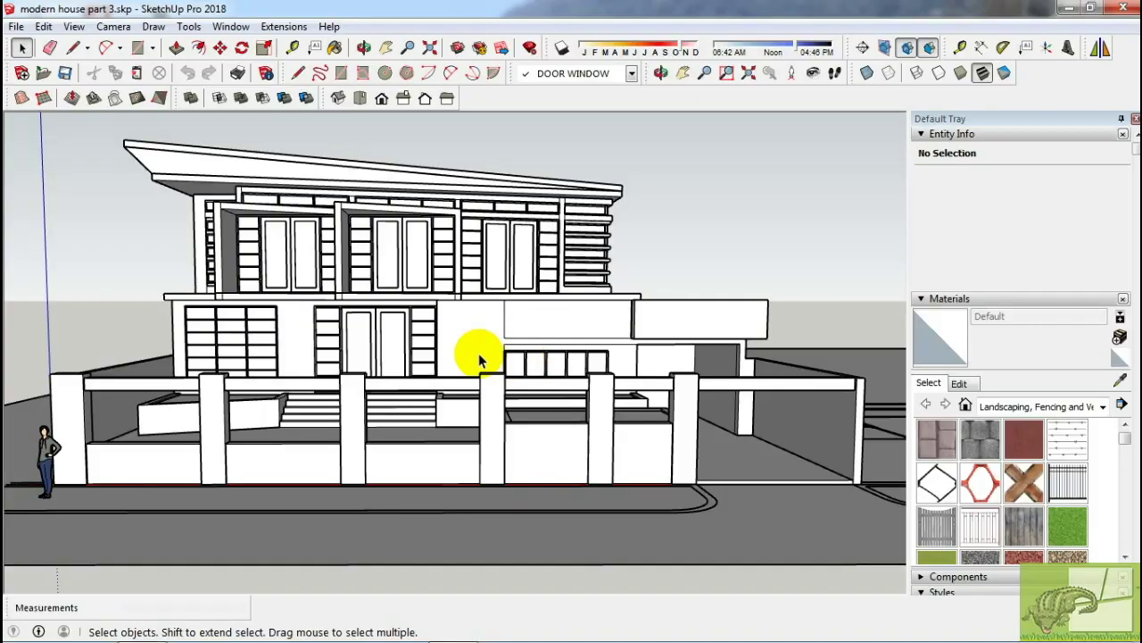
# Copy the lower-left grid window group into the second projecting bay at the sill corner
pyautogui.moveTo(479, 352)
pyautogui.mouseDown(button='middle')
pyautogui.moveTo(581, 438)
pyautogui.moveTo(497, 327)
pyautogui.mouseUp(button='middle')
pyautogui.click(463, 266)
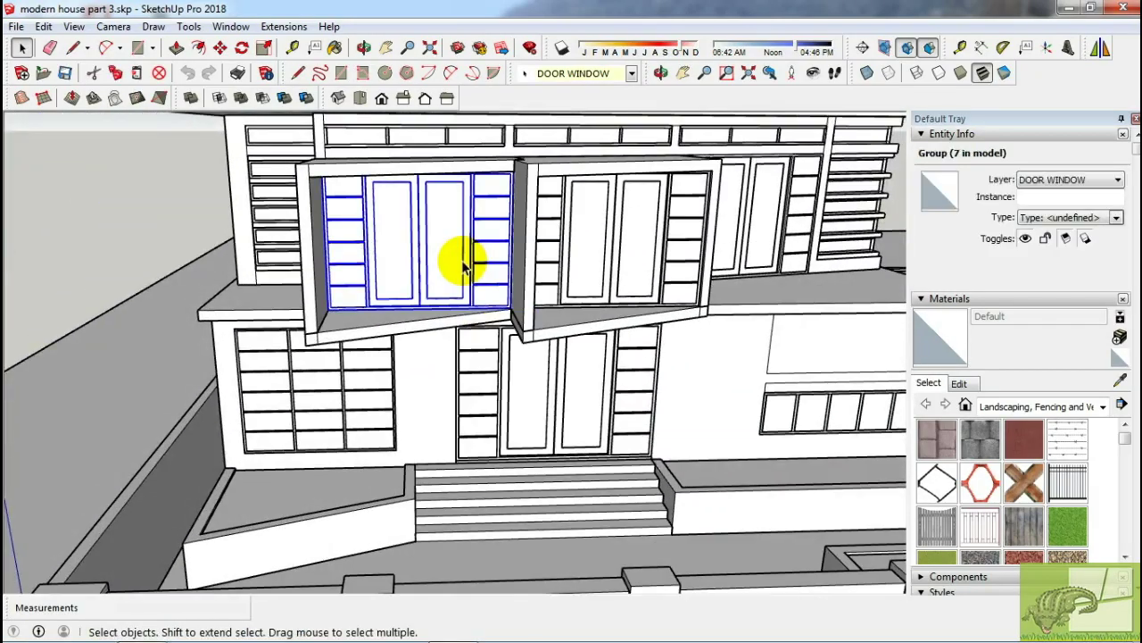
pyautogui.moveTo(463, 266); pyautogui.dragTo(548, 377, button='middle')
pyautogui.click(375, 459)
pyautogui.moveTo(375, 459)
pyautogui.mouseDown(button='middle')
pyautogui.moveTo(498, 479)
pyautogui.moveTo(612, 322)
pyautogui.mouseUp(button='middle')
pyautogui.press('m')
pyautogui.click(536, 463)
pyautogui.press('ctrl')
pyautogui.scroll(-5, 536, 463)
pyautogui.scroll(5, 662, 370)
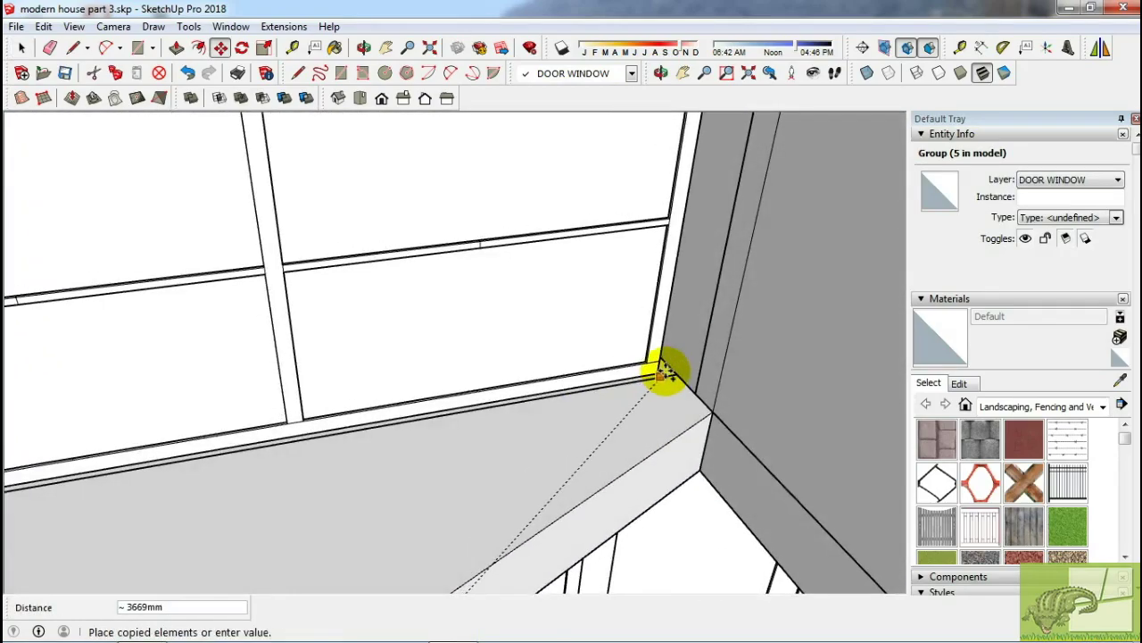
pyautogui.click(737, 366)
pyautogui.scroll(-5, 482, 403)
# Scale the window copy to fit the bay opening
pyautogui.press('s')
pyautogui.click(867, 72)
pyautogui.scroll(5, 209, 219)
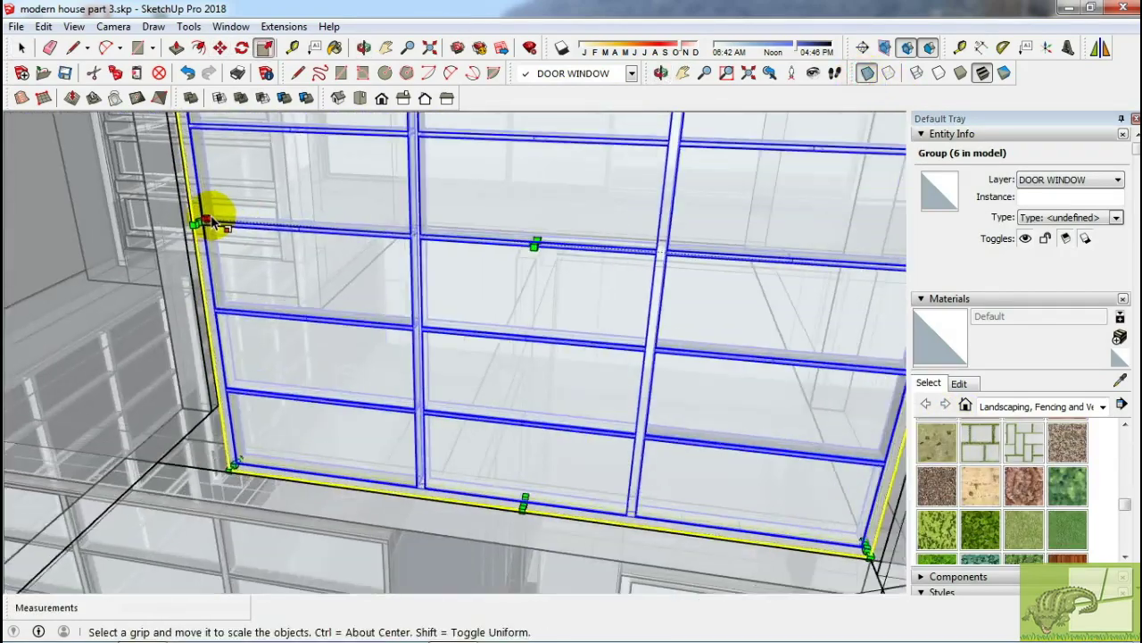
pyautogui.scroll(-3, 201, 221)
pyautogui.scroll(-3, 205, 232)
pyautogui.moveTo(30, 459); pyautogui.dragTo(168, 485, button='middle')
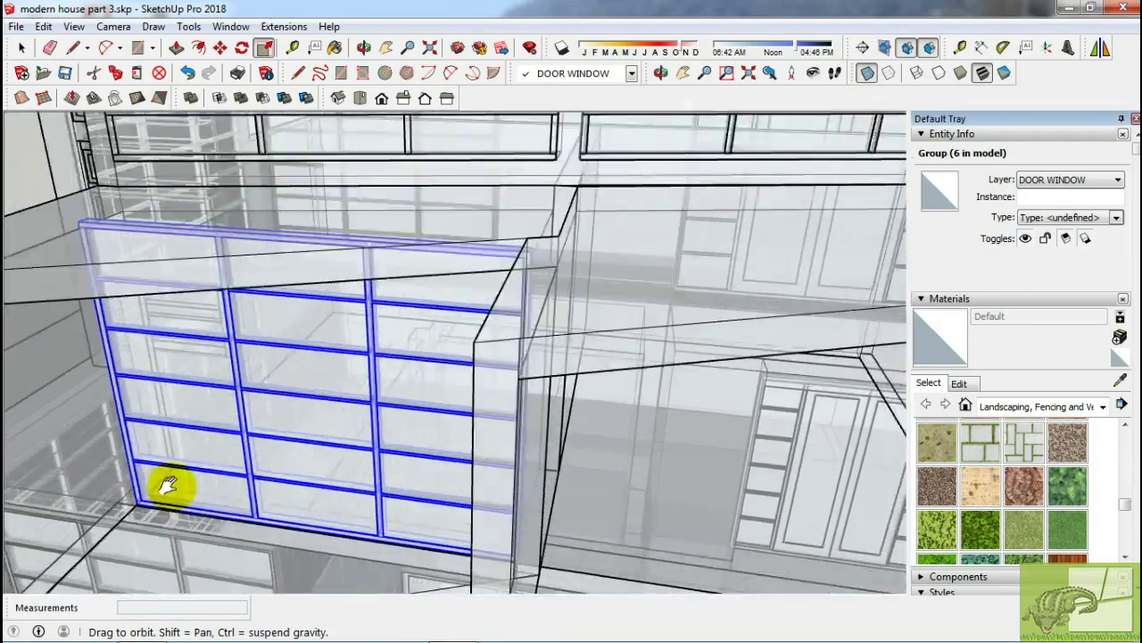
pyautogui.scroll(2, 287, 270)
pyautogui.moveTo(651, 331); pyautogui.dragTo(209, 224, button='middle')
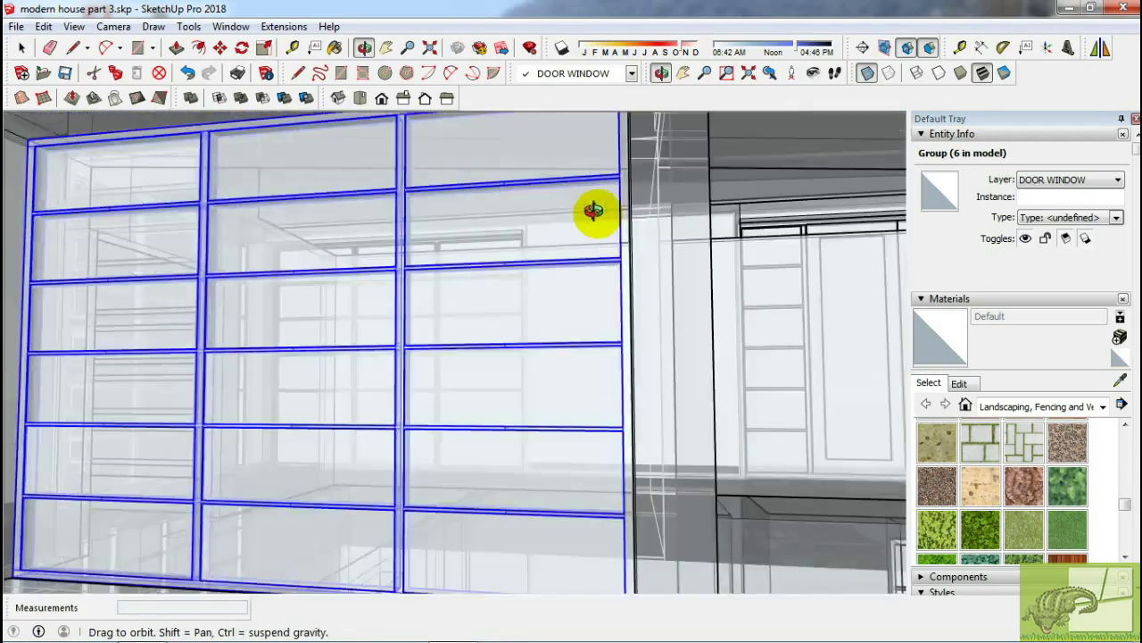
pyautogui.press('space')
# Move the scaled window copy into the corner of the bay frame
pyautogui.click(866, 72)
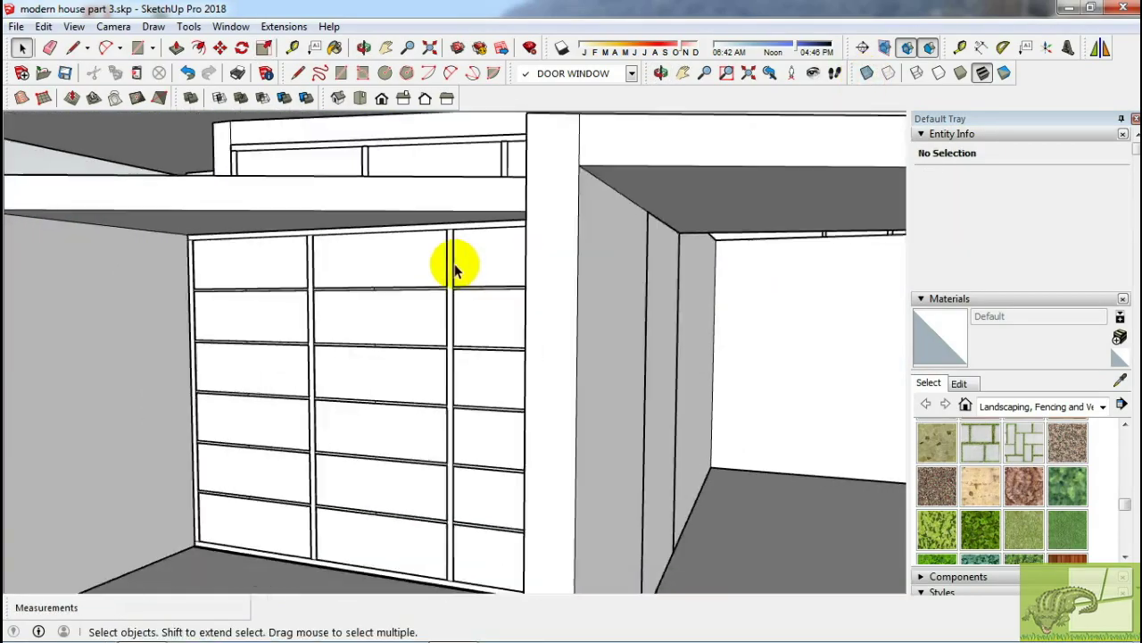
pyautogui.click(459, 262)
pyautogui.moveTo(459, 263); pyautogui.dragTo(401, 467, button='middle')
pyautogui.scroll(3, 254, 451)
pyautogui.scroll(2, 253, 451)
pyautogui.press('m')
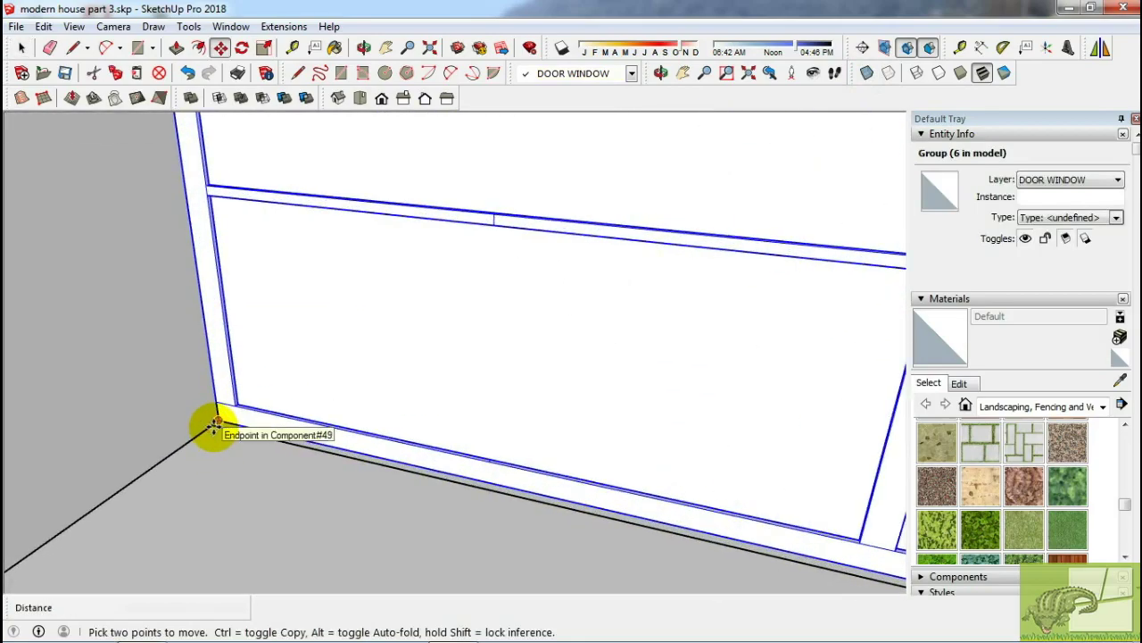
pyautogui.moveTo(211, 423); pyautogui.dragTo(416, 403, button='middle')
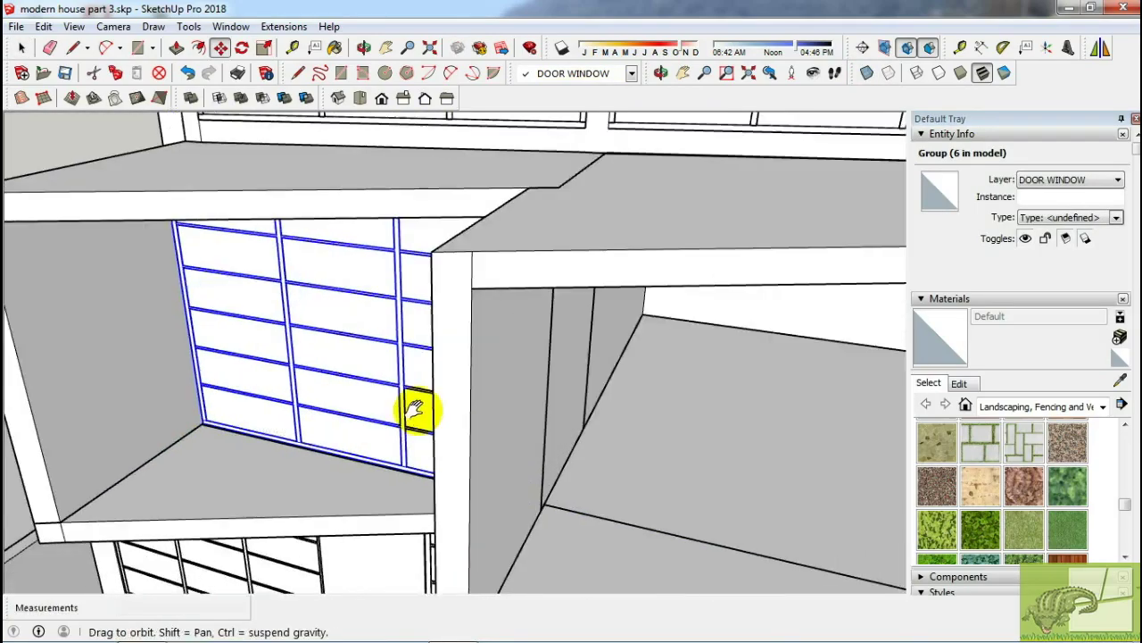
pyautogui.scroll(3, 500, 490)
pyautogui.click(500, 490)
pyautogui.press('space')
pyautogui.scroll(-5, 538, 429)
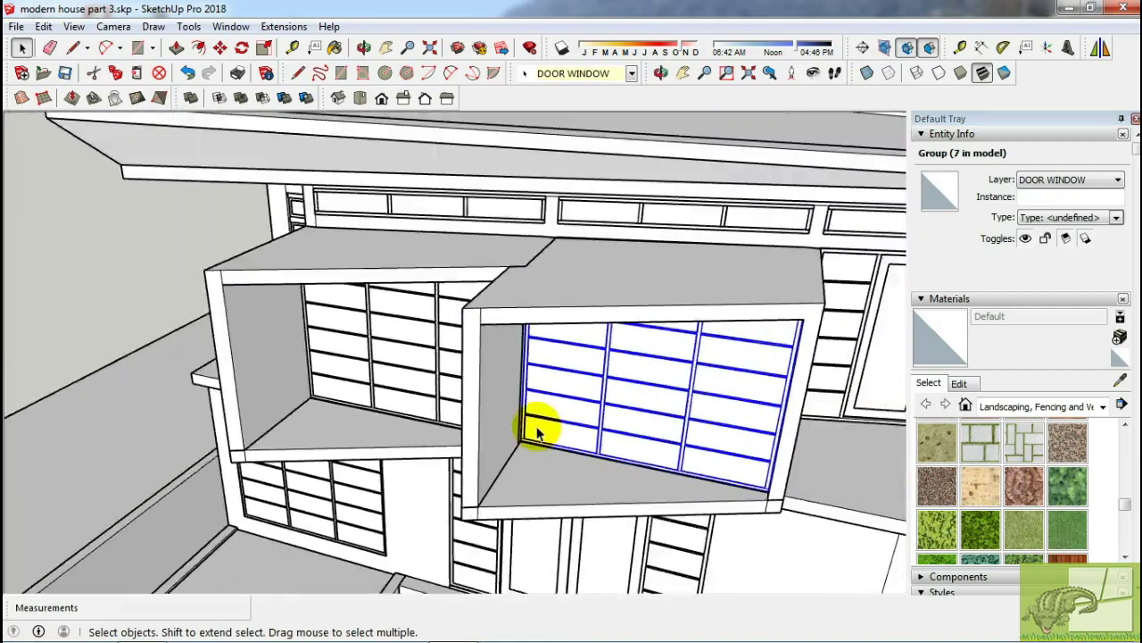
pyautogui.moveTo(538, 428); pyautogui.dragTo(612, 426, button='middle')
pyautogui.scroll(5, 612, 426)
pyautogui.moveTo(600, 335); pyautogui.dragTo(612, 339, button='middle')
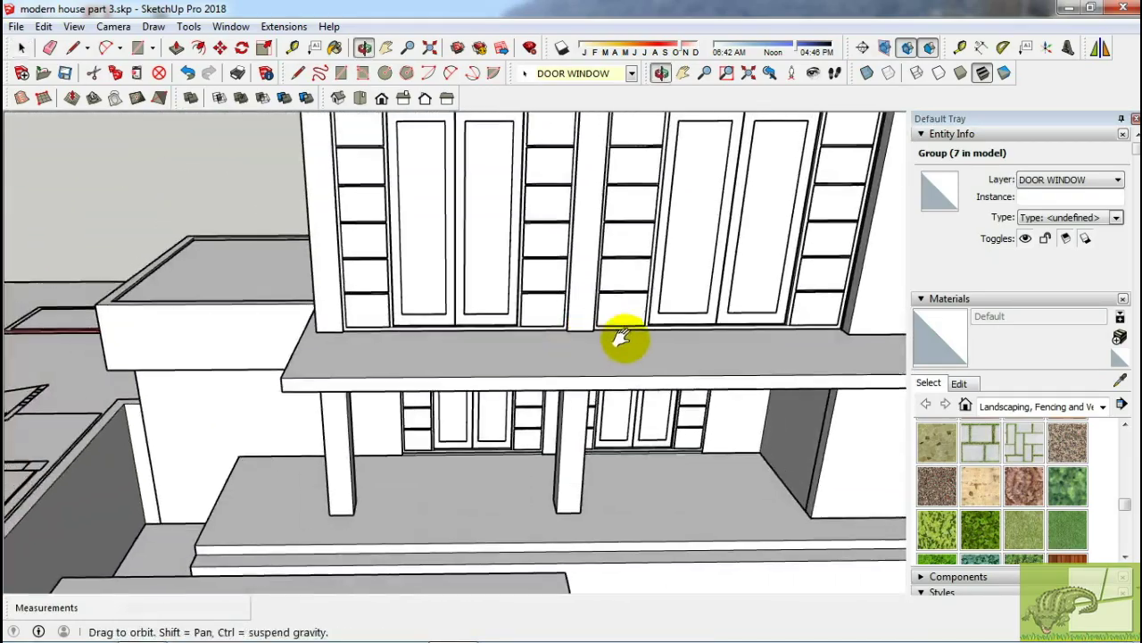
pyautogui.scroll(3, 446, 543)
pyautogui.scroll(-5, 1035, 419)
# On the wall layer, draw the planter box outline and push its walls up to 147mm
pyautogui.scroll(-5, 1031, 503)
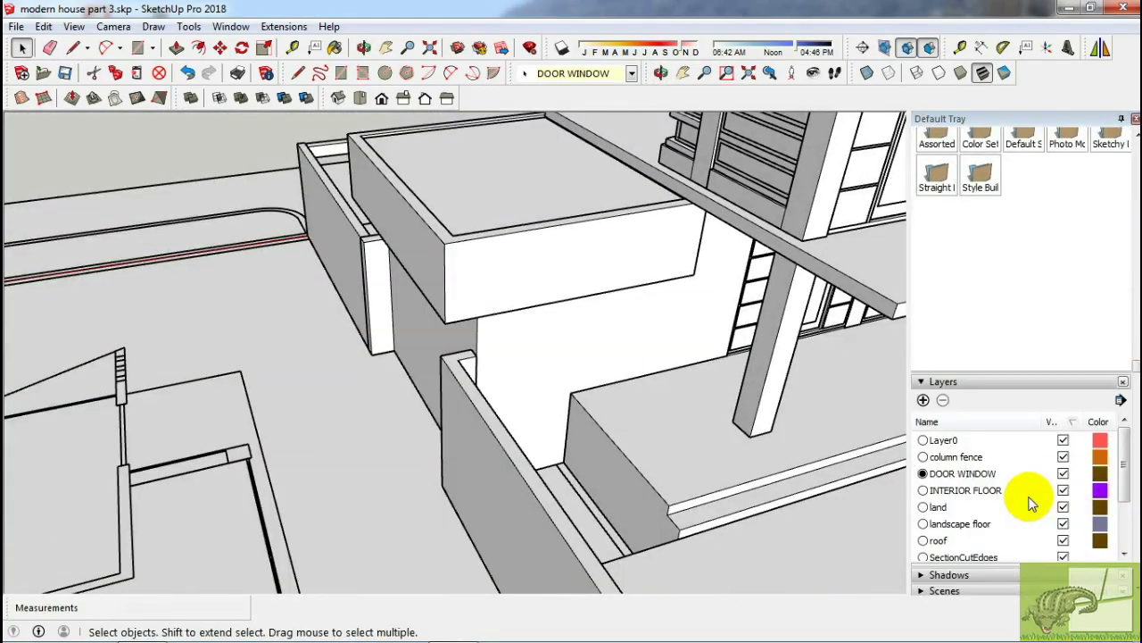
pyautogui.click(946, 527)
pyautogui.scroll(3, 631, 502)
pyautogui.moveTo(632, 503); pyautogui.dragTo(668, 462, button='middle')
pyautogui.scroll(5, 668, 461)
pyautogui.press('l')
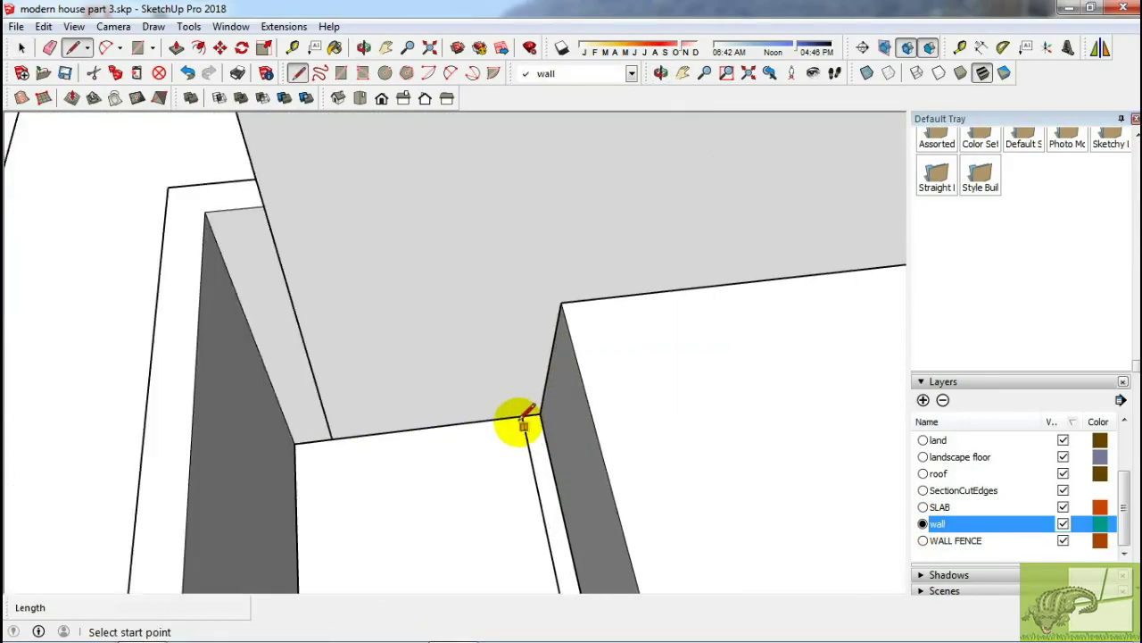
pyautogui.moveTo(539, 415); pyautogui.dragTo(581, 383, button='middle')
pyautogui.moveTo(722, 403)
pyautogui.mouseDown(button='middle')
pyautogui.moveTo(395, 461)
pyautogui.moveTo(357, 495)
pyautogui.mouseUp(button='middle')
pyautogui.moveTo(572, 521); pyautogui.dragTo(555, 167, button='middle')
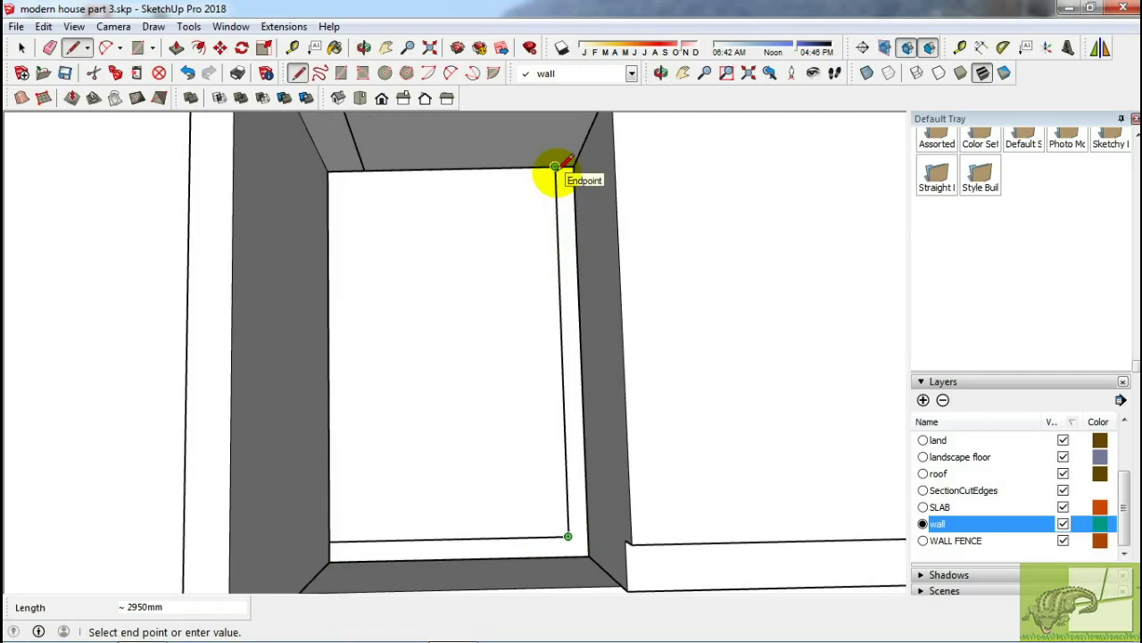
pyautogui.moveTo(574, 207)
pyautogui.mouseDown(button='middle')
pyautogui.moveTo(738, 288)
pyautogui.moveTo(655, 224)
pyautogui.moveTo(505, 285)
pyautogui.mouseUp(button='middle')
pyautogui.click(629, 234)
# Group the planter box walls
pyautogui.press('space')
pyautogui.tripleClick(505, 285)
pyautogui.rightClick(500, 285)
pyautogui.click(543, 357)
pyautogui.moveTo(543, 357); pyautogui.dragTo(321, 230, button='middle')
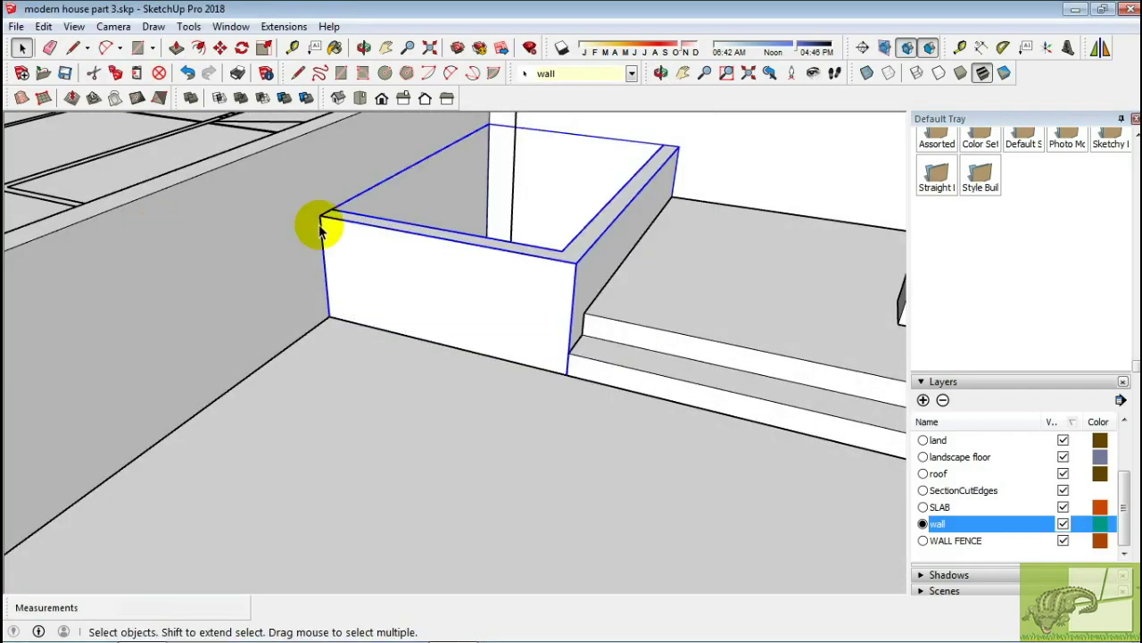
pyautogui.moveTo(580, 290)
pyautogui.mouseDown(button='middle')
pyautogui.moveTo(535, 362)
pyautogui.moveTo(396, 268)
pyautogui.mouseUp(button='middle')
# Draw a reversed top face on the land layer and sink it 90mm inside the rim
pyautogui.press('r')
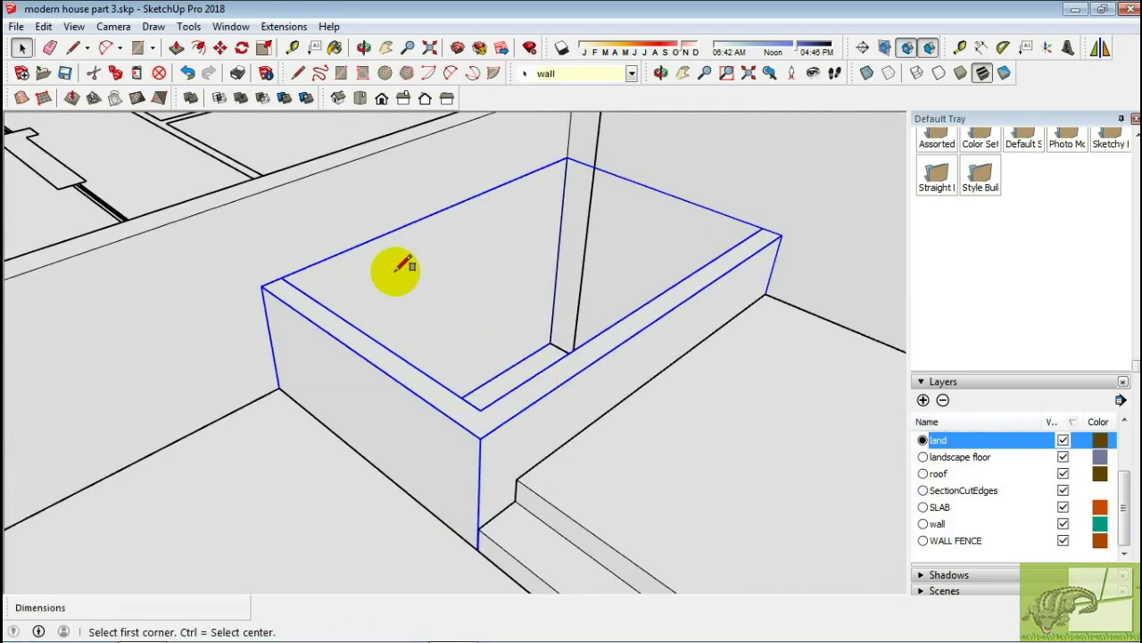
pyautogui.click(763, 227)
pyautogui.press('space')
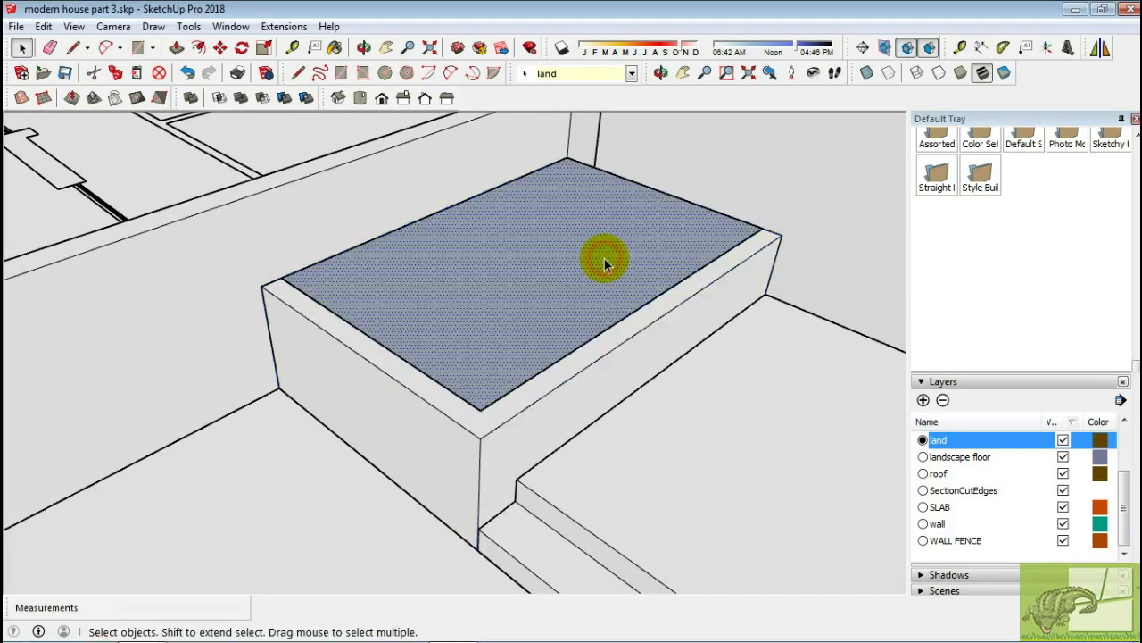
pyautogui.rightClick(602, 259)
pyautogui.click(689, 420)
pyautogui.rightClick(510, 306)
pyautogui.click(566, 444)
pyautogui.moveTo(566, 444)
pyautogui.mouseDown(button='middle')
pyautogui.moveTo(533, 403)
pyautogui.moveTo(517, 326)
pyautogui.moveTo(566, 324)
pyautogui.moveTo(510, 326)
pyautogui.moveTo(536, 387)
pyautogui.moveTo(676, 324)
pyautogui.moveTo(441, 289)
pyautogui.moveTo(693, 303)
pyautogui.moveTo(745, 250)
pyautogui.moveTo(440, 314)
pyautogui.moveTo(550, 408)
pyautogui.mouseUp(button='middle')
pyautogui.press('m')
pyautogui.click(517, 328)
pyautogui.press('space')
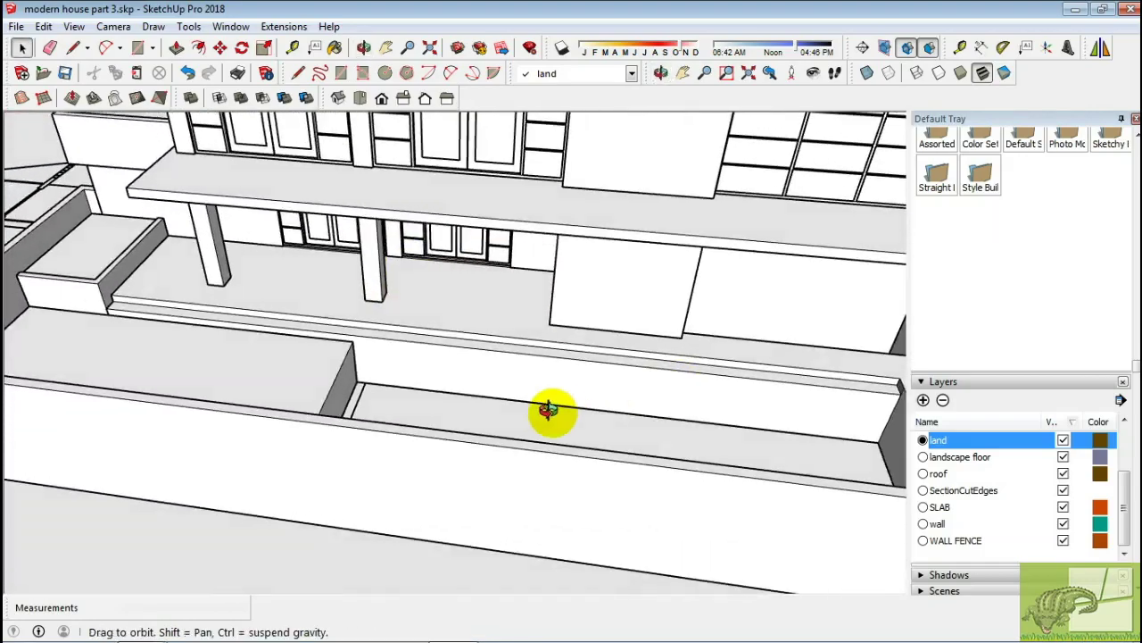
# Push/pull the crossbar over the low wall gap and make it a component
pyautogui.scroll(3, 262, 380)
pyautogui.scroll(2, 295, 388)
pyautogui.scroll(2, 461, 418)
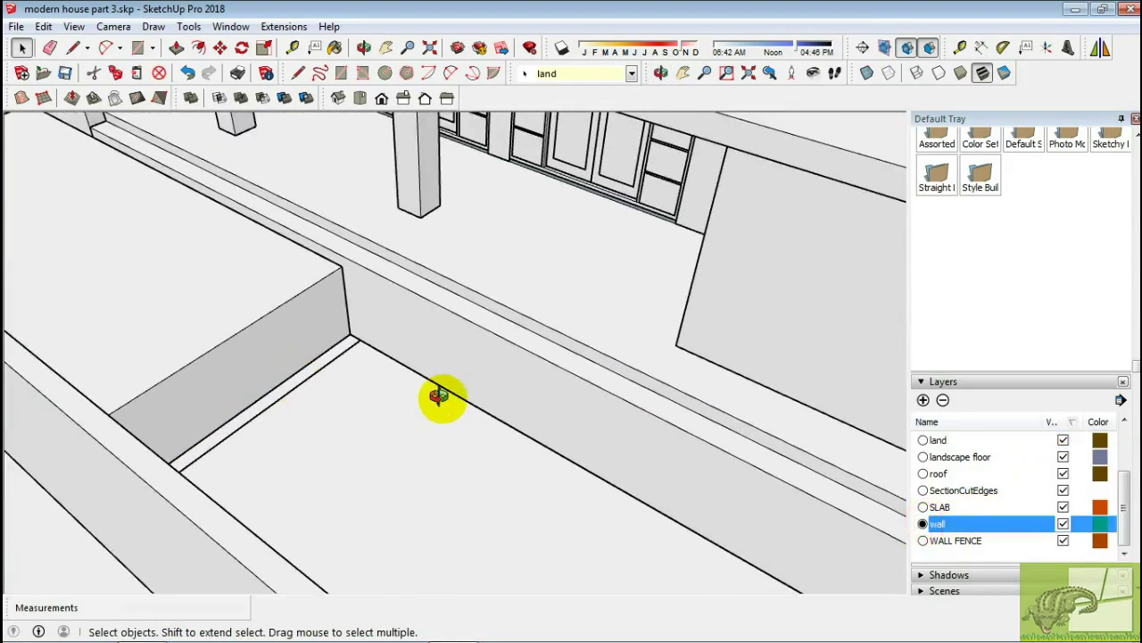
pyautogui.moveTo(438, 396); pyautogui.dragTo(304, 406, button='middle')
pyautogui.press('l')
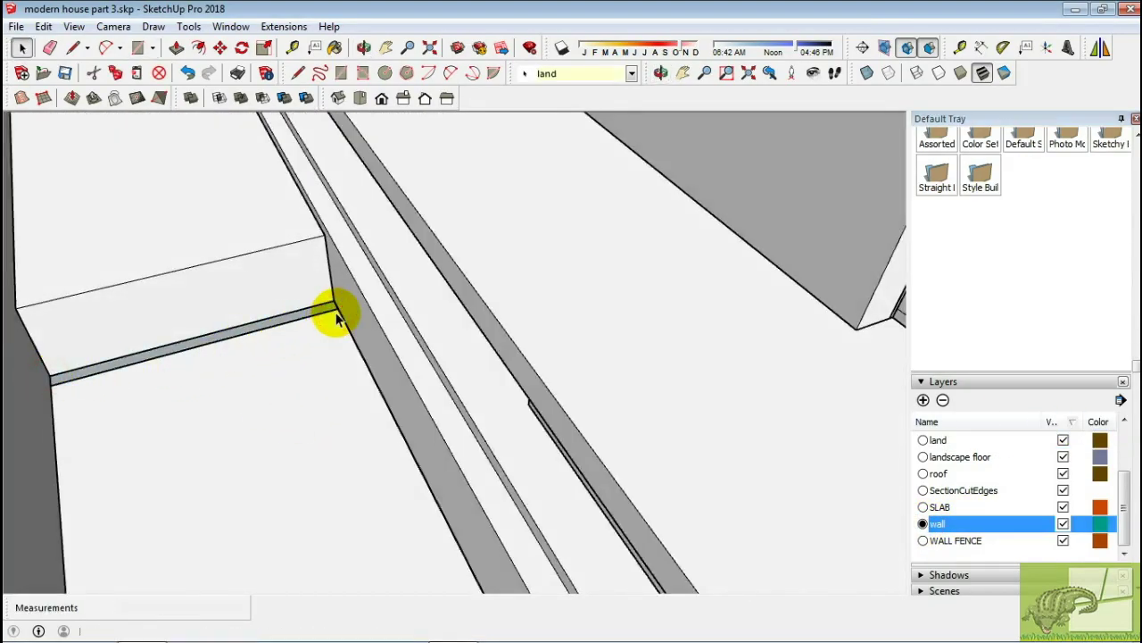
pyautogui.moveTo(304, 245); pyautogui.dragTo(536, 429, button='middle')
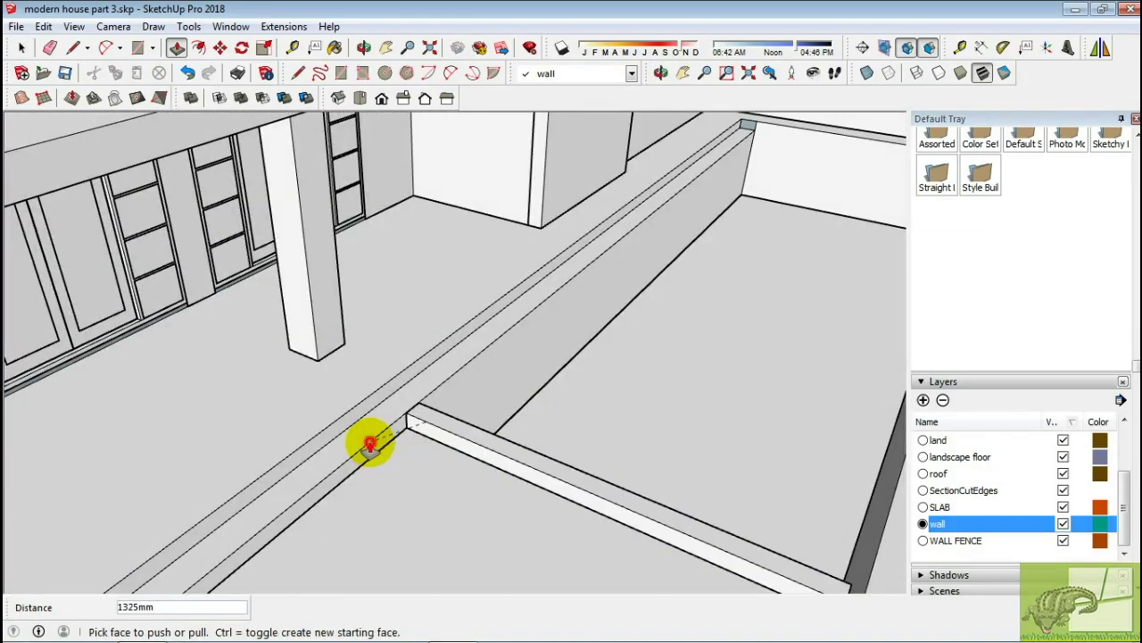
pyautogui.moveTo(370, 446); pyautogui.dragTo(541, 413, button='middle')
pyautogui.press('space')
pyautogui.rightClick(597, 407)
pyautogui.click(643, 265)
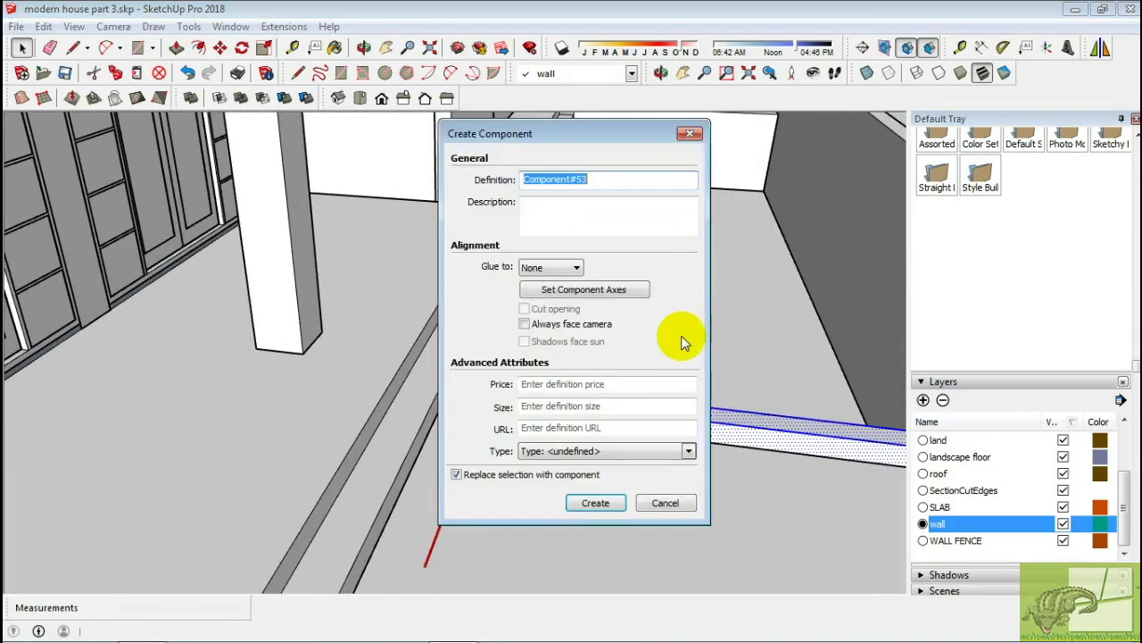
pyautogui.press('Return')
# Draw a flat panel rectangle across the gap and make it a component
pyautogui.press('r')
pyautogui.scroll(-3, 548, 158)
pyautogui.click(551, 156)
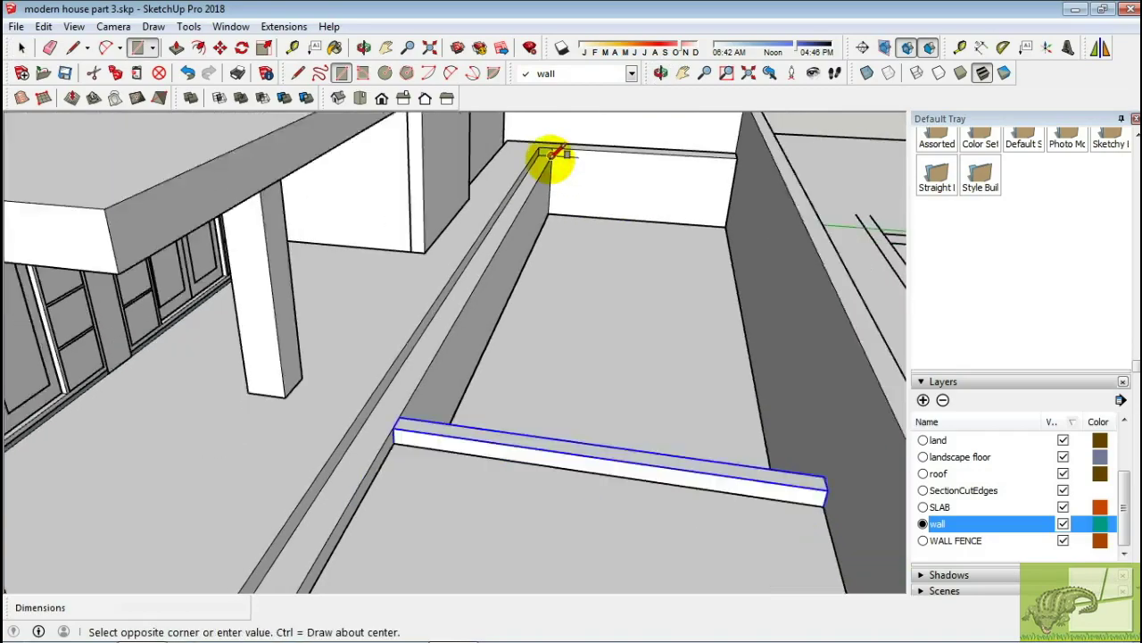
pyautogui.scroll(2, 551, 155)
pyautogui.click(775, 410)
pyautogui.click(688, 319)
pyautogui.press('g')
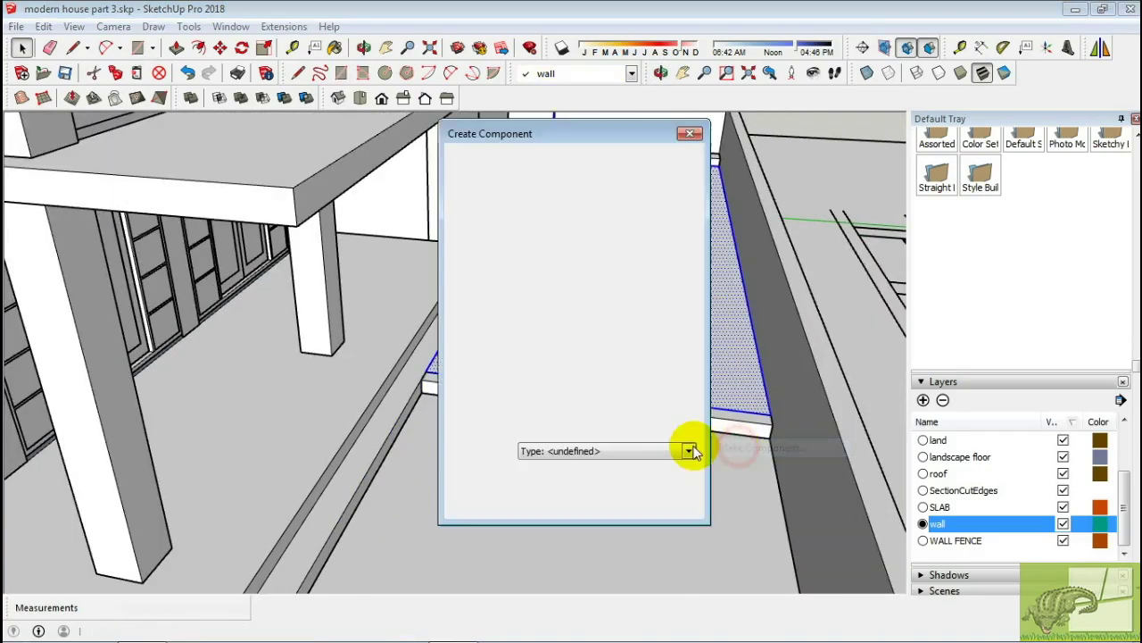
pyautogui.press('Return')
# Shift the panel component 50mm along the wall edge, then select the fence wall group
pyautogui.press('m')
pyautogui.scroll(3, 401, 368)
pyautogui.scroll(1, 402, 368)
pyautogui.click(390, 368)
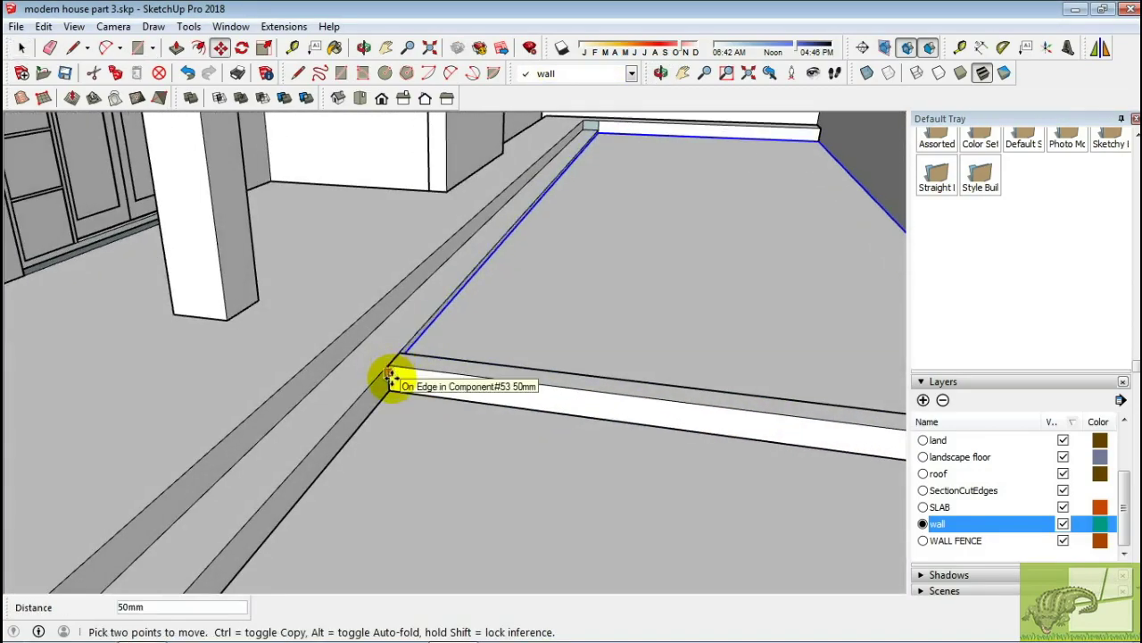
pyautogui.click(390, 378)
pyautogui.press('space')
pyautogui.moveTo(408, 377)
pyautogui.mouseDown(button='middle')
pyautogui.moveTo(545, 470)
pyautogui.moveTo(535, 434)
pyautogui.moveTo(594, 402)
pyautogui.moveTo(292, 415)
pyautogui.moveTo(388, 472)
pyautogui.moveTo(383, 357)
pyautogui.moveTo(383, 451)
pyautogui.mouseUp(button='middle')
pyautogui.click(383, 452)
# Inside the fence wall group, push the bay's infill face 500mm along the blue axis
pyautogui.doubleClick(388, 454)
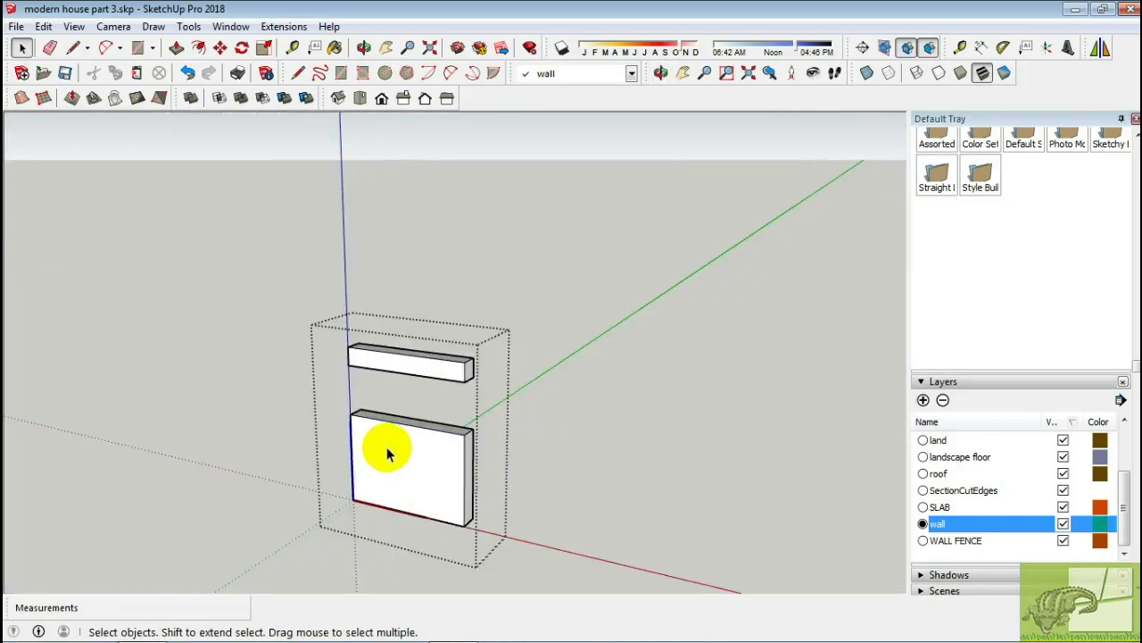
pyautogui.press('p')
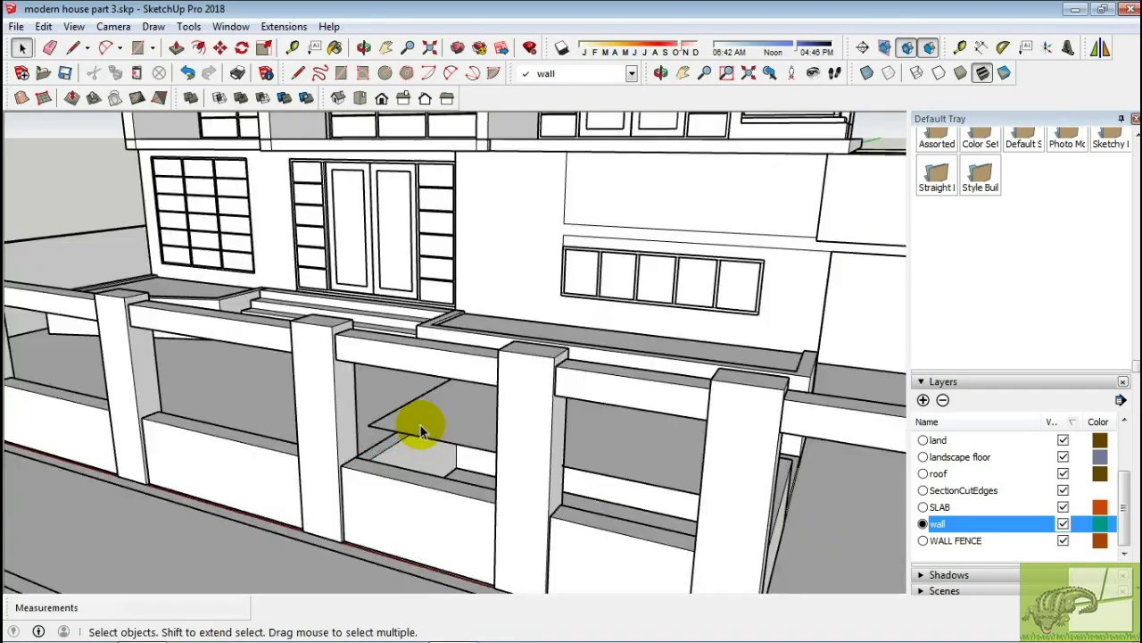
pyautogui.write('500')
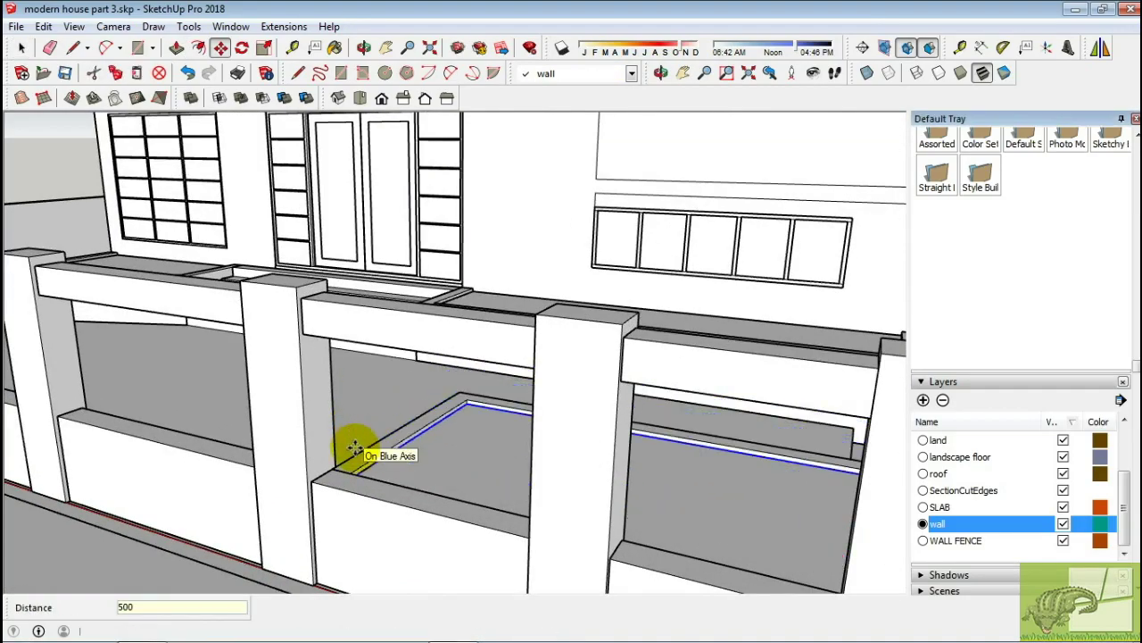
pyautogui.press('Return')
pyautogui.press('space')
pyautogui.scroll(-3, 372, 452)
pyautogui.moveTo(373, 452)
pyautogui.mouseDown(button='middle')
pyautogui.moveTo(573, 459)
pyautogui.moveTo(548, 401)
pyautogui.moveTo(587, 402)
pyautogui.mouseUp(button='middle')
pyautogui.scroll(-3, 574, 438)
pyautogui.scroll(5, 387, 214)
pyautogui.moveTo(387, 215)
pyautogui.mouseDown(button='middle')
pyautogui.moveTo(387, 286)
pyautogui.moveTo(294, 234)
pyautogui.mouseUp(button='middle')
# Draw the door rectangle in the garage opening
pyautogui.press('r')
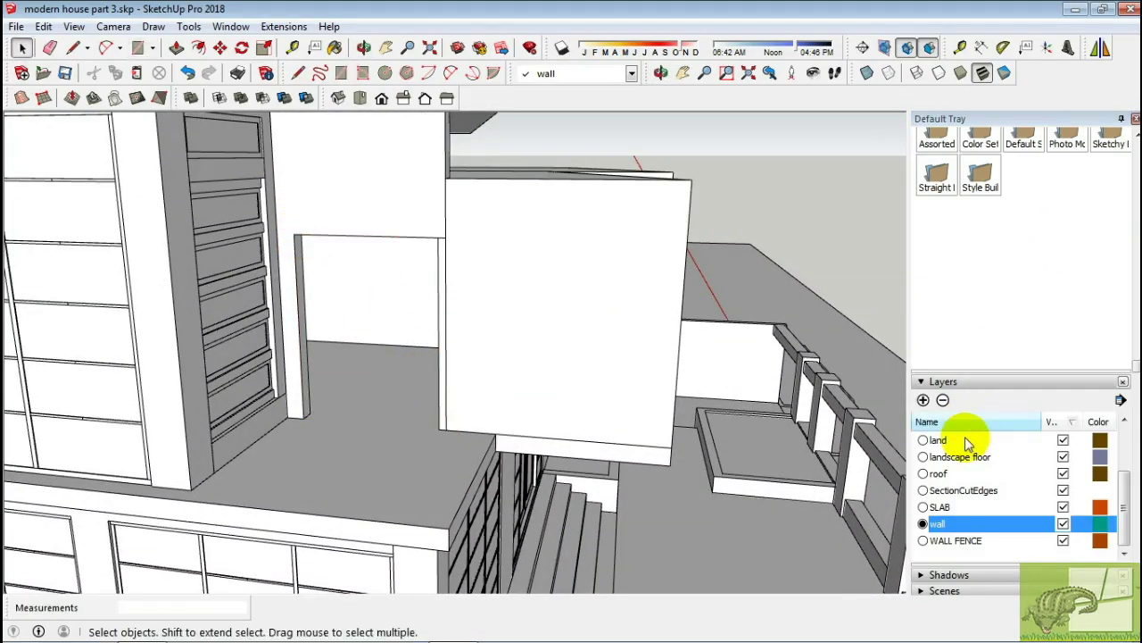
pyautogui.scroll(1, 932, 460)
pyautogui.press('r')
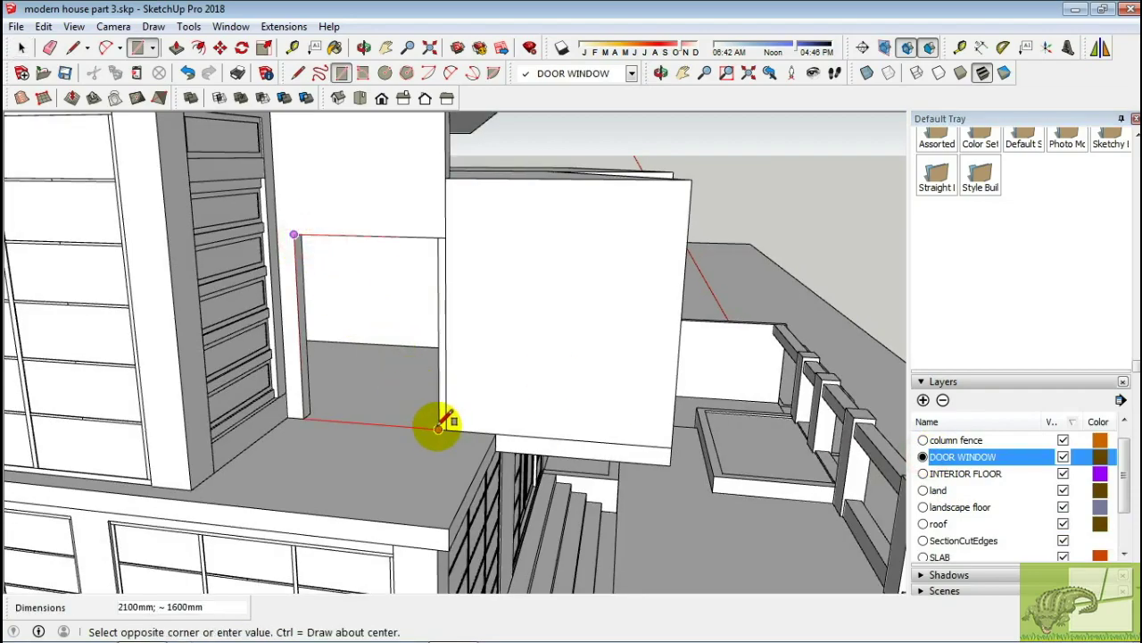
pyautogui.click(438, 427)
pyautogui.press('space')
pyautogui.click(387, 321)
pyautogui.scroll(2, 343, 263)
# Offset the door edges inward, delete the inner face, and push the frame 95mm deep
pyautogui.press('f')
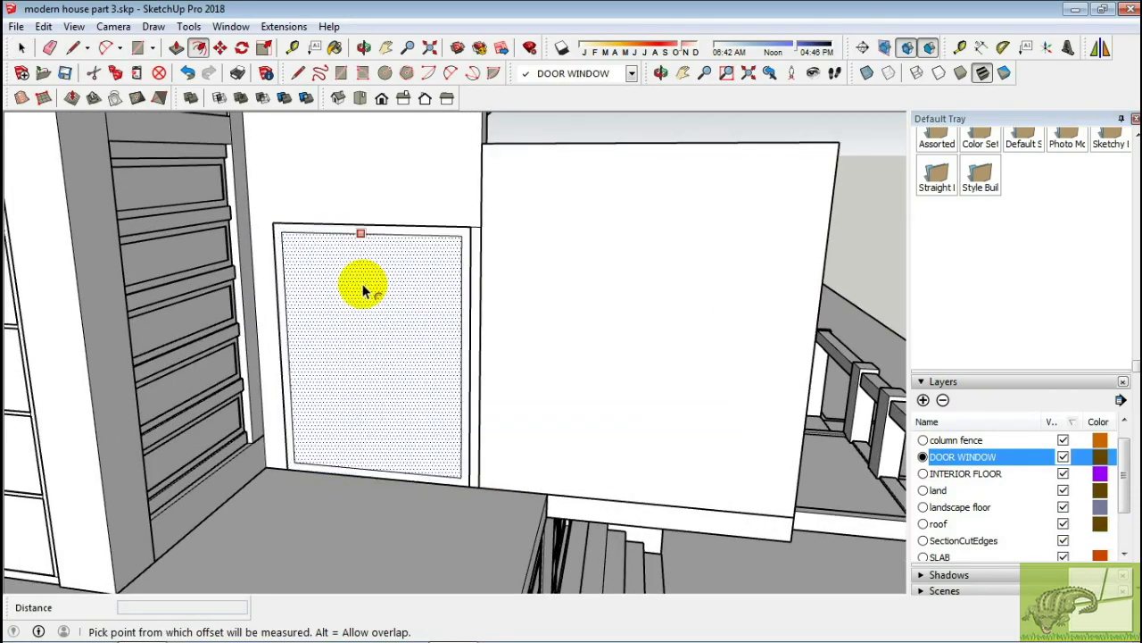
pyautogui.click(363, 290)
pyautogui.press('space')
pyautogui.press('Delete')
pyautogui.moveTo(369, 289); pyautogui.dragTo(375, 479, button='middle')
pyautogui.press('p')
pyautogui.click(256, 441)
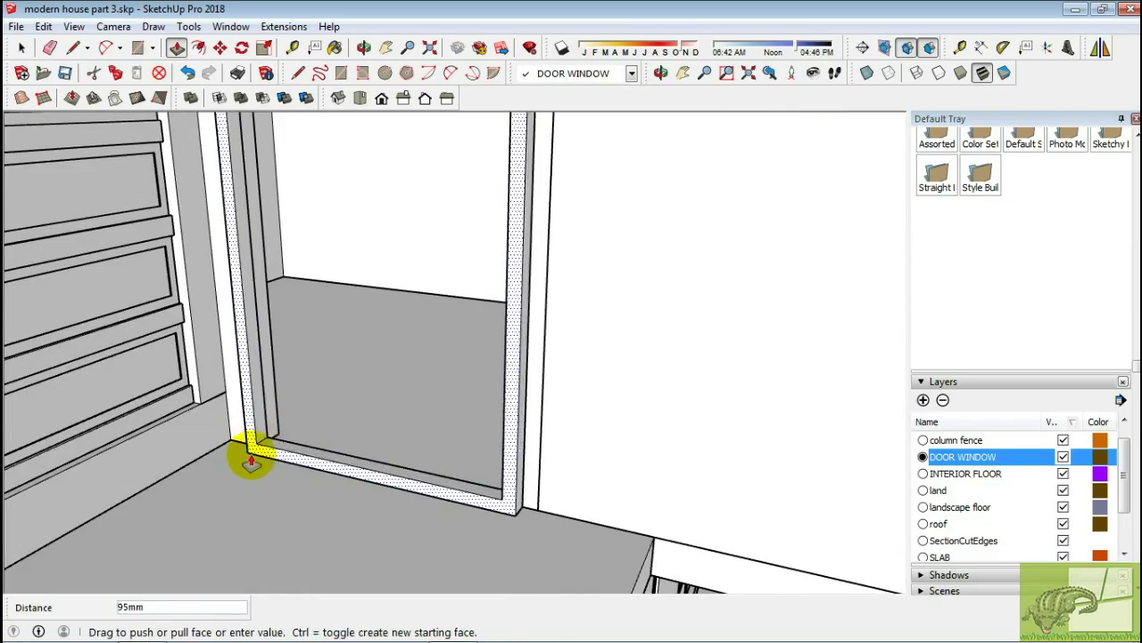
pyautogui.click(312, 434)
pyautogui.press('space')
# Make the door frame a component and move it into the opening
pyautogui.tripleClick(294, 452)
pyautogui.rightClick(289, 452)
pyautogui.click(365, 304)
pyautogui.click(596, 498)
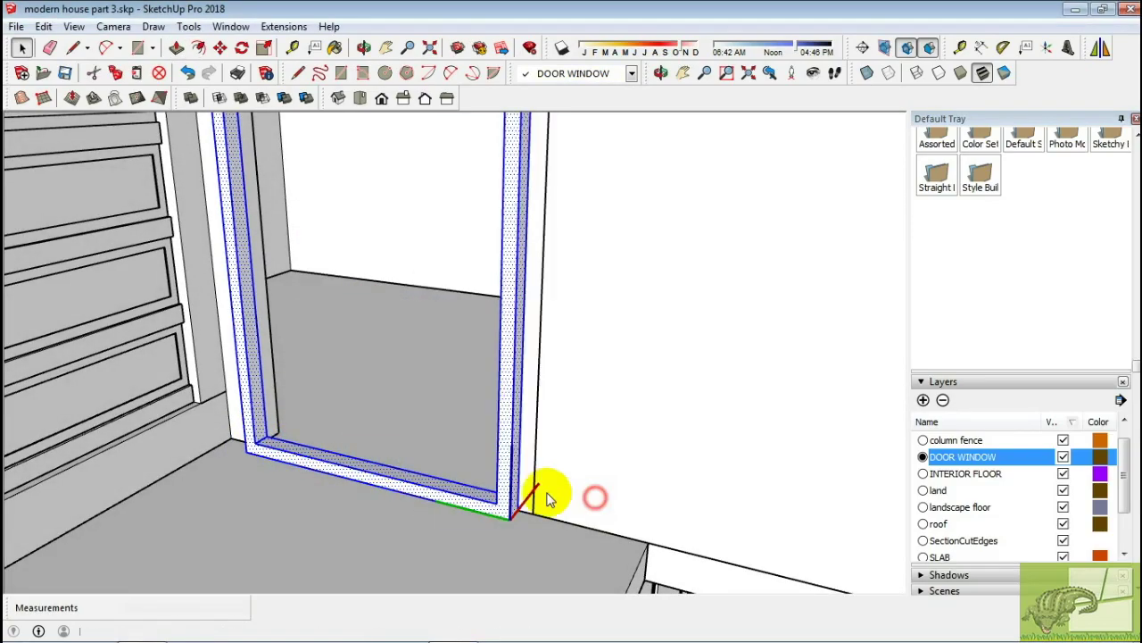
pyautogui.press('m')
pyautogui.scroll(3, 254, 446)
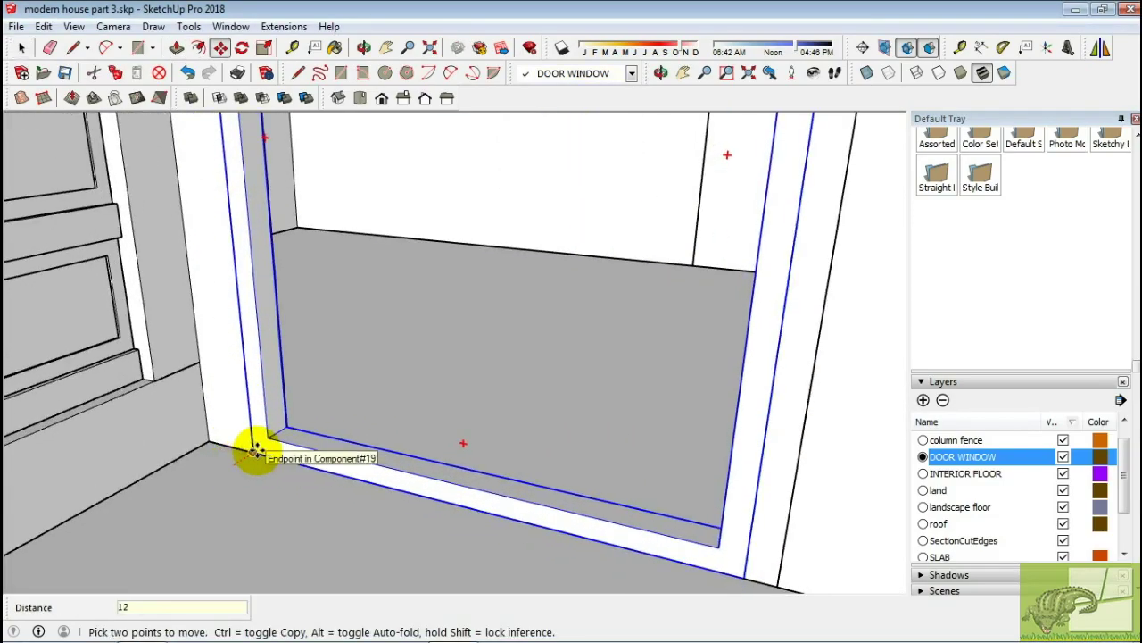
pyautogui.scroll(-3, 254, 451)
pyautogui.moveTo(280, 459)
pyautogui.mouseDown(button='middle')
pyautogui.moveTo(332, 495)
pyautogui.moveTo(369, 466)
pyautogui.mouseUp(button='middle')
# Draw the left panel rectangle in the frame, offset it inward and erase the centre face
pyautogui.press('r')
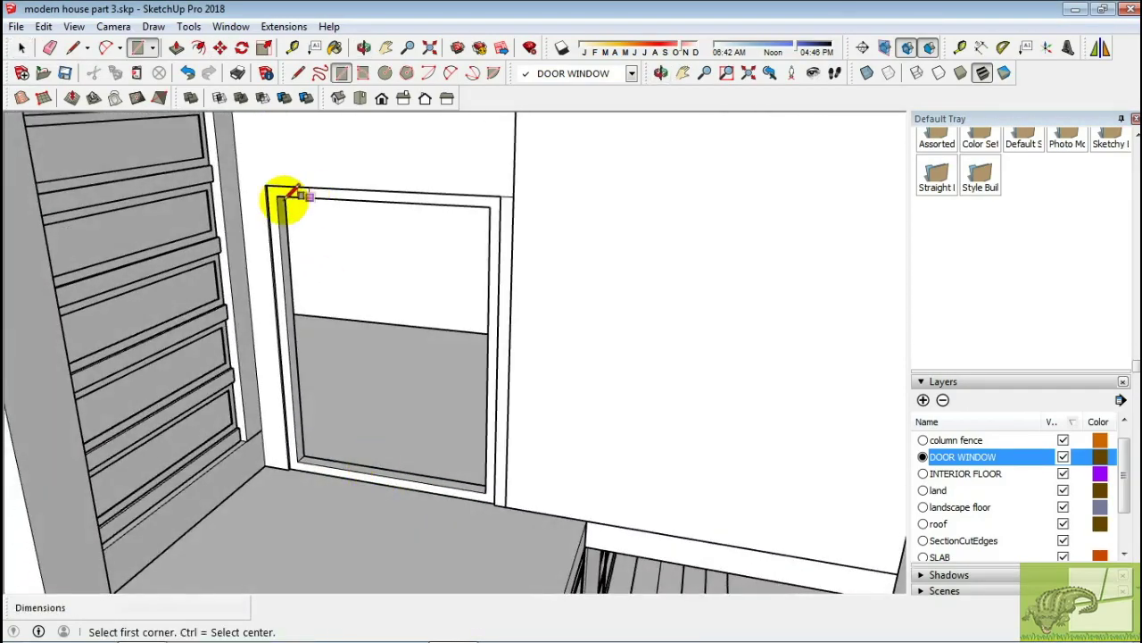
pyautogui.click(393, 471)
pyautogui.press('space')
pyautogui.click(351, 349)
pyautogui.scroll(2, 331, 164)
pyautogui.press('f')
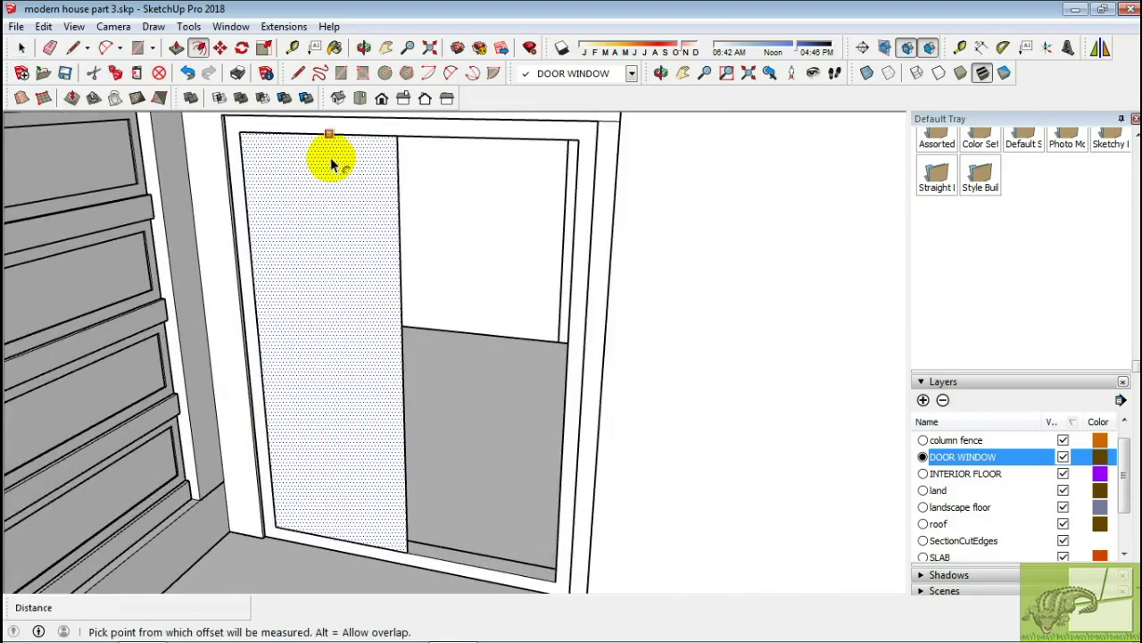
pyautogui.press('space')
pyautogui.click(324, 222)
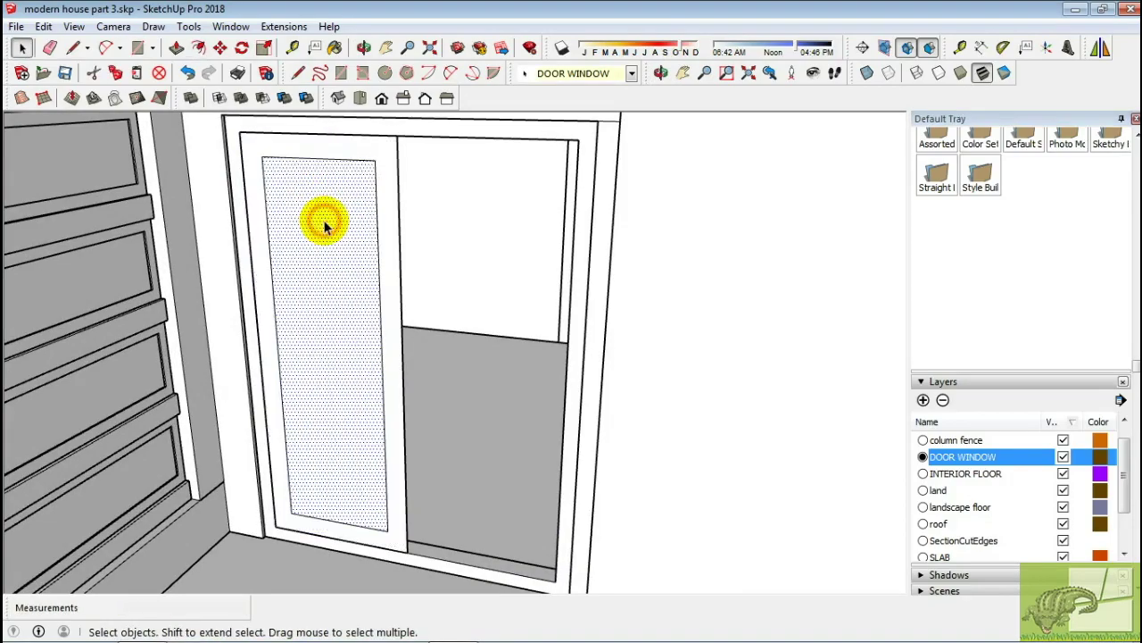
pyautogui.rightClick(339, 223)
pyautogui.click(365, 249)
# Push/Pull the panel frame to give it depth, then select the whole frame
pyautogui.press('p')
pyautogui.moveTo(324, 264)
pyautogui.mouseDown(button='middle')
pyautogui.moveTo(313, 416)
pyautogui.moveTo(396, 331)
pyautogui.moveTo(280, 466)
pyautogui.mouseUp(button='middle')
pyautogui.click(317, 390)
pyautogui.click(306, 408)
pyautogui.press('space')
pyautogui.click(337, 406)
# Move the panel frame into place, offset its face edges 5 mm and push them 5 mm
pyautogui.press('m')
pyautogui.scroll(3, 216, 428)
pyautogui.click(200, 413)
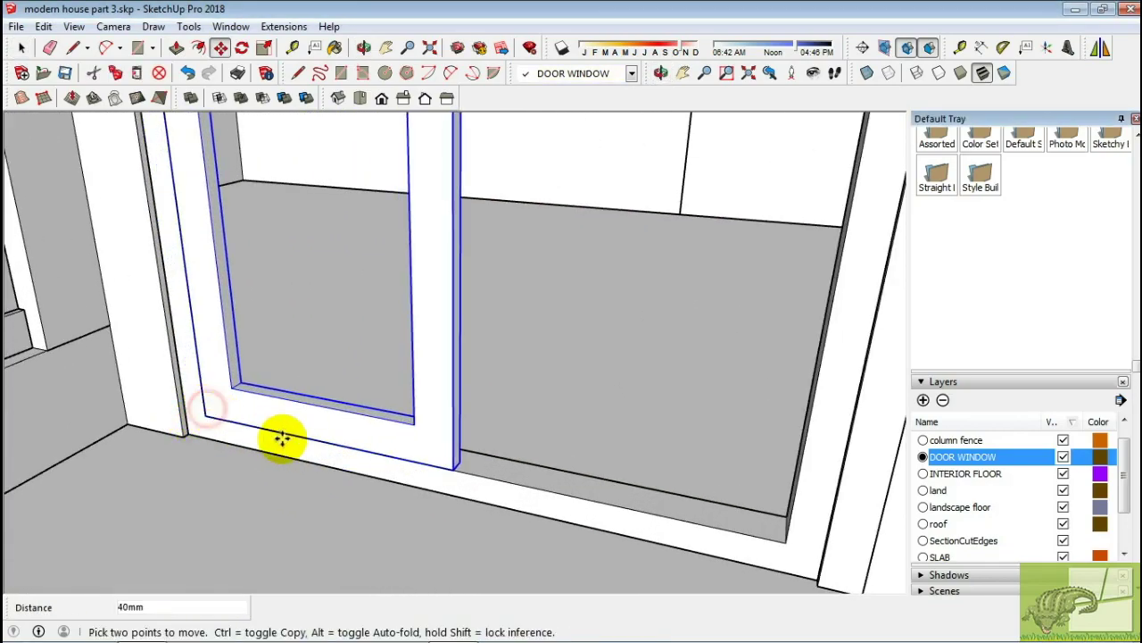
pyautogui.press('space')
pyautogui.click(242, 408)
pyautogui.moveTo(241, 408); pyautogui.dragTo(247, 416, button='middle')
pyautogui.press('f')
pyautogui.write('5')
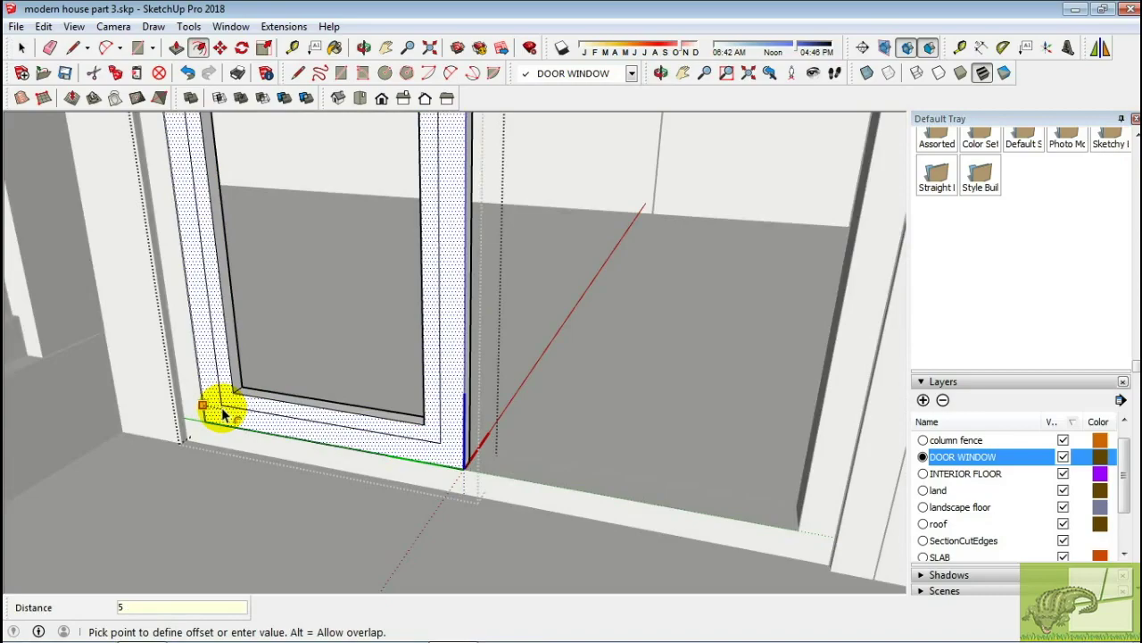
pyautogui.press('Return')
pyautogui.scroll(3, 451, 451)
pyautogui.press('p')
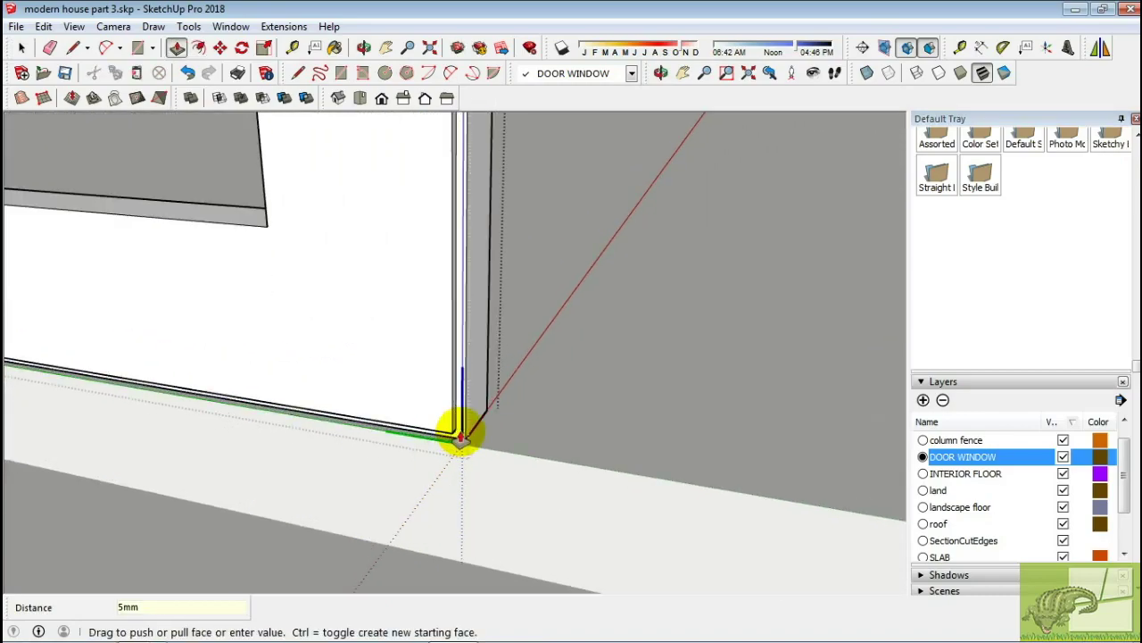
pyautogui.press('space')
pyautogui.scroll(-5, 459, 430)
# Draw the door leaf rectangle from the frame corner and make it a component
pyautogui.press('r')
pyautogui.click(239, 360)
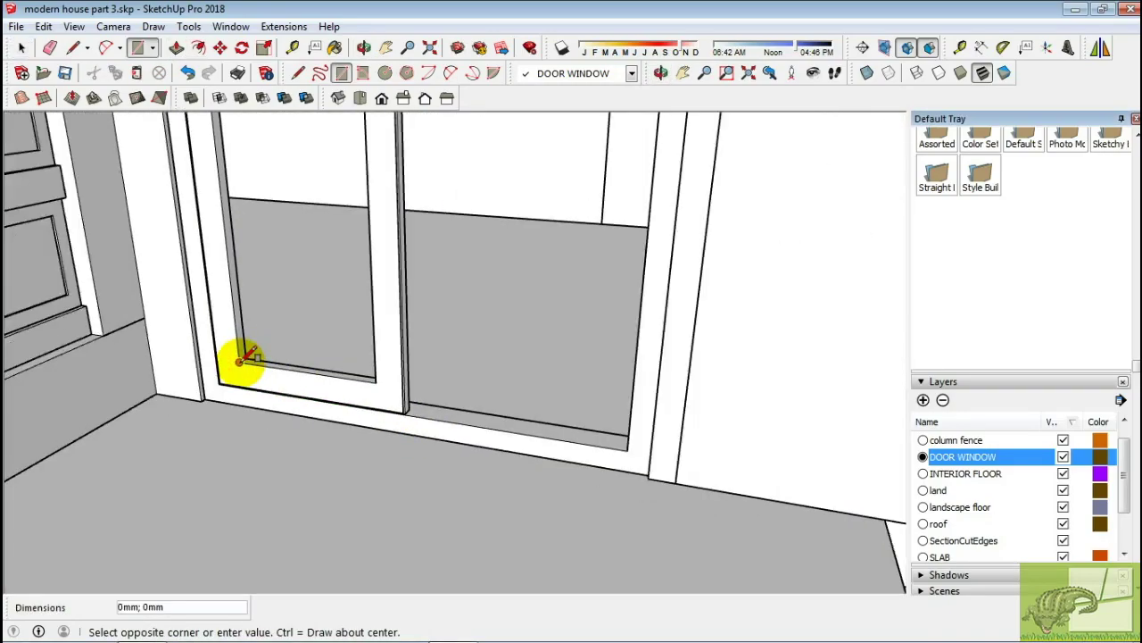
pyautogui.scroll(-3, 236, 428)
pyautogui.click(268, 211)
pyautogui.press('p')
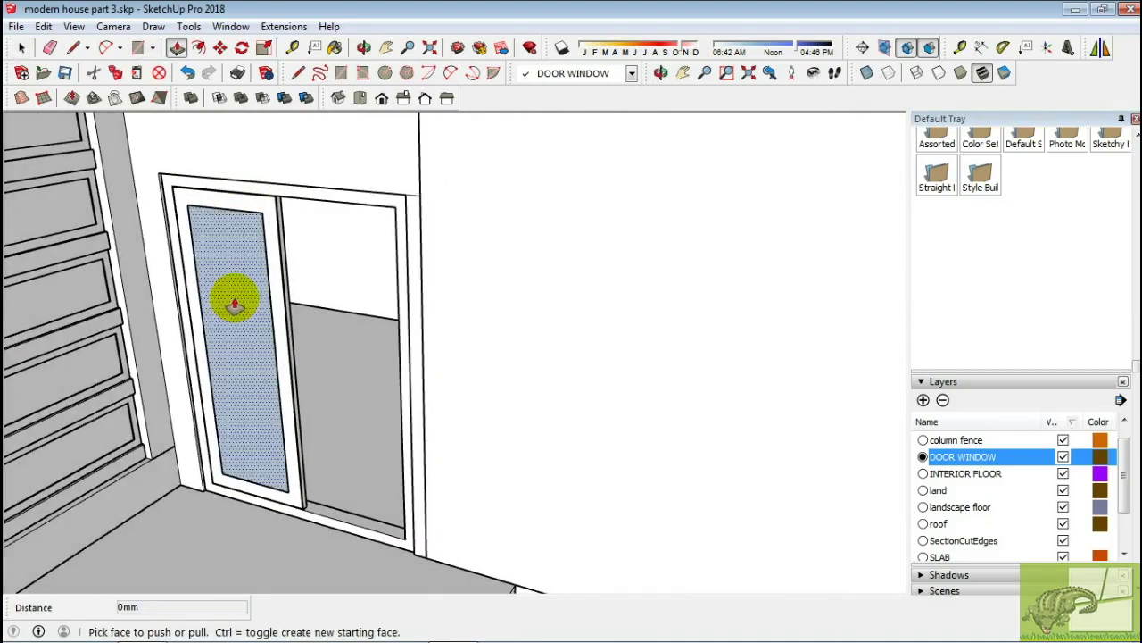
pyautogui.press('space')
pyautogui.scroll(2, 236, 313)
pyautogui.rightClick(241, 322)
pyautogui.click(309, 448)
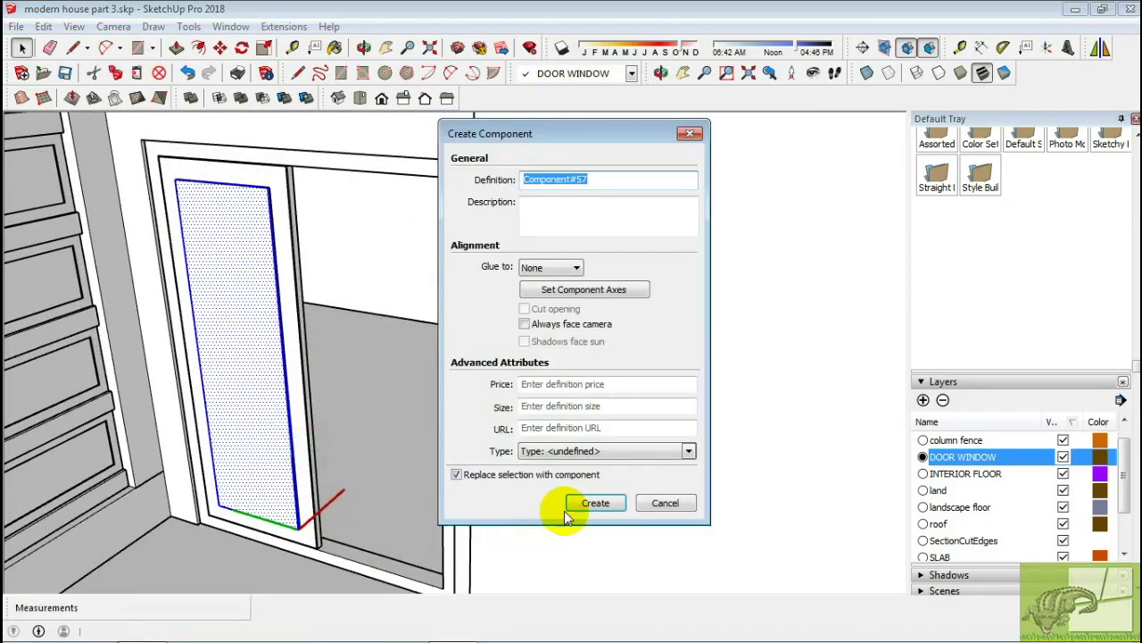
pyautogui.click(557, 432)
# Ctrl-Move copy the door leaf component to make a second leaf 20 mm away
pyautogui.scroll(3, 294, 459)
pyautogui.scroll(3, 299, 511)
pyautogui.press('m')
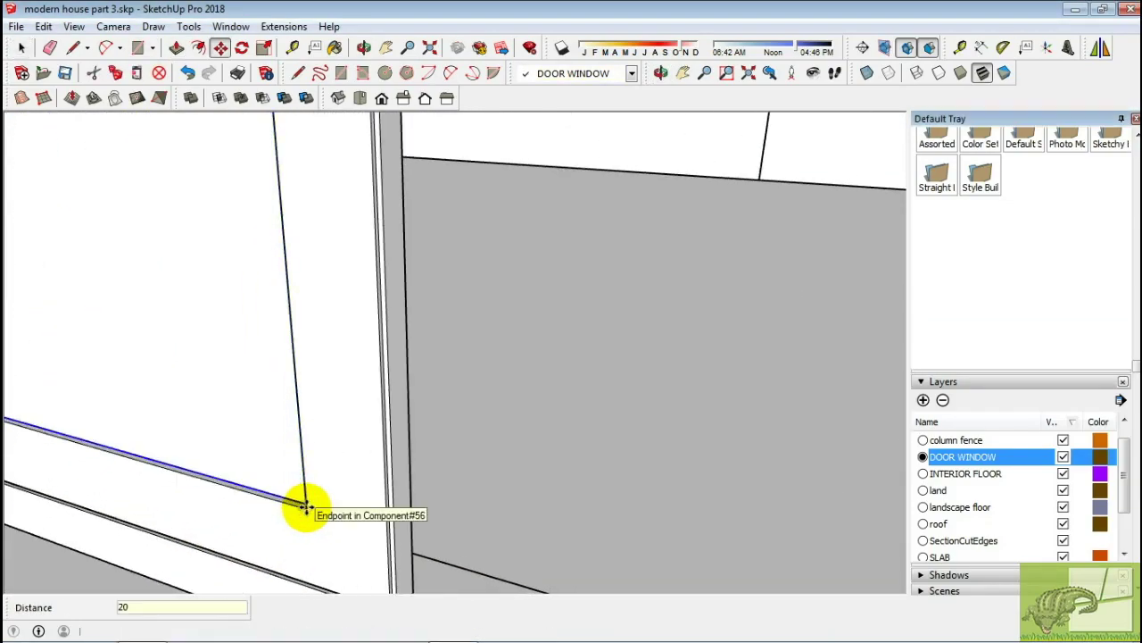
pyautogui.press('space')
pyautogui.scroll(-3, 308, 482)
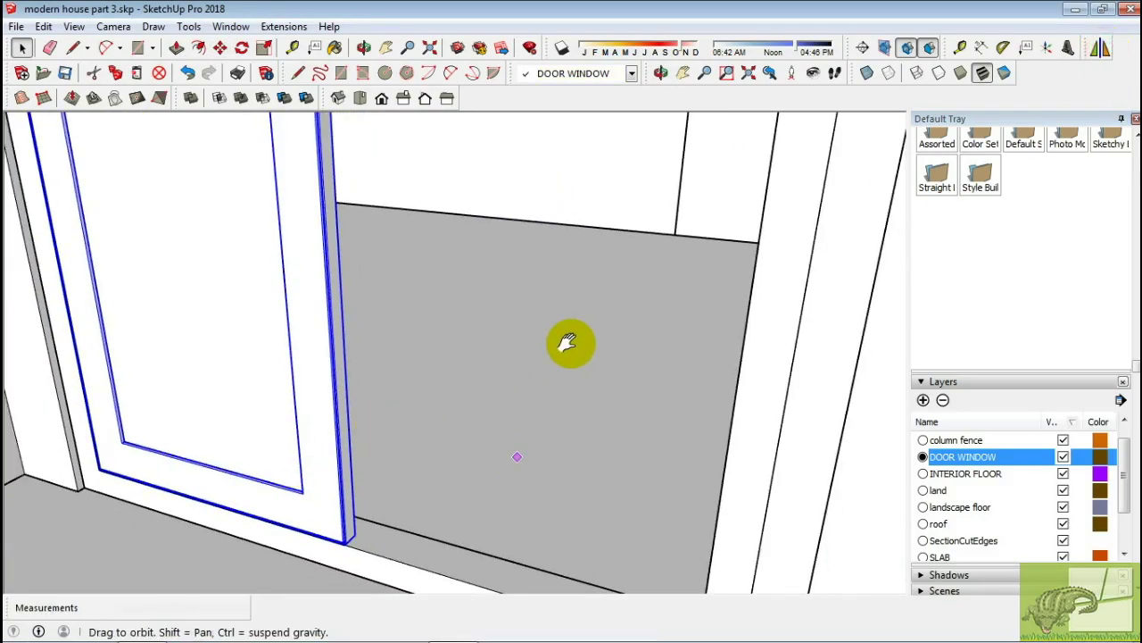
pyautogui.keyDown('shift'); pyautogui.moveTo(568, 343); pyautogui.dragTo(438, 382, button='middle'); pyautogui.keyUp('shift')
pyautogui.press('m')
pyautogui.scroll(3, 158, 341)
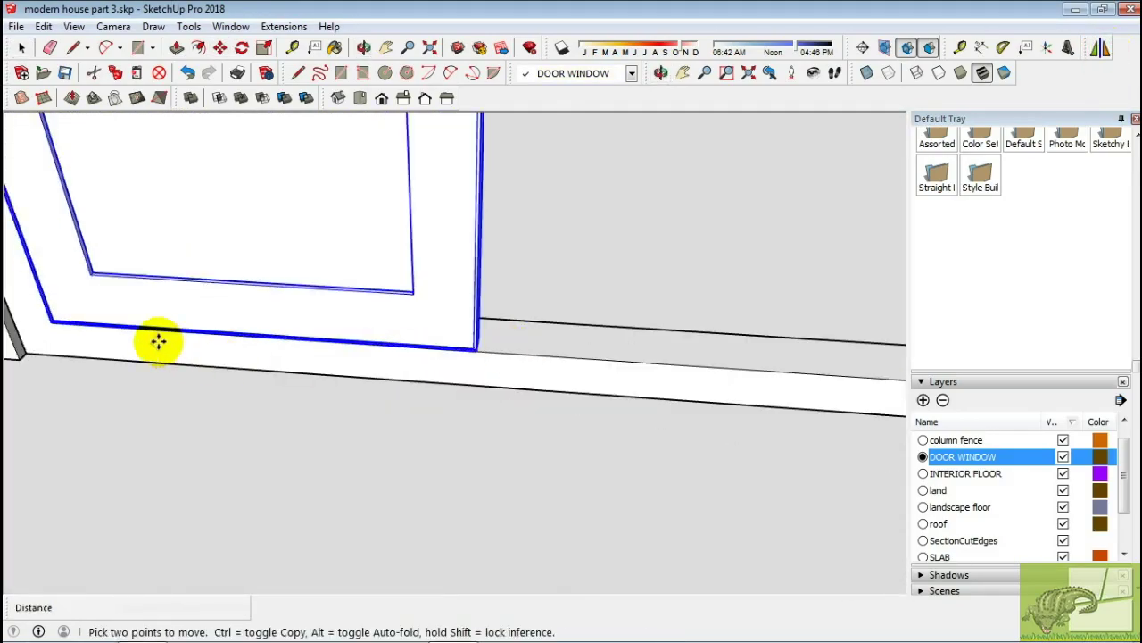
pyautogui.scroll(3, 158, 340)
pyautogui.press('ctrl')
pyautogui.click(31, 319)
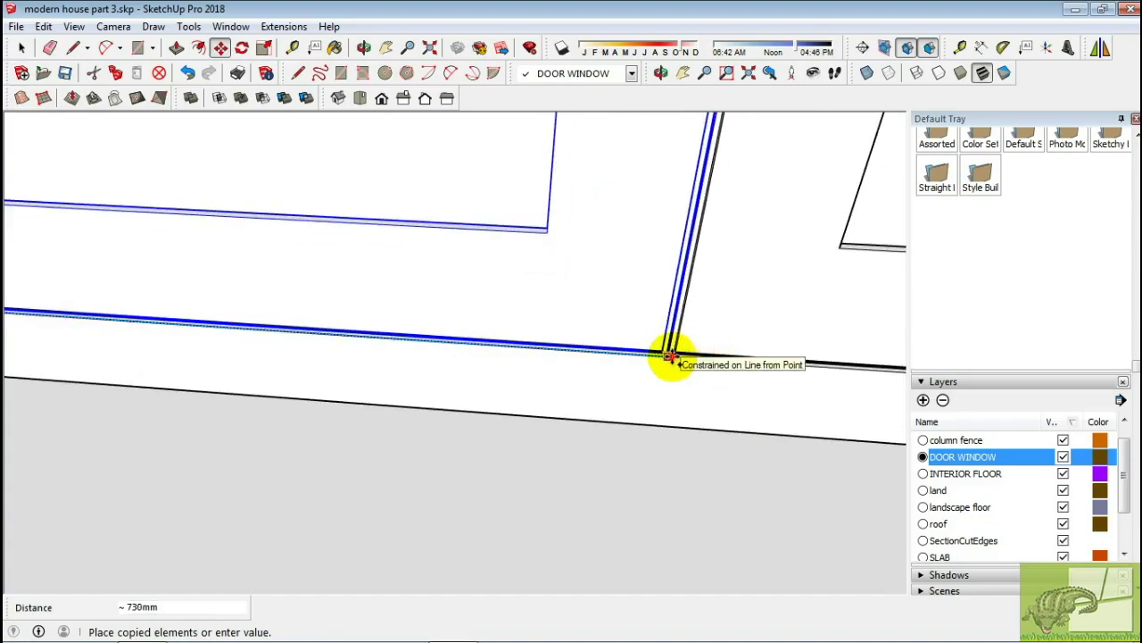
pyautogui.write('20')
pyautogui.press('Return')
pyautogui.moveTo(671, 357)
pyautogui.mouseDown(button='middle')
pyautogui.moveTo(581, 360)
pyautogui.moveTo(442, 490)
pyautogui.moveTo(497, 388)
pyautogui.moveTo(561, 408)
pyautogui.mouseUp(button='middle')
pyautogui.scroll(-3, 442, 490)
# Zoom out and select the projecting wall block
pyautogui.press('space')
pyautogui.scroll(-3, 467, 455)
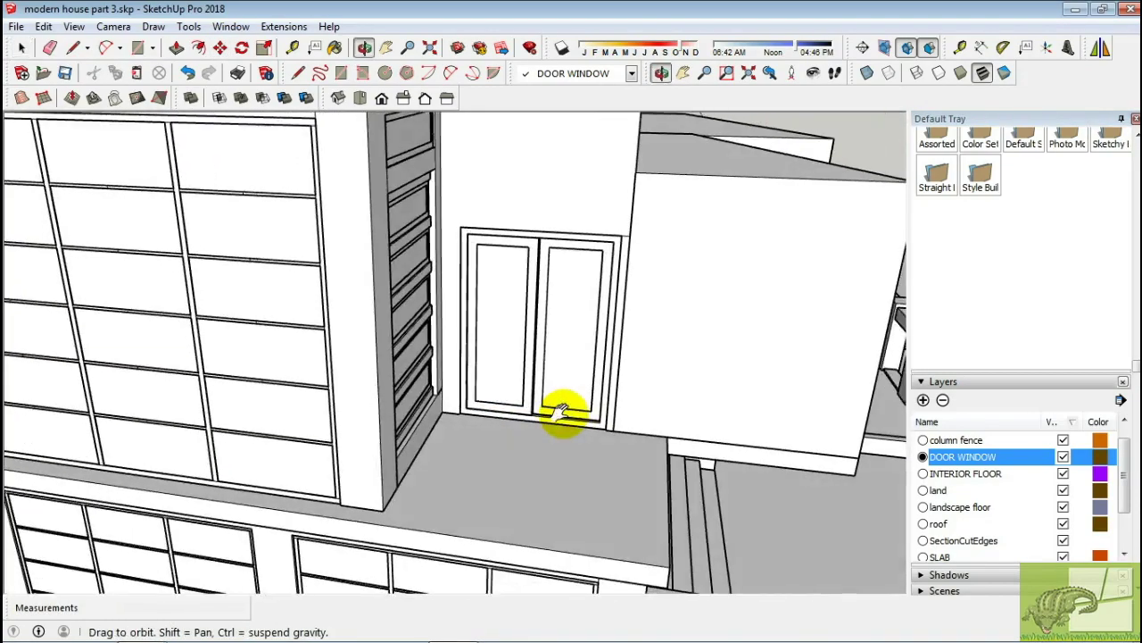
pyautogui.scroll(-3, 541, 390)
pyautogui.scroll(-3, 433, 331)
pyautogui.click(432, 344)
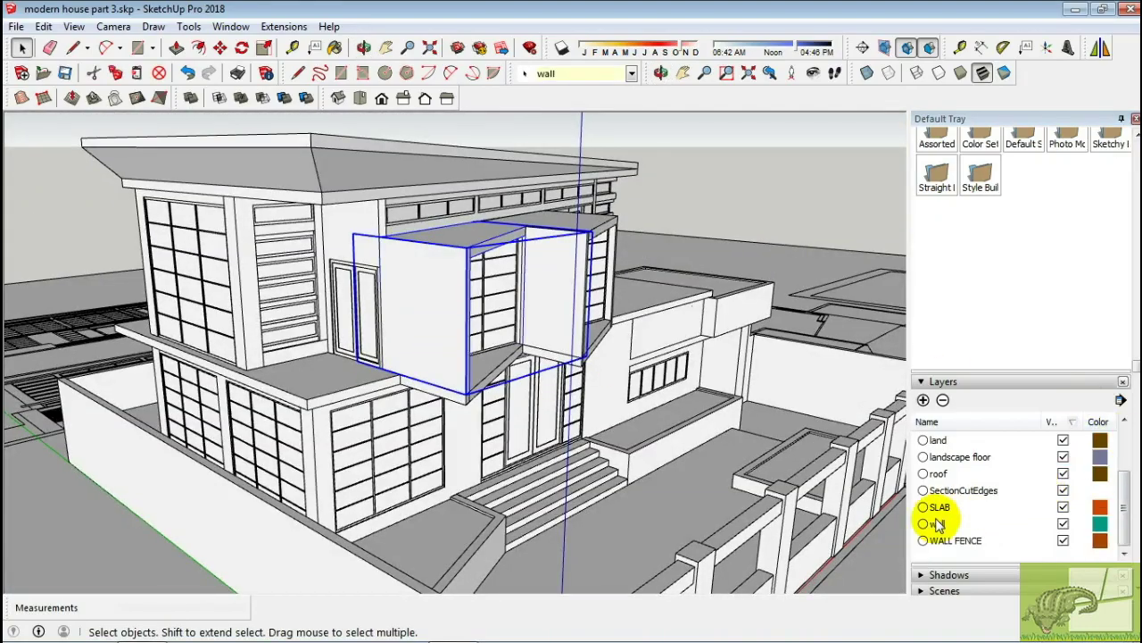
# Pull a Tape Measure guide up from the wall block's bottom edge
pyautogui.scroll(2, 396, 331)
pyautogui.scroll(3, 434, 331)
pyautogui.scroll(5, 487, 337)
pyautogui.press('t')
pyautogui.scroll(3, 487, 337)
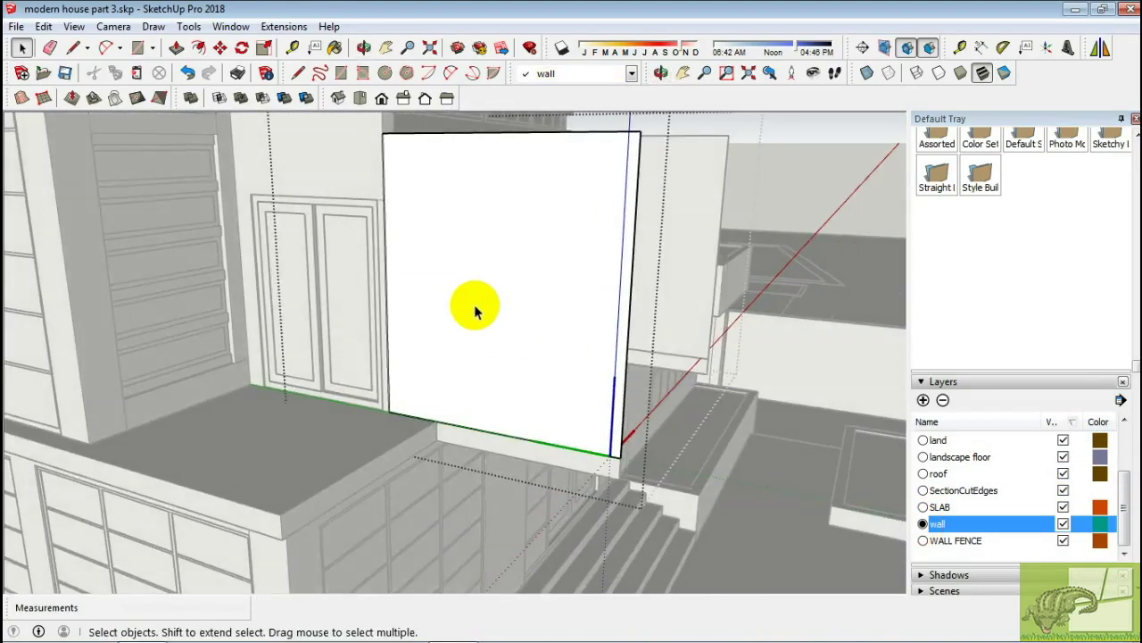
pyautogui.scroll(2, 492, 306)
pyautogui.scroll(2, 399, 222)
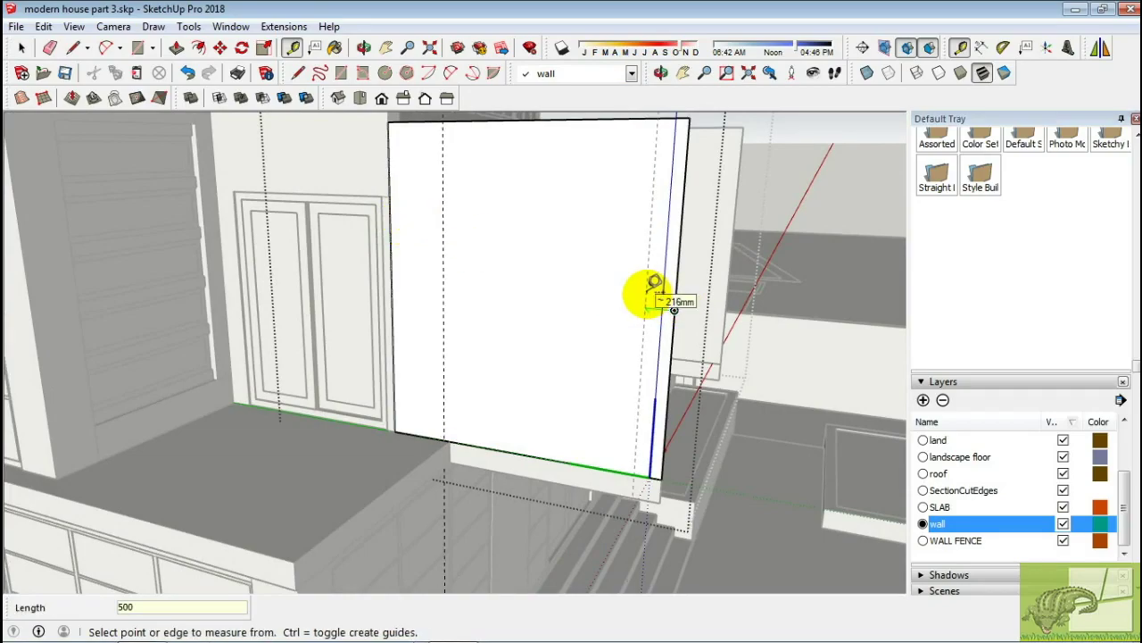
pyautogui.moveTo(515, 297); pyautogui.dragTo(533, 288, button='middle')
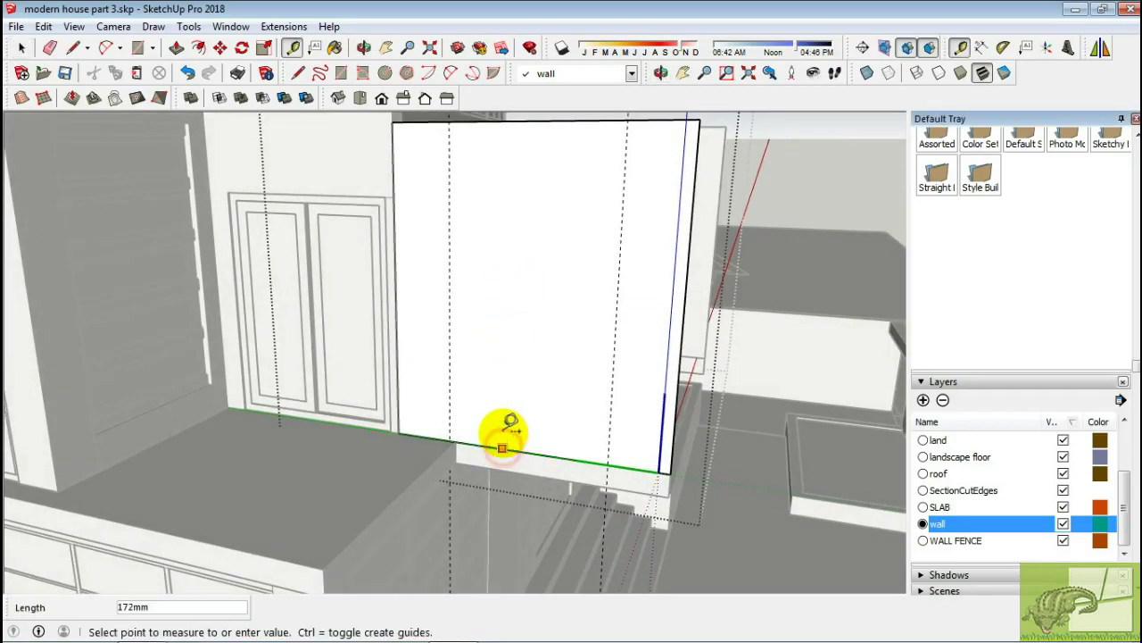
pyautogui.moveTo(505, 419)
pyautogui.mouseDown(button='middle')
pyautogui.moveTo(515, 349)
pyautogui.moveTo(480, 312)
pyautogui.mouseUp(button='middle')
# Copy the guide 300 mm across and begin copying the slot rectangle to the right
pyautogui.press('space')
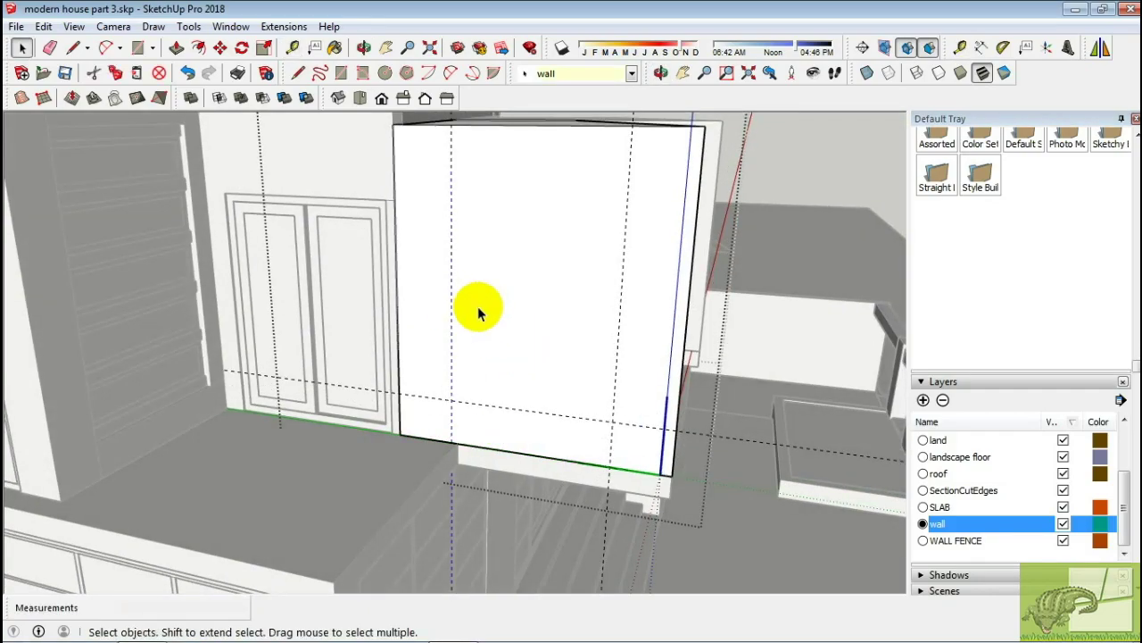
pyautogui.click(453, 399)
pyautogui.press('ctrl')
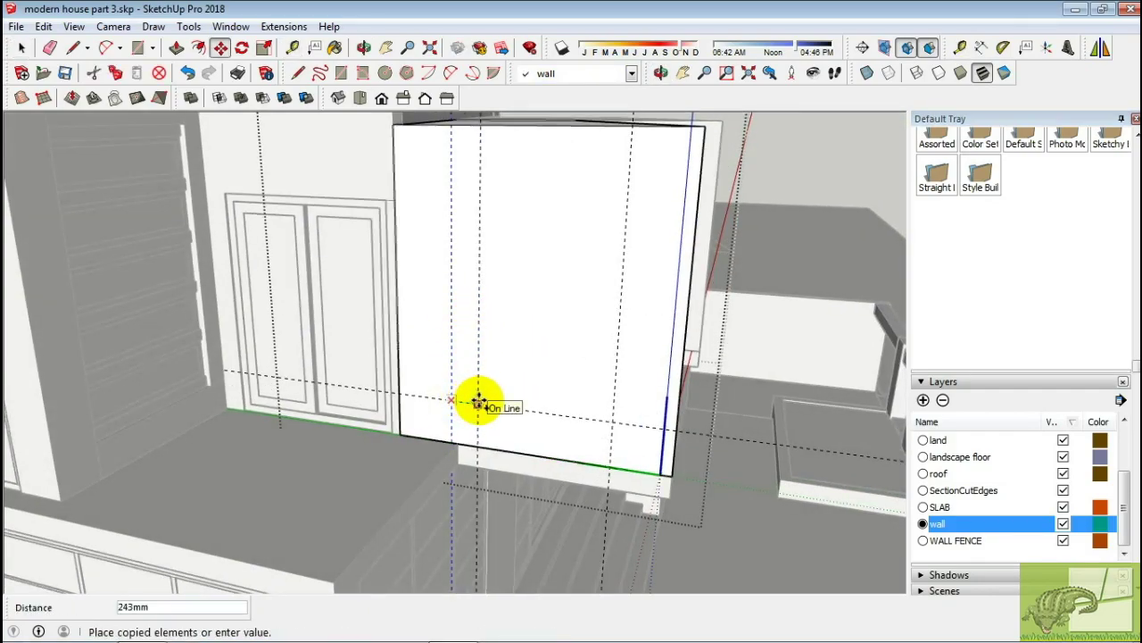
pyautogui.press('Return')
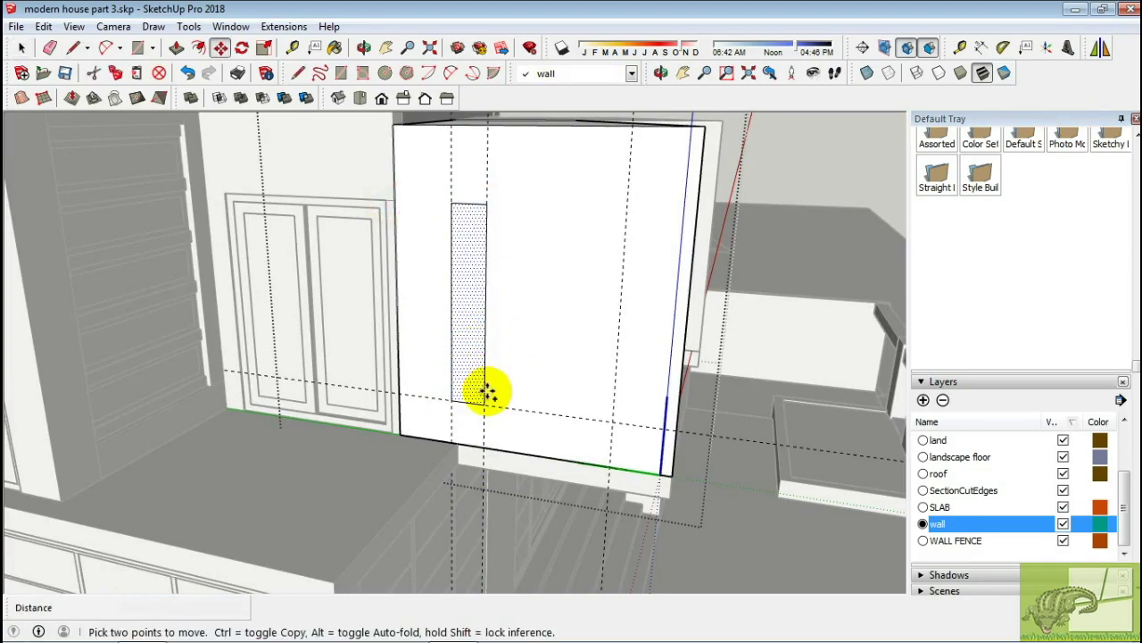
pyautogui.click(483, 404)
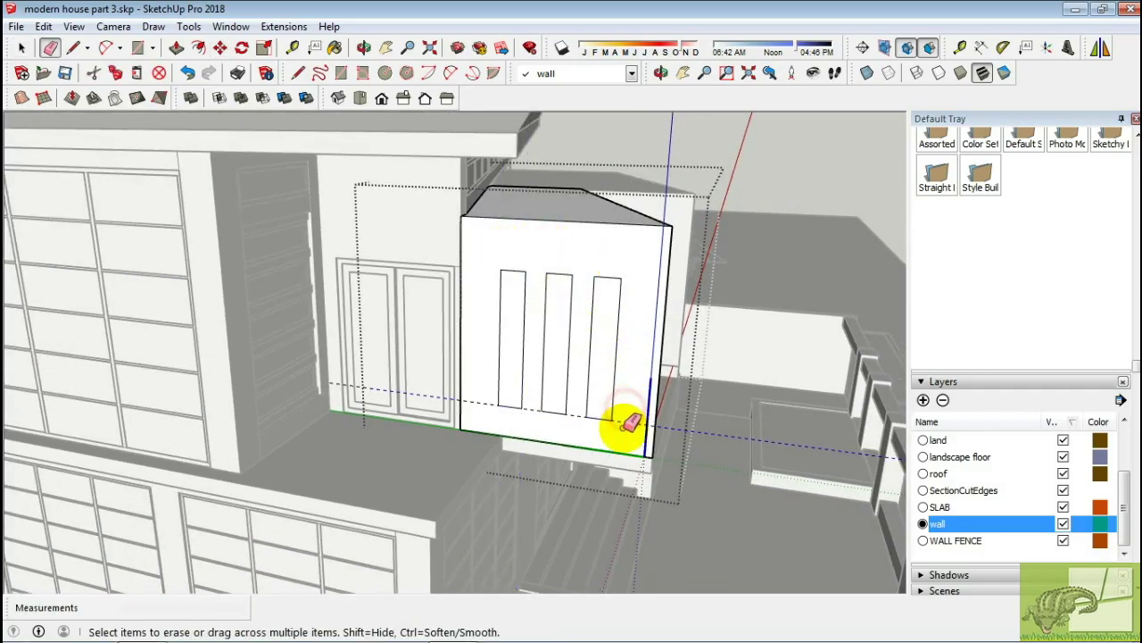
# Copy the slot faces from the wall corner onto the right panel
pyautogui.moveTo(630, 422); pyautogui.dragTo(446, 370, button='middle')
pyautogui.press('space')
pyautogui.click(435, 355)
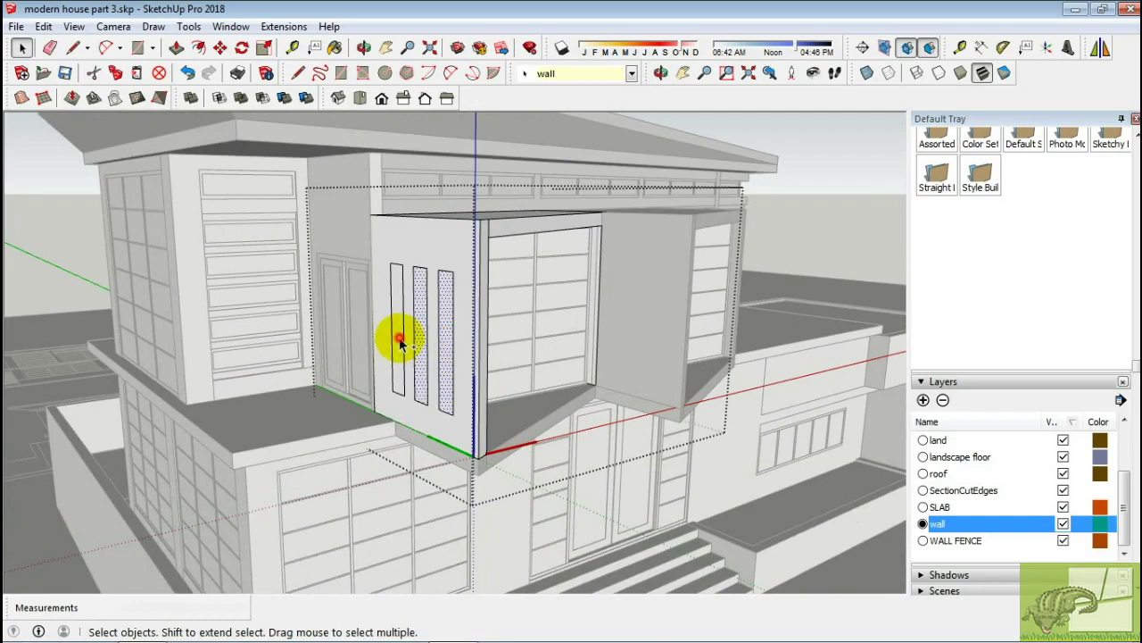
pyautogui.click(473, 450)
pyautogui.scroll(2, 625, 411)
pyautogui.scroll(2, 696, 402)
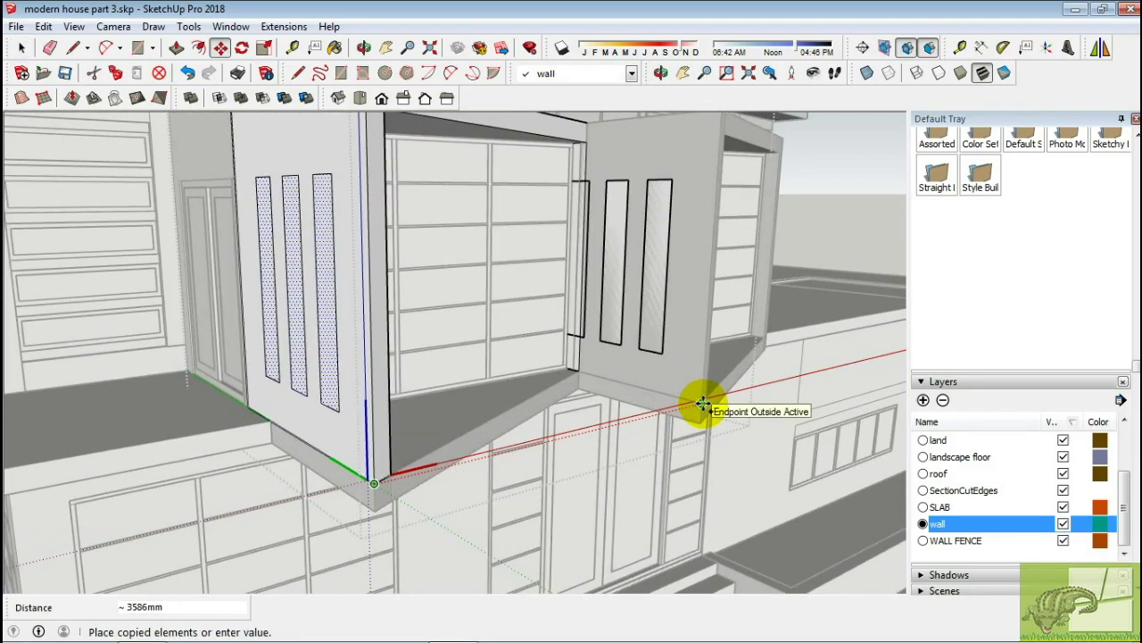
pyautogui.click(704, 406)
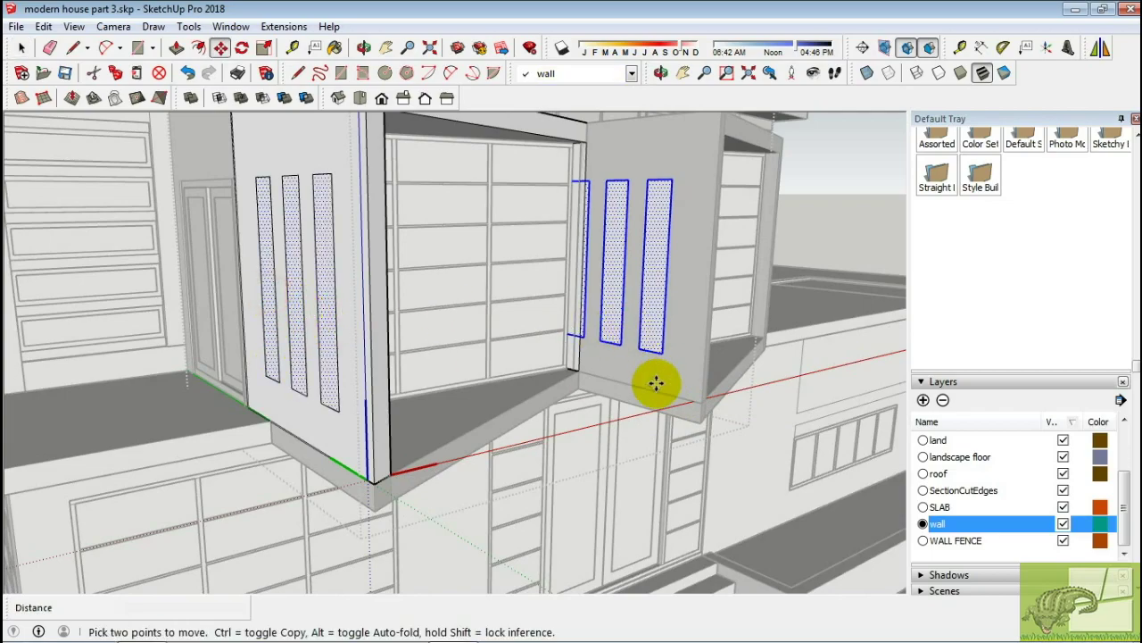
# Move the slots 200 mm along the green axis
pyautogui.scroll(2, 656, 382)
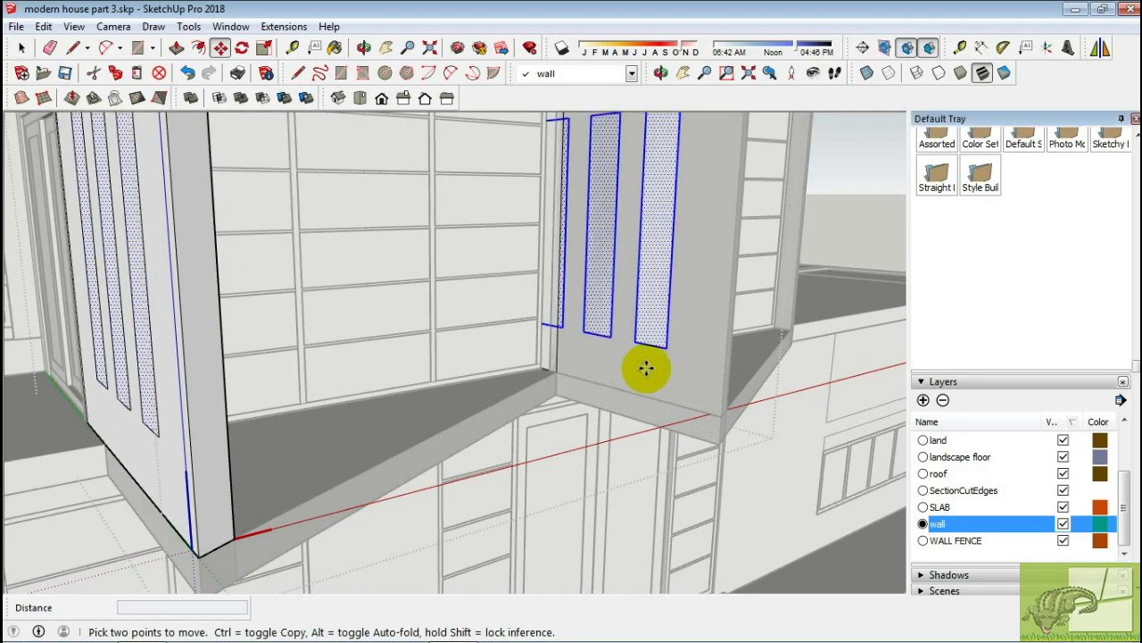
pyautogui.scroll(-2, 675, 377)
pyautogui.moveTo(675, 377); pyautogui.dragTo(314, 308, button='middle')
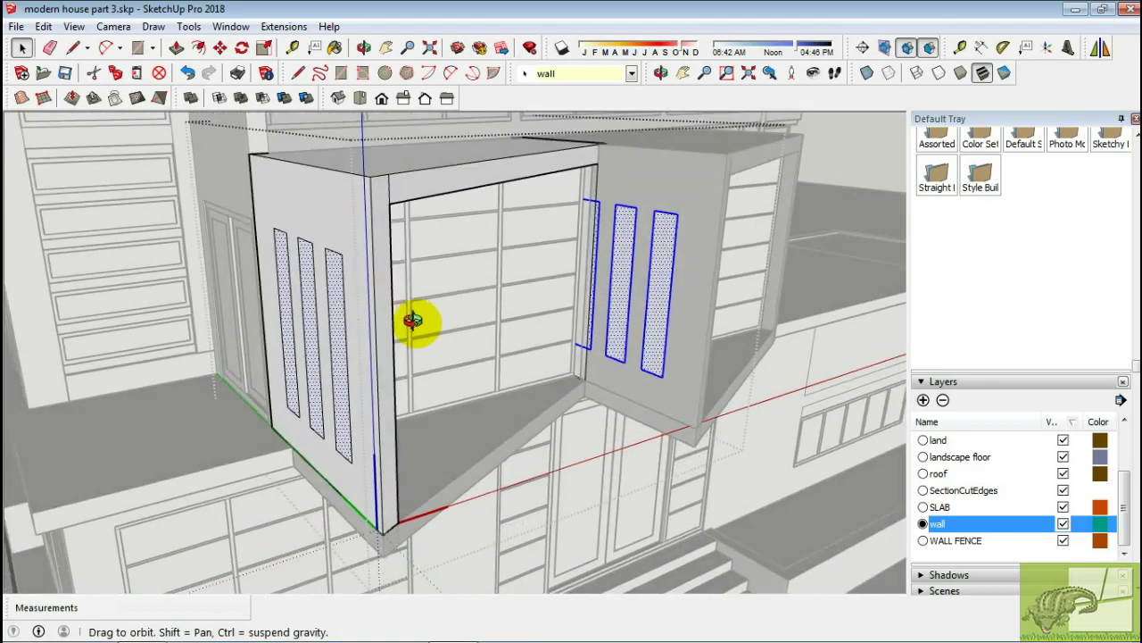
pyautogui.press('space')
pyautogui.click(314, 308)
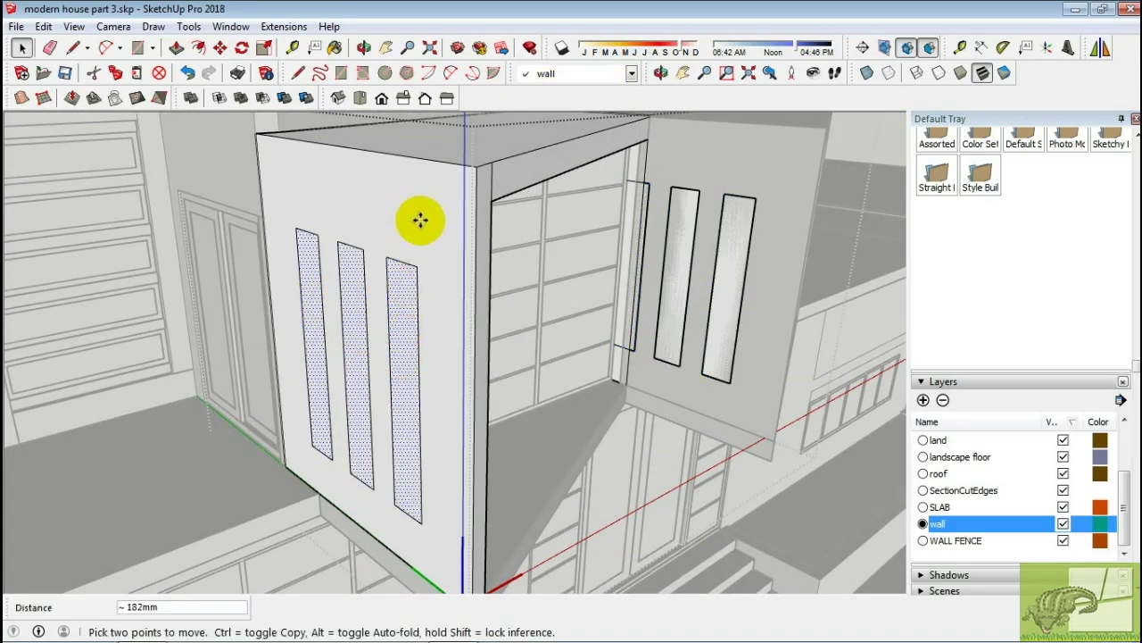
pyautogui.write('200')
pyautogui.press('Return')
# Select the rightmost slot together with the narrow left slot
pyautogui.press('space')
pyautogui.click(676, 230)
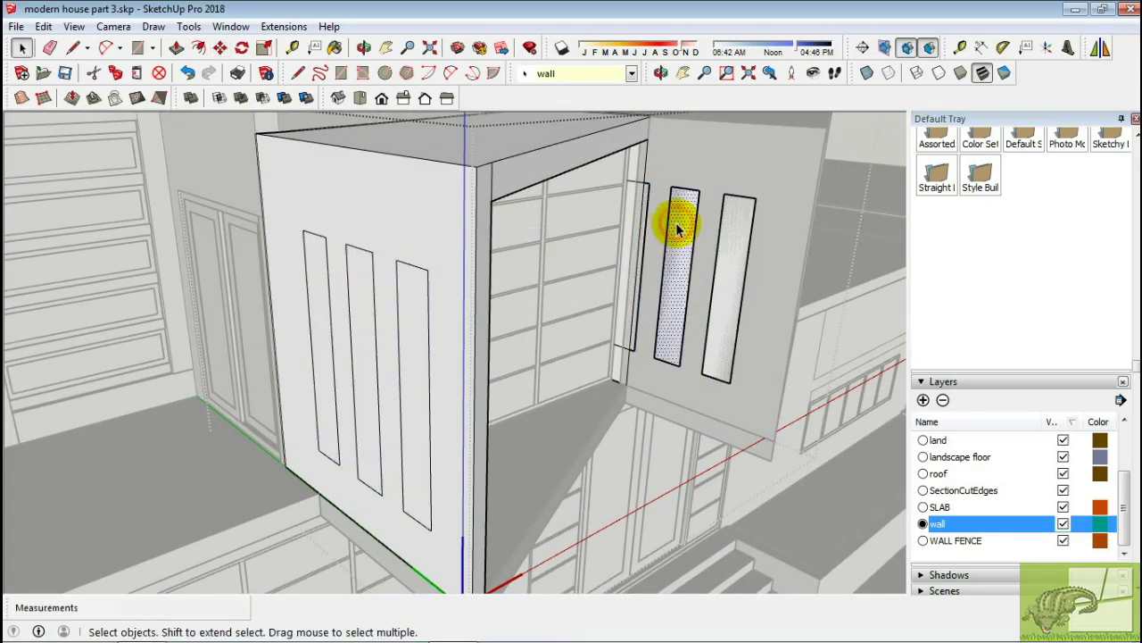
pyautogui.scroll(1, 676, 230)
pyautogui.scroll(2, 633, 249)
pyautogui.keyDown('shift'); pyautogui.click(636, 258); pyautogui.keyUp('shift')
pyautogui.scroll(1, 637, 214)
pyautogui.scroll(1, 643, 177)
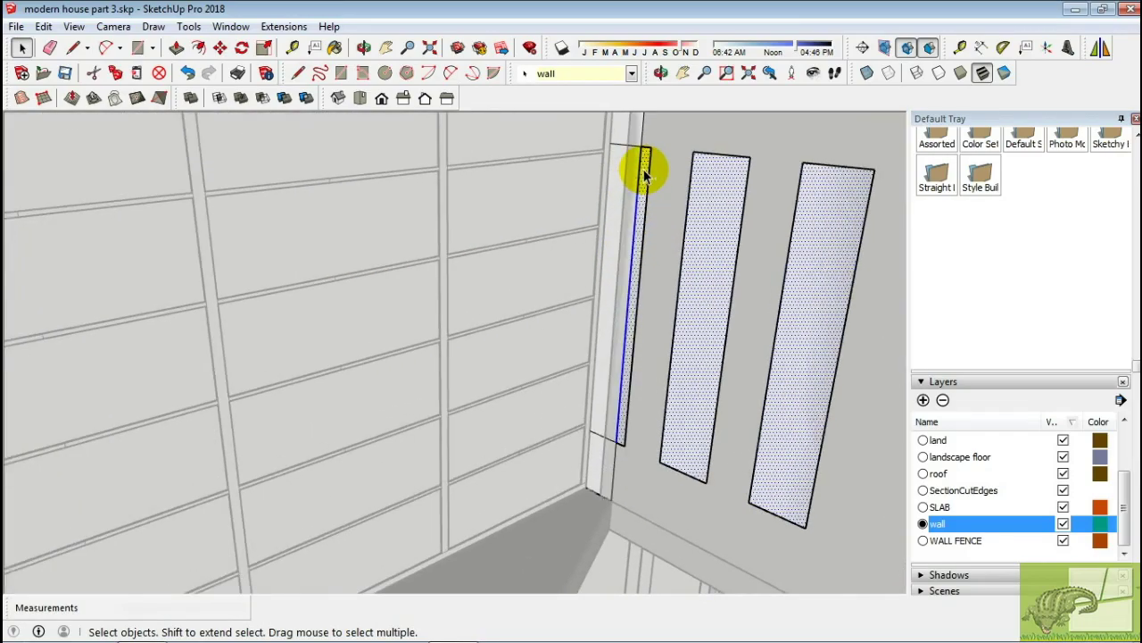
pyautogui.scroll(-3, 645, 175)
pyautogui.moveTo(670, 224)
pyautogui.mouseDown(button='middle')
pyautogui.moveTo(694, 242)
pyautogui.moveTo(314, 400)
pyautogui.moveTo(319, 358)
pyautogui.mouseUp(button='middle')
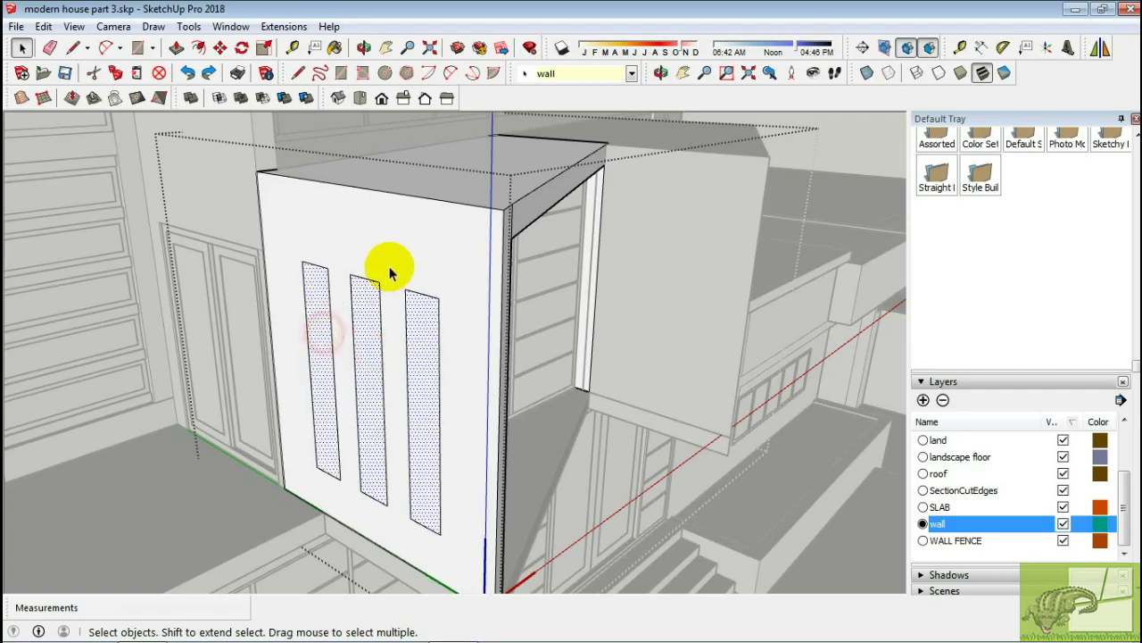
# Start a Ctrl-Move copy of the slots from the wall corner, then cancel it
pyautogui.click(374, 246)
pyautogui.write('150')
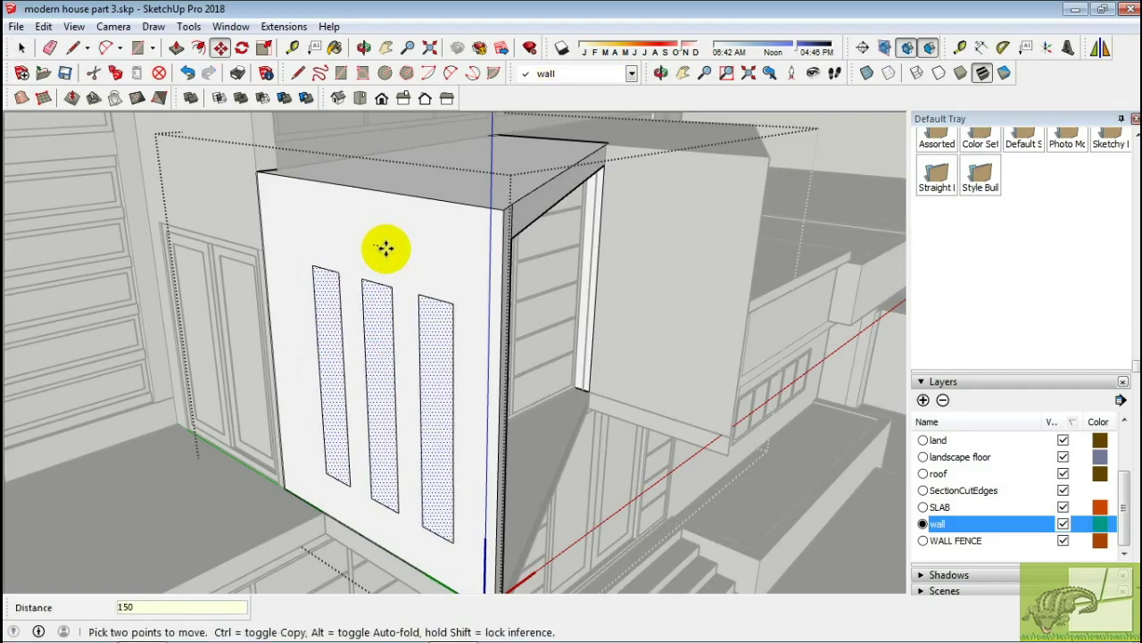
pyautogui.keyDown('shift'); pyautogui.moveTo(453, 407); pyautogui.dragTo(457, 299, button='middle'); pyautogui.keyUp('shift')
pyautogui.click(482, 493)
pyautogui.press('ctrl')
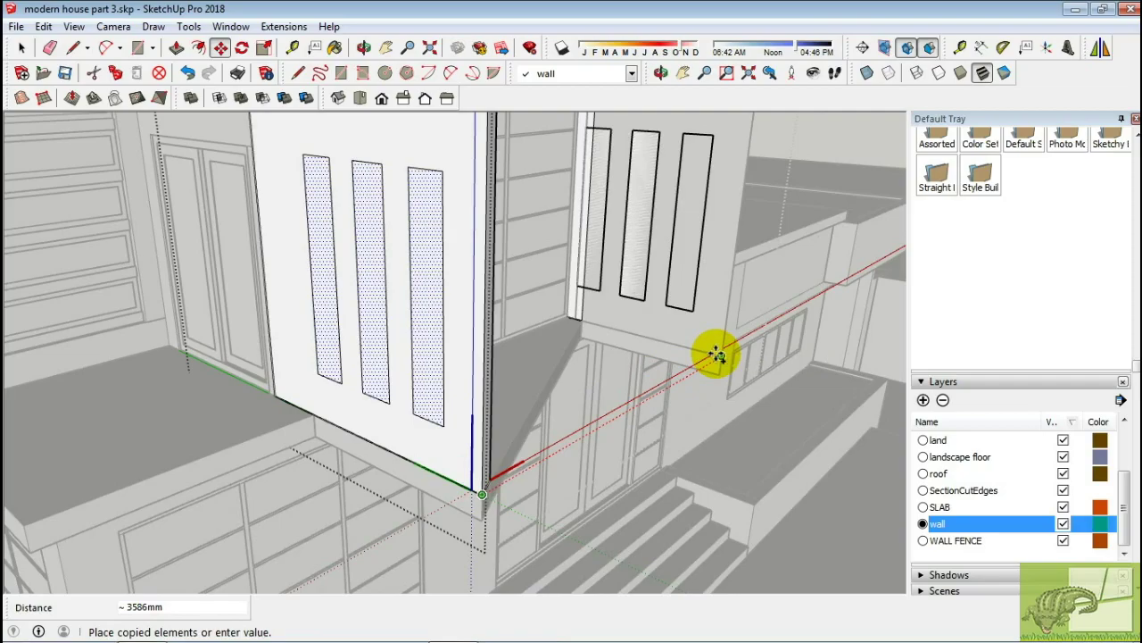
pyautogui.press('space')
# Push/Pull the third slot into the wall and orbit around the slotted wall
pyautogui.press('p')
pyautogui.click(392, 344)
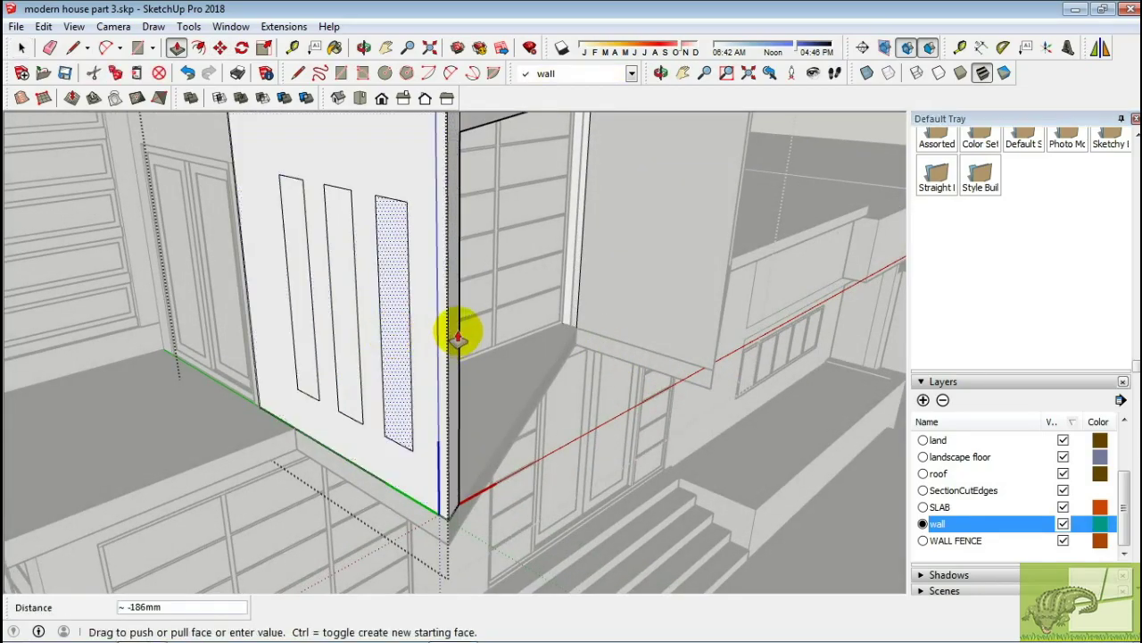
pyautogui.press('space')
pyautogui.scroll(-4, 301, 306)
pyautogui.moveTo(339, 324)
pyautogui.mouseDown(button='middle')
pyautogui.moveTo(482, 280)
pyautogui.moveTo(396, 382)
pyautogui.moveTo(540, 279)
pyautogui.moveTo(482, 312)
pyautogui.mouseUp(button='middle')
# Open the box group and measure along the side panel edge with the Tape Measure
pyautogui.doubleClick(518, 275)
pyautogui.scroll(3, 523, 286)
pyautogui.press('t')
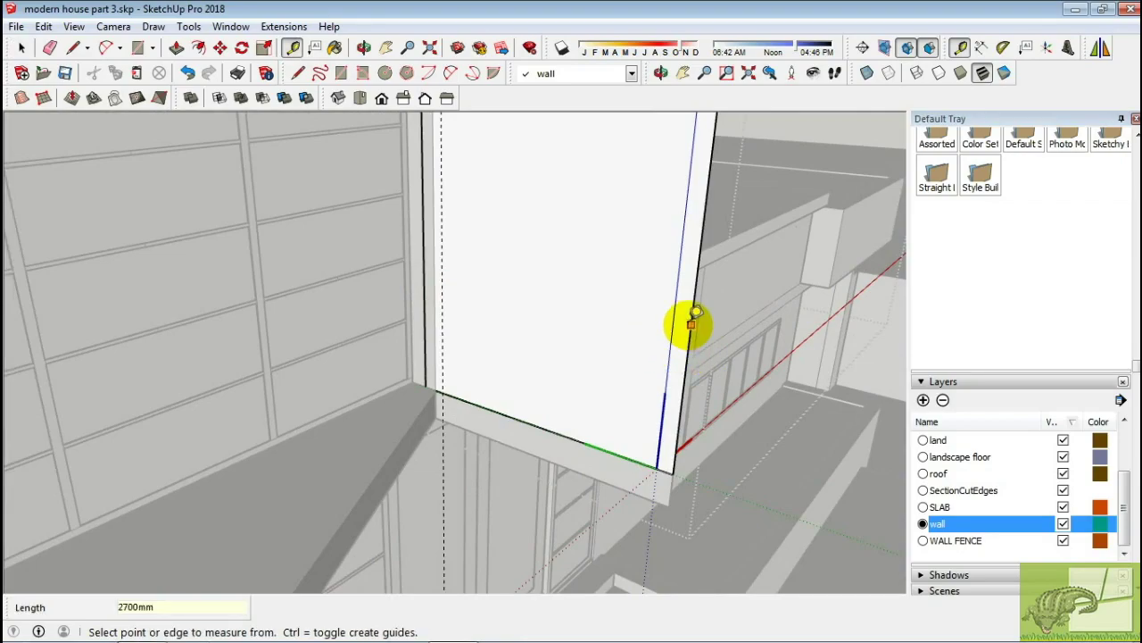
pyautogui.click(649, 310)
pyautogui.scroll(1, 661, 308)
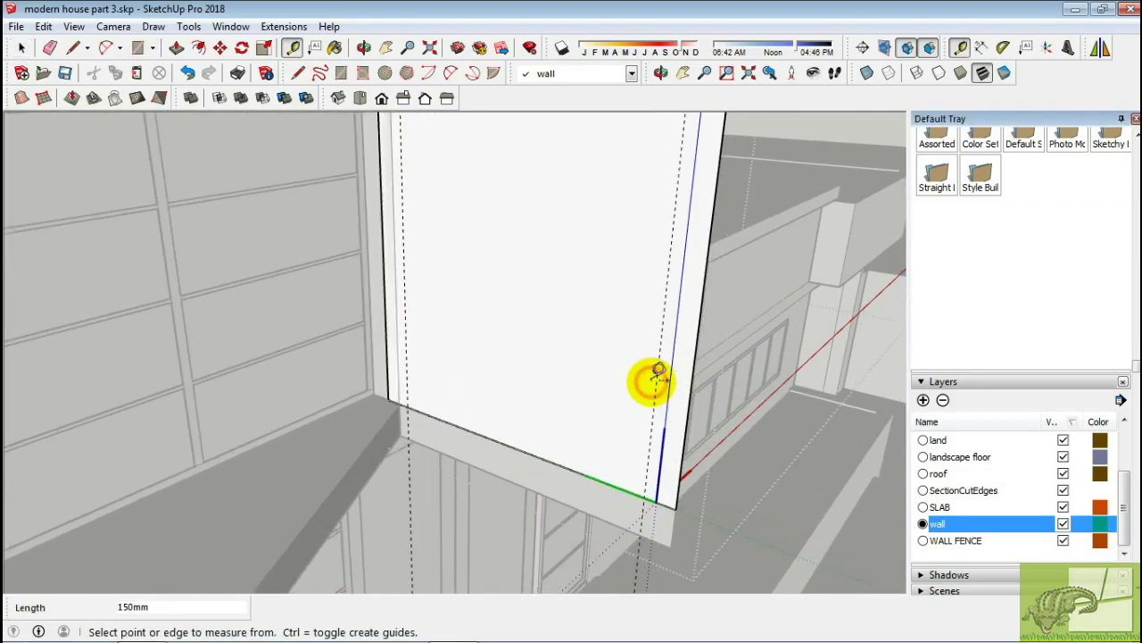
pyautogui.scroll(-3, 656, 375)
pyautogui.press('space')
pyautogui.moveTo(655, 375)
pyautogui.mouseDown(button='middle')
pyautogui.moveTo(684, 340)
pyautogui.moveTo(671, 299)
pyautogui.mouseUp(button='middle')
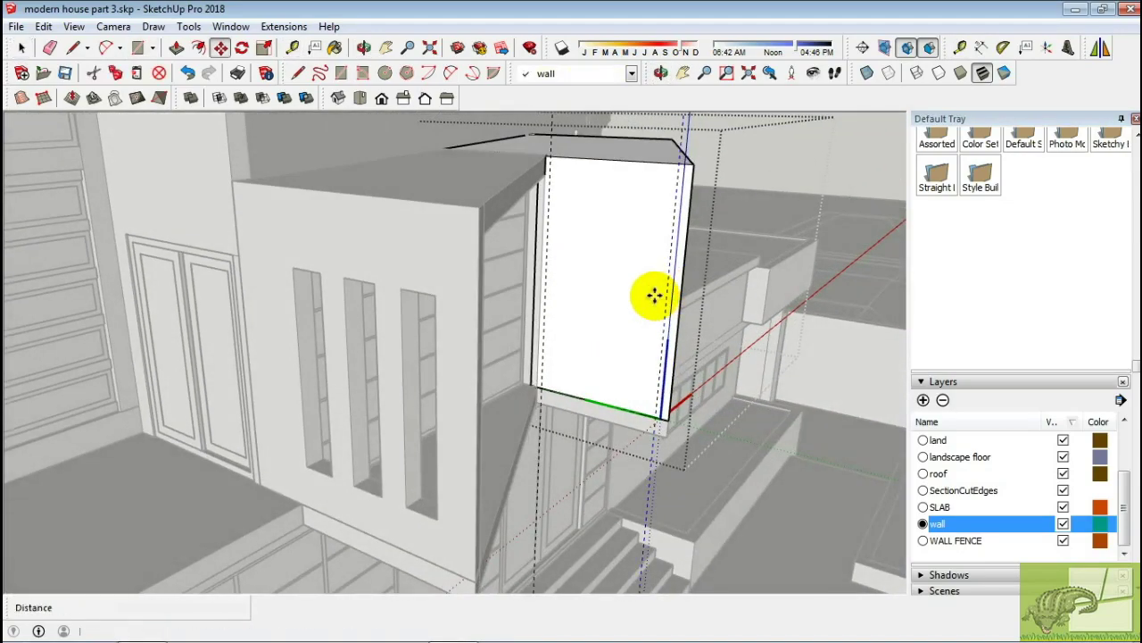
pyautogui.moveTo(599, 309); pyautogui.dragTo(586, 344, button='middle')
pyautogui.press('t')
pyautogui.scroll(2, 591, 347)
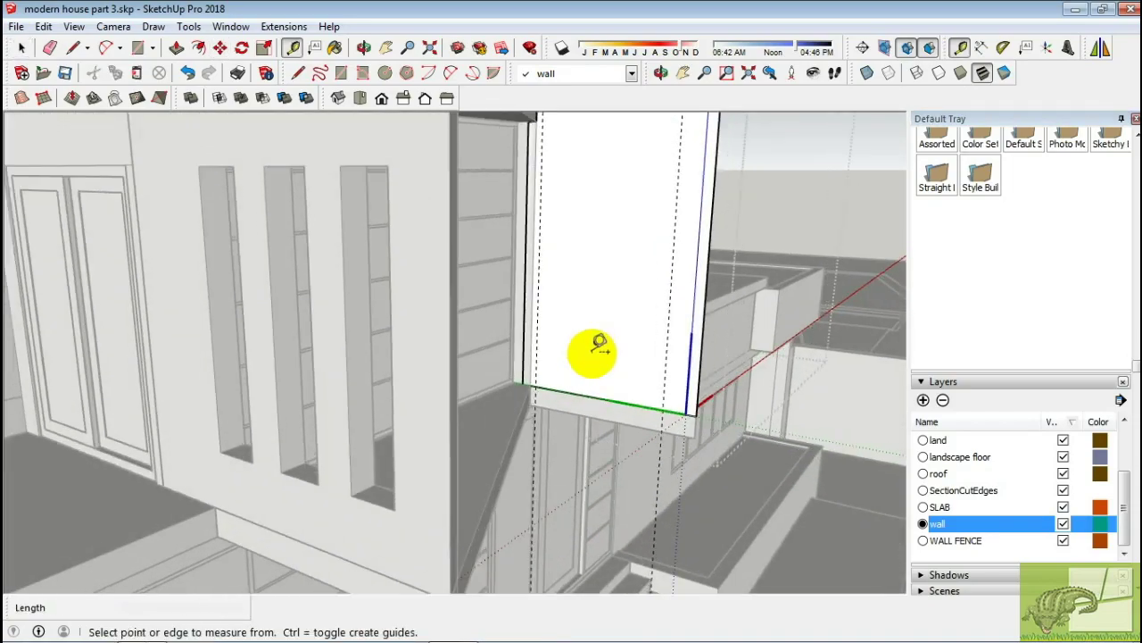
pyautogui.press('space')
pyautogui.moveTo(395, 509); pyautogui.dragTo(562, 313, button='middle')
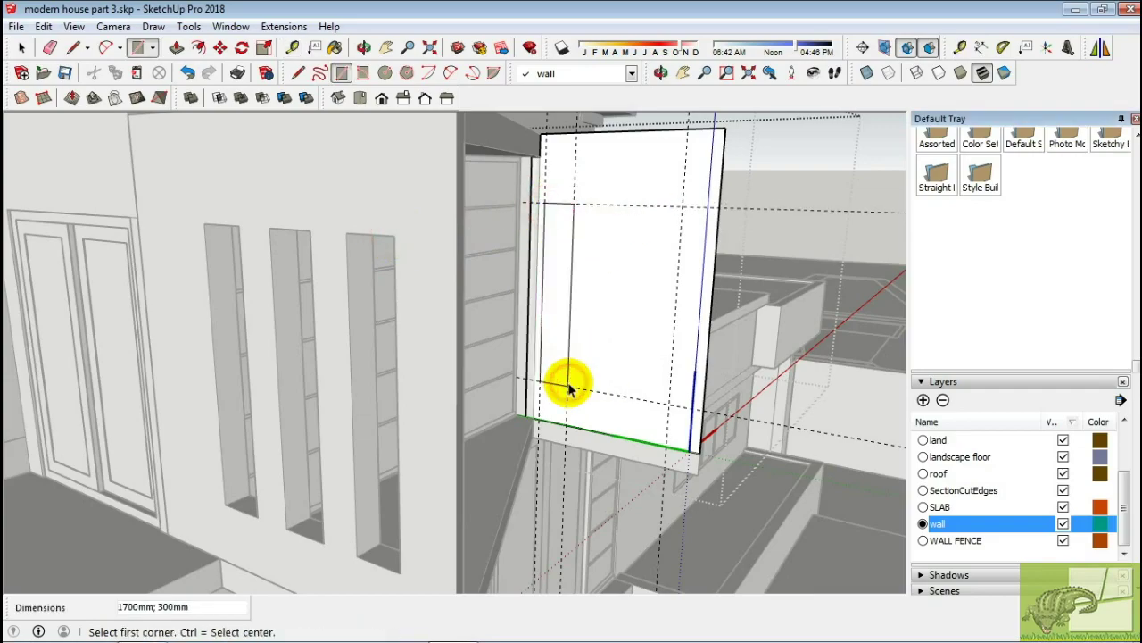
# Move the new slot rectangle on the side panel, orbiting to view the whole house
pyautogui.press('m')
pyautogui.scroll(1, 571, 381)
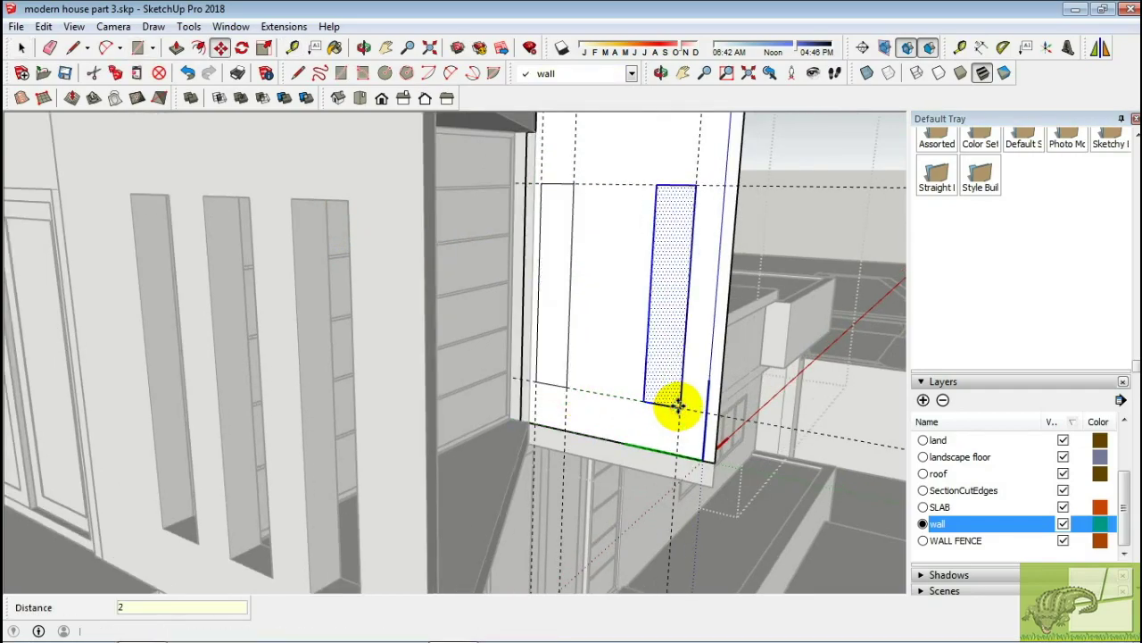
pyautogui.scroll(2, 707, 412)
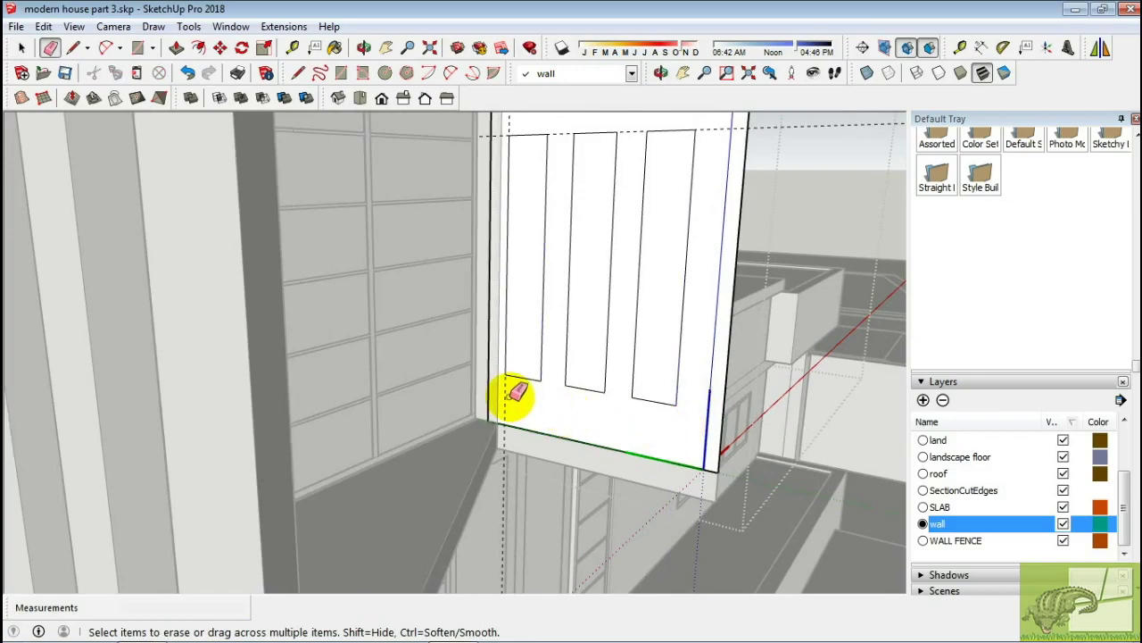
pyautogui.moveTo(513, 393)
pyautogui.mouseDown(button='middle')
pyautogui.moveTo(594, 229)
pyautogui.moveTo(560, 305)
pyautogui.mouseUp(button='middle')
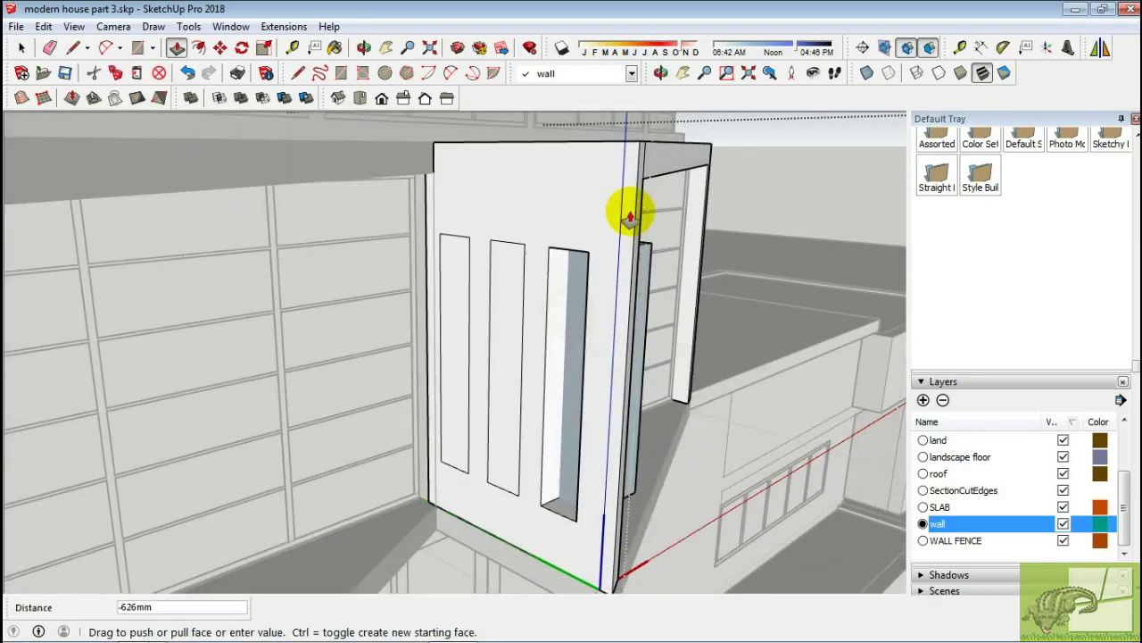
pyautogui.moveTo(630, 217); pyautogui.dragTo(351, 261, button='middle')
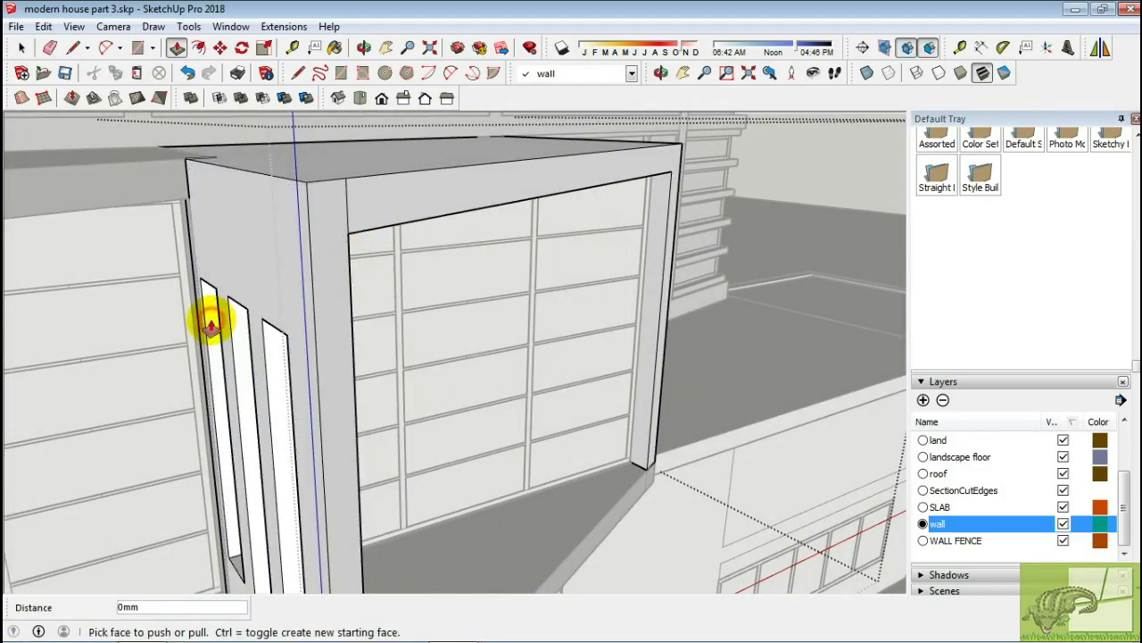
pyautogui.scroll(-3, 211, 326)
pyautogui.moveTo(224, 326)
pyautogui.mouseDown(button='middle')
pyautogui.moveTo(133, 324)
pyautogui.moveTo(420, 339)
pyautogui.moveTo(731, 327)
pyautogui.moveTo(633, 262)
pyautogui.moveTo(566, 349)
pyautogui.moveTo(635, 408)
pyautogui.moveTo(504, 424)
pyautogui.moveTo(467, 472)
pyautogui.moveTo(306, 370)
pyautogui.moveTo(645, 390)
pyautogui.moveTo(625, 408)
pyautogui.moveTo(485, 366)
pyautogui.mouseUp(button='middle')
# Minimize the model window and orbit the house to a new angle
pyautogui.click(1075, 9)
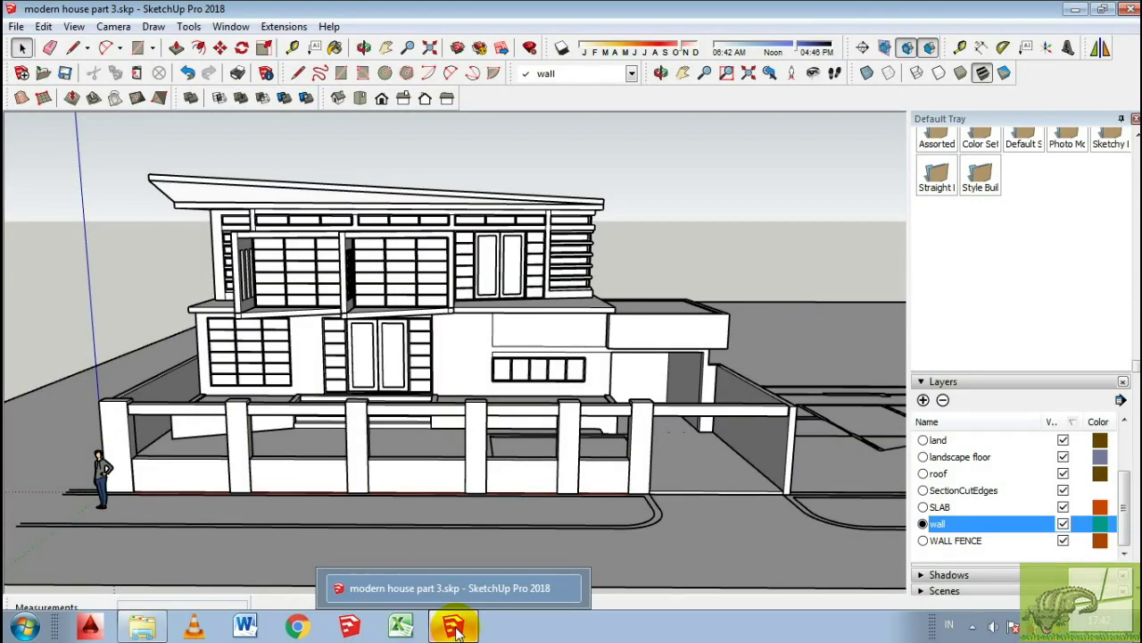
pyautogui.click(455, 628)
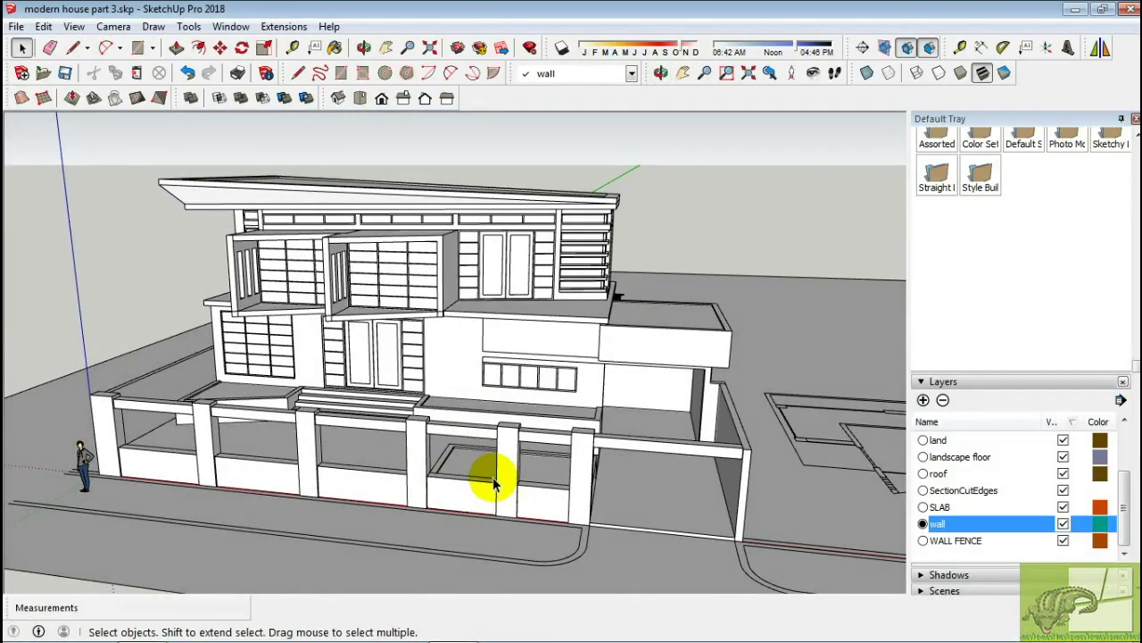
pyautogui.moveTo(494, 483)
pyautogui.mouseDown(button='middle')
pyautogui.moveTo(446, 428)
pyautogui.moveTo(383, 429)
pyautogui.moveTo(645, 408)
pyautogui.moveTo(630, 316)
pyautogui.moveTo(566, 349)
pyautogui.mouseUp(button='middle')
# Orbit to the boundary wall and push/pull one of its faces
pyautogui.scroll(2, 566, 365)
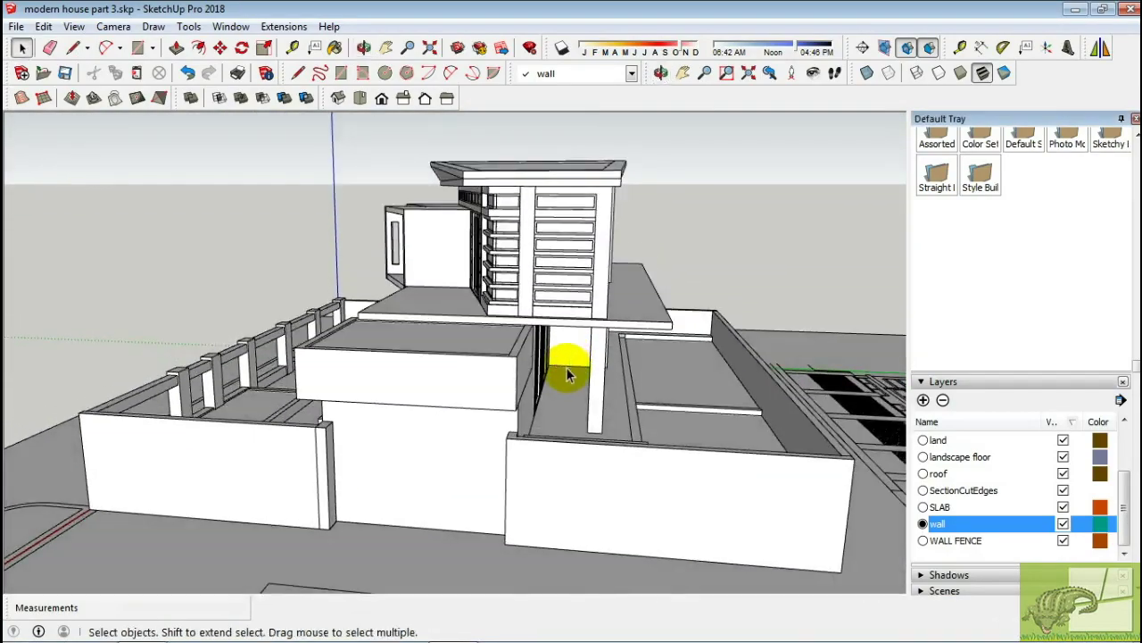
pyautogui.scroll(3, 472, 438)
pyautogui.scroll(2, 506, 457)
pyautogui.moveTo(506, 457)
pyautogui.mouseDown(button='middle')
pyautogui.moveTo(265, 428)
pyautogui.moveTo(364, 429)
pyautogui.moveTo(265, 382)
pyautogui.mouseUp(button='middle')
pyautogui.press('p')
pyautogui.click(322, 532)
# Extend the boundary wall's thin end face outward by 300mm
pyautogui.scroll(2, 247, 490)
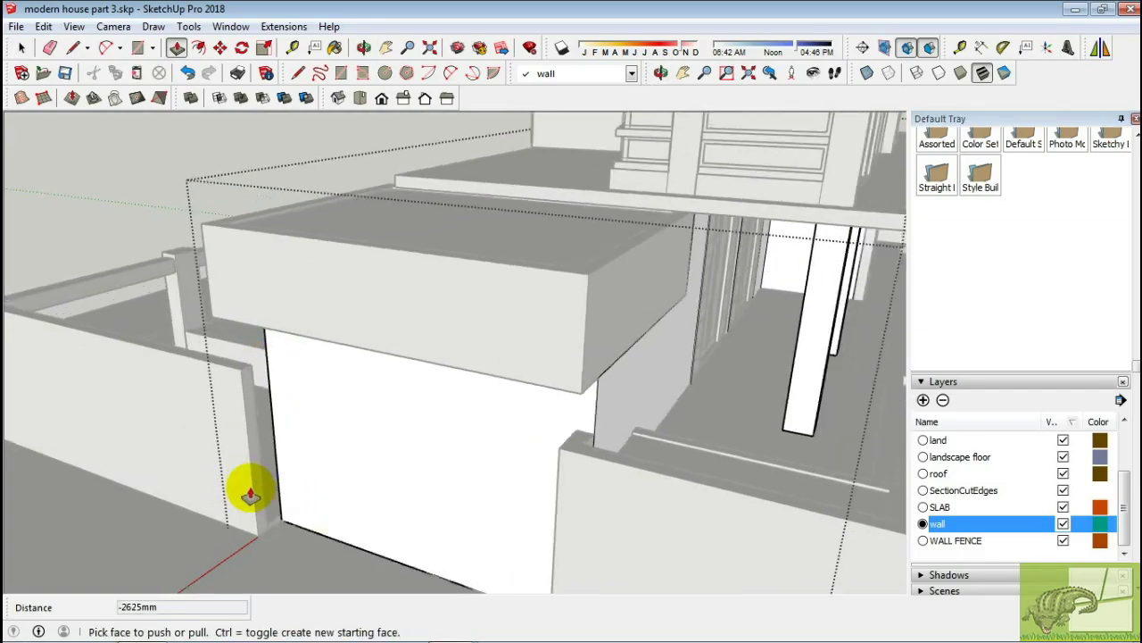
pyautogui.scroll(2, 237, 467)
pyautogui.moveTo(238, 467)
pyautogui.mouseDown(button='middle')
pyautogui.moveTo(237, 454)
pyautogui.moveTo(259, 513)
pyautogui.mouseUp(button='middle')
pyautogui.scroll(2, 259, 513)
pyautogui.click(264, 522)
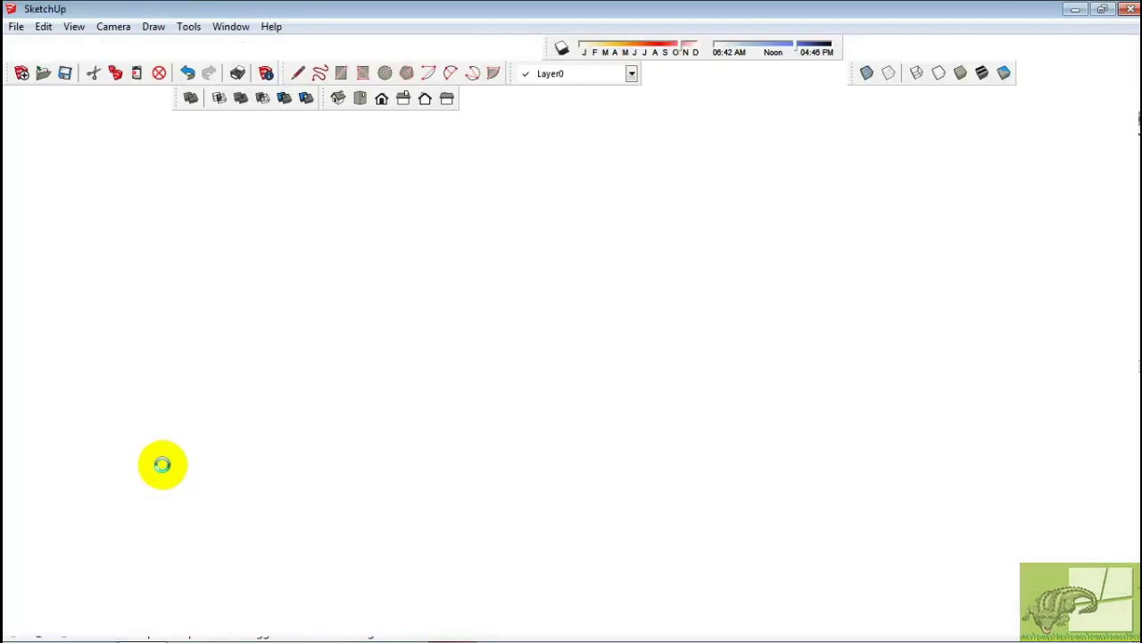
pyautogui.click(449, 462)
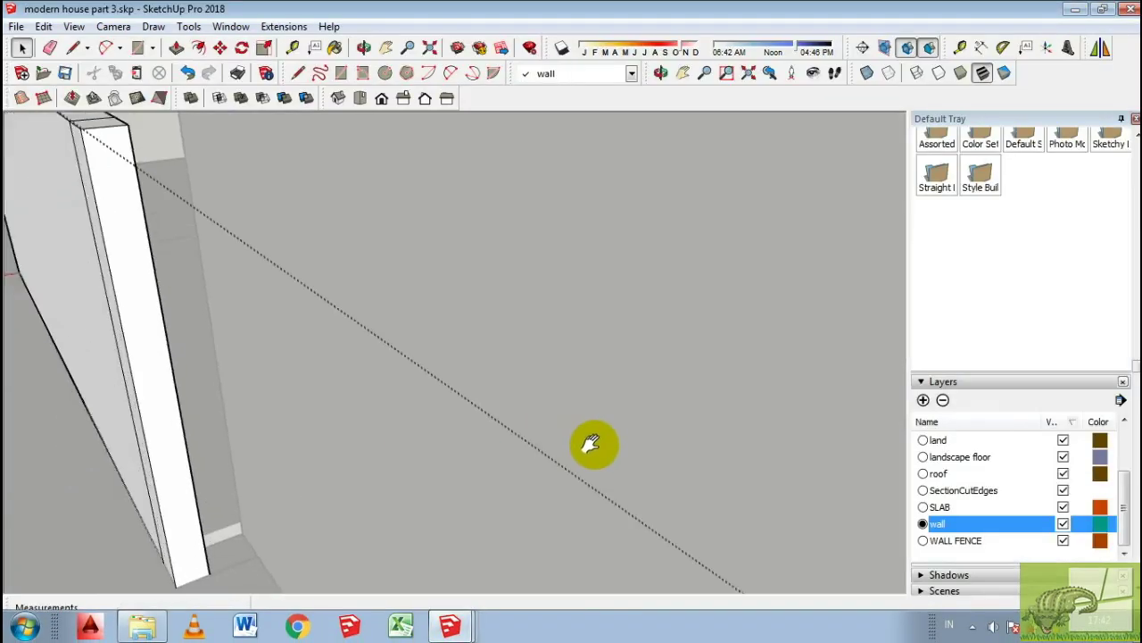
pyautogui.moveTo(586, 447); pyautogui.dragTo(171, 520, button='middle')
pyautogui.moveTo(162, 512); pyautogui.dragTo(274, 525)
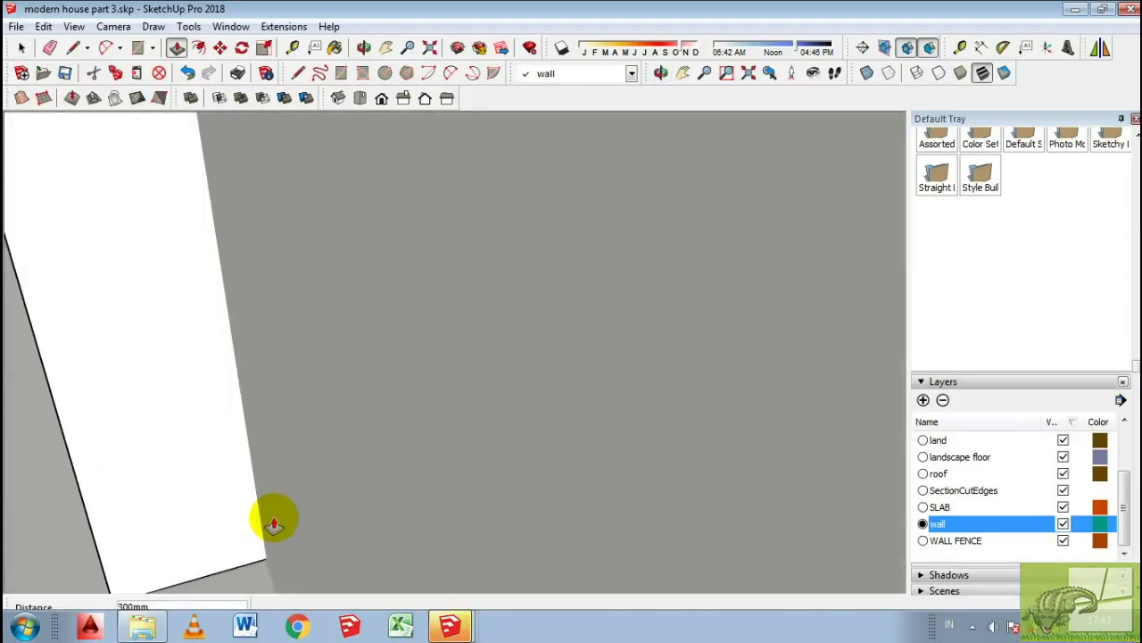
pyautogui.scroll(-3, 497, 438)
pyautogui.scroll(-3, 464, 416)
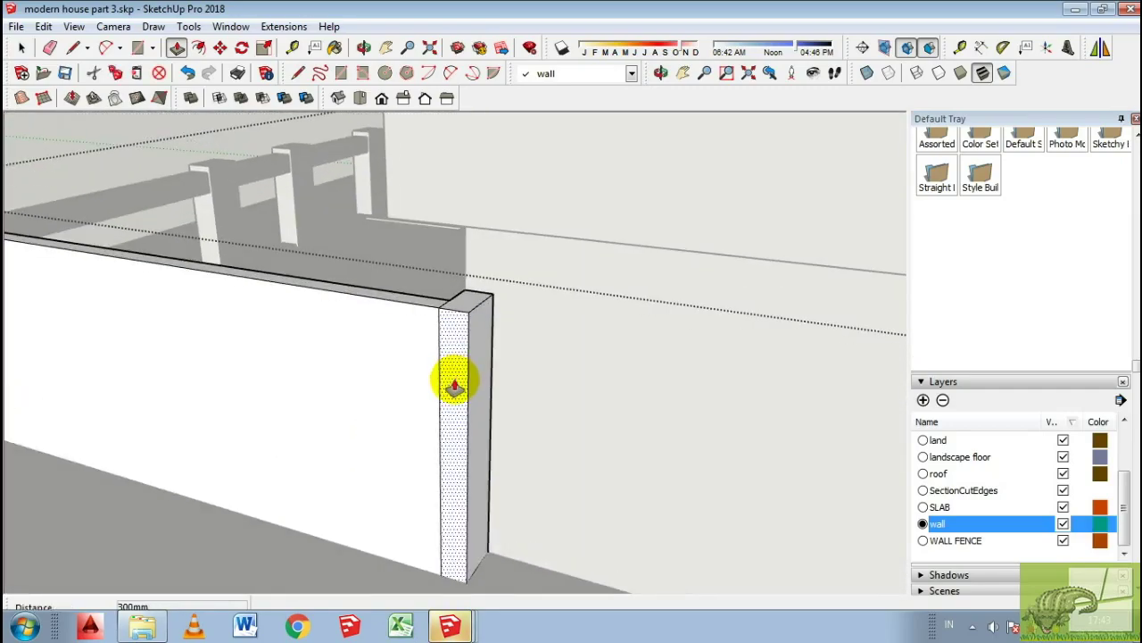
pyautogui.press('space')
pyautogui.scroll(-3, 455, 385)
pyautogui.scroll(-3, 455, 385)
# Bring up the rooster model and select its tile screen panel, viewed face-on
pyautogui.click(450, 624)
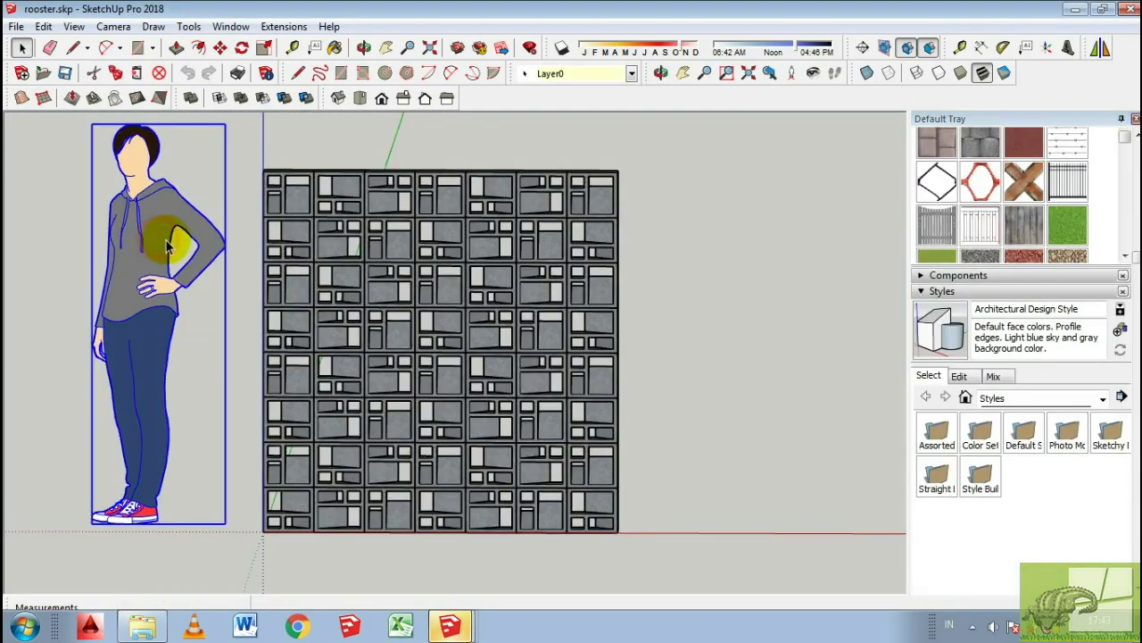
pyautogui.click(368, 314)
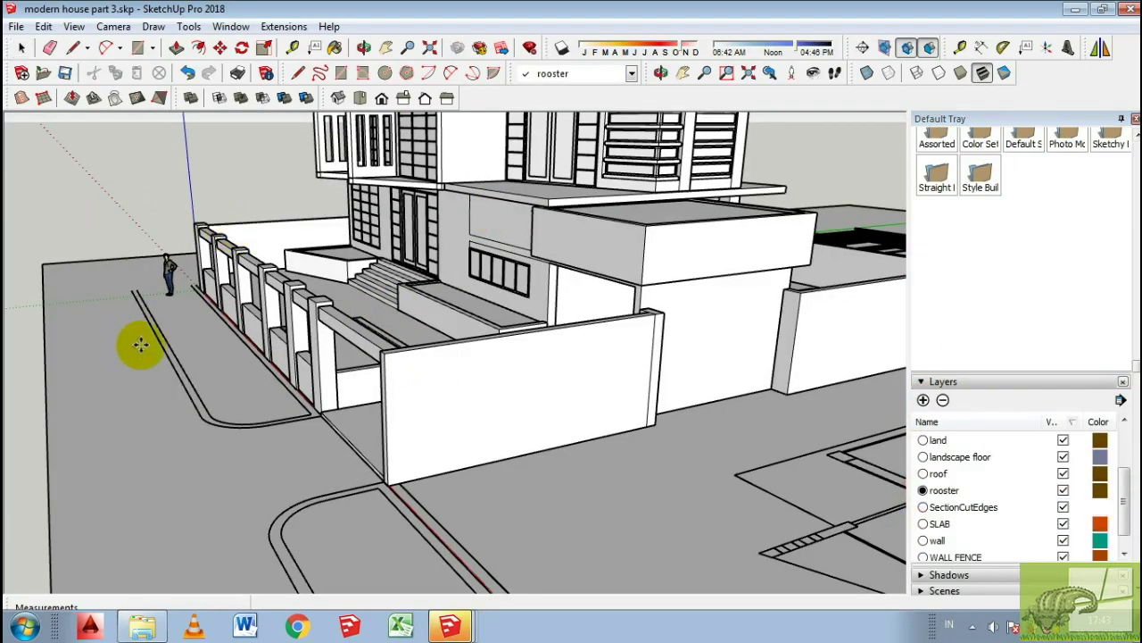
pyautogui.moveTo(140, 344); pyautogui.dragTo(429, 339, button='middle')
pyautogui.scroll(3, 365, 344)
pyautogui.scroll(2, 413, 337)
pyautogui.scroll(-1, 360, 350)
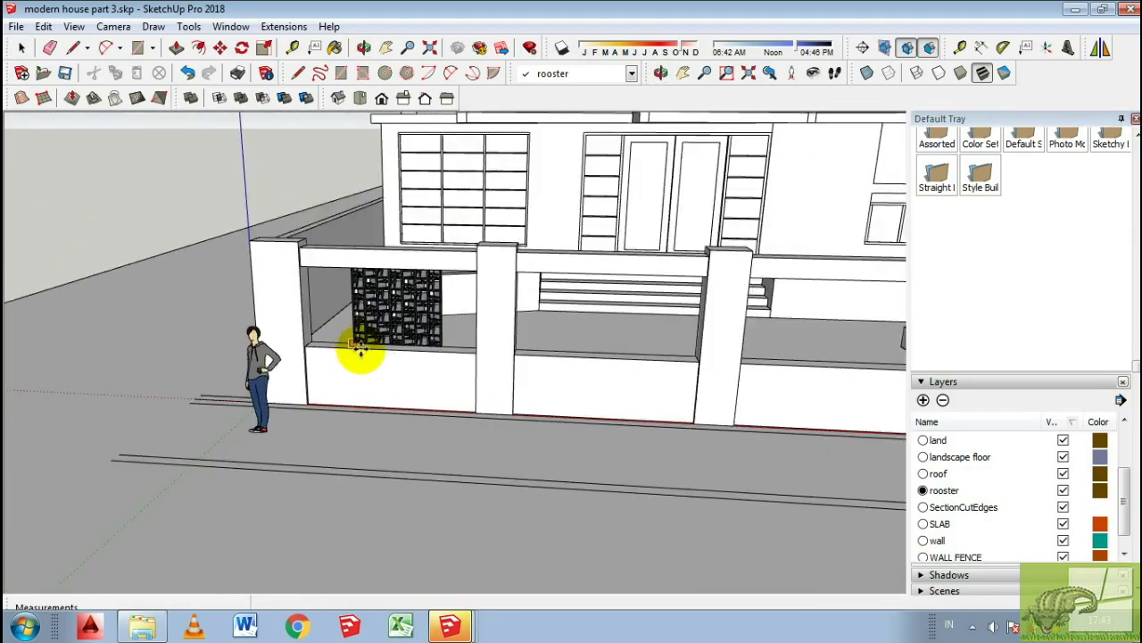
pyautogui.moveTo(360, 350); pyautogui.dragTo(530, 382, button='middle')
pyautogui.scroll(3, 507, 382)
pyautogui.scroll(2, 494, 395)
pyautogui.scroll(2, 468, 401)
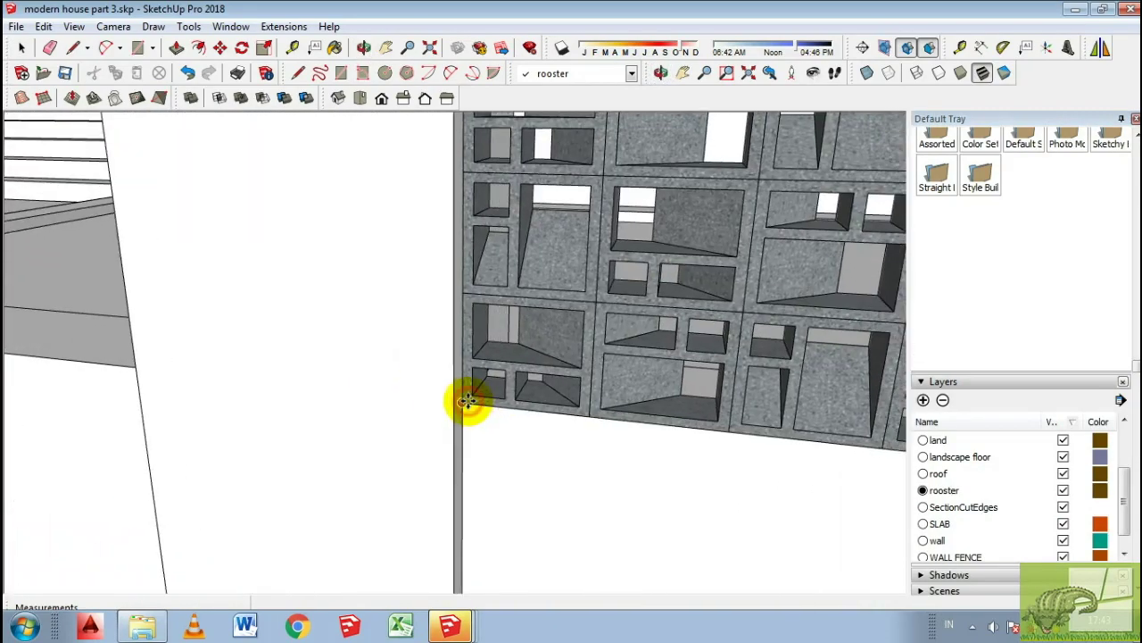
pyautogui.click(458, 518)
pyautogui.click(453, 534)
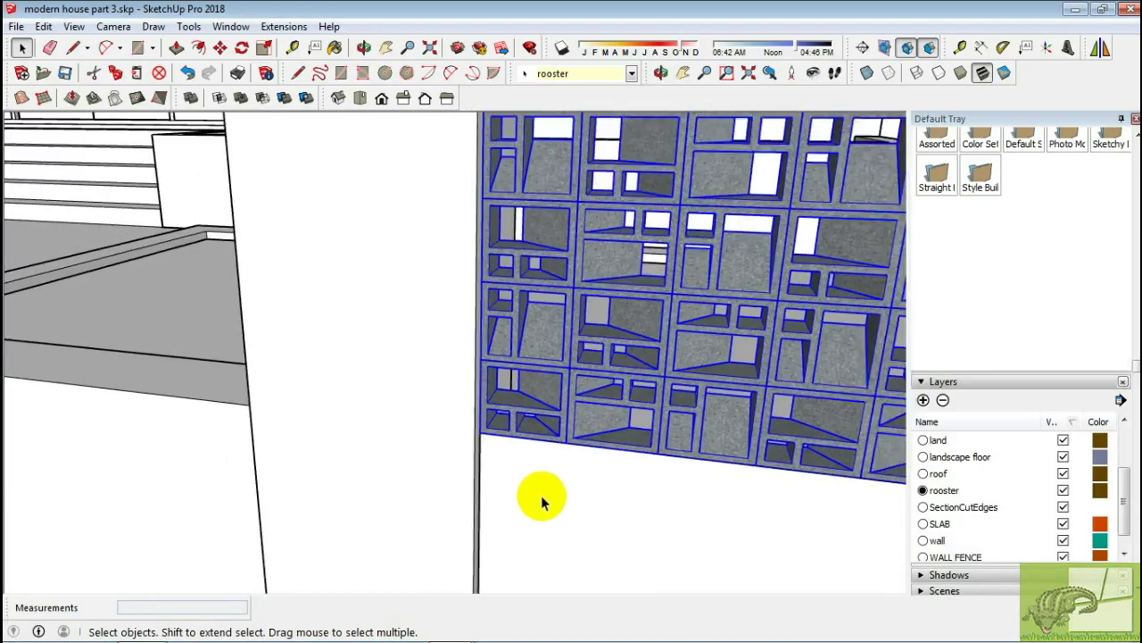
pyautogui.scroll(-3, 541, 497)
pyautogui.moveTo(541, 497)
pyautogui.mouseDown(button='middle')
pyautogui.moveTo(688, 458)
pyautogui.moveTo(684, 434)
pyautogui.moveTo(661, 464)
pyautogui.moveTo(604, 454)
pyautogui.mouseUp(button='middle')
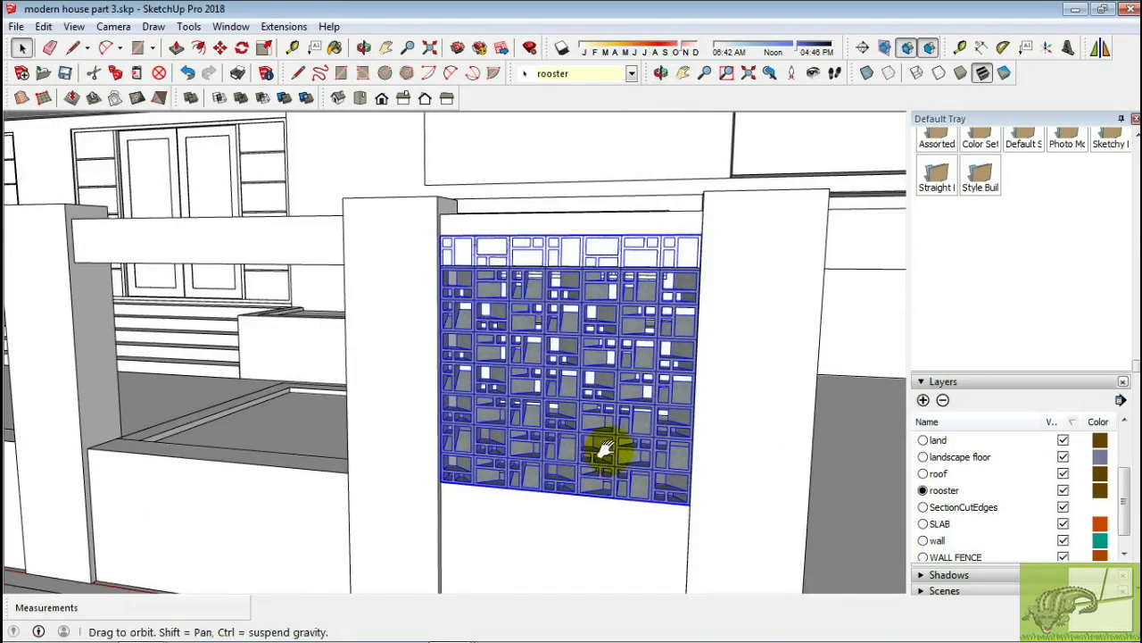
# Explode the screen panel into cells and make the selected cells unique
pyautogui.rightClick(670, 319)
pyautogui.click(714, 207)
pyautogui.press('space')
pyautogui.scroll(2, 556, 255)
pyautogui.scroll(3, 500, 241)
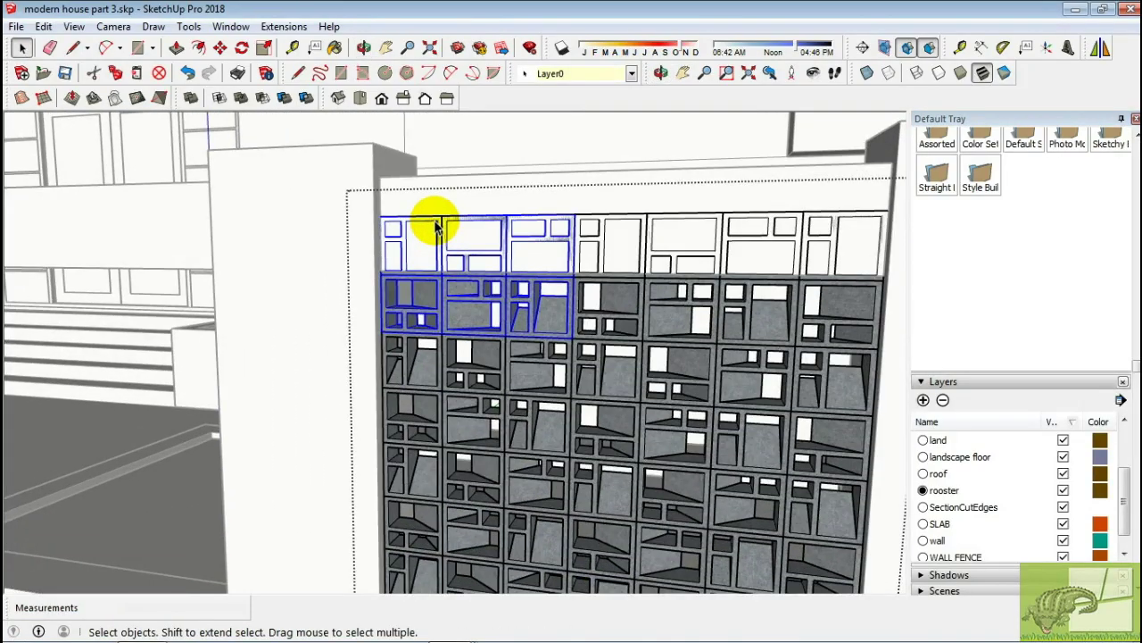
pyautogui.rightClick(434, 223)
pyautogui.click(460, 323)
pyautogui.scroll(1, 434, 223)
pyautogui.doubleClick(435, 224)
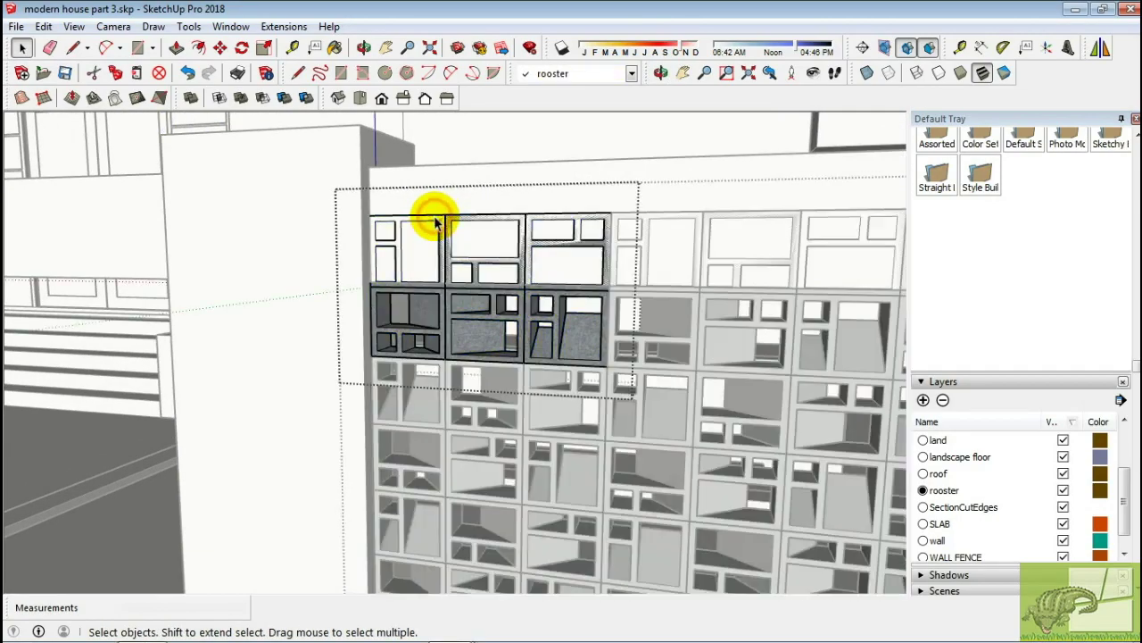
pyautogui.scroll(-2, 675, 289)
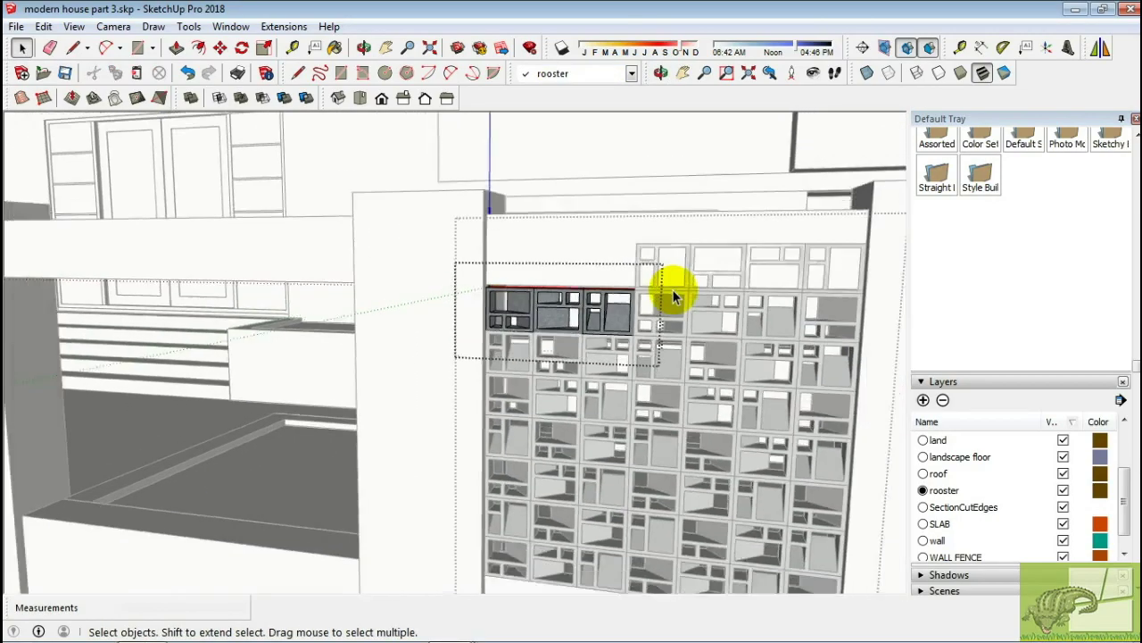
pyautogui.click(668, 296)
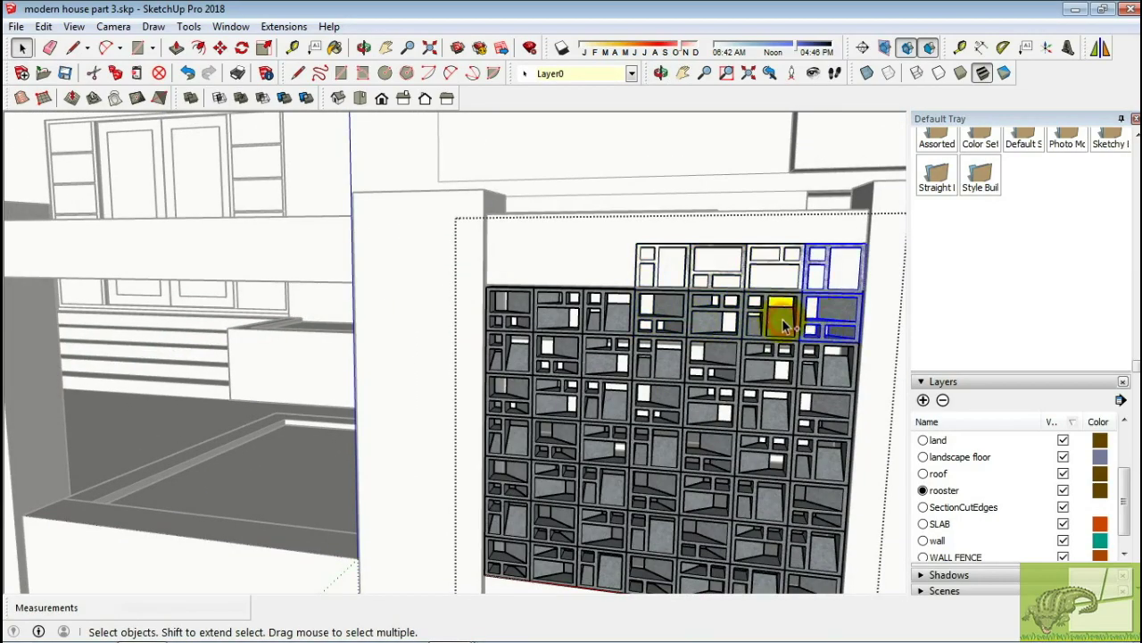
# Regroup the cells into one group and open its top-right cell block
pyautogui.click(825, 485)
pyautogui.doubleClick(669, 263)
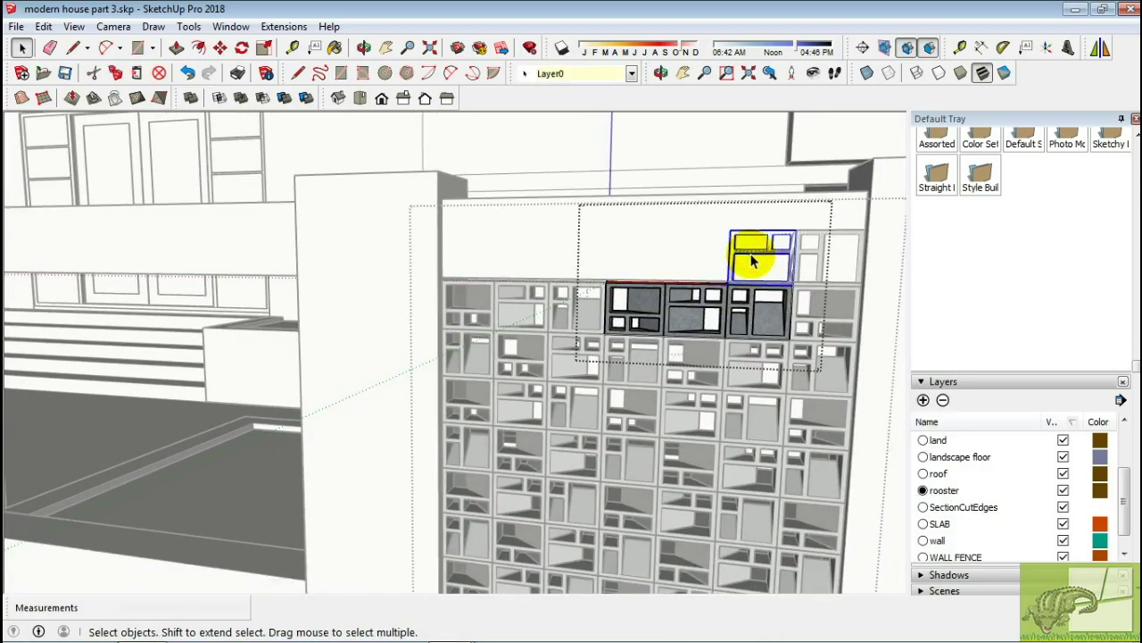
pyautogui.click(815, 255)
pyautogui.doubleClick(823, 259)
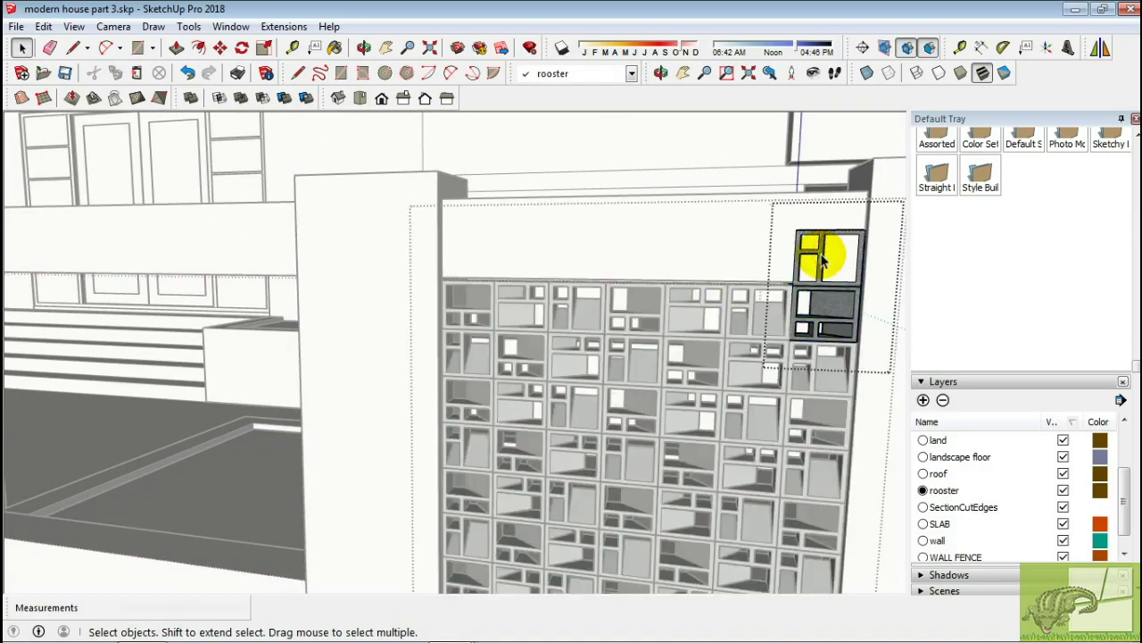
pyautogui.scroll(3, 785, 303)
# Scale and move the whole screen panel to fit between the gate pillars
pyautogui.click(595, 280)
pyautogui.scroll(3, 663, 331)
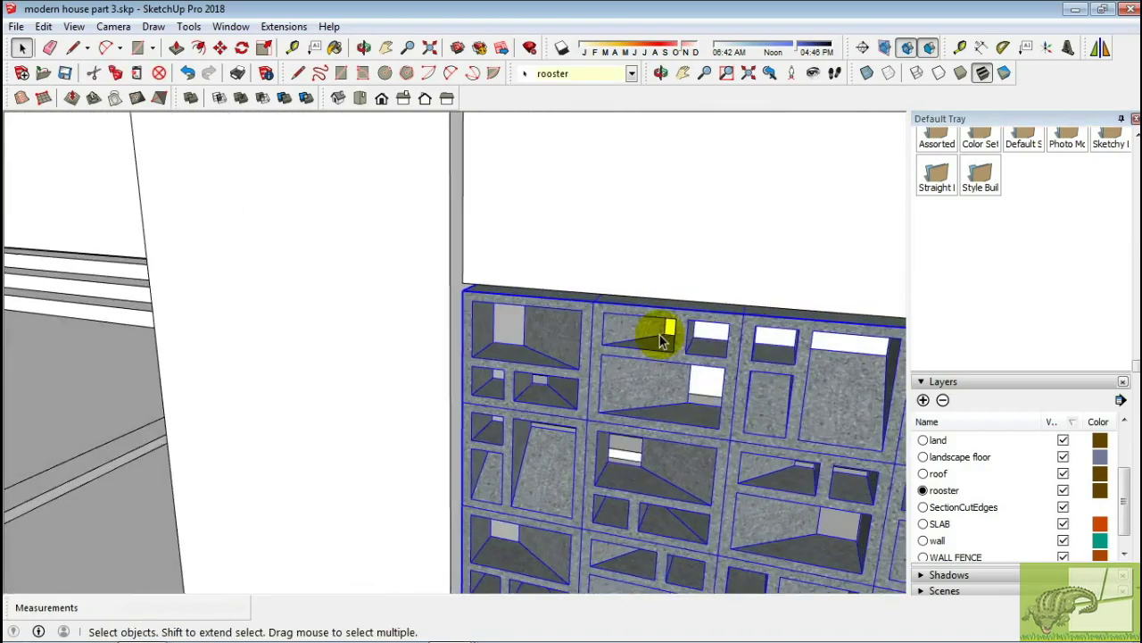
pyautogui.press('s')
pyautogui.scroll(2, 553, 223)
pyautogui.scroll(3, 747, 179)
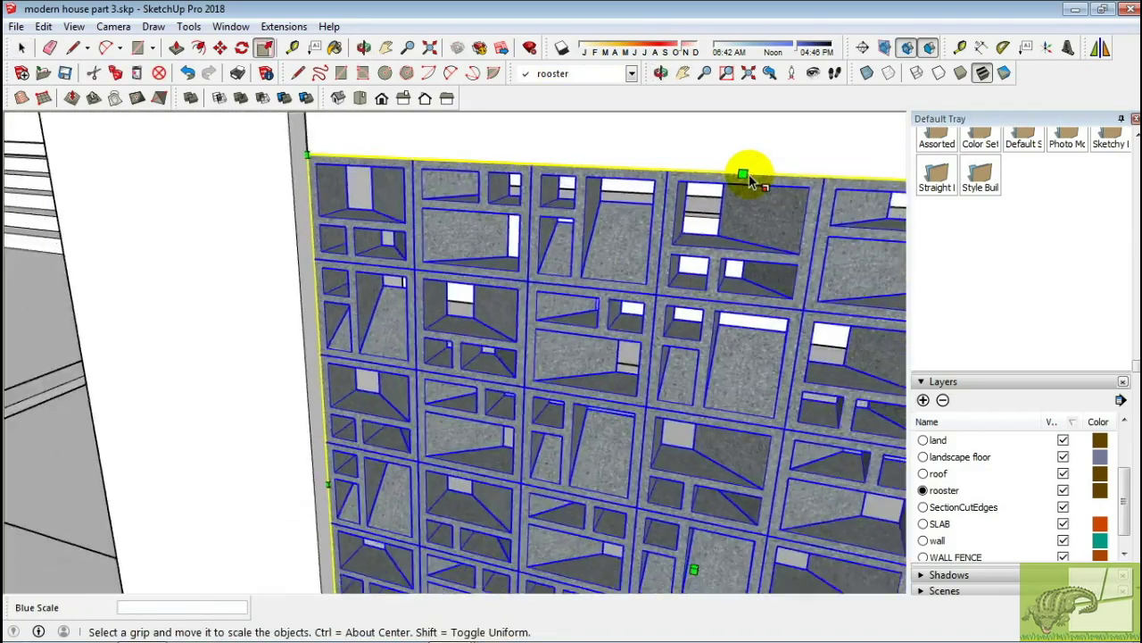
pyautogui.moveTo(747, 175)
pyautogui.mouseDown(button='middle')
pyautogui.moveTo(594, 343)
pyautogui.moveTo(471, 401)
pyautogui.mouseUp(button='middle')
pyautogui.scroll(3, 341, 344)
pyautogui.press('m')
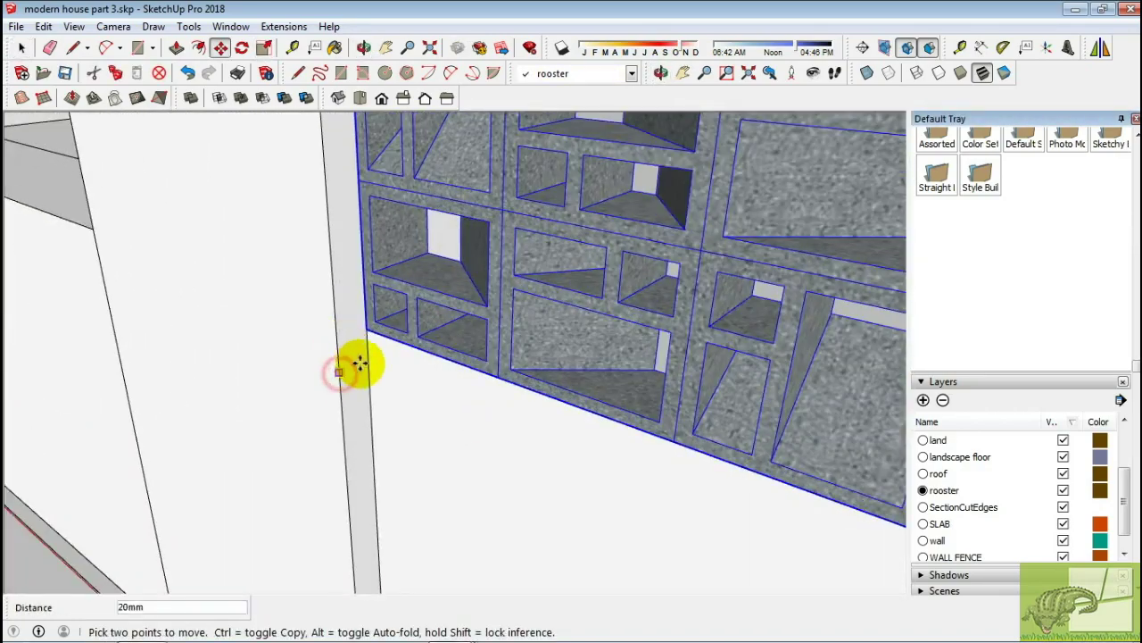
pyautogui.press('space')
pyautogui.scroll(-2, 361, 360)
pyautogui.scroll(-3, 393, 371)
pyautogui.moveTo(402, 377)
pyautogui.mouseDown(button='middle')
pyautogui.moveTo(584, 357)
pyautogui.moveTo(616, 339)
pyautogui.moveTo(446, 388)
pyautogui.mouseUp(button='middle')
pyautogui.scroll(3, 584, 357)
# Copy the screen panel 2564mm into the neighbouring gate opening
pyautogui.press('m')
pyautogui.click(331, 339)
pyautogui.press('ctrl')
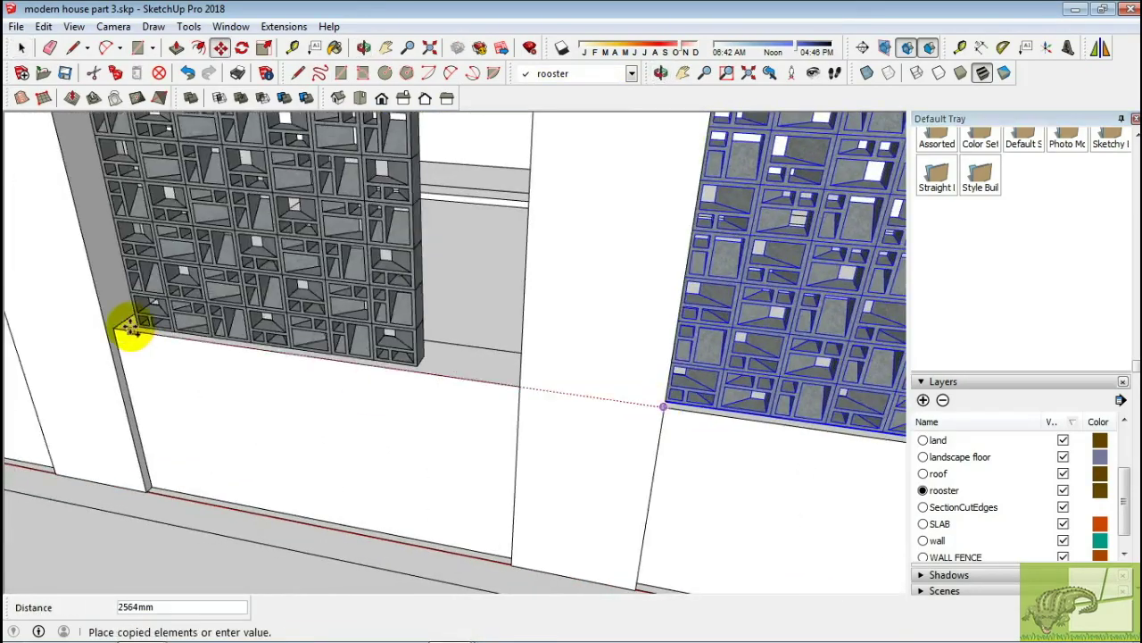
pyautogui.click(129, 329)
pyautogui.moveTo(130, 328)
pyautogui.mouseDown(button='middle')
pyautogui.moveTo(307, 306)
pyautogui.moveTo(349, 318)
pyautogui.mouseUp(button='middle')
pyautogui.press('space')
# Edit the copied panel's group and select and move its right column of cells
pyautogui.rightClick(334, 311)
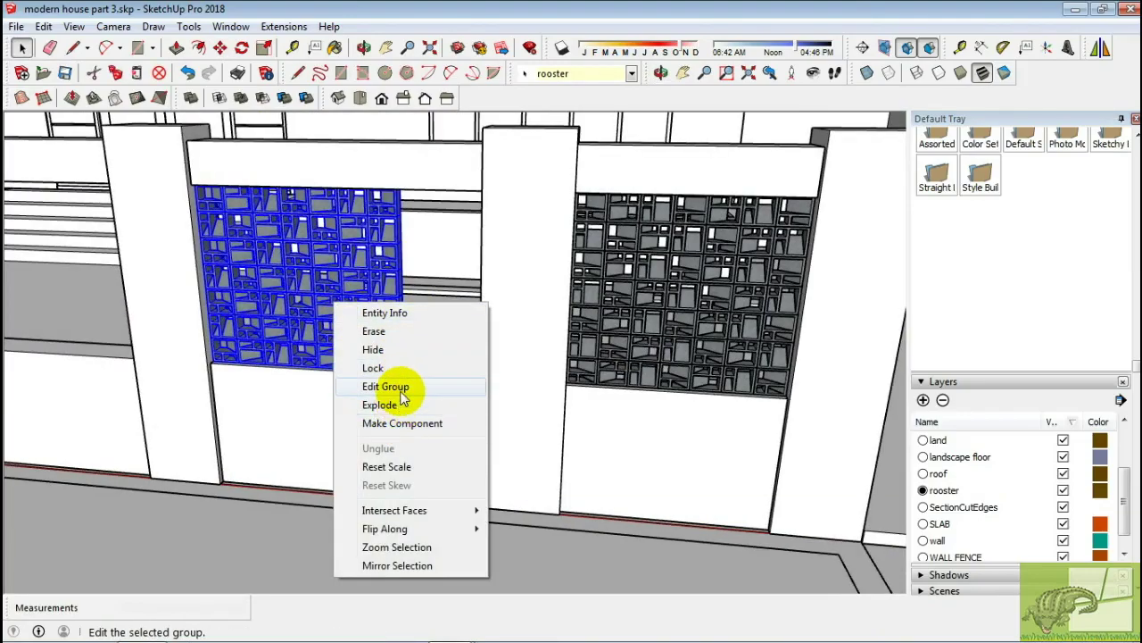
pyautogui.click(400, 393)
pyautogui.moveTo(401, 393); pyautogui.dragTo(375, 353, button='middle')
pyautogui.click(375, 353)
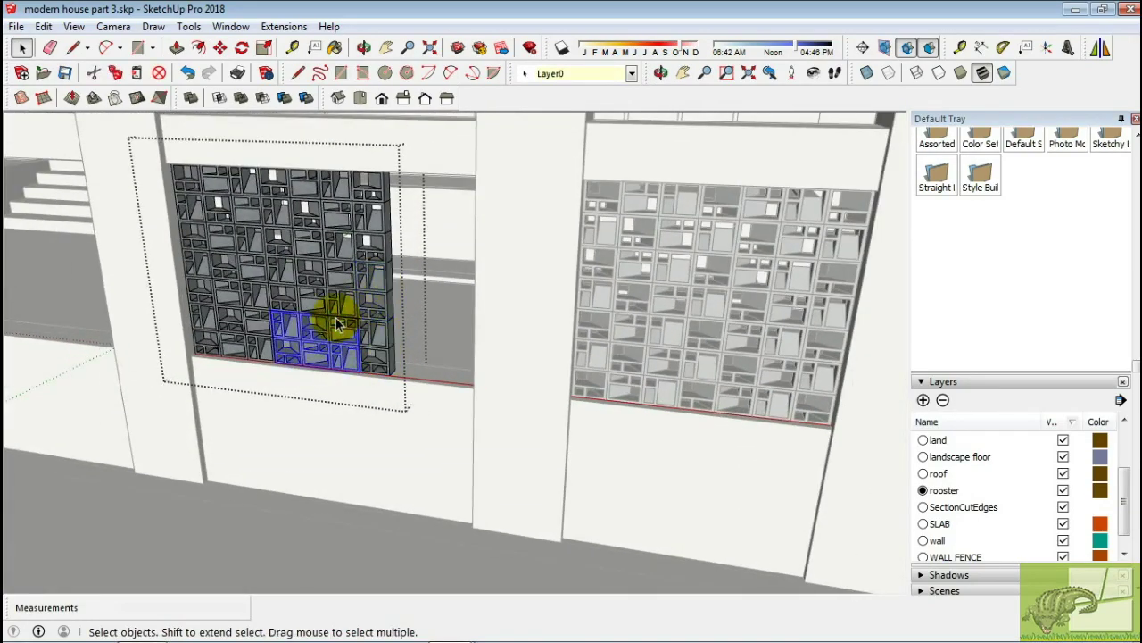
pyautogui.keyDown('shift'); pyautogui.moveTo(349, 304); pyautogui.dragTo(371, 309, button='middle'); pyautogui.keyUp('shift')
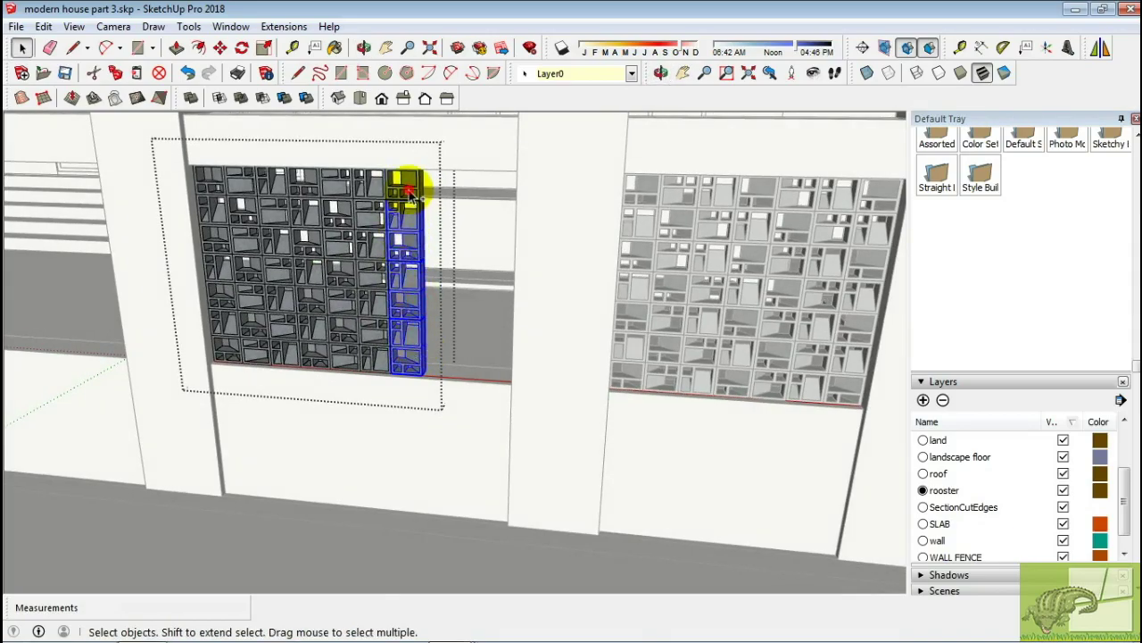
pyautogui.moveTo(425, 288); pyautogui.dragTo(406, 304, button='middle')
pyautogui.click(406, 303)
pyautogui.press('m')
pyautogui.scroll(4, 357, 366)
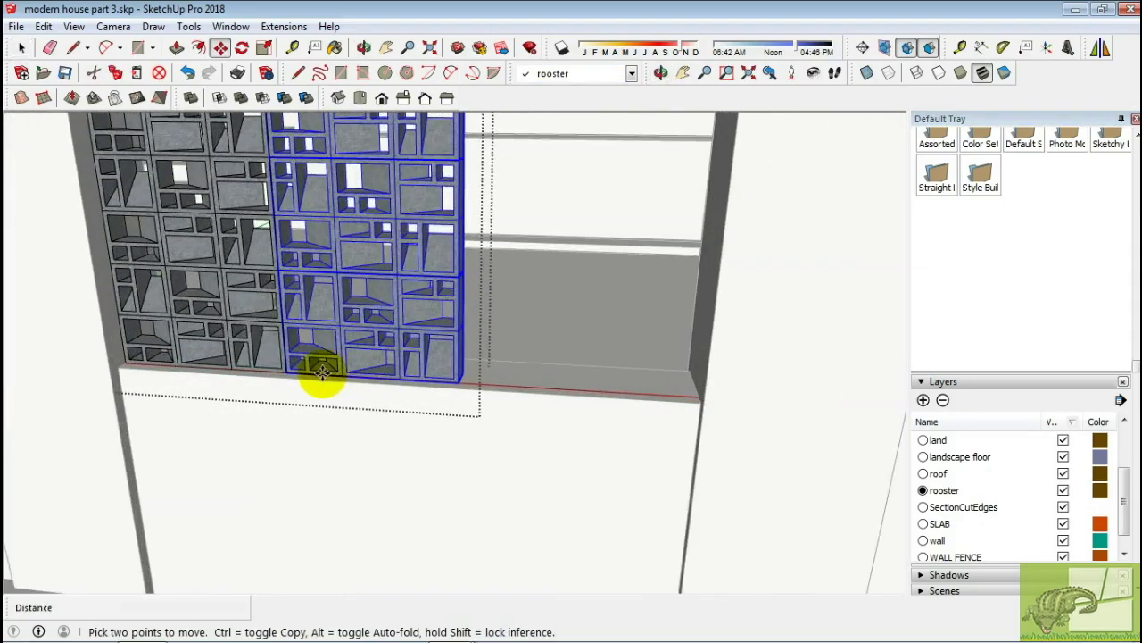
pyautogui.scroll(2, 268, 370)
pyautogui.scroll(-3, 366, 386)
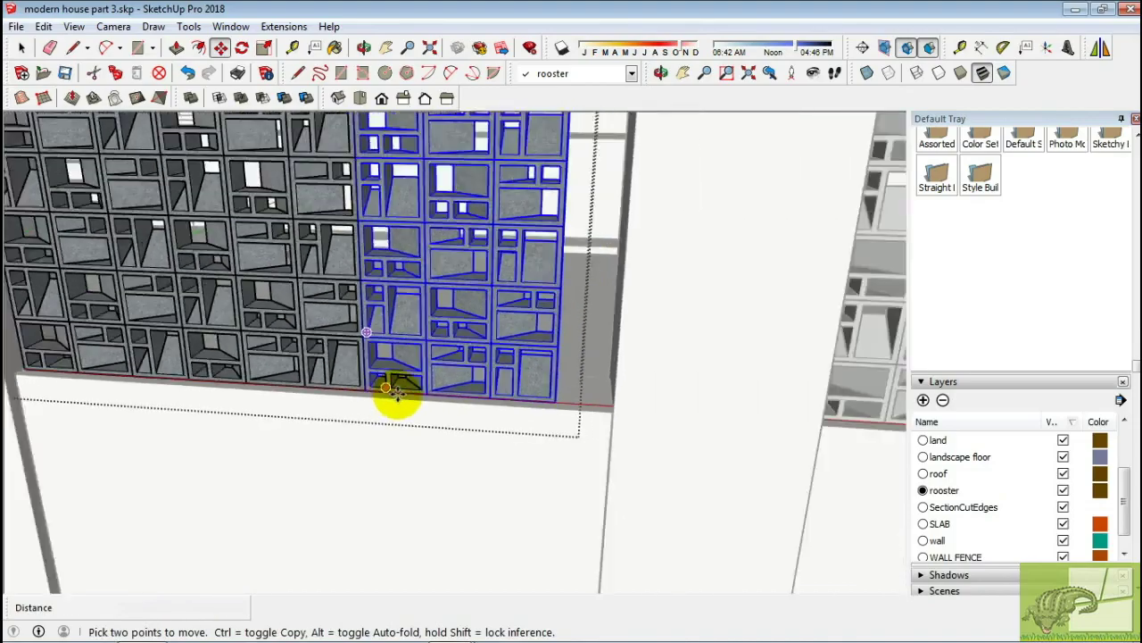
pyautogui.scroll(-3, 395, 390)
pyautogui.press('space')
# Paste copied cells into the lower-right block to fill the panel's right edge
pyautogui.doubleClick(471, 364)
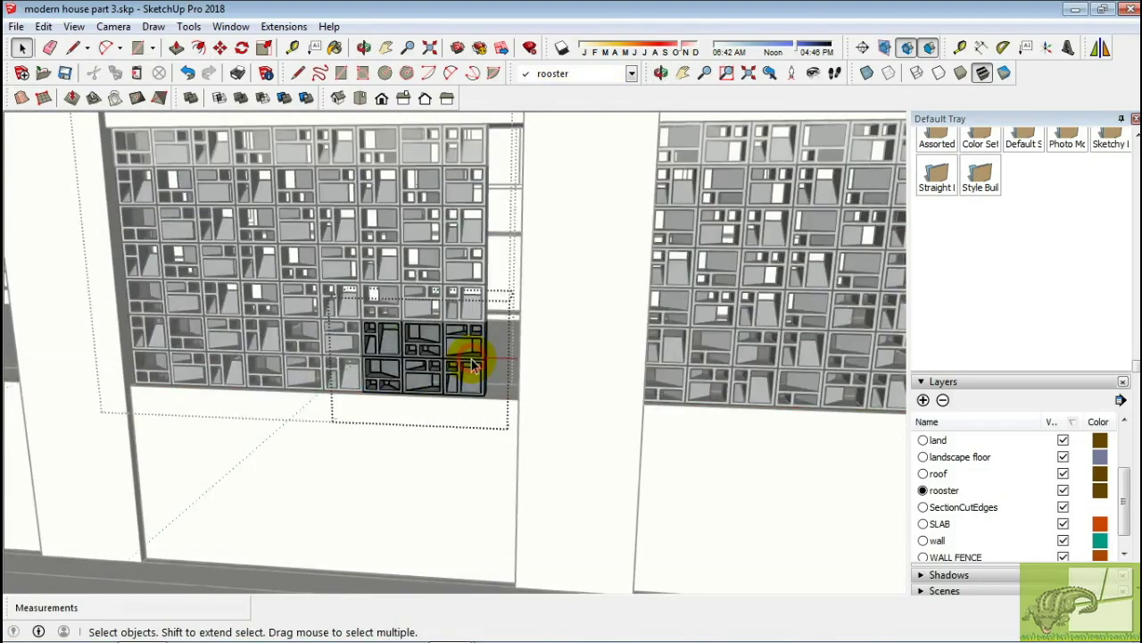
pyautogui.click(473, 375)
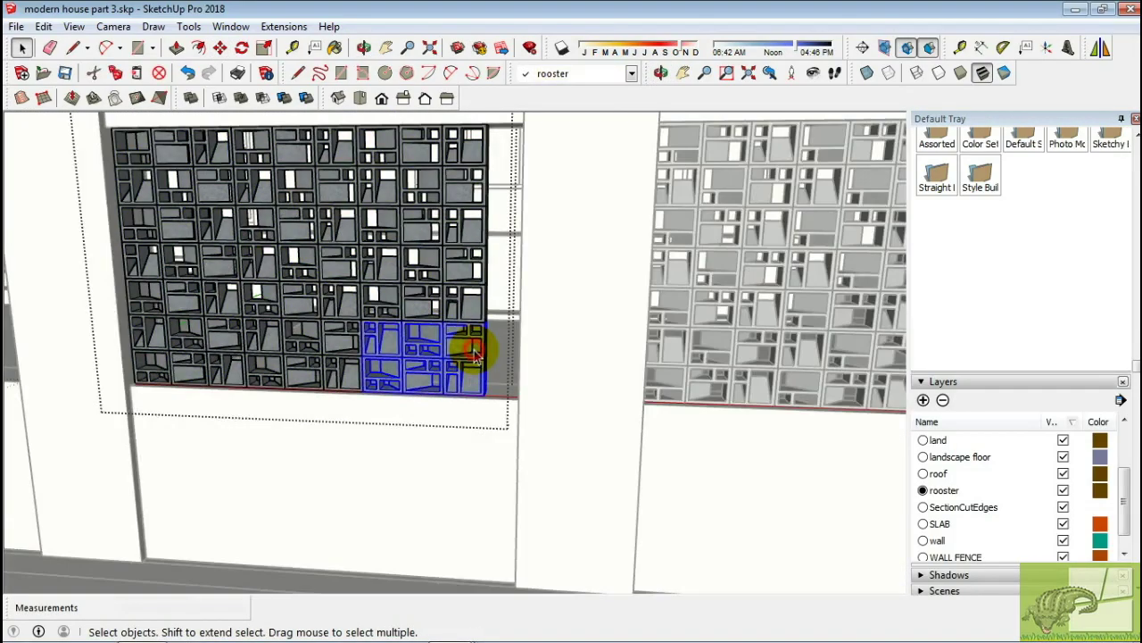
pyautogui.doubleClick(474, 354)
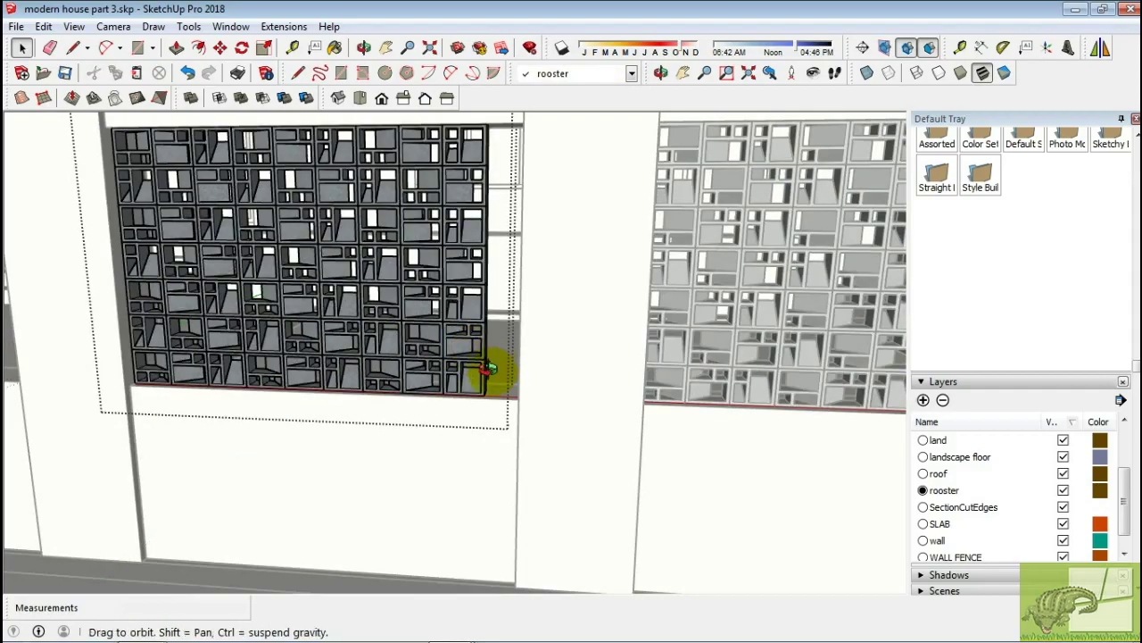
pyautogui.hotkey('ctrl', 'v')
pyautogui.scroll(3, 473, 379)
pyautogui.scroll(3, 441, 434)
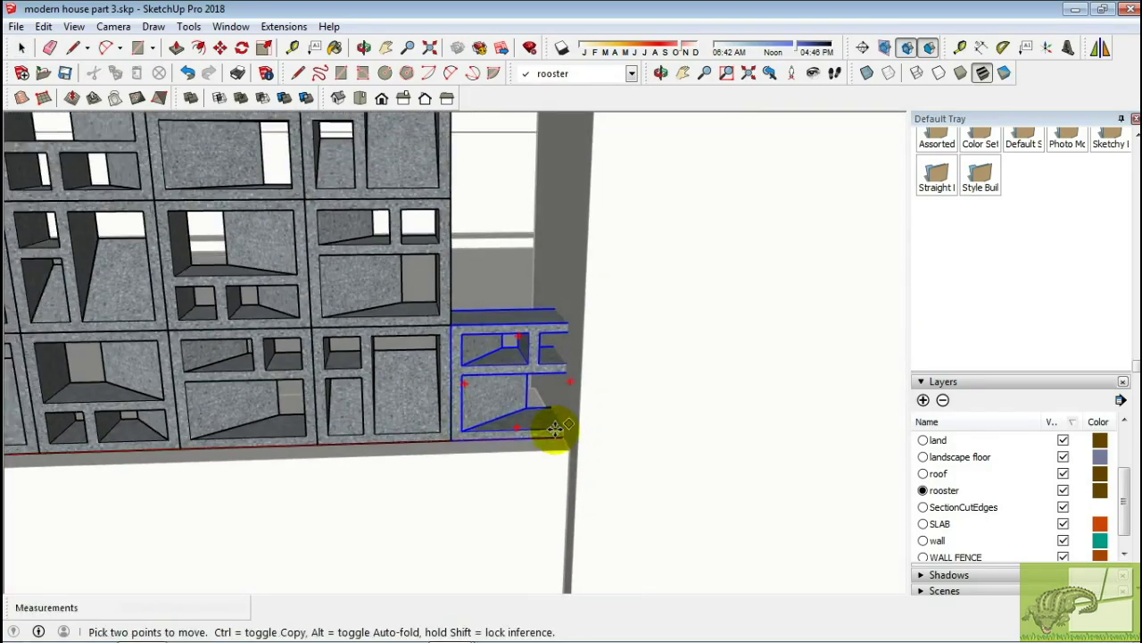
pyautogui.scroll(-3, 482, 398)
pyautogui.scroll(3, 455, 432)
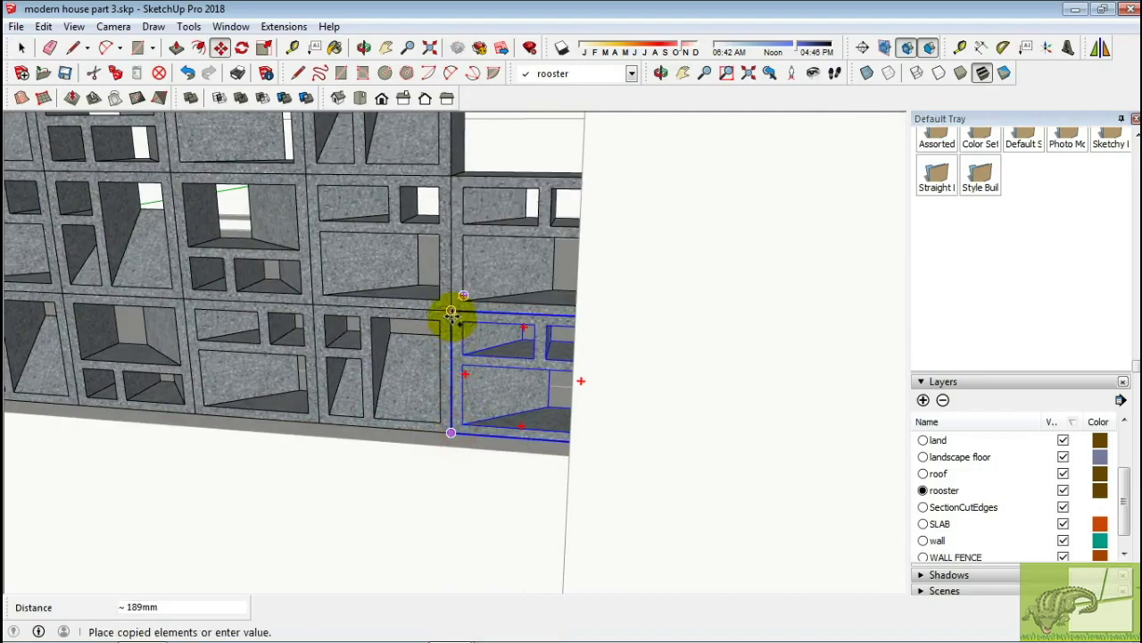
pyautogui.scroll(-5, 453, 319)
pyautogui.moveTo(474, 336); pyautogui.dragTo(490, 234, button='middle')
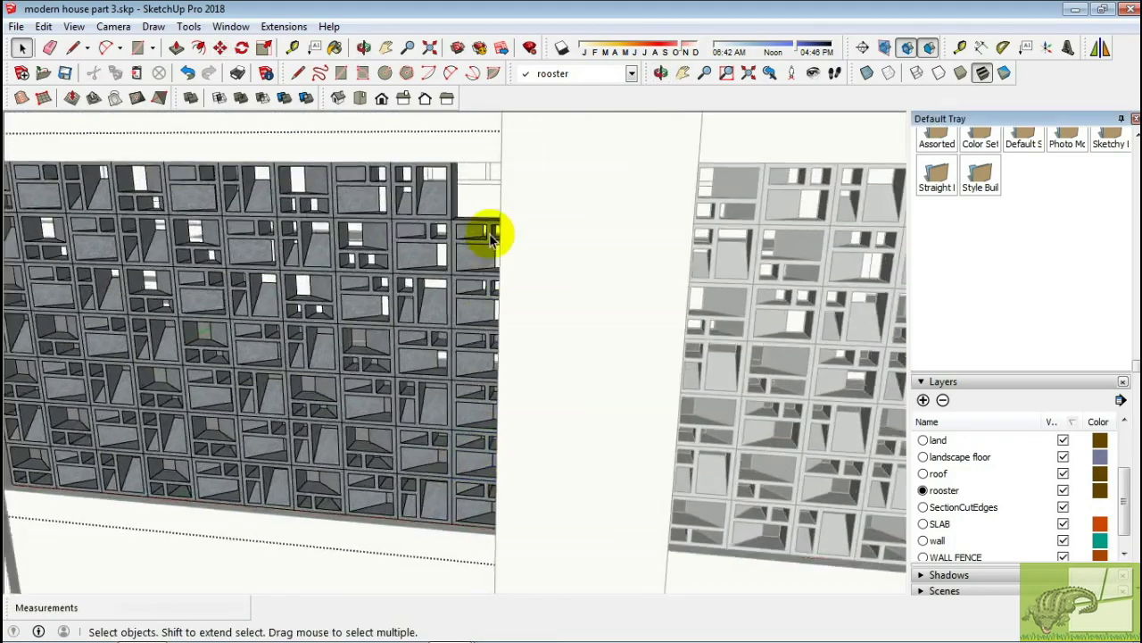
pyautogui.scroll(3, 490, 234)
pyautogui.scroll(3, 455, 289)
pyautogui.scroll(-1, 439, 276)
pyautogui.click(408, 230)
pyautogui.scroll(-3, 402, 259)
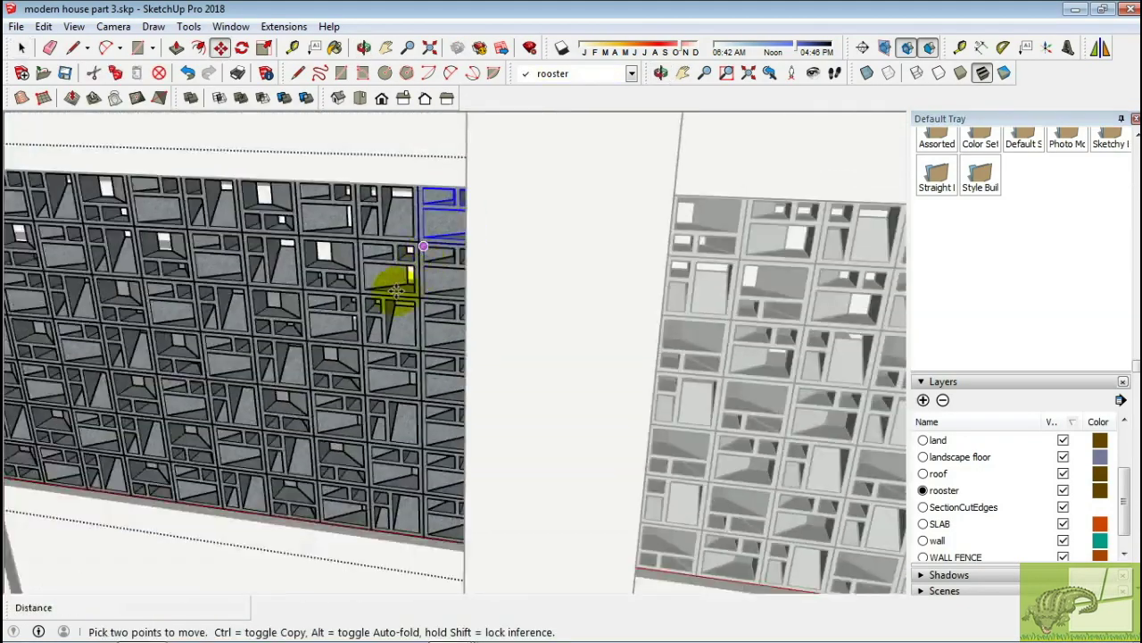
pyautogui.press('space')
pyautogui.scroll(1, 393, 305)
# Close group editing and resize the copied panel to fill the bay
pyautogui.press('Escape')
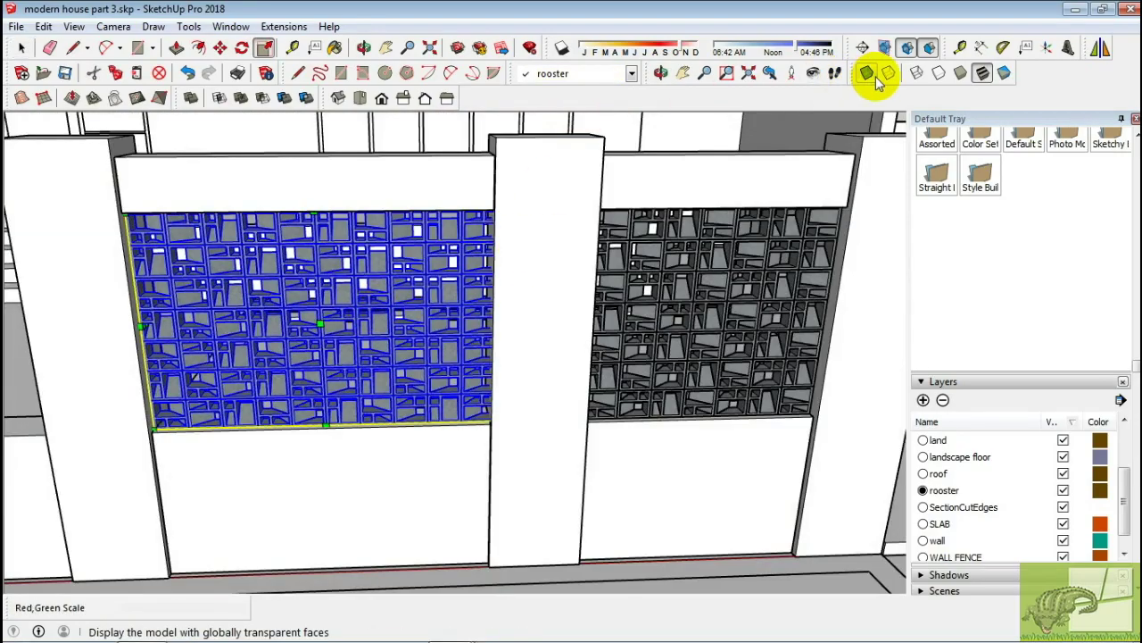
pyautogui.scroll(1, 495, 330)
pyautogui.scroll(2, 505, 327)
pyautogui.scroll(3, 522, 295)
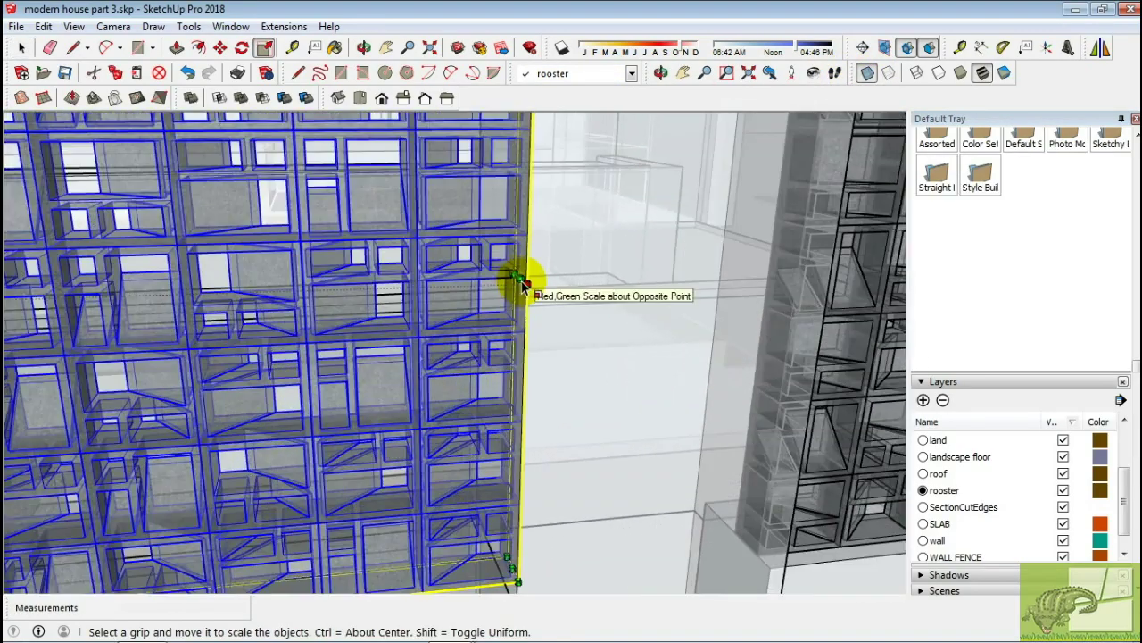
pyautogui.click(517, 277)
pyautogui.scroll(-2, 516, 284)
pyautogui.press('space')
pyautogui.scroll(-3, 614, 402)
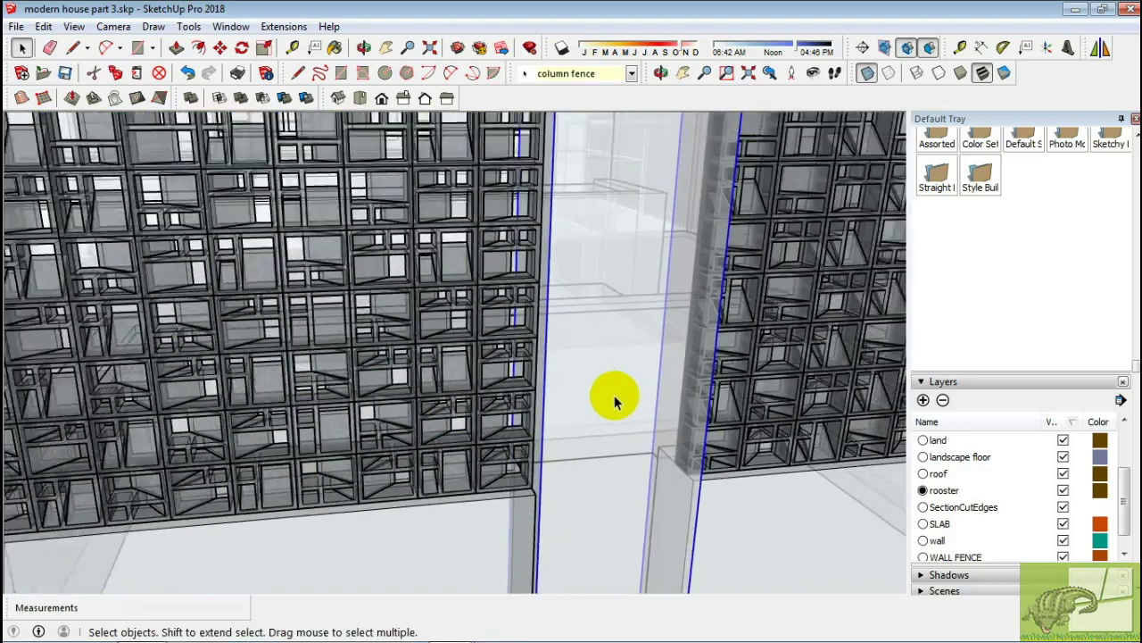
pyautogui.scroll(-3, 613, 397)
pyautogui.scroll(-2, 625, 375)
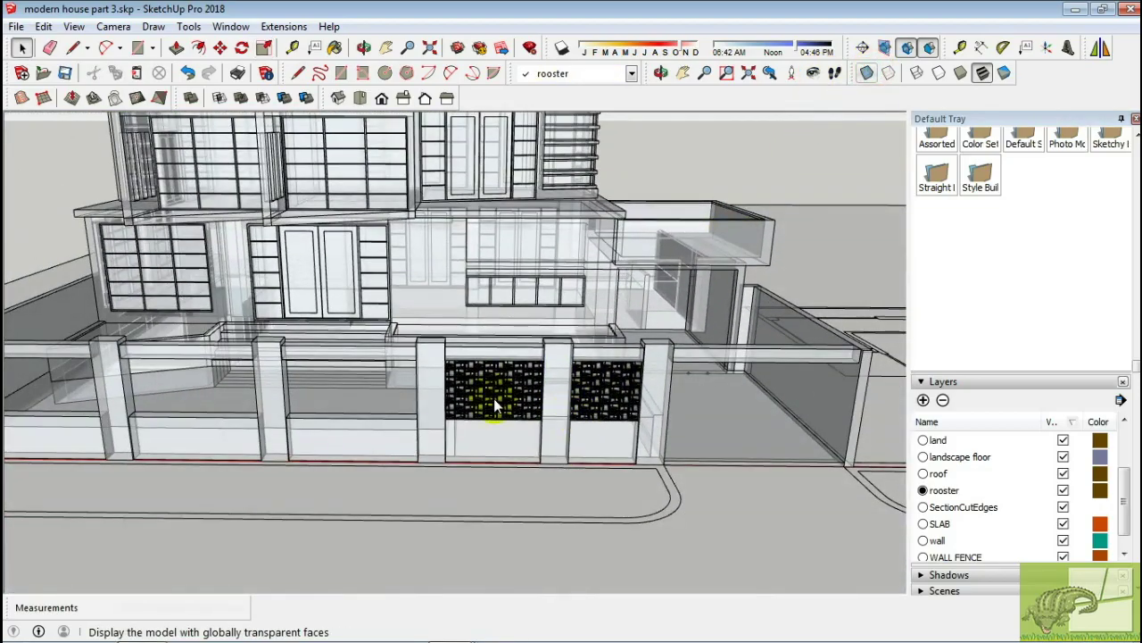
# Ctrl-copy the block-screen panel into the left fence opening
pyautogui.scroll(3, 455, 406)
pyautogui.press('m')
pyautogui.scroll(2, 393, 375)
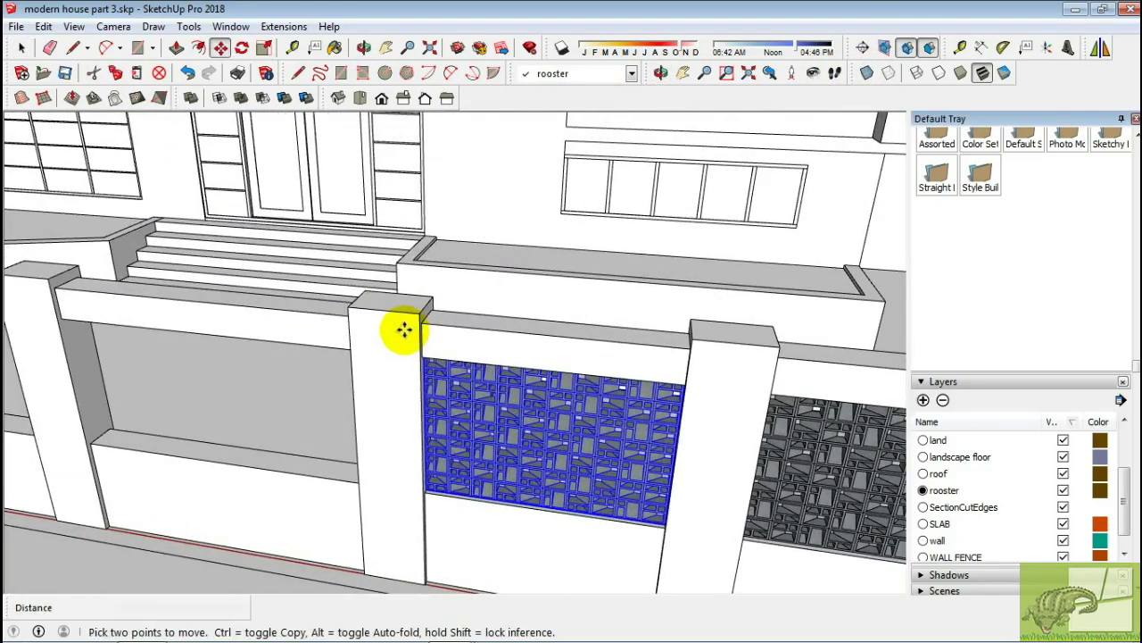
pyautogui.press('ctrl')
pyautogui.click(404, 331)
pyautogui.moveTo(404, 330); pyautogui.dragTo(560, 359, button='middle')
pyautogui.click(194, 313)
pyautogui.press('space')
# Orbit around the placed panel and the block column to check how they fit
pyautogui.moveTo(193, 313); pyautogui.dragTo(426, 451, button='middle')
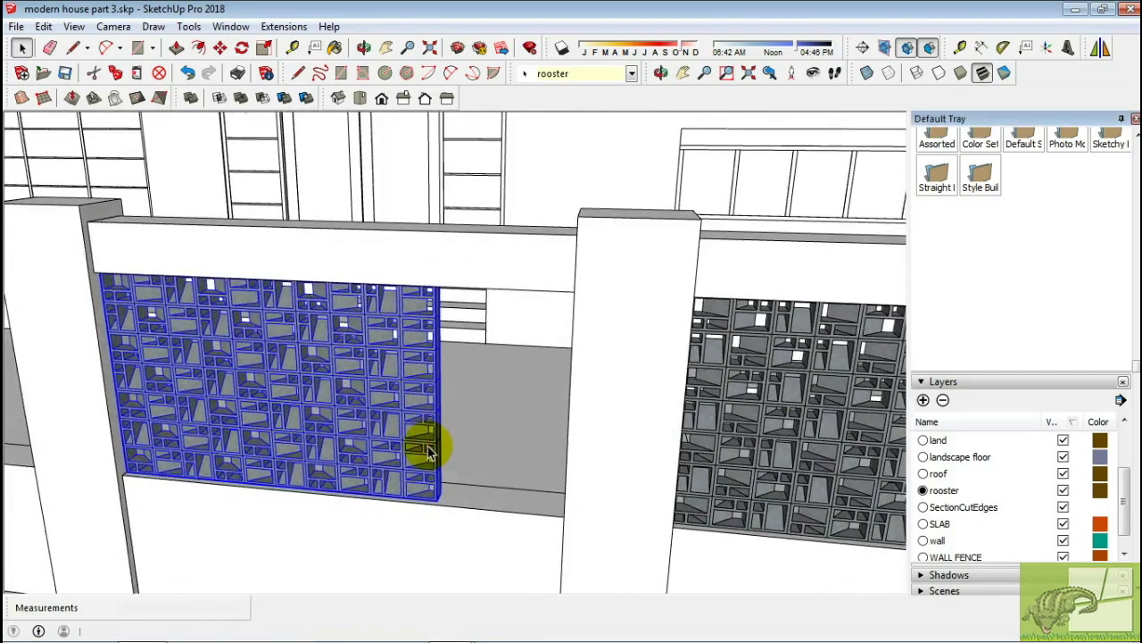
pyautogui.rightClick(413, 444)
pyautogui.click(476, 269)
pyautogui.moveTo(475, 269)
pyautogui.mouseDown(button='middle')
pyautogui.moveTo(416, 459)
pyautogui.moveTo(542, 475)
pyautogui.mouseUp(button='middle')
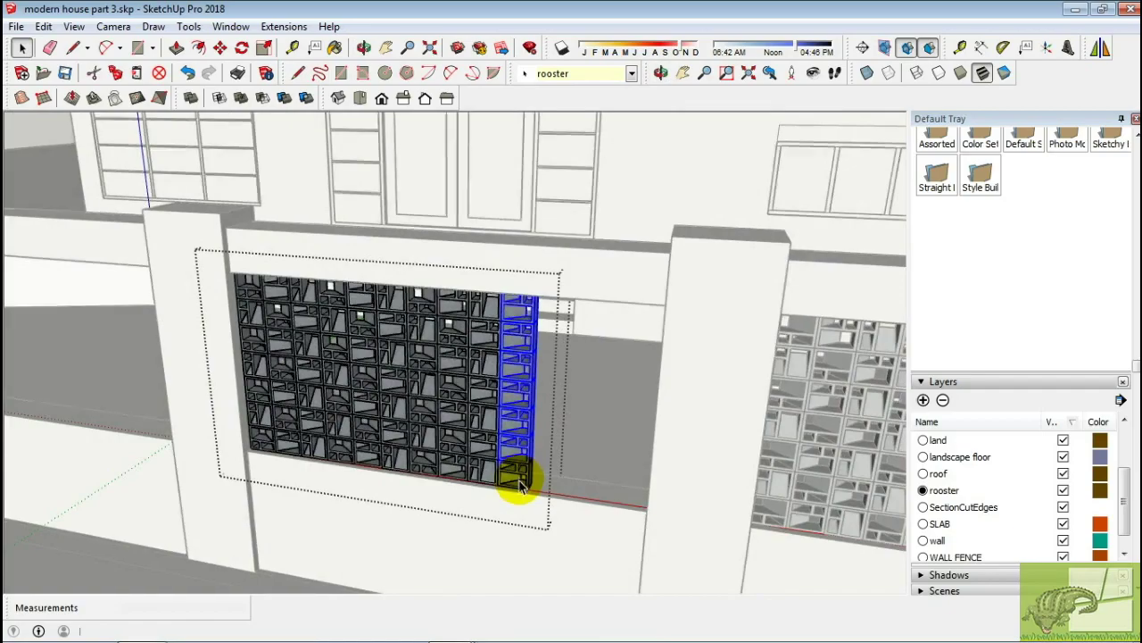
pyautogui.scroll(2, 523, 472)
pyautogui.scroll(2, 541, 491)
pyautogui.press('m')
pyautogui.scroll(2, 541, 503)
pyautogui.press('space')
pyautogui.scroll(-3, 497, 501)
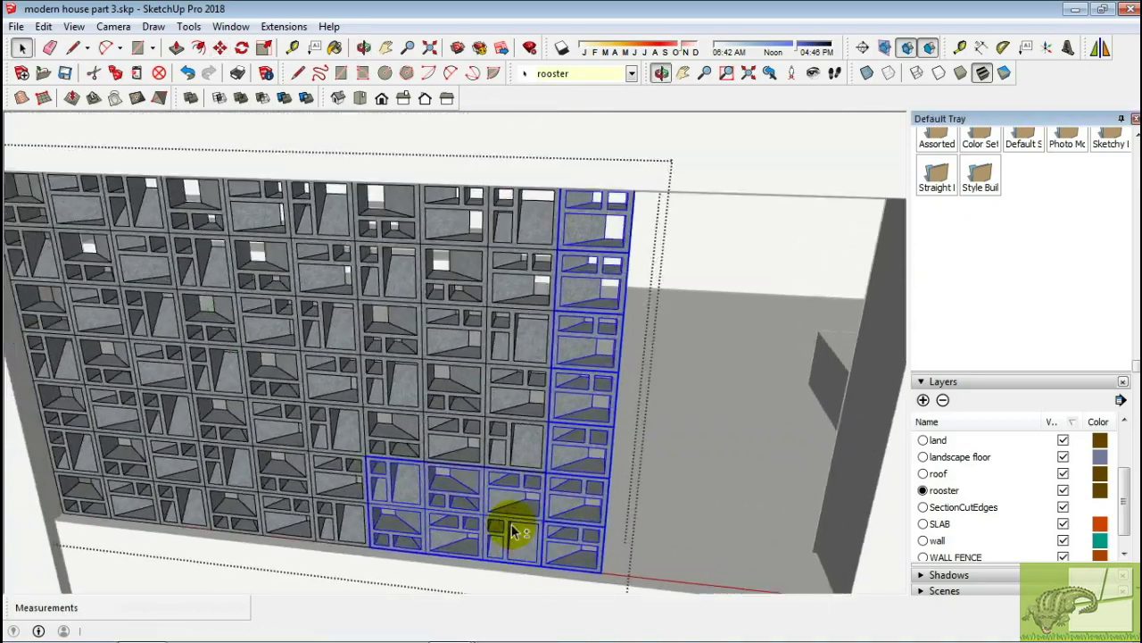
pyautogui.moveTo(489, 289); pyautogui.dragTo(578, 486, button='middle')
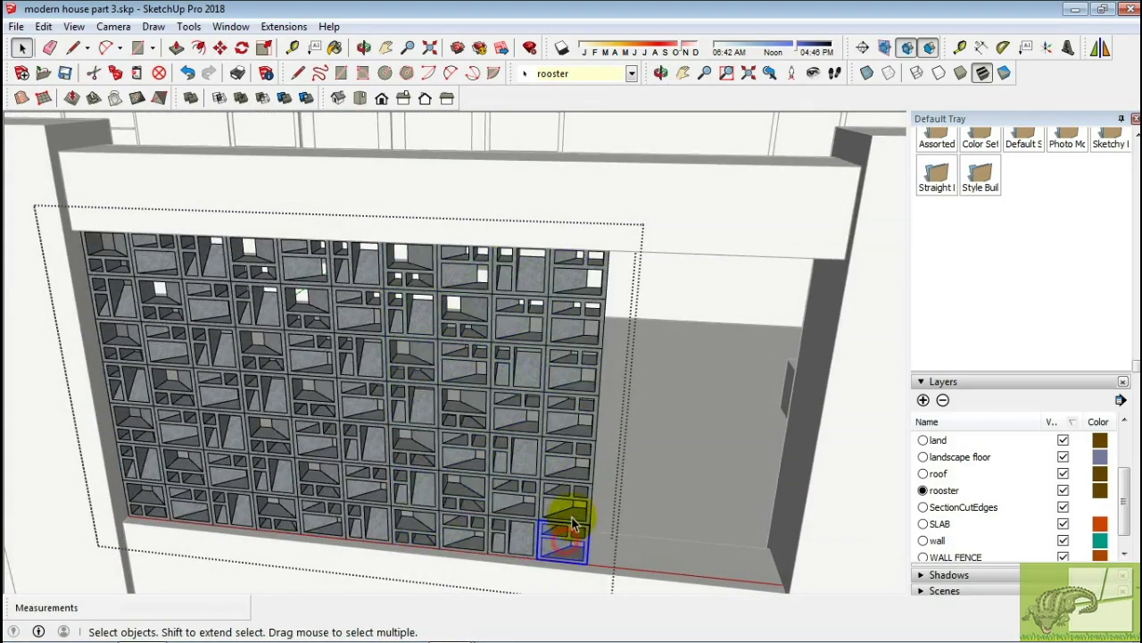
pyautogui.press('m')
pyautogui.scroll(1, 528, 556)
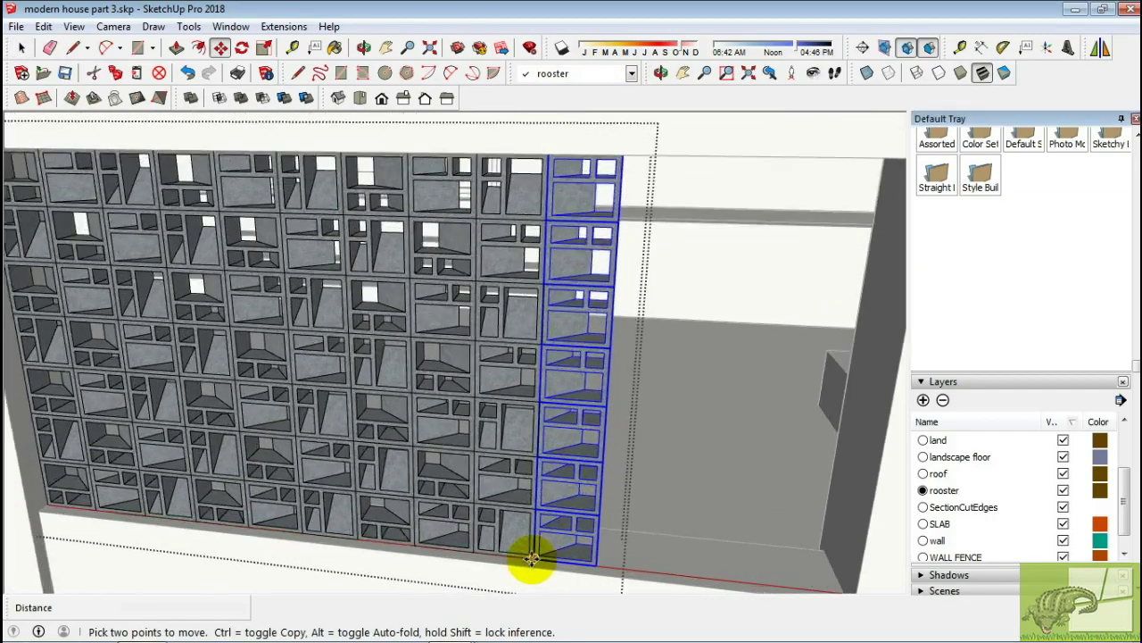
pyautogui.scroll(3, 344, 531)
pyautogui.scroll(-3, 678, 565)
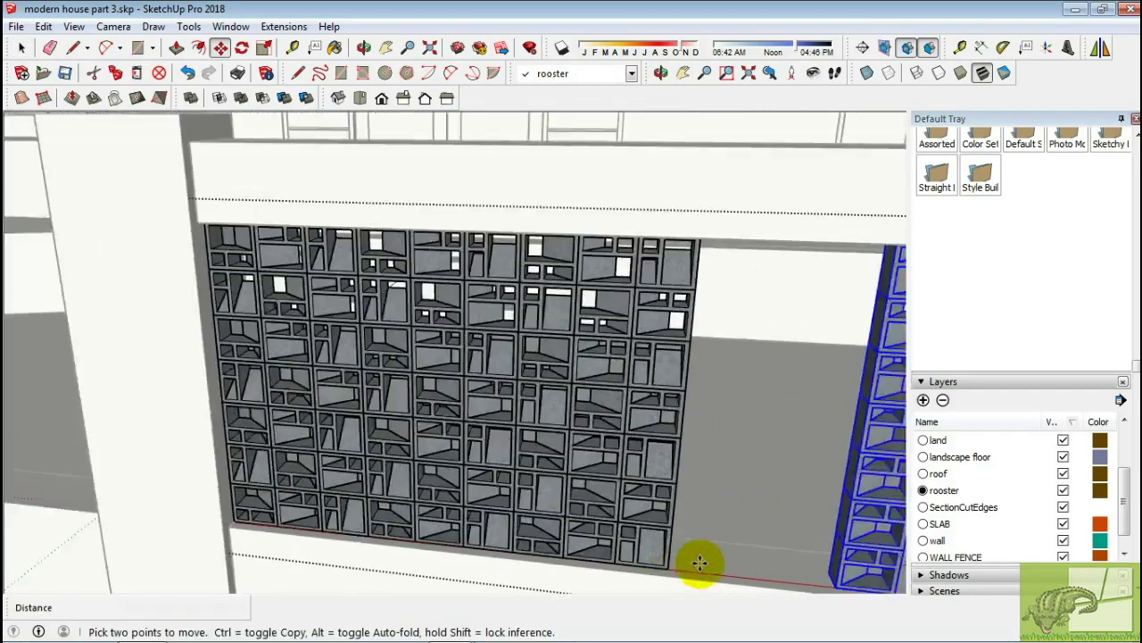
pyautogui.moveTo(697, 561)
pyautogui.mouseDown(button='middle')
pyautogui.moveTo(658, 452)
pyautogui.moveTo(502, 455)
pyautogui.moveTo(548, 280)
pyautogui.moveTo(574, 362)
pyautogui.moveTo(488, 487)
pyautogui.mouseUp(button='middle')
pyautogui.press('space')
# Move-copy the block column to the corner of the panel in the wall opening
pyautogui.press('m')
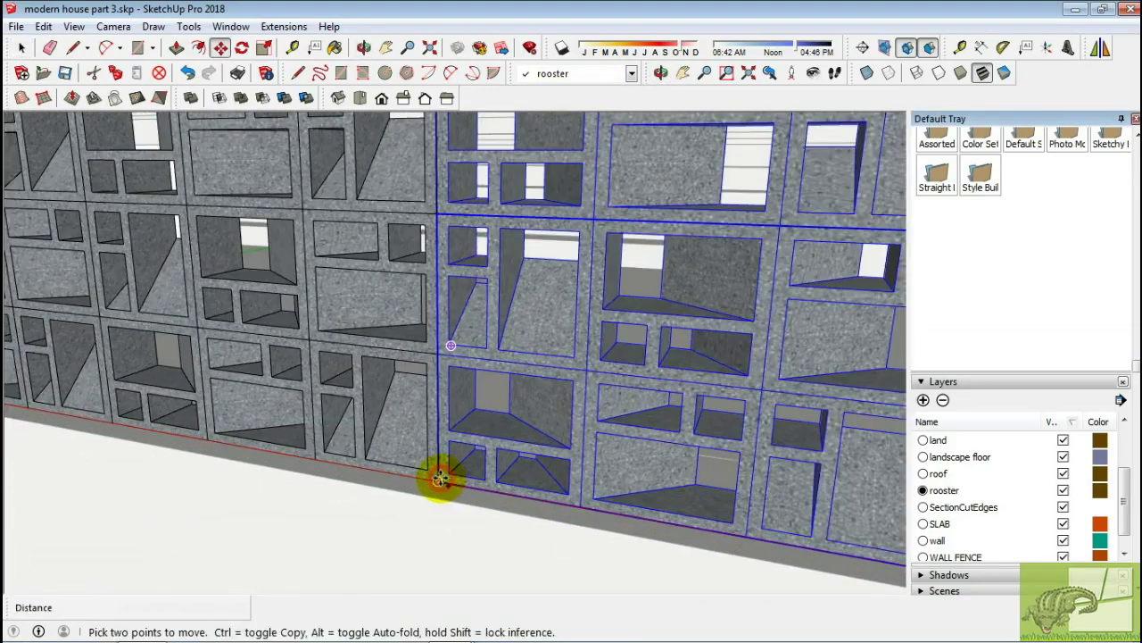
pyautogui.scroll(-3, 732, 527)
pyautogui.scroll(-3, 726, 509)
pyautogui.moveTo(726, 510)
pyautogui.mouseDown(button='middle')
pyautogui.moveTo(803, 506)
pyautogui.moveTo(725, 334)
pyautogui.mouseUp(button='middle')
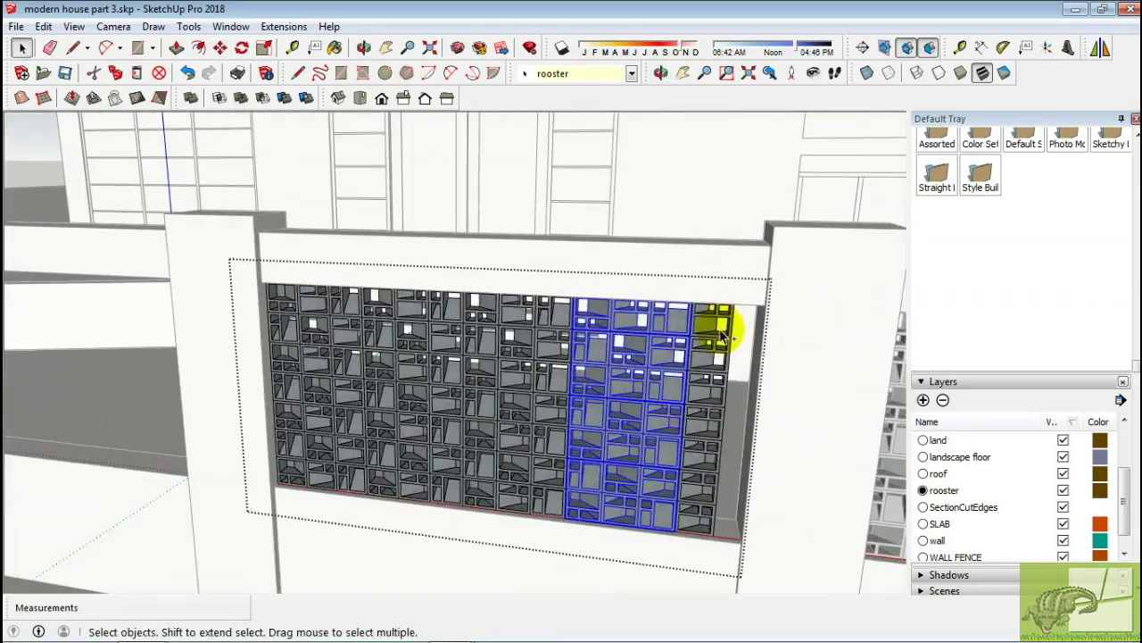
pyautogui.scroll(5, 703, 533)
pyautogui.press('m')
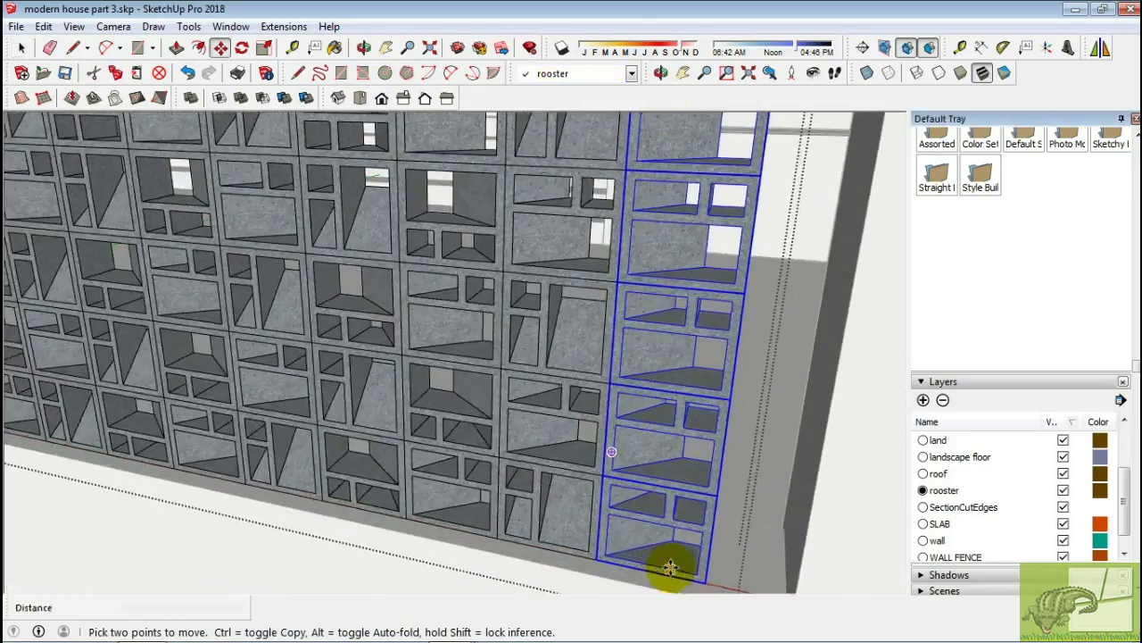
pyautogui.click(705, 585)
pyautogui.press('space')
pyautogui.scroll(-5, 694, 518)
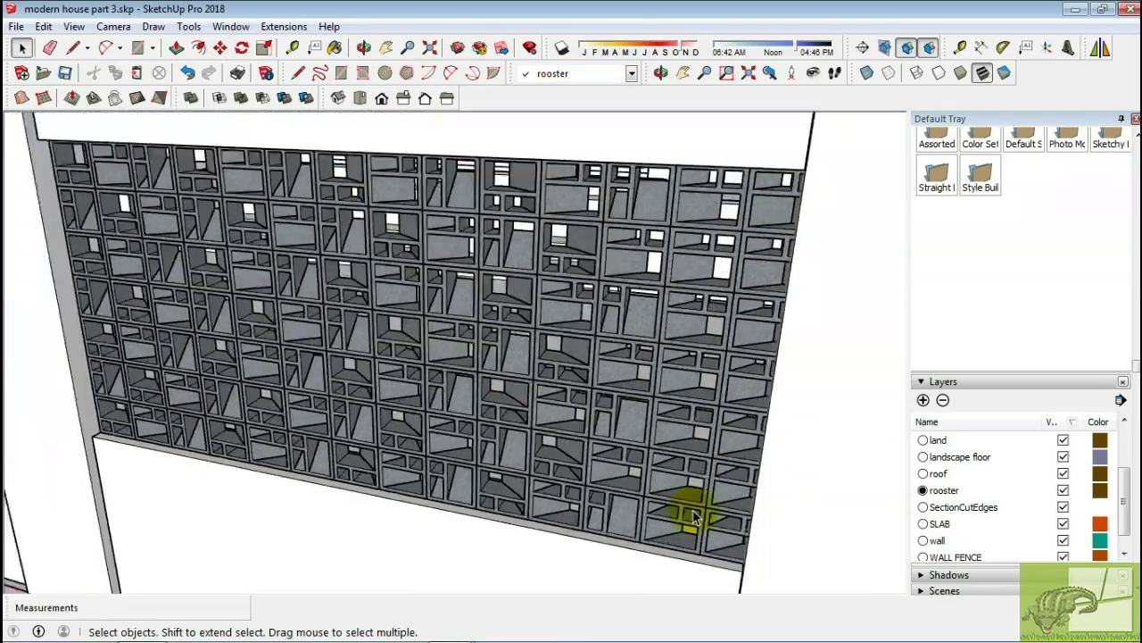
# Scale the block-screen panel slightly narrower so it fits the opening
pyautogui.press('s')
pyautogui.click(612, 396)
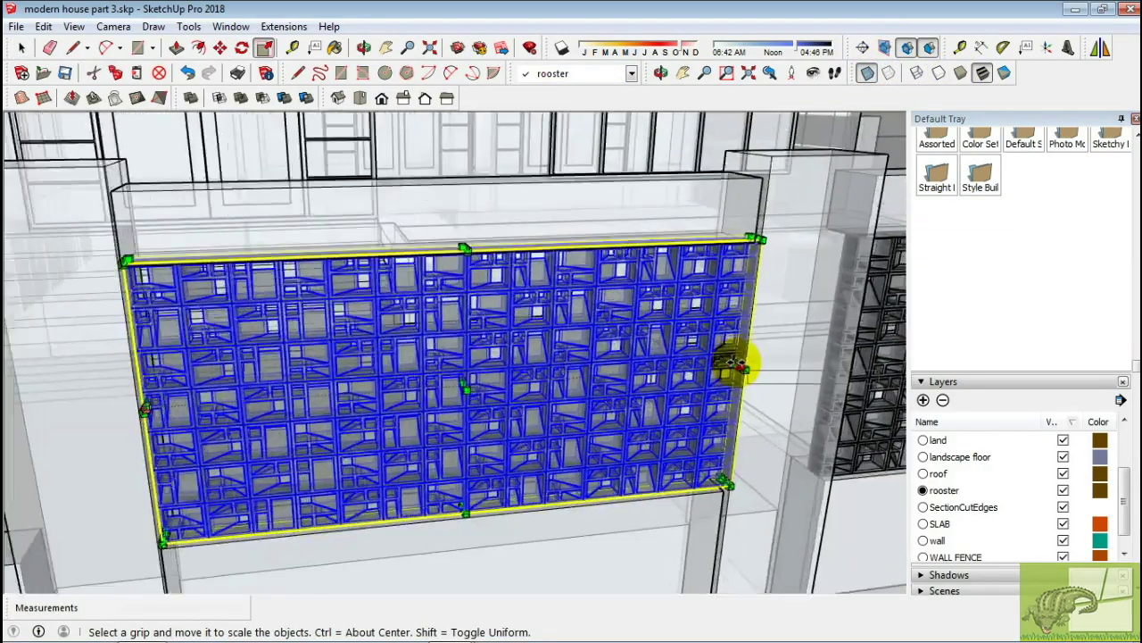
pyautogui.scroll(3, 732, 360)
pyautogui.moveTo(728, 353); pyautogui.dragTo(695, 466)
pyautogui.press('space')
pyautogui.scroll(-3, 687, 455)
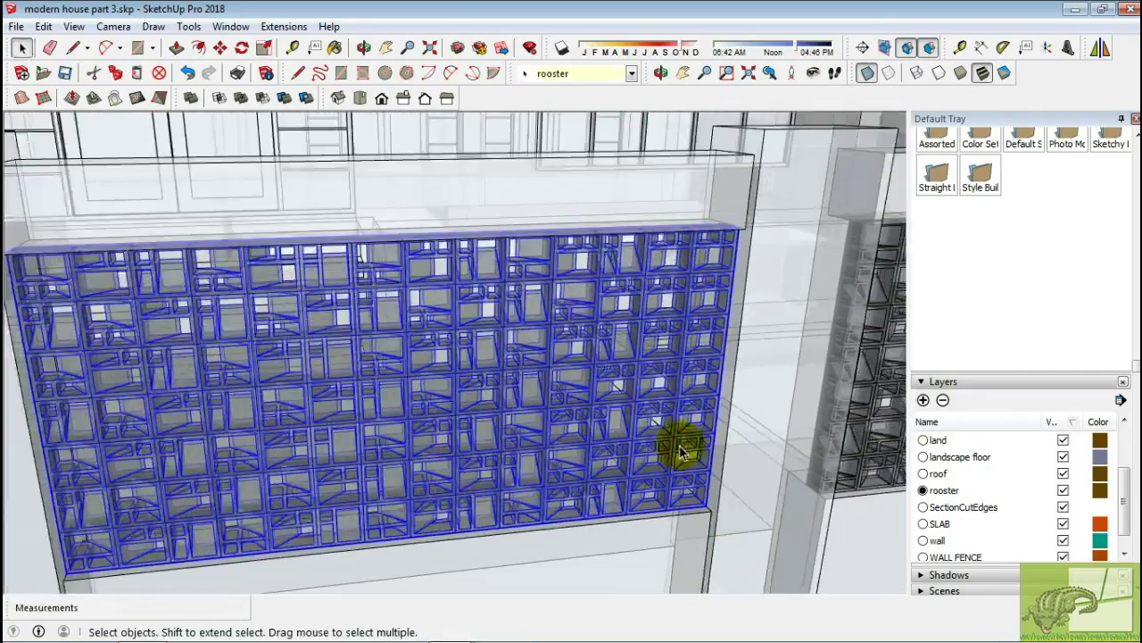
pyautogui.scroll(-3, 678, 460)
# Ctrl-copy the resized panel into the next fence bay, then add a new layer
pyautogui.hotkey('alt', 'x')
pyautogui.moveTo(651, 467)
pyautogui.mouseDown(button='middle')
pyautogui.moveTo(599, 492)
pyautogui.moveTo(421, 357)
pyautogui.mouseUp(button='middle')
pyautogui.scroll(3, 598, 415)
pyautogui.press('m')
pyautogui.scroll(2, 598, 416)
pyautogui.click(596, 420)
pyautogui.press('ctrl')
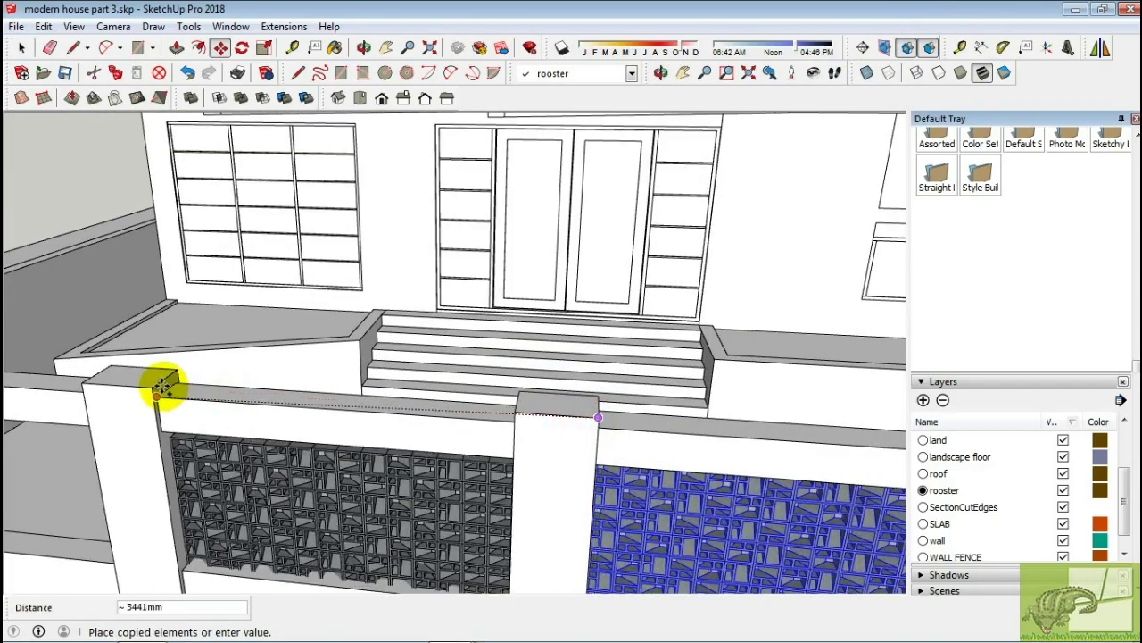
pyautogui.click(150, 387)
pyautogui.press('space')
pyautogui.scroll(-4, 188, 410)
pyautogui.moveTo(230, 434)
pyautogui.mouseDown(button='middle')
pyautogui.moveTo(400, 403)
pyautogui.moveTo(492, 433)
pyautogui.moveTo(428, 460)
pyautogui.moveTo(526, 451)
pyautogui.mouseUp(button='middle')
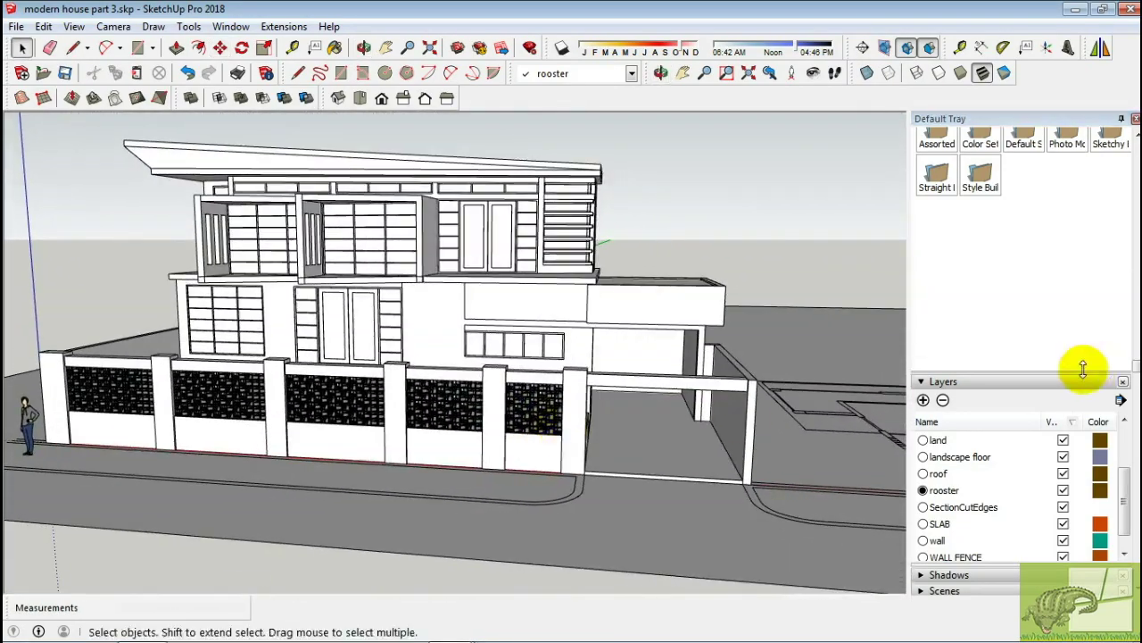
pyautogui.click(923, 400)
# Name the new layer 'front road', make it current, and draw the road rectangle before the fence
pyautogui.write('front road')
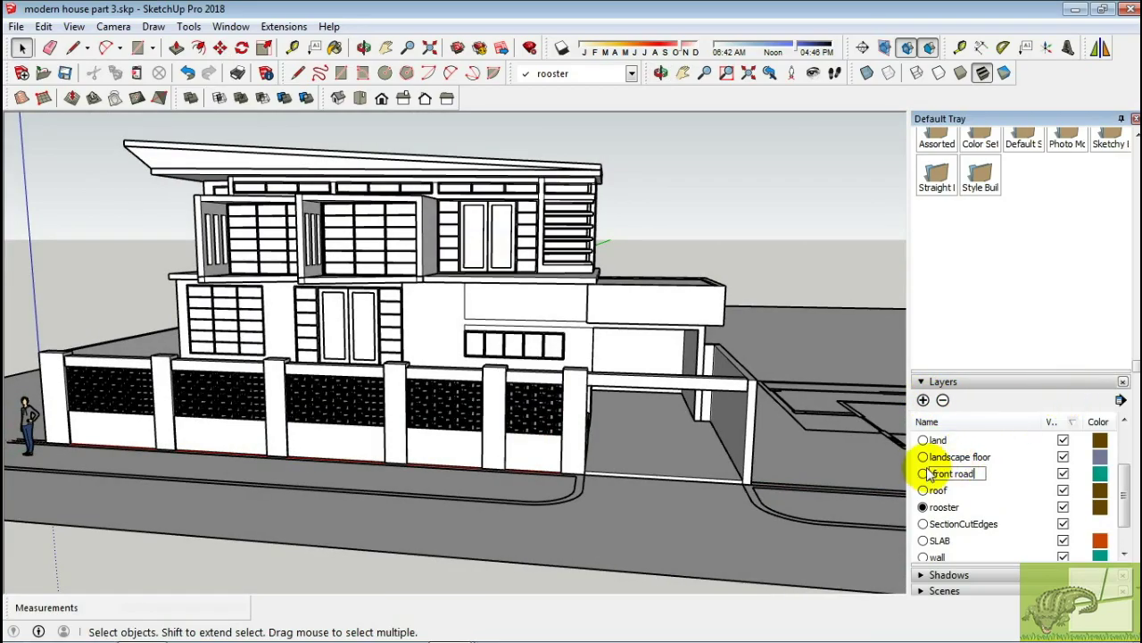
pyautogui.scroll(1, 973, 522)
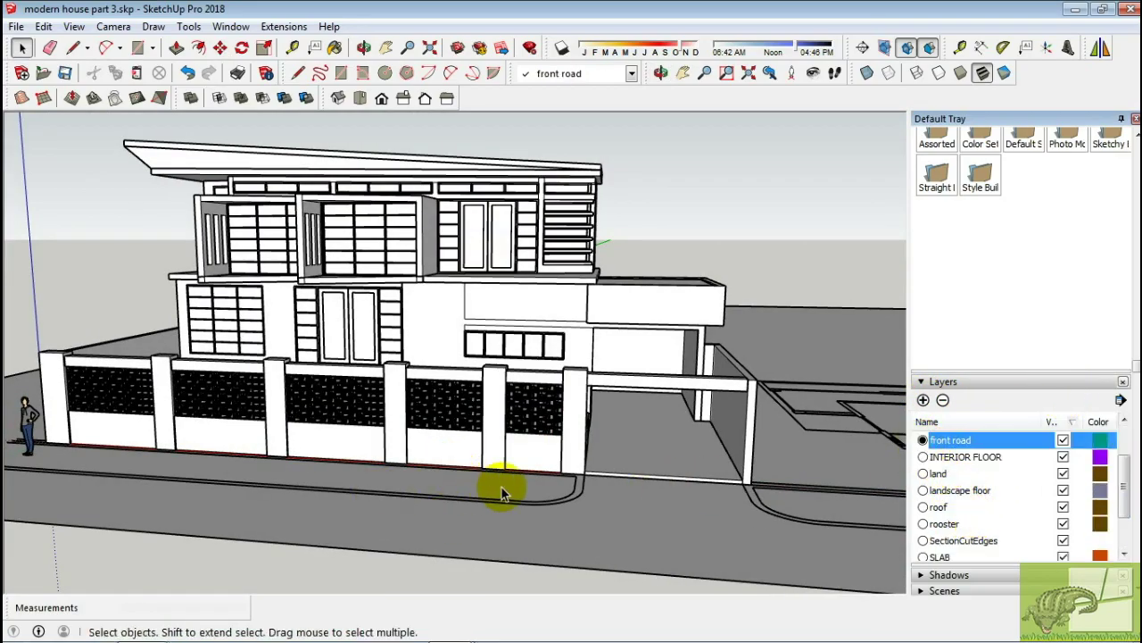
pyautogui.moveTo(502, 494)
pyautogui.mouseDown(button='middle')
pyautogui.moveTo(484, 473)
pyautogui.moveTo(492, 503)
pyautogui.moveTo(528, 497)
pyautogui.moveTo(529, 480)
pyautogui.moveTo(777, 455)
pyautogui.mouseUp(button='middle')
pyautogui.click(46, 517)
pyautogui.moveTo(46, 517)
pyautogui.mouseDown(button='middle')
pyautogui.moveTo(306, 434)
pyautogui.moveTo(306, 500)
pyautogui.moveTo(179, 522)
pyautogui.mouseUp(button='middle')
pyautogui.press('space')
pyautogui.press('m')
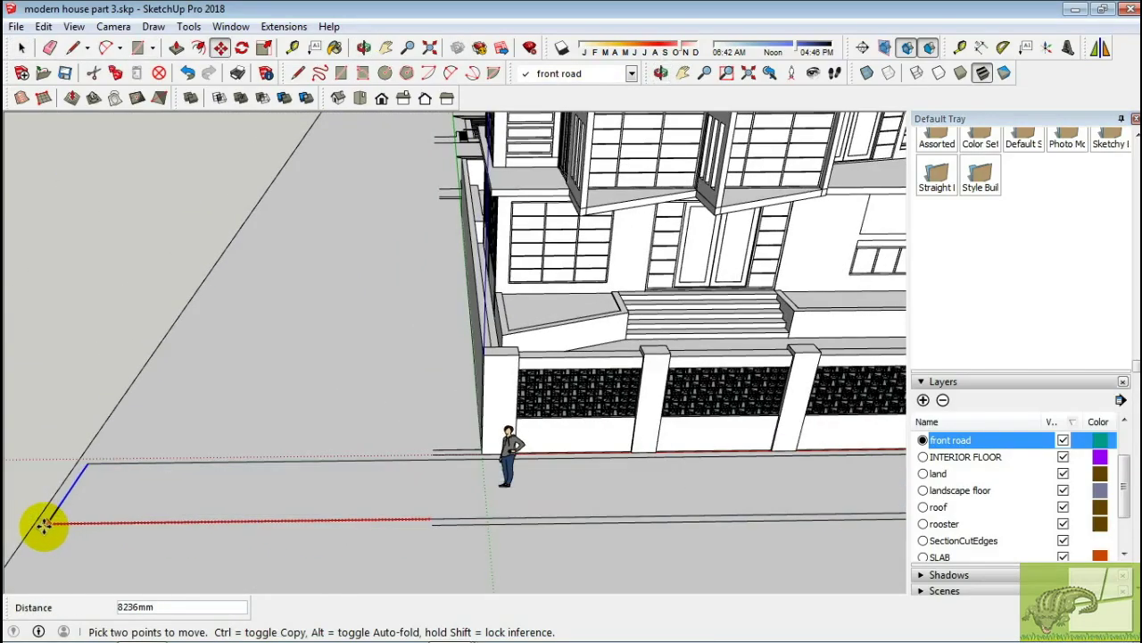
# Set the road strip in its final position along the fence wall
pyautogui.click(35, 525)
pyautogui.moveTo(36, 525); pyautogui.dragTo(377, 541, button='middle')
pyautogui.press('space')
pyautogui.moveTo(438, 490); pyautogui.dragTo(581, 500, button='middle')
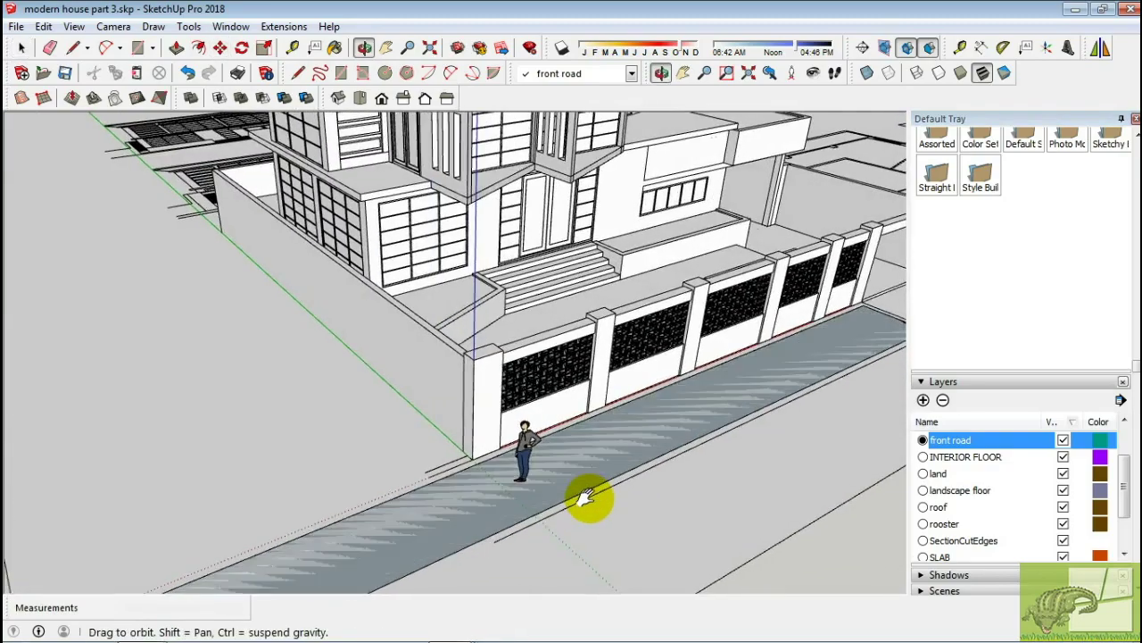
pyautogui.scroll(3, 582, 494)
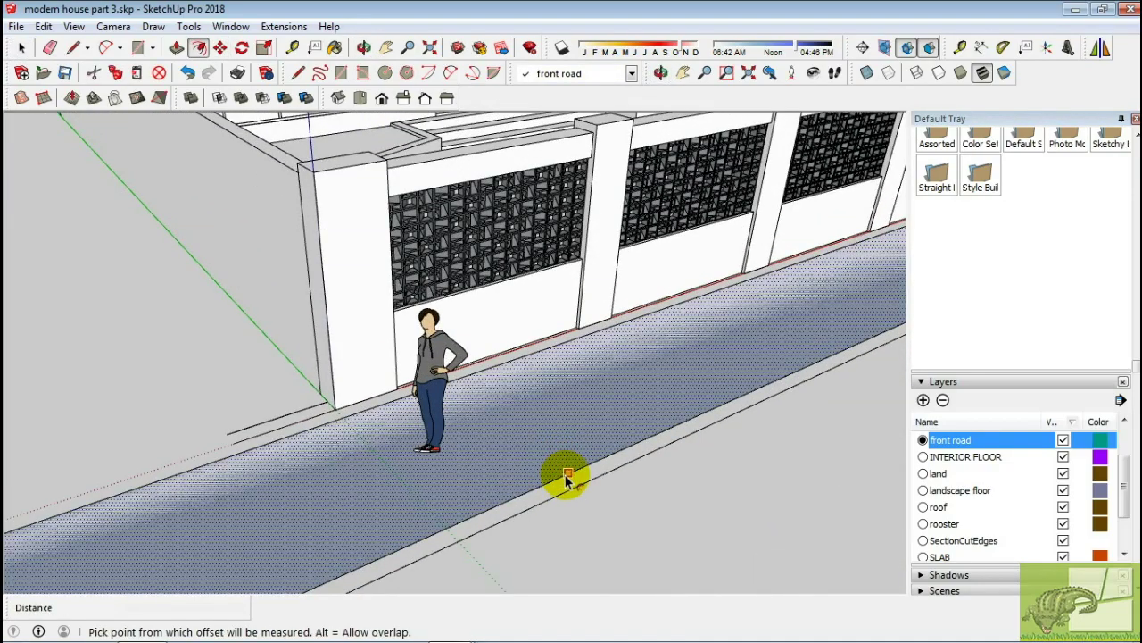
pyautogui.moveTo(573, 492); pyautogui.dragTo(709, 383, button='middle')
pyautogui.press('space')
pyautogui.scroll(3, 407, 382)
pyautogui.moveTo(408, 383); pyautogui.dragTo(472, 401, button='middle')
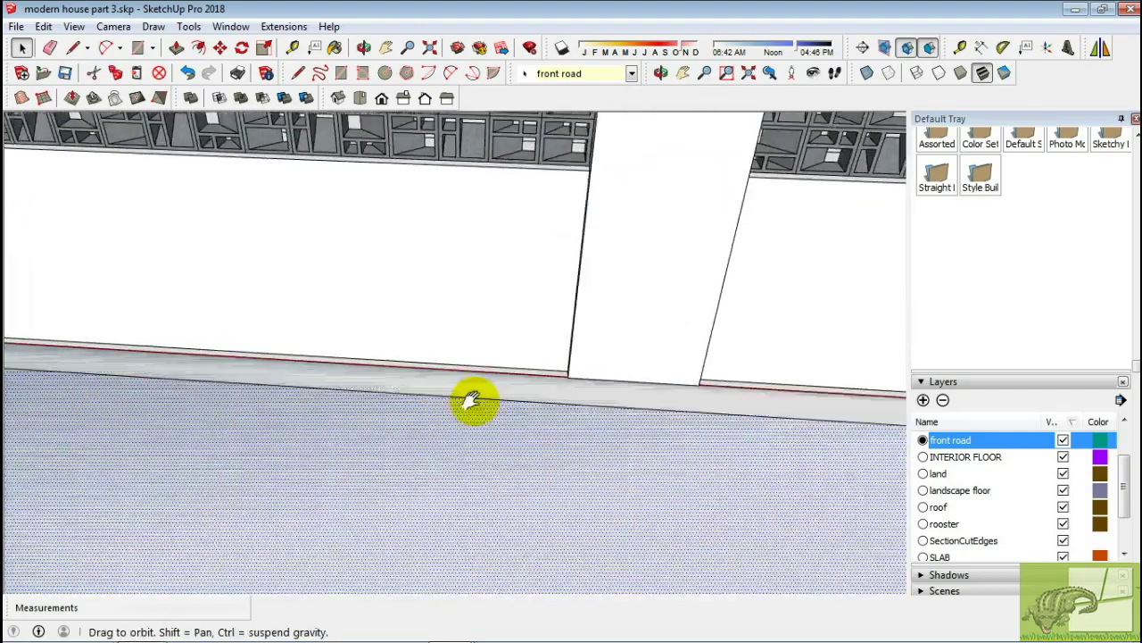
# Draw a thin strip rectangle along the wall base
pyautogui.press('r')
pyautogui.click(219, 359)
pyautogui.moveTo(218, 359)
pyautogui.mouseDown(button='middle')
pyautogui.moveTo(658, 416)
pyautogui.moveTo(526, 388)
pyautogui.moveTo(333, 502)
pyautogui.moveTo(331, 410)
pyautogui.moveTo(676, 454)
pyautogui.mouseUp(button='middle')
pyautogui.click(508, 393)
pyautogui.click(612, 237)
pyautogui.moveTo(612, 238); pyautogui.dragTo(607, 301, button='middle')
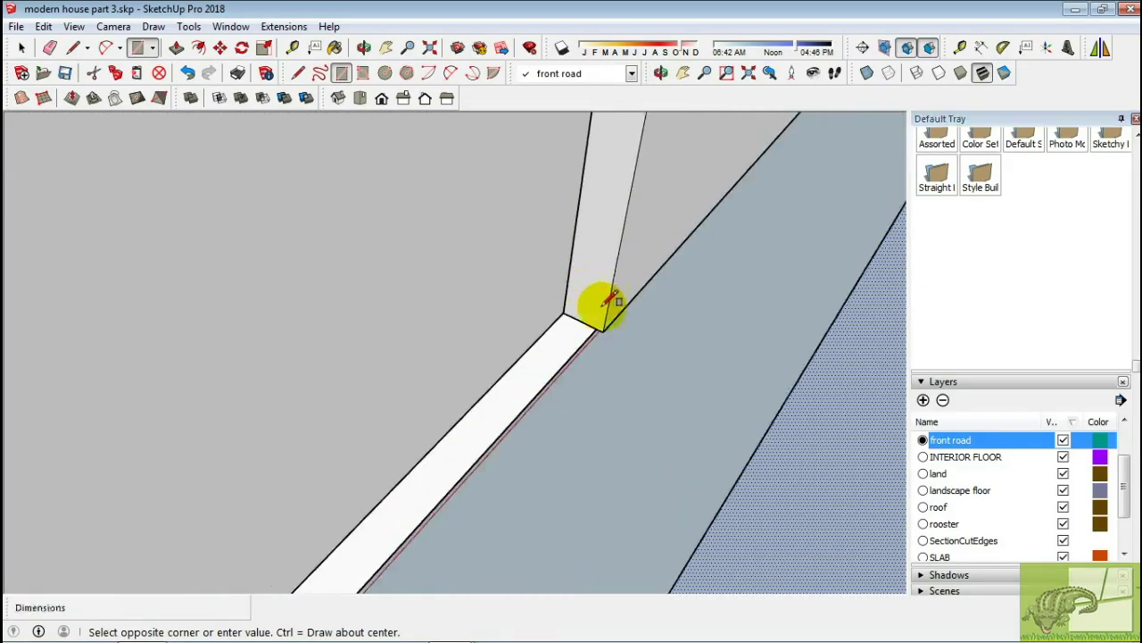
pyautogui.moveTo(548, 352)
pyautogui.mouseDown(button='middle')
pyautogui.moveTo(503, 434)
pyautogui.moveTo(420, 383)
pyautogui.moveTo(263, 365)
pyautogui.moveTo(475, 439)
pyautogui.moveTo(523, 300)
pyautogui.moveTo(607, 174)
pyautogui.moveTo(824, 355)
pyautogui.moveTo(378, 283)
pyautogui.mouseUp(button='middle')
# Draw a thin rectangle along the road edge
pyautogui.press('r')
pyautogui.click(523, 301)
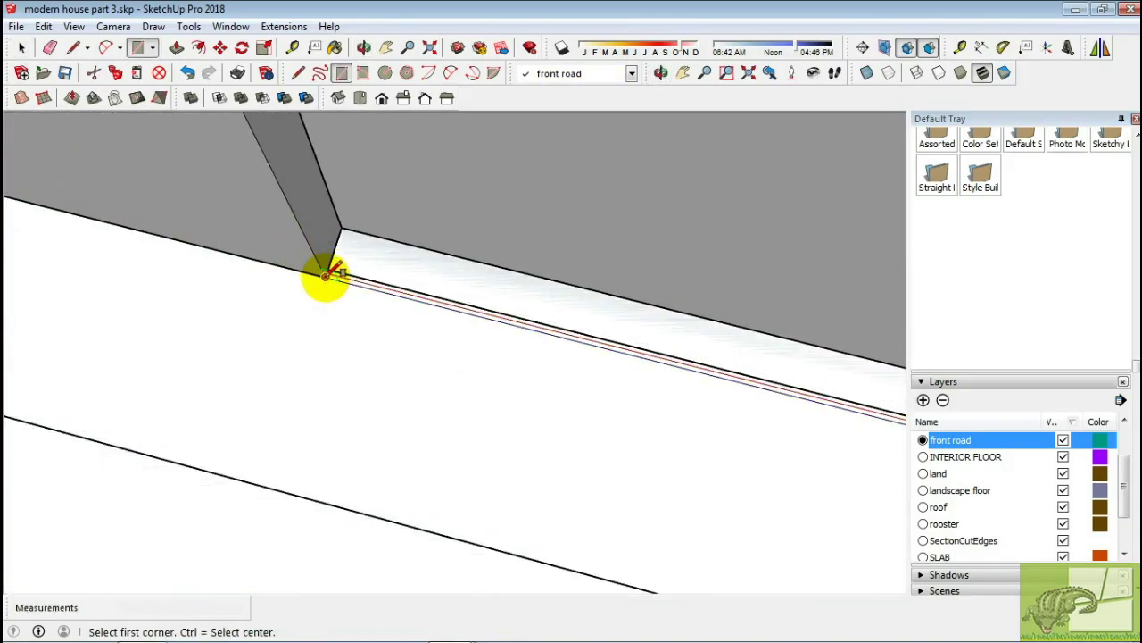
pyautogui.scroll(-3, 375, 304)
pyautogui.scroll(-2, 473, 308)
pyautogui.scroll(5, 446, 259)
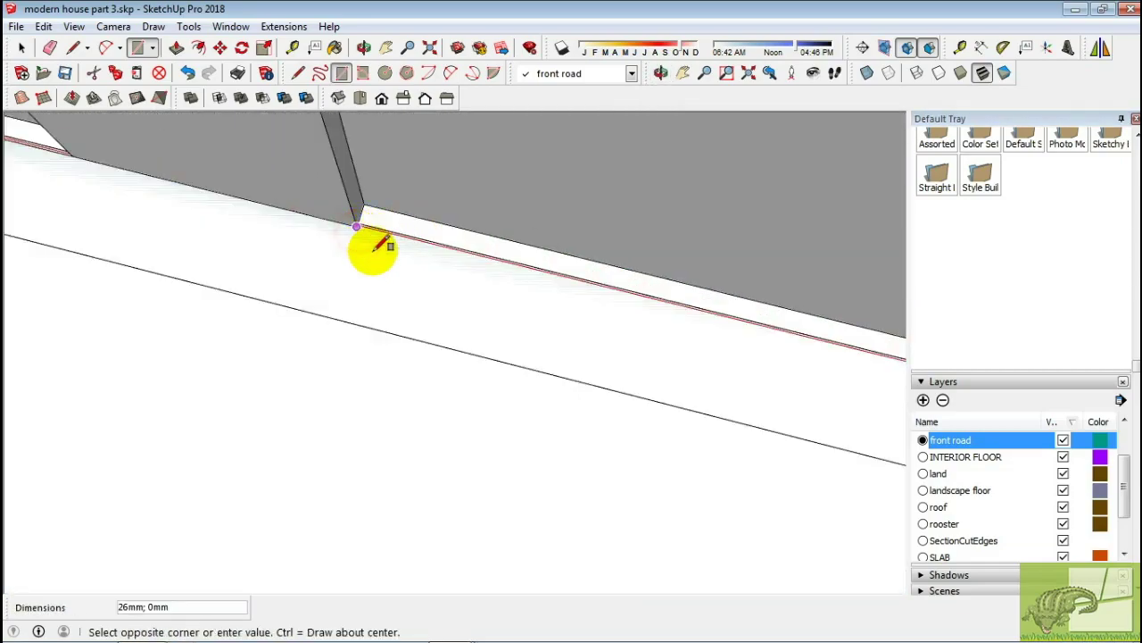
pyautogui.scroll(-3, 765, 378)
pyautogui.click(785, 382)
pyautogui.scroll(3, 499, 326)
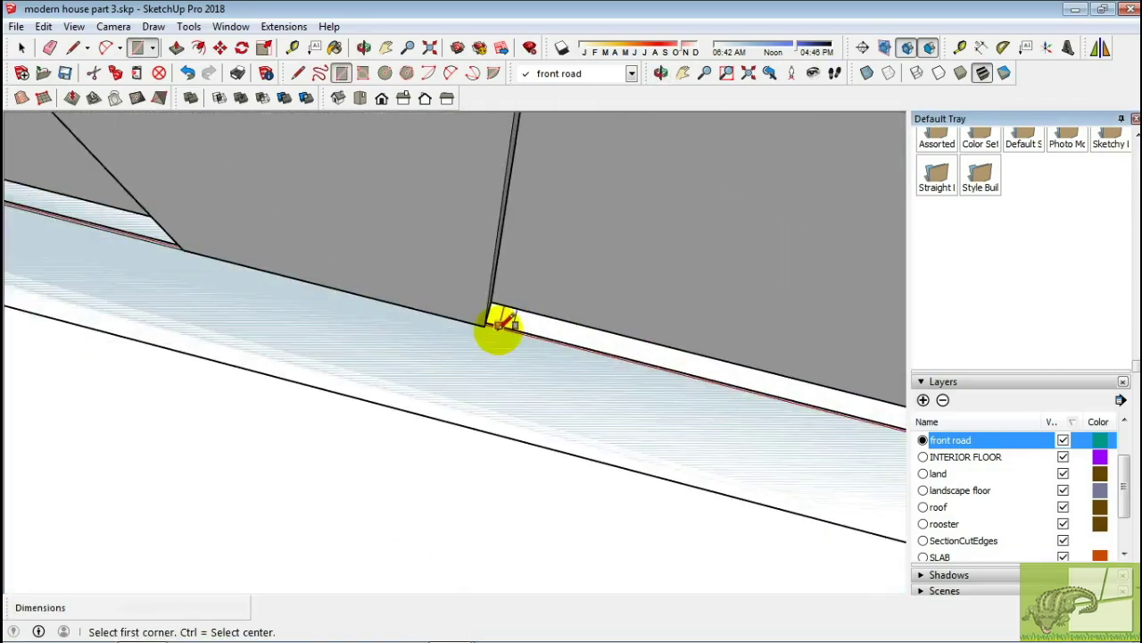
pyautogui.moveTo(479, 321); pyautogui.dragTo(492, 324, button='middle')
# Add a second thin strip along another stretch of the road edge
pyautogui.click(491, 324)
pyautogui.click(778, 388)
pyautogui.scroll(3, 400, 321)
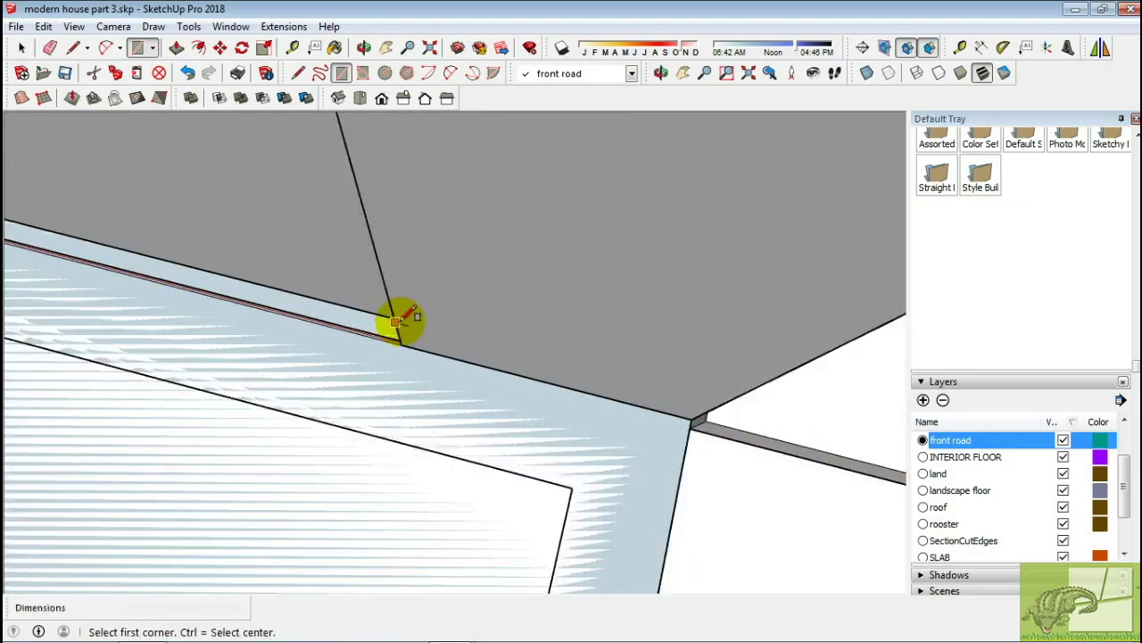
pyautogui.moveTo(400, 320)
pyautogui.mouseDown(button='middle')
pyautogui.moveTo(467, 403)
pyautogui.moveTo(541, 377)
pyautogui.moveTo(612, 281)
pyautogui.mouseUp(button='middle')
pyautogui.press('space')
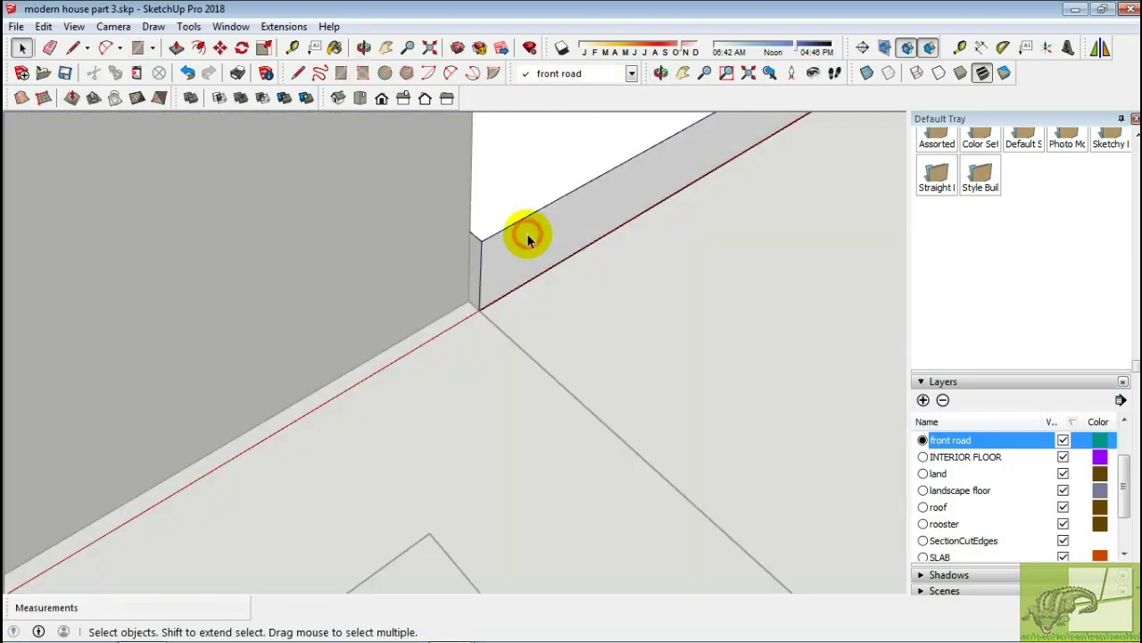
pyautogui.press('space')
pyautogui.scroll(-2, 428, 265)
pyautogui.moveTo(434, 262)
pyautogui.mouseDown(button='middle')
pyautogui.moveTo(454, 312)
pyautogui.moveTo(323, 402)
pyautogui.moveTo(517, 332)
pyautogui.mouseUp(button='middle')
pyautogui.press('a')
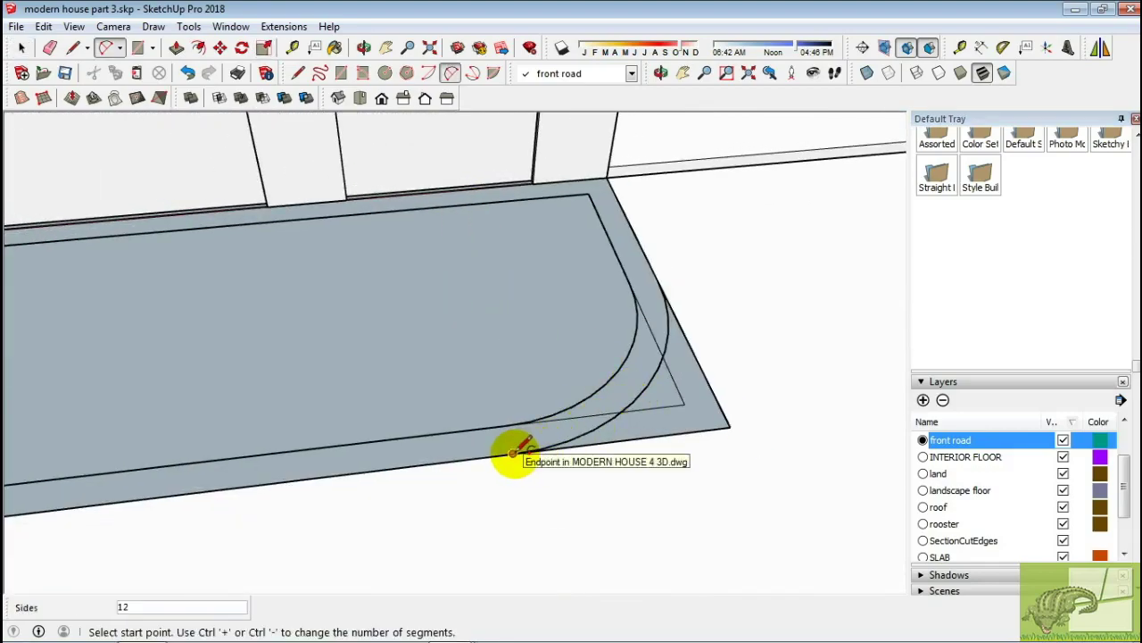
# Erase a leftover edge at the road corner, undo it, and check the road face's options
pyautogui.press('e')
pyautogui.click(710, 375)
pyautogui.hotkey('ctrl', 'z')
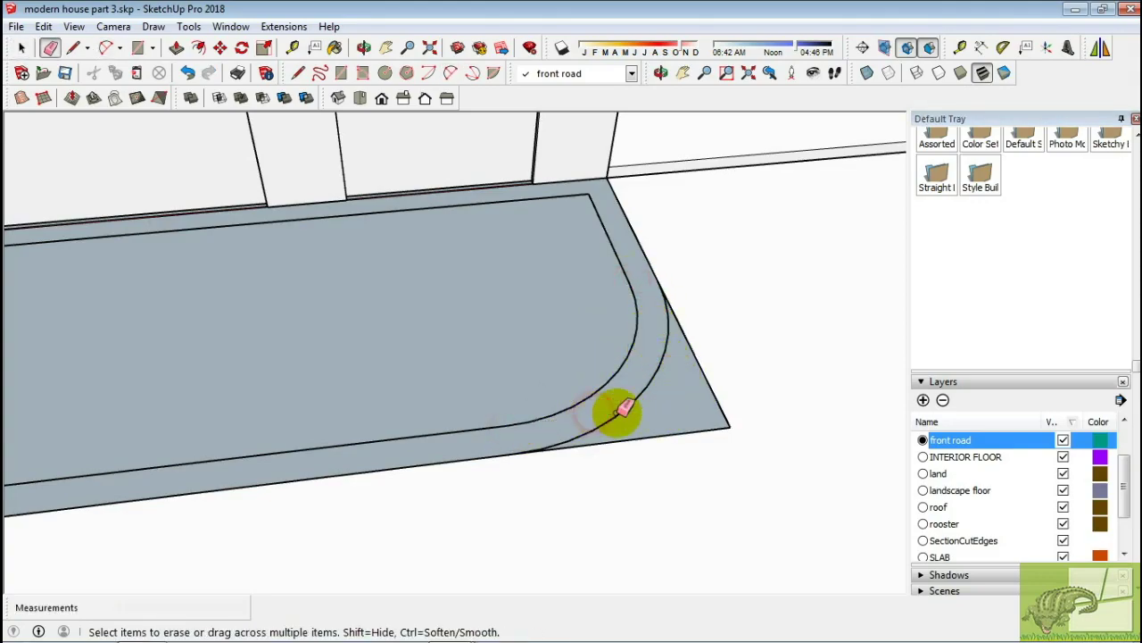
pyautogui.press('space')
pyautogui.rightClick(517, 348)
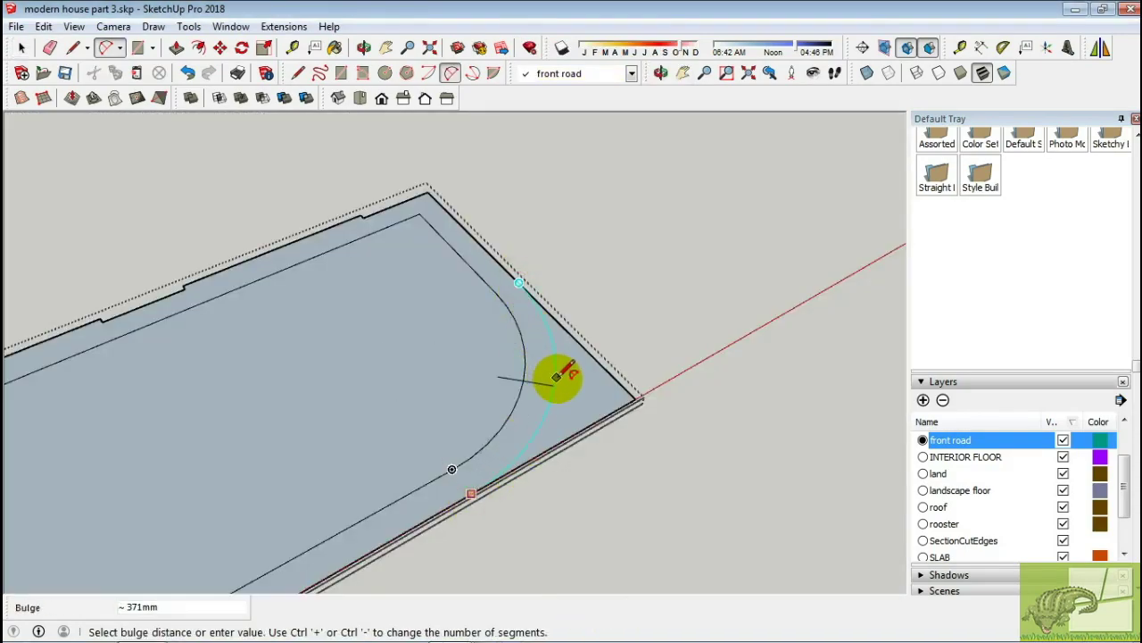
pyautogui.hotkey('ctrl', 'z')
pyautogui.hotkey('ctrl', 'z')
pyautogui.hotkey('ctrl', 'z')
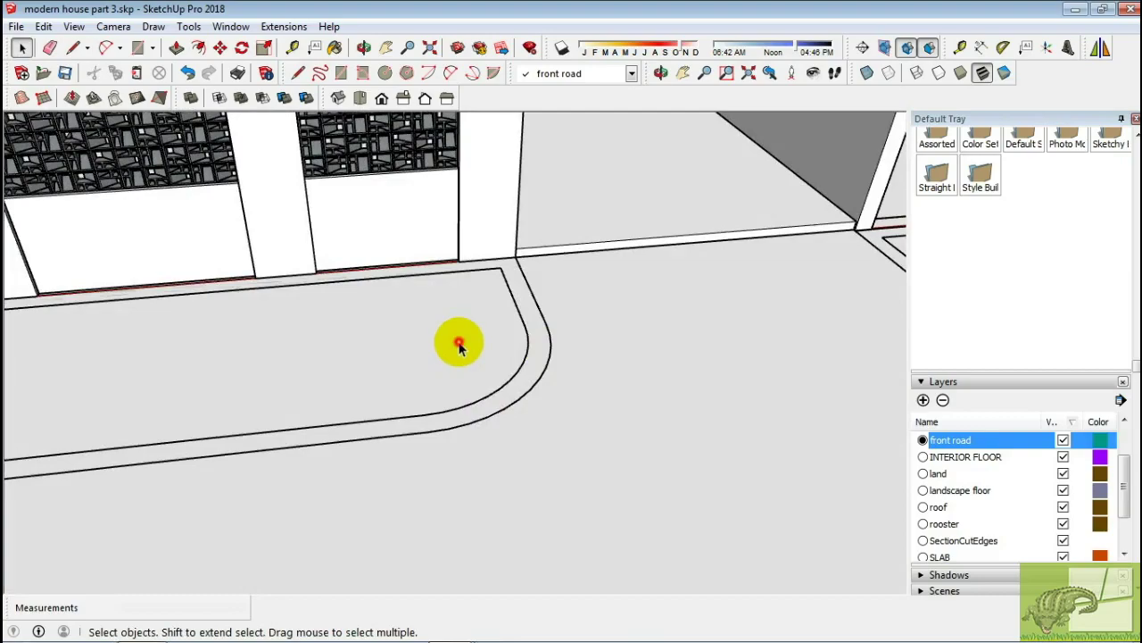
pyautogui.hotkey('ctrl', 'z')
pyautogui.rightClick(467, 349)
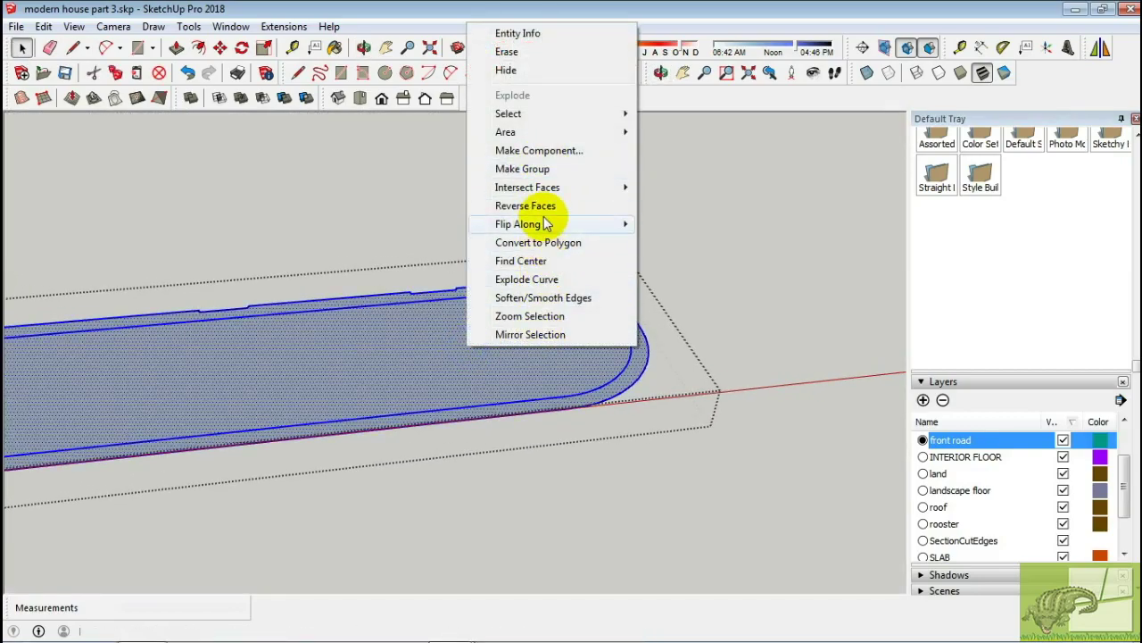
pyautogui.click(526, 332)
# Push/pull the inner road surface 100mm and raise its border ring into a curb
pyautogui.press('p')
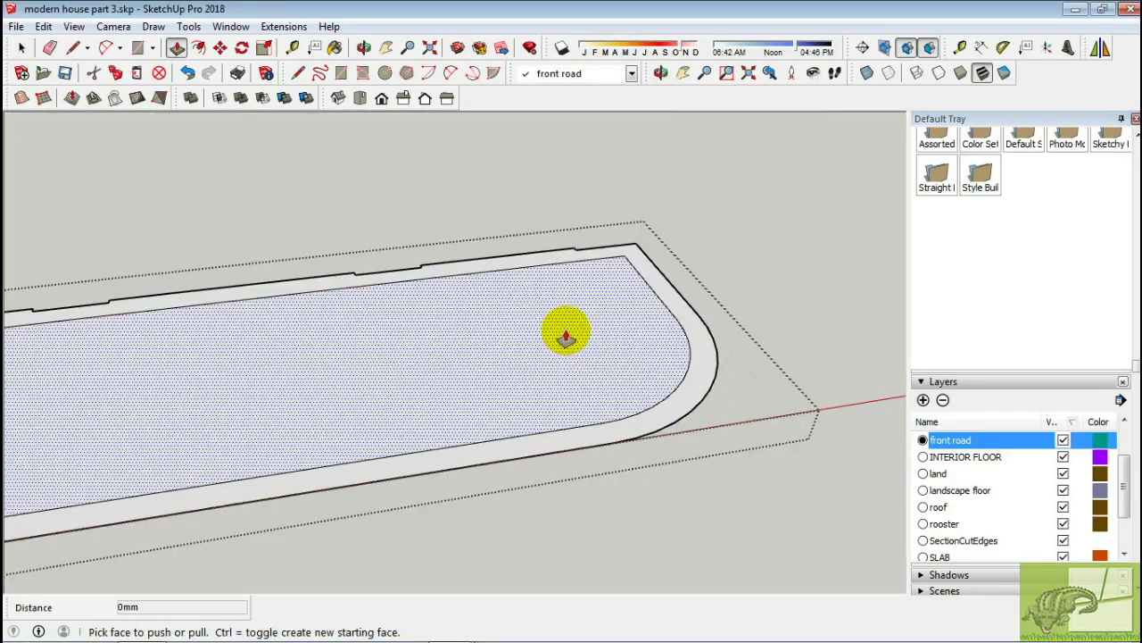
pyautogui.click(665, 371)
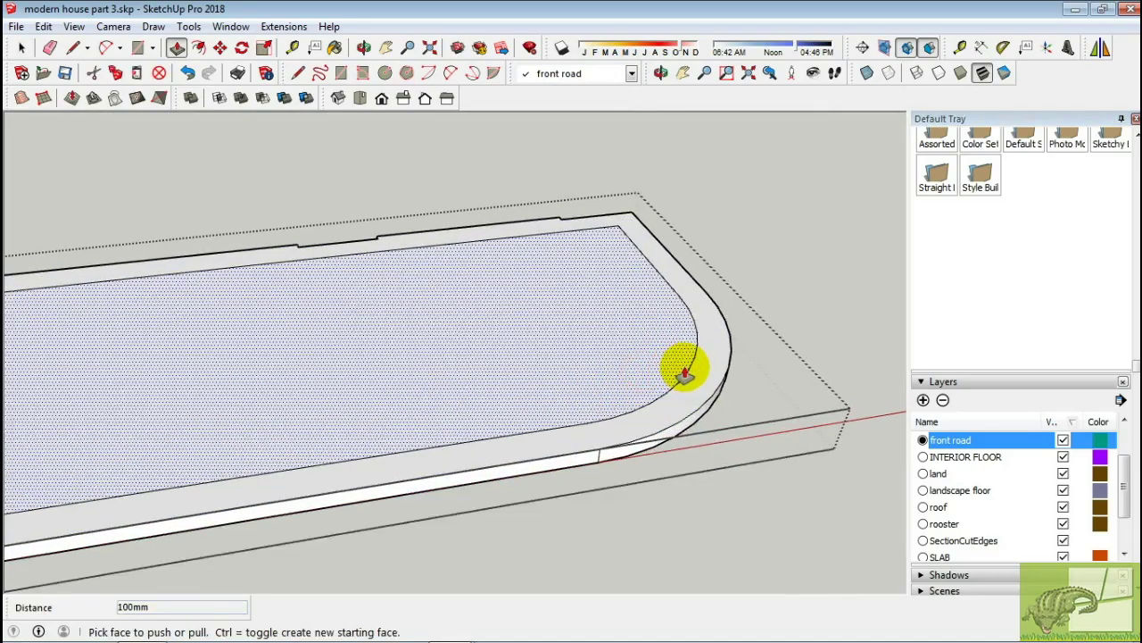
pyautogui.click(691, 368)
pyautogui.click(712, 382)
pyautogui.moveTo(712, 382); pyautogui.dragTo(556, 298, button='middle')
pyautogui.press('space')
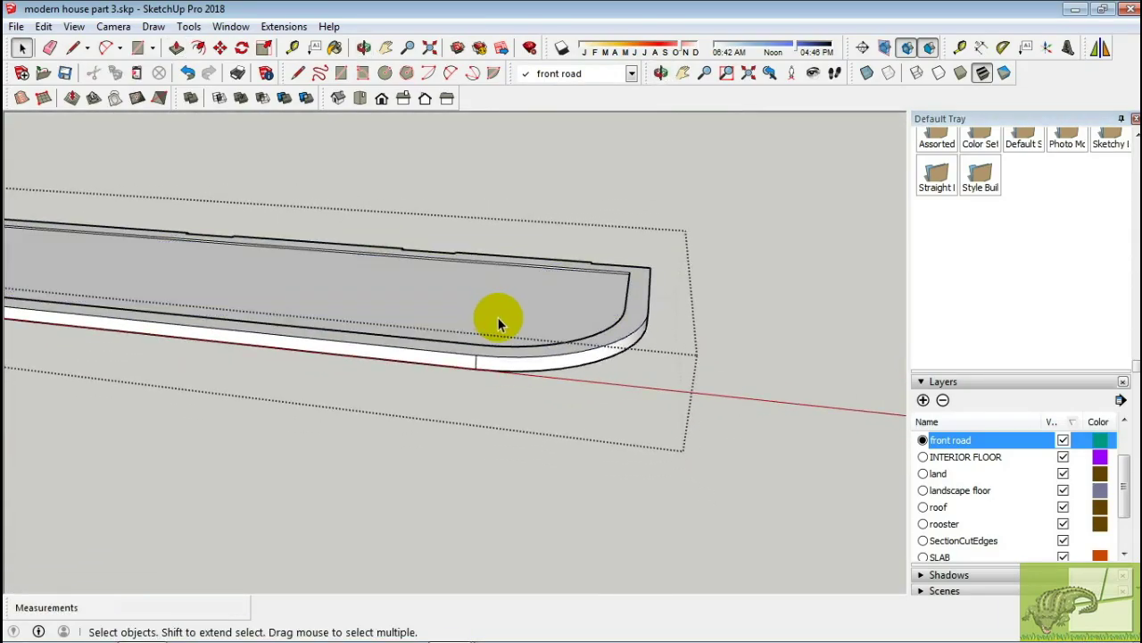
pyautogui.scroll(5, 497, 316)
pyautogui.moveTo(619, 401); pyautogui.dragTo(424, 372, button='middle')
pyautogui.scroll(2, 424, 371)
pyautogui.click(369, 365)
# Orbit from the whole-house view down to the wall corner and road curb
pyautogui.scroll(3, 370, 365)
pyautogui.press('m')
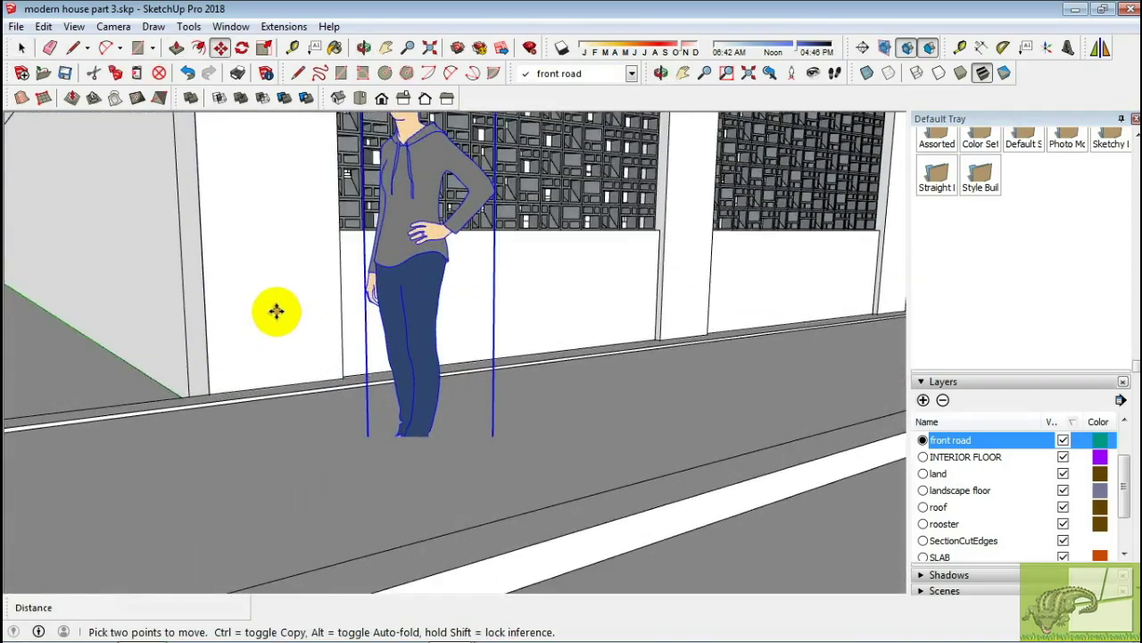
pyautogui.press('space')
pyautogui.scroll(-5, 276, 290)
pyautogui.moveTo(581, 378)
pyautogui.mouseDown(button='middle')
pyautogui.moveTo(453, 421)
pyautogui.moveTo(559, 448)
pyautogui.mouseUp(button='middle')
pyautogui.scroll(3, 301, 454)
pyautogui.scroll(2, 413, 390)
pyautogui.moveTo(413, 390)
pyautogui.mouseDown(button='middle')
pyautogui.moveTo(344, 434)
pyautogui.moveTo(423, 420)
pyautogui.moveTo(273, 326)
pyautogui.moveTo(509, 375)
pyautogui.moveTo(479, 390)
pyautogui.mouseUp(button='middle')
pyautogui.scroll(2, 367, 429)
pyautogui.press('space')
pyautogui.scroll(2, 510, 374)
pyautogui.scroll(-2, 540, 374)
pyautogui.scroll(-2, 535, 369)
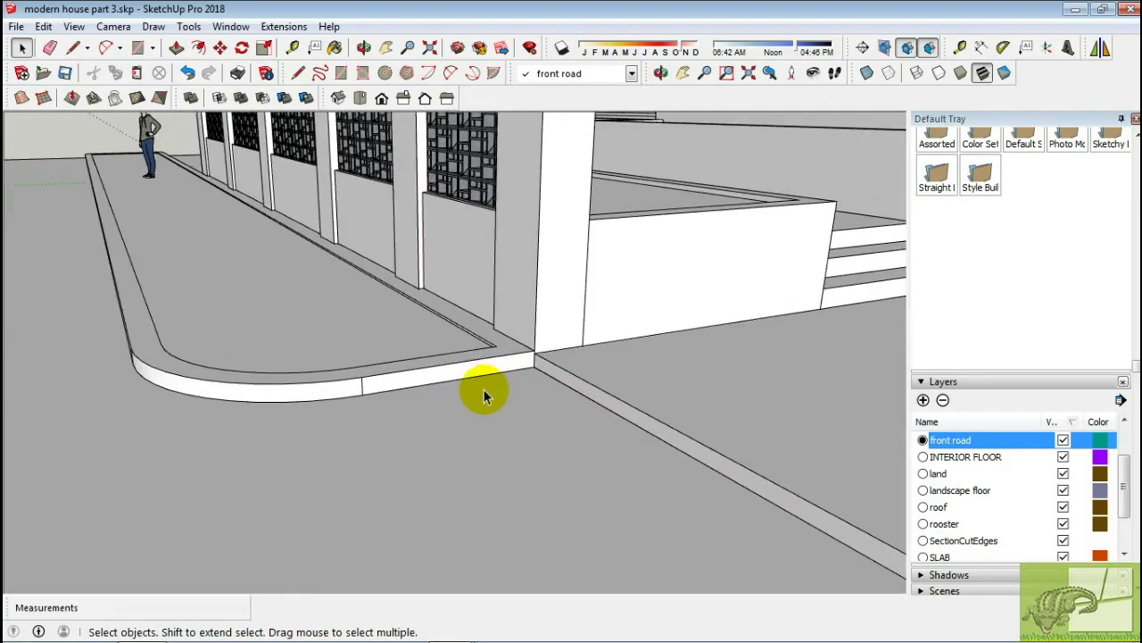
# Draw a slope line on the curb edge, then select the curb piece for Make Component
pyautogui.press('l')
pyautogui.click(317, 396)
pyautogui.scroll(3, 551, 345)
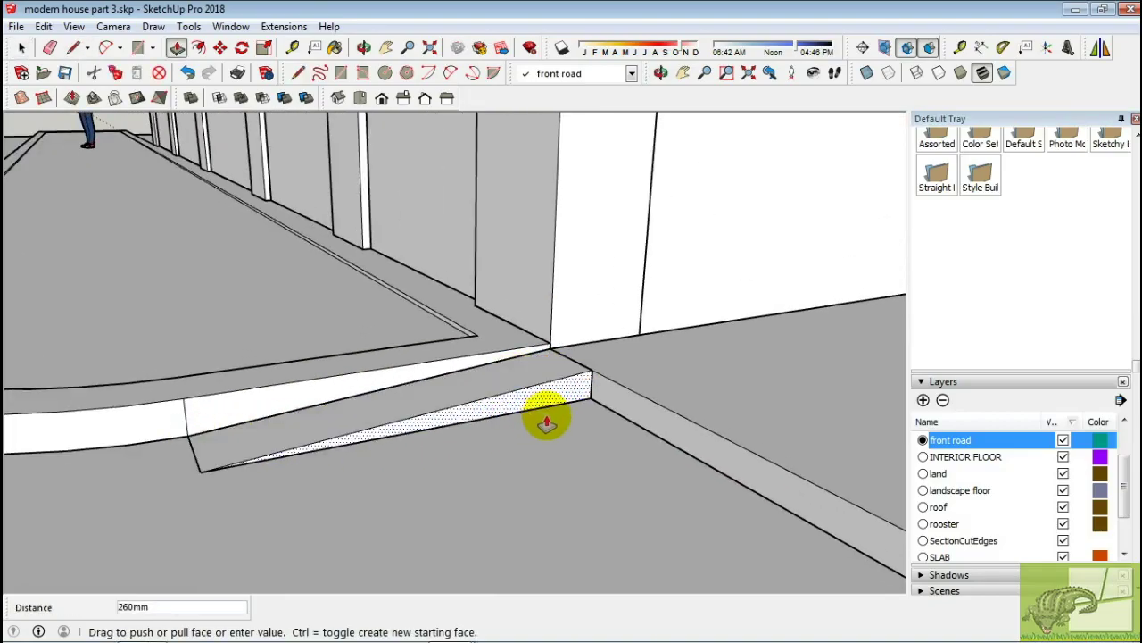
pyautogui.moveTo(546, 423)
pyautogui.mouseDown(button='middle')
pyautogui.moveTo(556, 428)
pyautogui.moveTo(505, 441)
pyautogui.moveTo(819, 400)
pyautogui.moveTo(755, 429)
pyautogui.mouseUp(button='middle')
pyautogui.press('space')
pyautogui.click(637, 416)
pyautogui.rightClick(637, 416)
# Turn the curb ramp piece into a component
pyautogui.click(705, 276)
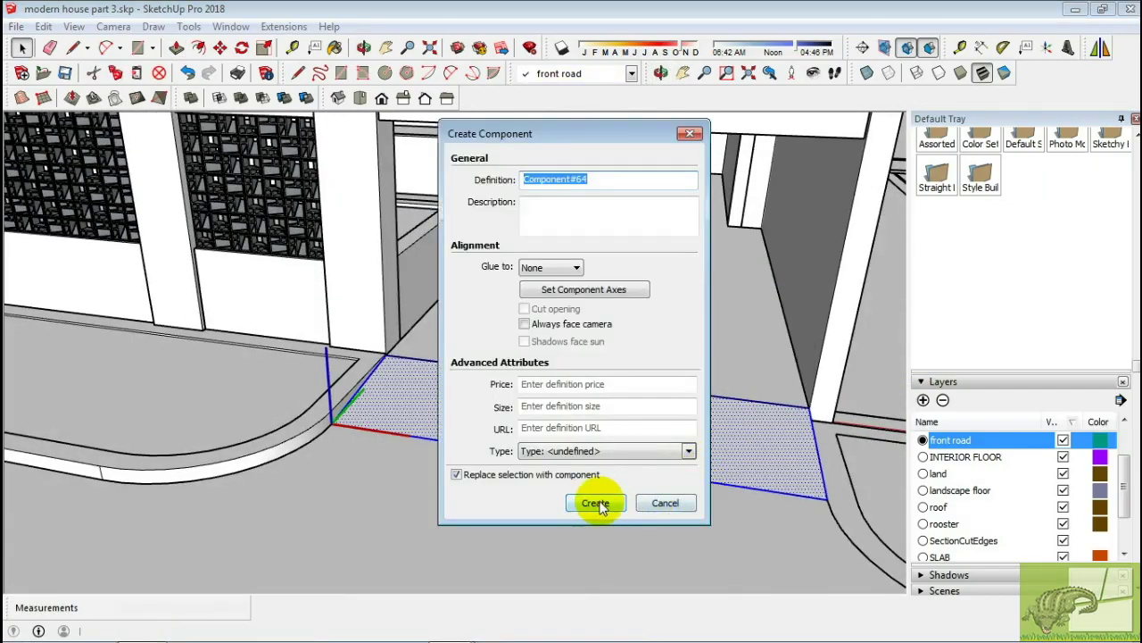
pyautogui.click(598, 505)
pyautogui.moveTo(604, 498); pyautogui.dragTo(476, 416, button='middle')
# Mirror a copy of the curb to the driveway's other side, keeping the original
pyautogui.click(1073, 84)
pyautogui.scroll(3, 585, 482)
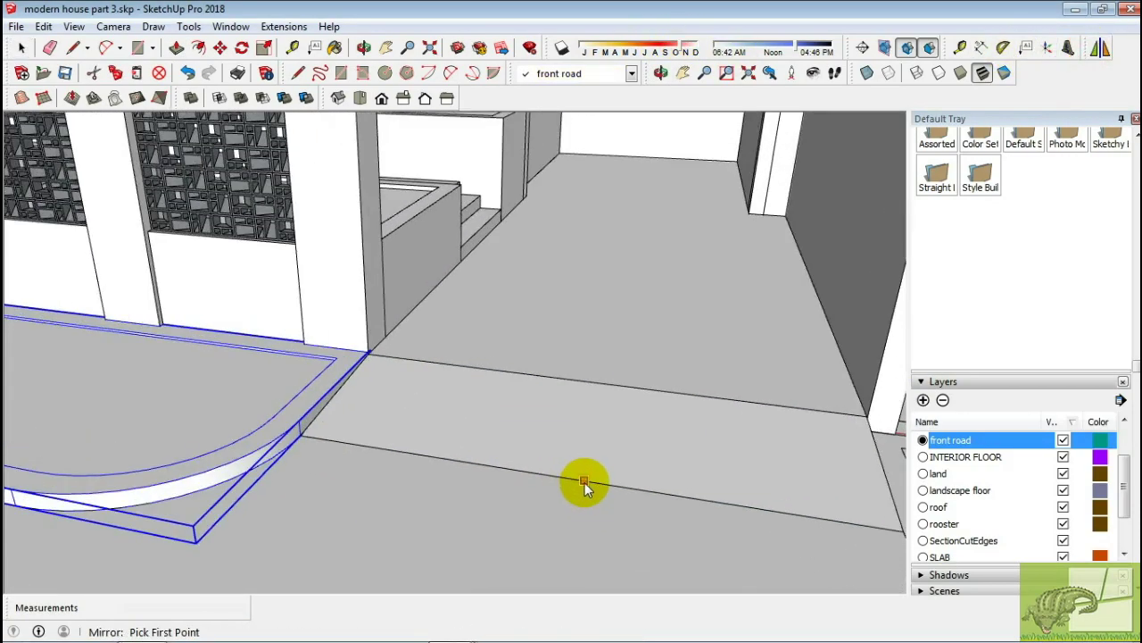
pyautogui.moveTo(560, 507)
pyautogui.mouseDown(button='middle')
pyautogui.moveTo(388, 446)
pyautogui.moveTo(265, 491)
pyautogui.mouseUp(button='middle')
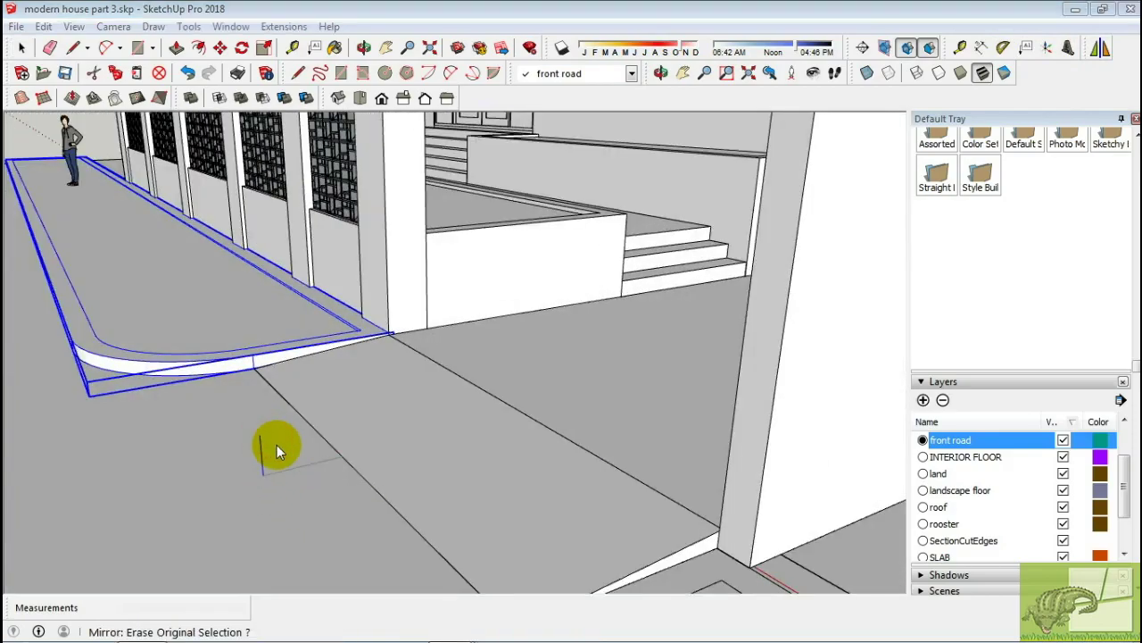
pyautogui.press('space')
pyautogui.moveTo(277, 444)
pyautogui.mouseDown(button='middle')
pyautogui.moveTo(357, 479)
pyautogui.moveTo(714, 421)
pyautogui.moveTo(702, 497)
pyautogui.moveTo(438, 511)
pyautogui.moveTo(148, 461)
pyautogui.moveTo(285, 420)
pyautogui.moveTo(254, 351)
pyautogui.moveTo(184, 357)
pyautogui.moveTo(576, 265)
pyautogui.moveTo(584, 308)
pyautogui.moveTo(526, 383)
pyautogui.moveTo(554, 355)
pyautogui.mouseUp(button='middle')
# Make the mirrored curb unique and extend its end about 400mm
pyautogui.rightClick(286, 420)
pyautogui.click(365, 324)
pyautogui.scroll(3, 231, 330)
pyautogui.click(572, 293)
pyautogui.click(579, 306)
# Push/Pull the second curb's small end faces so it fits along the road
pyautogui.press('space')
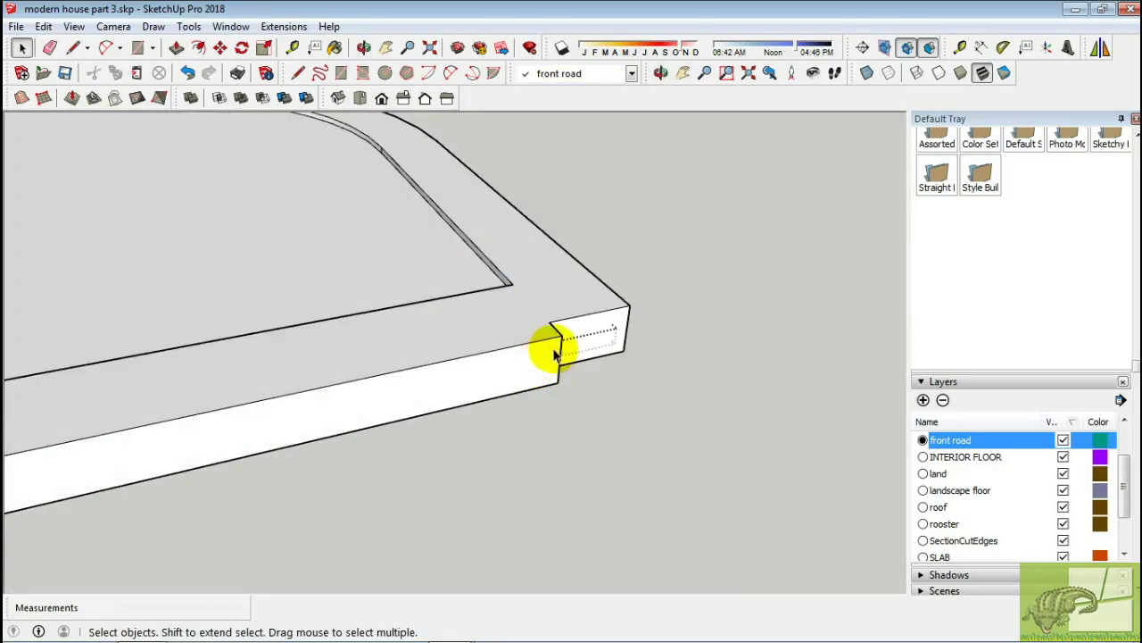
pyautogui.scroll(3, 568, 328)
pyautogui.moveTo(548, 280)
pyautogui.mouseDown(button='middle')
pyautogui.moveTo(702, 365)
pyautogui.moveTo(658, 331)
pyautogui.moveTo(740, 428)
pyautogui.moveTo(508, 357)
pyautogui.mouseUp(button='middle')
pyautogui.press('space')
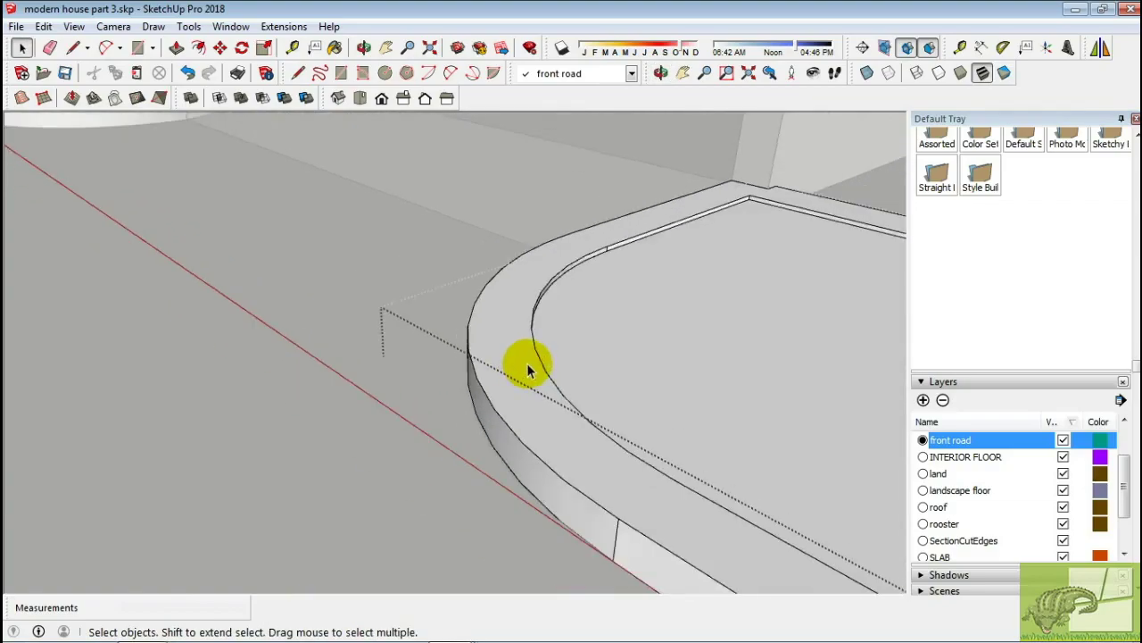
pyautogui.scroll(-3, 561, 385)
pyautogui.moveTo(561, 385)
pyautogui.mouseDown(button='middle')
pyautogui.moveTo(461, 383)
pyautogui.moveTo(323, 335)
pyautogui.mouseUp(button='middle')
pyautogui.click(323, 335)
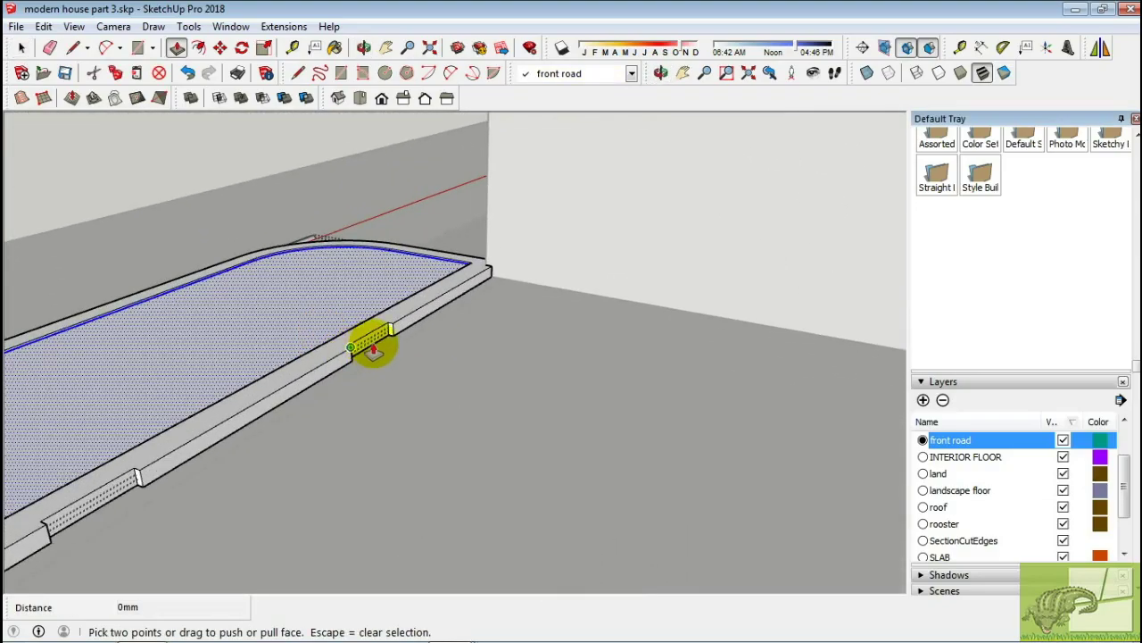
pyautogui.click(414, 317)
pyautogui.moveTo(413, 317)
pyautogui.mouseDown(button='middle')
pyautogui.moveTo(218, 427)
pyautogui.moveTo(303, 429)
pyautogui.mouseUp(button='middle')
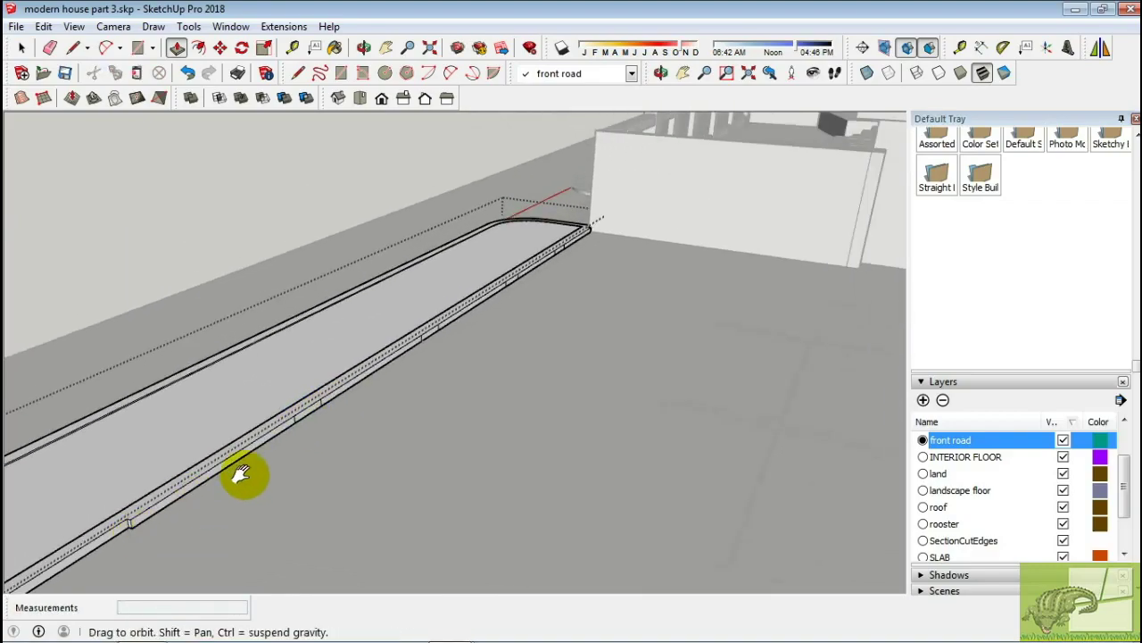
pyautogui.moveTo(241, 475); pyautogui.dragTo(254, 455, button='middle')
pyautogui.click(254, 456)
pyautogui.scroll(-3, 274, 438)
pyautogui.scroll(-3, 423, 360)
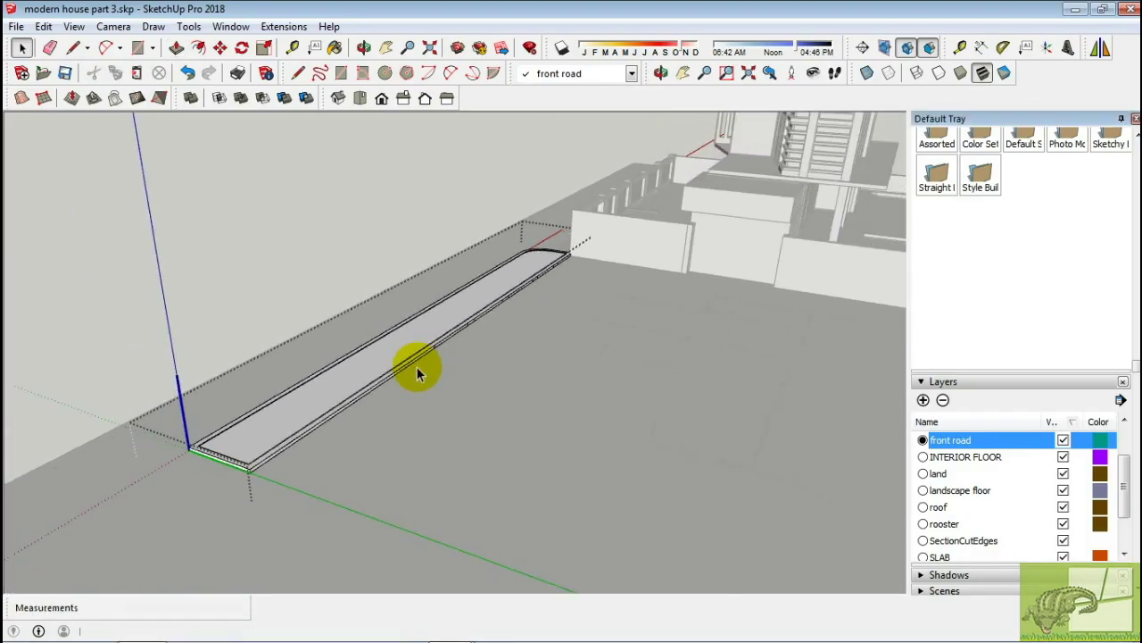
pyautogui.press('space')
# Orbit and zoom out to check the whole house and the driveway entrance
pyautogui.moveTo(383, 383)
pyautogui.mouseDown(button='middle')
pyautogui.moveTo(503, 265)
pyautogui.moveTo(420, 351)
pyautogui.moveTo(491, 361)
pyautogui.mouseUp(button='middle')
pyautogui.scroll(5, 503, 265)
pyautogui.scroll(3, 439, 331)
pyautogui.scroll(-2, 492, 362)
pyautogui.moveTo(531, 323)
pyautogui.mouseDown(button='middle')
pyautogui.moveTo(543, 311)
pyautogui.moveTo(510, 331)
pyautogui.moveTo(514, 382)
pyautogui.moveTo(591, 408)
pyautogui.moveTo(633, 395)
pyautogui.moveTo(502, 434)
pyautogui.mouseUp(button='middle')
pyautogui.scroll(2, 521, 357)
pyautogui.scroll(-1, 523, 361)
pyautogui.scroll(-2, 514, 382)
pyautogui.scroll(-1, 518, 383)
pyautogui.scroll(-2, 633, 396)
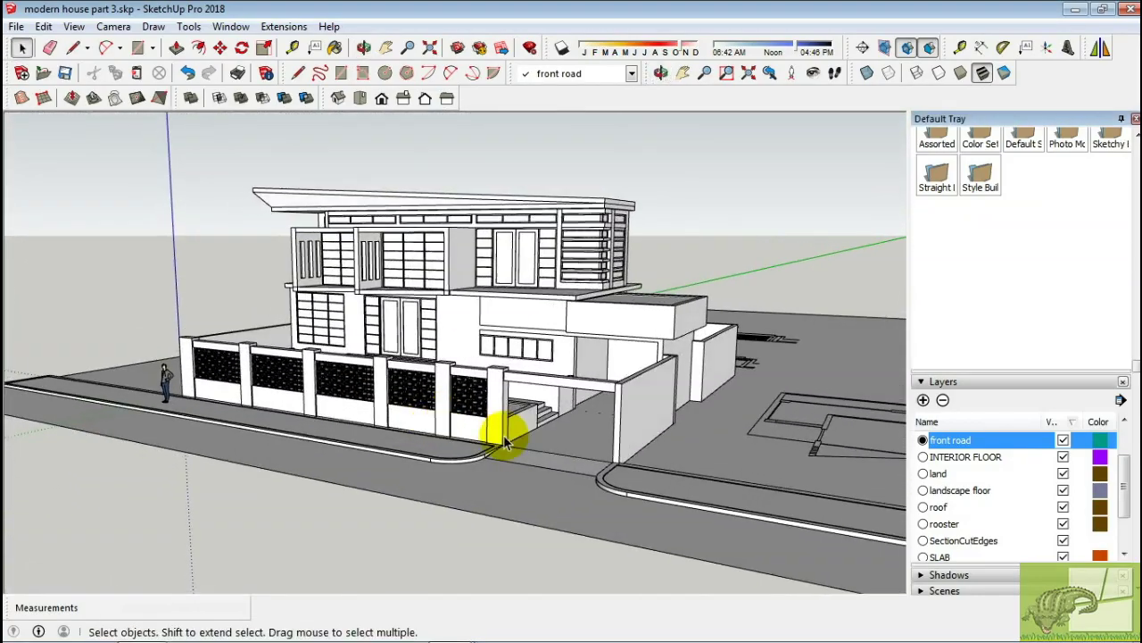
pyautogui.scroll(3, 543, 438)
pyautogui.press('r')
pyautogui.moveTo(571, 438)
pyautogui.mouseDown(button='middle')
pyautogui.moveTo(669, 464)
pyautogui.moveTo(592, 492)
pyautogui.moveTo(619, 497)
pyautogui.moveTo(543, 482)
pyautogui.moveTo(574, 446)
pyautogui.mouseUp(button='middle')
# Measure the garage pillar with the Tape Measure, confirming the 2225mm opening
pyautogui.press('t')
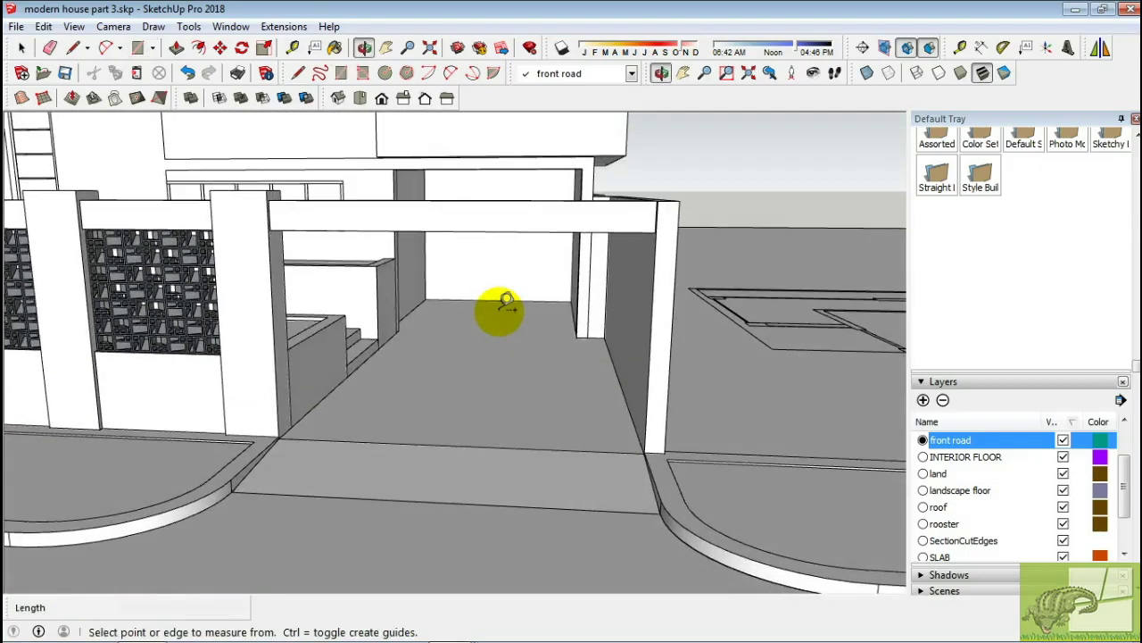
pyautogui.click(274, 228)
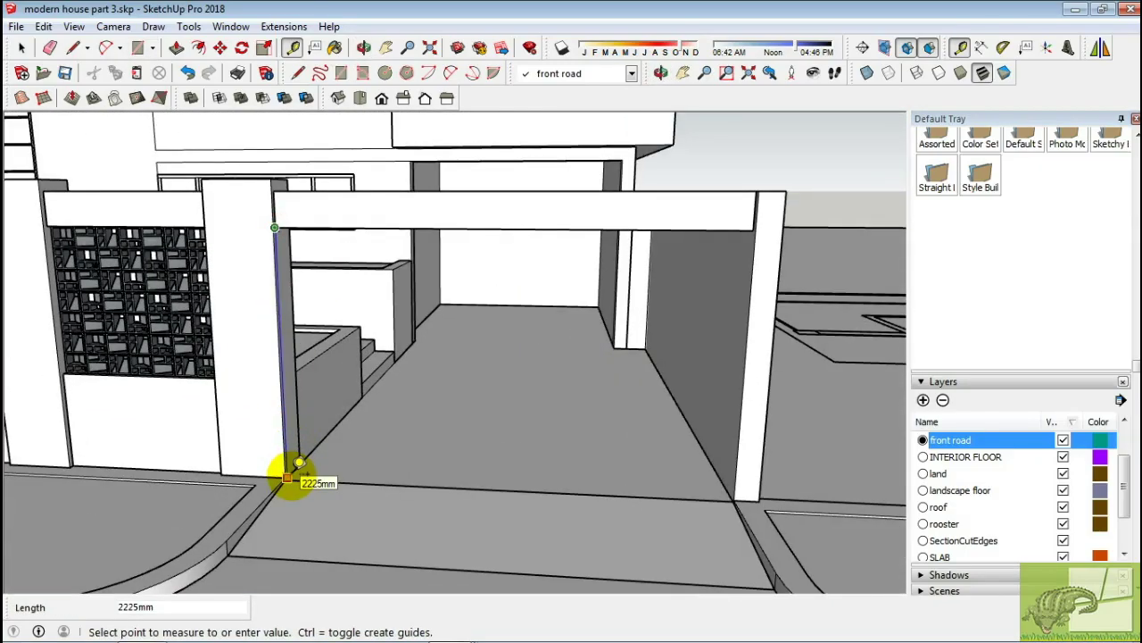
pyautogui.moveTo(297, 464); pyautogui.dragTo(331, 414, button='middle')
pyautogui.press('space')
pyautogui.scroll(2, 286, 340)
# Draw a vertical line up the pillar face from its base to the beam
pyautogui.press('r')
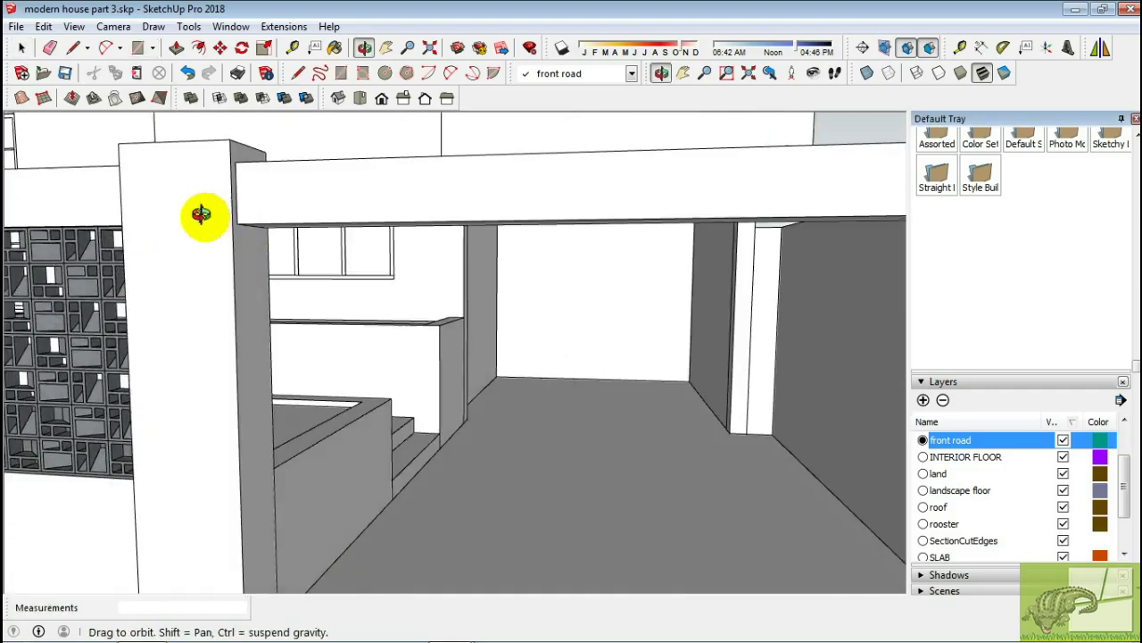
pyautogui.moveTo(200, 215); pyautogui.dragTo(217, 247, button='middle')
pyautogui.press('l')
pyautogui.scroll(1, 229, 223)
pyautogui.click(229, 223)
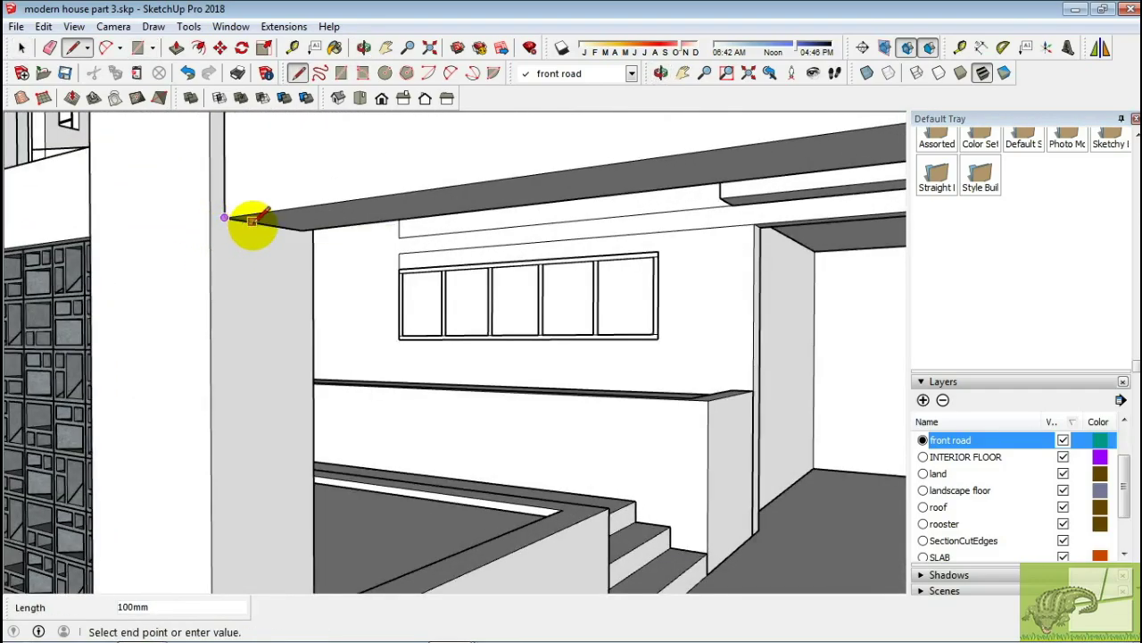
pyautogui.moveTo(251, 240); pyautogui.dragTo(268, 143, button='middle')
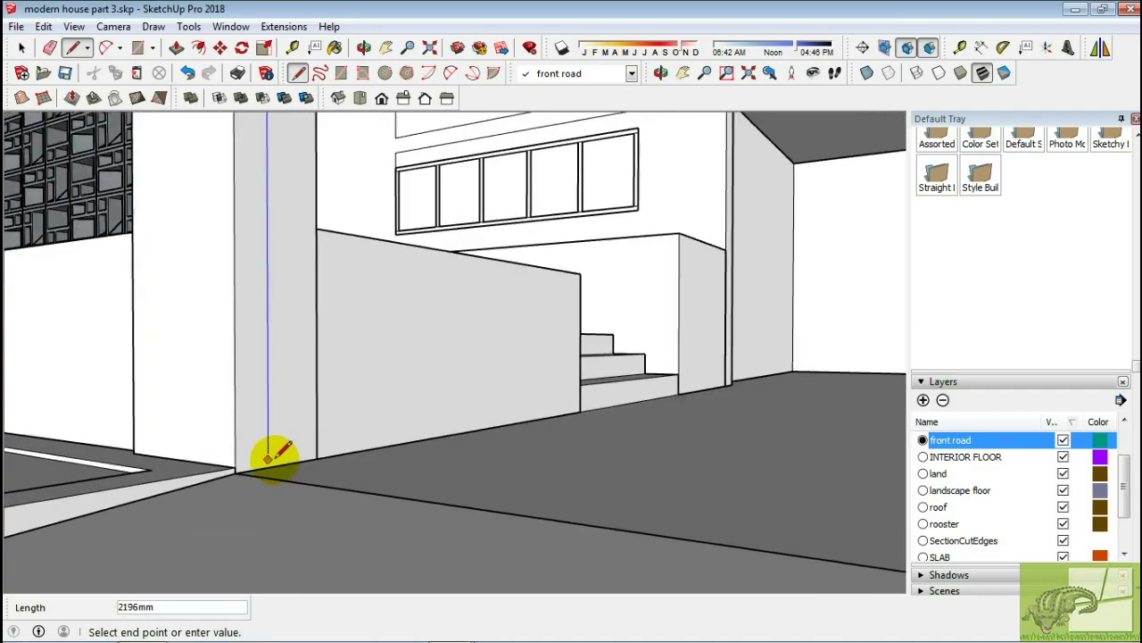
pyautogui.moveTo(248, 471)
pyautogui.mouseDown(button='middle')
pyautogui.moveTo(218, 116)
pyautogui.moveTo(255, 403)
pyautogui.moveTo(212, 546)
pyautogui.moveTo(268, 438)
pyautogui.moveTo(257, 369)
pyautogui.mouseUp(button='middle')
pyautogui.click(217, 116)
# Push the new pillar strip out 45mm
pyautogui.press('m')
pyautogui.press('l')
pyautogui.click(229, 513)
pyautogui.press('space')
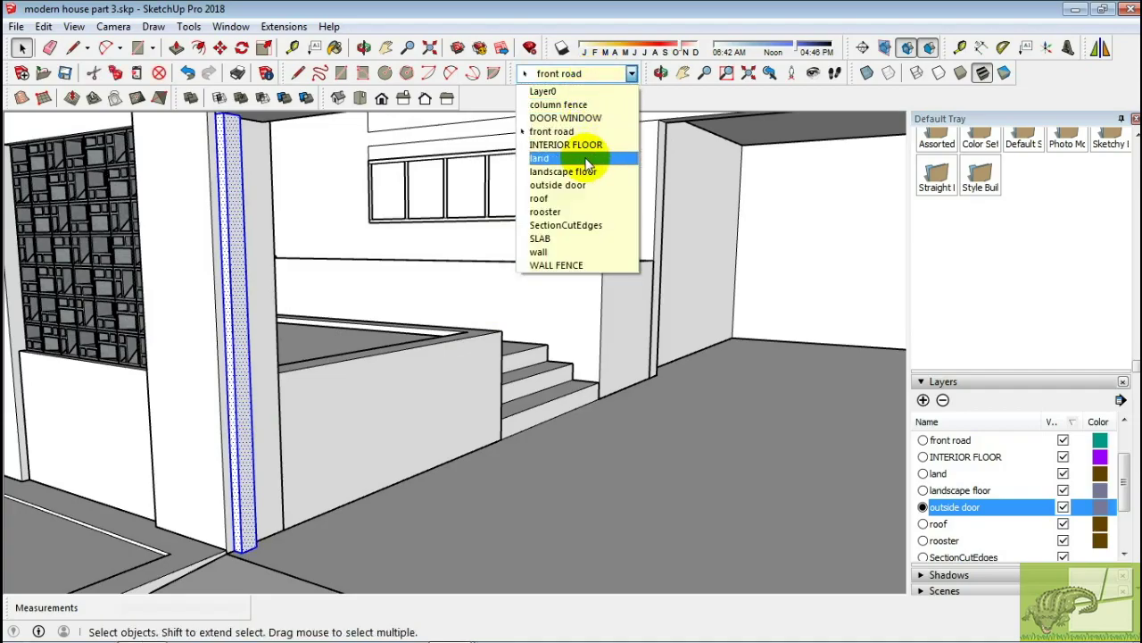
# Make the pillar strip a component
pyautogui.rightClick(233, 265)
pyautogui.click(319, 387)
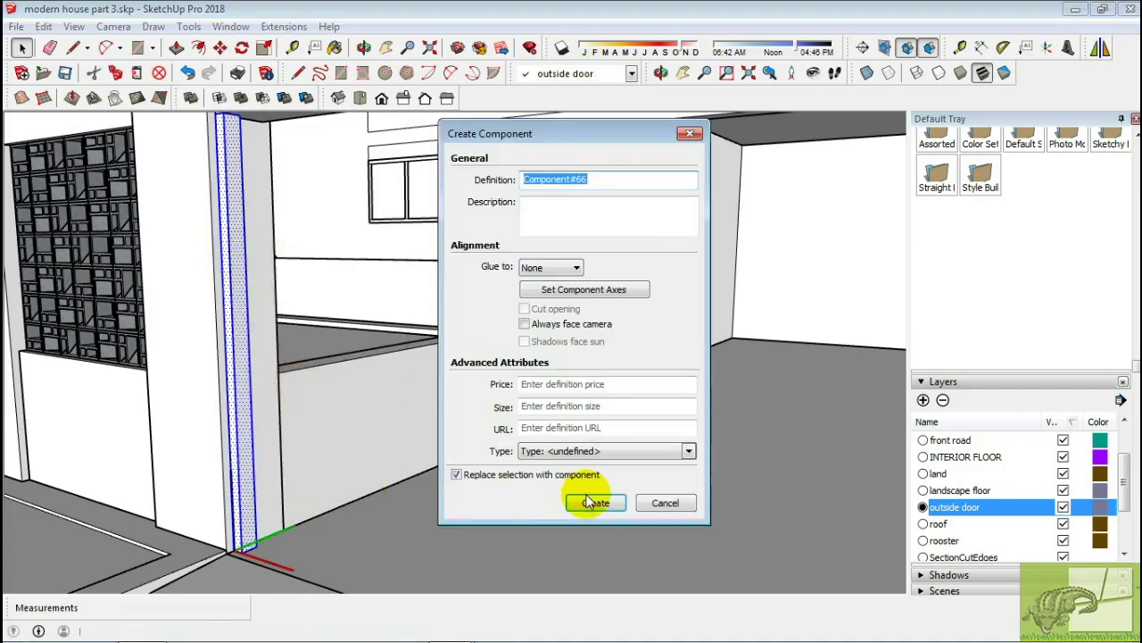
pyautogui.click(592, 428)
pyautogui.moveTo(365, 453); pyautogui.dragTo(255, 170, button='middle')
pyautogui.scroll(-3, 255, 170)
pyautogui.scroll(-3, 224, 191)
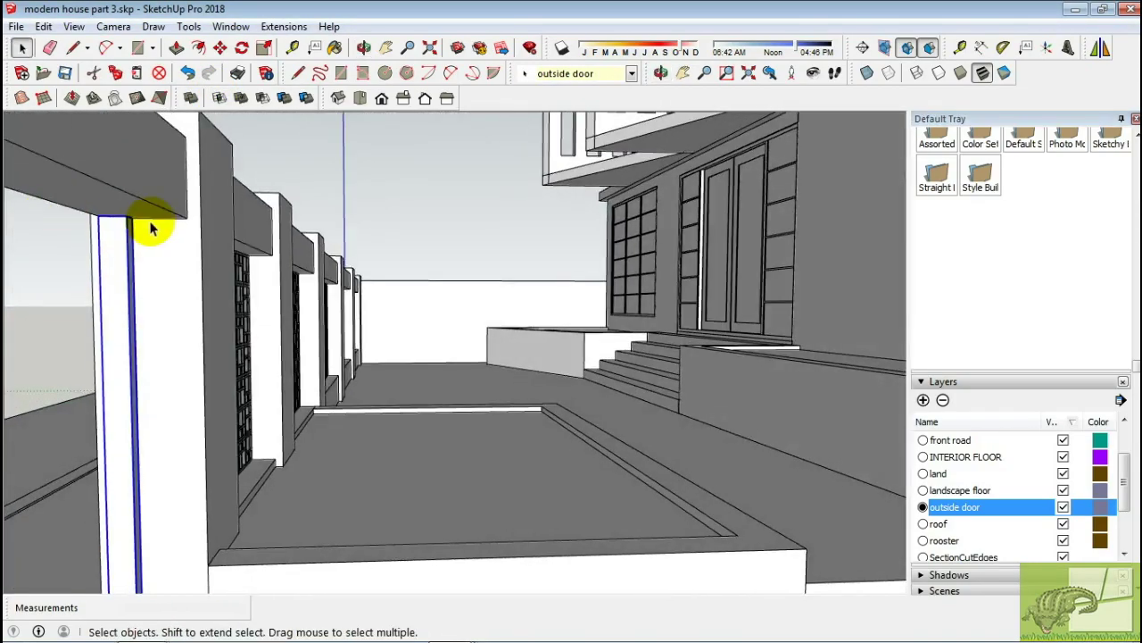
pyautogui.scroll(-2, 148, 229)
# Copy the strip 3742mm across to the opposite pillar of the garage opening
pyautogui.press('m')
pyautogui.scroll(2, 121, 222)
pyautogui.click(115, 224)
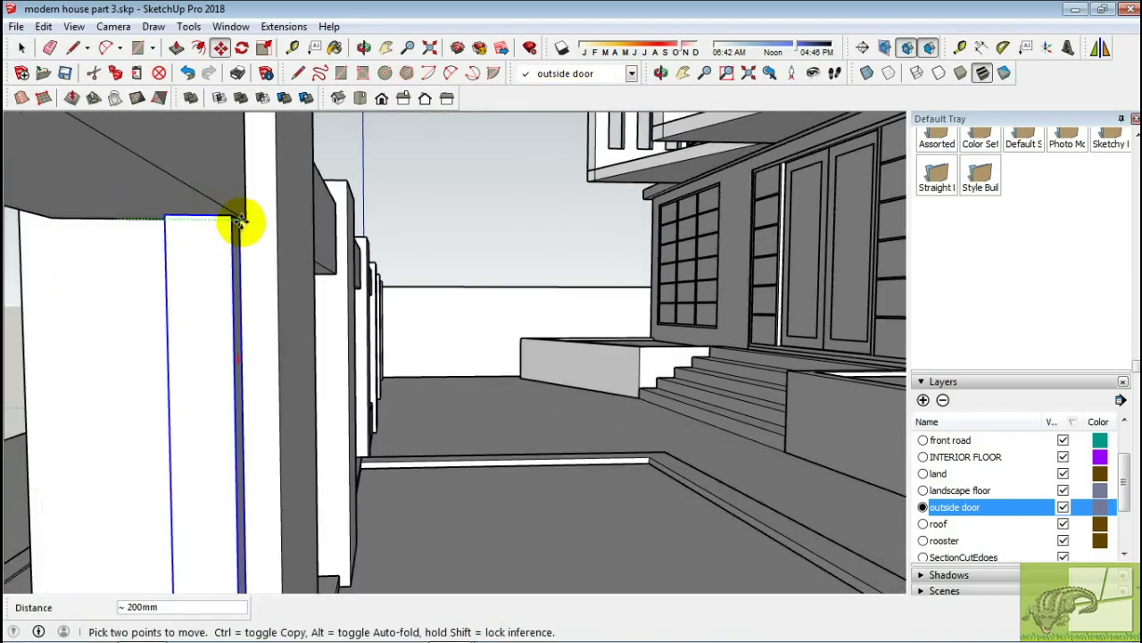
pyautogui.moveTo(245, 224)
pyautogui.mouseDown(button='middle')
pyautogui.moveTo(230, 231)
pyautogui.moveTo(467, 265)
pyautogui.moveTo(331, 269)
pyautogui.moveTo(235, 256)
pyautogui.moveTo(274, 247)
pyautogui.moveTo(56, 312)
pyautogui.moveTo(573, 277)
pyautogui.moveTo(459, 349)
pyautogui.mouseUp(button='middle')
pyautogui.scroll(3, 396, 235)
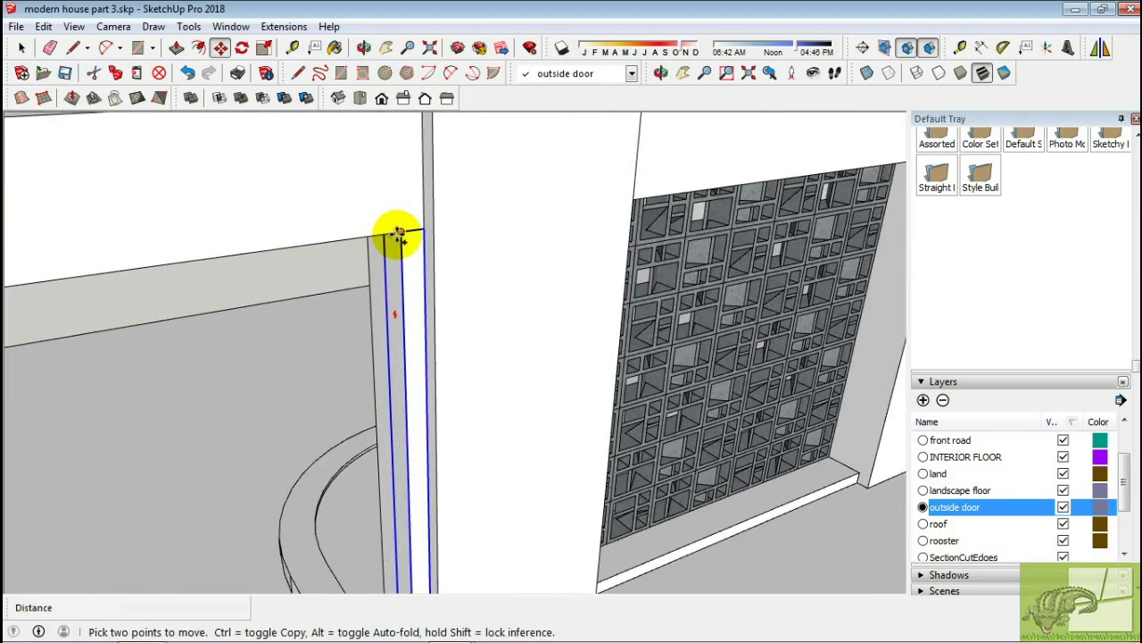
pyautogui.click(396, 235)
pyautogui.press('ctrl')
pyautogui.scroll(-3, 375, 245)
pyautogui.scroll(3, 25, 242)
pyautogui.click(138, 331)
pyautogui.scroll(3, 138, 331)
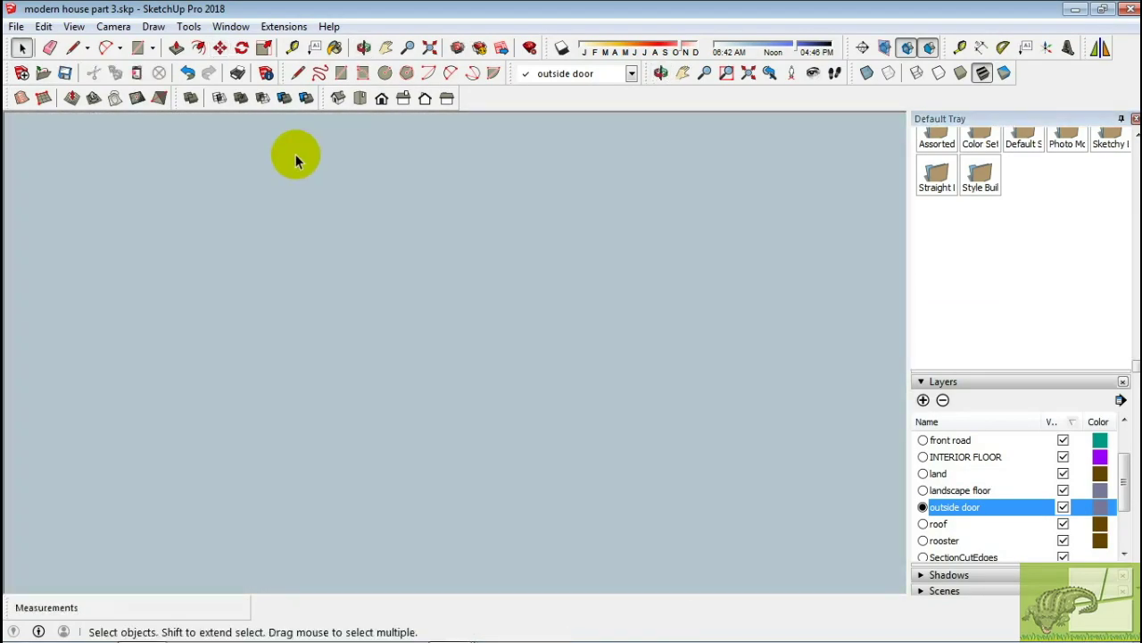
# Zoom Extents to fit the whole model in view
pyautogui.click(429, 47)
pyautogui.scroll(3, 284, 438)
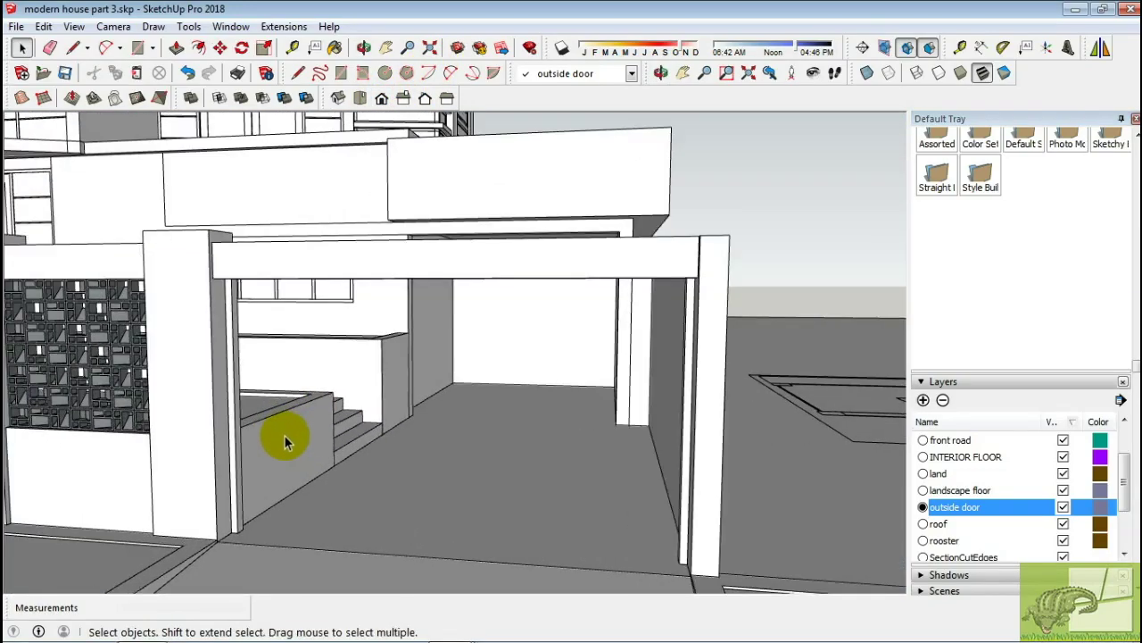
pyautogui.scroll(3, 284, 435)
pyautogui.scroll(2, 217, 543)
pyautogui.scroll(2, 217, 532)
# Draw a line across the floor between the doorway's corners
pyautogui.press('l')
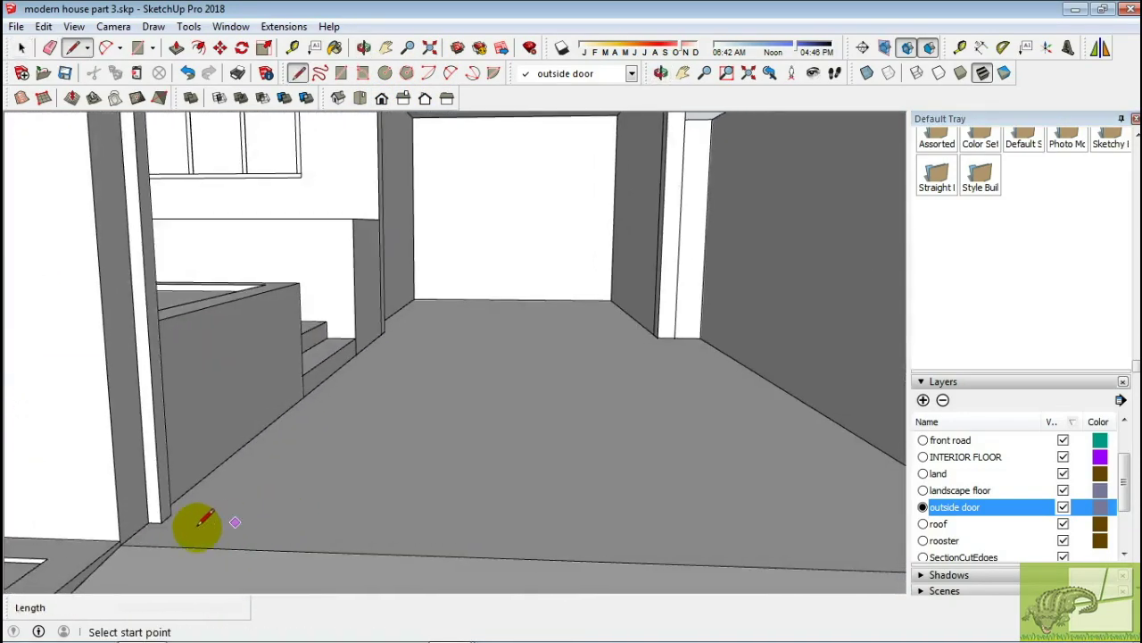
pyautogui.click(161, 522)
pyautogui.moveTo(161, 522); pyautogui.dragTo(87, 489, button='middle')
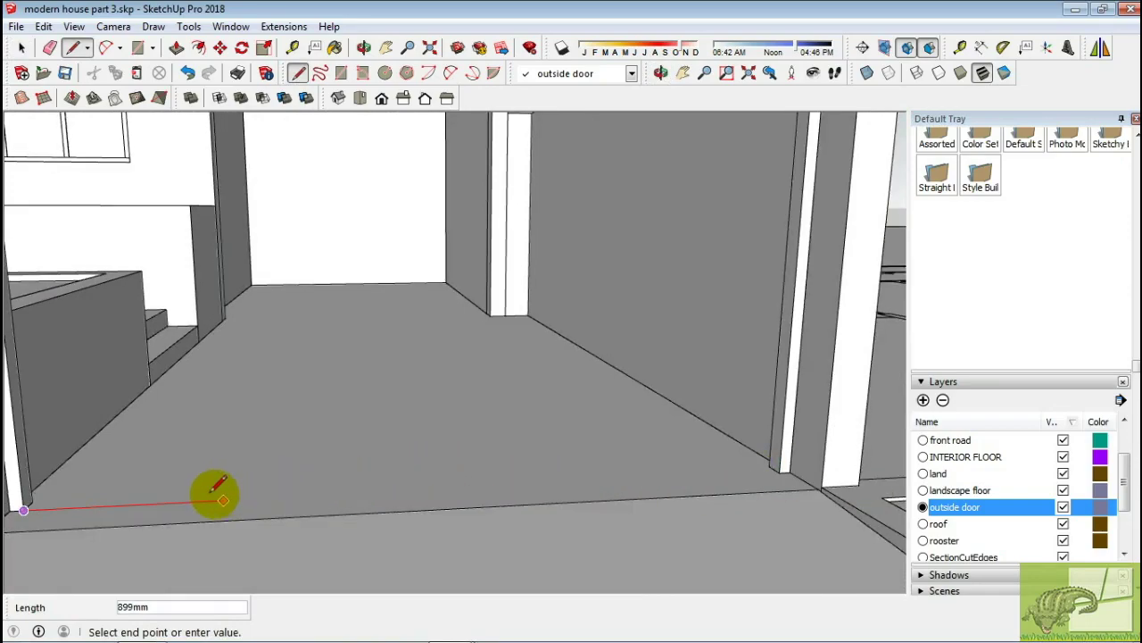
pyautogui.moveTo(195, 480); pyautogui.dragTo(185, 340, button='middle')
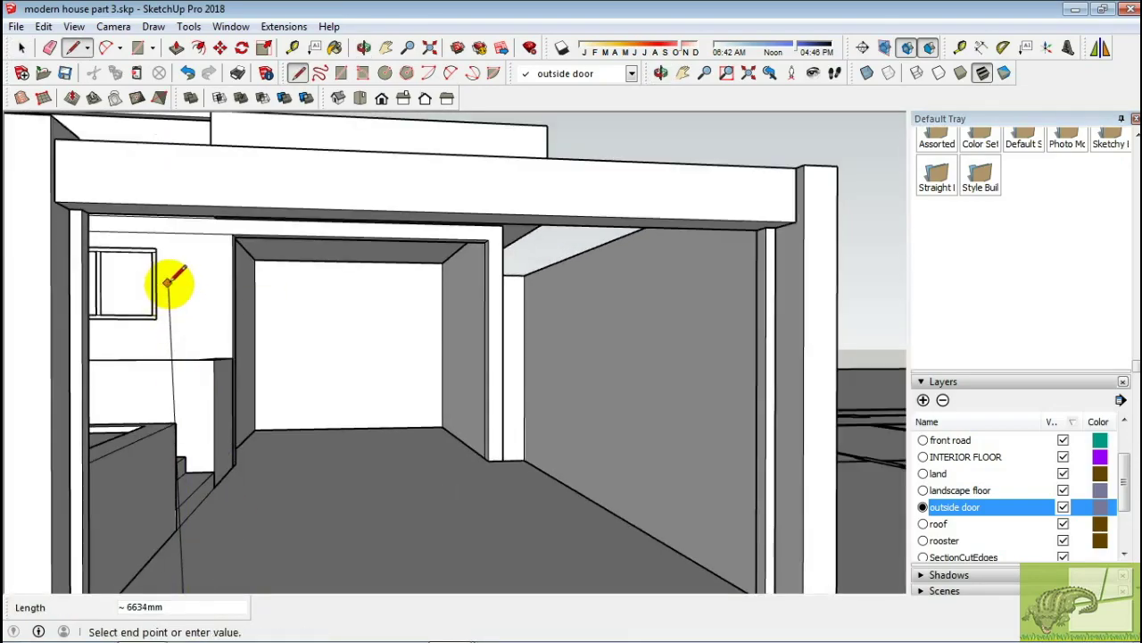
pyautogui.moveTo(188, 250)
pyautogui.mouseDown(button='middle')
pyautogui.moveTo(186, 189)
pyautogui.moveTo(165, 196)
pyautogui.moveTo(128, 265)
pyautogui.moveTo(166, 318)
pyautogui.moveTo(115, 472)
pyautogui.moveTo(211, 449)
pyautogui.moveTo(232, 419)
pyautogui.mouseUp(button='middle')
pyautogui.click(115, 472)
pyautogui.press('space')
# Make the door panel a component
pyautogui.moveTo(285, 449); pyautogui.dragTo(327, 413, button='middle')
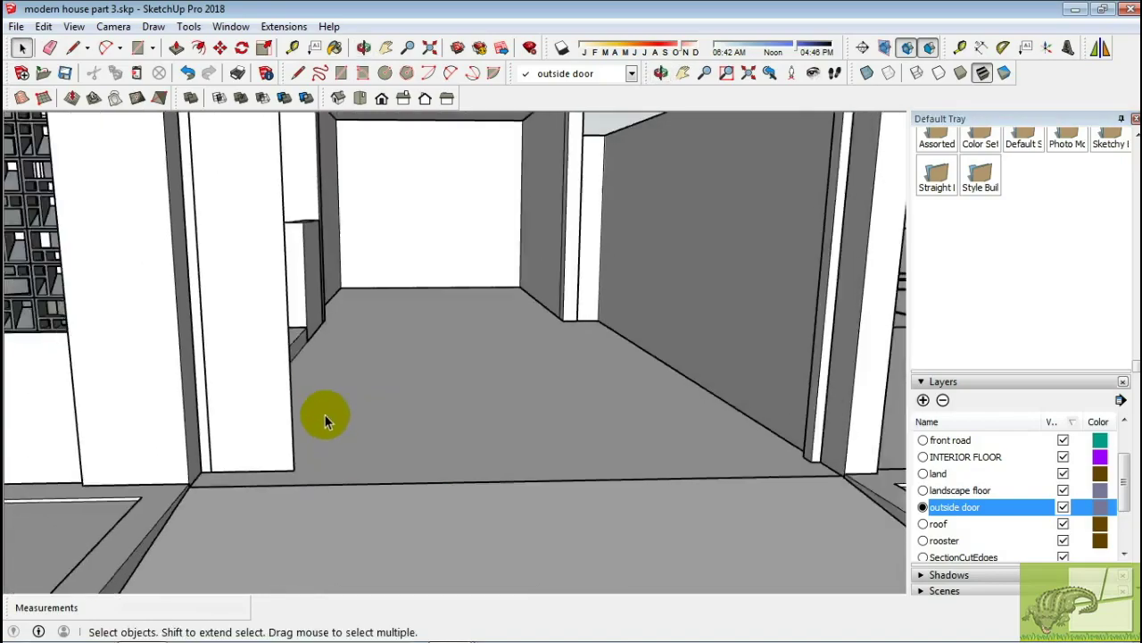
pyautogui.rightClick(294, 384)
pyautogui.click(339, 515)
pyautogui.click(592, 503)
pyautogui.moveTo(452, 449)
pyautogui.mouseDown(button='middle')
pyautogui.moveTo(530, 454)
pyautogui.moveTo(566, 497)
pyautogui.moveTo(472, 467)
pyautogui.mouseUp(button='middle')
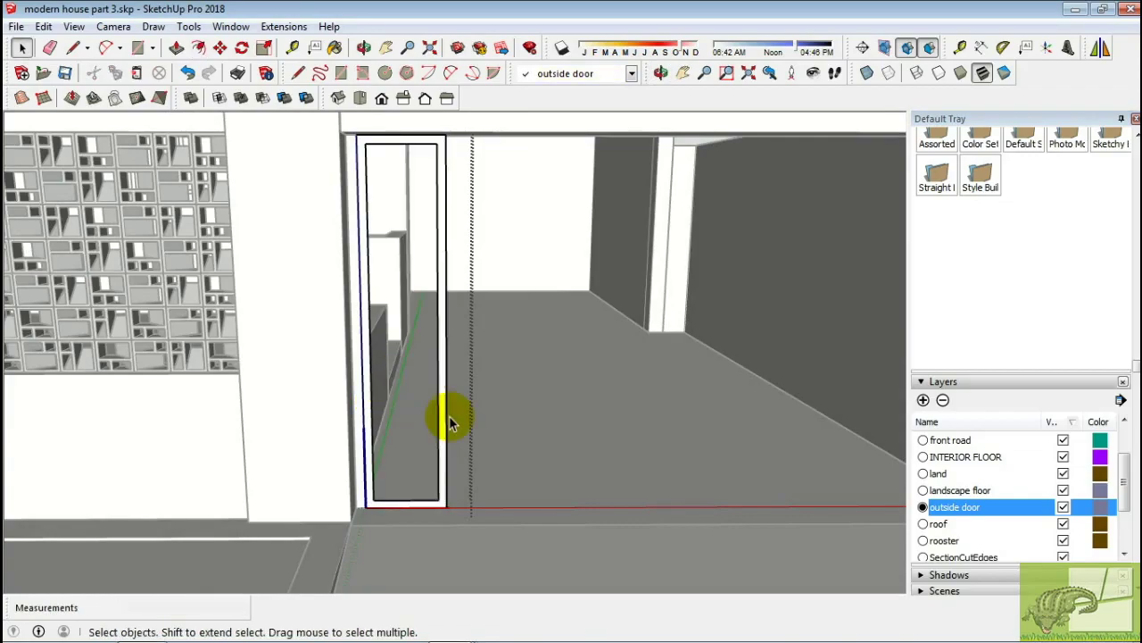
pyautogui.moveTo(451, 424)
pyautogui.mouseDown(button='middle')
pyautogui.moveTo(300, 503)
pyautogui.moveTo(530, 446)
pyautogui.mouseUp(button='middle')
# Push/Pull the door frame's inner jamb faces by 5 to form a stop
pyautogui.press('p')
pyautogui.click(428, 502)
pyautogui.moveTo(428, 503)
pyautogui.mouseDown(button='middle')
pyautogui.moveTo(345, 426)
pyautogui.moveTo(232, 467)
pyautogui.moveTo(543, 477)
pyautogui.moveTo(474, 491)
pyautogui.moveTo(355, 432)
pyautogui.mouseUp(button='middle')
pyautogui.press('m')
pyautogui.press('t')
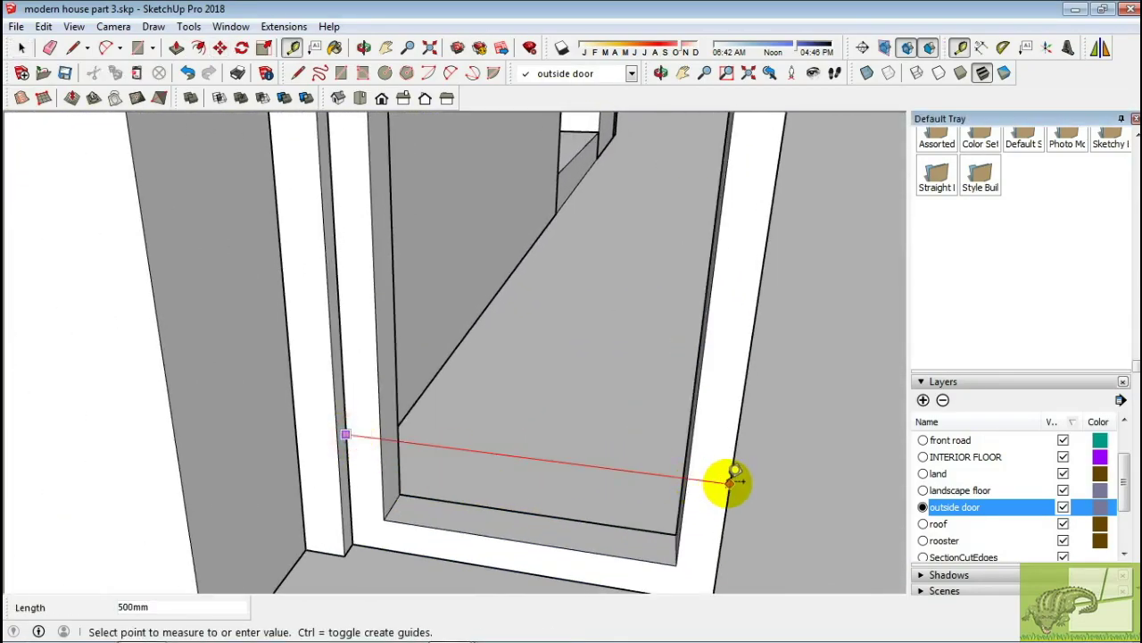
pyautogui.press('p')
pyautogui.write('5')
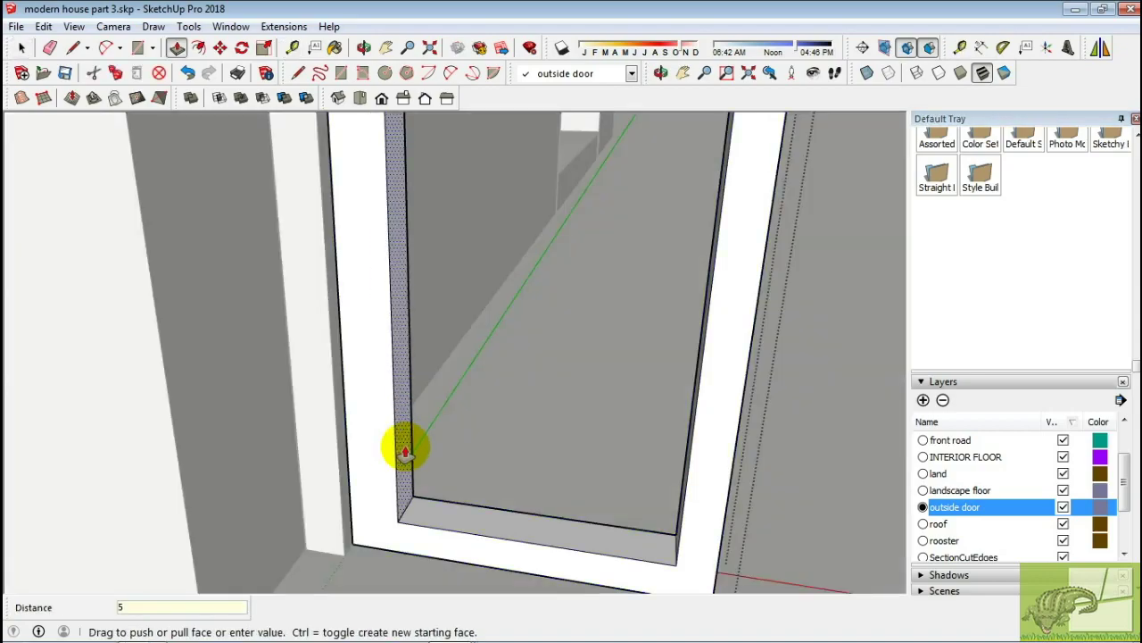
pyautogui.press('Return')
pyautogui.moveTo(404, 452)
pyautogui.mouseDown(button='middle')
pyautogui.moveTo(684, 474)
pyautogui.moveTo(684, 458)
pyautogui.moveTo(631, 523)
pyautogui.moveTo(641, 464)
pyautogui.moveTo(395, 472)
pyautogui.moveTo(434, 464)
pyautogui.mouseUp(button='middle')
pyautogui.click(641, 464)
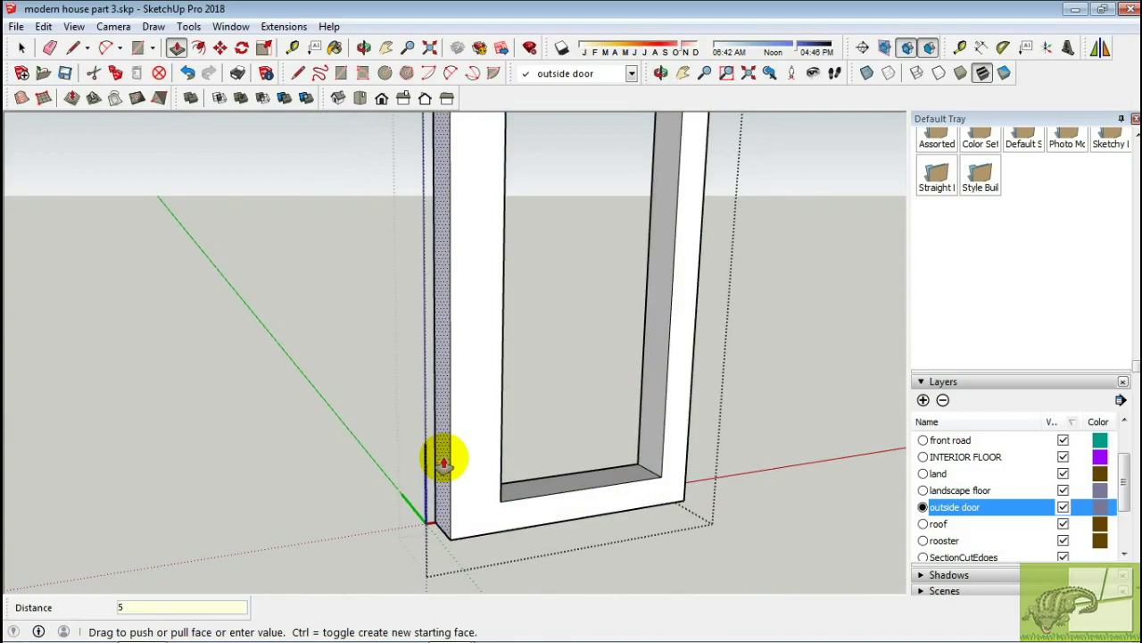
pyautogui.scroll(-3, 443, 462)
pyautogui.press('space')
pyautogui.scroll(5, 444, 464)
pyautogui.scroll(2, 444, 469)
# Open the door frame group and Push/Pull its faces 50mm for depth
pyautogui.scroll(2, 447, 480)
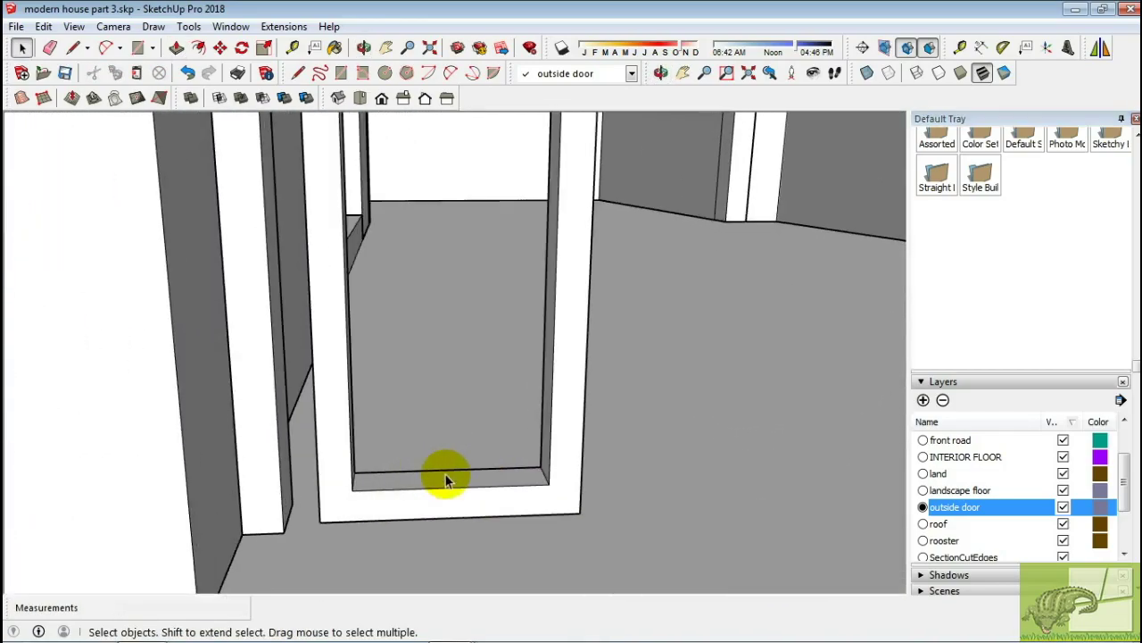
pyautogui.doubleClick(446, 479)
pyautogui.write('p0')
pyautogui.press('Return')
pyautogui.moveTo(446, 466)
pyautogui.mouseDown(button='middle')
pyautogui.moveTo(444, 438)
pyautogui.moveTo(485, 395)
pyautogui.moveTo(508, 433)
pyautogui.moveTo(509, 344)
pyautogui.moveTo(503, 472)
pyautogui.mouseUp(button='middle')
pyautogui.click(508, 343)
pyautogui.click(509, 346)
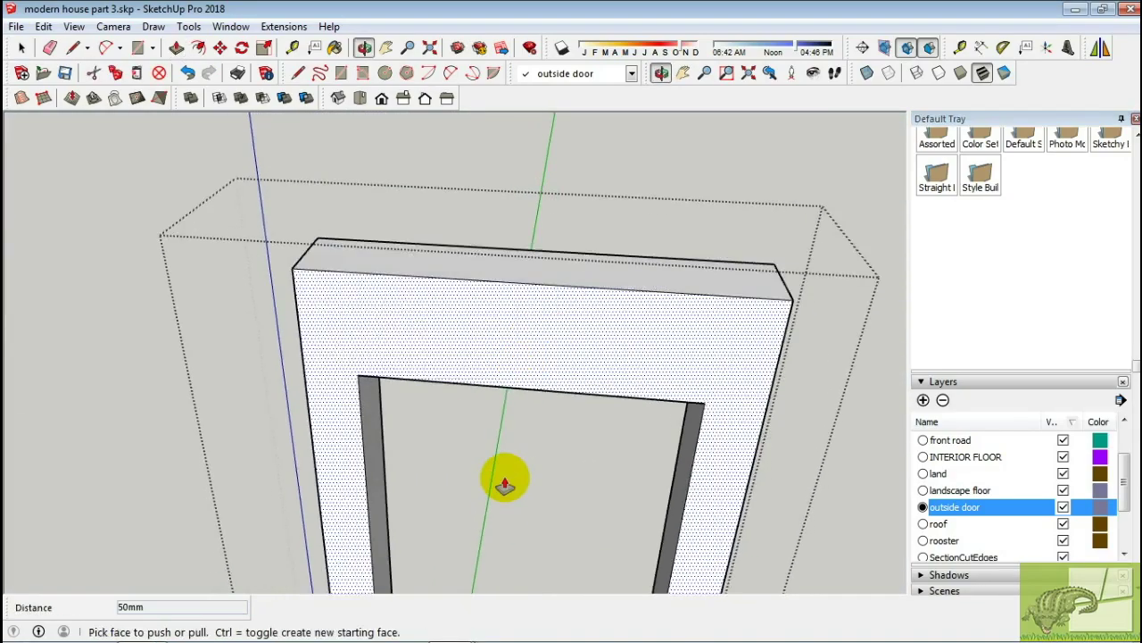
pyautogui.click(518, 285)
pyautogui.click(518, 293)
pyautogui.moveTo(518, 293); pyautogui.dragTo(516, 435, button='middle')
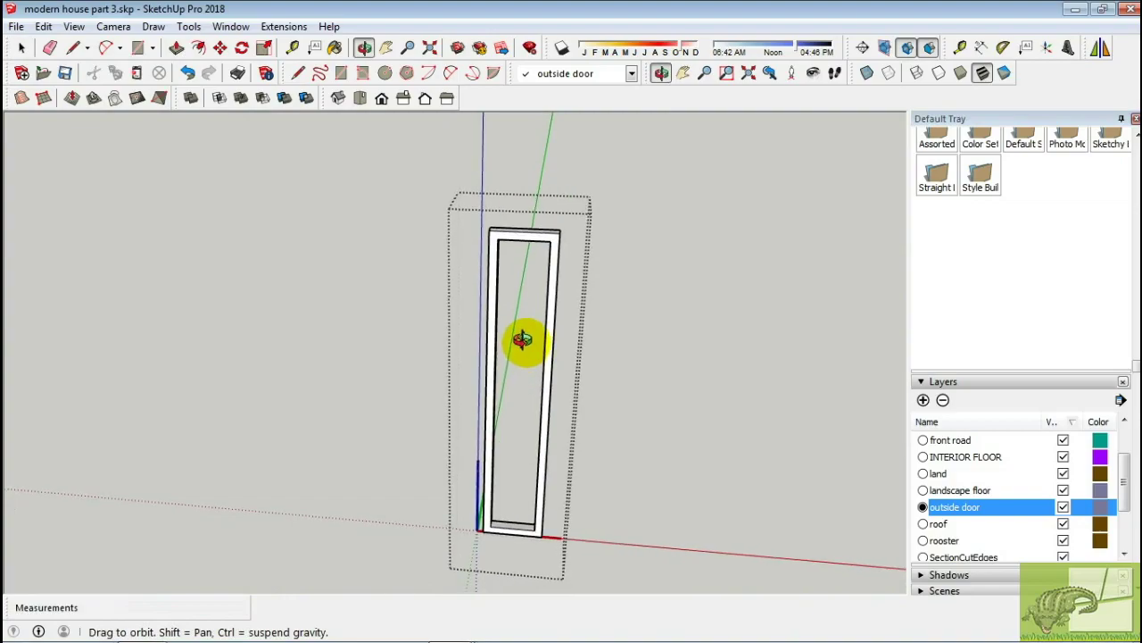
# Measure the opening height from the overhead beam down to the floor
pyautogui.scroll(5, 520, 347)
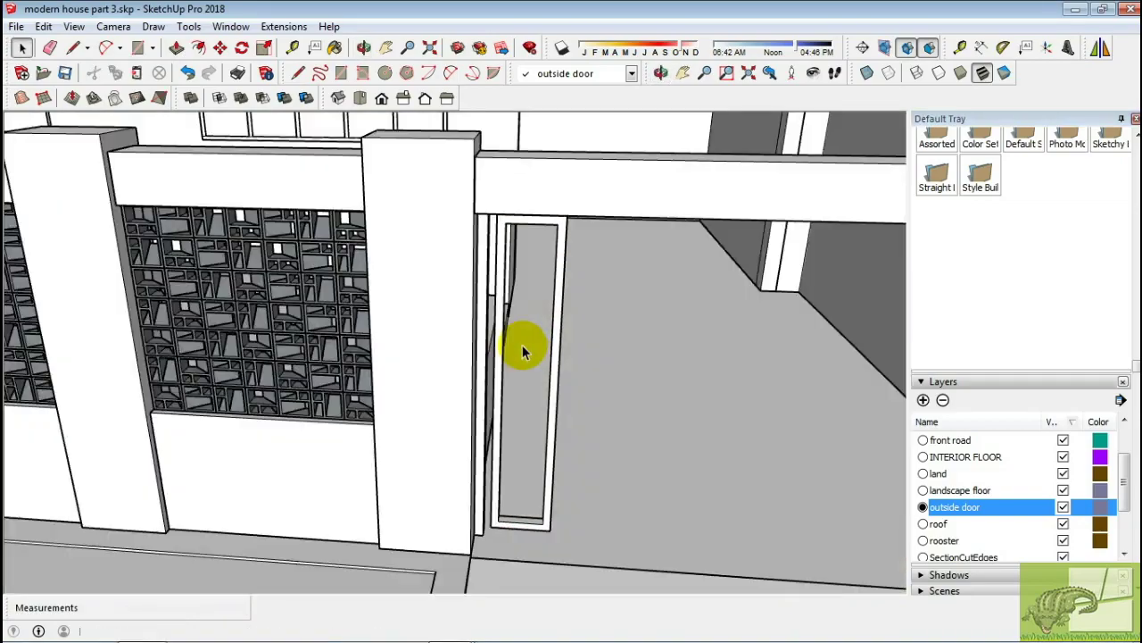
pyautogui.moveTo(521, 349)
pyautogui.keyDown('shift'); pyautogui.mouseDown(button='middle')
pyautogui.moveTo(530, 268)
pyautogui.moveTo(510, 339)
pyautogui.moveTo(522, 281)
pyautogui.moveTo(518, 324)
pyautogui.mouseUp(button='middle'); pyautogui.keyUp('shift')
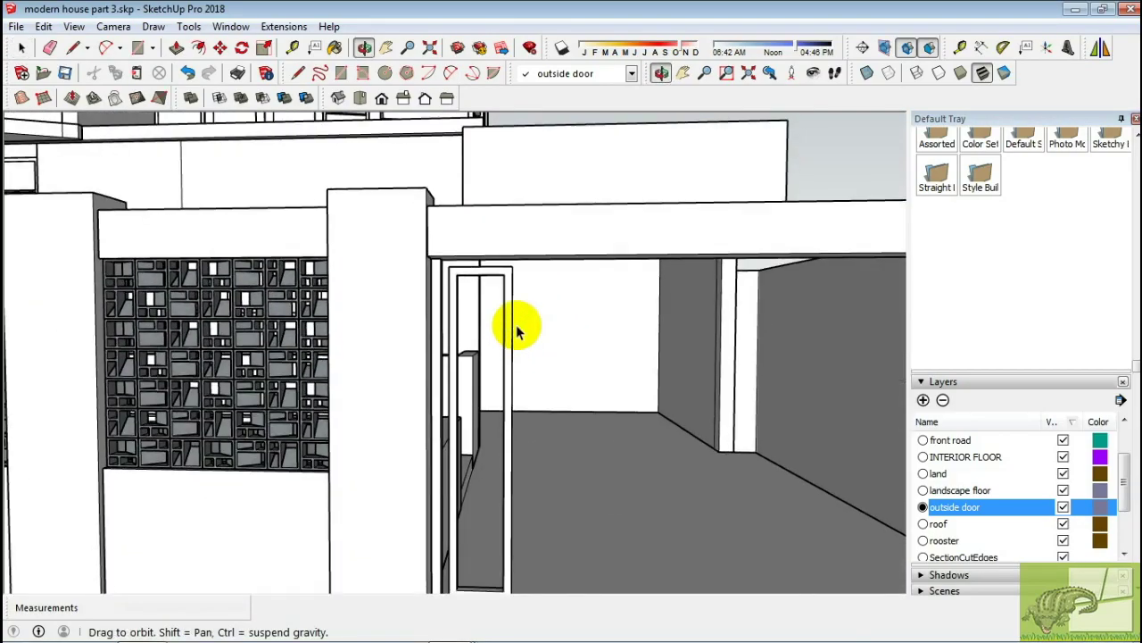
pyautogui.scroll(-1, 517, 324)
pyautogui.press('t')
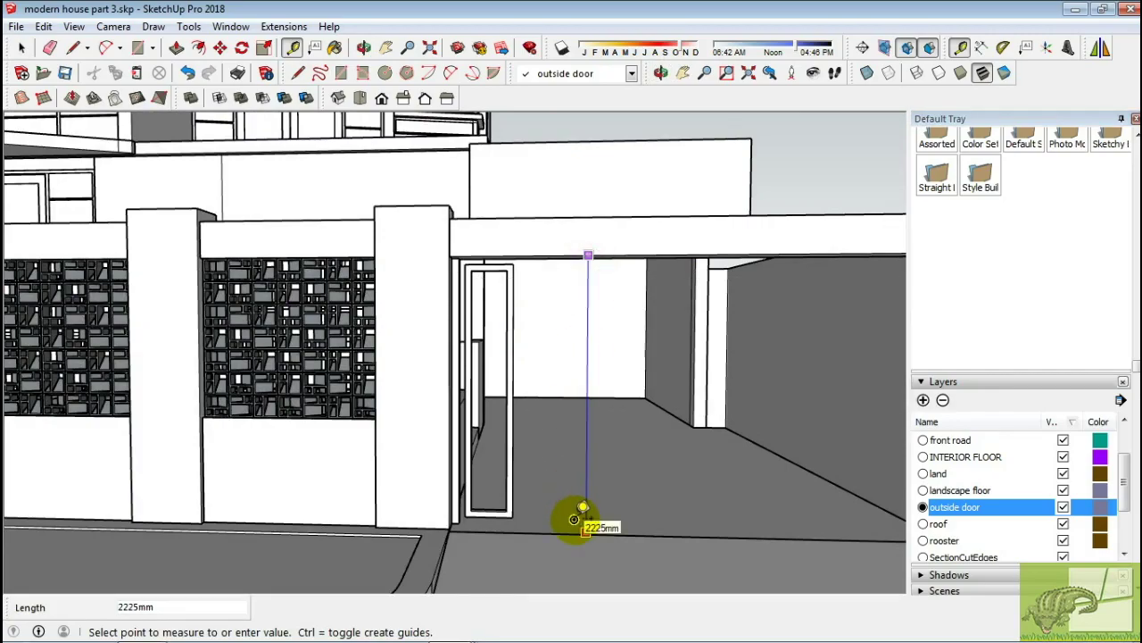
pyautogui.moveTo(578, 515)
pyautogui.mouseDown(button='middle')
pyautogui.moveTo(472, 509)
pyautogui.moveTo(485, 319)
pyautogui.moveTo(395, 255)
pyautogui.moveTo(389, 190)
pyautogui.mouseUp(button='middle')
pyautogui.scroll(2, 438, 526)
pyautogui.scroll(-2, 474, 306)
pyautogui.press('space')
# Pull the frame's top face up 50mm toward the overhead beam
pyautogui.press('p')
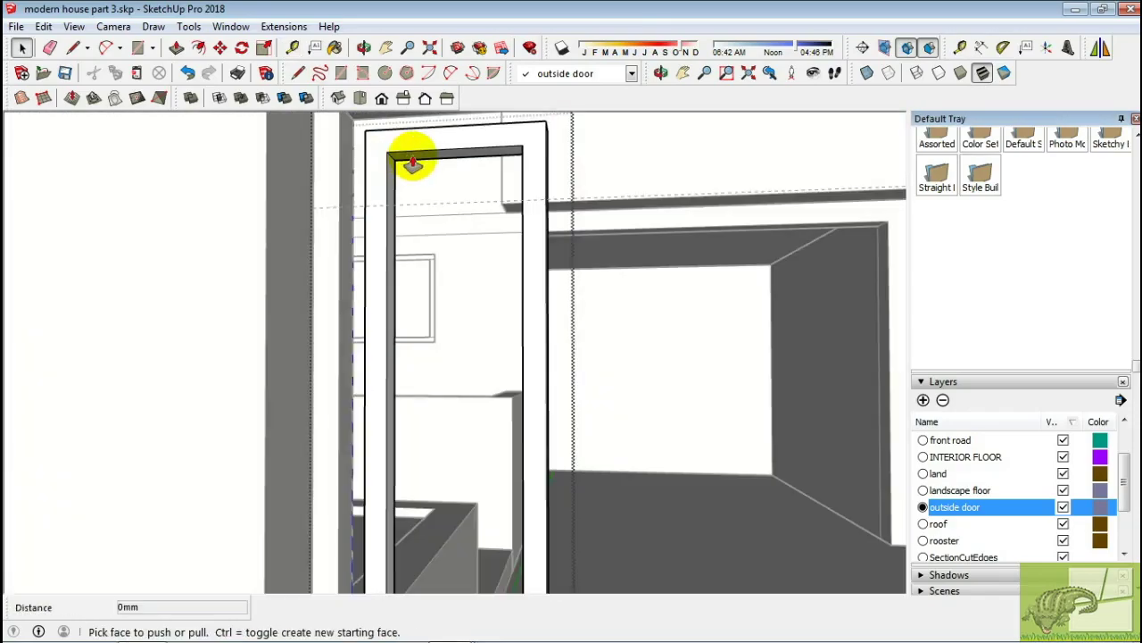
pyautogui.scroll(1, 365, 207)
pyautogui.scroll(1, 411, 204)
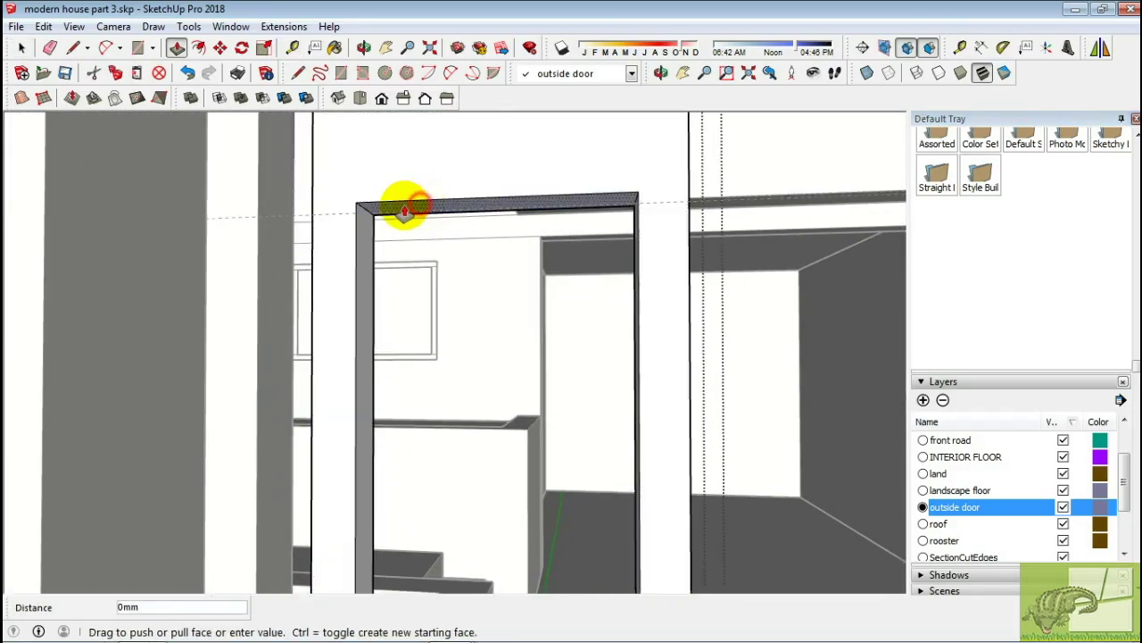
pyautogui.click(337, 217)
pyautogui.moveTo(338, 217); pyautogui.dragTo(432, 225, button='middle')
pyautogui.write('0')
pyautogui.press('Return')
pyautogui.moveTo(428, 264); pyautogui.dragTo(477, 238, button='middle')
pyautogui.press('space')
pyautogui.scroll(-2, 587, 326)
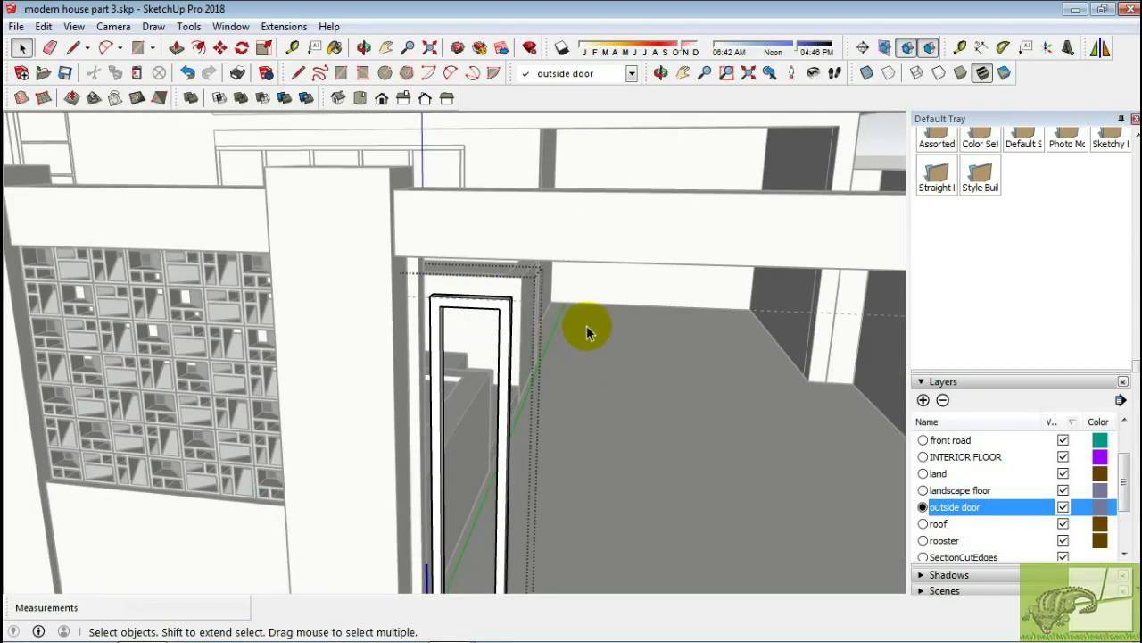
pyautogui.scroll(-2, 625, 312)
pyautogui.scroll(-2, 624, 311)
pyautogui.scroll(2, 625, 354)
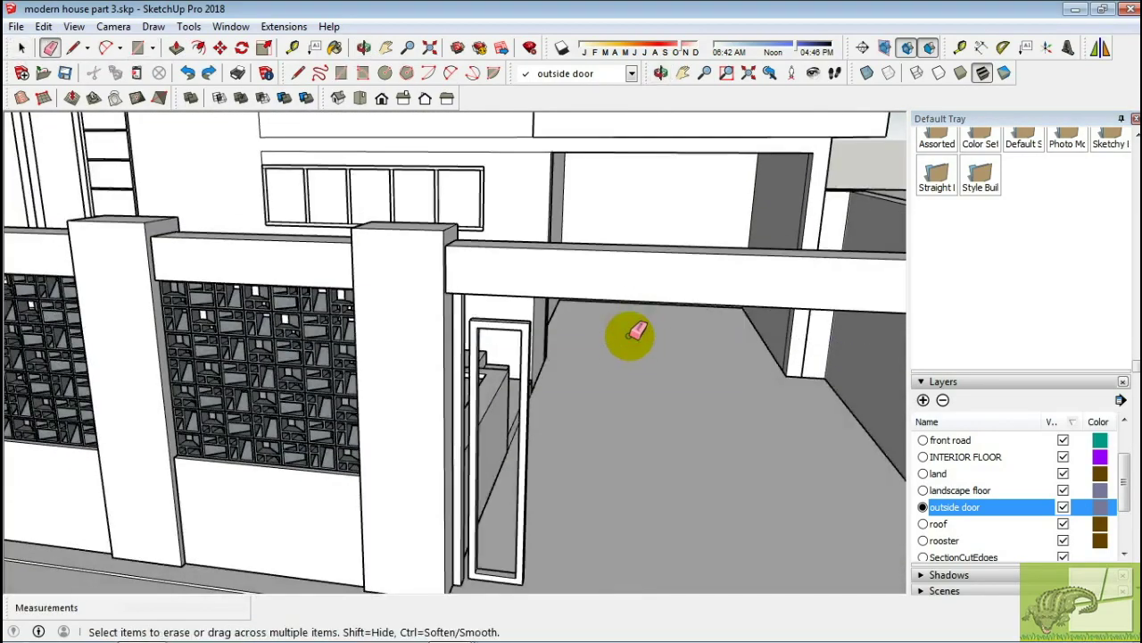
# Draw a 130 x 1950 mm slat rectangle in the gate opening
pyautogui.scroll(-2, 625, 348)
pyautogui.scroll(3, 580, 393)
pyautogui.moveTo(544, 426)
pyautogui.mouseDown(button='middle')
pyautogui.moveTo(545, 443)
pyautogui.moveTo(497, 472)
pyautogui.moveTo(520, 177)
pyautogui.mouseUp(button='middle')
pyautogui.scroll(2, 509, 428)
pyautogui.click(507, 431)
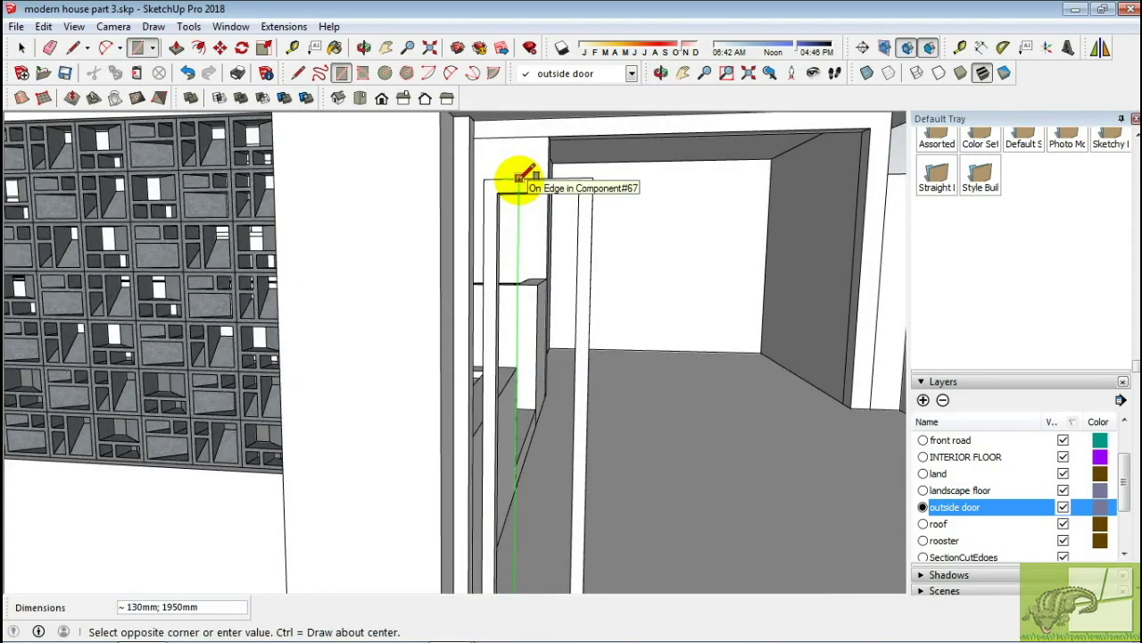
pyautogui.click(519, 176)
# Extrude the rectangle 30 mm into a solid slat and make it a component
pyautogui.press('space')
pyautogui.moveTo(543, 280)
pyautogui.mouseDown(button='middle')
pyautogui.moveTo(250, 373)
pyautogui.moveTo(97, 365)
pyautogui.moveTo(345, 242)
pyautogui.moveTo(526, 465)
pyautogui.mouseUp(button='middle')
pyautogui.press('p')
pyautogui.click(97, 366)
pyautogui.press('Return')
pyautogui.press('space')
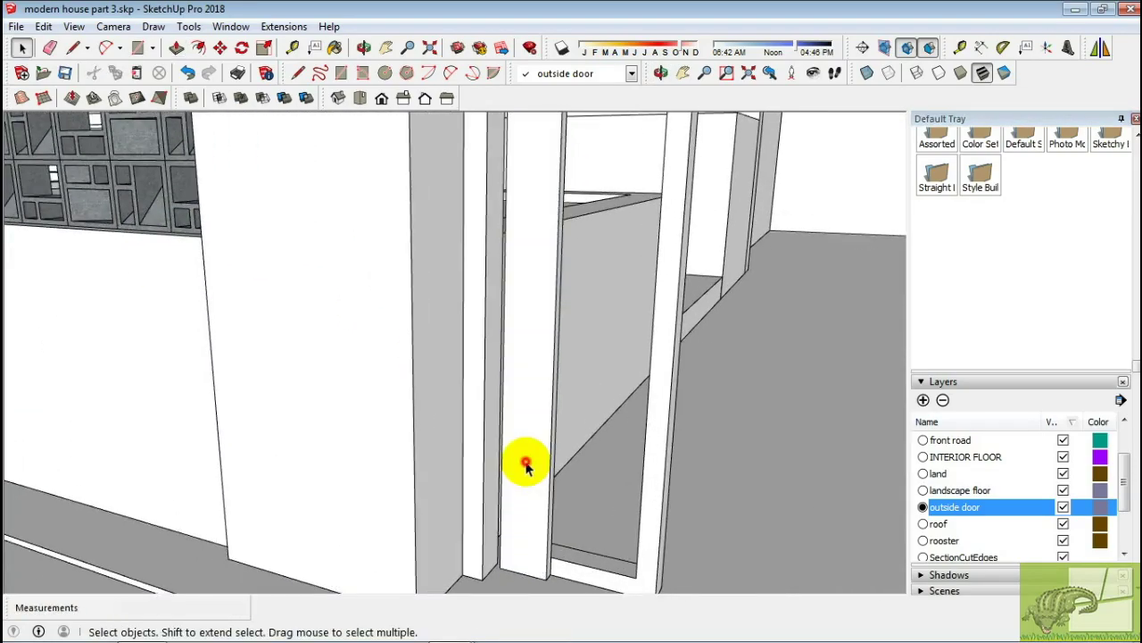
pyautogui.click(598, 320)
pyautogui.click(594, 431)
# Edit the slat component and extend its bottom down about 50 mm
pyautogui.moveTo(594, 431)
pyautogui.mouseDown(button='middle')
pyautogui.moveTo(517, 482)
pyautogui.moveTo(656, 480)
pyautogui.moveTo(637, 467)
pyautogui.moveTo(561, 484)
pyautogui.moveTo(556, 530)
pyautogui.moveTo(452, 480)
pyautogui.mouseUp(button='middle')
pyautogui.press('m')
pyautogui.press('space')
pyautogui.scroll(3, 451, 480)
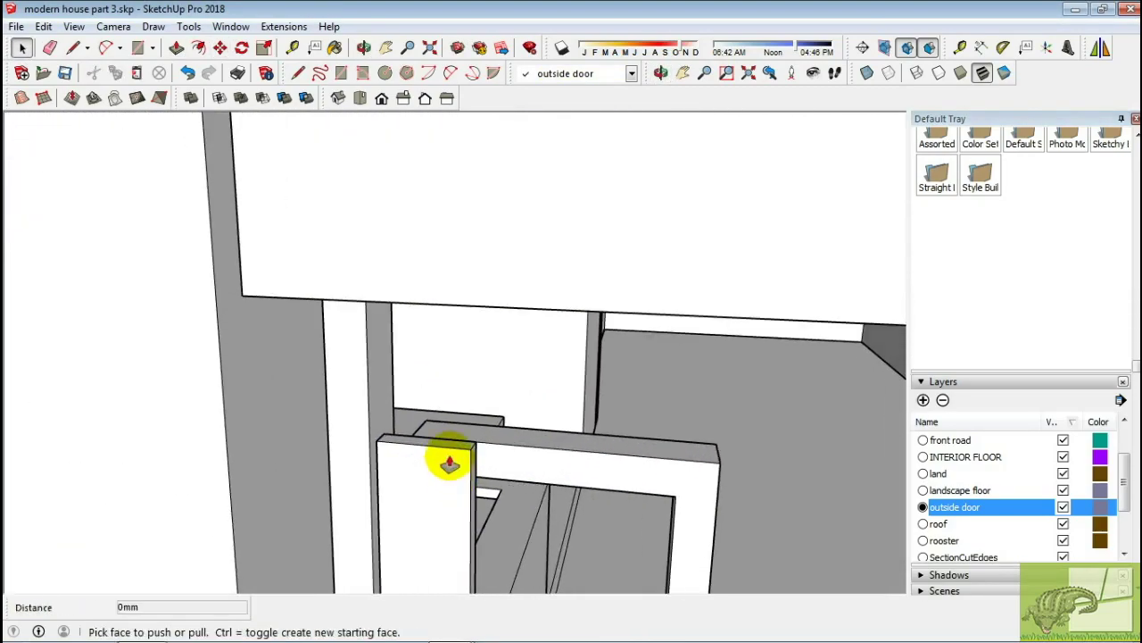
pyautogui.doubleClick(452, 480)
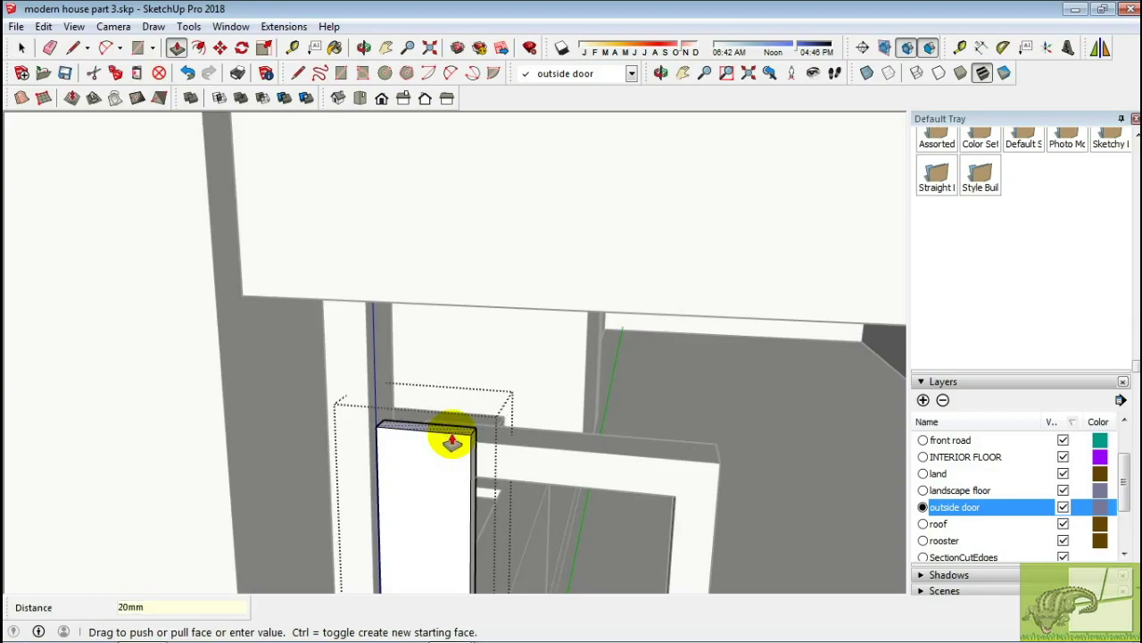
pyautogui.press('space')
pyautogui.moveTo(452, 443)
pyautogui.mouseDown(button='middle')
pyautogui.moveTo(470, 461)
pyautogui.moveTo(462, 306)
pyautogui.mouseUp(button='middle')
pyautogui.moveTo(508, 446); pyautogui.dragTo(114, 412, button='middle')
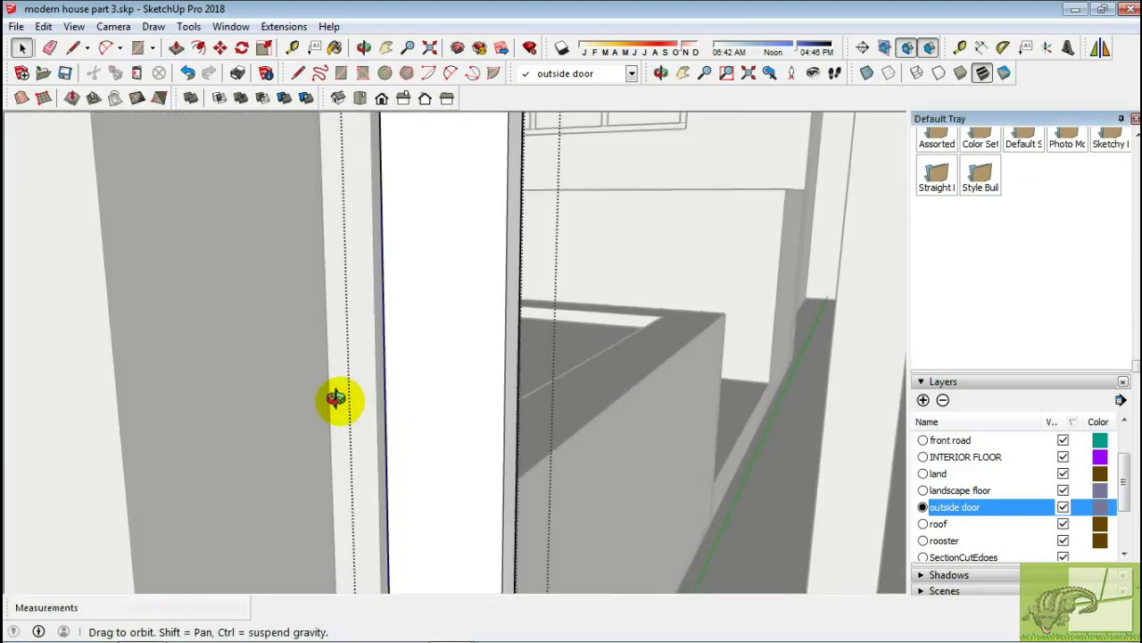
pyautogui.scroll(3, 134, 406)
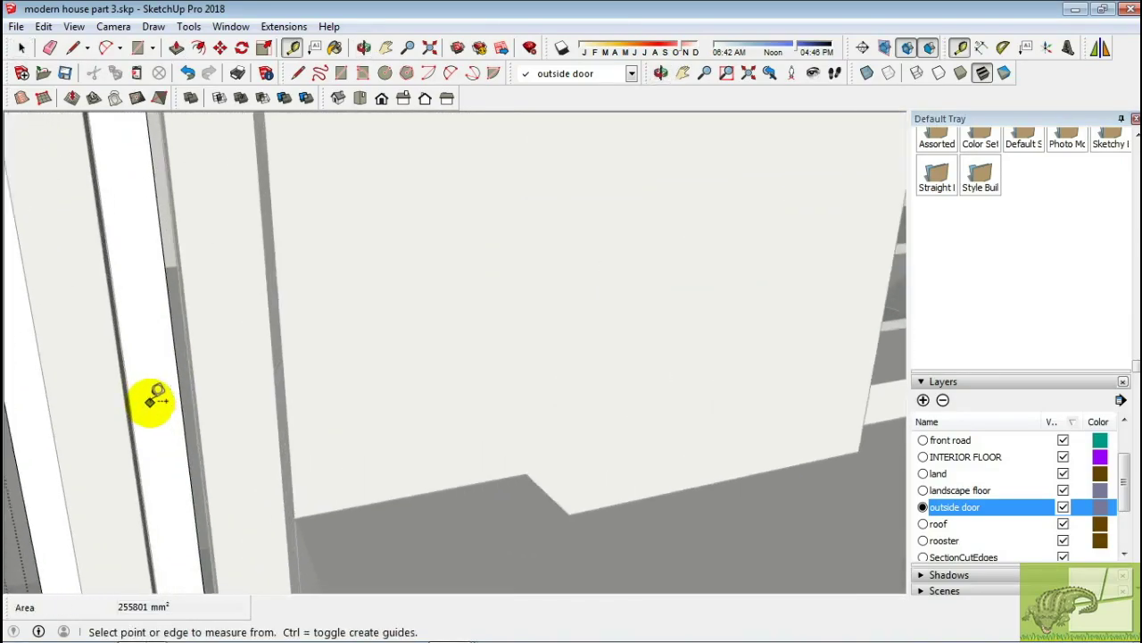
pyautogui.moveTo(173, 390)
pyautogui.mouseDown(button='middle')
pyautogui.moveTo(234, 402)
pyautogui.moveTo(411, 357)
pyautogui.moveTo(671, 454)
pyautogui.moveTo(663, 324)
pyautogui.moveTo(438, 296)
pyautogui.moveTo(504, 316)
pyautogui.moveTo(134, 284)
pyautogui.mouseUp(button='middle')
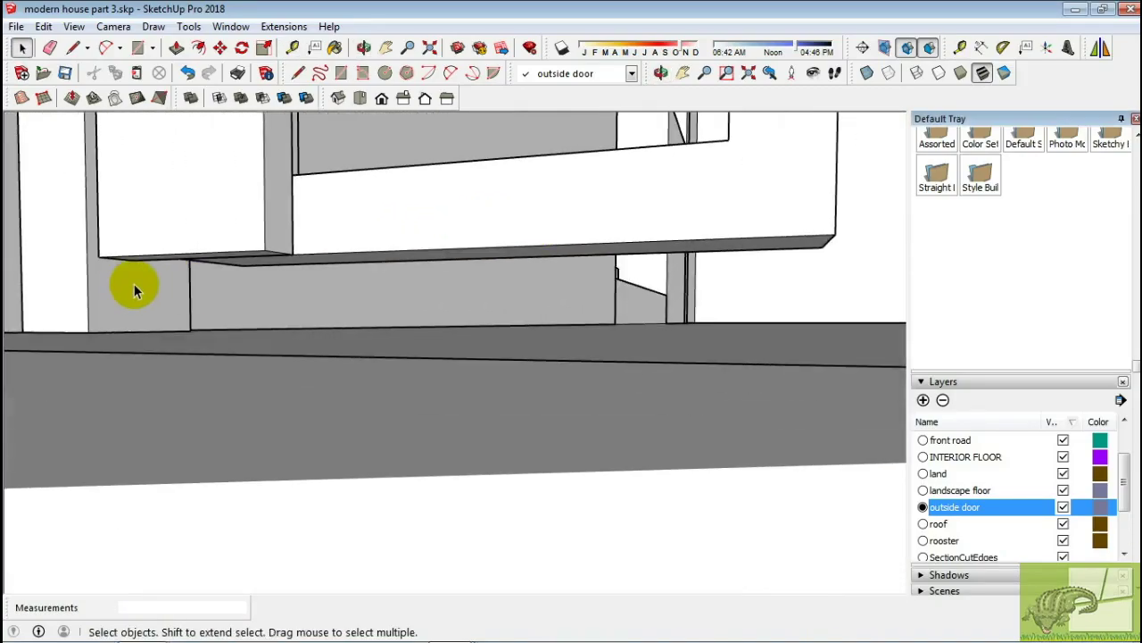
pyautogui.scroll(-2, 133, 284)
pyautogui.moveTo(278, 250); pyautogui.dragTo(332, 457)
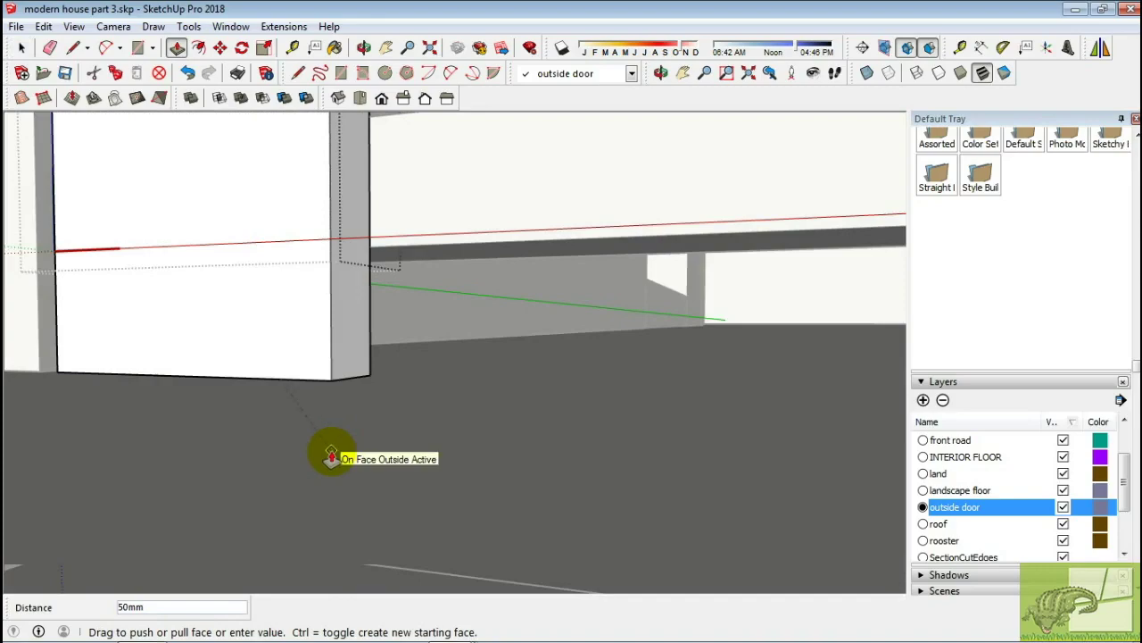
pyautogui.moveTo(382, 300)
pyautogui.mouseDown(button='middle')
pyautogui.moveTo(592, 365)
pyautogui.moveTo(671, 432)
pyautogui.mouseUp(button='middle')
# Copy the slat beside itself and array it 2x into a row of slats
pyautogui.press('t')
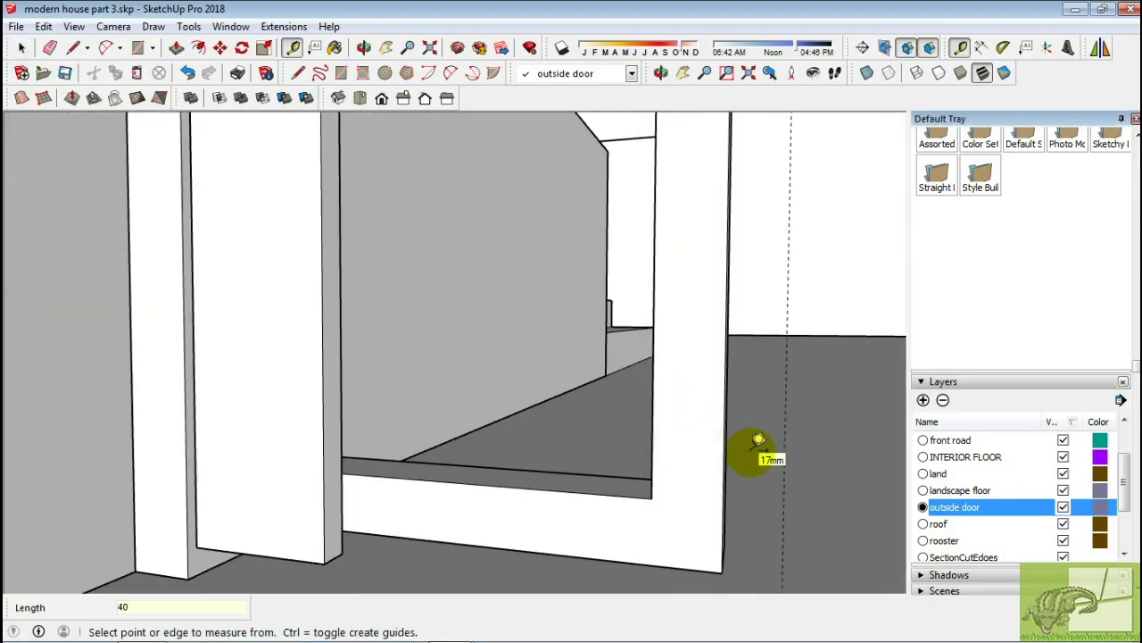
pyautogui.scroll(-3, 757, 439)
pyautogui.press('space')
pyautogui.click(518, 485)
pyautogui.press('m')
pyautogui.press('ctrl')
pyautogui.click(523, 515)
pyautogui.write('2')
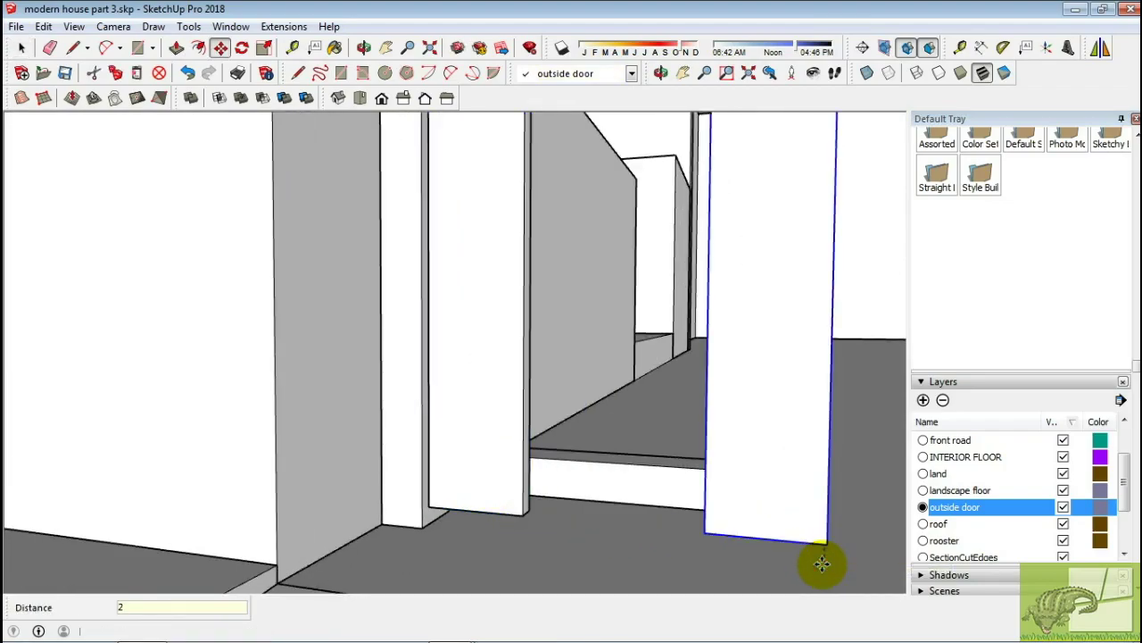
pyautogui.press('Return')
pyautogui.scroll(-3, 806, 538)
pyautogui.scroll(-3, 740, 436)
pyautogui.scroll(2, 754, 336)
pyautogui.press('space')
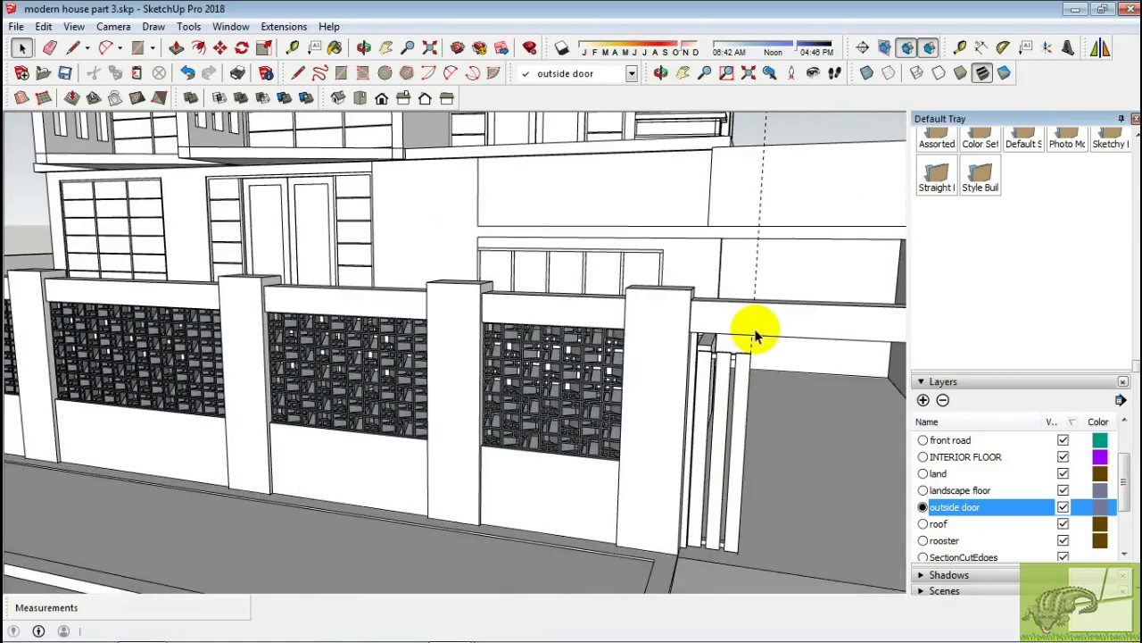
pyautogui.press('e')
pyautogui.scroll(2, 759, 262)
pyautogui.moveTo(732, 401); pyautogui.dragTo(559, 359, button='middle')
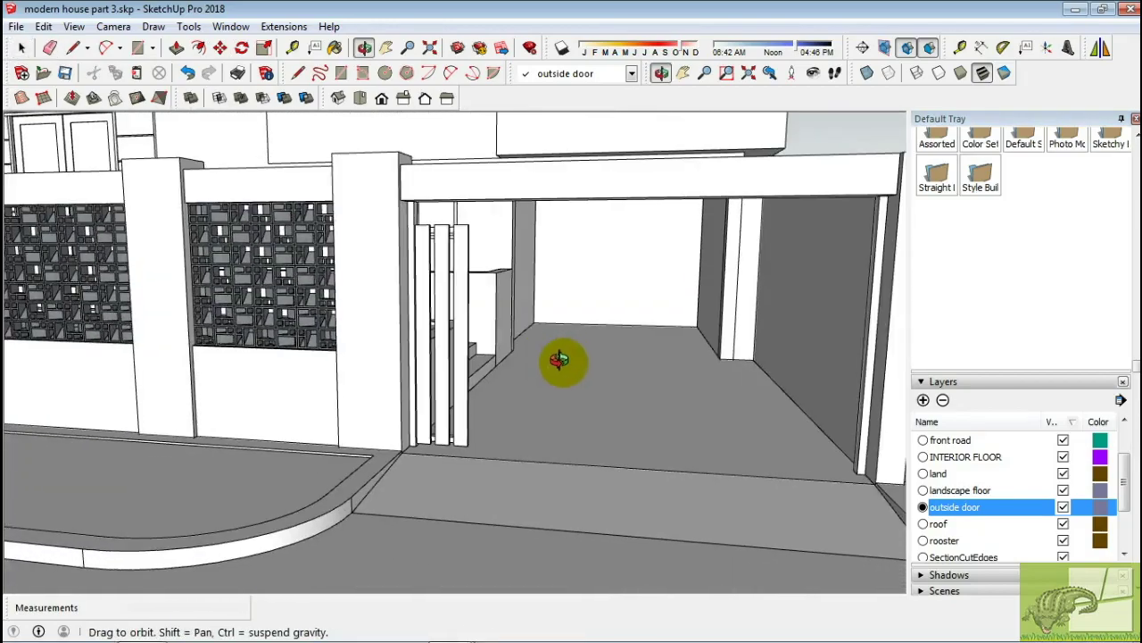
pyautogui.scroll(3, 435, 446)
pyautogui.scroll(-2, 417, 440)
# Group all the slats into a single gate leaf
pyautogui.moveTo(482, 455); pyautogui.dragTo(492, 438, button='middle')
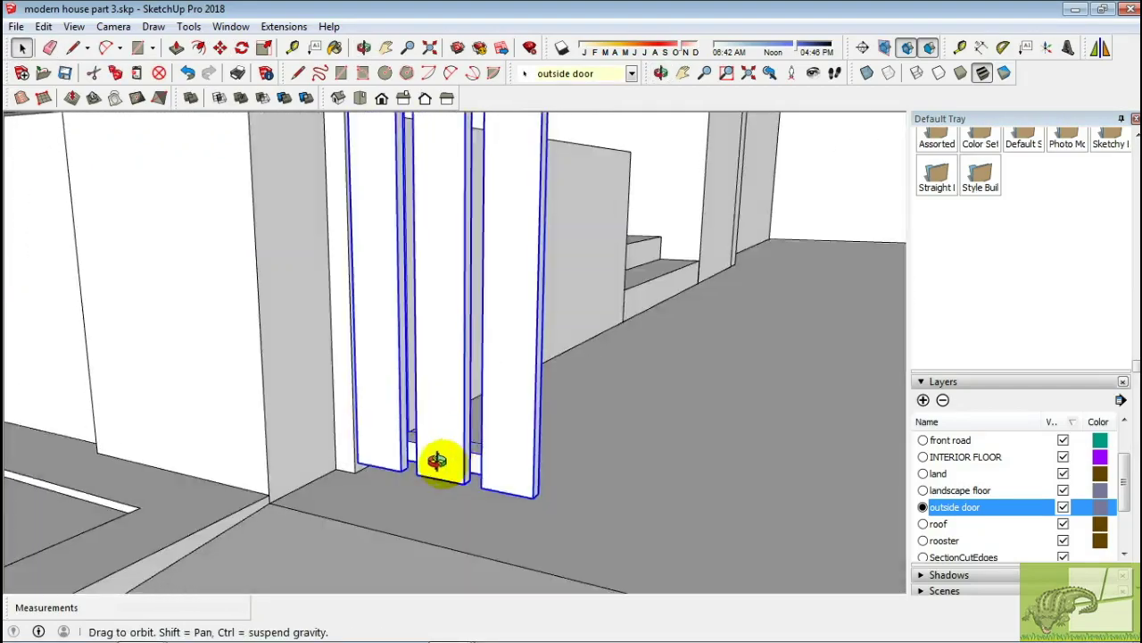
pyautogui.rightClick(546, 410)
pyautogui.click(611, 234)
pyautogui.scroll(-3, 584, 476)
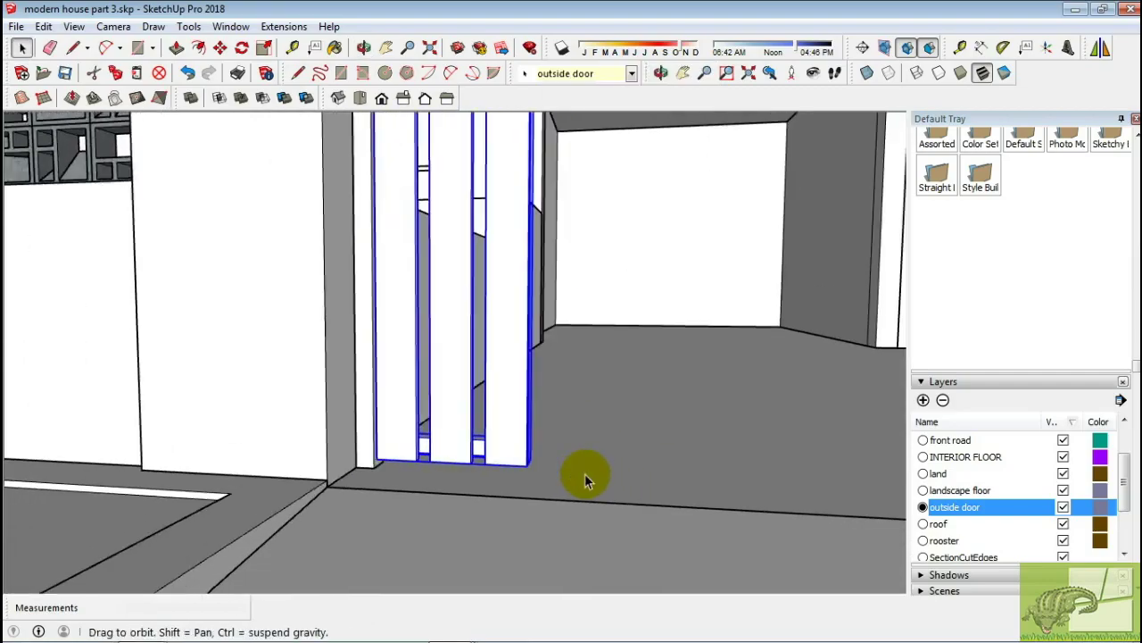
pyautogui.moveTo(867, 133); pyautogui.dragTo(675, 402, button='middle')
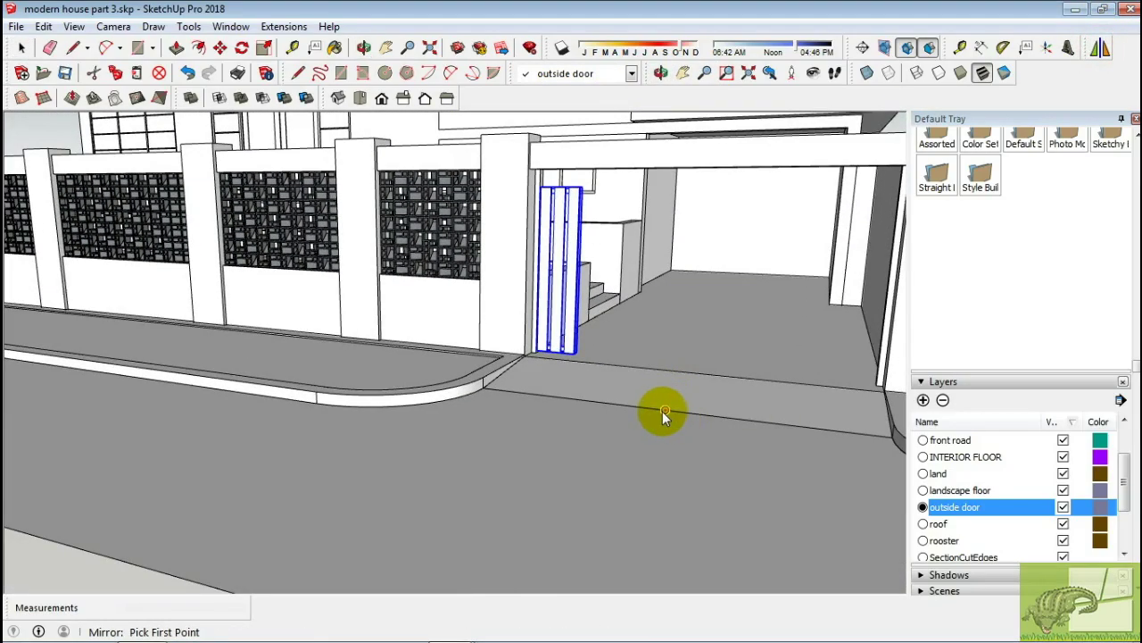
pyautogui.moveTo(646, 442); pyautogui.dragTo(417, 449, button='middle')
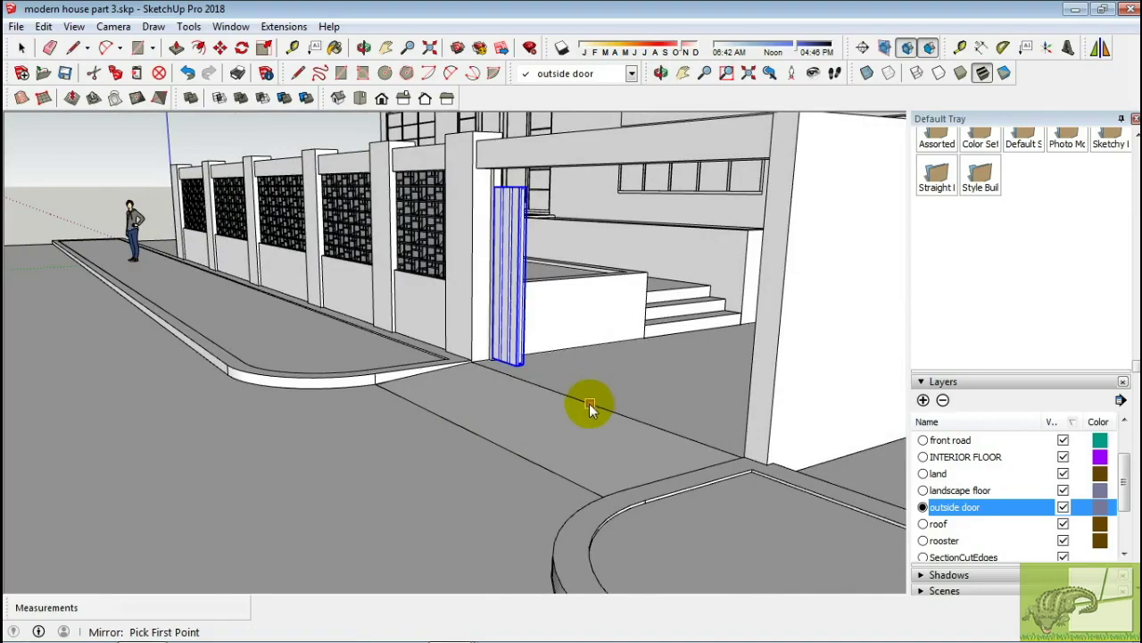
pyautogui.moveTo(625, 390)
pyautogui.mouseDown(button='middle')
pyautogui.moveTo(625, 313)
pyautogui.moveTo(619, 339)
pyautogui.moveTo(766, 407)
pyautogui.mouseUp(button='middle')
pyautogui.scroll(3, 513, 407)
pyautogui.scroll(2, 581, 383)
pyautogui.scroll(1, 594, 375)
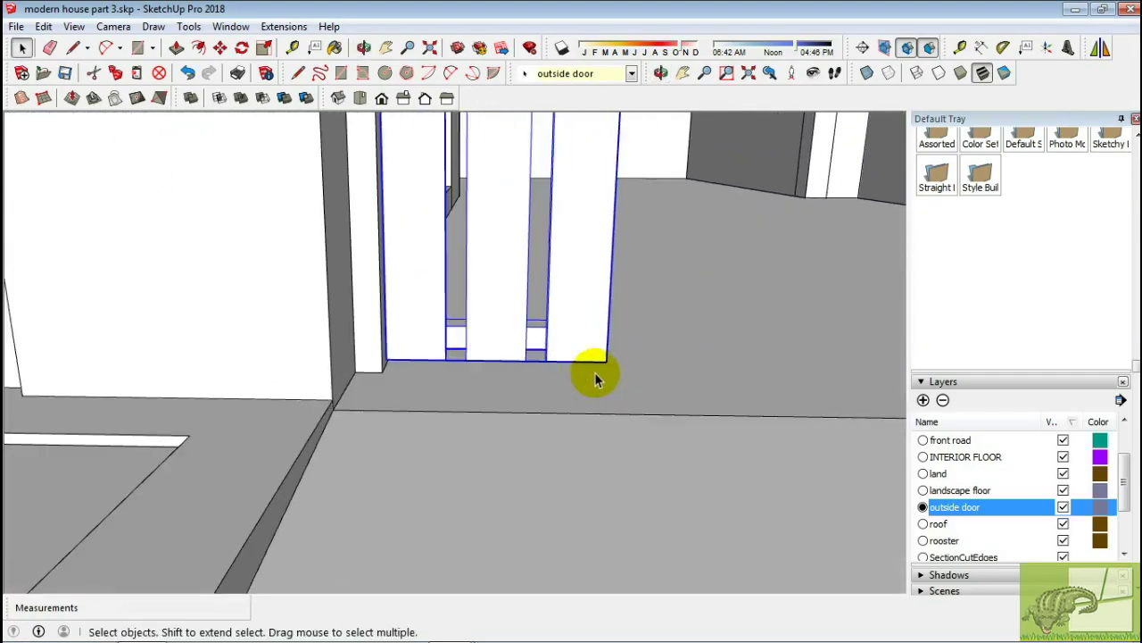
pyautogui.scroll(1, 607, 361)
# Copy the gate leaf 3250 mm across to the far side of the opening
pyautogui.press('m')
pyautogui.press('ctrl')
pyautogui.click(608, 361)
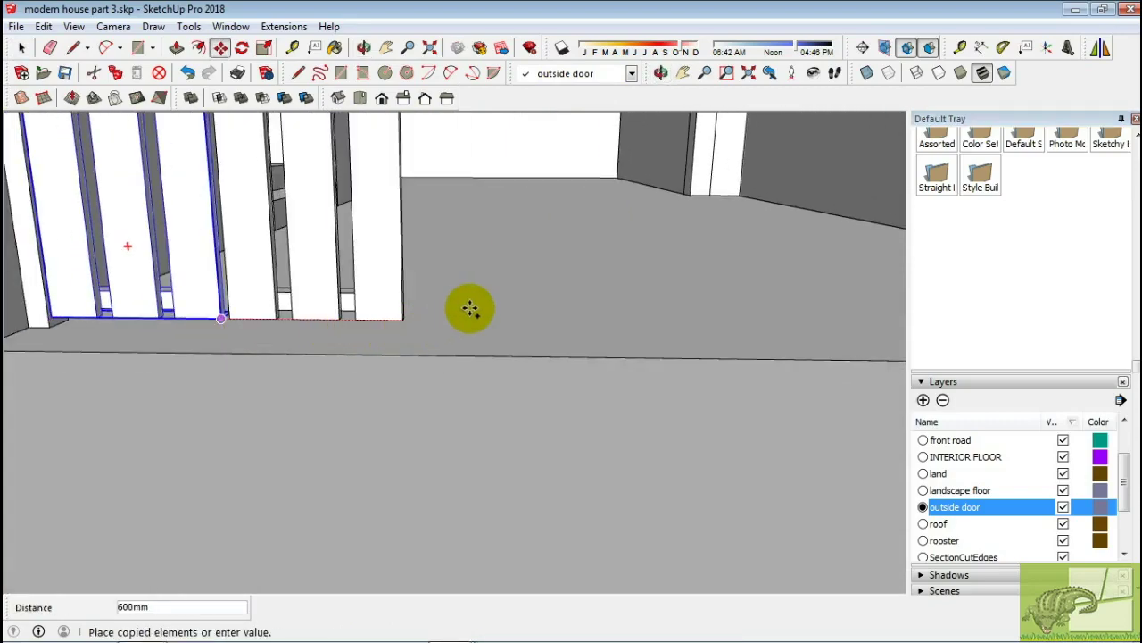
pyautogui.moveTo(503, 318); pyautogui.dragTo(735, 324, button='middle')
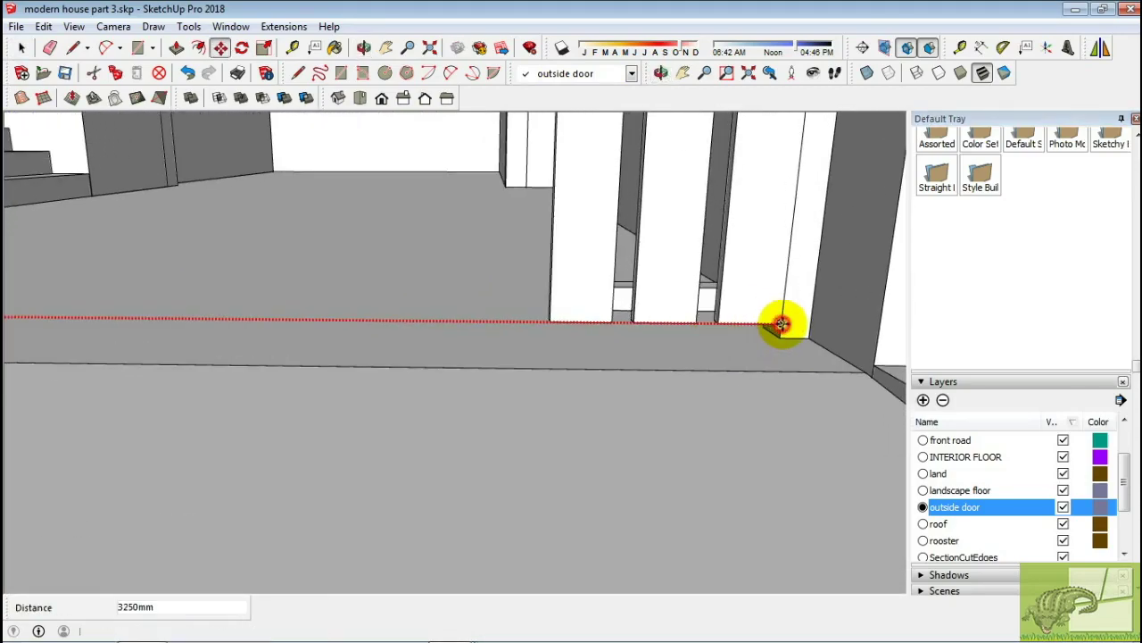
pyautogui.scroll(-2, 741, 355)
pyautogui.scroll(-3, 737, 352)
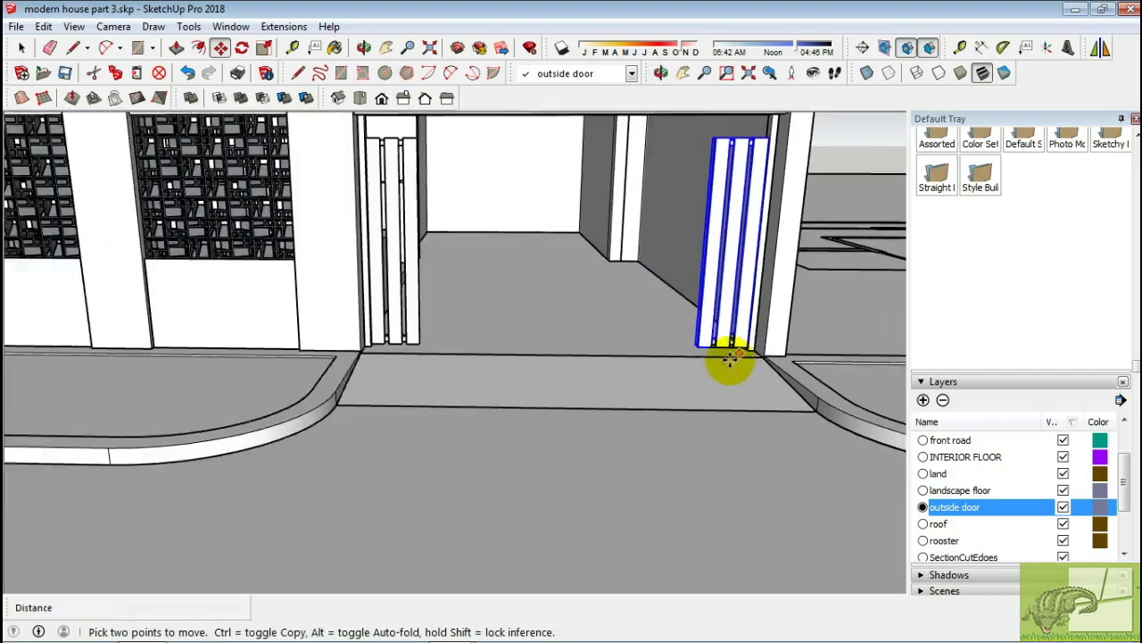
pyautogui.moveTo(726, 357)
pyautogui.mouseDown(button='middle')
pyautogui.moveTo(758, 247)
pyautogui.moveTo(697, 198)
pyautogui.moveTo(484, 289)
pyautogui.moveTo(652, 306)
pyautogui.moveTo(658, 331)
pyautogui.mouseUp(button='middle')
pyautogui.press('space')
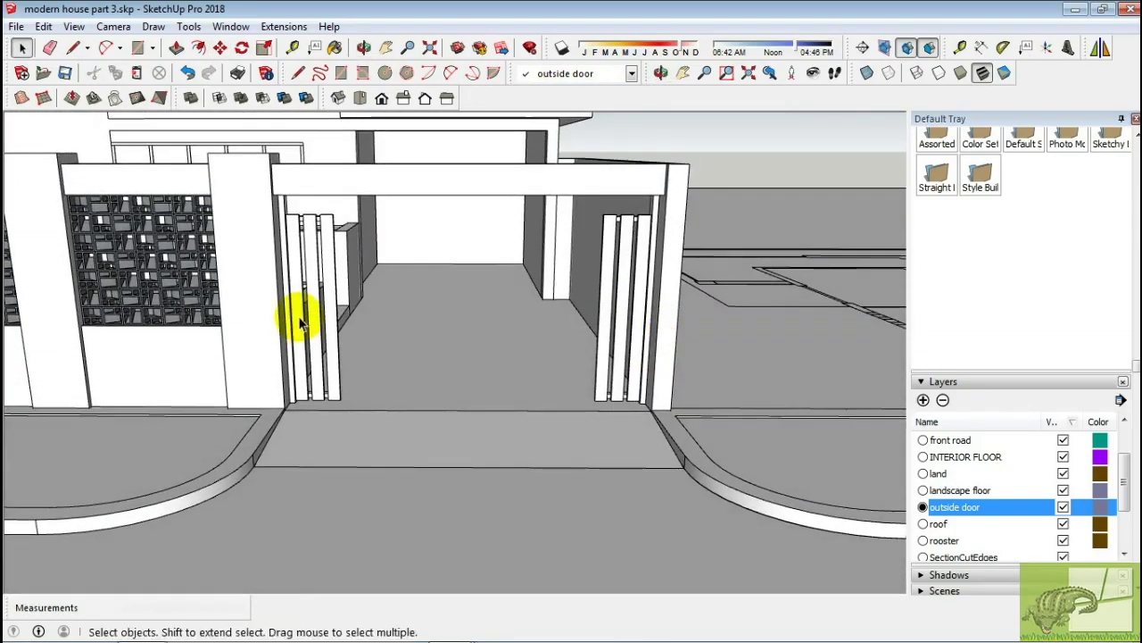
# Open the left gate leaf group for editing
pyautogui.scroll(4, 308, 250)
pyautogui.click(239, 258)
pyautogui.doubleClick(239, 258)
pyautogui.scroll(-1, 239, 258)
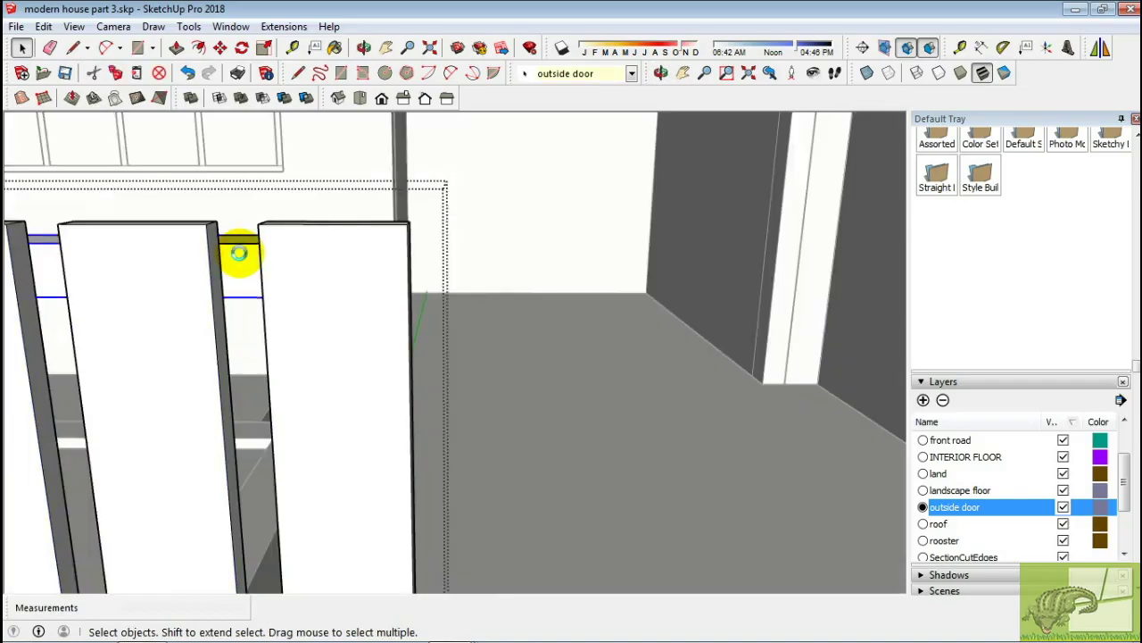
pyautogui.scroll(-2, 239, 258)
pyautogui.scroll(-2, 280, 262)
pyautogui.moveTo(321, 316)
pyautogui.mouseDown(button='middle')
pyautogui.moveTo(128, 387)
pyautogui.moveTo(425, 325)
pyautogui.moveTo(327, 342)
pyautogui.moveTo(230, 255)
pyautogui.moveTo(390, 354)
pyautogui.moveTo(383, 380)
pyautogui.mouseUp(button='middle')
# Paste the copied door frame into the leaf and move it toward the slat base
pyautogui.hotkey('ctrl', 'v')
pyautogui.scroll(2, 449, 366)
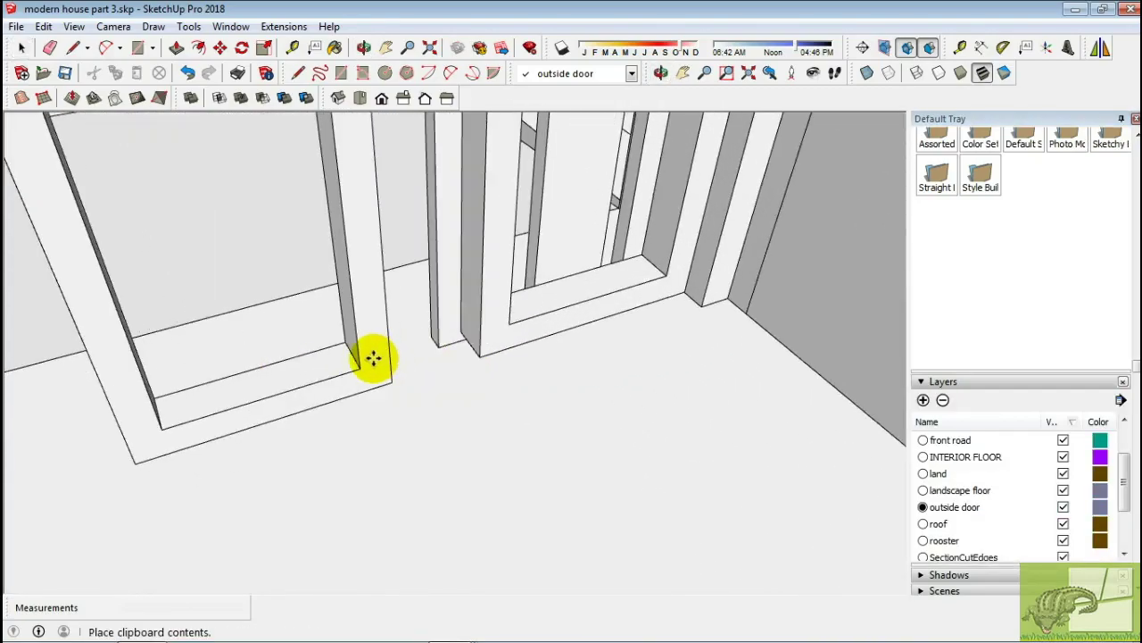
pyautogui.press('m')
pyautogui.scroll(2, 384, 411)
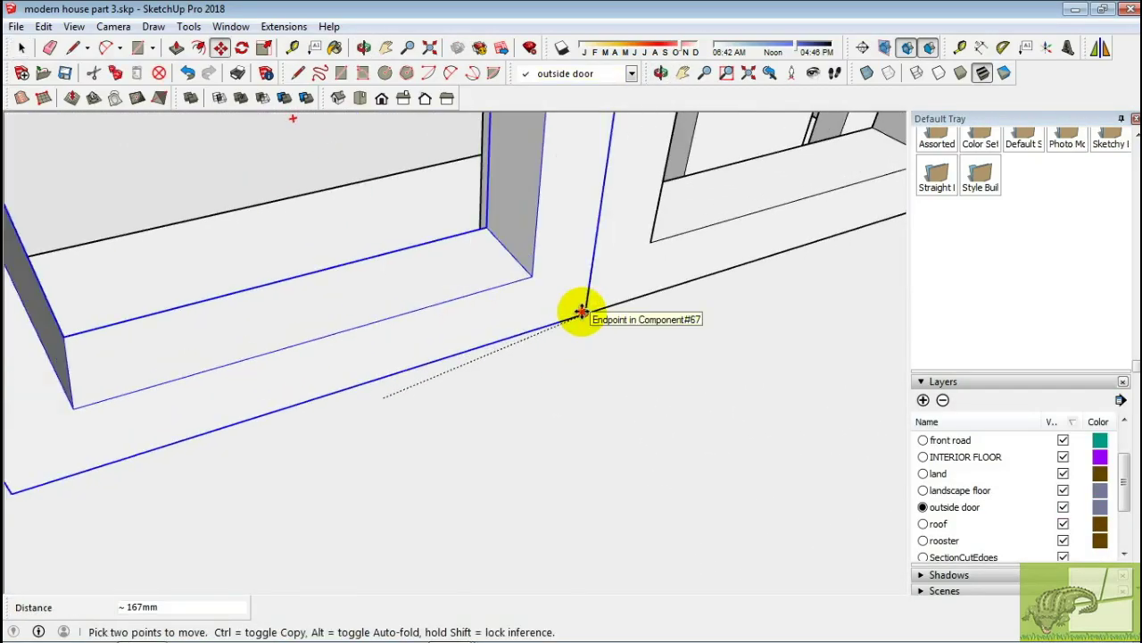
pyautogui.moveTo(581, 312)
pyautogui.mouseDown(button='middle')
pyautogui.moveTo(836, 286)
pyautogui.moveTo(586, 321)
pyautogui.moveTo(632, 361)
pyautogui.mouseUp(button='middle')
pyautogui.scroll(-2, 581, 340)
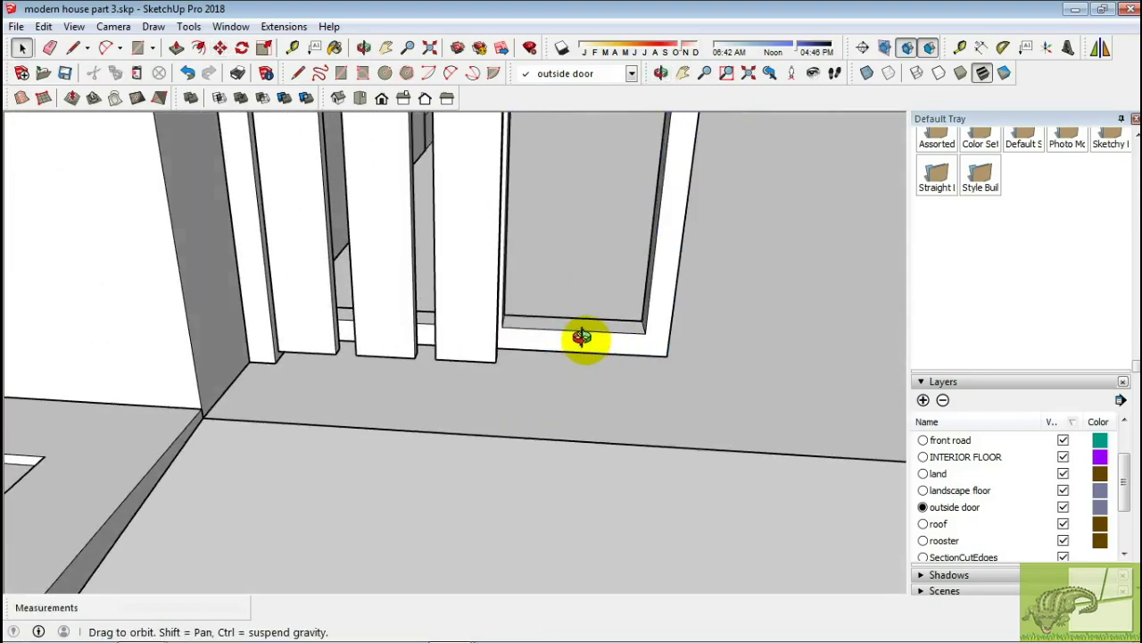
pyautogui.scroll(-2, 471, 357)
pyautogui.scroll(-2, 453, 370)
pyautogui.scroll(-2, 492, 386)
pyautogui.scroll(3, 446, 384)
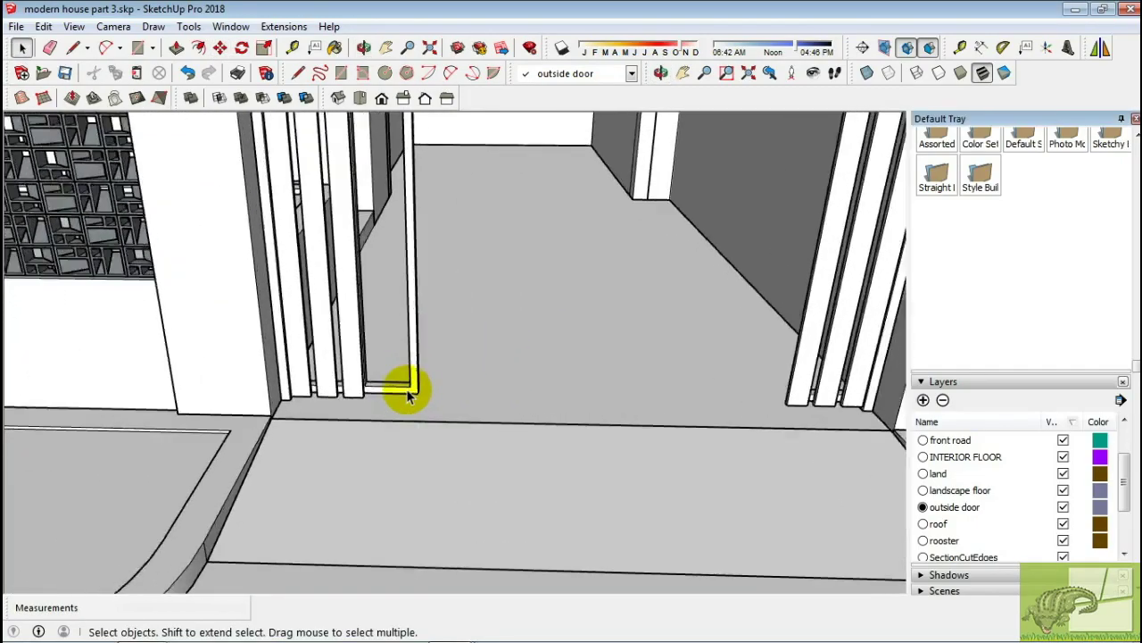
pyautogui.moveTo(408, 382)
pyautogui.mouseDown(button='middle')
pyautogui.moveTo(344, 364)
pyautogui.moveTo(543, 339)
pyautogui.moveTo(836, 366)
pyautogui.moveTo(712, 349)
pyautogui.moveTo(758, 393)
pyautogui.mouseUp(button='middle')
# Draw the 2840 mm floor line between the two door-frame bases
pyautogui.press('l')
pyautogui.click(745, 354)
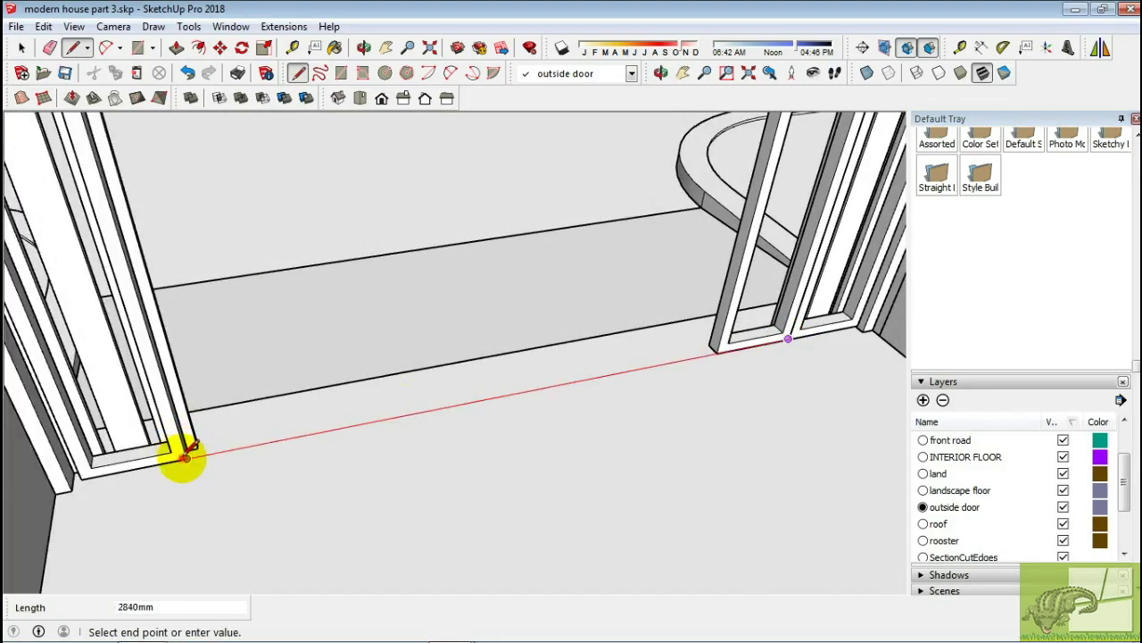
pyautogui.click(370, 545)
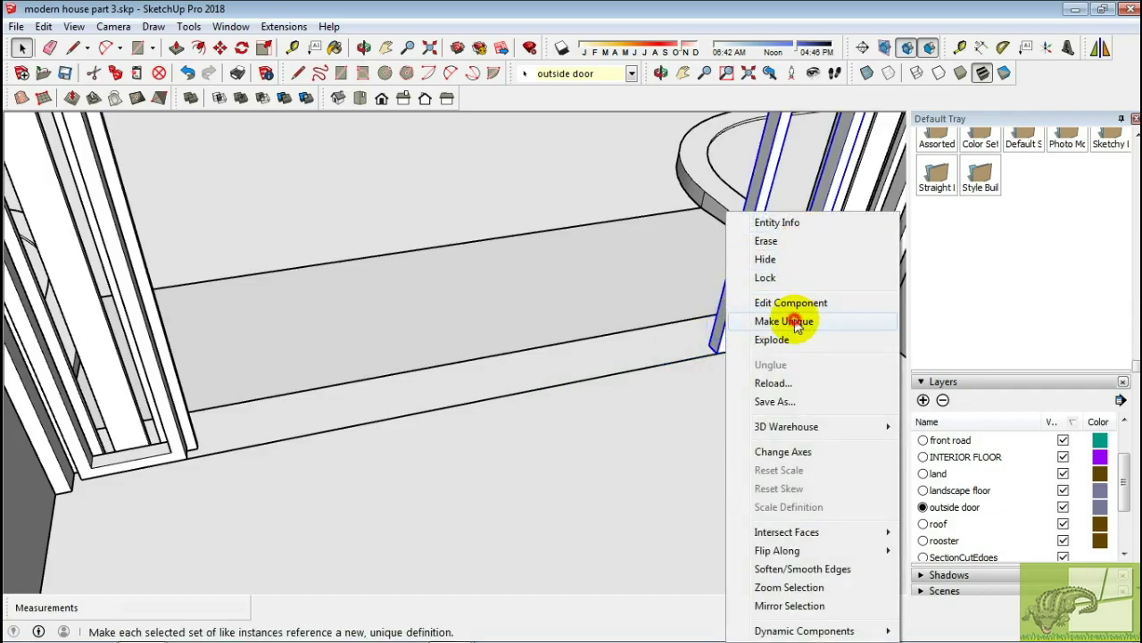
# Make the door frame unique, edit it, and push its long top face down slightly
pyautogui.click(794, 319)
pyautogui.scroll(2, 714, 332)
pyautogui.doubleClick(724, 330)
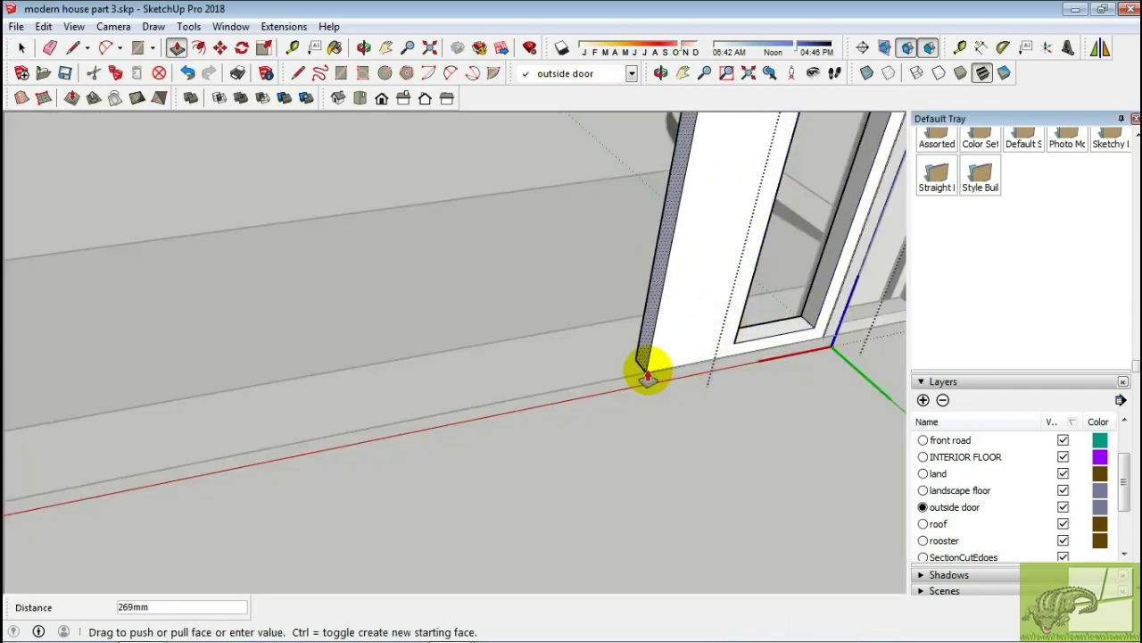
pyautogui.moveTo(656, 357)
pyautogui.mouseDown(button='middle')
pyautogui.moveTo(607, 337)
pyautogui.moveTo(630, 386)
pyautogui.moveTo(755, 378)
pyautogui.moveTo(538, 312)
pyautogui.moveTo(531, 429)
pyautogui.moveTo(586, 438)
pyautogui.moveTo(573, 369)
pyautogui.mouseUp(button='middle')
pyautogui.press('space')
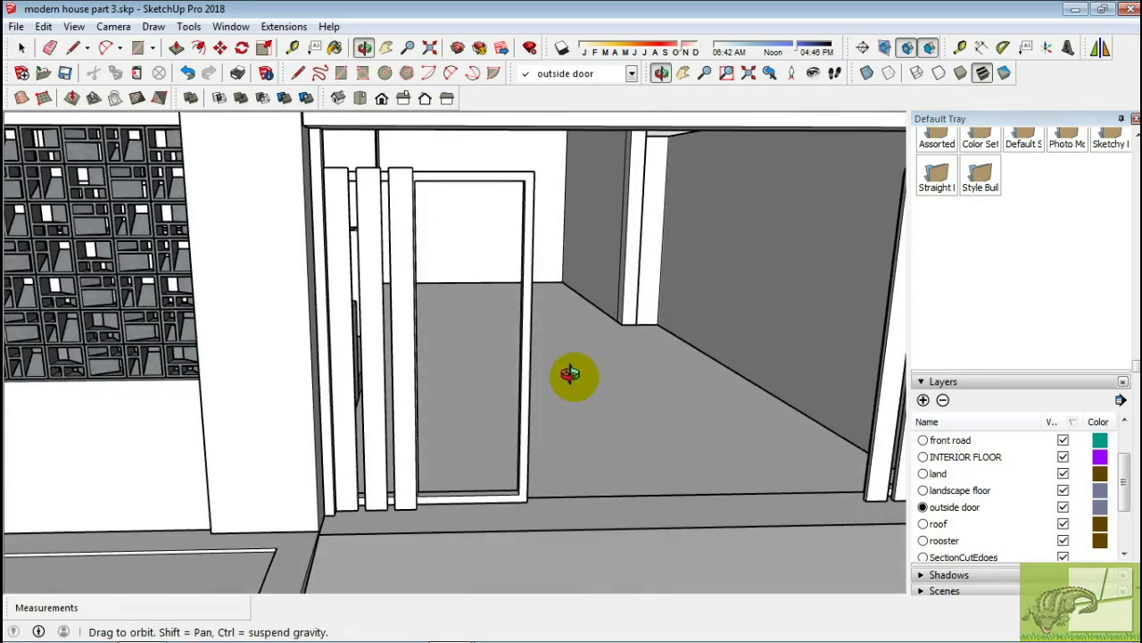
pyautogui.scroll(2, 462, 189)
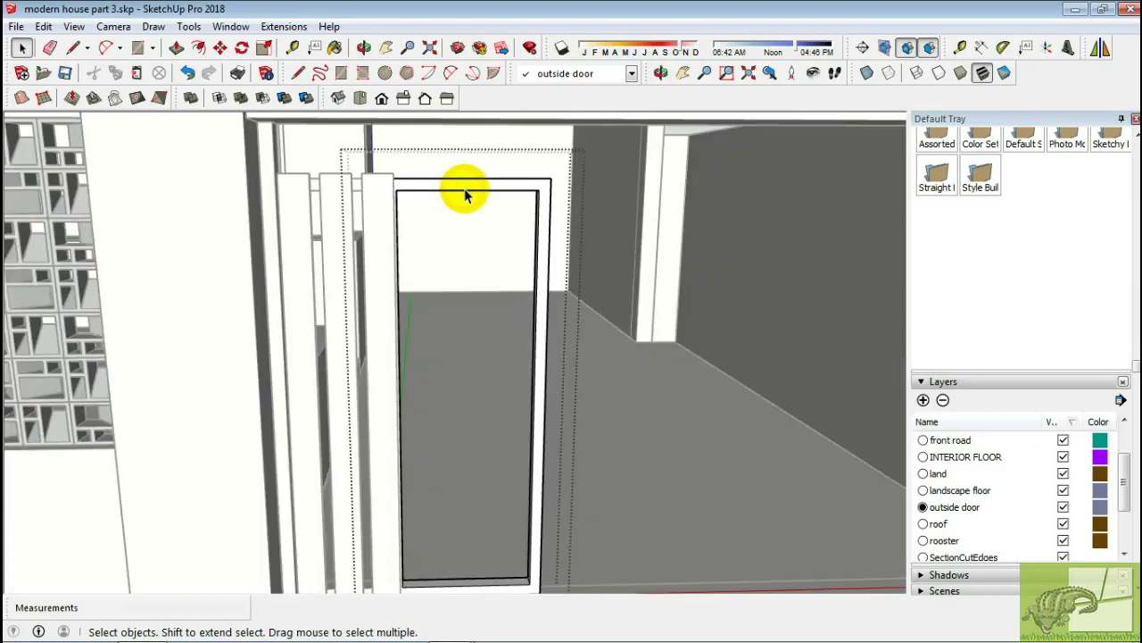
pyautogui.moveTo(461, 186)
pyautogui.mouseDown(button='middle')
pyautogui.moveTo(523, 313)
pyautogui.moveTo(485, 146)
pyautogui.moveTo(653, 429)
pyautogui.moveTo(637, 472)
pyautogui.moveTo(468, 257)
pyautogui.mouseUp(button='middle')
pyautogui.press('p')
pyautogui.moveTo(468, 257); pyautogui.dragTo(465, 279)
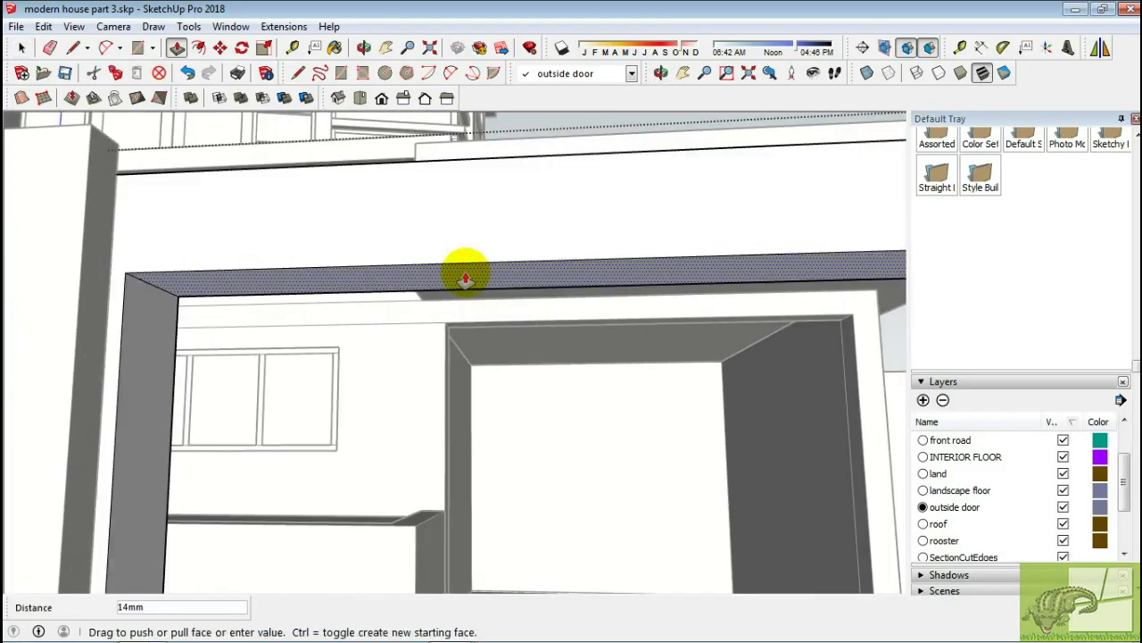
pyautogui.moveTo(465, 279)
pyautogui.mouseDown(button='middle')
pyautogui.moveTo(467, 326)
pyautogui.moveTo(474, 223)
pyautogui.mouseUp(button='middle')
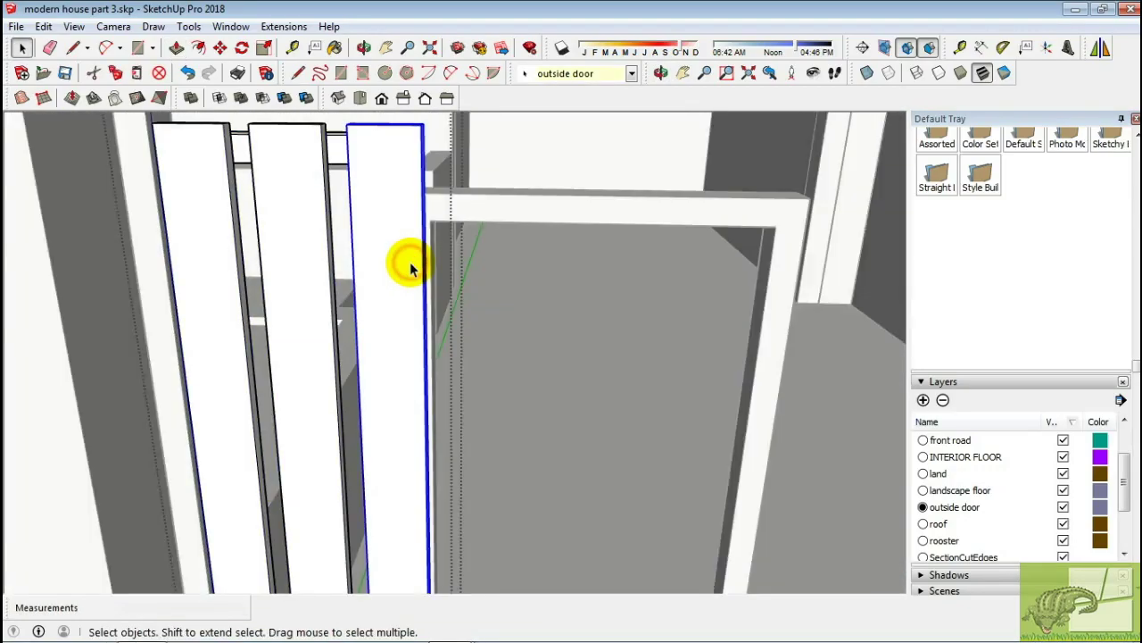
# Paste a slat beside the door frame
pyautogui.scroll(-3, 412, 270)
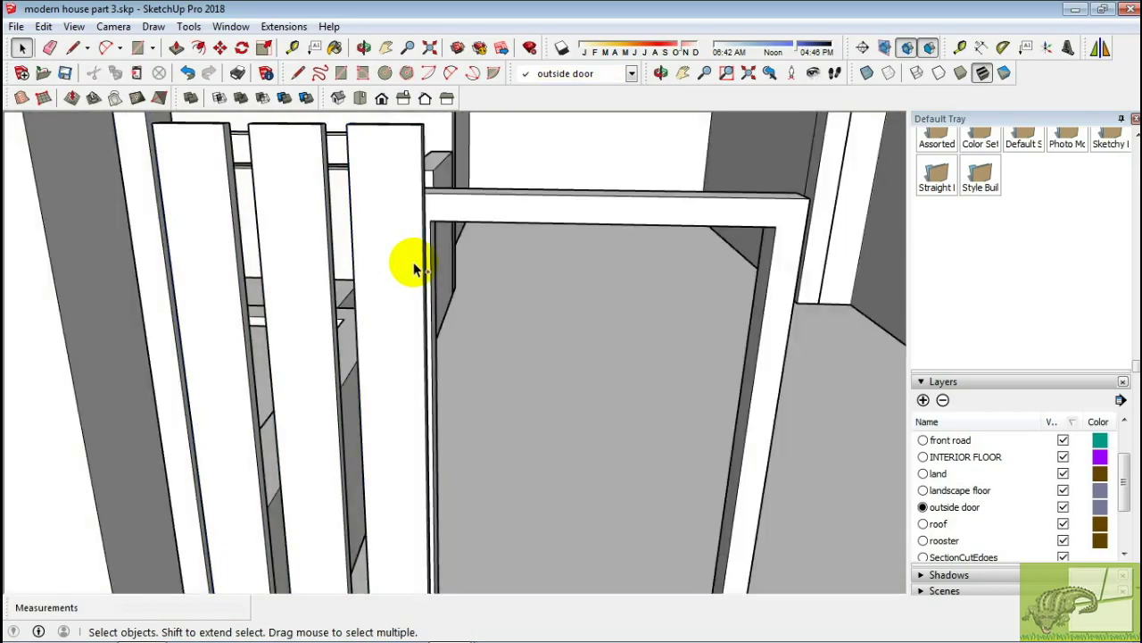
pyautogui.moveTo(408, 255)
pyautogui.mouseDown(button='middle')
pyautogui.moveTo(507, 242)
pyautogui.moveTo(409, 402)
pyautogui.mouseUp(button='middle')
pyautogui.hotkey('ctrl', 'v')
pyautogui.click(344, 421)
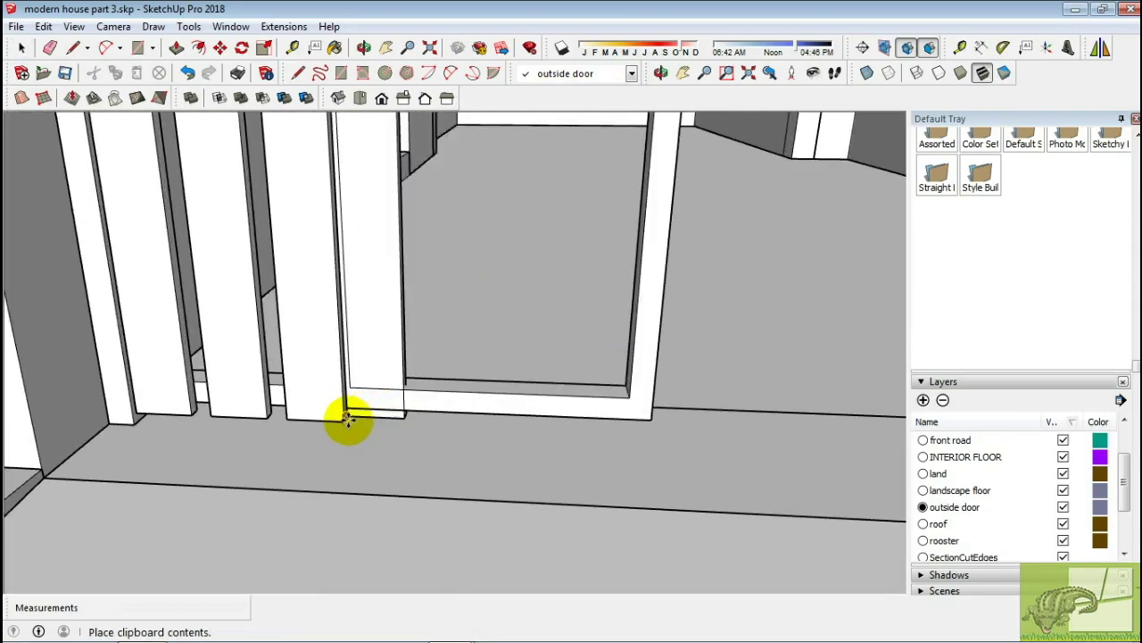
pyautogui.scroll(3, 342, 420)
pyautogui.scroll(-3, 246, 418)
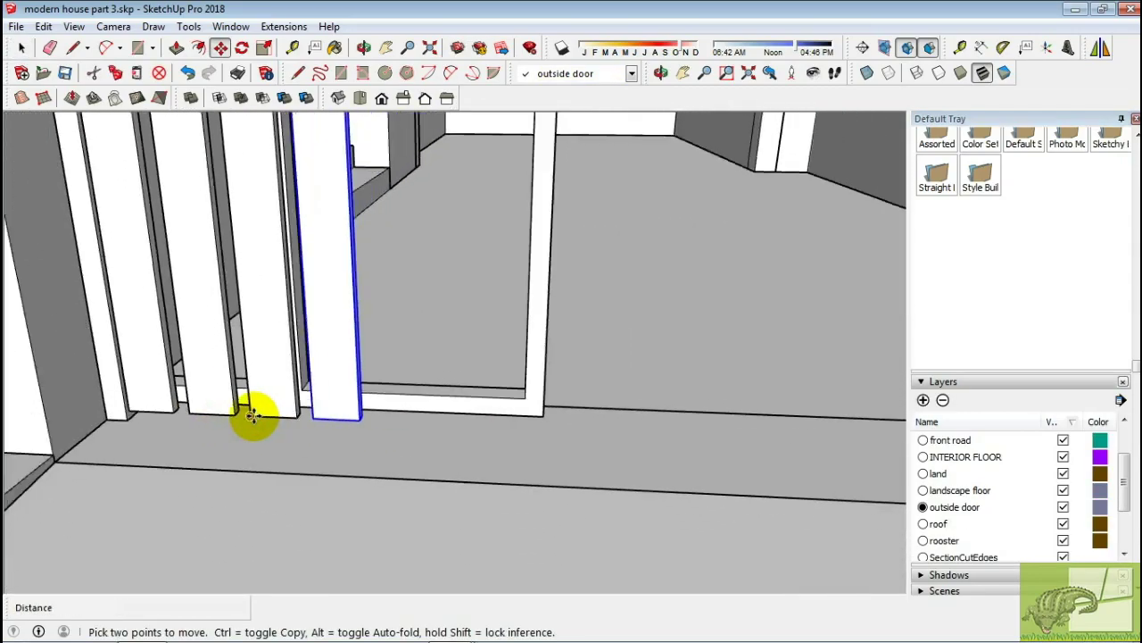
pyautogui.press('space')
# Make the new slat unique and lower its top by 15 mm
pyautogui.moveTo(255, 403); pyautogui.dragTo(357, 288, button='middle')
pyautogui.scroll(2, 357, 286)
pyautogui.scroll(2, 375, 222)
pyautogui.rightClick(374, 221)
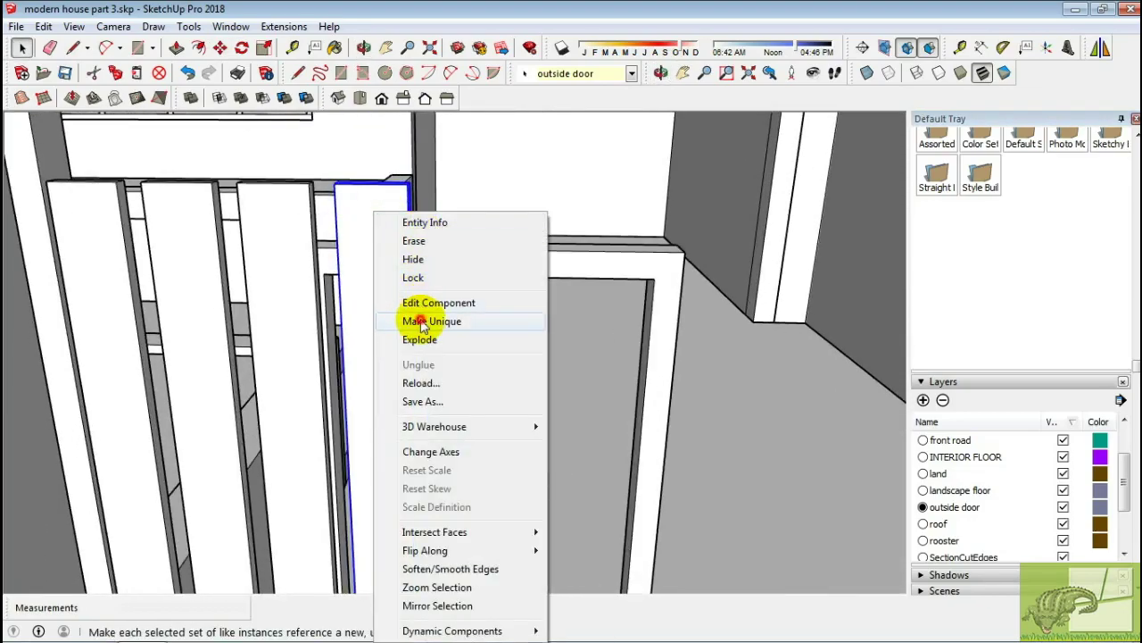
pyautogui.click(397, 300)
pyautogui.moveTo(377, 224); pyautogui.dragTo(375, 218, button='middle')
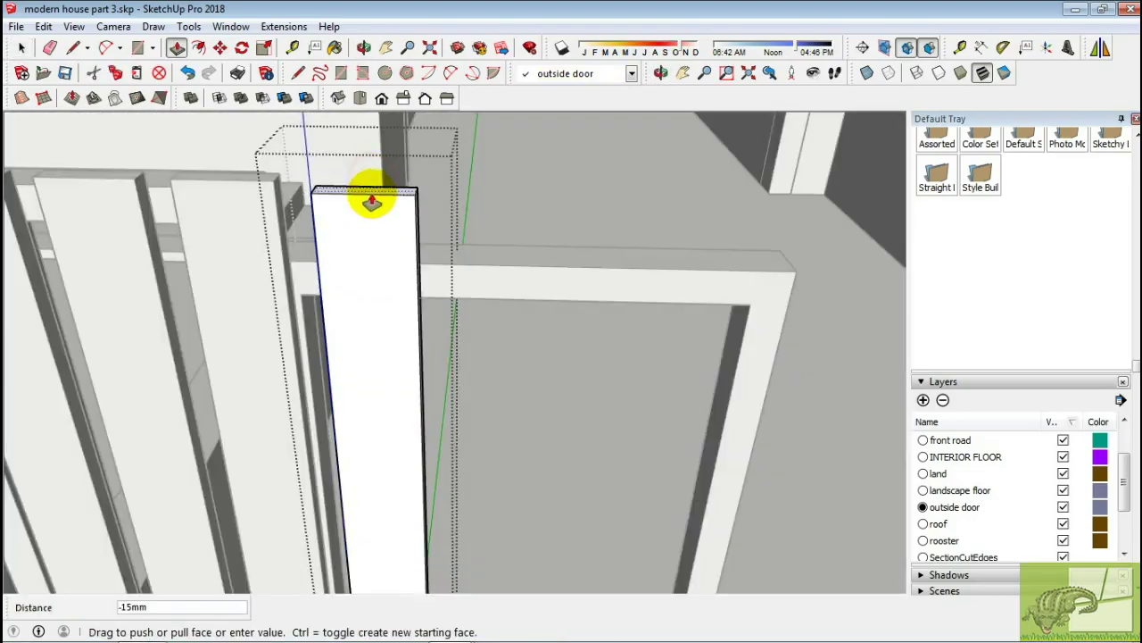
pyautogui.press('space')
pyautogui.scroll(3, 518, 319)
# Copy the slat against the door frame corner
pyautogui.press('t')
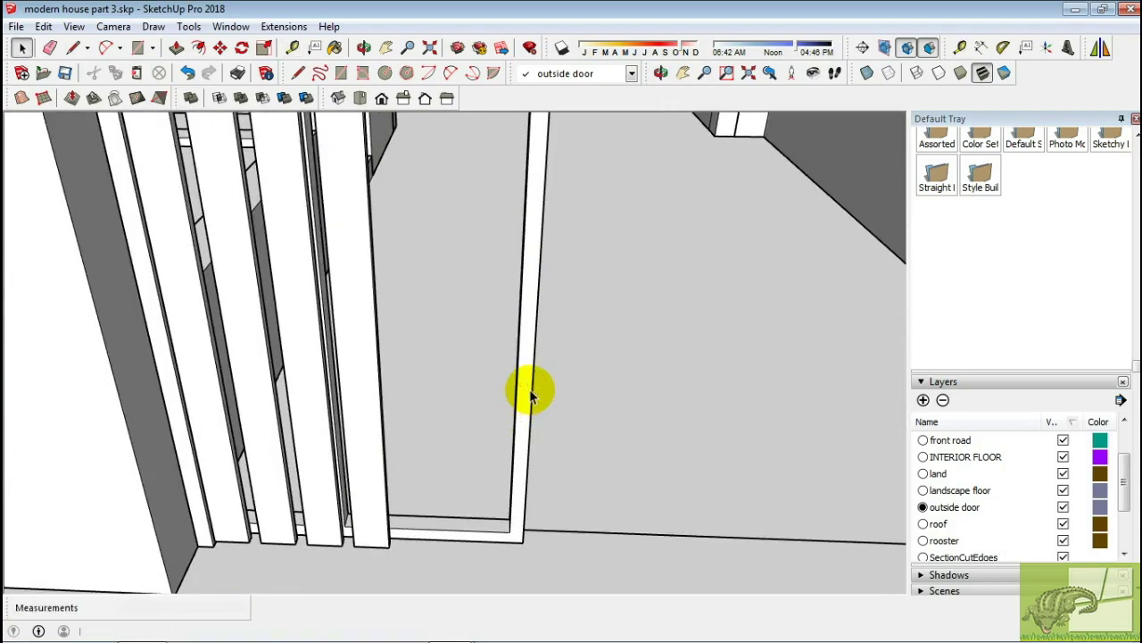
pyautogui.moveTo(529, 395); pyautogui.dragTo(410, 446, button='middle')
pyautogui.press('m')
pyautogui.press('ctrl')
pyautogui.click(413, 528)
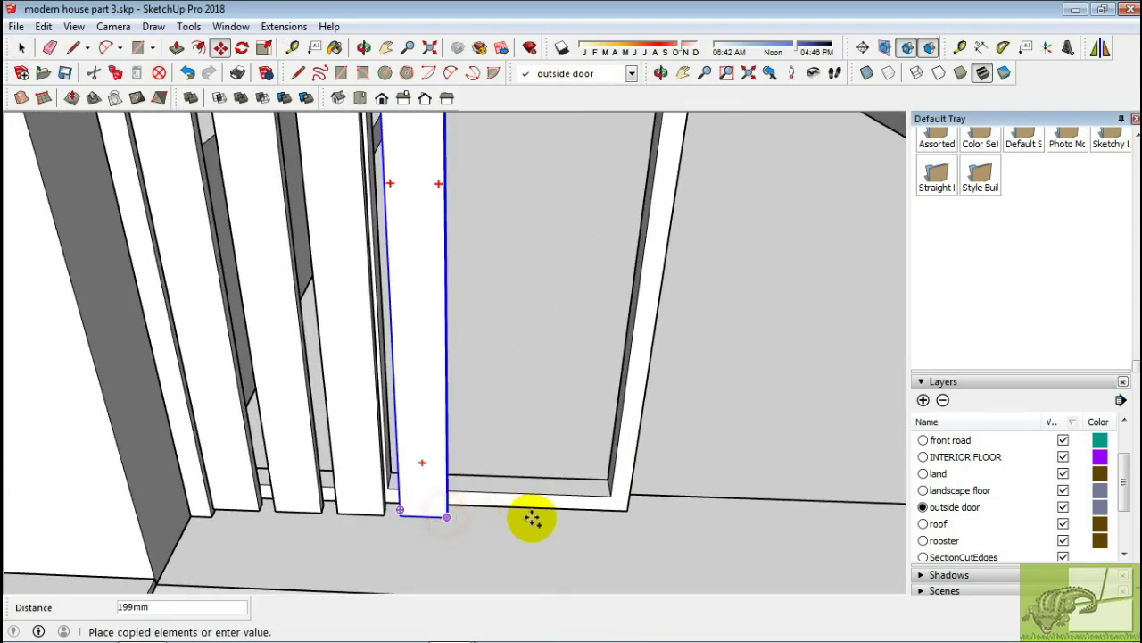
pyautogui.moveTo(530, 518); pyautogui.dragTo(444, 451, button='middle')
pyautogui.scroll(3, 259, 511)
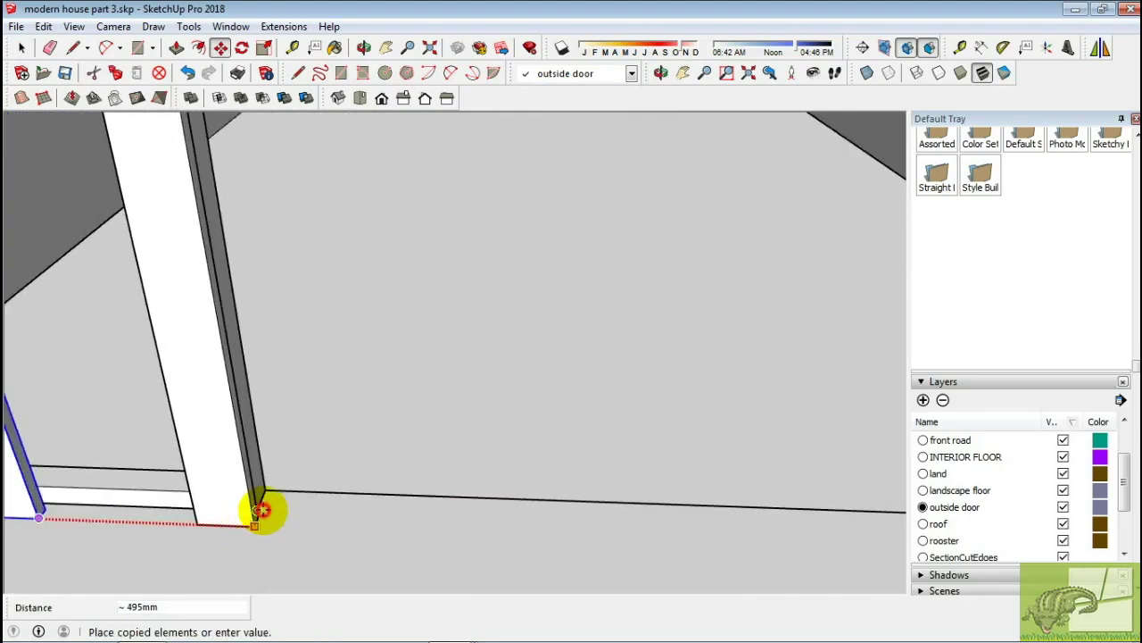
pyautogui.click(259, 512)
pyautogui.press('space')
# Group the new slats and shift the group sideways along the gate
pyautogui.scroll(-3, 237, 498)
pyautogui.moveTo(238, 497); pyautogui.dragTo(395, 402, button='middle')
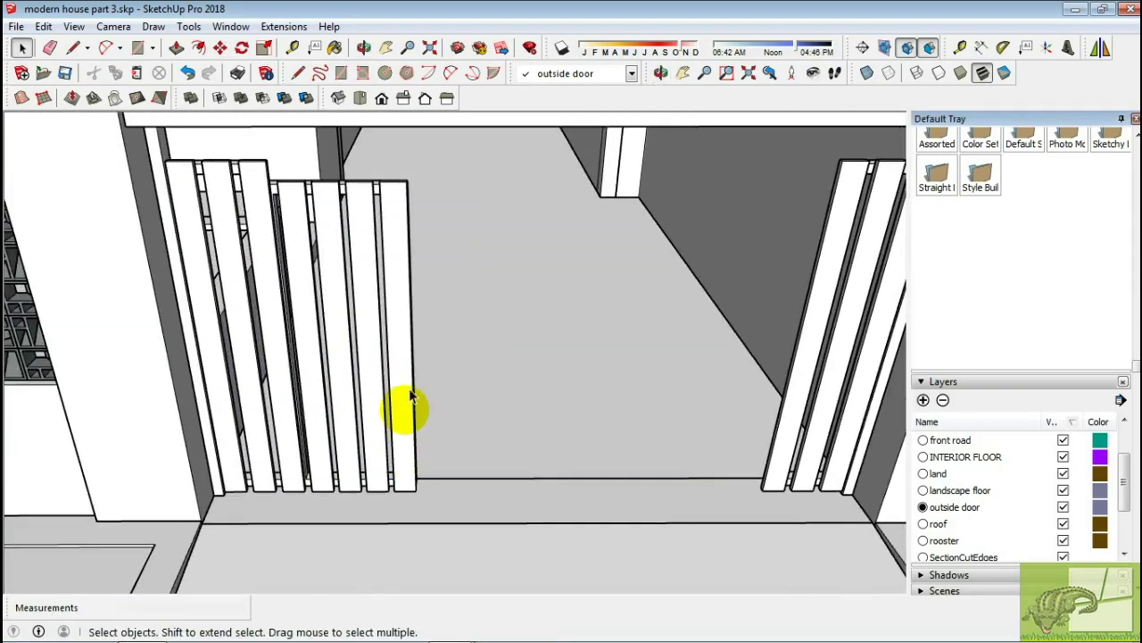
pyautogui.scroll(2, 357, 225)
pyautogui.scroll(1, 241, 201)
pyautogui.rightClick(238, 198)
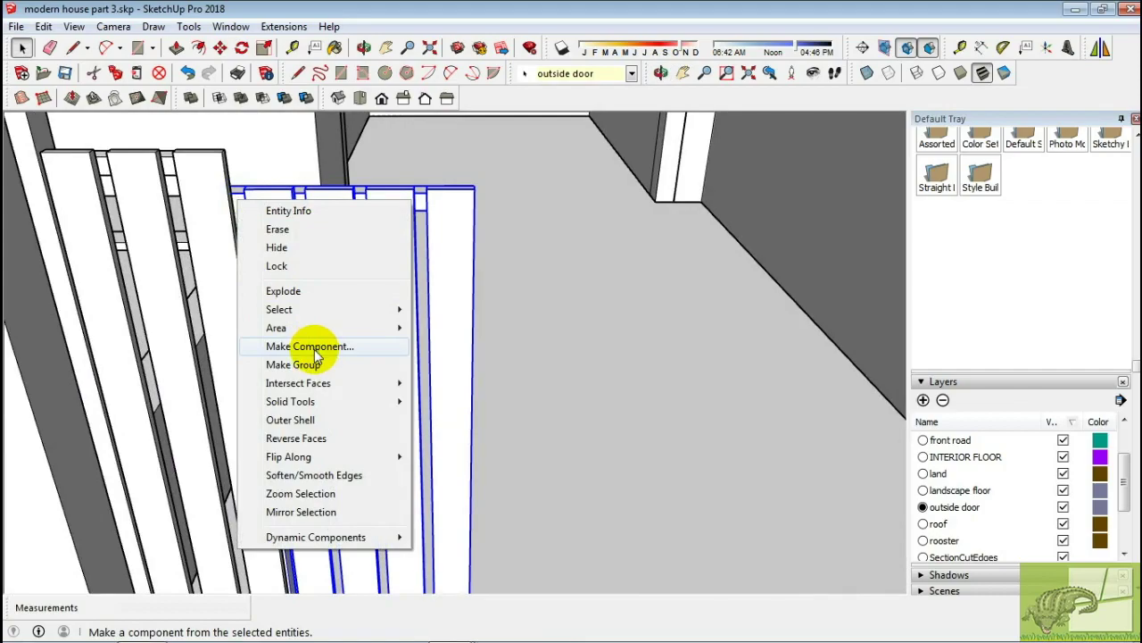
pyautogui.click(340, 367)
pyautogui.moveTo(383, 446)
pyautogui.mouseDown(button='middle')
pyautogui.moveTo(307, 466)
pyautogui.moveTo(194, 401)
pyautogui.moveTo(295, 344)
pyautogui.mouseUp(button='middle')
pyautogui.moveTo(276, 302)
pyautogui.mouseDown(button='middle')
pyautogui.moveTo(188, 398)
pyautogui.moveTo(635, 316)
pyautogui.moveTo(653, 392)
pyautogui.moveTo(721, 384)
pyautogui.moveTo(765, 262)
pyautogui.moveTo(618, 297)
pyautogui.mouseUp(button='middle')
# Open the slat group and make the chosen slat unique from its copies
pyautogui.scroll(3, 773, 276)
pyautogui.scroll(2, 642, 243)
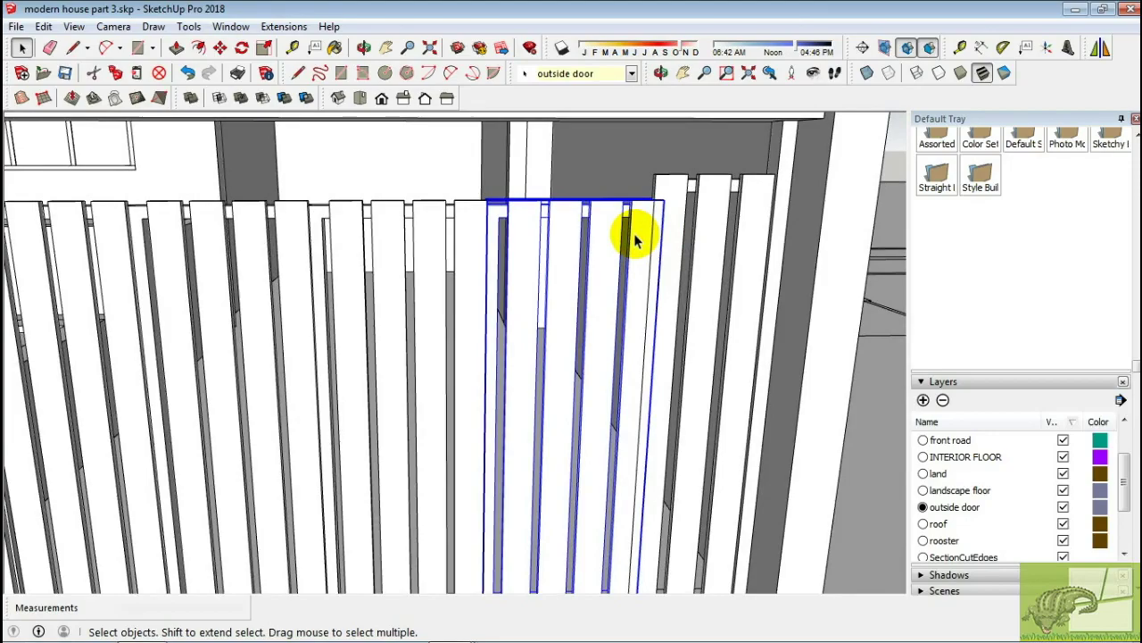
pyautogui.scroll(-2, 635, 241)
pyautogui.moveTo(638, 235)
pyautogui.mouseDown(button='middle')
pyautogui.moveTo(581, 273)
pyautogui.moveTo(599, 237)
pyautogui.mouseUp(button='middle')
pyautogui.scroll(2, 599, 238)
pyautogui.doubleClick(590, 230)
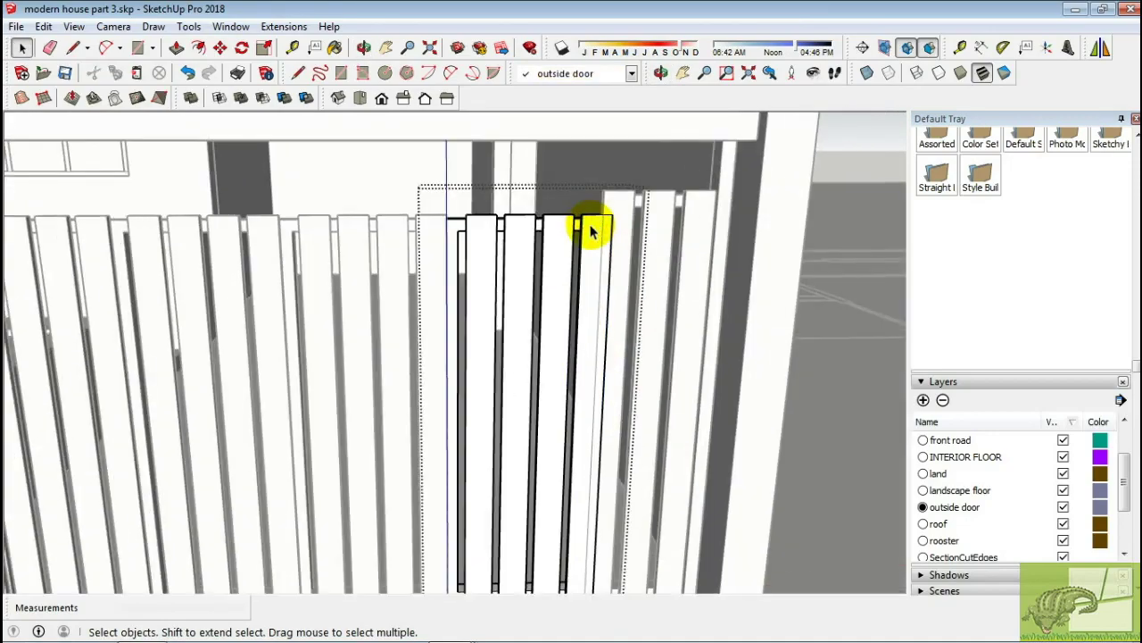
pyautogui.click(631, 326)
# Draw a vertical line down the slat and recess the new narrow strip 30 mm
pyautogui.scroll(2, 602, 262)
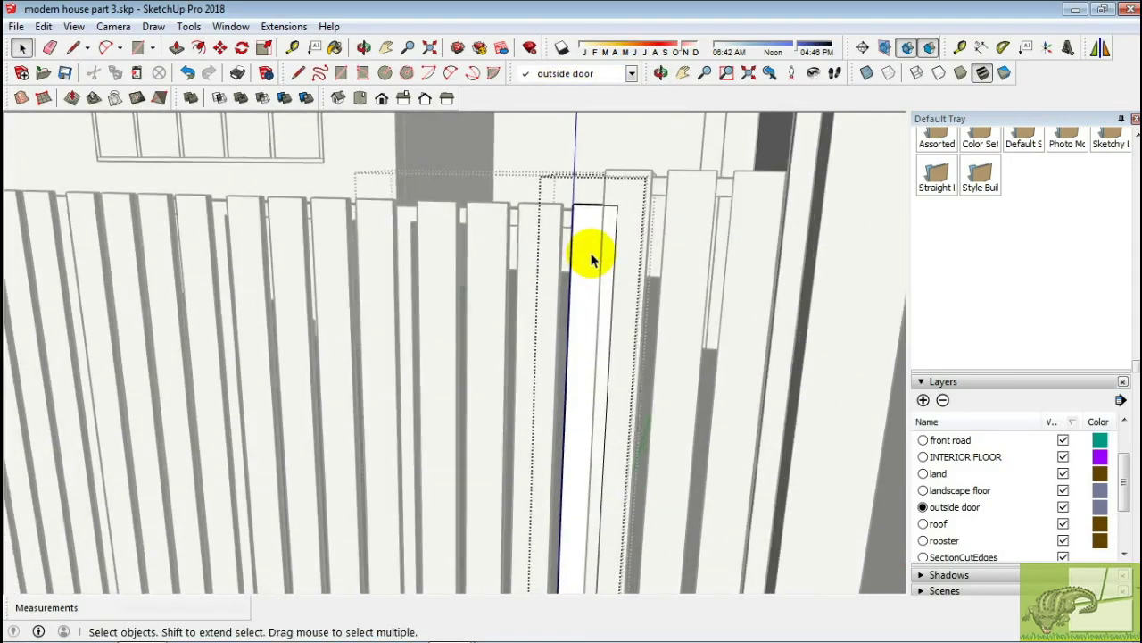
pyautogui.scroll(2, 596, 231)
pyautogui.press('l')
pyautogui.click(565, 181)
pyautogui.moveTo(610, 181); pyautogui.dragTo(619, 535, button='middle')
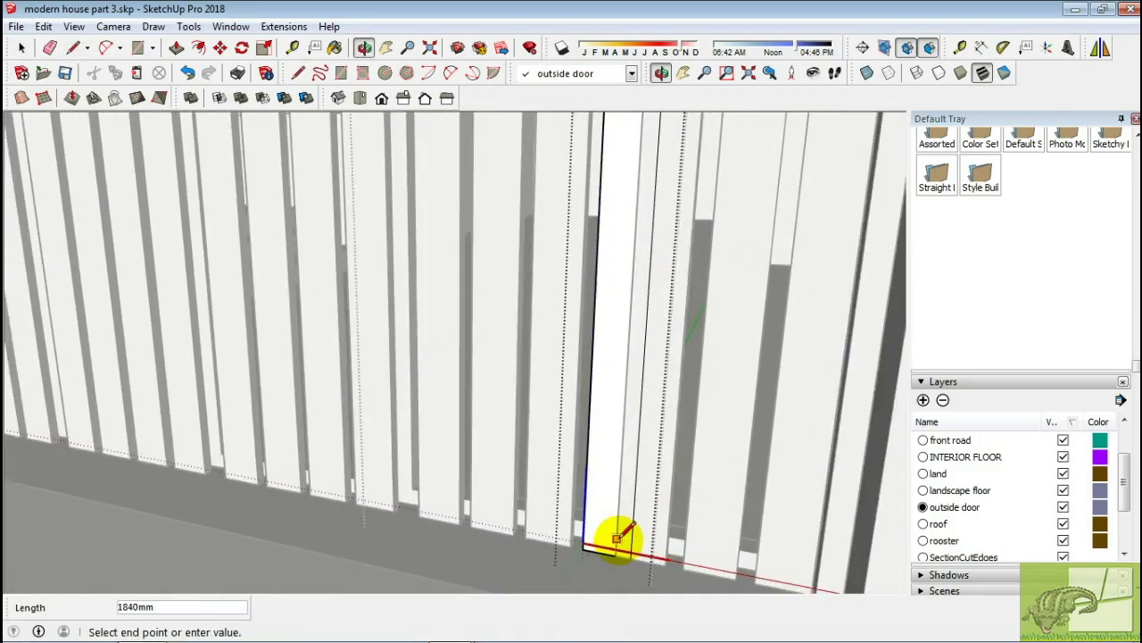
pyautogui.click(615, 559)
pyautogui.scroll(1, 630, 491)
pyautogui.click(652, 453)
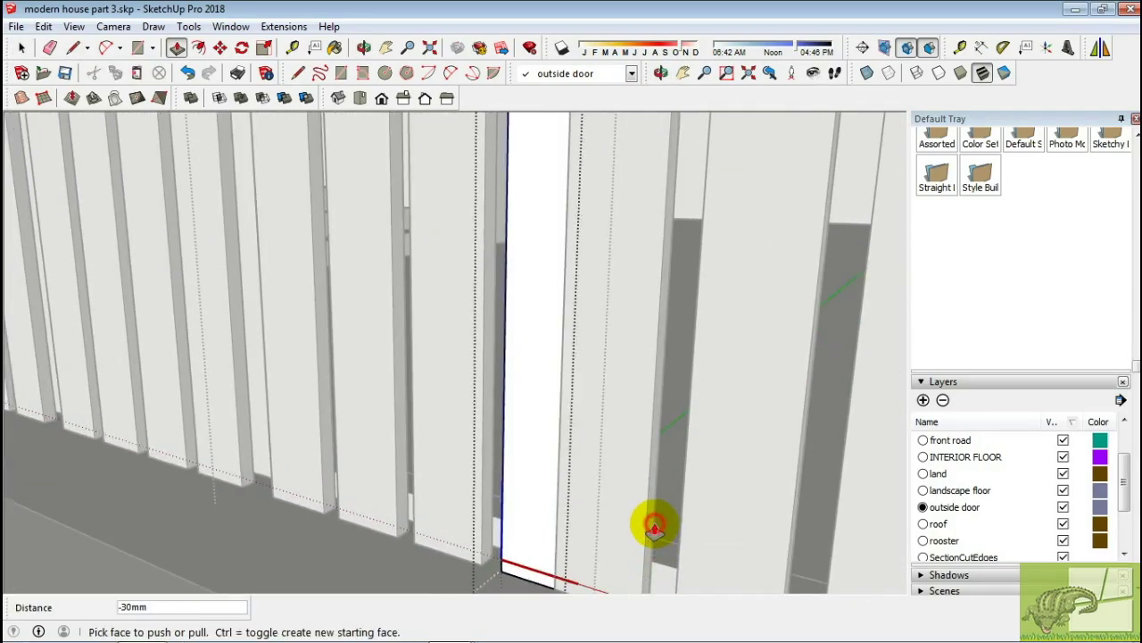
pyautogui.press('space')
# Orbit around the recessed strip, then out to a high view of the house
pyautogui.scroll(1, 547, 471)
pyautogui.scroll(1, 548, 470)
pyautogui.press('t')
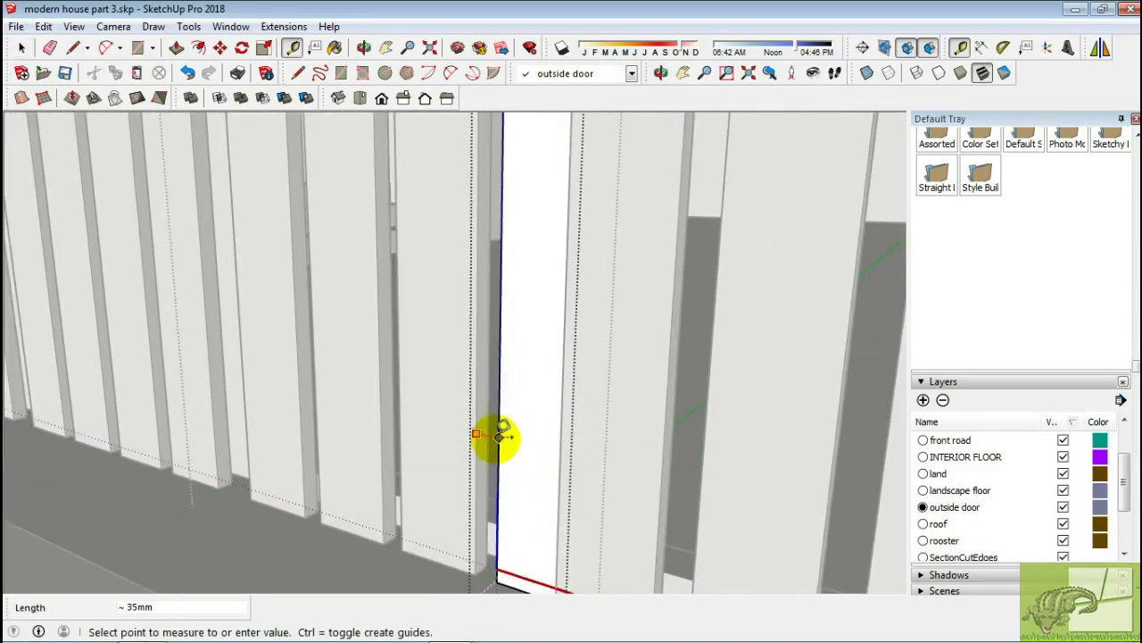
pyautogui.moveTo(541, 446)
pyautogui.mouseDown(button='middle')
pyautogui.moveTo(671, 412)
pyautogui.moveTo(523, 357)
pyautogui.mouseUp(button='middle')
pyautogui.scroll(-3, 560, 438)
pyautogui.press('space')
pyautogui.scroll(-3, 559, 438)
pyautogui.scroll(-5, 558, 438)
pyautogui.scroll(-3, 683, 438)
pyautogui.scroll(-3, 530, 467)
pyautogui.moveTo(530, 467)
pyautogui.mouseDown(button='middle')
pyautogui.moveTo(354, 533)
pyautogui.moveTo(464, 377)
pyautogui.moveTo(327, 390)
pyautogui.moveTo(370, 400)
pyautogui.mouseUp(button='middle')
pyautogui.scroll(3, 354, 533)
# Select the face of the garage opening's top beam and move it to form the crossbar
pyautogui.scroll(5, 635, 401)
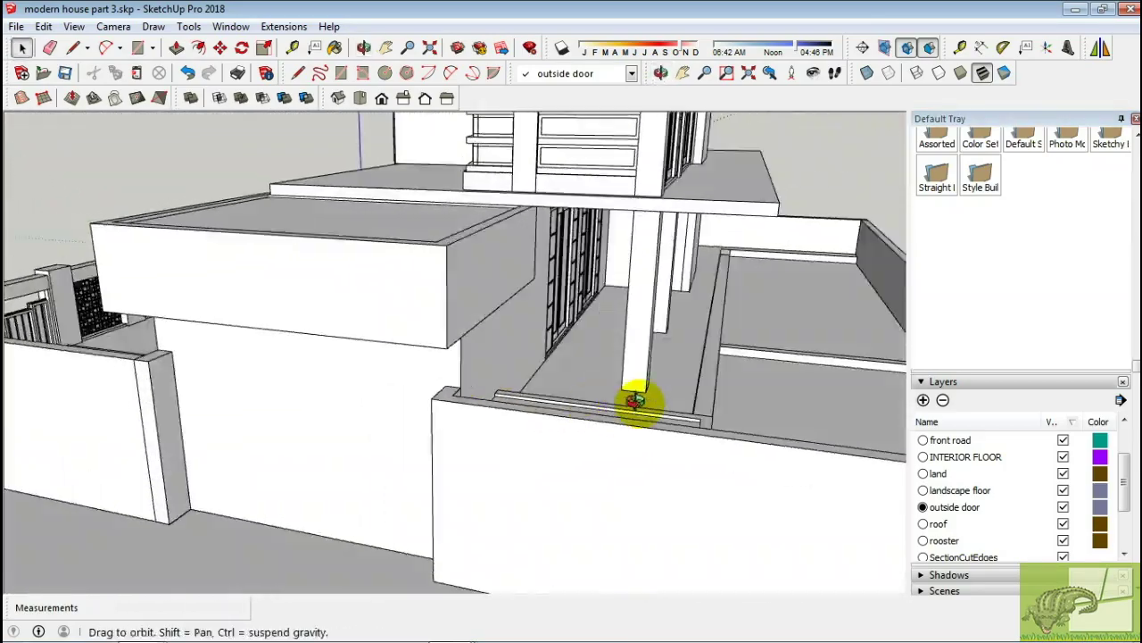
pyautogui.moveTo(635, 401); pyautogui.dragTo(459, 476, button='middle')
pyautogui.scroll(3, 530, 383)
pyautogui.scroll(3, 492, 416)
pyautogui.moveTo(492, 416)
pyautogui.mouseDown(button='middle')
pyautogui.moveTo(479, 446)
pyautogui.moveTo(467, 281)
pyautogui.moveTo(495, 284)
pyautogui.moveTo(216, 259)
pyautogui.moveTo(256, 337)
pyautogui.moveTo(387, 462)
pyautogui.mouseUp(button='middle')
pyautogui.scroll(3, 478, 446)
pyautogui.press('space')
pyautogui.click(528, 262)
pyautogui.press('m')
pyautogui.press('space')
# Orbit from the lower front floor up to the upper-floor windows
pyautogui.scroll(-5, 387, 438)
pyautogui.scroll(2, 450, 431)
pyautogui.moveTo(451, 431); pyautogui.dragTo(474, 456, button='middle')
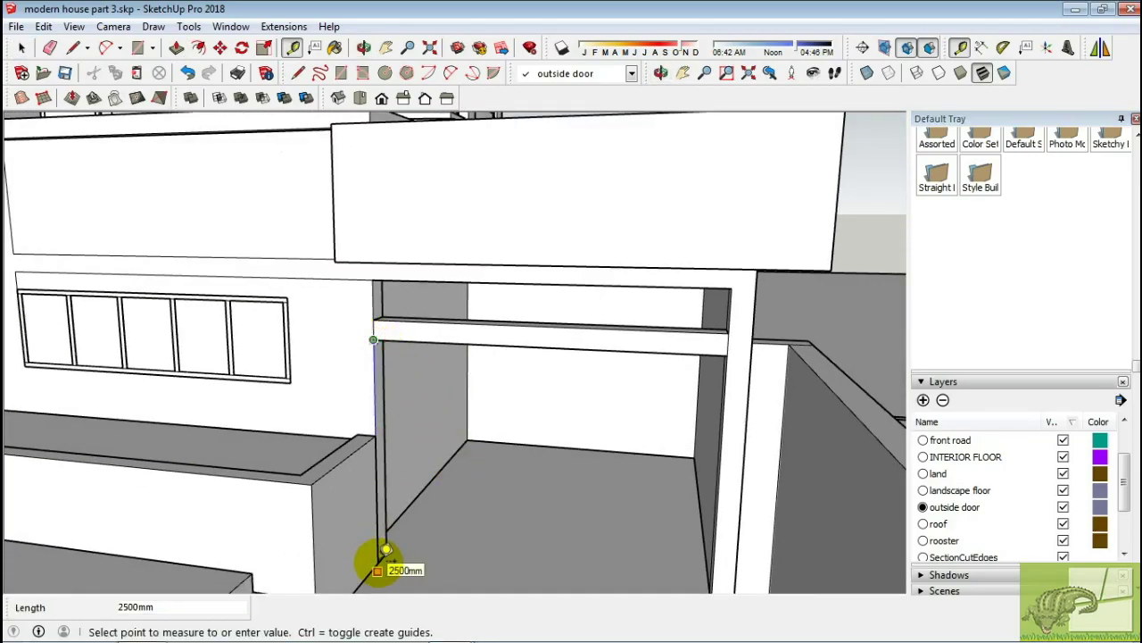
pyautogui.moveTo(378, 569); pyautogui.dragTo(815, 509, button='middle')
pyautogui.scroll(-3, 599, 331)
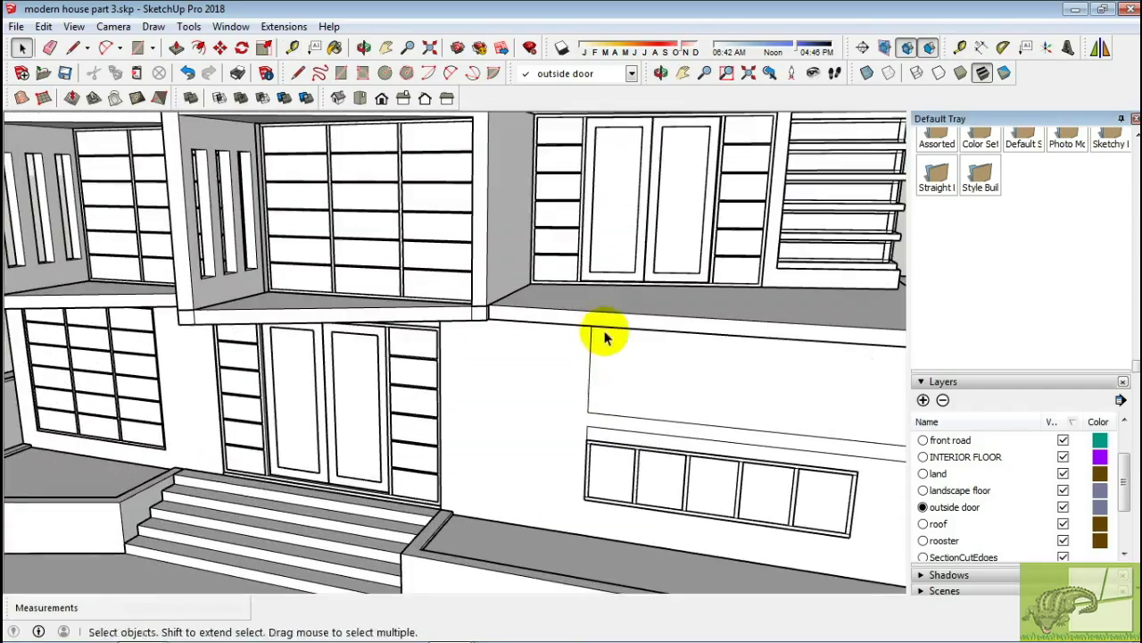
pyautogui.moveTo(599, 331)
pyautogui.mouseDown(button='middle')
pyautogui.moveTo(695, 465)
pyautogui.moveTo(625, 242)
pyautogui.moveTo(604, 234)
pyautogui.moveTo(94, 258)
pyautogui.moveTo(513, 204)
pyautogui.moveTo(519, 131)
pyautogui.mouseUp(button='middle')
# Select the three-pane window strip and start moving it down, keeping it level
pyautogui.scroll(3, 658, 152)
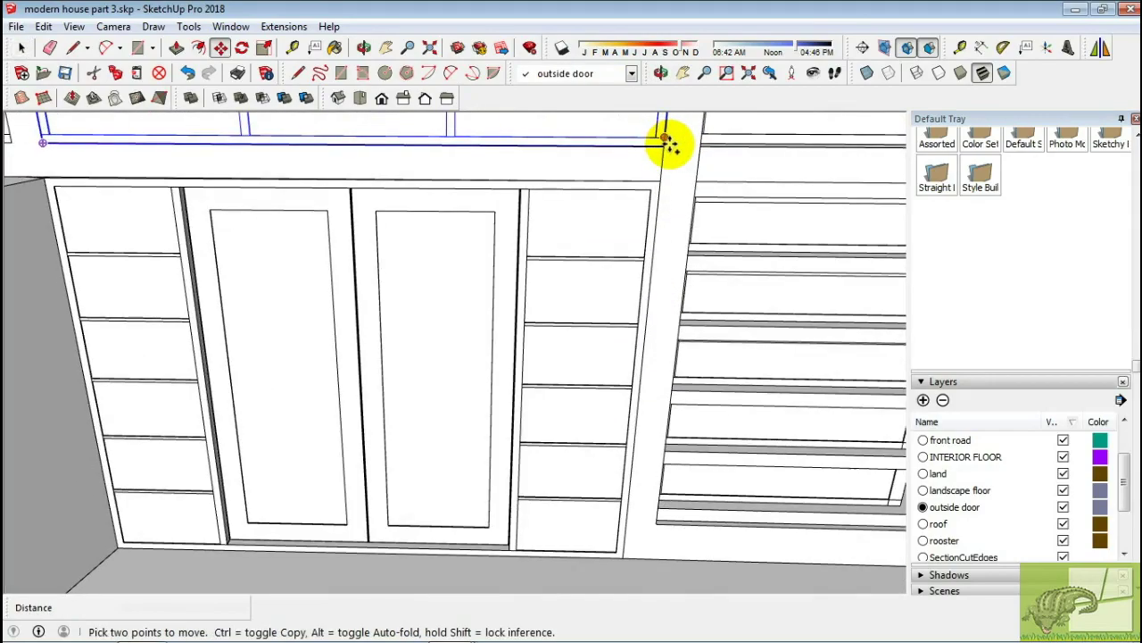
pyautogui.scroll(2, 661, 145)
pyautogui.click(658, 140)
pyautogui.scroll(-5, 665, 161)
pyautogui.moveTo(670, 173)
pyautogui.mouseDown(button='middle')
pyautogui.moveTo(516, 230)
pyautogui.moveTo(556, 280)
pyautogui.mouseUp(button='middle')
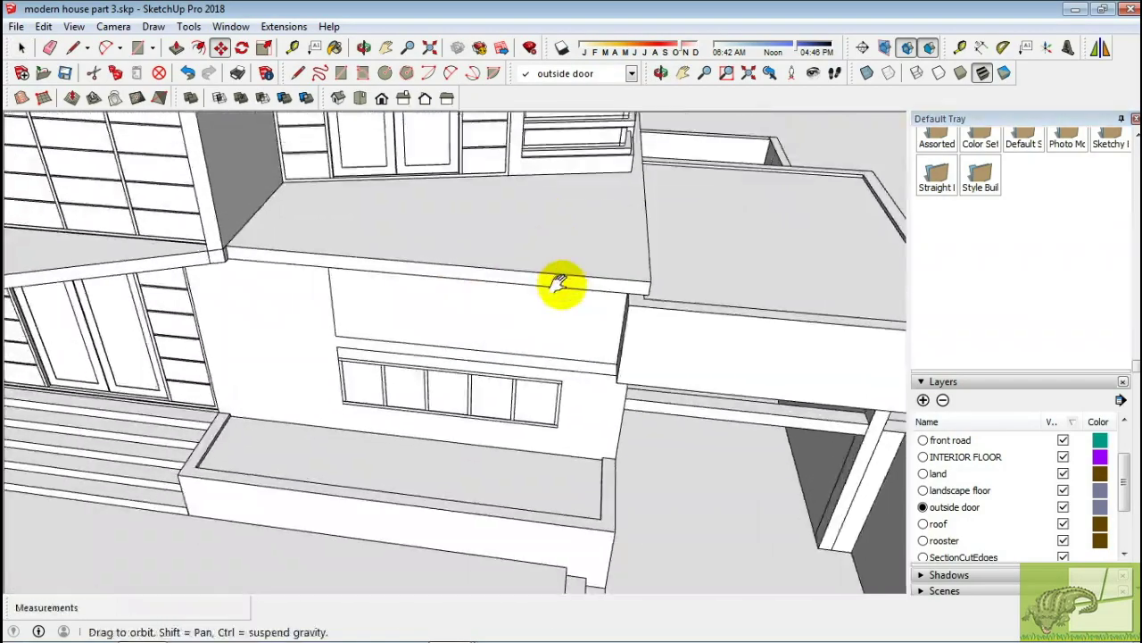
pyautogui.press('m')
pyautogui.scroll(3, 492, 262)
pyautogui.press('l')
pyautogui.scroll(2, 387, 280)
pyautogui.scroll(3, 230, 303)
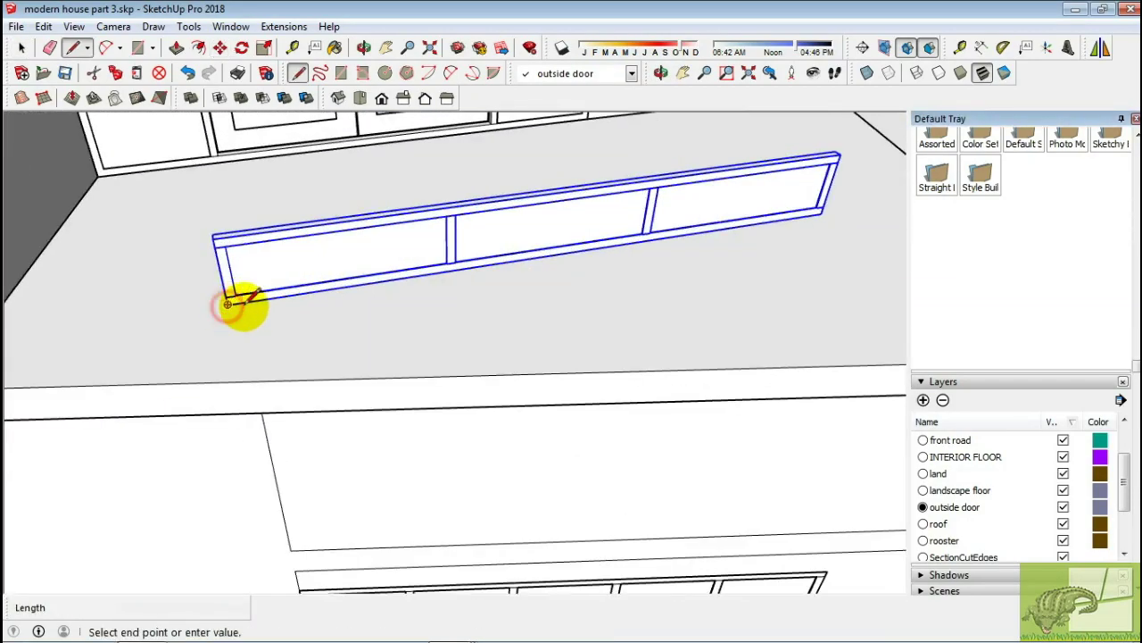
pyautogui.moveTo(228, 306); pyautogui.dragTo(282, 368)
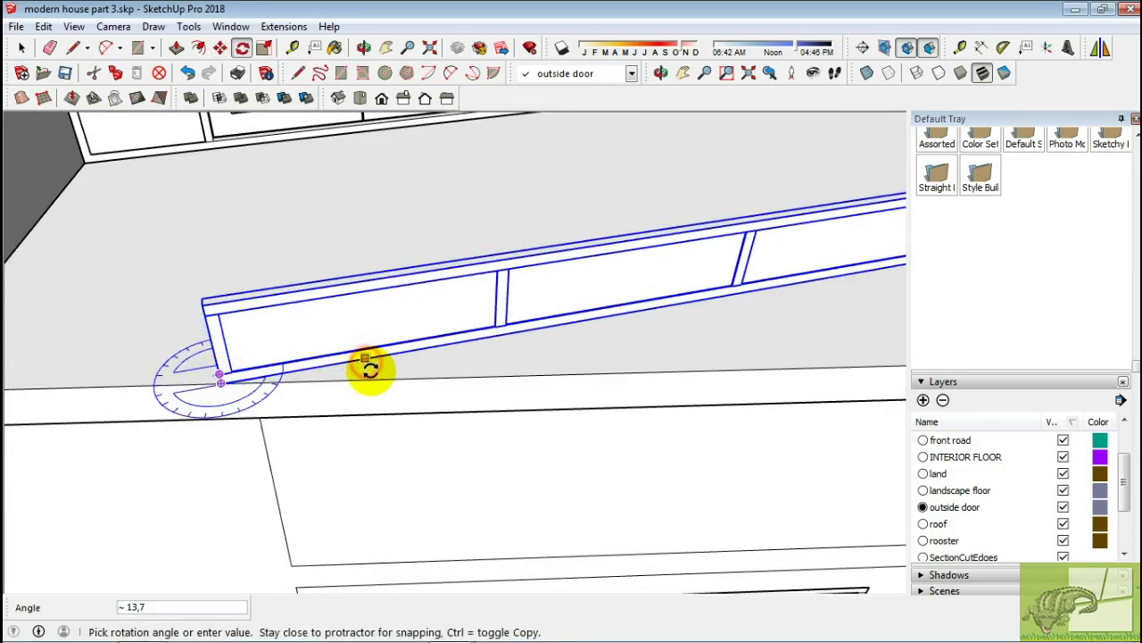
pyautogui.press('Escape')
# Move the window strip by its corner to sit above the garage opening
pyautogui.scroll(-3, 544, 365)
pyautogui.moveTo(544, 365); pyautogui.dragTo(487, 374, button='middle')
pyautogui.press('m')
pyautogui.scroll(4, 554, 350)
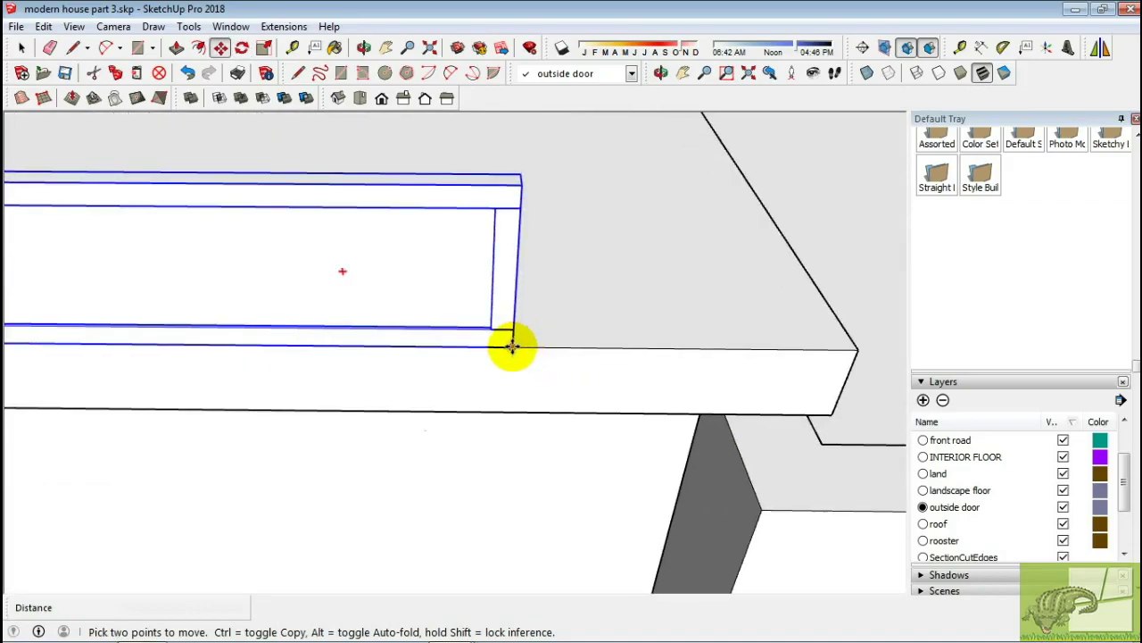
pyautogui.click(512, 347)
pyautogui.scroll(-4, 512, 347)
pyautogui.moveTo(454, 326); pyautogui.dragTo(617, 255, button='middle')
pyautogui.scroll(3, 679, 372)
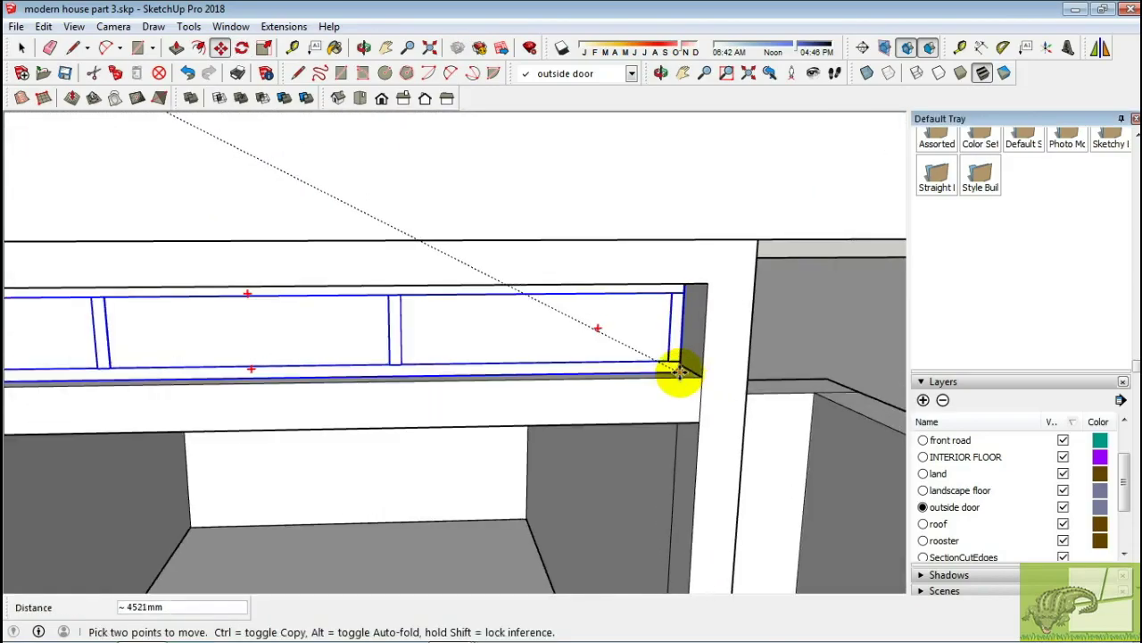
pyautogui.scroll(2, 710, 375)
pyautogui.click(710, 375)
pyautogui.scroll(-2, 710, 374)
pyautogui.moveTo(719, 340); pyautogui.dragTo(465, 361, button='middle')
# Scale the transom window to the opening's width and review it from around the house
pyautogui.press('s')
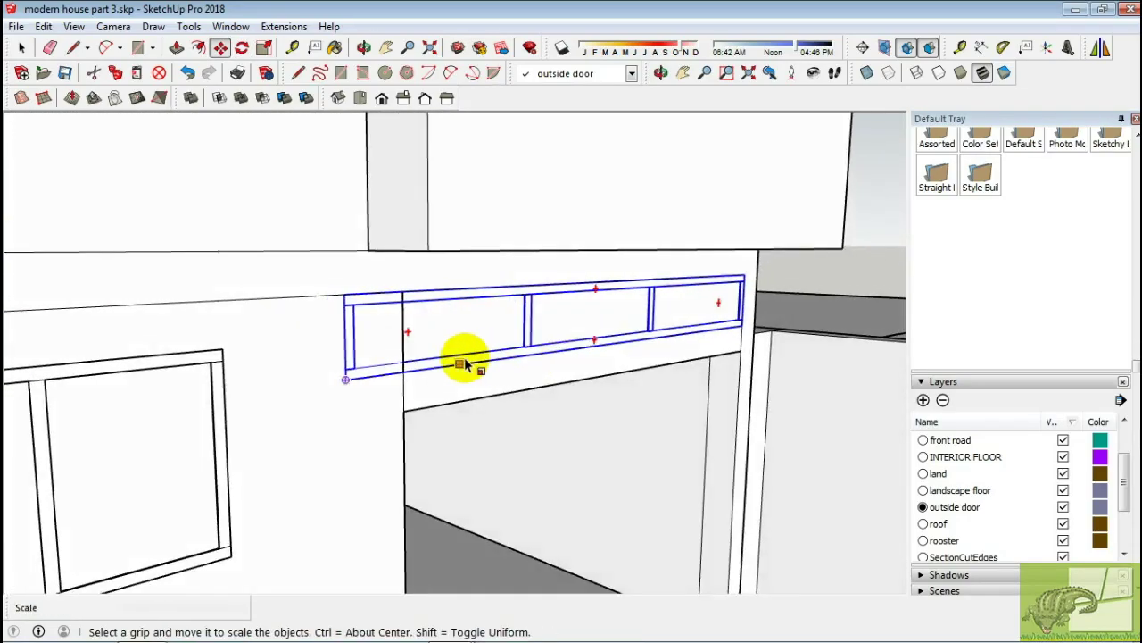
pyautogui.scroll(2, 331, 344)
pyautogui.scroll(2, 344, 330)
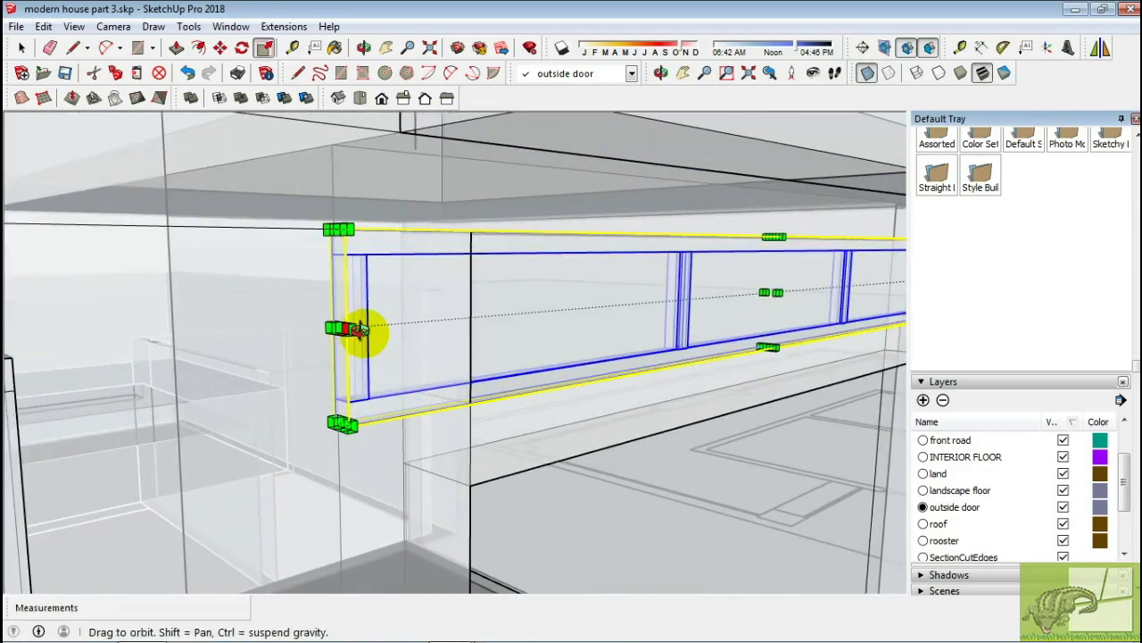
pyautogui.moveTo(359, 330); pyautogui.dragTo(326, 324, button='middle')
pyautogui.press('space')
pyautogui.click(578, 298)
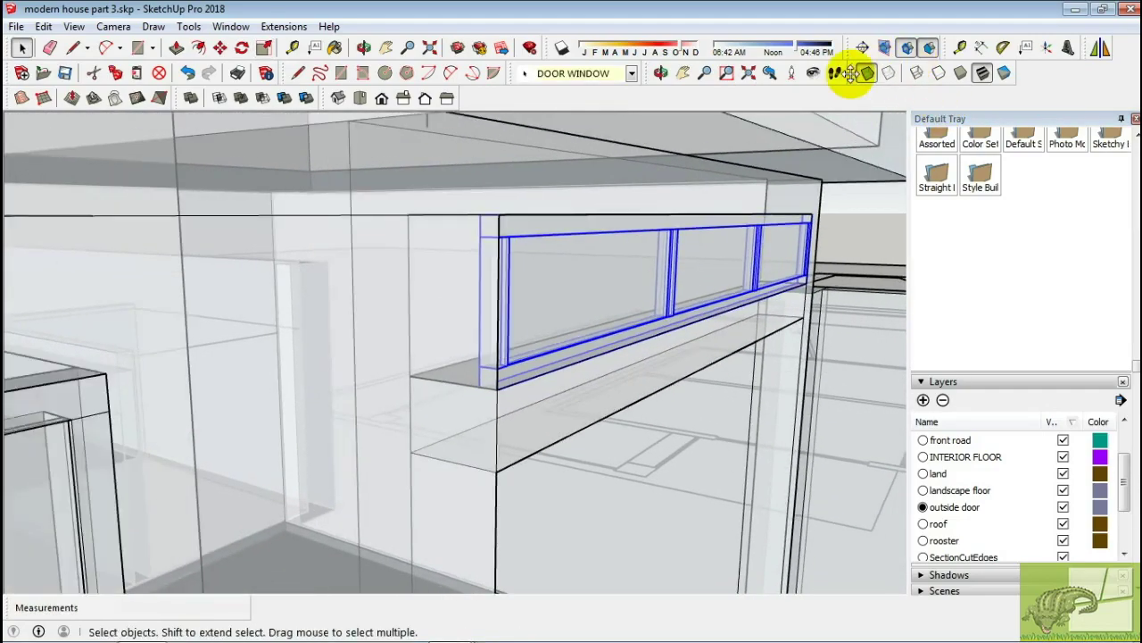
pyautogui.moveTo(749, 177); pyautogui.dragTo(530, 408, button='middle')
pyautogui.press('m')
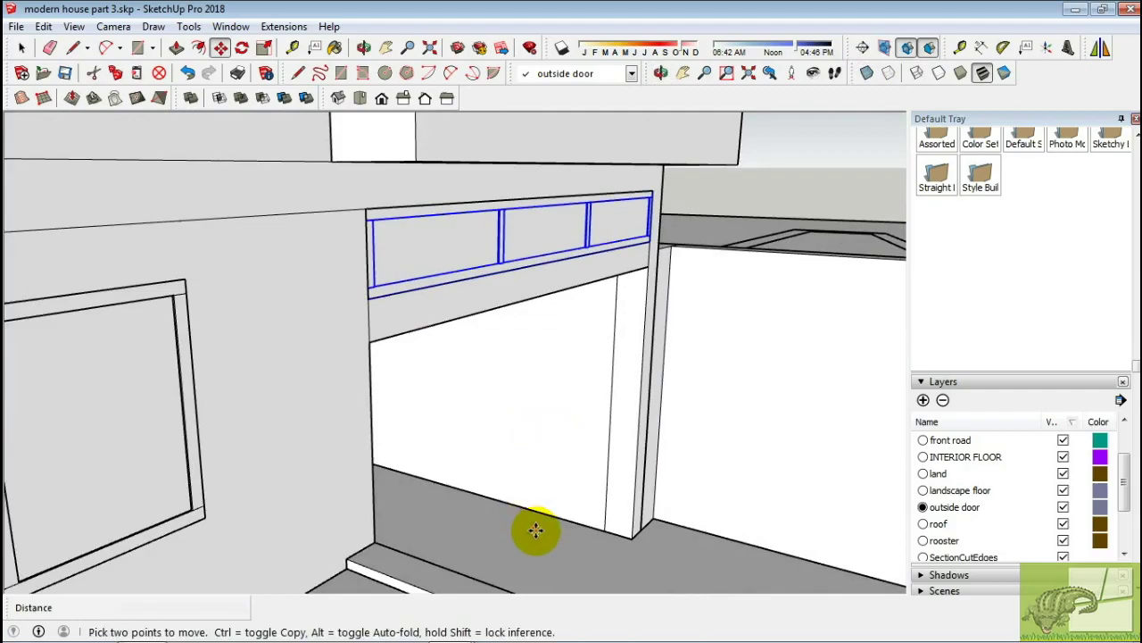
pyautogui.scroll(-3, 548, 434)
pyautogui.scroll(-2, 505, 441)
pyautogui.press('space')
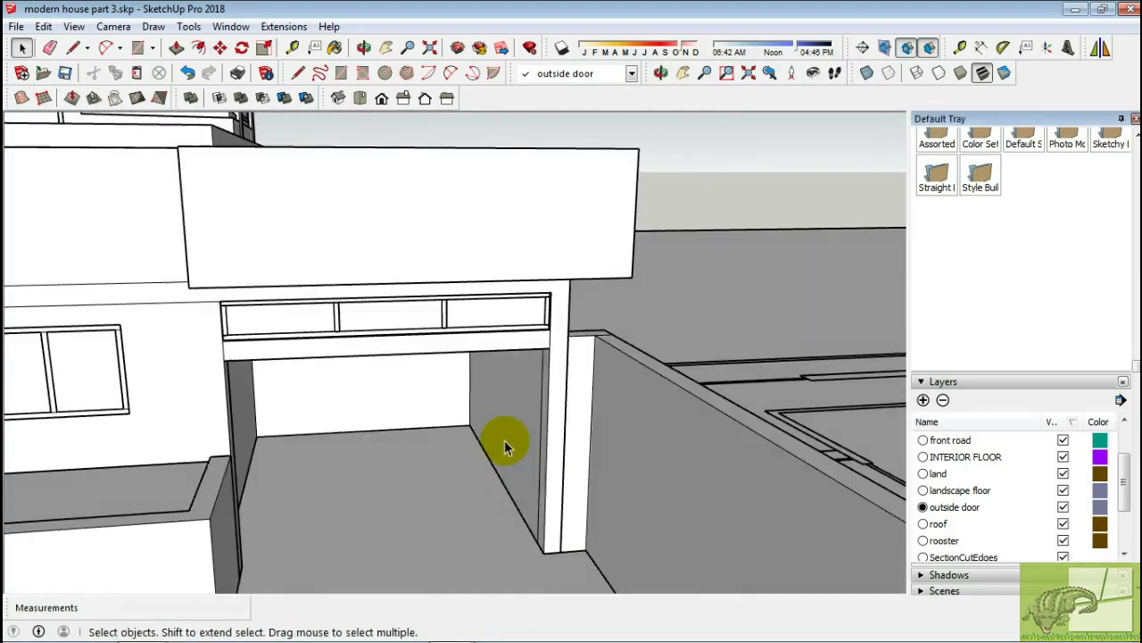
pyautogui.moveTo(505, 441)
pyautogui.mouseDown(button='middle')
pyautogui.moveTo(189, 404)
pyautogui.moveTo(298, 383)
pyautogui.moveTo(472, 490)
pyautogui.mouseUp(button='middle')
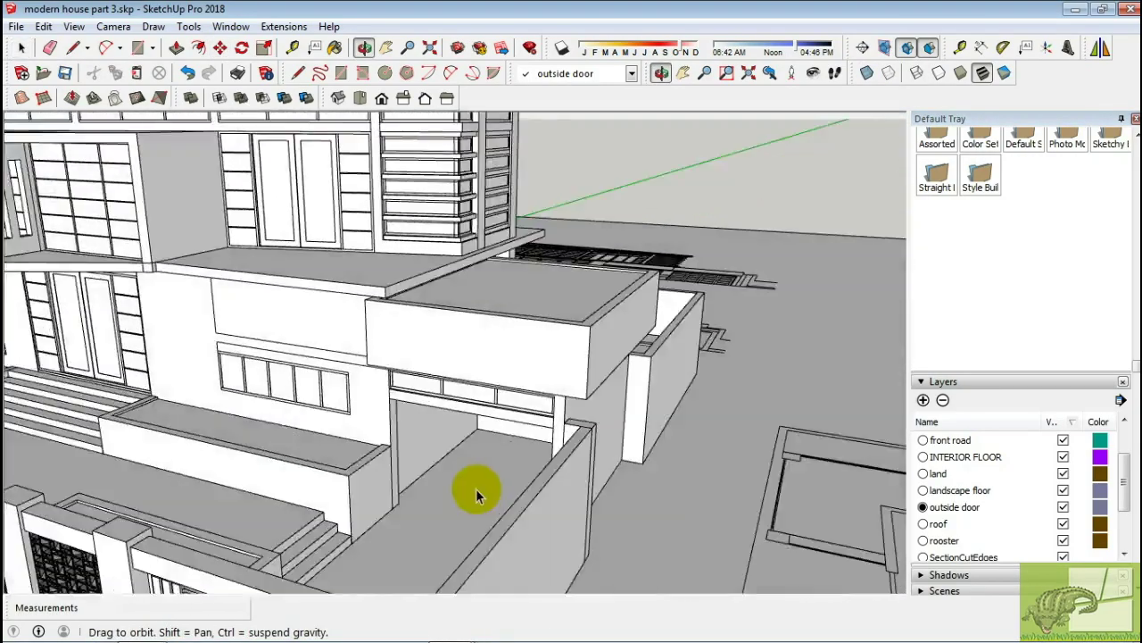
# Draw a rectangle across the garage opening and make it a component
pyautogui.scroll(3, 475, 488)
pyautogui.scroll(2, 485, 503)
pyautogui.press('r')
pyautogui.click(370, 304)
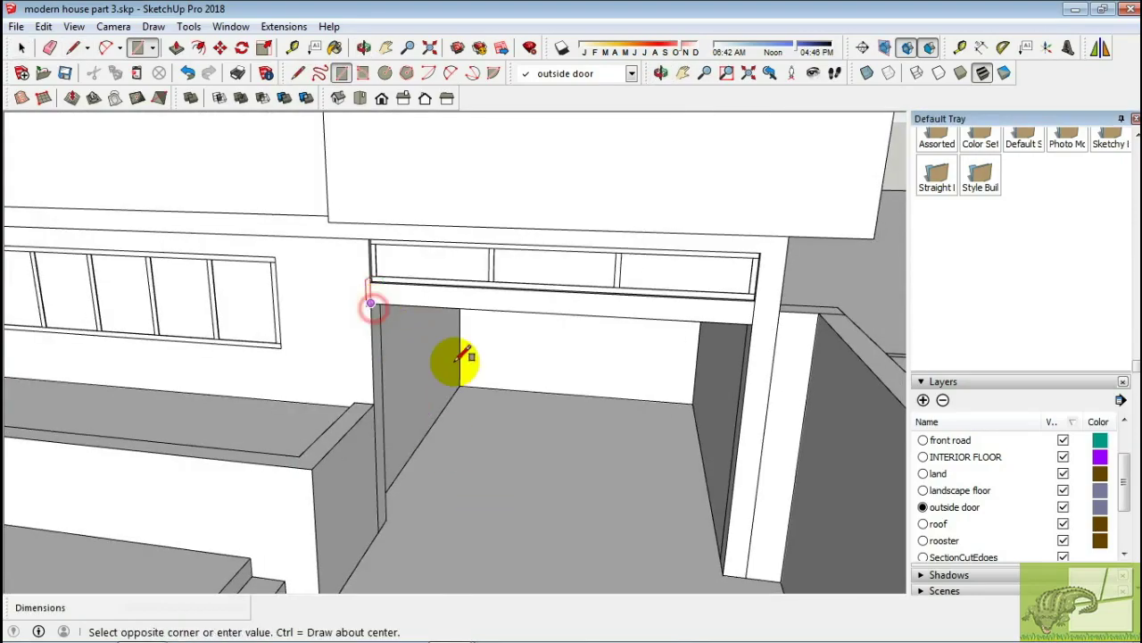
pyautogui.click(726, 571)
pyautogui.rightClick(572, 420)
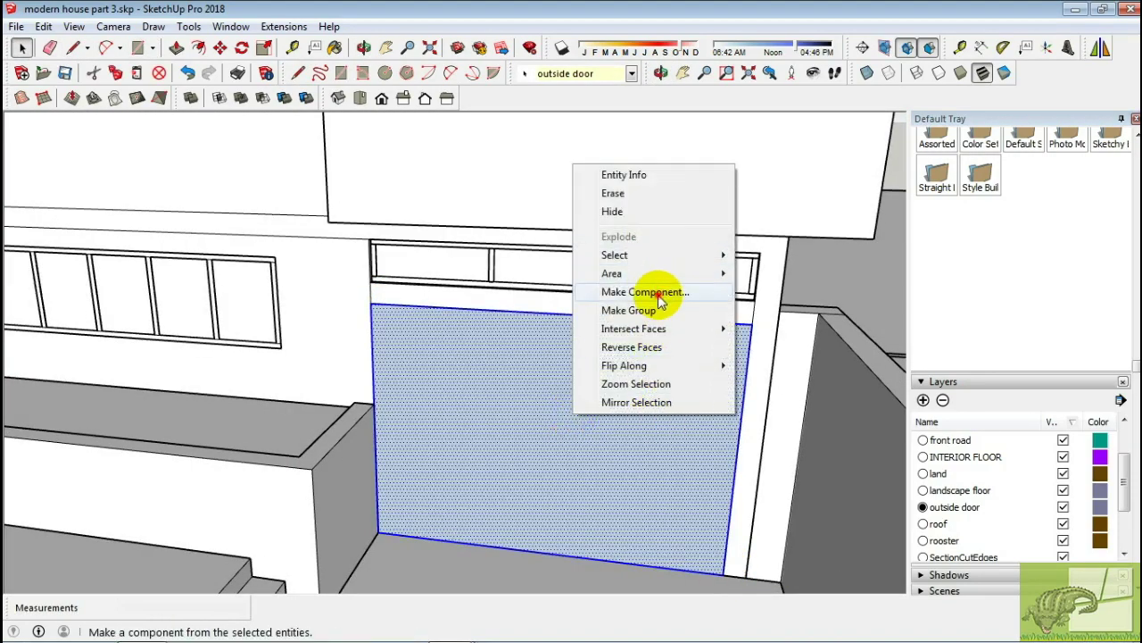
pyautogui.click(652, 308)
# Inside the door component, divide it into vertical panels and begin an inset border on the first
pyautogui.doubleClick(581, 503)
pyautogui.moveTo(594, 451); pyautogui.dragTo(522, 409, button='middle')
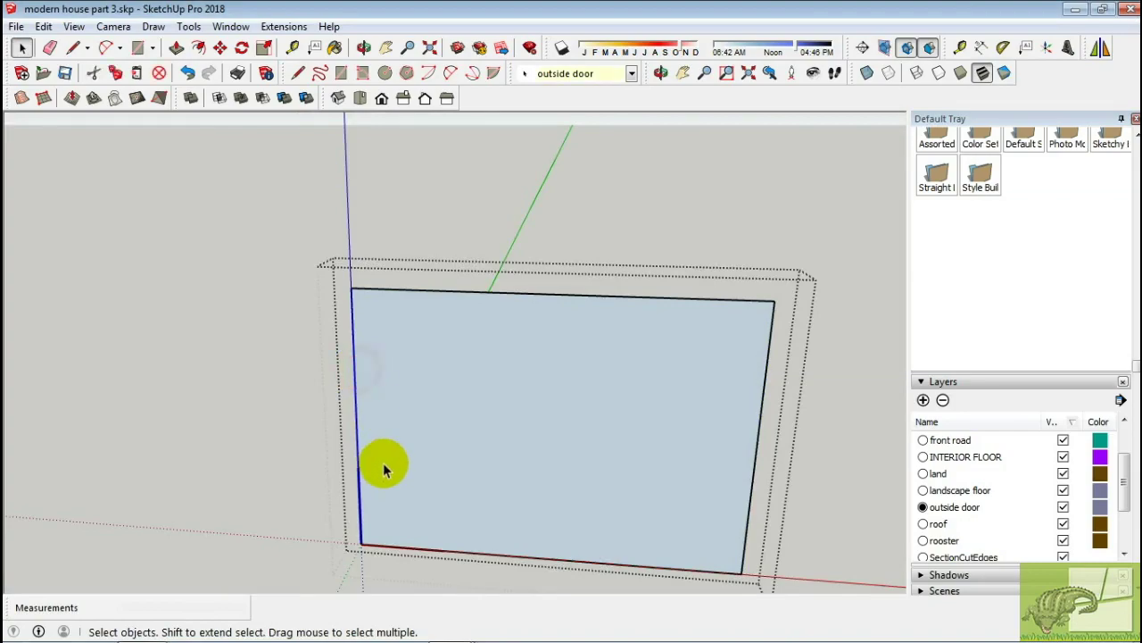
pyautogui.write('6')
pyautogui.press('Return')
pyautogui.scroll(-1, 720, 554)
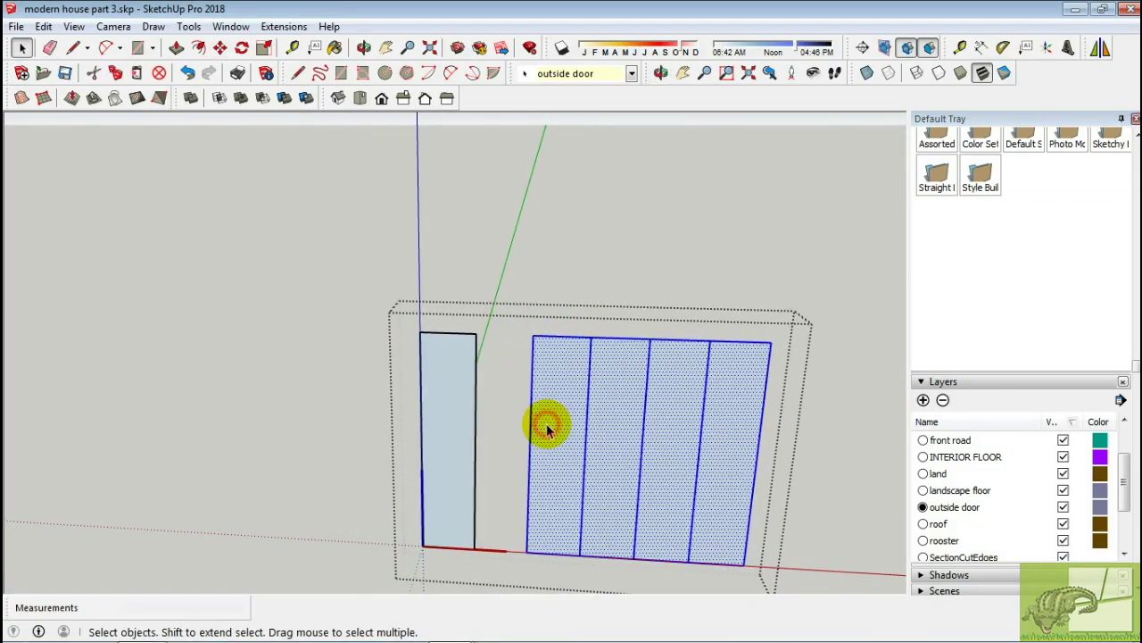
pyautogui.scroll(-2, 442, 402)
pyautogui.press('f')
pyautogui.click(473, 213)
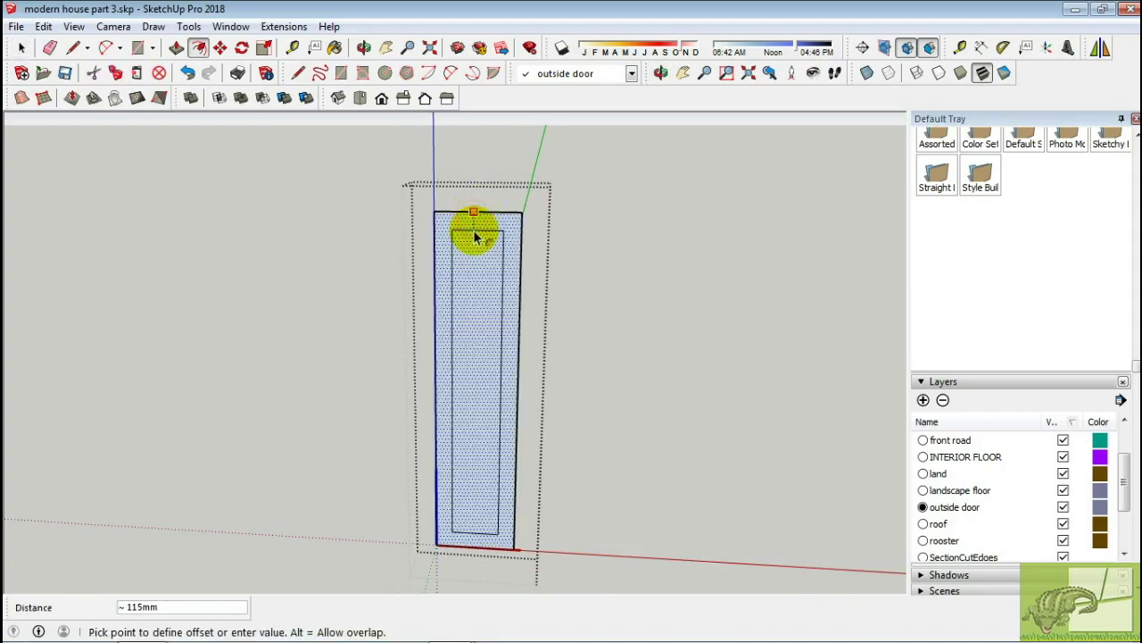
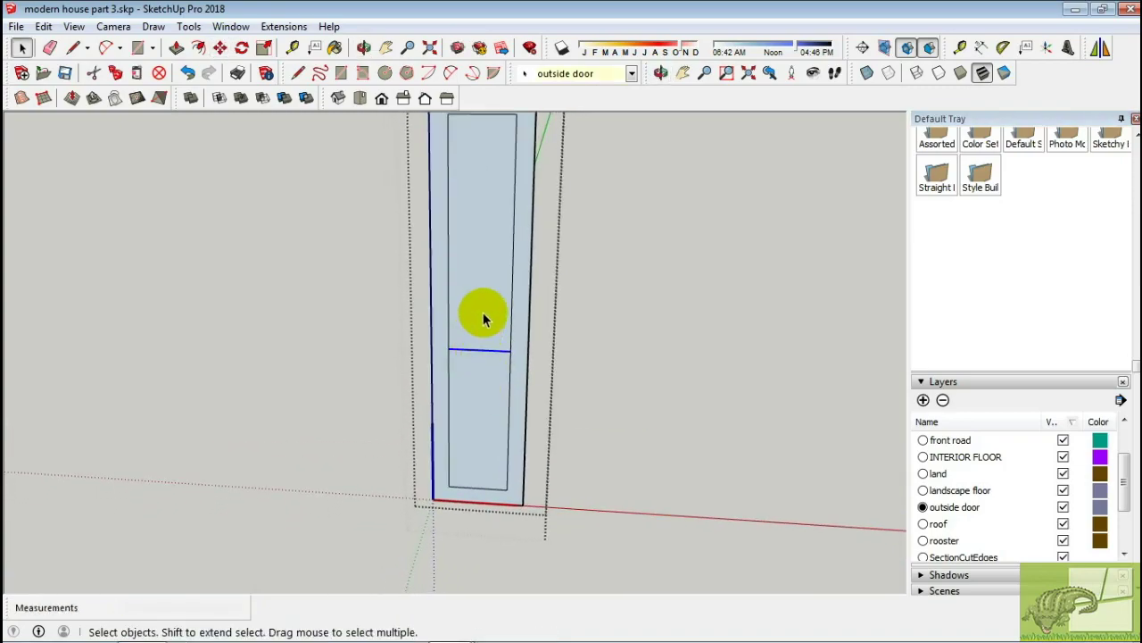
# Push/Pull the door face to begin shaping the lower panel and rail
pyautogui.moveTo(497, 344); pyautogui.dragTo(467, 365, button='middle')
pyautogui.press('p')
pyautogui.click(389, 389)
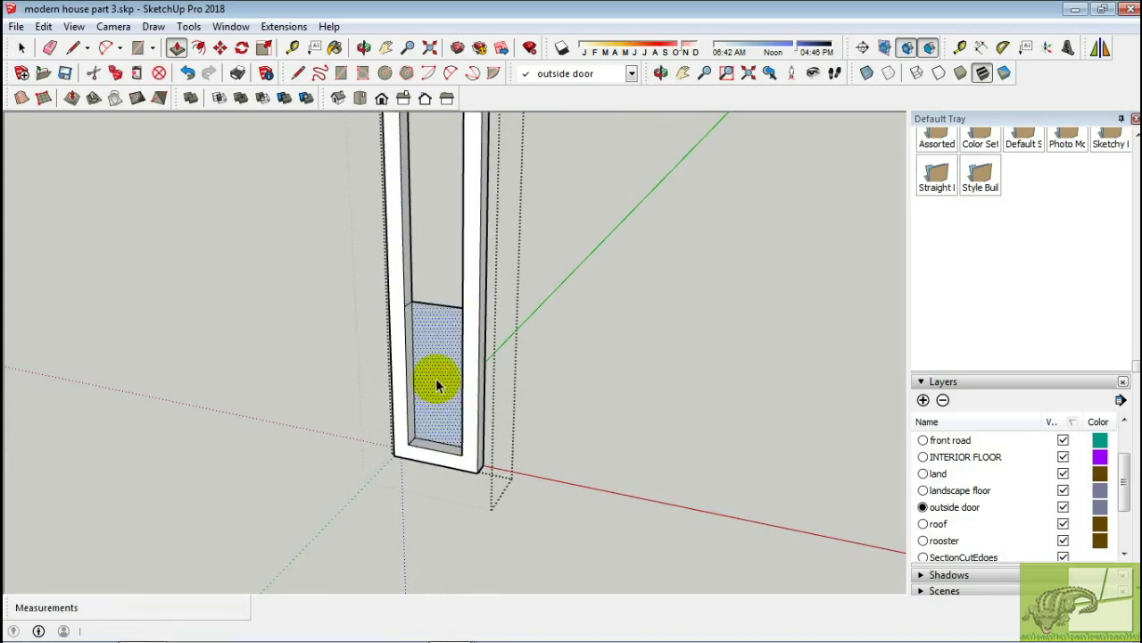
pyautogui.press('space')
pyautogui.rightClick(416, 354)
pyautogui.click(463, 420)
pyautogui.click(457, 408)
pyautogui.press('space')
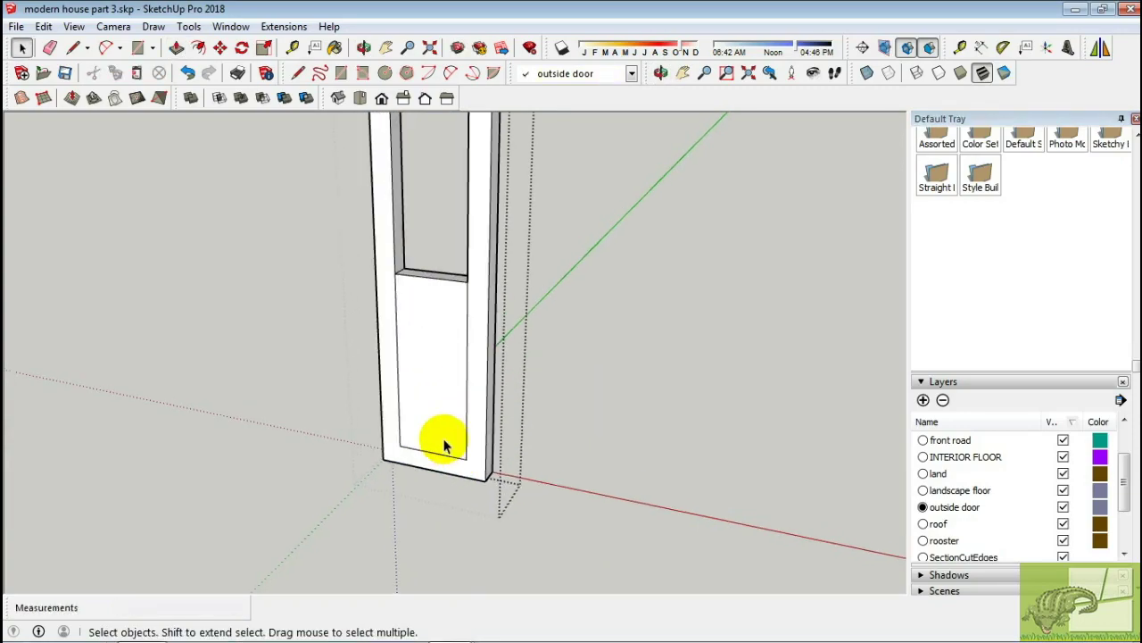
# Recess the lower panel face 10mm behind the cross rail
pyautogui.scroll(3, 447, 428)
pyautogui.press('p')
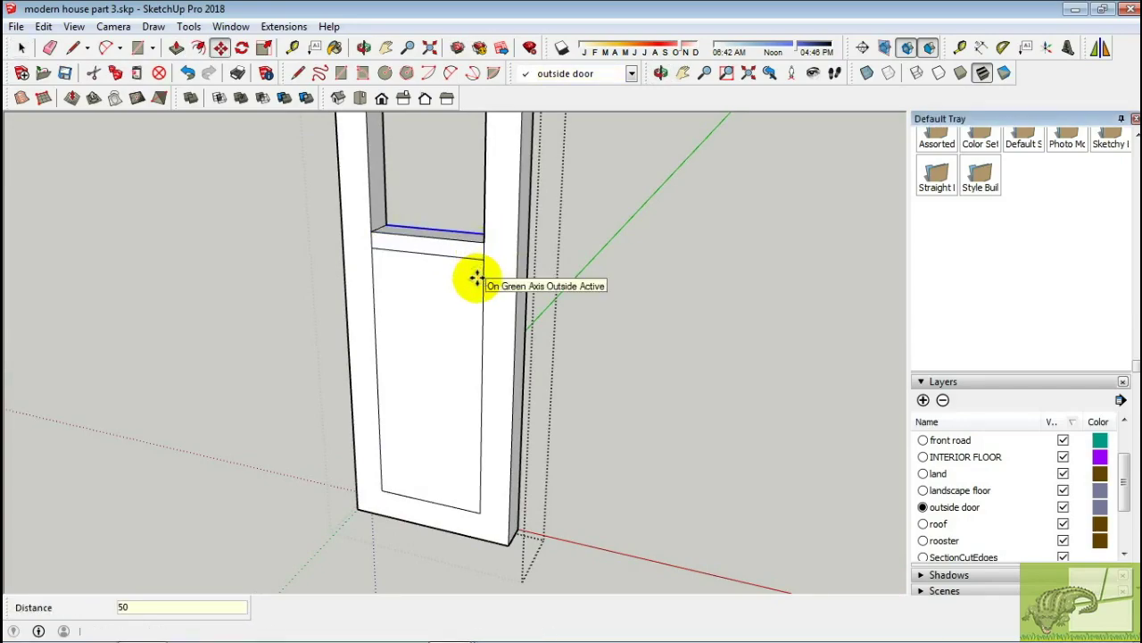
pyautogui.scroll(2, 486, 278)
pyautogui.press('p')
pyautogui.scroll(1, 473, 321)
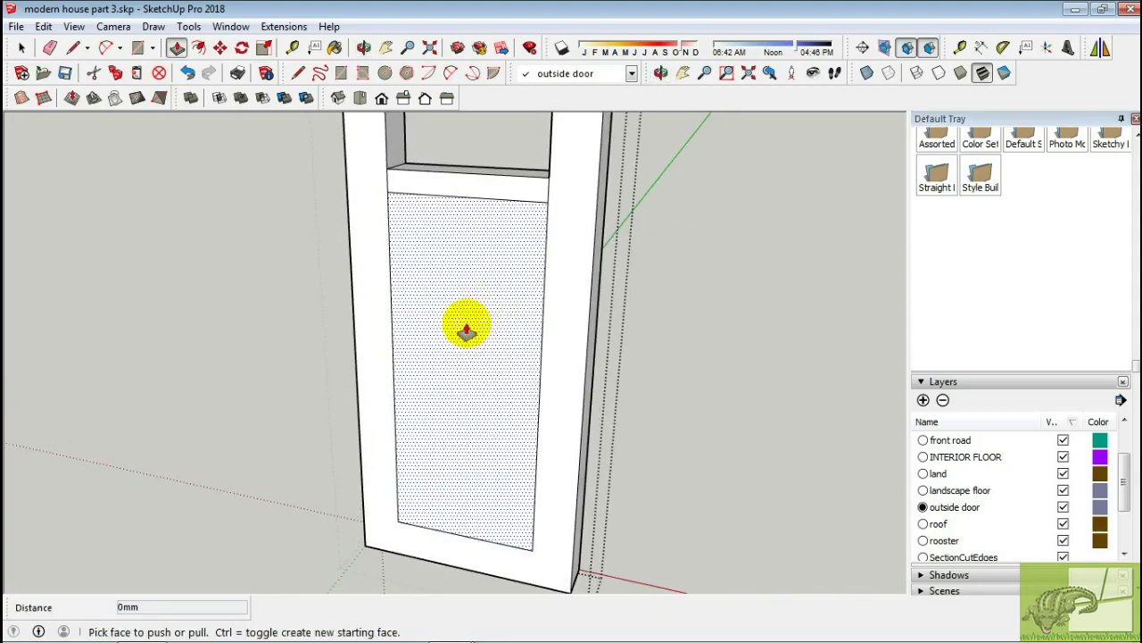
pyautogui.write('-10')
pyautogui.press('Return')
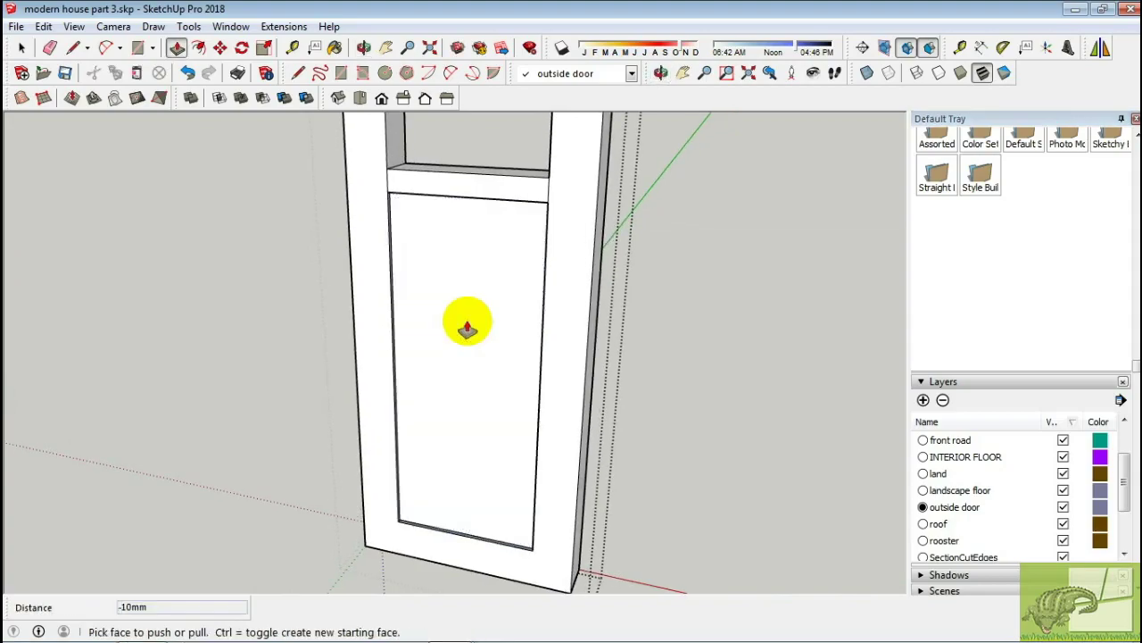
pyautogui.scroll(1, 469, 229)
pyautogui.press('f')
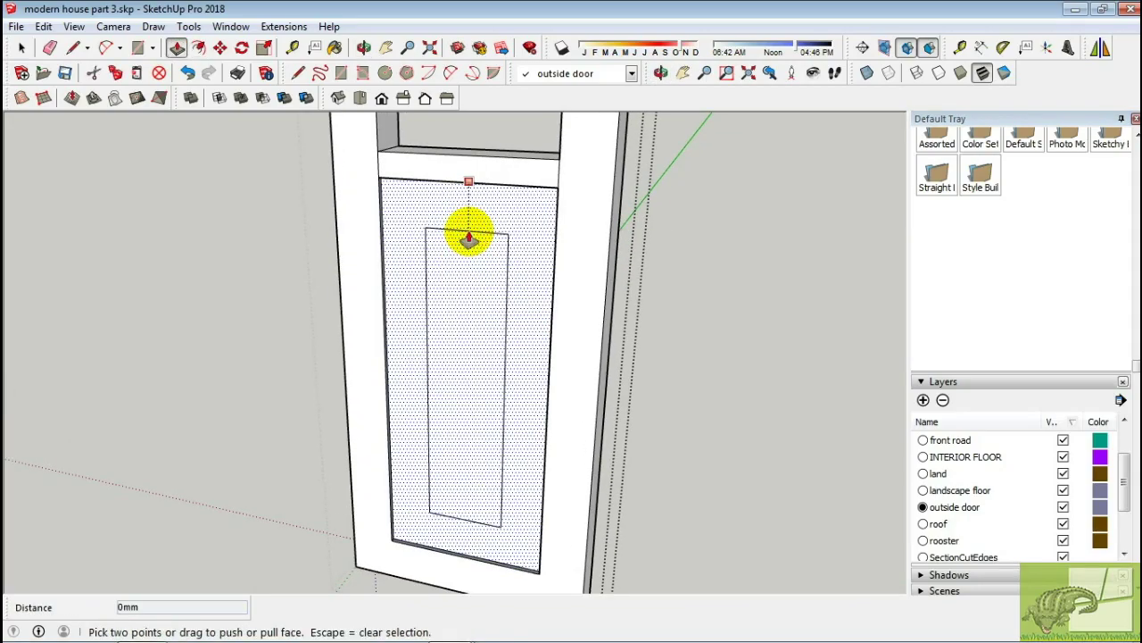
# Offset the panel outline inward by 1 and push the inset face 10mm
pyautogui.press('f')
pyautogui.click(471, 232)
pyautogui.write('1')
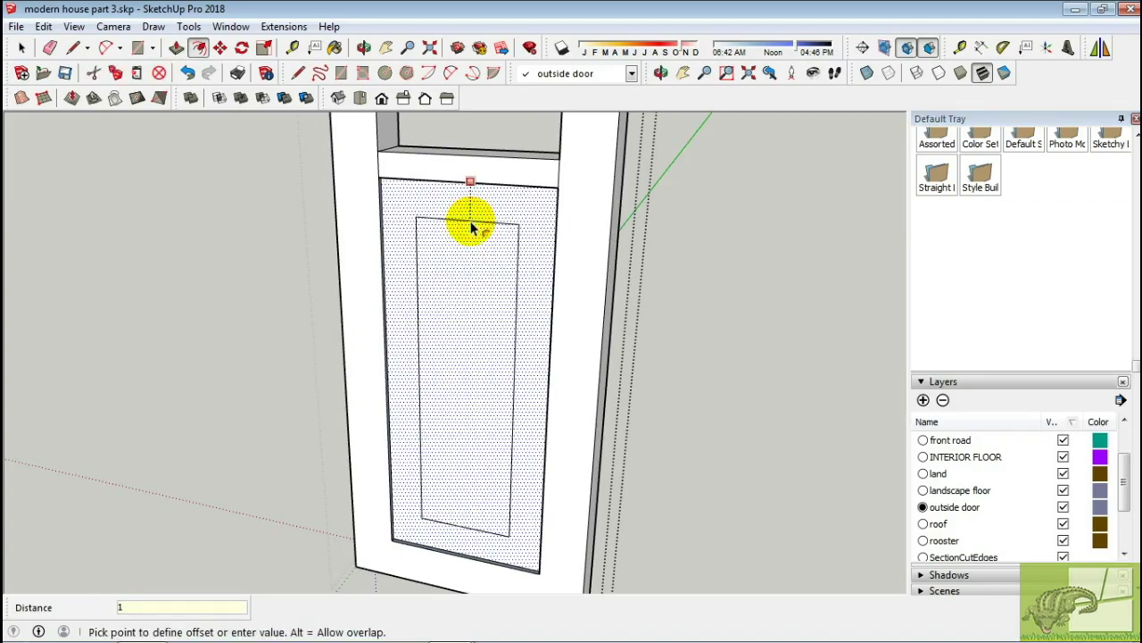
pyautogui.press('Return')
pyautogui.press('p')
pyautogui.click(467, 224)
pyautogui.write('10')
pyautogui.press('Return')
pyautogui.scroll(2, 402, 196)
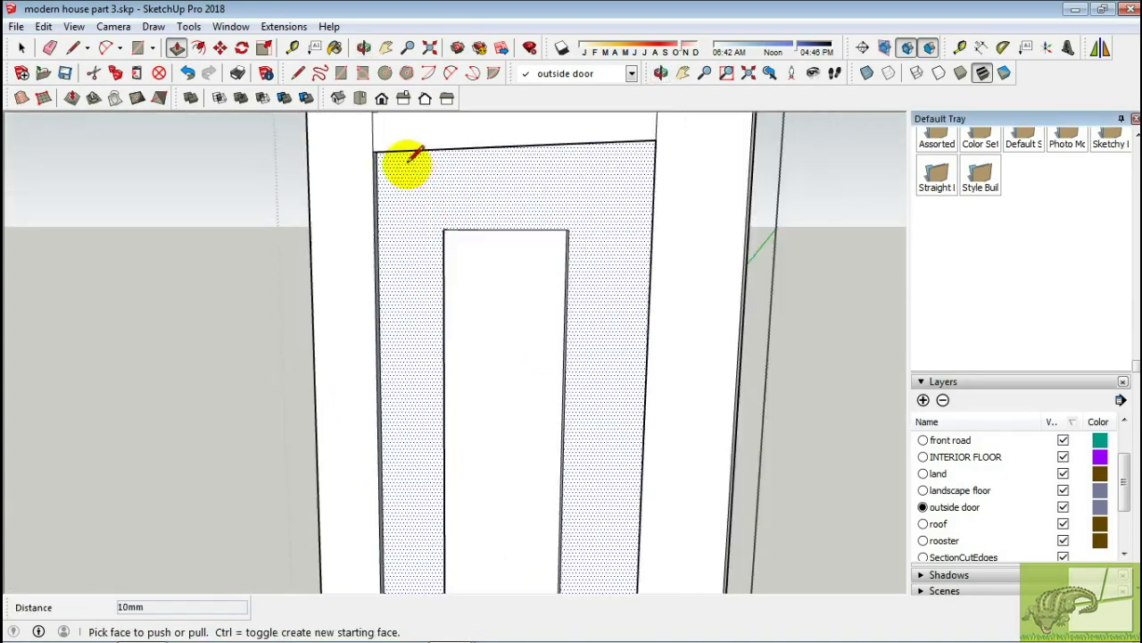
pyautogui.moveTo(409, 161); pyautogui.dragTo(388, 163, button='middle')
# Draw diagonal edges linking the inner panel corners to the outer frame corners
pyautogui.press('l')
pyautogui.scroll(1, 369, 146)
pyautogui.click(357, 140)
pyautogui.click(523, 318)
pyautogui.scroll(-1, 522, 319)
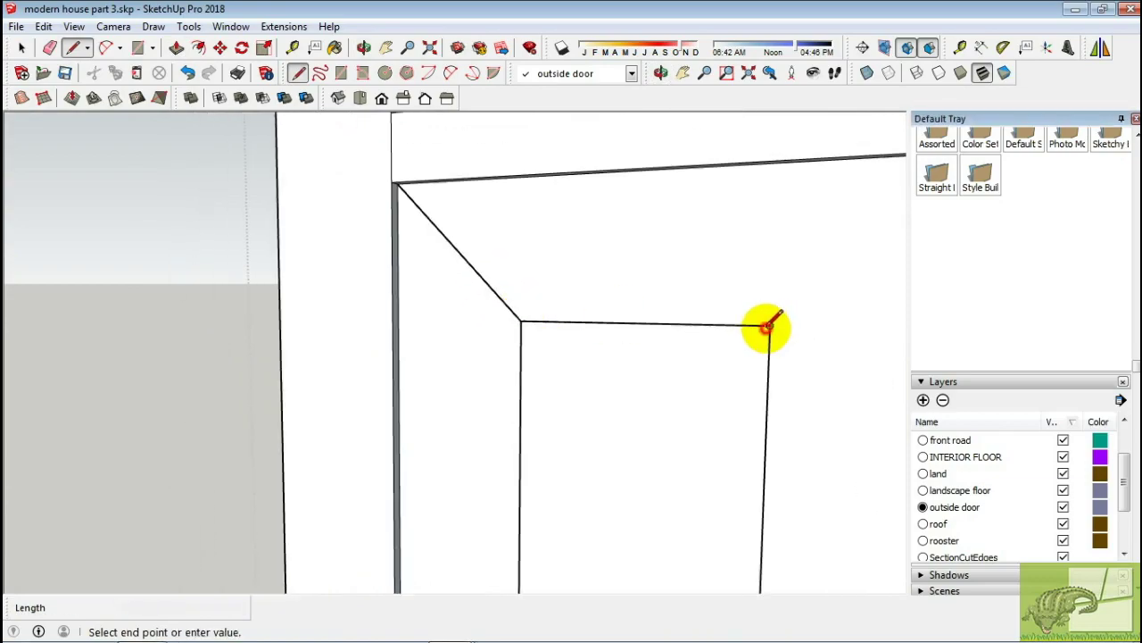
pyautogui.click(766, 327)
pyautogui.scroll(-2, 766, 327)
pyautogui.click(743, 259)
pyautogui.scroll(-2, 684, 423)
pyautogui.moveTo(684, 423); pyautogui.dragTo(676, 289, button='middle')
pyautogui.scroll(3, 572, 364)
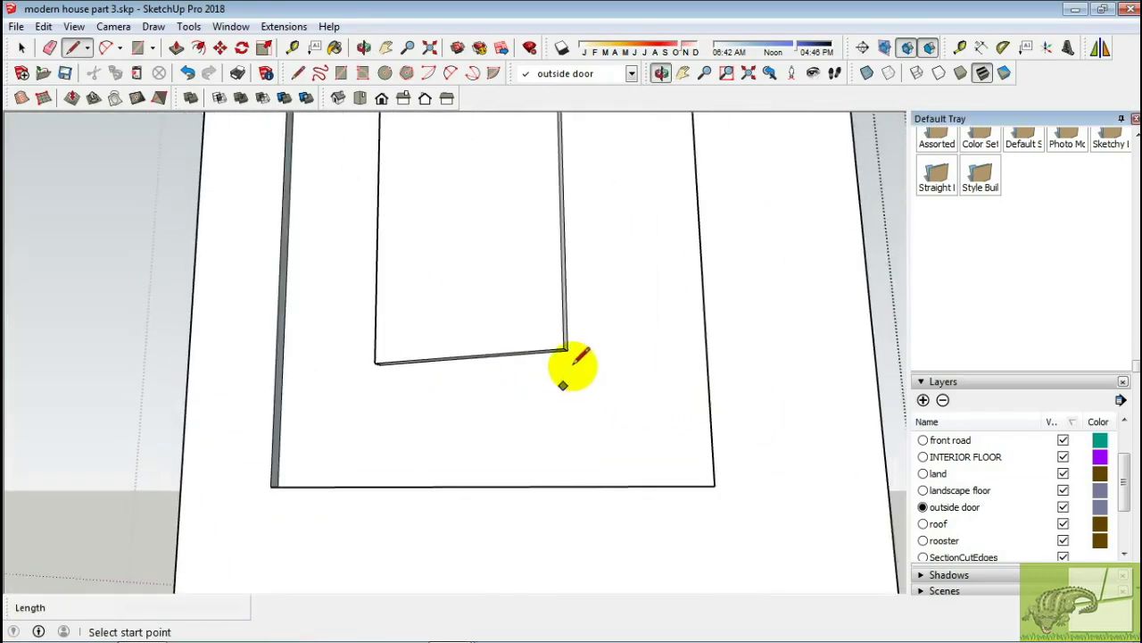
pyautogui.moveTo(572, 365); pyautogui.dragTo(671, 434, button='middle')
pyautogui.click(561, 339)
pyautogui.click(740, 455)
# Draw a closing line so the door opening gets a face, then select the lower panel face
pyautogui.scroll(1, 739, 574)
pyautogui.scroll(3, 273, 491)
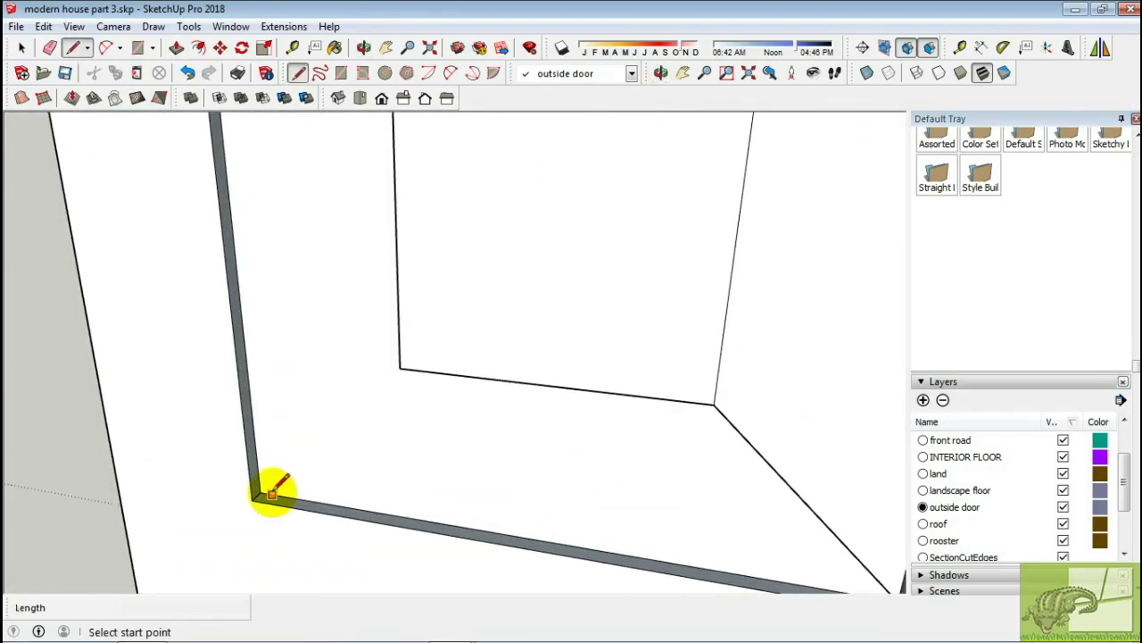
pyautogui.scroll(-3, 403, 367)
pyautogui.moveTo(408, 383)
pyautogui.mouseDown(button='middle')
pyautogui.moveTo(438, 339)
pyautogui.moveTo(299, 294)
pyautogui.moveTo(276, 262)
pyautogui.mouseUp(button='middle')
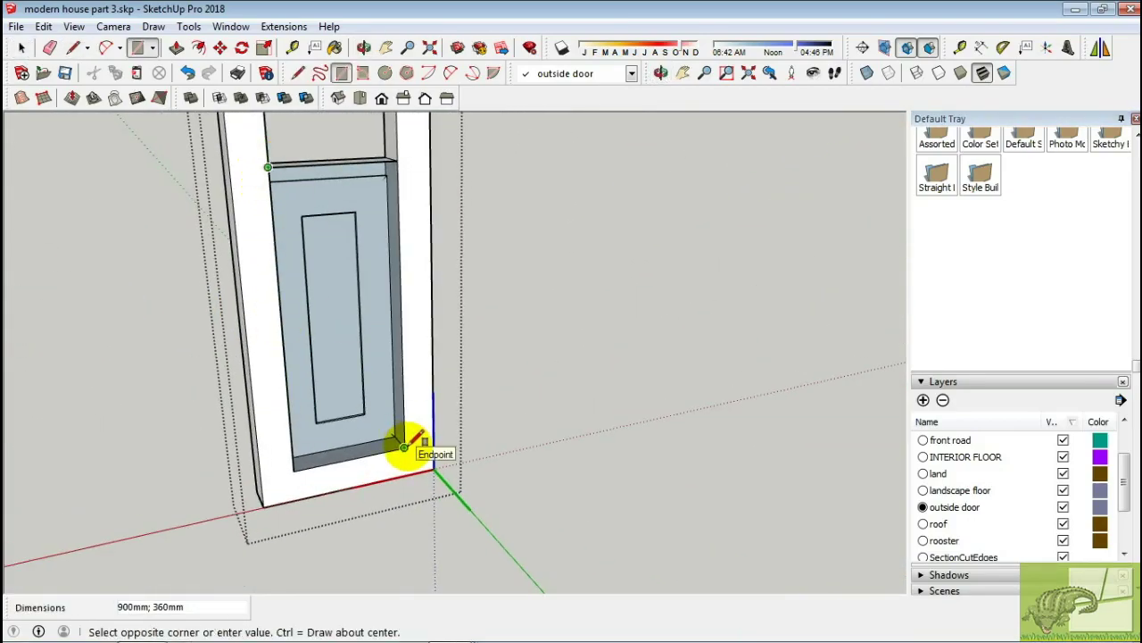
pyautogui.scroll(2, 404, 446)
pyautogui.scroll(2, 420, 438)
pyautogui.scroll(2, 459, 402)
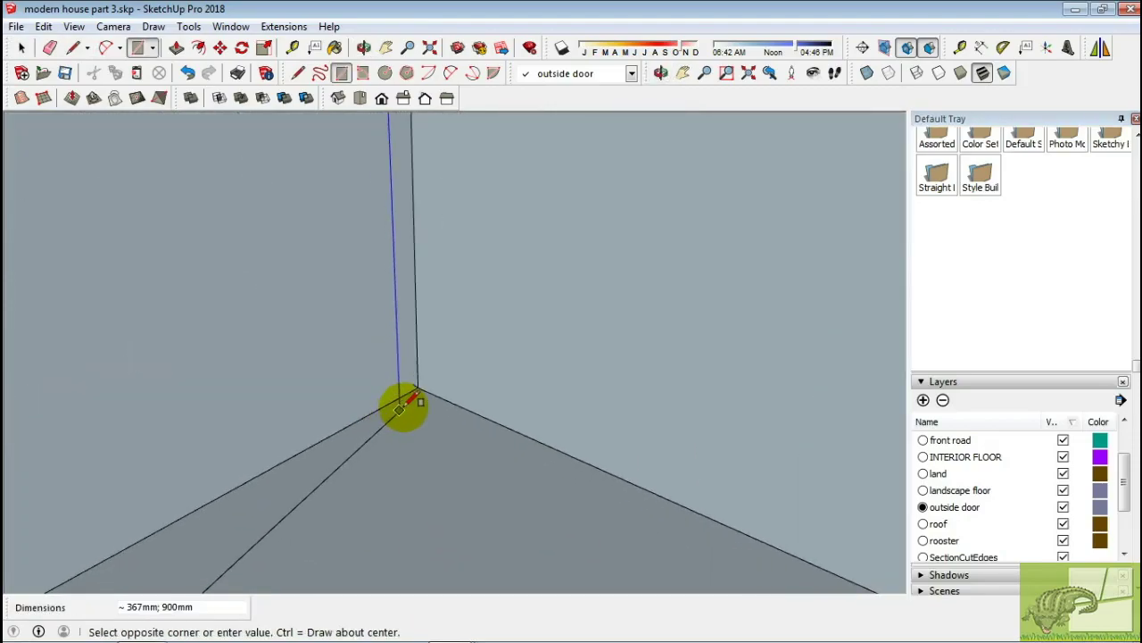
pyautogui.scroll(1, 403, 403)
pyautogui.scroll(-2, 484, 412)
pyautogui.scroll(-1, 658, 446)
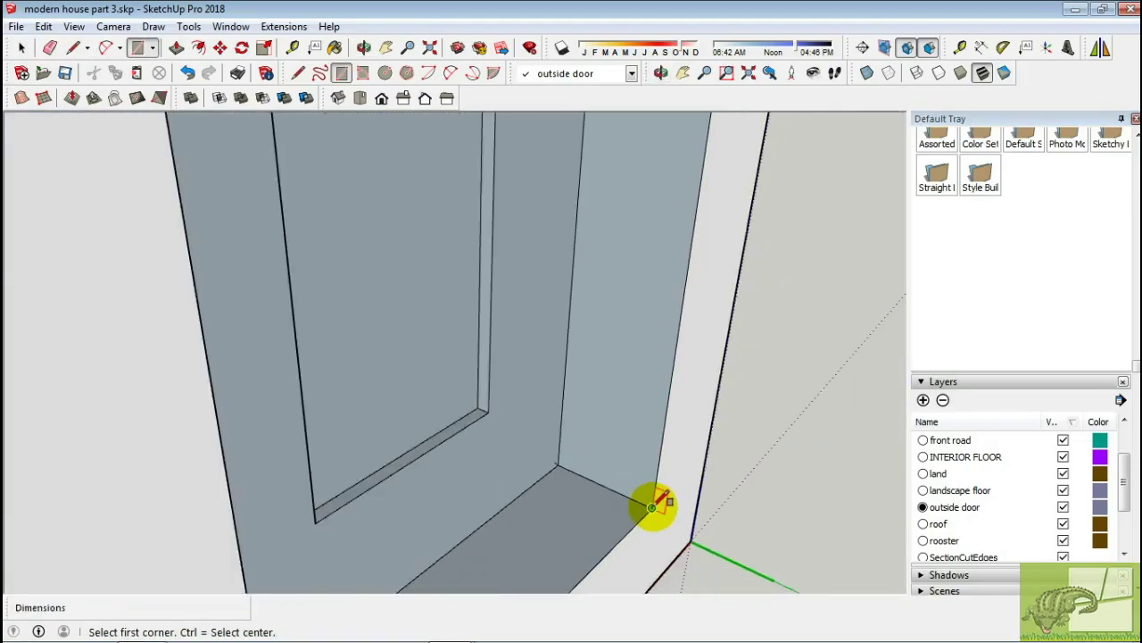
pyautogui.moveTo(658, 436)
pyautogui.mouseDown(button='middle')
pyautogui.moveTo(648, 507)
pyautogui.moveTo(462, 287)
pyautogui.moveTo(587, 275)
pyautogui.moveTo(506, 268)
pyautogui.moveTo(502, 339)
pyautogui.mouseUp(button='middle')
pyautogui.press('l')
pyautogui.click(559, 536)
pyautogui.press('space')
pyautogui.click(554, 243)
# Offset the lower panel outline inward and push the inner panel 10mm
pyautogui.press('p')
pyautogui.press('f')
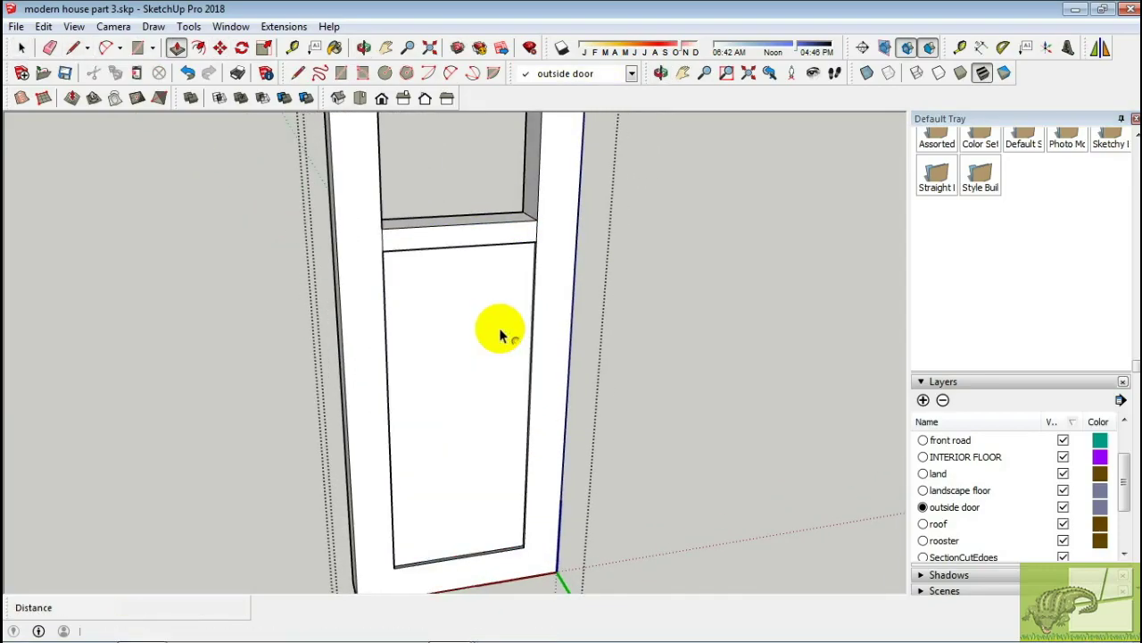
pyautogui.click(500, 330)
pyautogui.moveTo(1038, 285); pyautogui.dragTo(637, 255, button='middle')
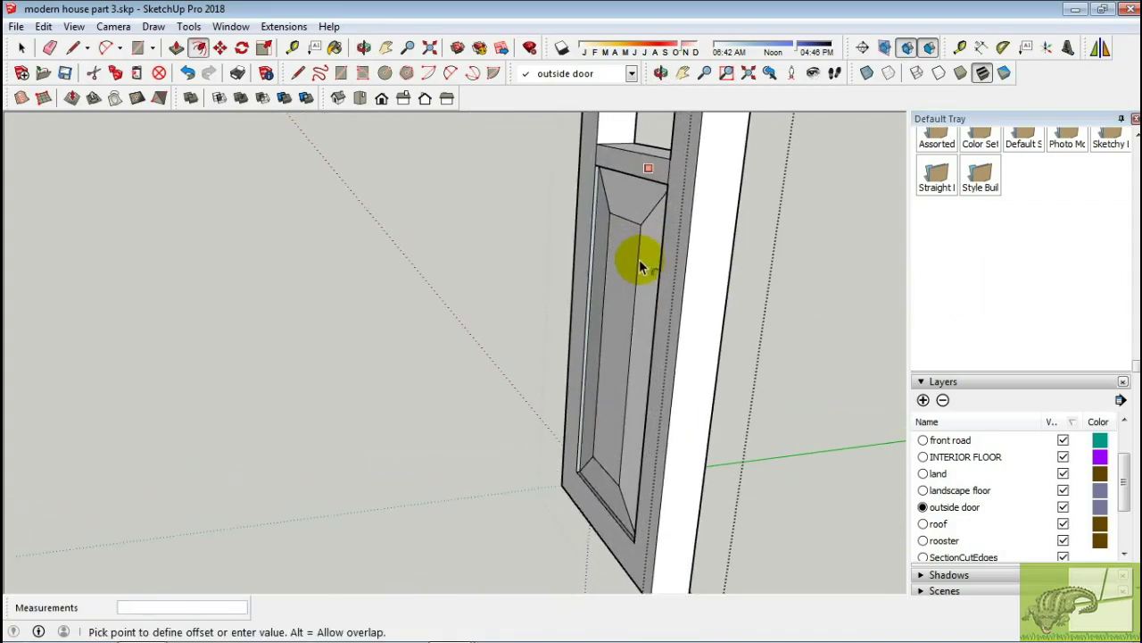
pyautogui.press('t')
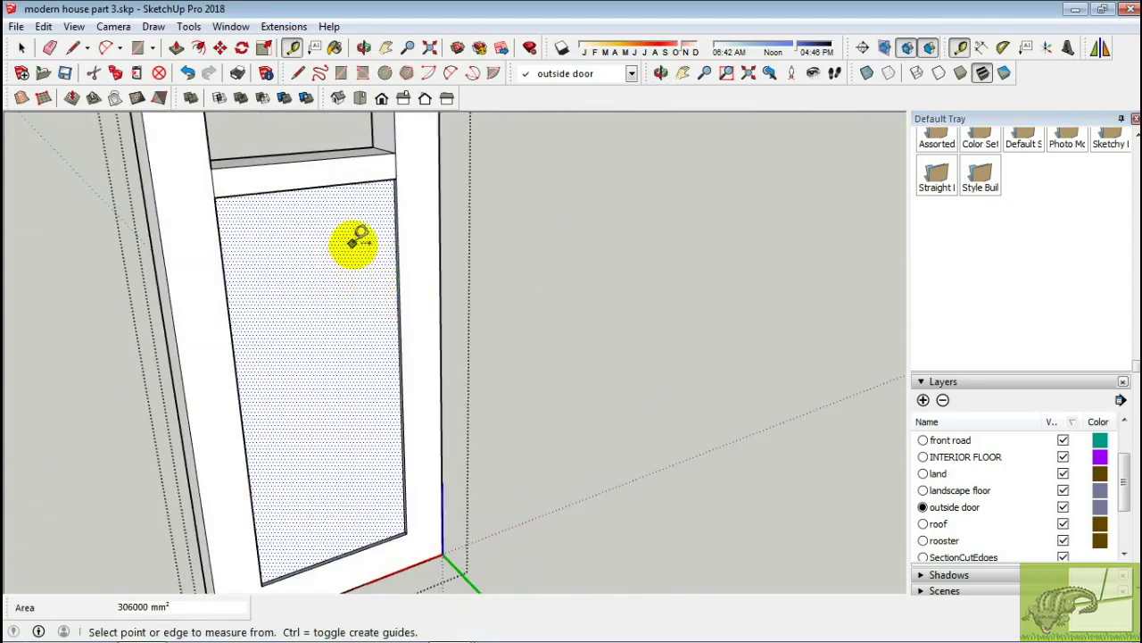
pyautogui.write('100')
pyautogui.press('Return')
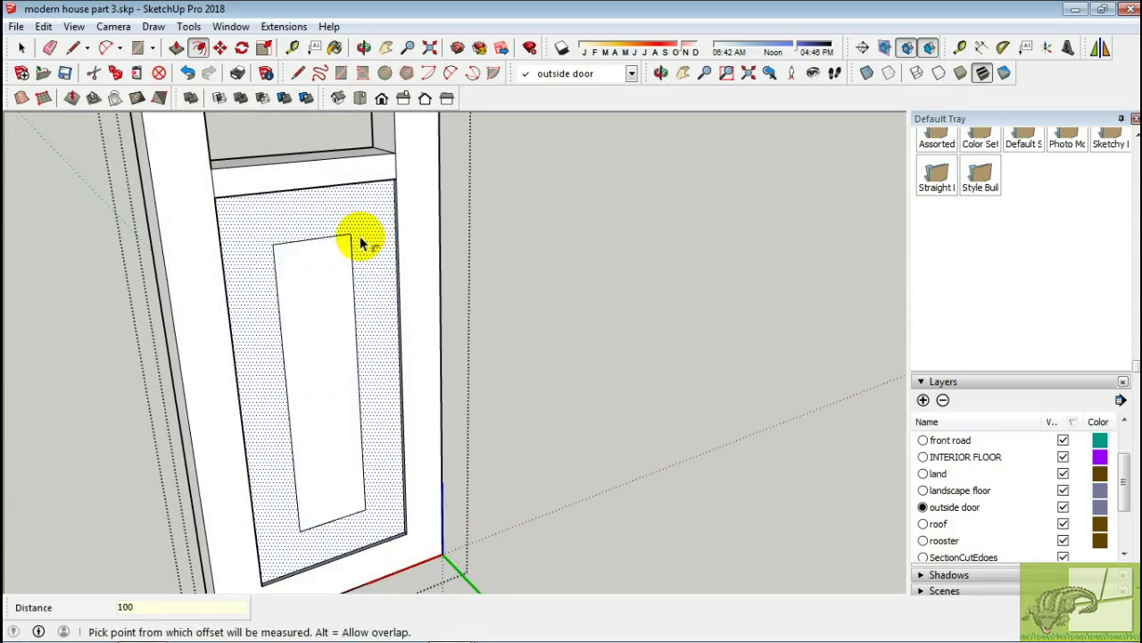
pyautogui.press('p')
pyautogui.click(327, 306)
pyautogui.write('10')
pyautogui.press('Return')
pyautogui.scroll(3, 334, 286)
# Draw diagonal edges from the inner panel corners out to the frame corners
pyautogui.press('l')
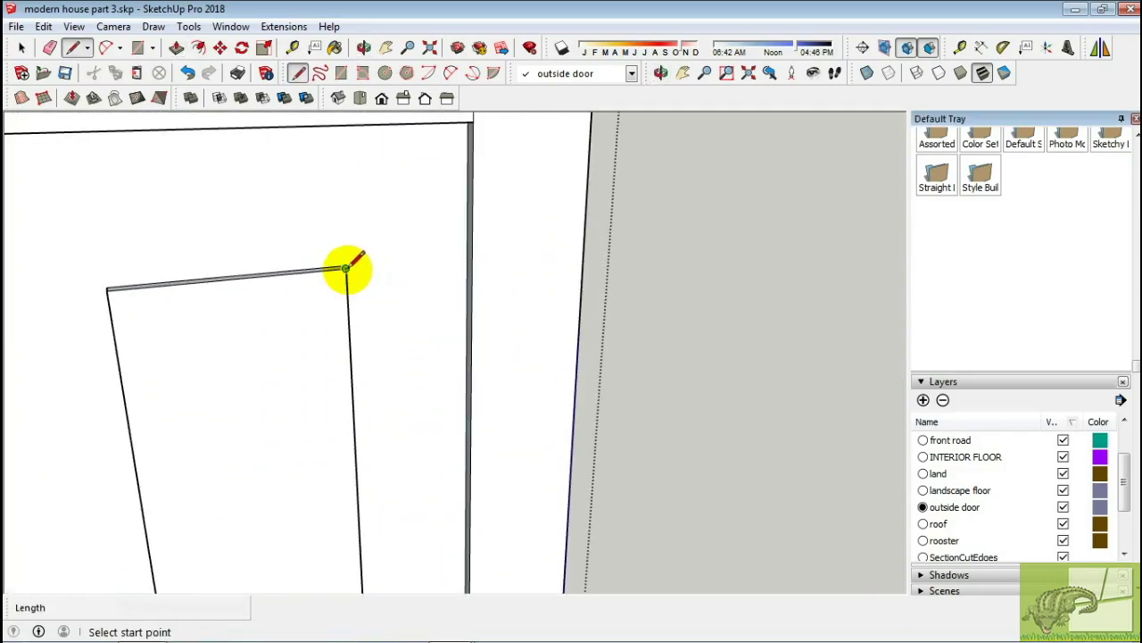
pyautogui.click(344, 263)
pyautogui.click(466, 191)
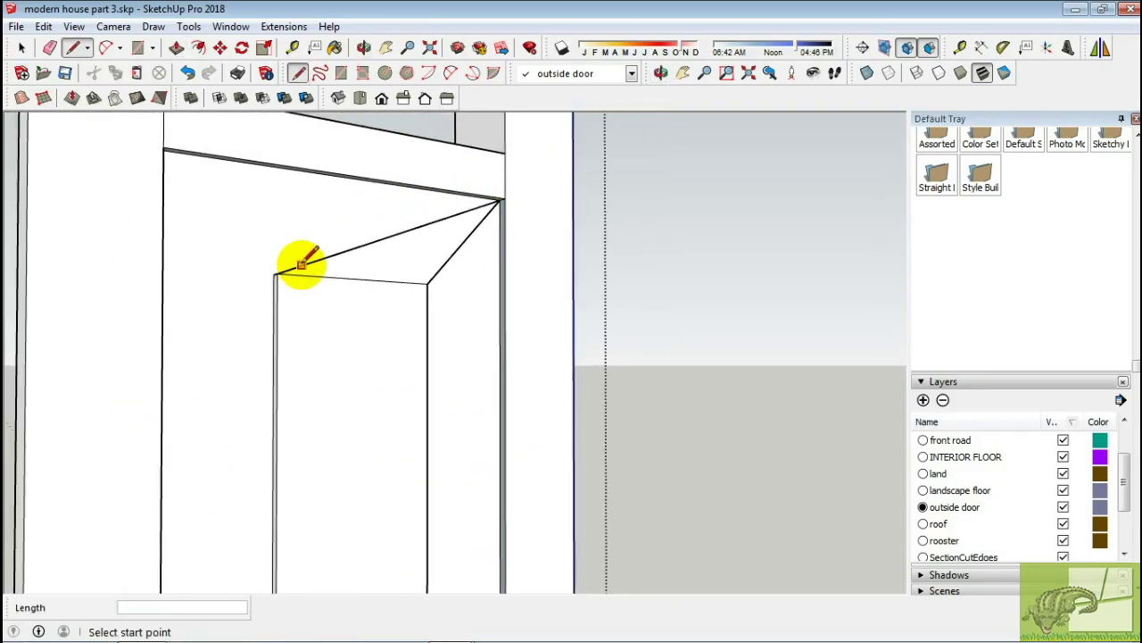
pyautogui.press('e')
pyautogui.click(277, 273)
pyautogui.scroll(-3, 158, 186)
pyautogui.click(191, 178)
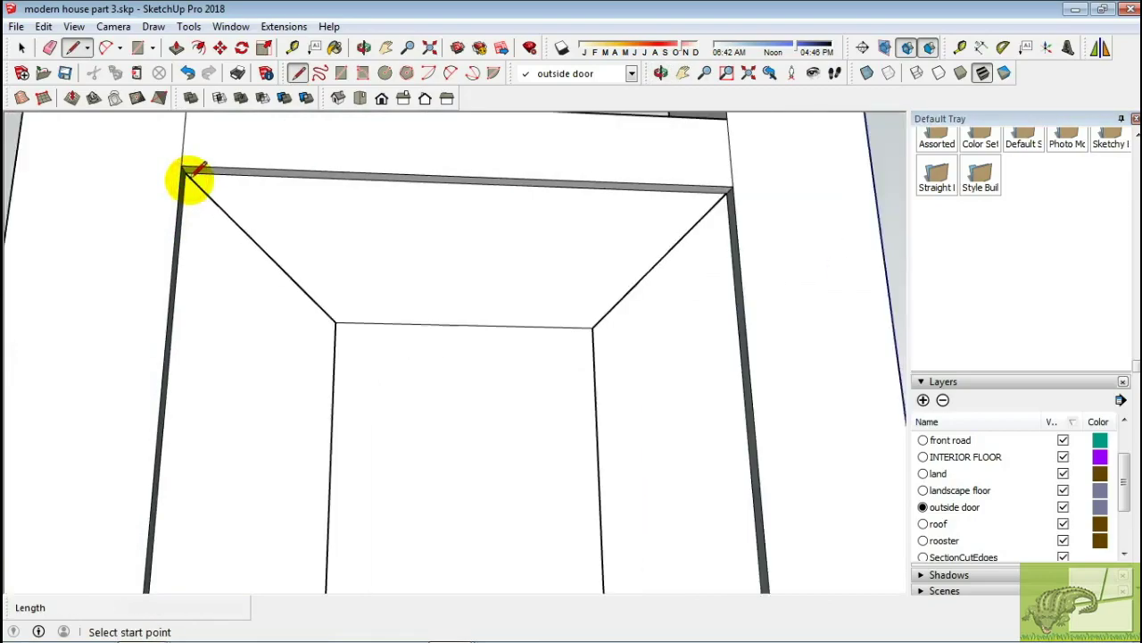
pyautogui.moveTo(191, 178); pyautogui.dragTo(395, 365, button='middle')
pyautogui.scroll(3, 277, 449)
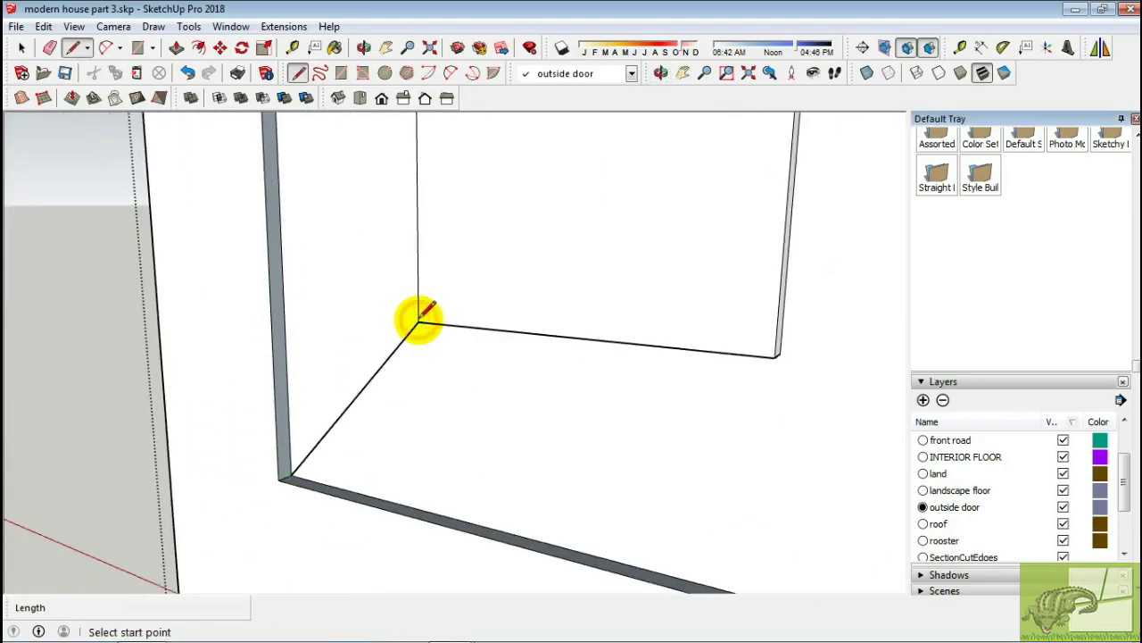
pyautogui.moveTo(277, 449); pyautogui.dragTo(665, 384, button='middle')
pyautogui.click(670, 379)
pyautogui.press('space')
pyautogui.scroll(-5, 603, 366)
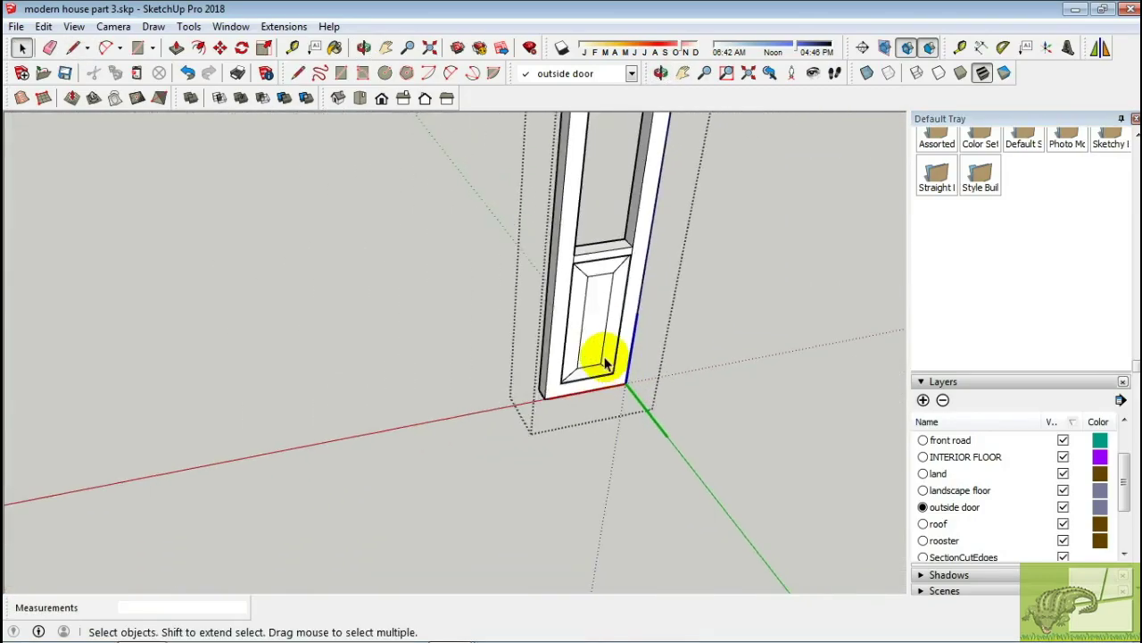
pyautogui.moveTo(599, 357)
pyautogui.mouseDown(button='middle')
pyautogui.moveTo(612, 247)
pyautogui.moveTo(812, 295)
pyautogui.mouseUp(button='middle')
pyautogui.scroll(3, 536, 351)
pyautogui.moveTo(536, 351)
pyautogui.mouseDown(button='middle')
pyautogui.moveTo(510, 339)
pyautogui.moveTo(490, 242)
pyautogui.moveTo(523, 276)
pyautogui.mouseUp(button='middle')
# Open the door component for editing and orbit to view its face
pyautogui.press('t')
pyautogui.click(494, 359)
pyautogui.scroll(-5, 493, 359)
pyautogui.press('space')
pyautogui.doubleClick(501, 232)
pyautogui.press('f')
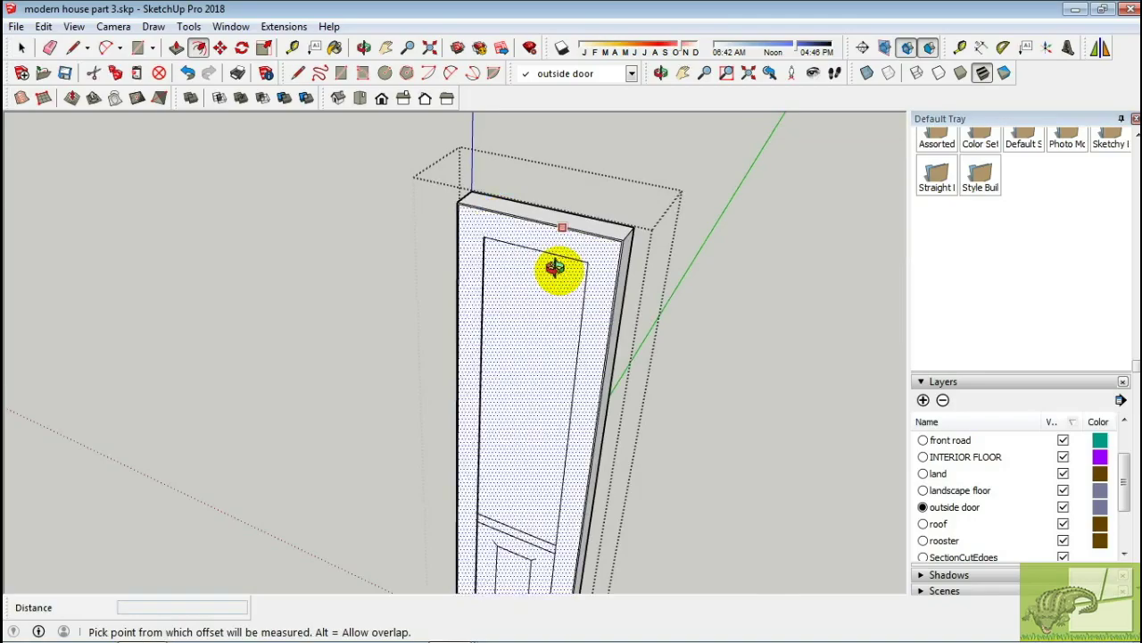
pyautogui.scroll(3, 553, 262)
pyautogui.press('space')
pyautogui.click(551, 264)
pyautogui.press('Escape')
pyautogui.doubleClick(547, 259)
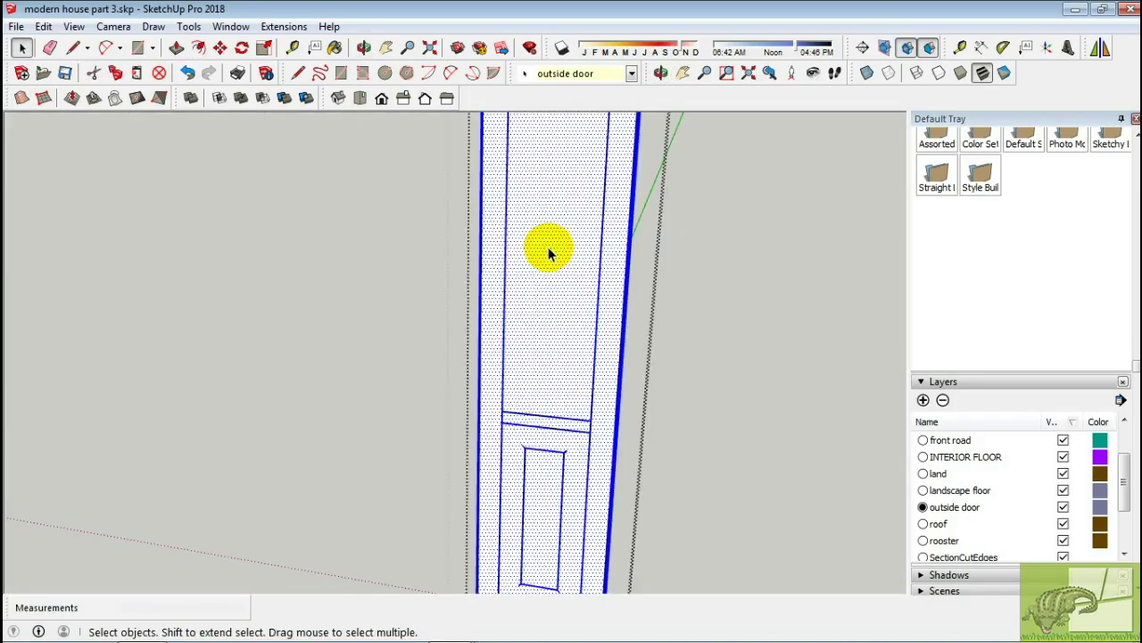
pyautogui.press('Escape')
pyautogui.moveTo(547, 262)
pyautogui.mouseDown(button='middle')
pyautogui.moveTo(544, 176)
pyautogui.moveTo(459, 224)
pyautogui.moveTo(553, 526)
pyautogui.moveTo(550, 459)
pyautogui.moveTo(497, 396)
pyautogui.moveTo(486, 147)
pyautogui.moveTo(533, 324)
pyautogui.moveTo(485, 158)
pyautogui.moveTo(505, 401)
pyautogui.moveTo(475, 452)
pyautogui.moveTo(605, 401)
pyautogui.moveTo(452, 447)
pyautogui.mouseUp(button='middle')
pyautogui.scroll(-3, 498, 182)
# Draw a rectangle on the door face from its top-left corner to the bottom, undoing a stray move
pyautogui.press('r')
pyautogui.scroll(2, 457, 207)
pyautogui.click(455, 206)
pyautogui.scroll(-3, 455, 209)
pyautogui.scroll(2, 554, 526)
pyautogui.click(551, 523)
pyautogui.press('space')
pyautogui.scroll(-2, 497, 404)
pyautogui.scroll(-2, 491, 393)
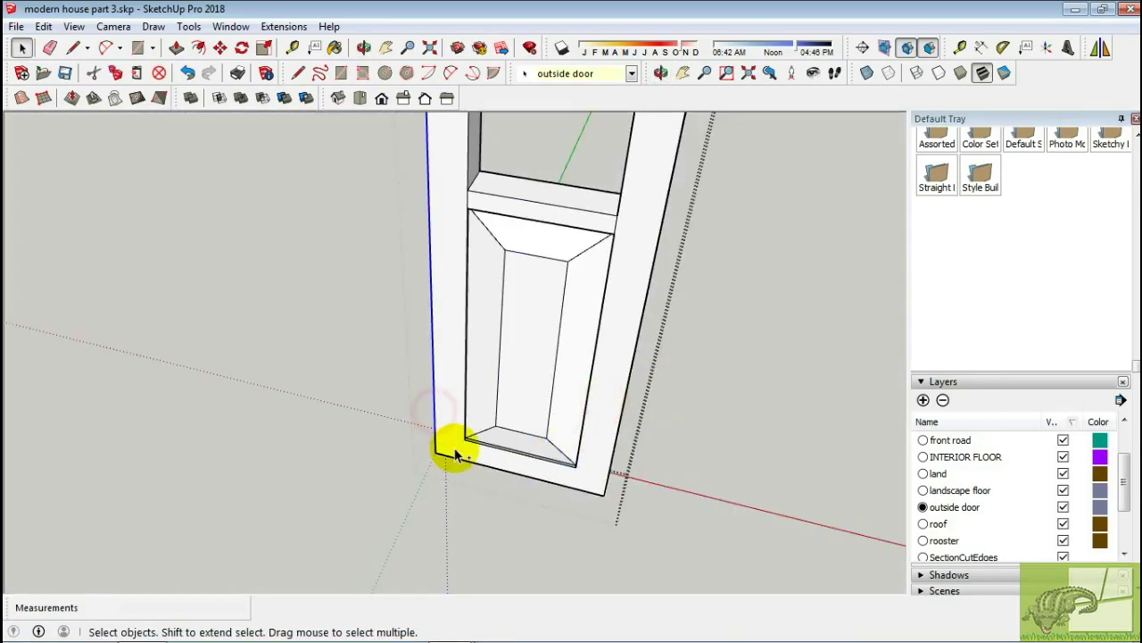
pyautogui.press('m')
pyautogui.press('space')
pyautogui.hotkey('ctrl', 'z')
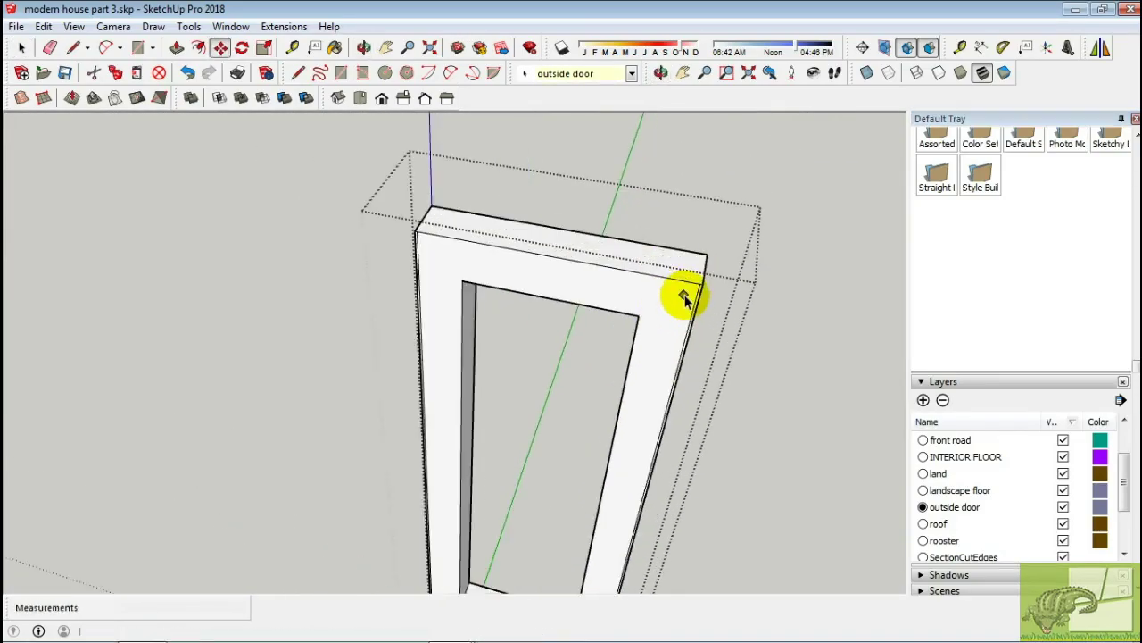
# Push the thin top strip of the door frame 5mm lower
pyautogui.press('p')
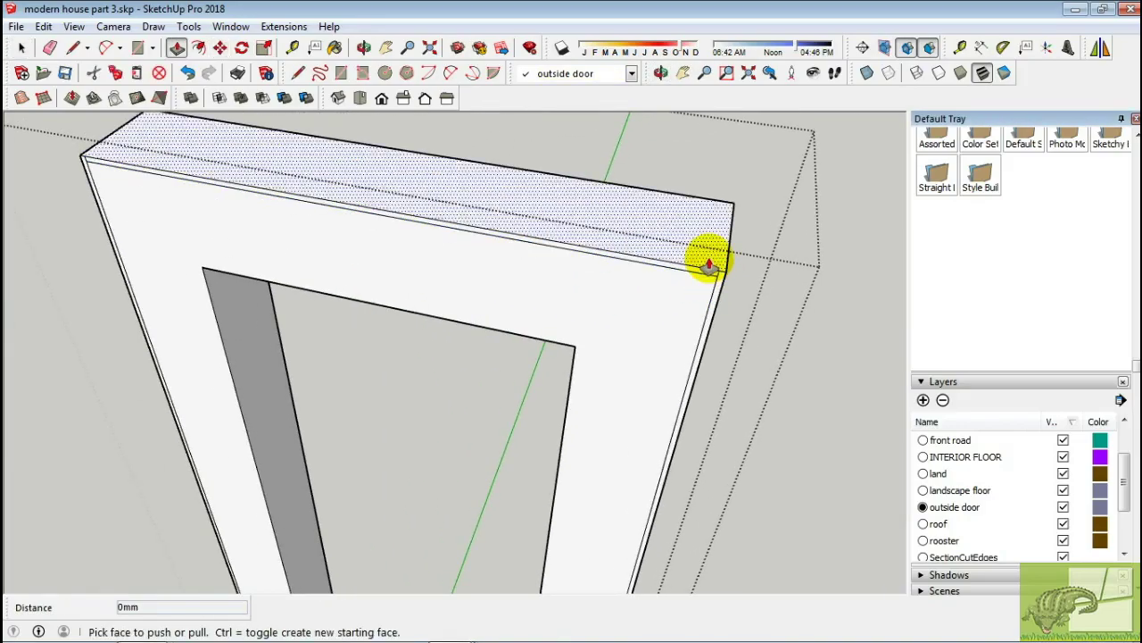
pyautogui.click(705, 272)
pyautogui.click(720, 292)
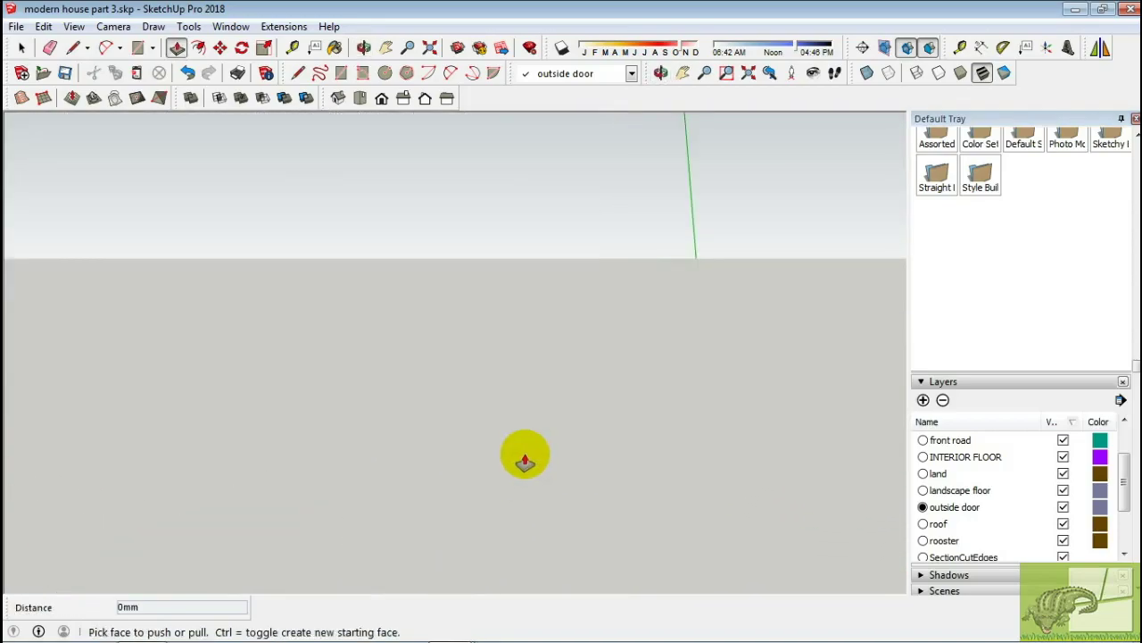
pyautogui.press('space')
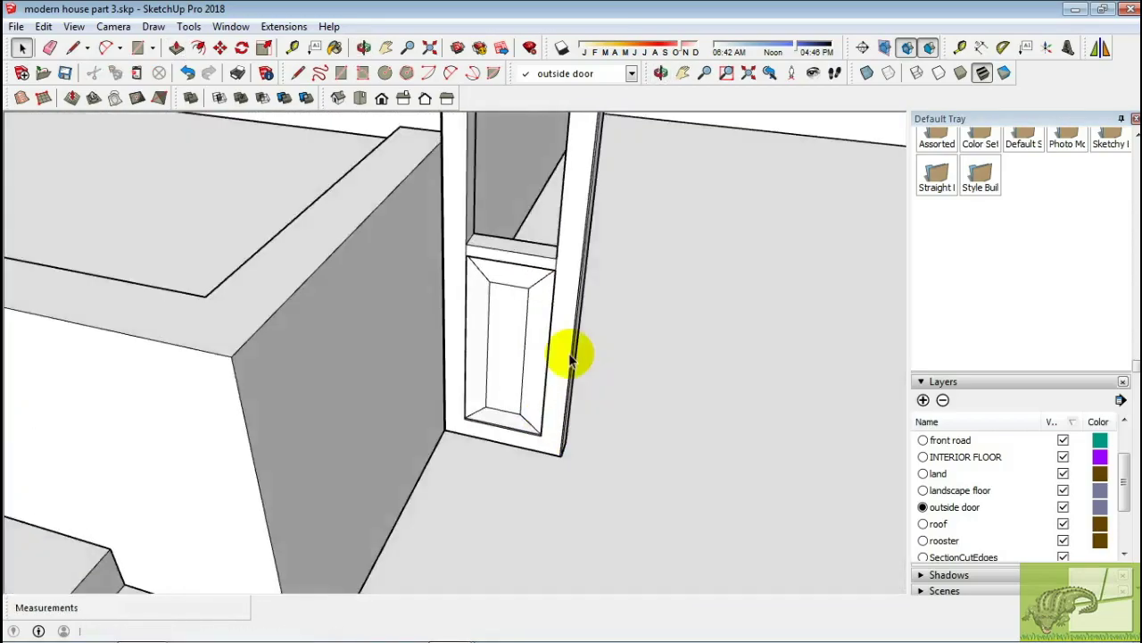
# From Front view, move the side door frame from its corner to its new spot
pyautogui.moveTo(543, 365)
pyautogui.mouseDown(button='middle')
pyautogui.moveTo(218, 176)
pyautogui.moveTo(205, 314)
pyautogui.mouseUp(button='middle')
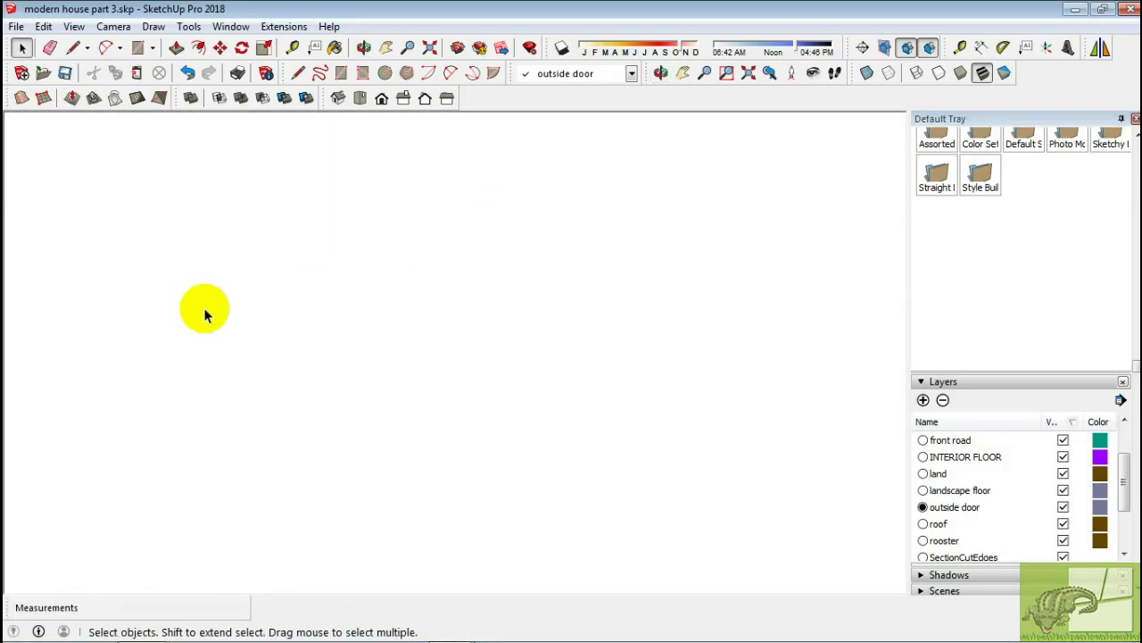
pyautogui.click(381, 98)
pyautogui.scroll(3, 830, 402)
pyautogui.scroll(3, 776, 437)
pyautogui.scroll(3, 357, 374)
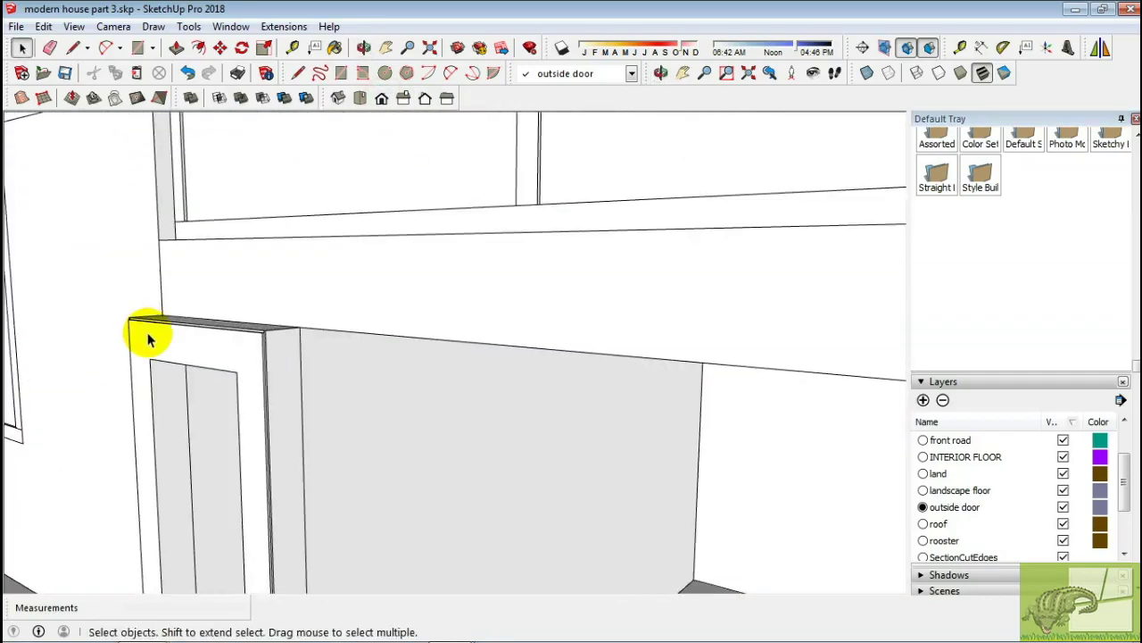
pyautogui.click(148, 339)
pyautogui.moveTo(148, 339); pyautogui.dragTo(191, 370, button='middle')
pyautogui.press('m')
pyautogui.moveTo(286, 378)
pyautogui.mouseDown(button='middle')
pyautogui.moveTo(316, 362)
pyautogui.moveTo(416, 395)
pyautogui.moveTo(526, 502)
pyautogui.mouseUp(button='middle')
pyautogui.click(316, 361)
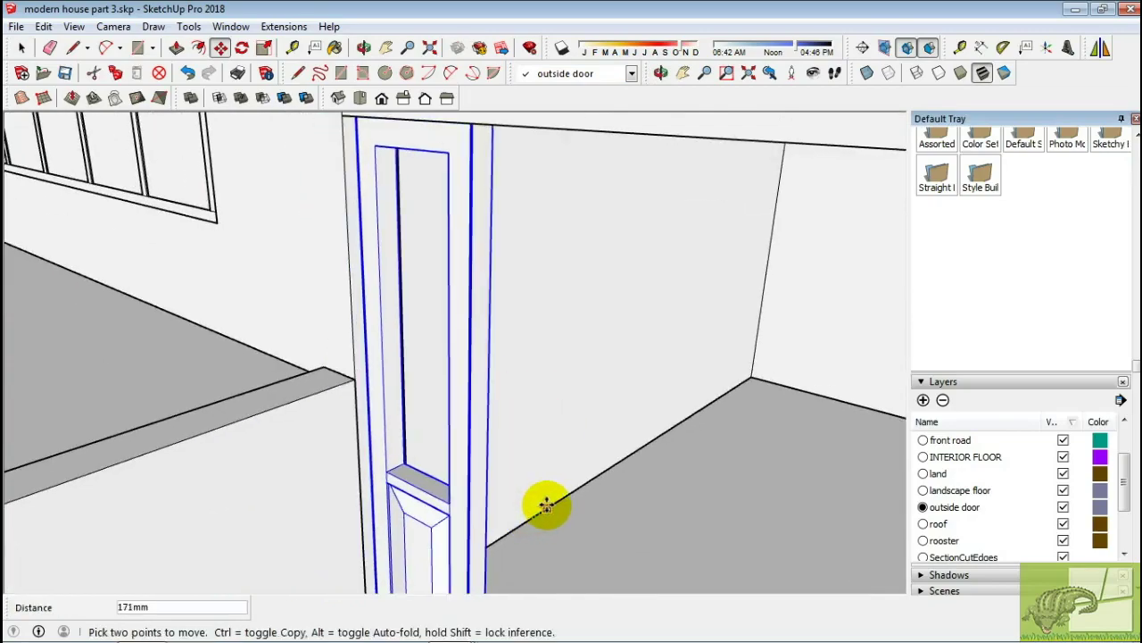
pyautogui.click(543, 434)
pyautogui.moveTo(544, 433); pyautogui.dragTo(655, 437, button='middle')
pyautogui.press('space')
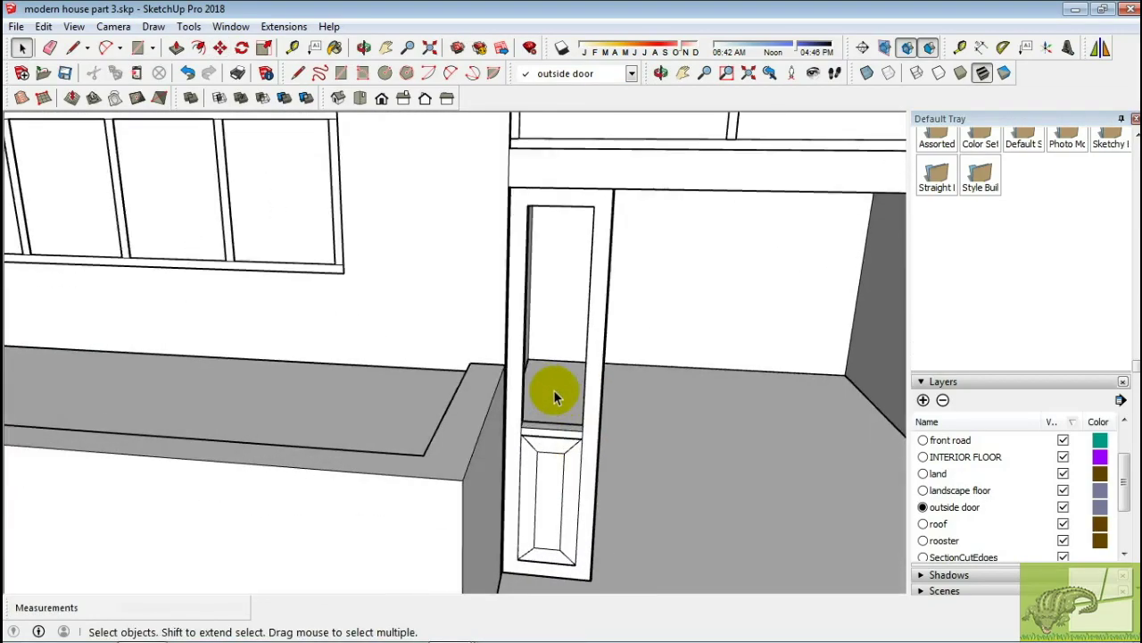
# Create a 1300mm guide line on the wall beside the door jamb
pyautogui.moveTo(554, 397)
pyautogui.mouseDown(button='middle')
pyautogui.moveTo(544, 420)
pyautogui.moveTo(543, 378)
pyautogui.moveTo(462, 438)
pyautogui.mouseUp(button='middle')
pyautogui.scroll(3, 432, 426)
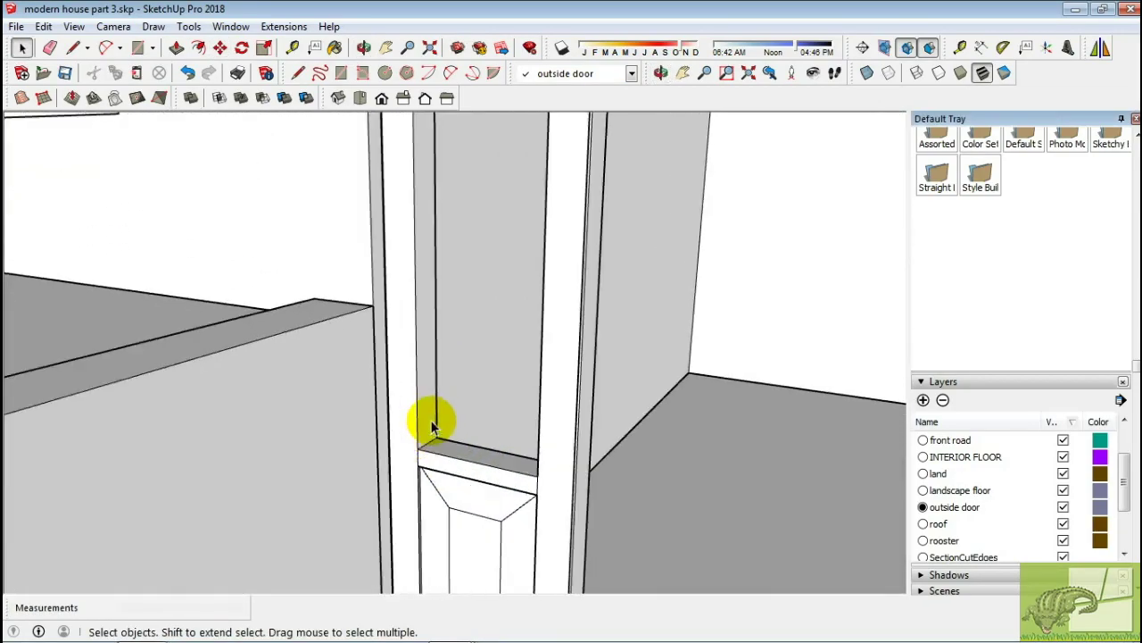
pyautogui.scroll(2, 432, 426)
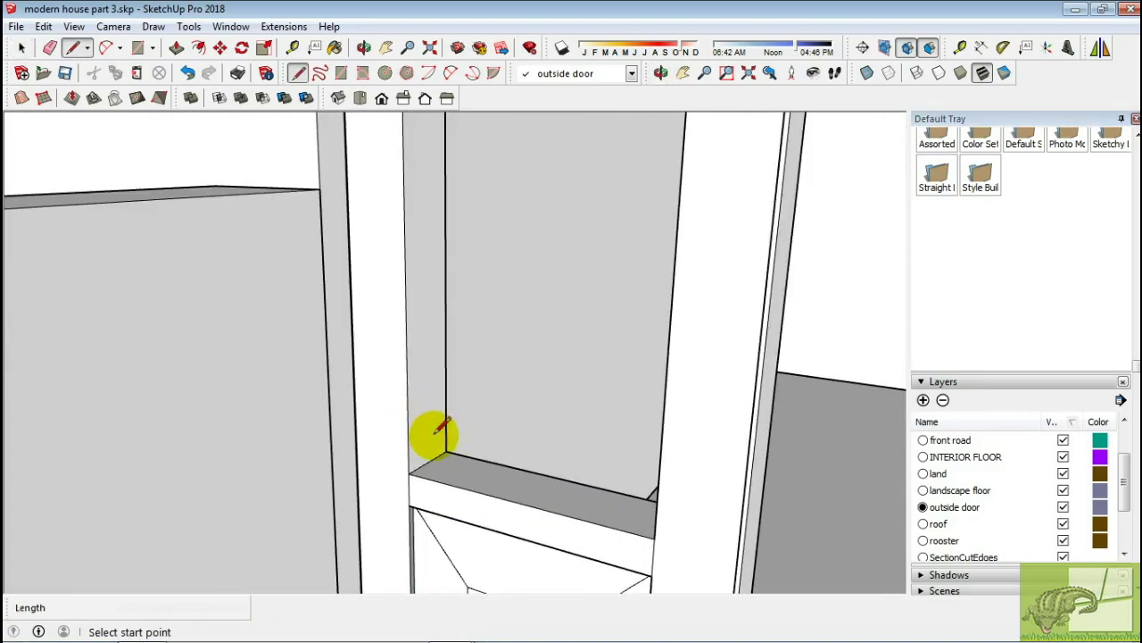
pyautogui.scroll(2, 436, 429)
pyautogui.scroll(2, 447, 446)
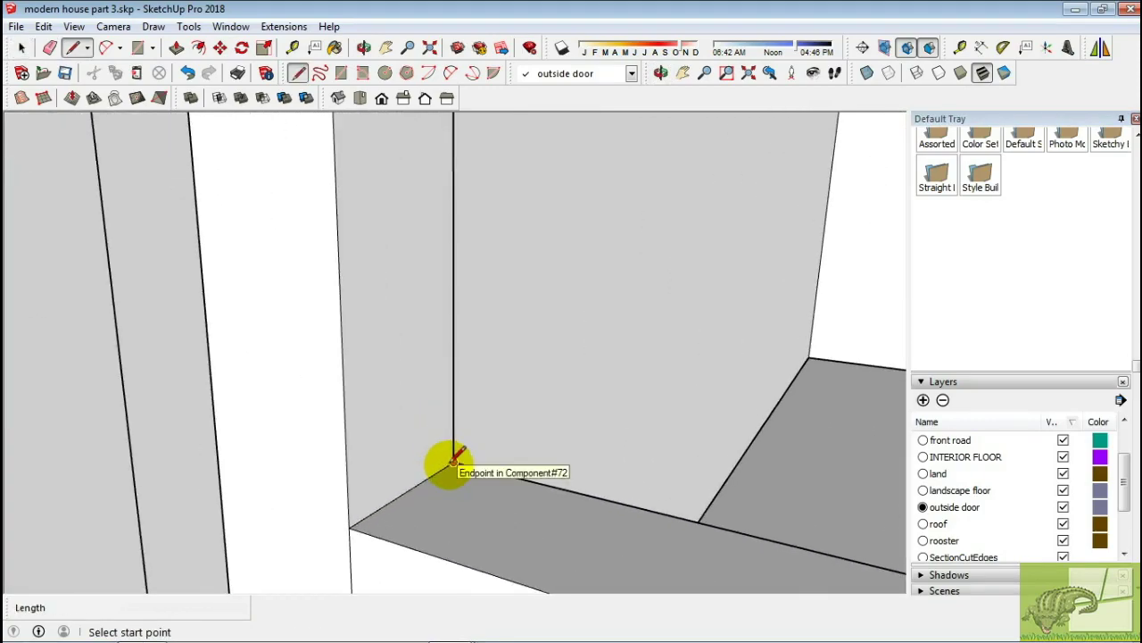
pyautogui.scroll(1, 451, 454)
pyautogui.write('1300')
pyautogui.press('Return')
pyautogui.scroll(1, 460, 402)
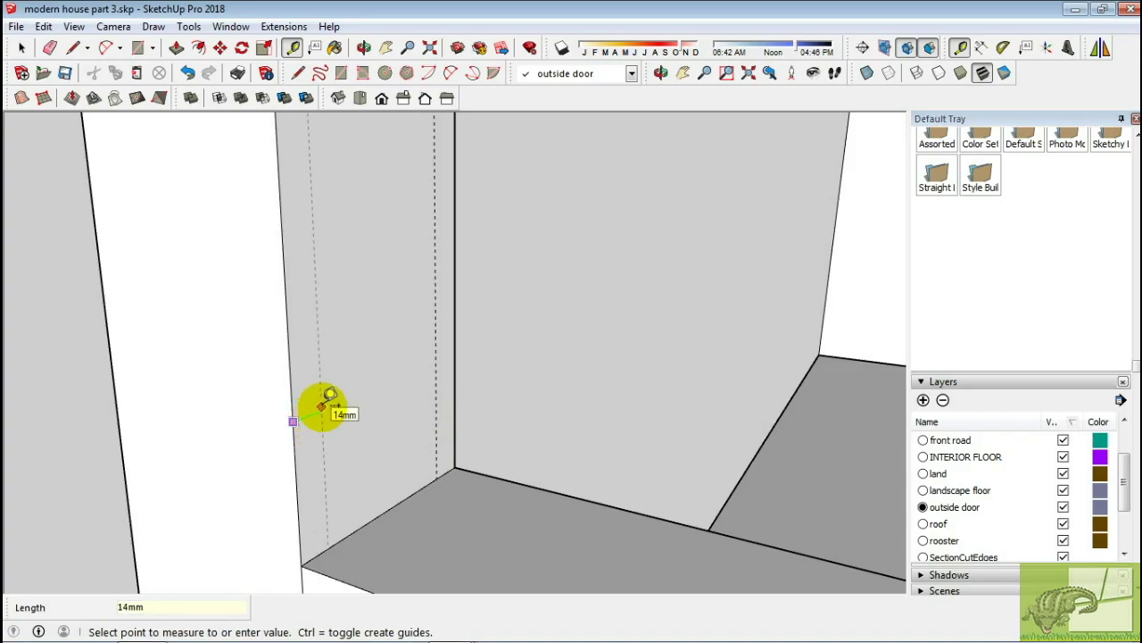
pyautogui.press('space')
pyautogui.scroll(-1, 335, 415)
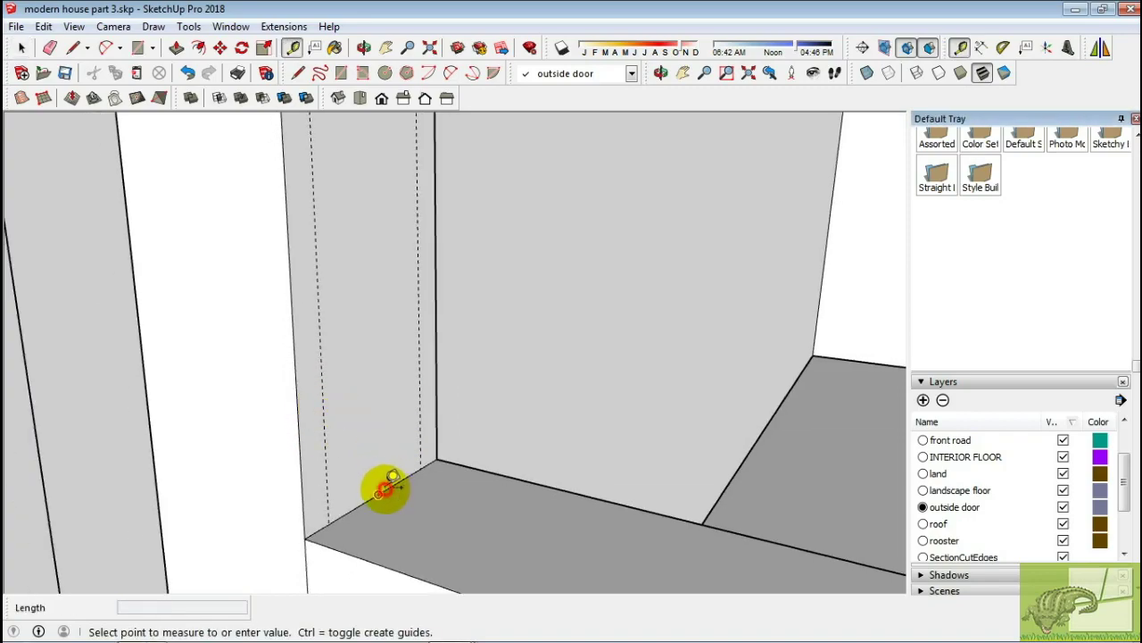
# Measure from the jamb edge and start a line at the guide intersection
pyautogui.click(378, 474)
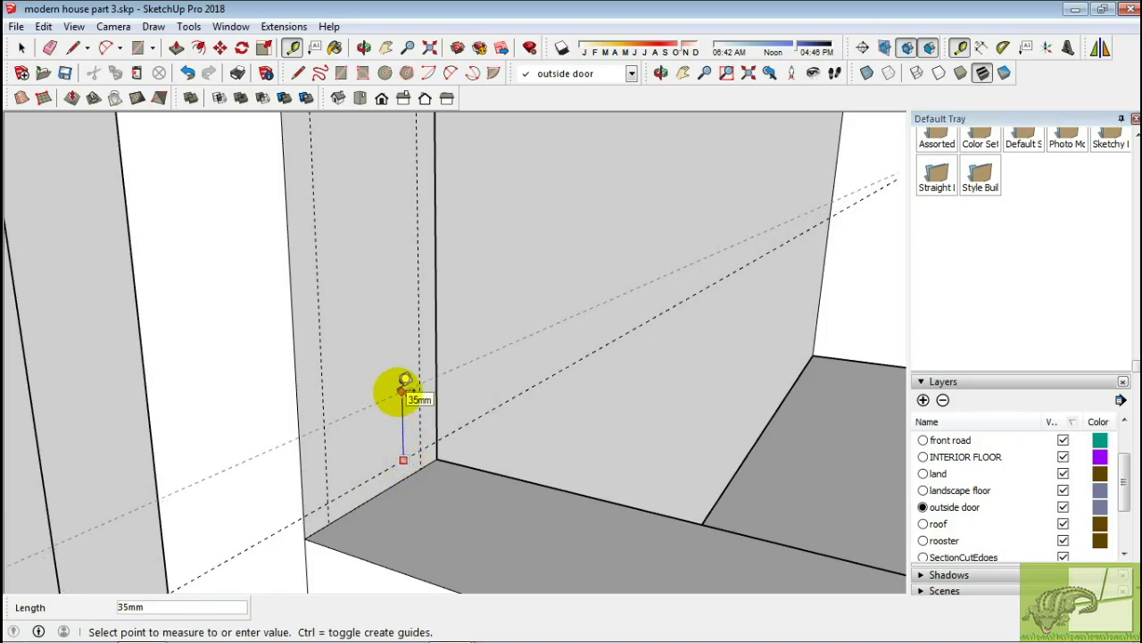
pyautogui.press('space')
pyautogui.scroll(2, 339, 436)
pyautogui.press('l')
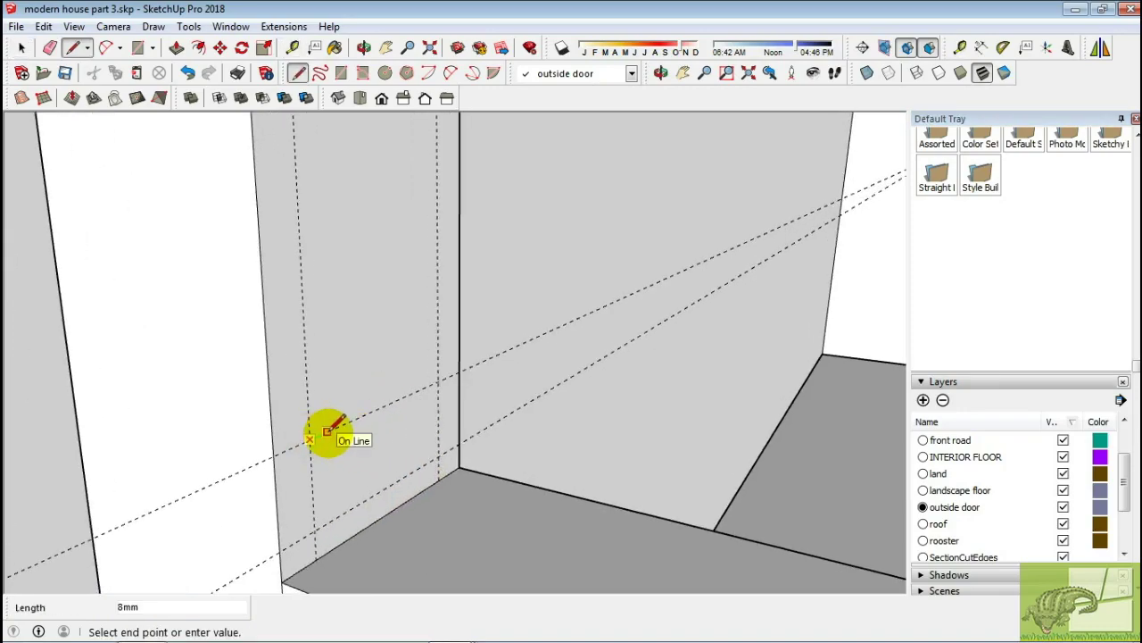
pyautogui.press('Return')
pyautogui.scroll(1, 321, 436)
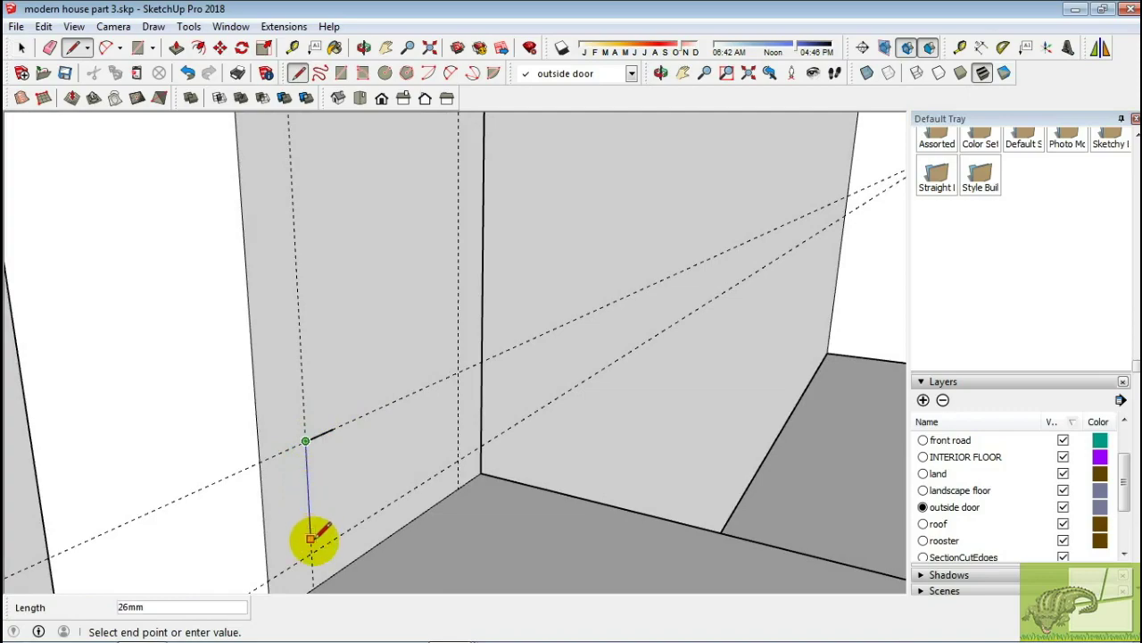
# Draw a 30mm vertical line and short guide line, then copy them into two small rectangles
pyautogui.press('Return')
pyautogui.click(308, 498)
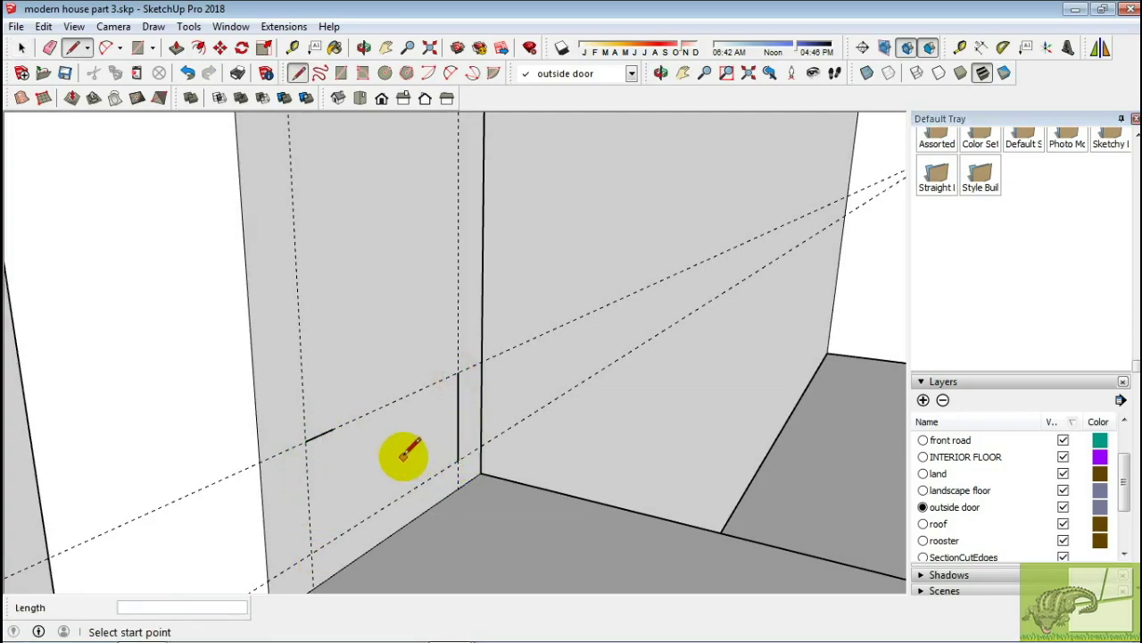
pyautogui.click(315, 551)
pyautogui.press('space')
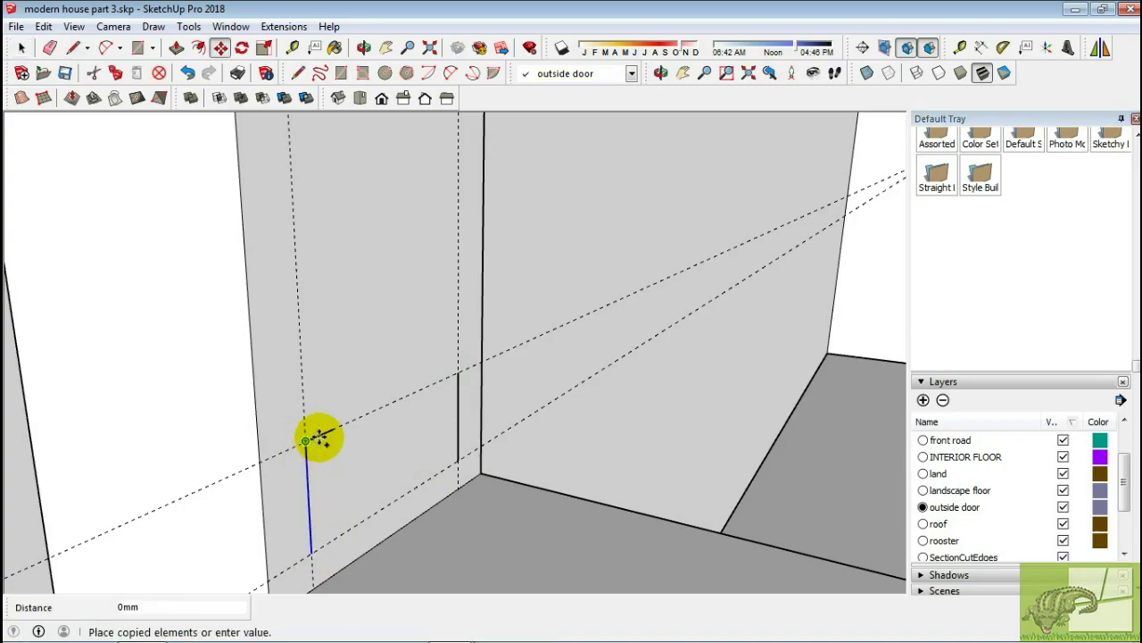
pyautogui.press('space')
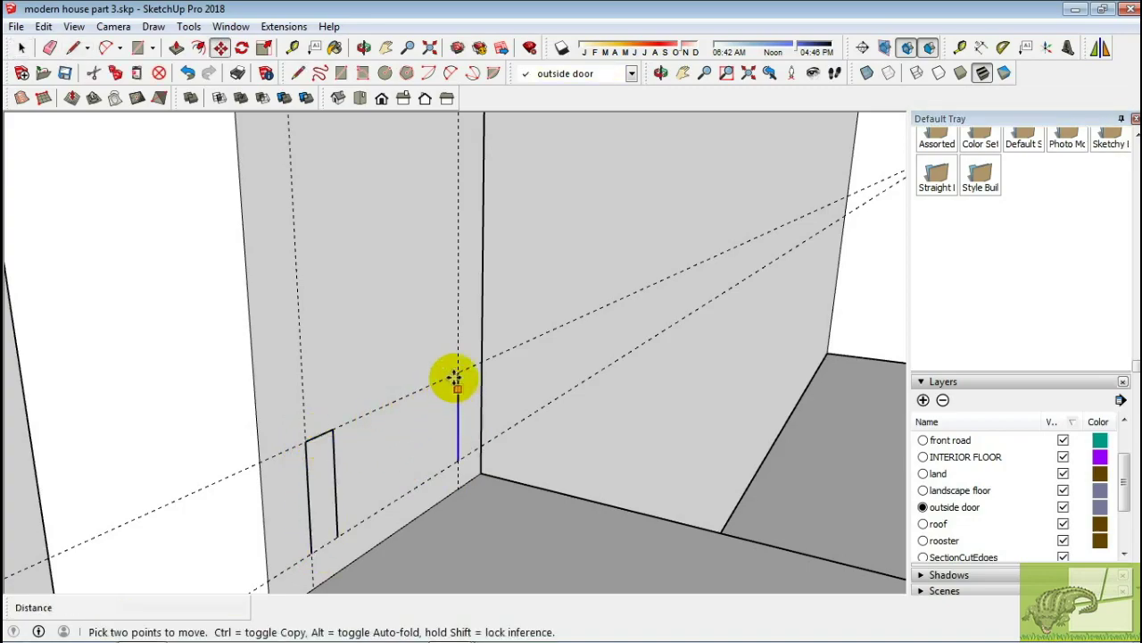
pyautogui.click(455, 379)
pyautogui.press('ctrl')
pyautogui.click(337, 536)
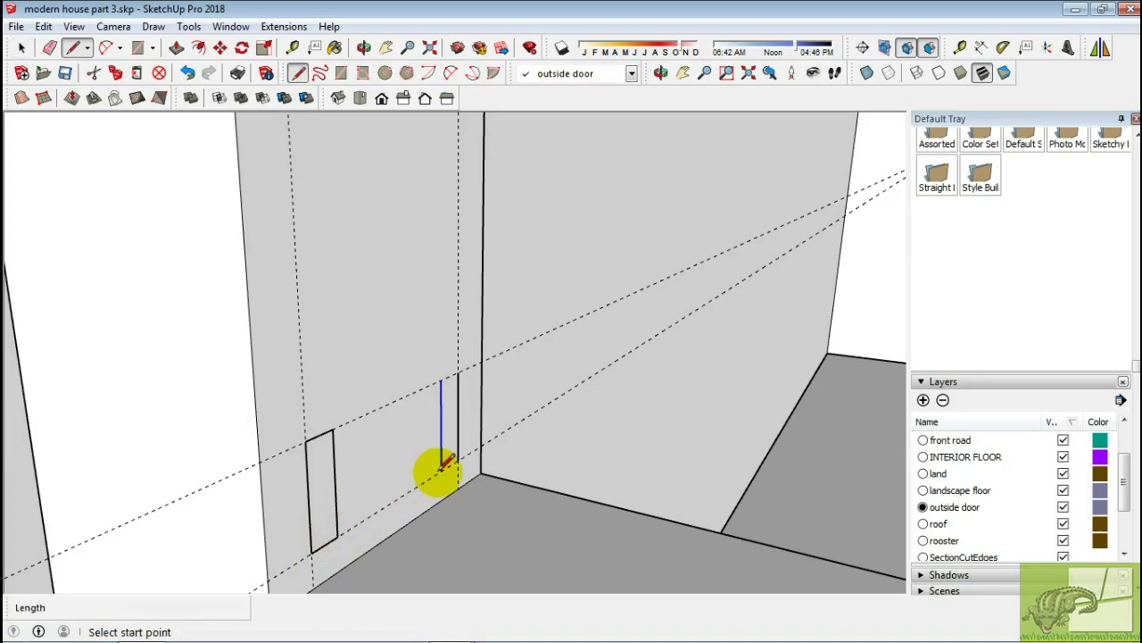
pyautogui.click(443, 377)
pyautogui.press('space')
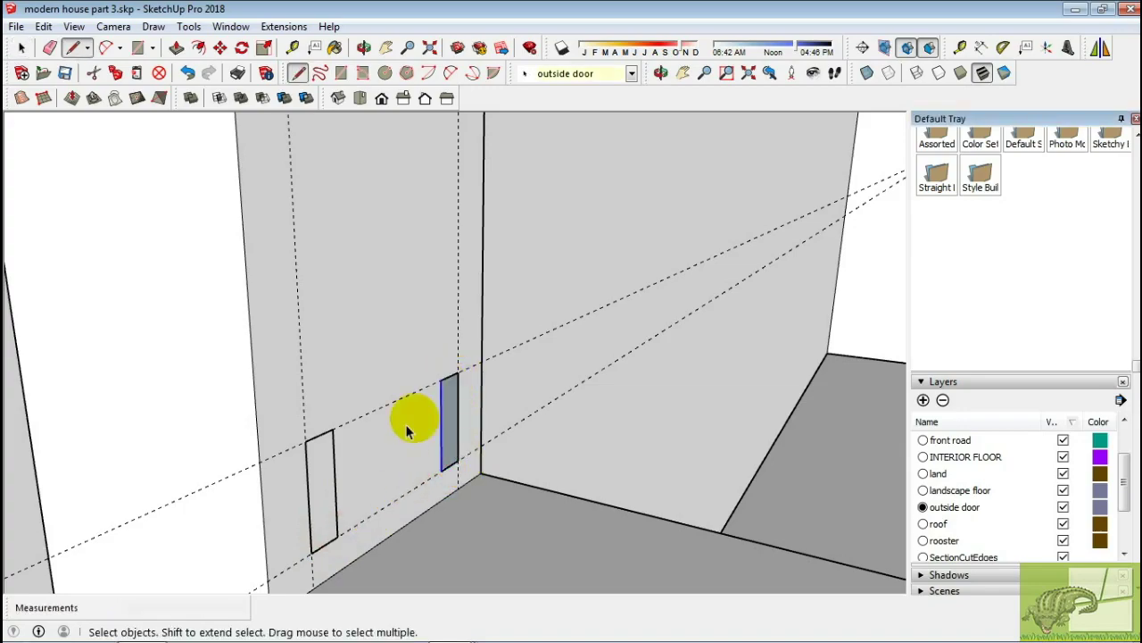
# Connect the two rectangles with a line and copy it to the rectangle's midpoint
pyautogui.moveTo(332, 476)
pyautogui.mouseDown(button='middle')
pyautogui.moveTo(345, 475)
pyautogui.moveTo(332, 483)
pyautogui.mouseUp(button='middle')
pyautogui.click(443, 470)
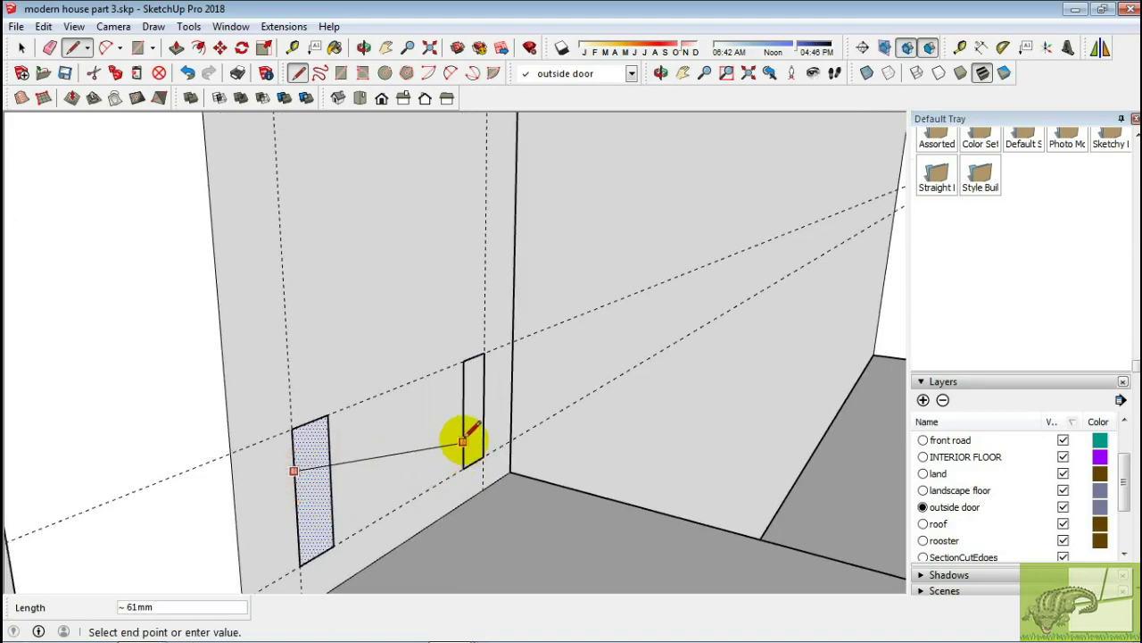
pyautogui.click(463, 437)
pyautogui.press('space')
pyautogui.click(357, 457)
pyautogui.moveTo(357, 458); pyautogui.dragTo(357, 467, button='middle')
pyautogui.press('m')
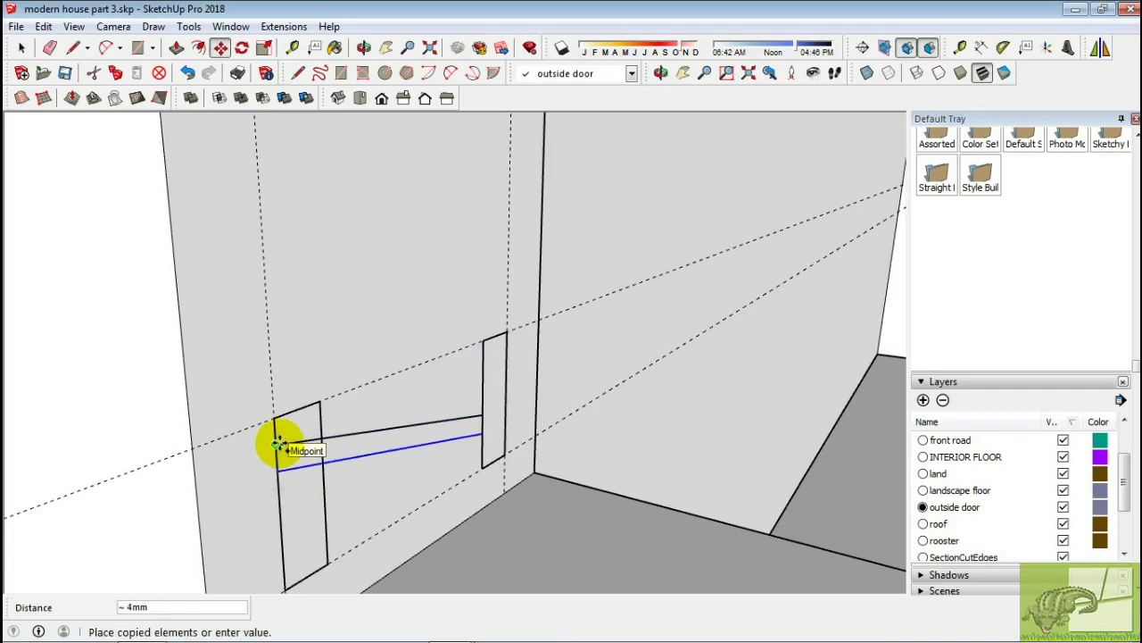
pyautogui.click(280, 444)
pyautogui.press('space')
# Close the outline with a short line and erase the leftover rectangle edges
pyautogui.moveTo(326, 464)
pyautogui.mouseDown(button='middle')
pyautogui.moveTo(272, 444)
pyautogui.moveTo(259, 454)
pyautogui.mouseUp(button='middle')
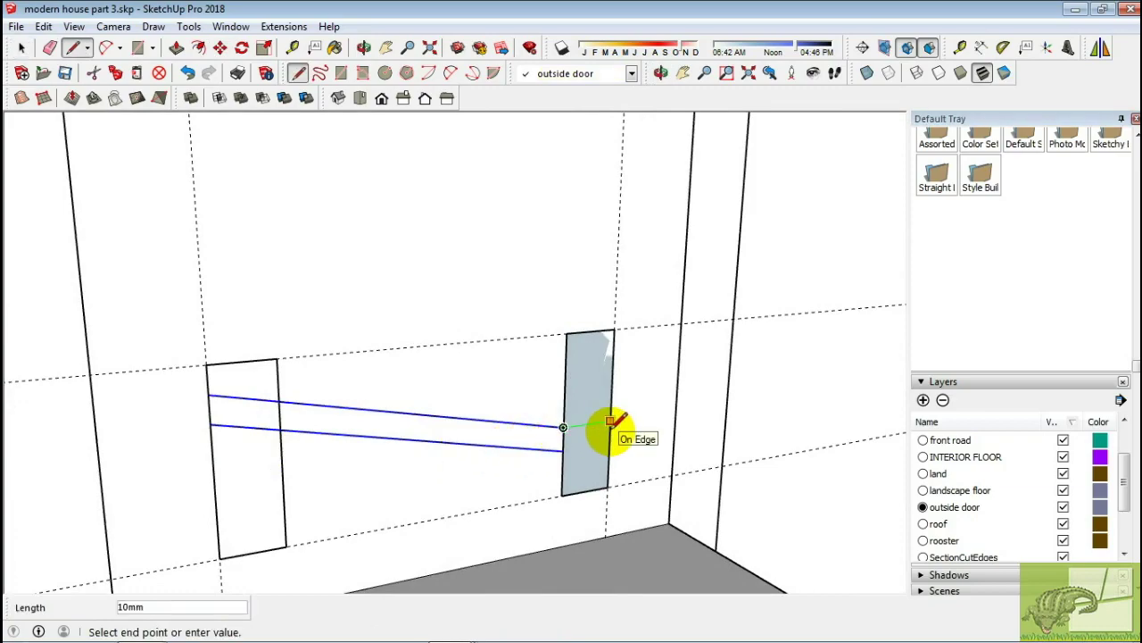
pyautogui.scroll(2, 610, 421)
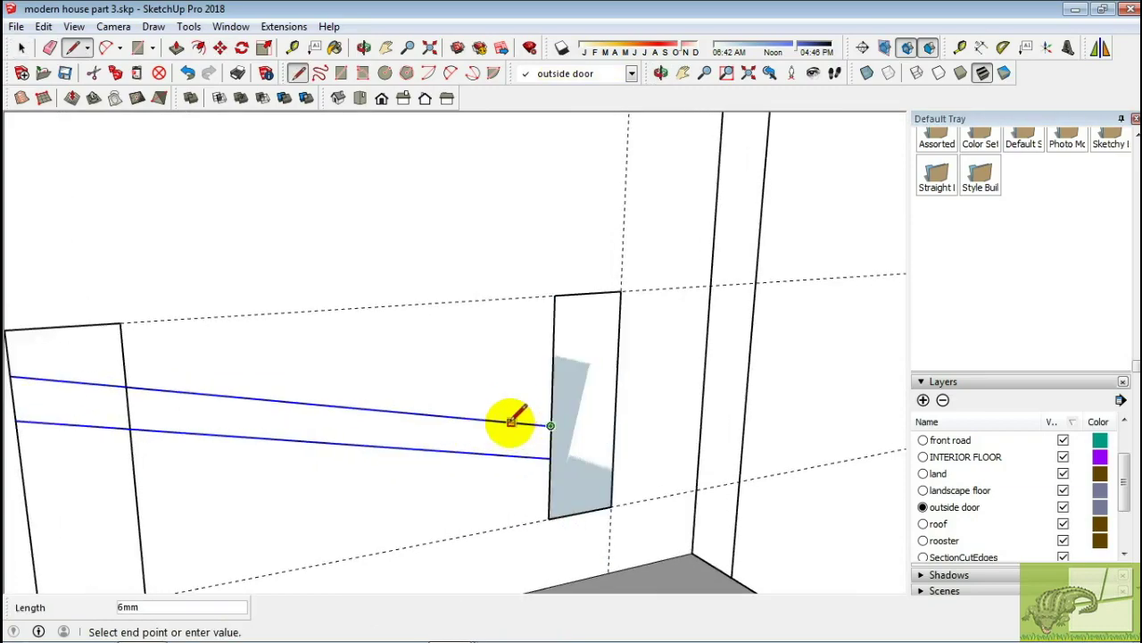
pyautogui.click(599, 462)
pyautogui.scroll(-2, 607, 460)
pyautogui.scroll(-1, 616, 459)
pyautogui.press('space')
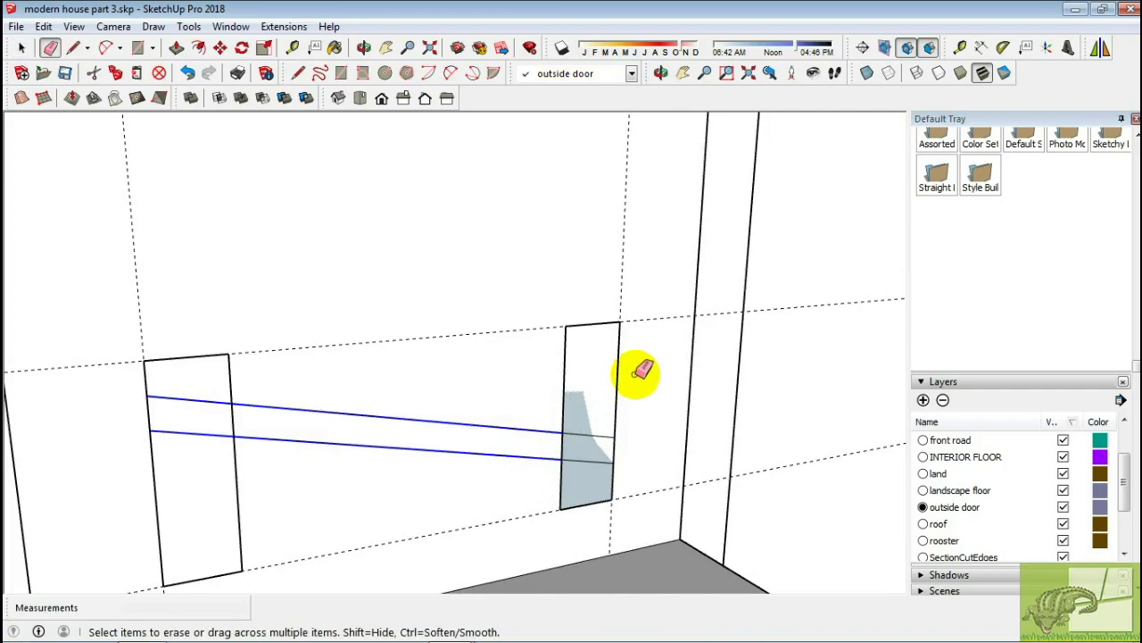
pyautogui.moveTo(531, 507); pyautogui.dragTo(373, 480, button='middle')
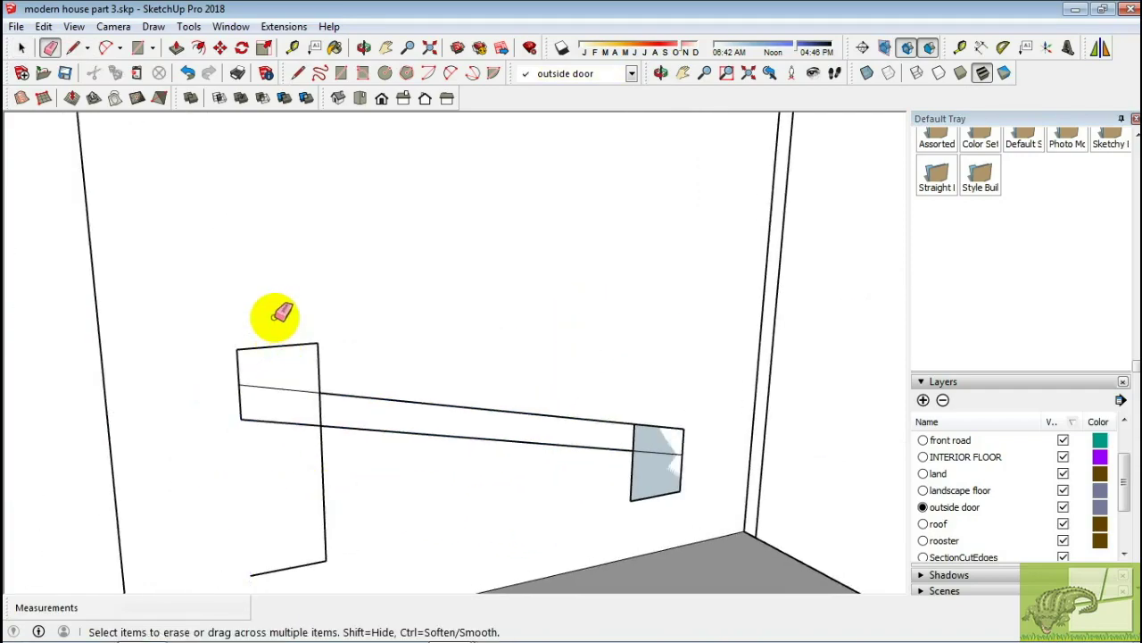
pyautogui.moveTo(319, 545); pyautogui.dragTo(297, 379, button='middle')
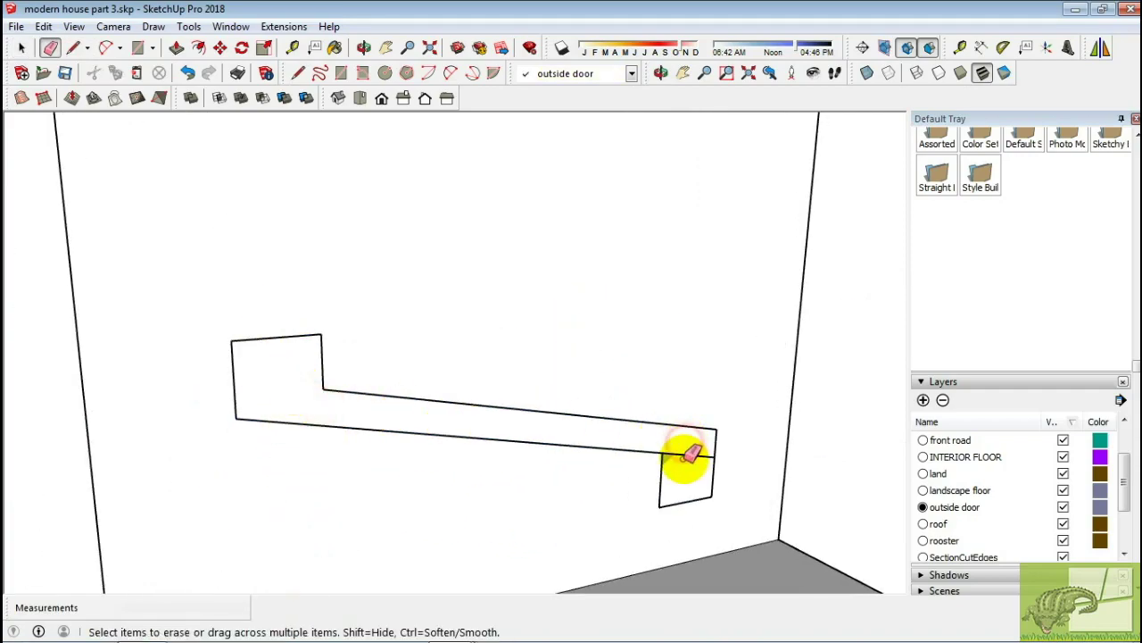
pyautogui.scroll(-2, 688, 460)
pyautogui.press('space')
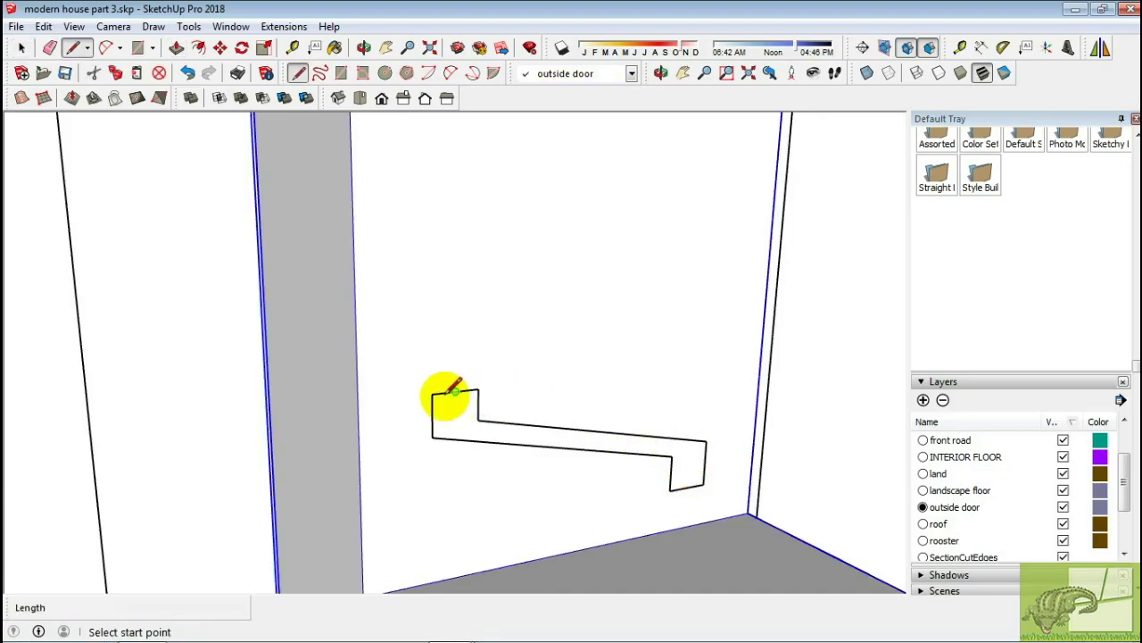
# Close the profile into a face, push/pull it into a beam, and make it a component
pyautogui.click(432, 393)
pyautogui.click(477, 391)
pyautogui.moveTo(478, 390)
pyautogui.mouseDown(button='middle')
pyautogui.moveTo(572, 464)
pyautogui.moveTo(651, 476)
pyautogui.mouseUp(button='middle')
pyautogui.press('p')
pyautogui.click(479, 420)
pyautogui.click(747, 477)
pyautogui.scroll(3, 348, 399)
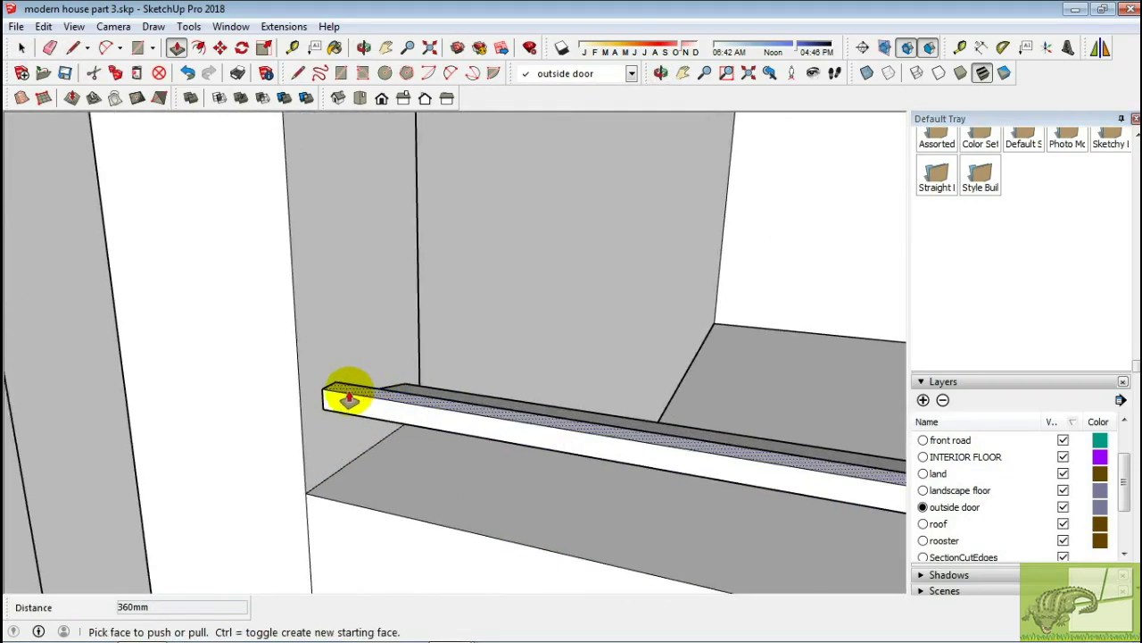
pyautogui.moveTo(349, 359)
pyautogui.mouseDown(button='middle')
pyautogui.moveTo(613, 370)
pyautogui.moveTo(229, 345)
pyautogui.moveTo(533, 404)
pyautogui.moveTo(474, 390)
pyautogui.moveTo(493, 469)
pyautogui.moveTo(574, 429)
pyautogui.mouseUp(button='middle')
pyautogui.click(474, 395)
pyautogui.rightClick(574, 431)
pyautogui.click(616, 291)
pyautogui.press('Return')
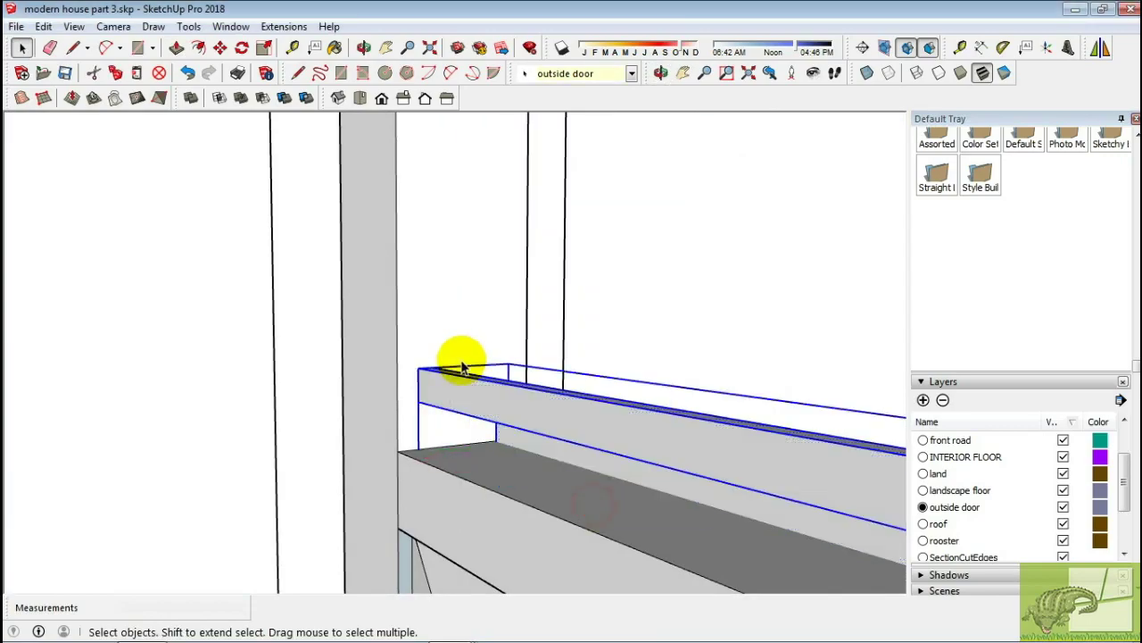
# Attempt an array of beam copies up the frame, then undo the unwanted copies
pyautogui.press('m')
pyautogui.moveTo(463, 366); pyautogui.dragTo(416, 319, button='middle')
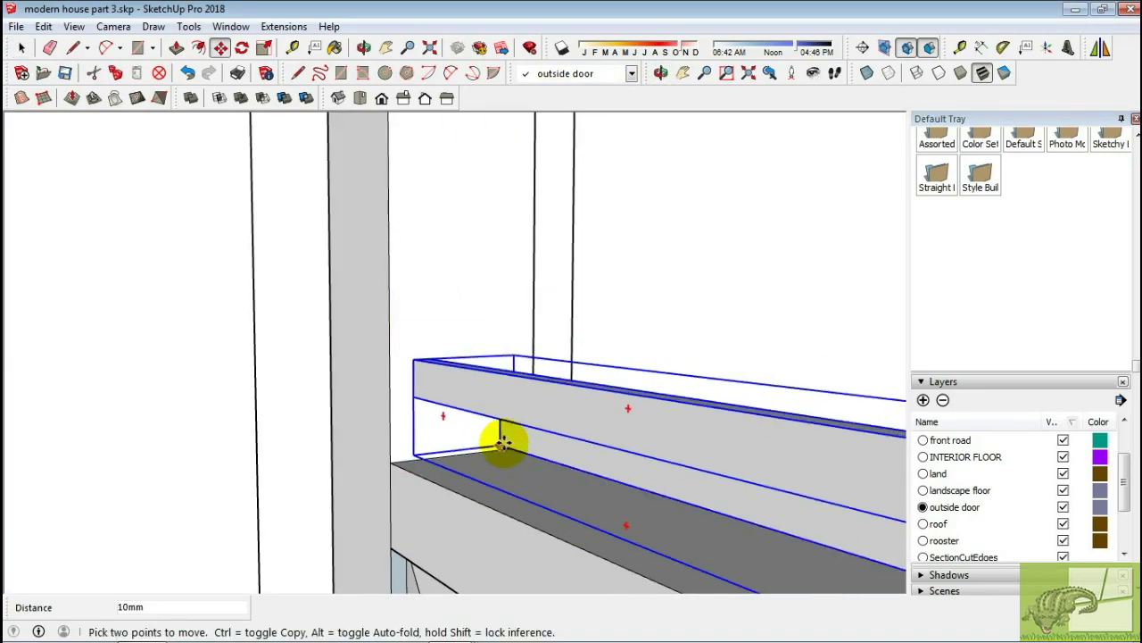
pyautogui.click(504, 443)
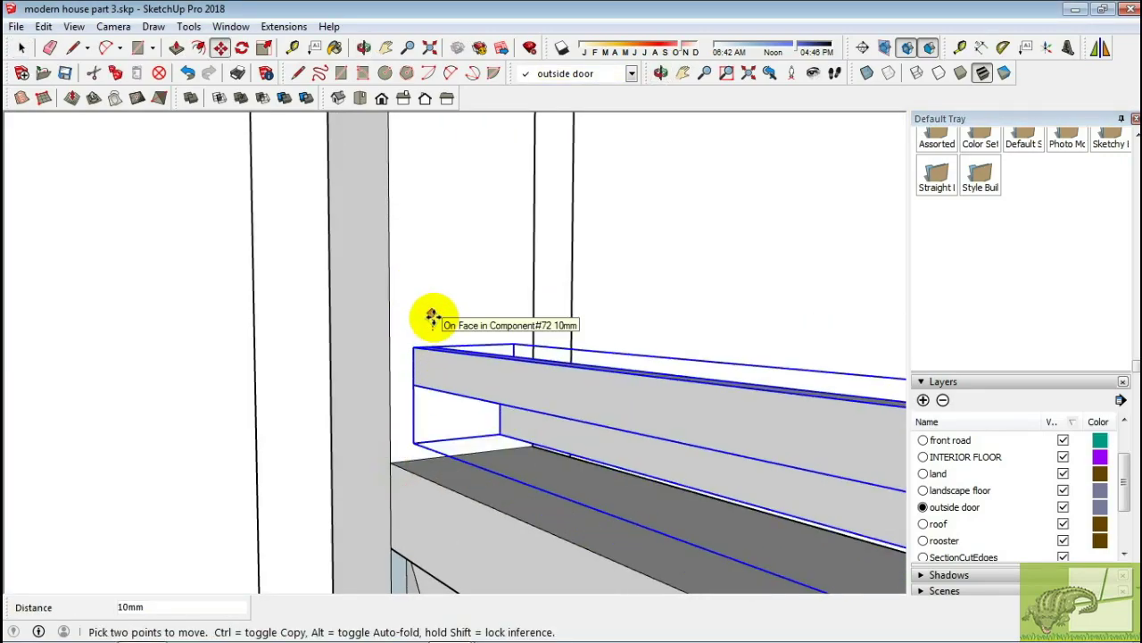
pyautogui.moveTo(432, 318)
pyautogui.mouseDown(button='middle')
pyautogui.moveTo(415, 387)
pyautogui.moveTo(452, 326)
pyautogui.moveTo(484, 140)
pyautogui.mouseUp(button='middle')
pyautogui.scroll(2, 485, 125)
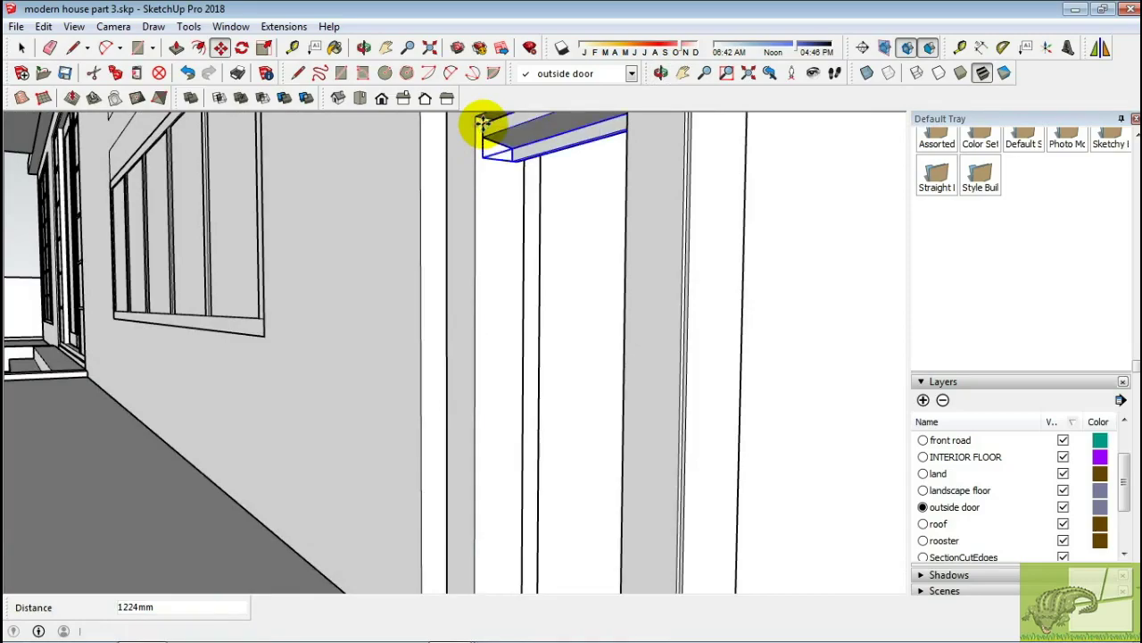
pyautogui.press('Return')
pyautogui.hotkey('ctrl', 'z')
pyautogui.moveTo(485, 123)
pyautogui.mouseDown(button='middle')
pyautogui.moveTo(505, 365)
pyautogui.moveTo(496, 482)
pyautogui.moveTo(492, 237)
pyautogui.mouseUp(button='middle')
pyautogui.press('space')
pyautogui.scroll(2, 495, 482)
# Copy the beam up the door frame and repeat it into 20 slats
pyautogui.press('m')
pyautogui.press('ctrl')
pyautogui.click(503, 473)
pyautogui.scroll(2, 491, 238)
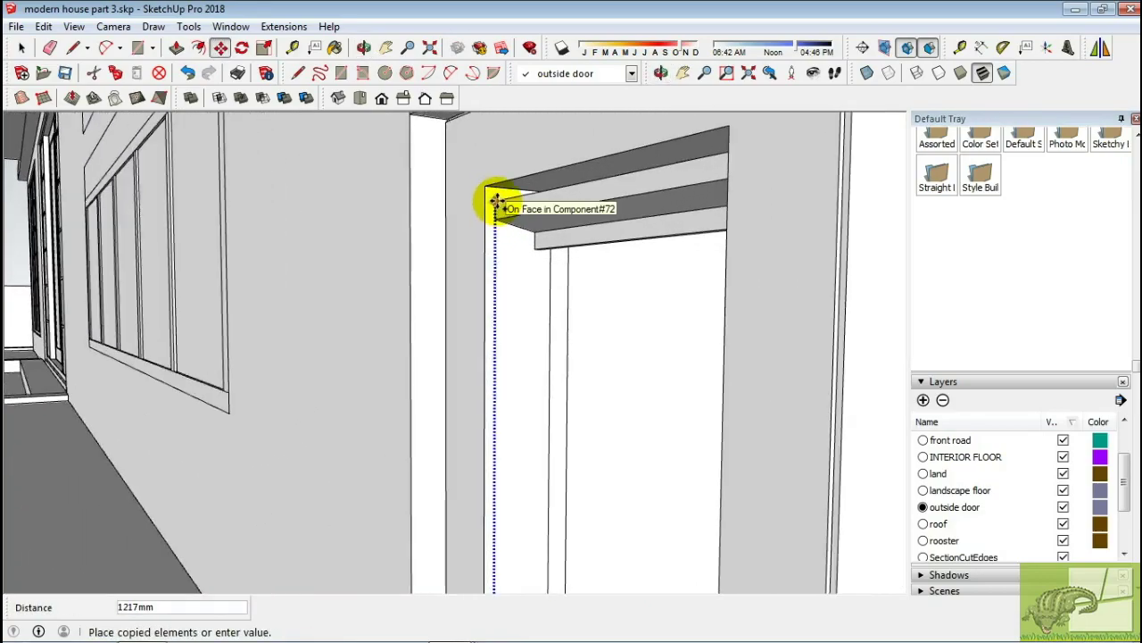
pyautogui.click(495, 201)
pyautogui.write('20/')
pyautogui.press('Return')
# Return to Front view and select the louvred door component
pyautogui.scroll(-5, 510, 345)
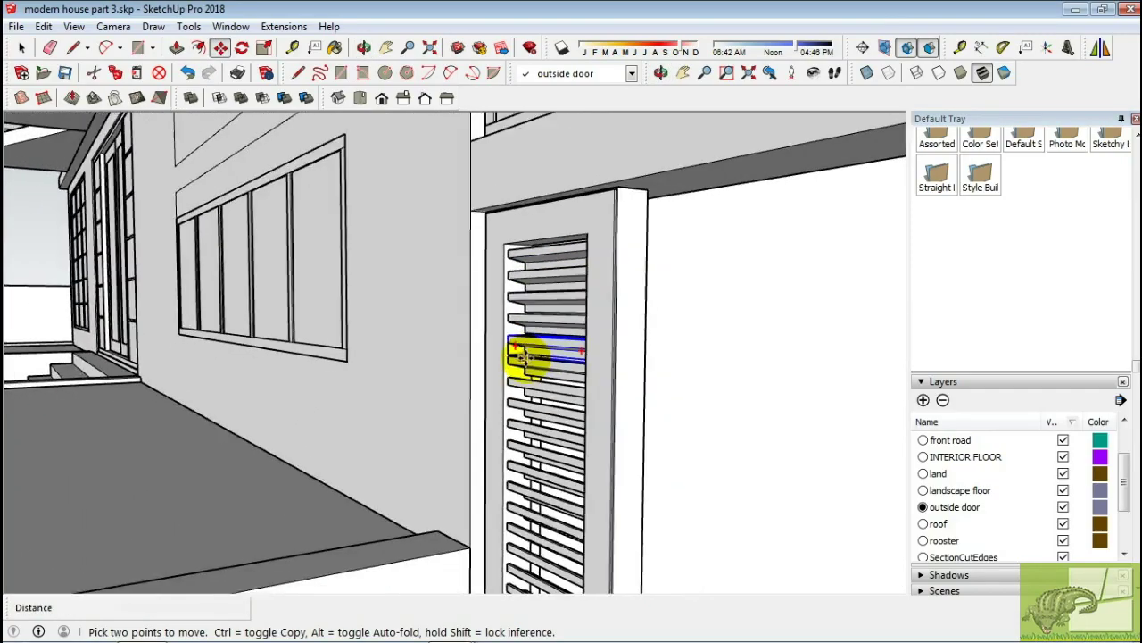
pyautogui.moveTo(510, 345); pyautogui.dragTo(533, 467, button='middle')
pyautogui.click(382, 99)
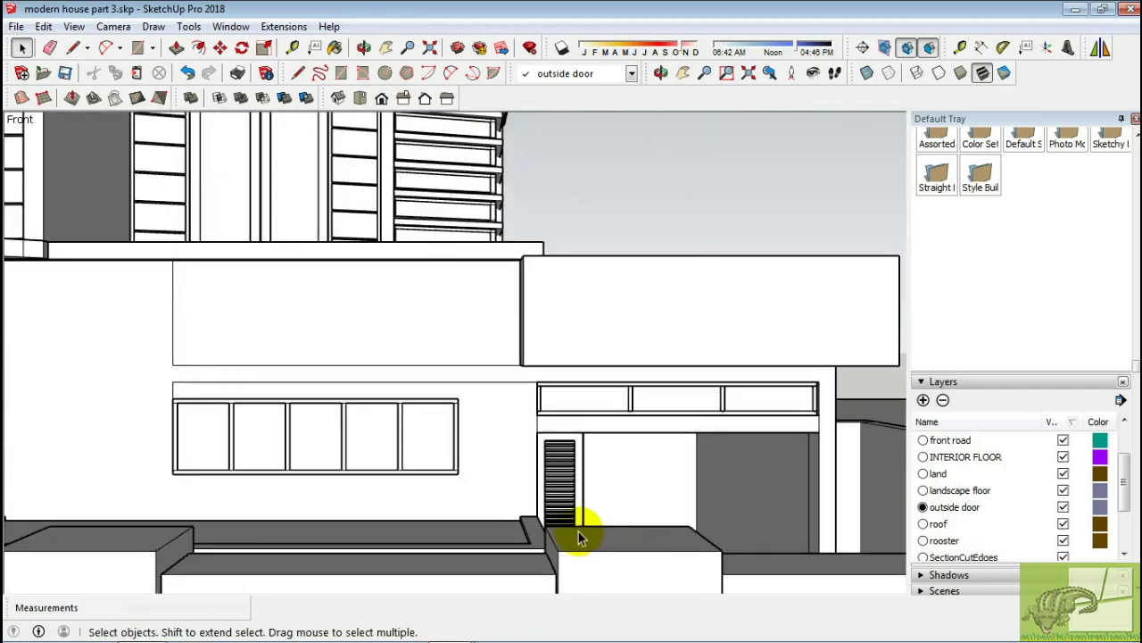
pyautogui.moveTo(581, 533)
pyautogui.mouseDown(button='middle')
pyautogui.moveTo(612, 545)
pyautogui.moveTo(625, 429)
pyautogui.mouseUp(button='middle')
pyautogui.scroll(3, 574, 454)
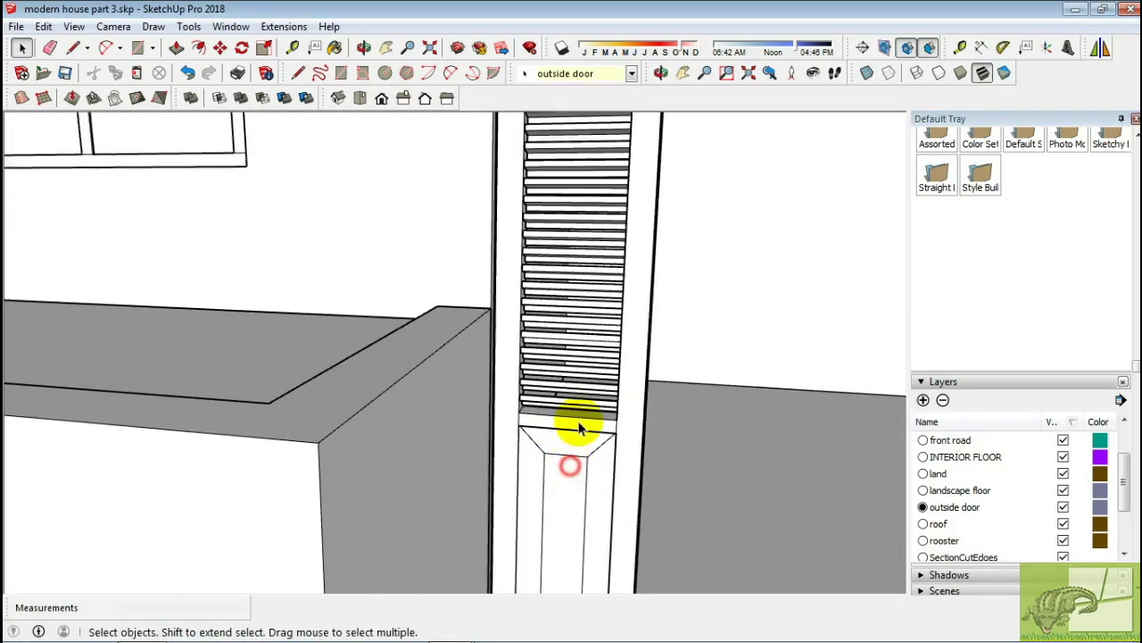
pyautogui.scroll(2, 581, 403)
pyautogui.click(581, 403)
# Zoom in on the door and select several of its upper slats
pyautogui.moveTo(600, 364)
pyautogui.mouseDown(button='middle')
pyautogui.moveTo(688, 377)
pyautogui.moveTo(612, 288)
pyautogui.moveTo(680, 352)
pyautogui.mouseUp(button='middle')
pyautogui.moveTo(680, 312); pyautogui.dragTo(723, 286, button='middle')
pyautogui.scroll(3, 688, 250)
pyautogui.scroll(3, 706, 294)
pyautogui.click(709, 328)
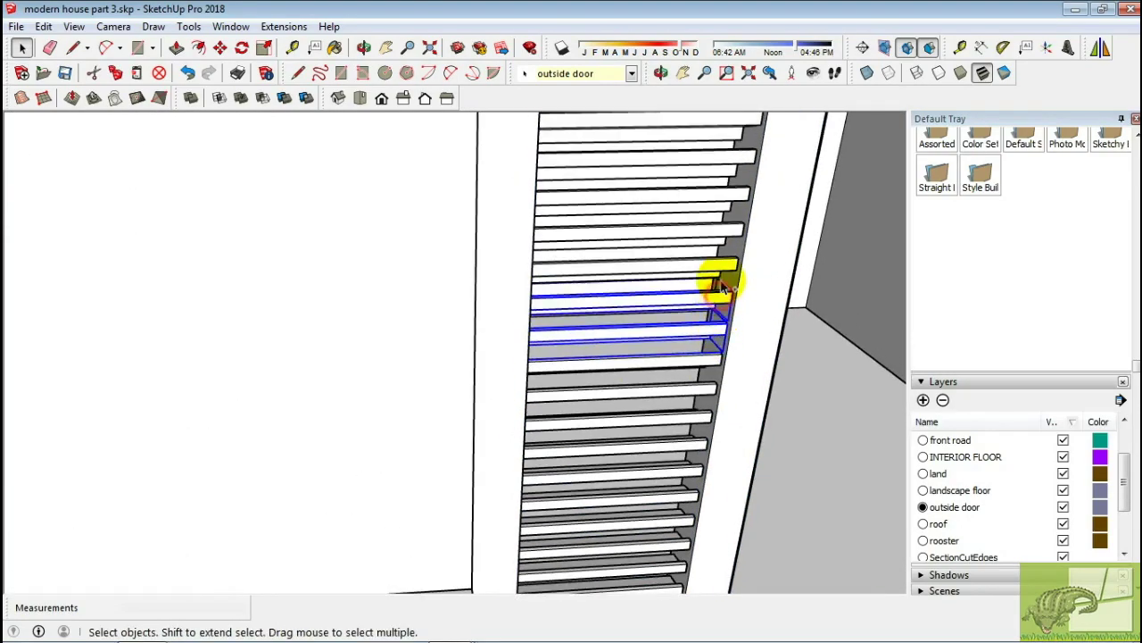
pyautogui.keyDown('shift'); pyautogui.click(727, 208); pyautogui.keyUp('shift')
pyautogui.moveTo(740, 200); pyautogui.dragTo(705, 338, button='middle')
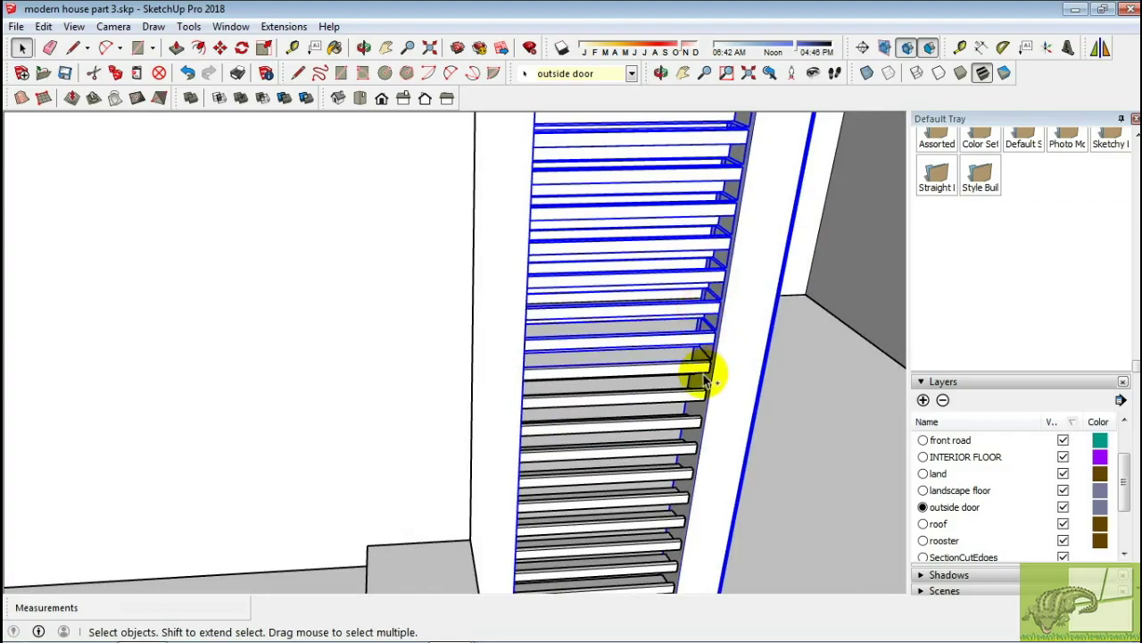
# Start moving the selected door from its bottom point toward the side wall
pyautogui.moveTo(676, 457); pyautogui.dragTo(676, 388, button='middle')
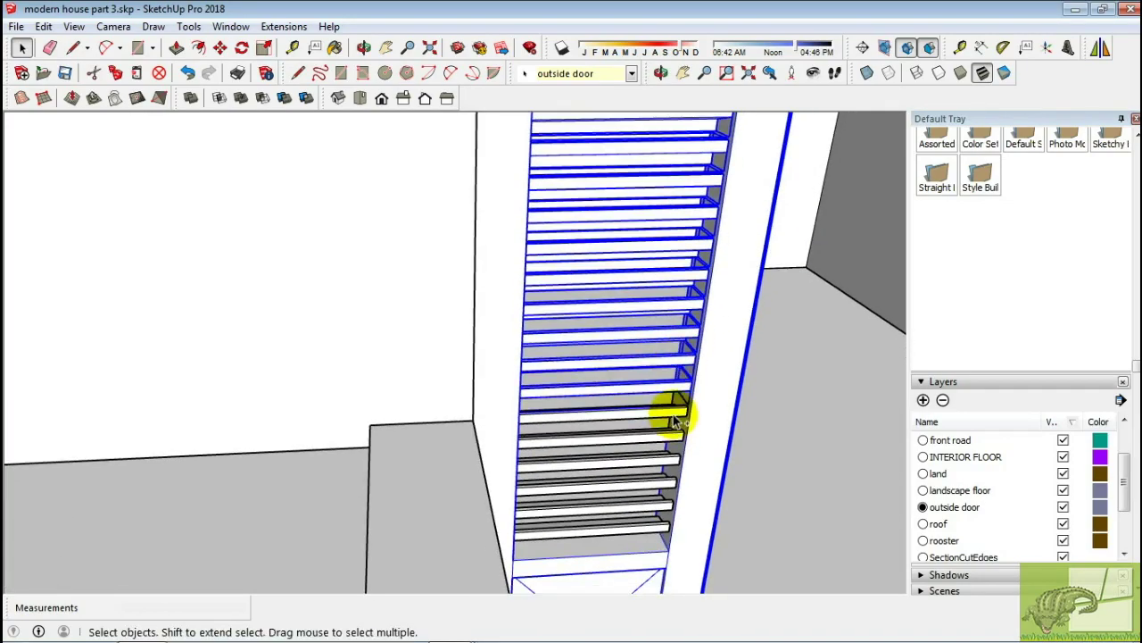
pyautogui.scroll(-3, 651, 531)
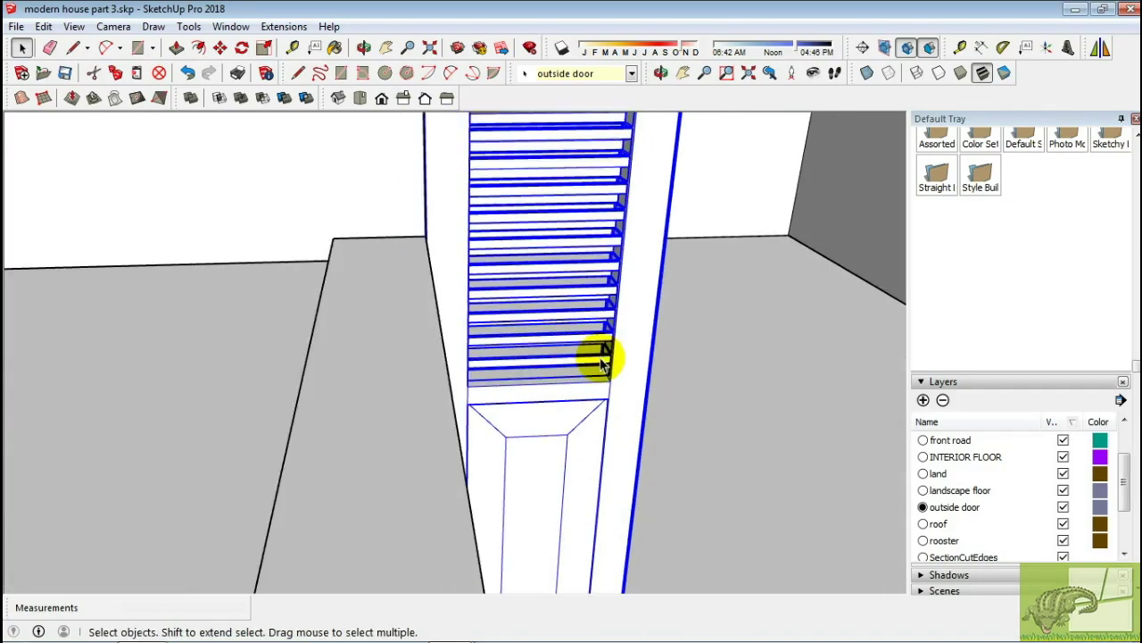
pyautogui.moveTo(598, 357); pyautogui.dragTo(561, 387, button='middle')
pyautogui.press('m')
pyautogui.click(591, 520)
# Start a copy of the louvred door from its top corner
pyautogui.scroll(-5, 767, 401)
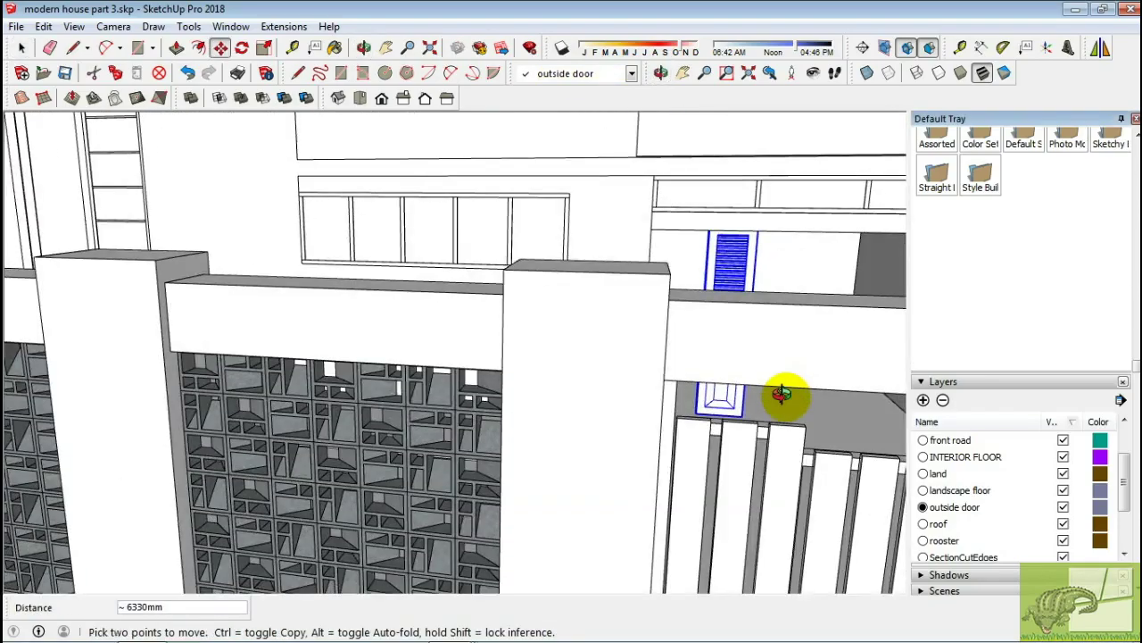
pyautogui.scroll(3, 778, 339)
pyautogui.scroll(3, 745, 303)
pyautogui.press('Escape')
pyautogui.scroll(2, 717, 311)
pyautogui.scroll(3, 705, 285)
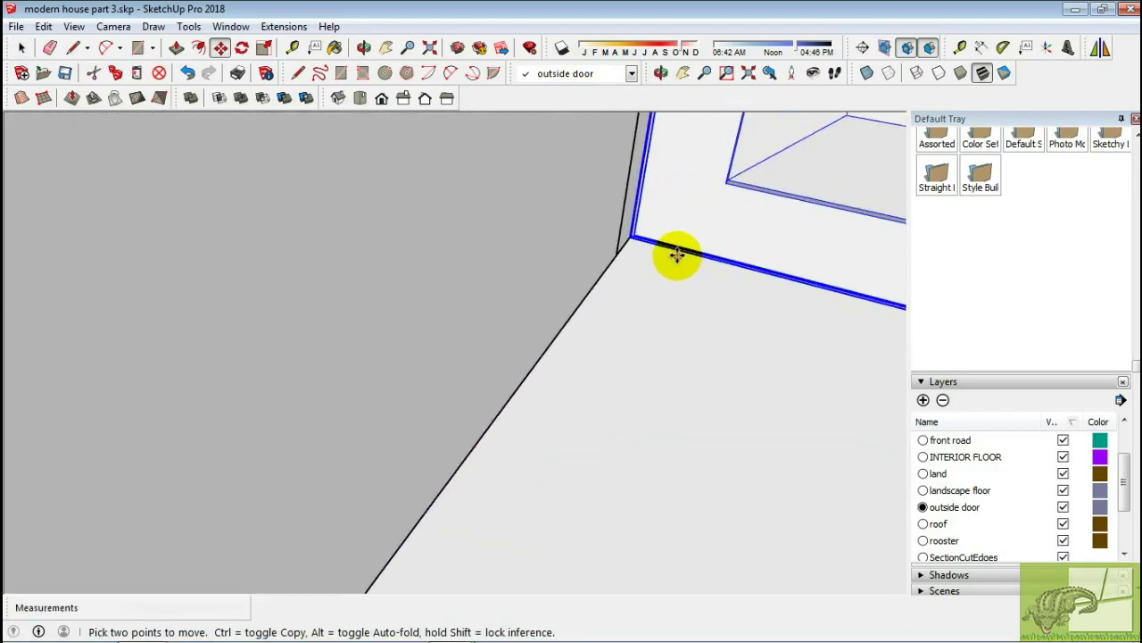
pyautogui.scroll(2, 625, 241)
pyautogui.keyDown('ctrl'); pyautogui.click(567, 203); pyautogui.keyUp('ctrl')
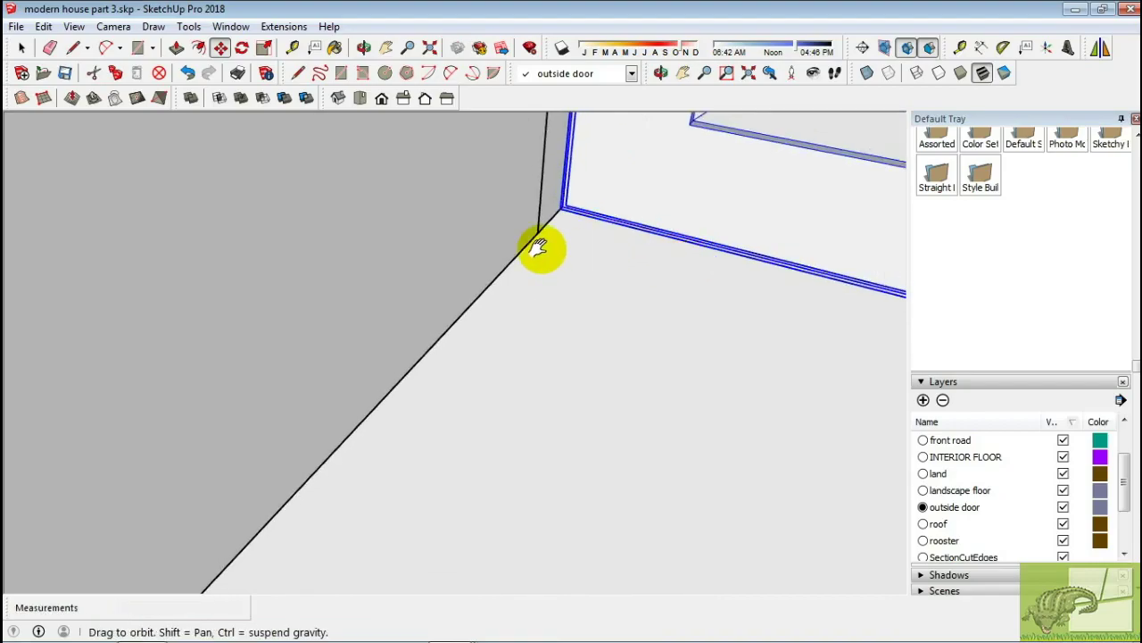
# Zoom out to see six louvred doors filling the ground-floor side opening
pyautogui.moveTo(571, 204)
pyautogui.mouseDown(button='middle')
pyautogui.moveTo(556, 313)
pyautogui.moveTo(507, 308)
pyautogui.mouseUp(button='middle')
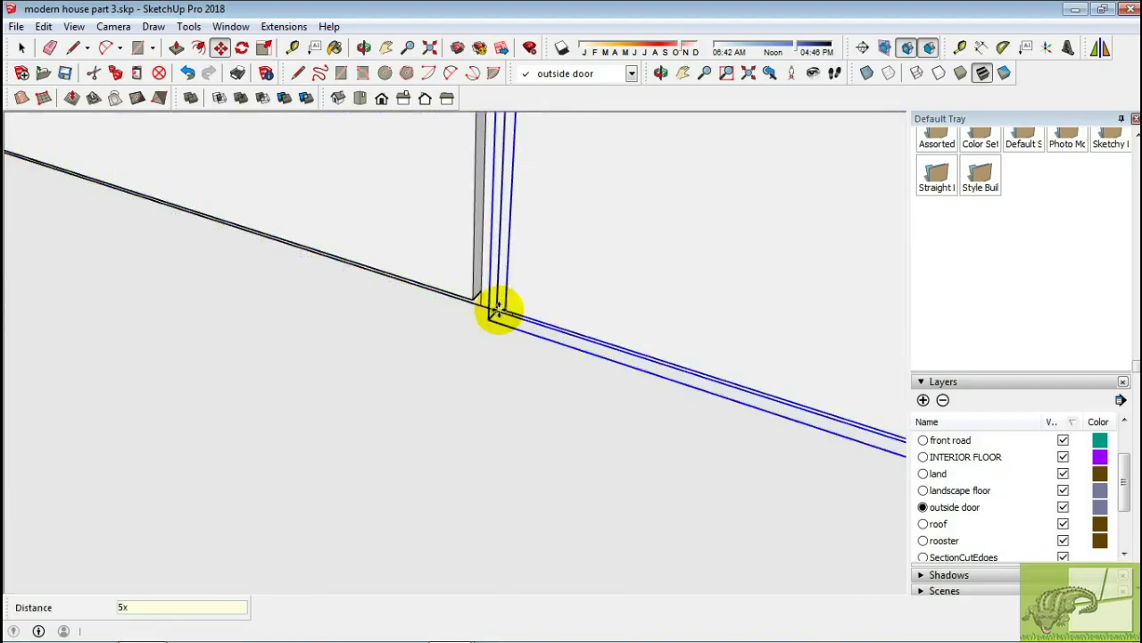
pyautogui.scroll(-5, 500, 344)
pyautogui.scroll(-5, 502, 378)
pyautogui.moveTo(518, 421)
pyautogui.mouseDown(button='middle')
pyautogui.moveTo(625, 348)
pyautogui.moveTo(467, 395)
pyautogui.moveTo(554, 405)
pyautogui.mouseUp(button='middle')
pyautogui.scroll(-3, 625, 348)
pyautogui.scroll(-3, 600, 357)
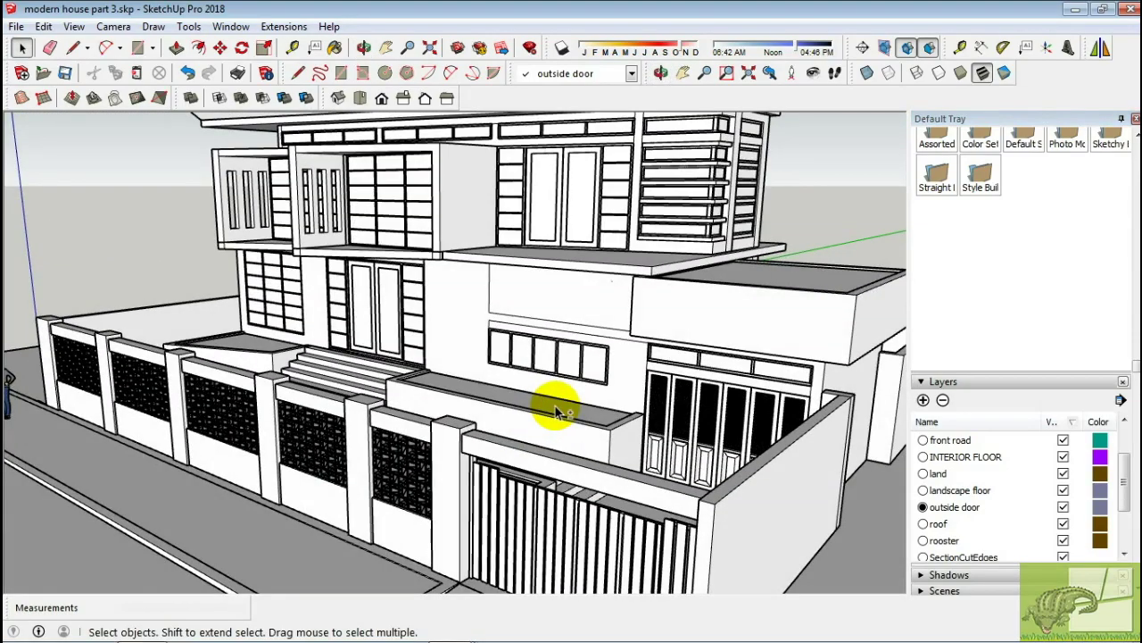
pyautogui.click(971, 628)
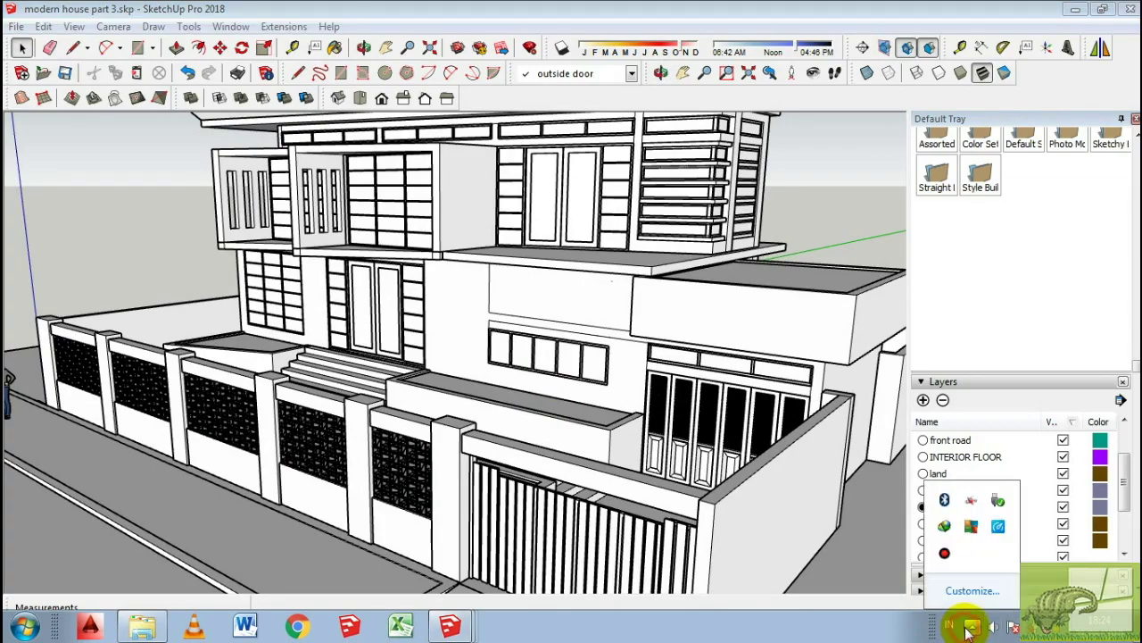
pyautogui.click(944, 552)
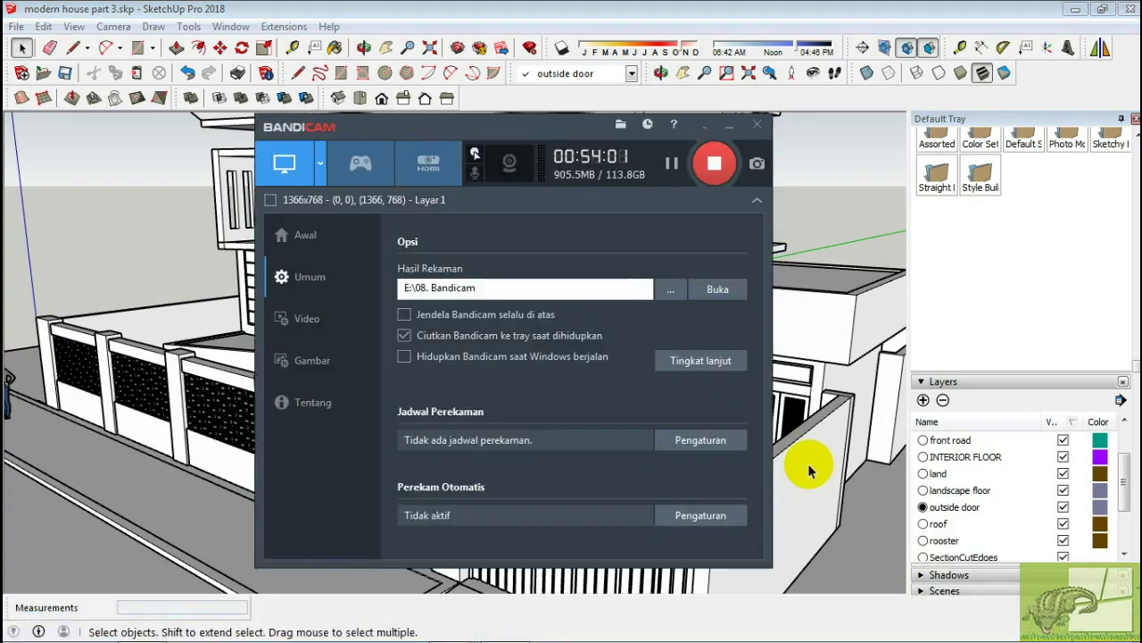
pyautogui.click(706, 126)
pyautogui.moveTo(658, 327)
pyautogui.mouseDown(button='middle')
pyautogui.moveTo(671, 357)
pyautogui.moveTo(852, 473)
pyautogui.moveTo(215, 309)
pyautogui.mouseUp(button='middle')
pyautogui.moveTo(494, 443)
pyautogui.mouseDown(button='middle')
pyautogui.moveTo(646, 407)
pyautogui.moveTo(502, 454)
pyautogui.moveTo(543, 525)
pyautogui.moveTo(406, 451)
pyautogui.mouseUp(button='middle')
pyautogui.scroll(3, 600, 499)
pyautogui.scroll(-2, 518, 461)
pyautogui.scroll(-5, 517, 467)
# Measure along the front road from its edge with Tape Measure, then cancel
pyautogui.press('t')
pyautogui.scroll(3, 293, 453)
pyautogui.scroll(2, 288, 434)
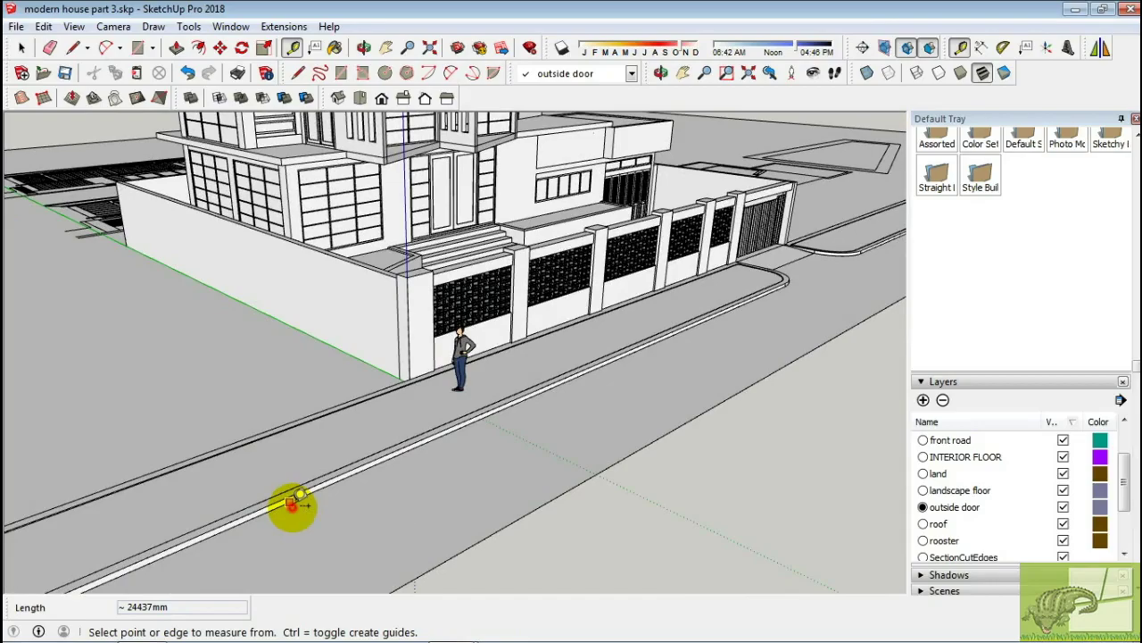
pyautogui.keyDown('shift'); pyautogui.moveTo(288, 433); pyautogui.dragTo(306, 453, button='middle'); pyautogui.keyUp('shift')
pyautogui.click(270, 462)
pyautogui.scroll(-2, 361, 522)
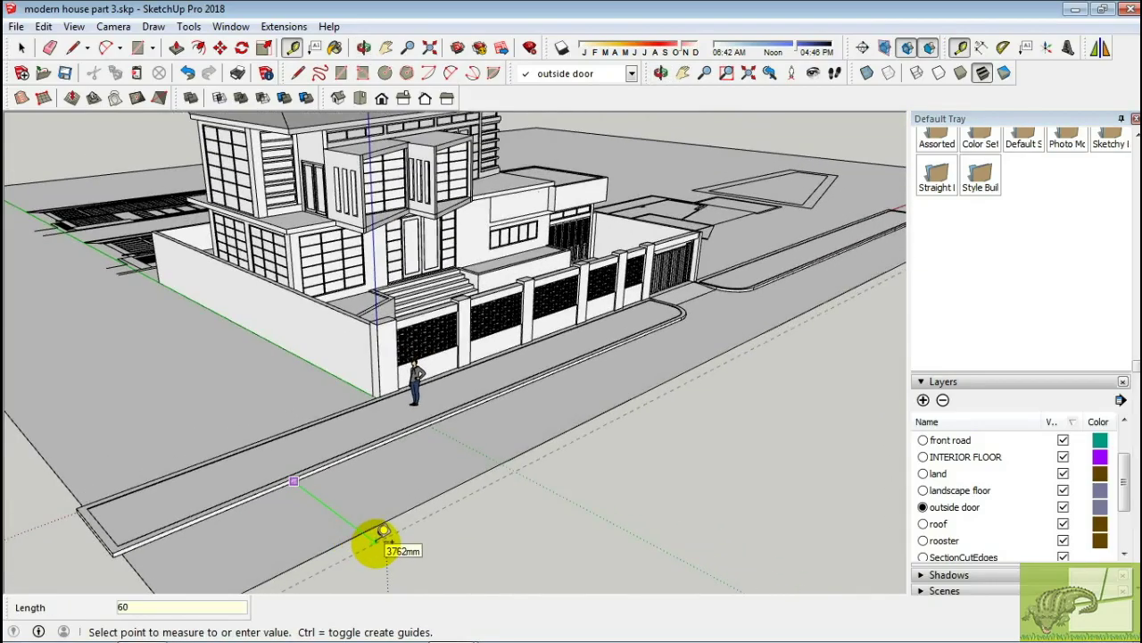
pyautogui.press('Escape')
pyautogui.moveTo(378, 538)
pyautogui.mouseDown(button='middle')
pyautogui.moveTo(364, 467)
pyautogui.moveTo(204, 473)
pyautogui.mouseUp(button='middle')
pyautogui.press('space')
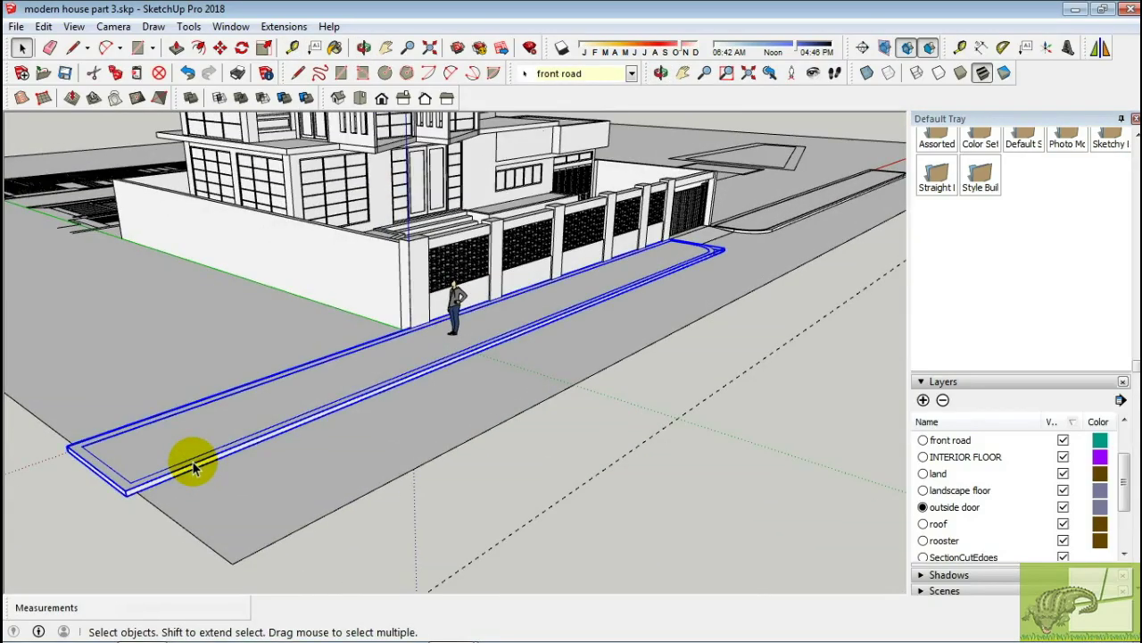
# Move the large grey ground face outward beyond the front road
pyautogui.press('s')
pyautogui.scroll(3, 193, 466)
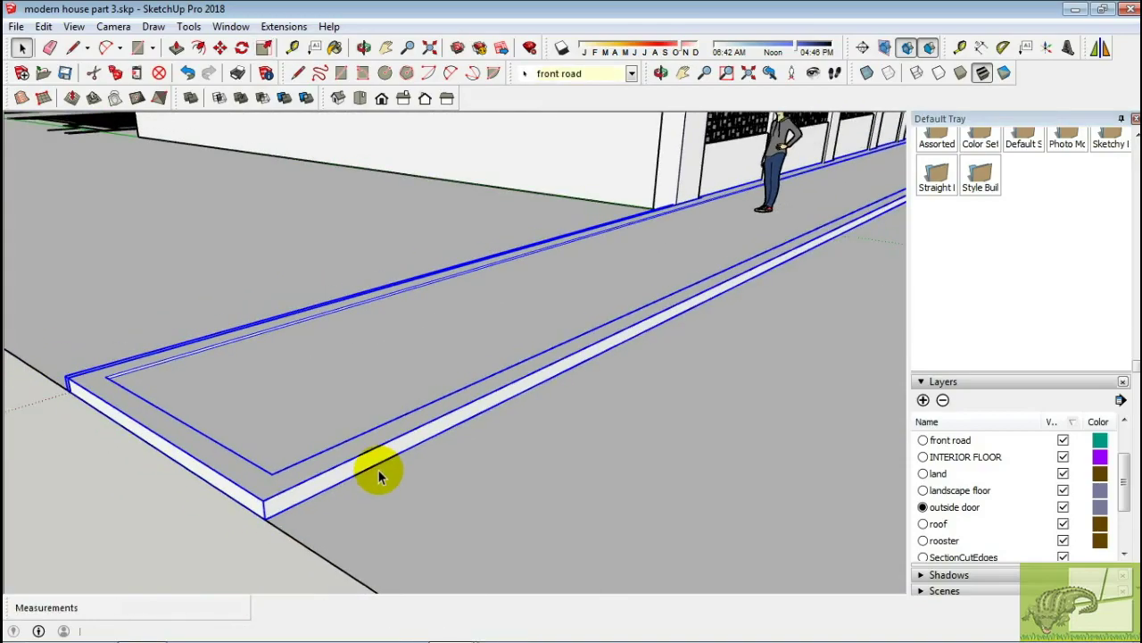
pyautogui.scroll(-3, 378, 476)
pyautogui.scroll(5, 451, 434)
pyautogui.click(451, 435)
pyautogui.press('m')
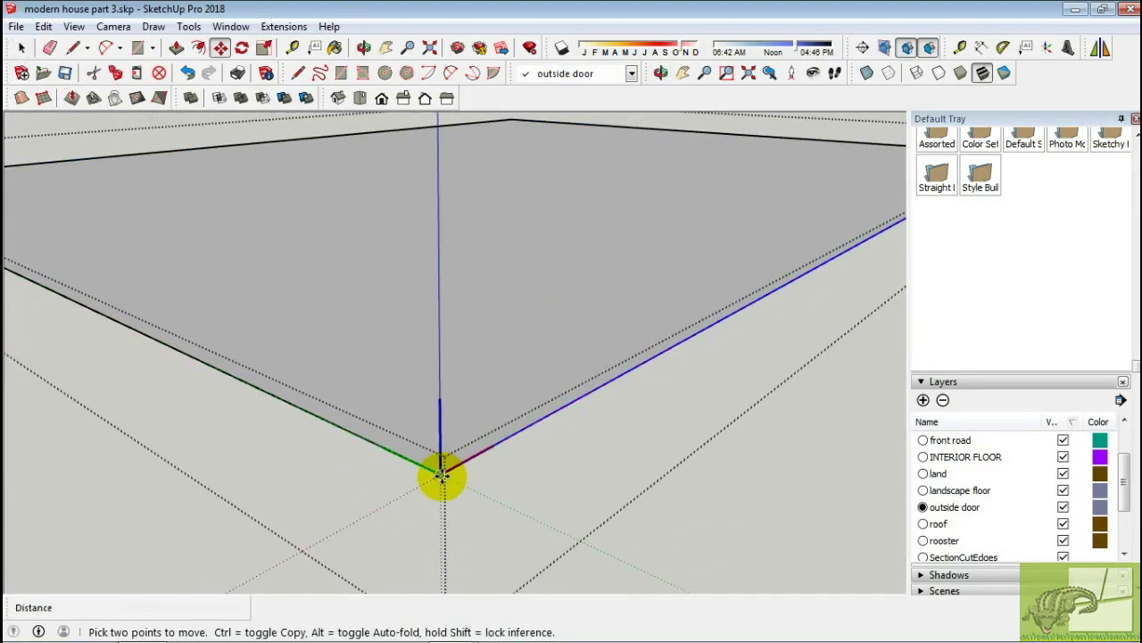
pyautogui.click(441, 473)
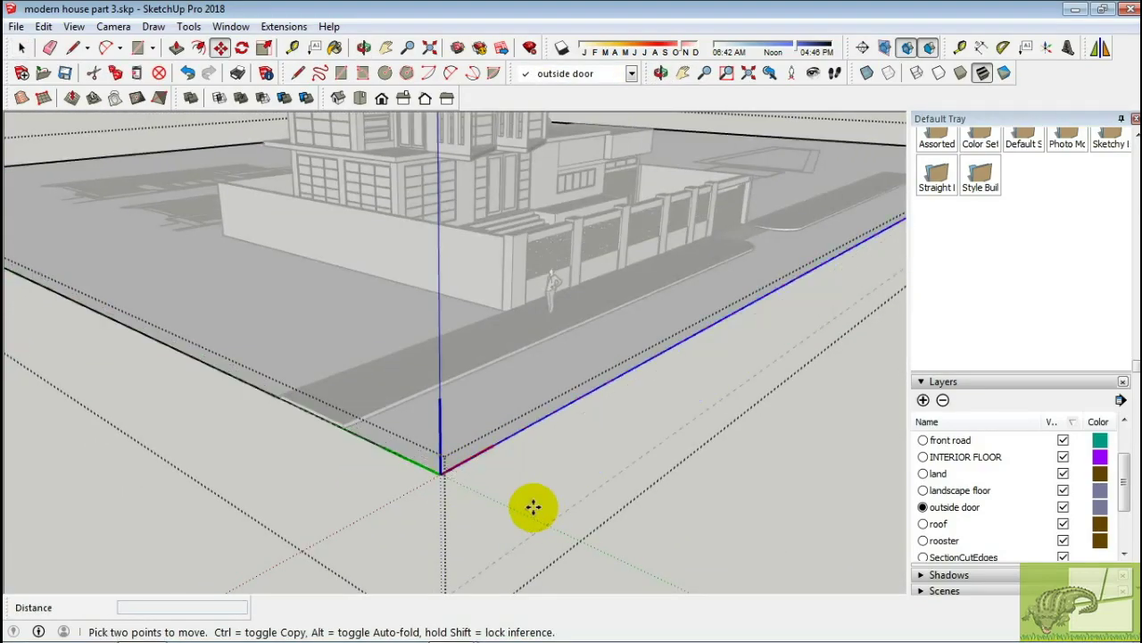
pyautogui.moveTo(577, 458); pyautogui.dragTo(626, 431, button='middle')
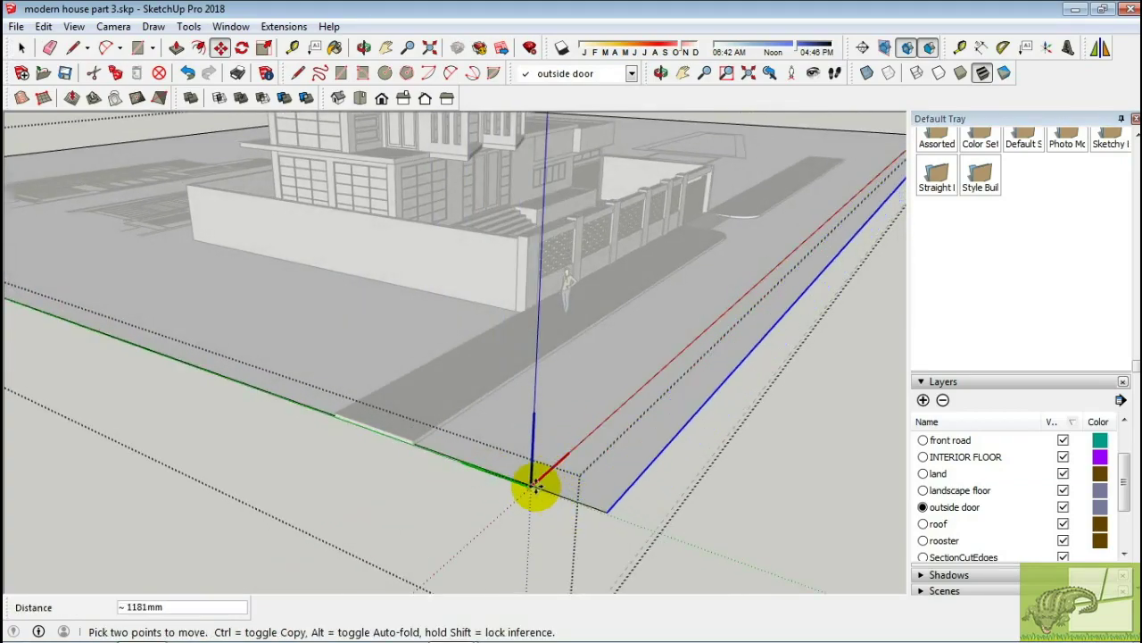
pyautogui.moveTo(440, 454)
pyautogui.mouseDown(button='middle')
pyautogui.moveTo(485, 458)
pyautogui.moveTo(461, 489)
pyautogui.mouseUp(button='middle')
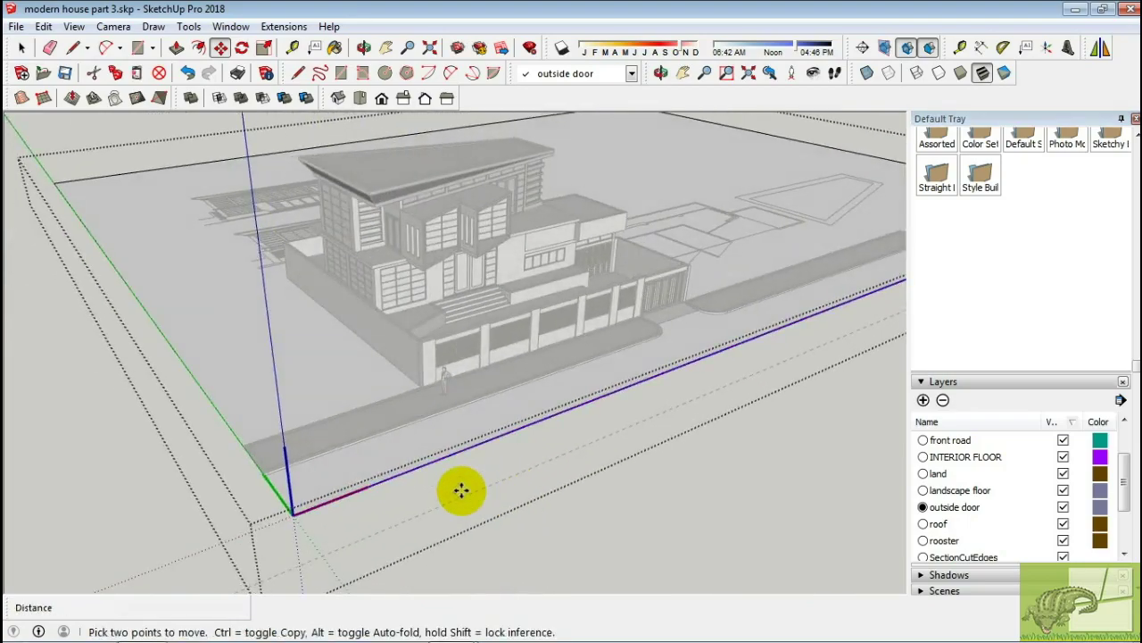
# Draw a line from the edge corner along the slab's rounded edge
pyautogui.scroll(-5, 328, 546)
pyautogui.scroll(5, 424, 504)
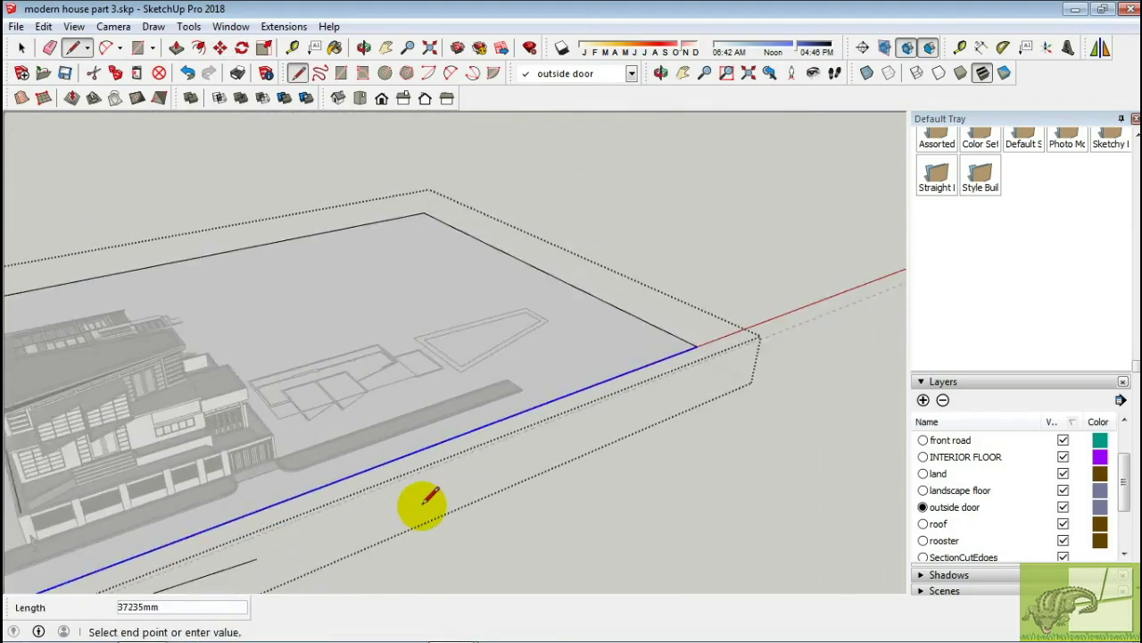
pyautogui.scroll(2, 543, 423)
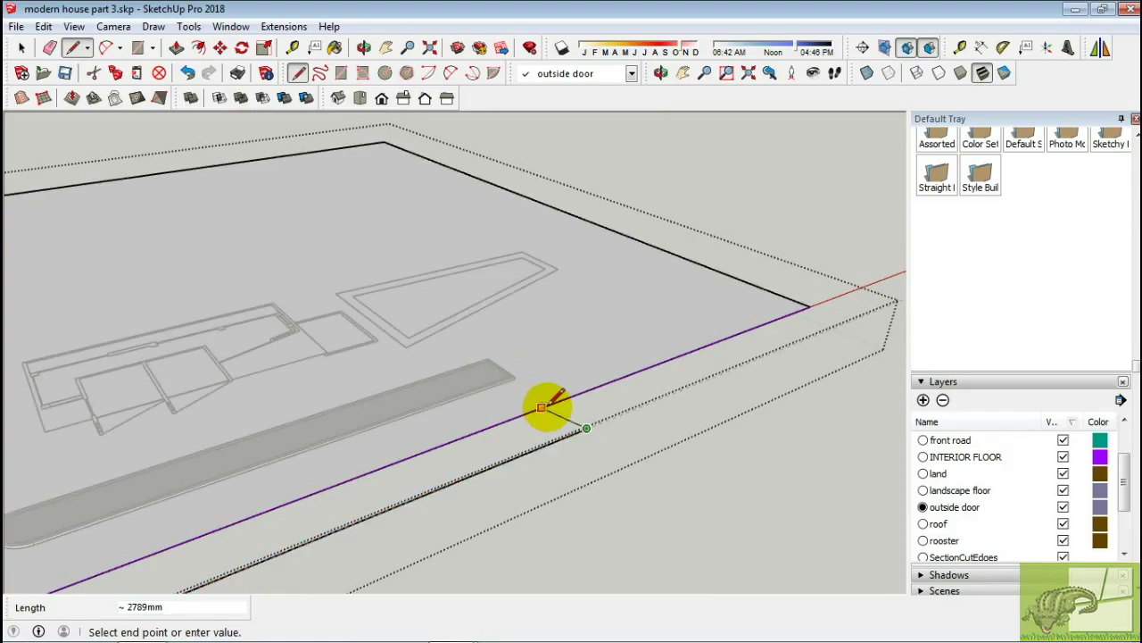
pyautogui.scroll(2, 520, 409)
pyautogui.press('l')
pyautogui.scroll(2, 563, 408)
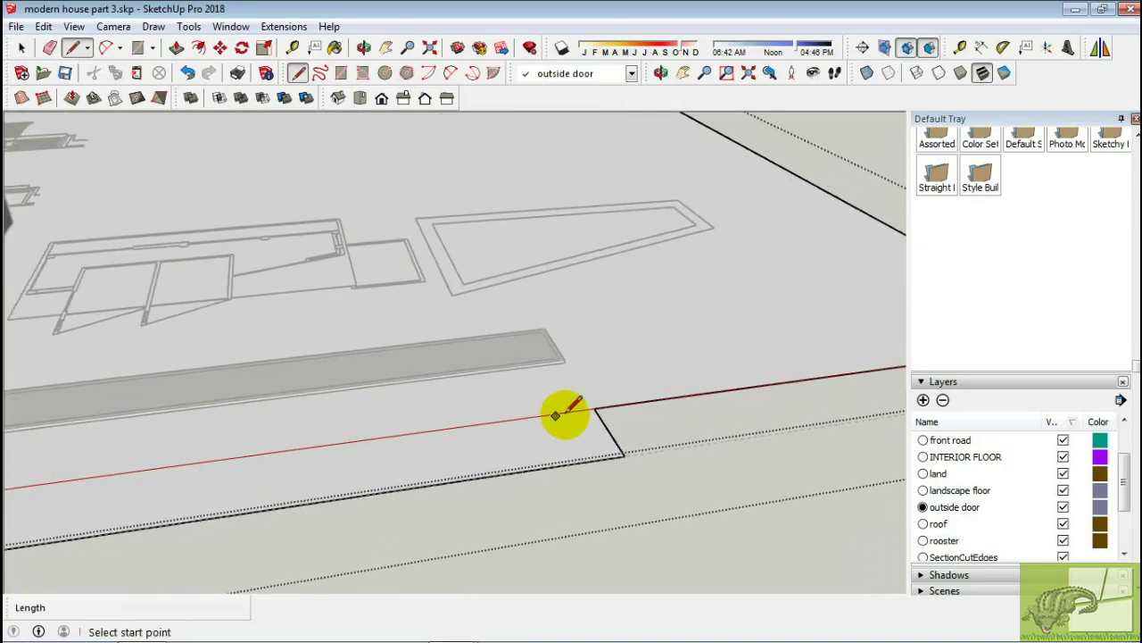
pyautogui.click(609, 403)
pyautogui.scroll(1, 589, 386)
pyautogui.scroll(-2, 580, 366)
pyautogui.scroll(-2, 562, 321)
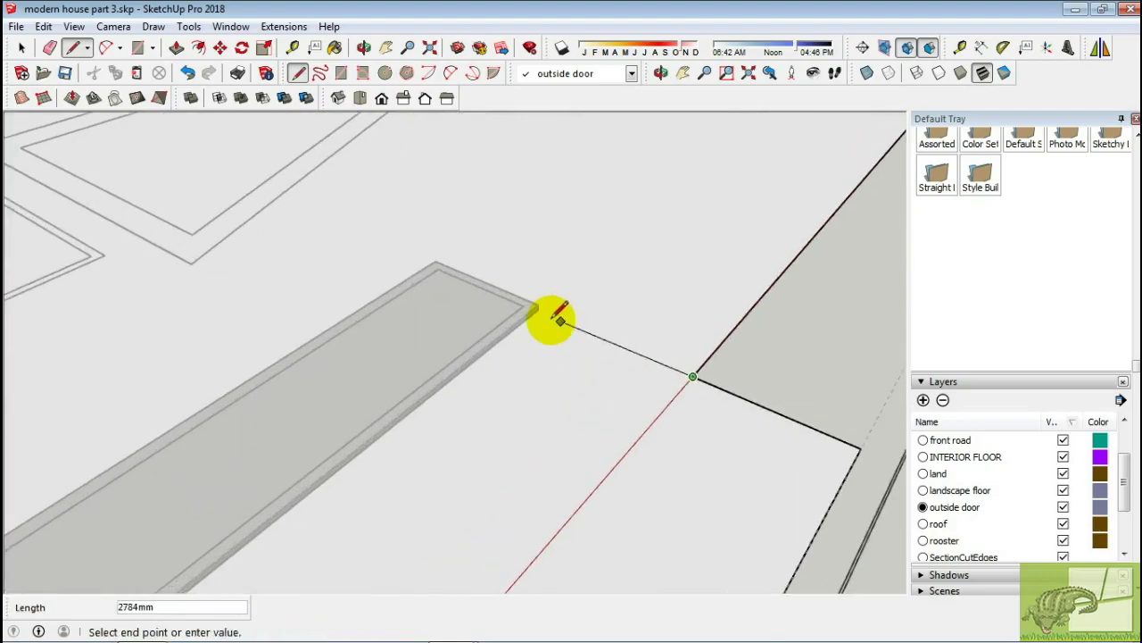
pyautogui.scroll(-1, 546, 313)
pyautogui.moveTo(544, 311); pyautogui.dragTo(493, 407, button='middle')
pyautogui.scroll(3, 384, 433)
pyautogui.scroll(2, 430, 435)
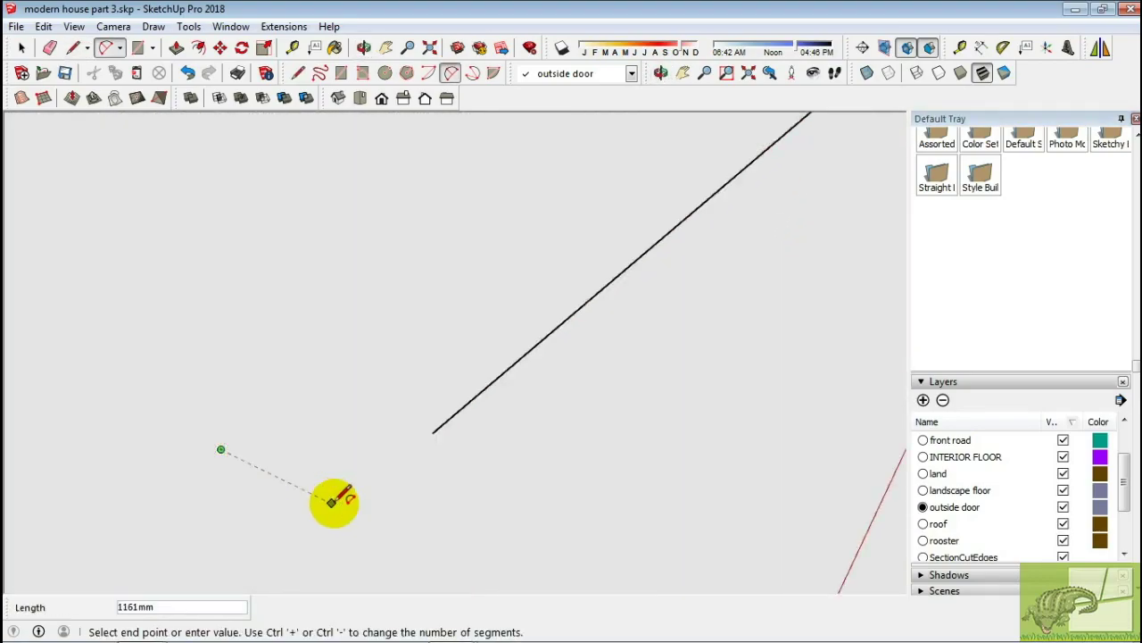
pyautogui.moveTo(326, 473); pyautogui.dragTo(289, 485, button='middle')
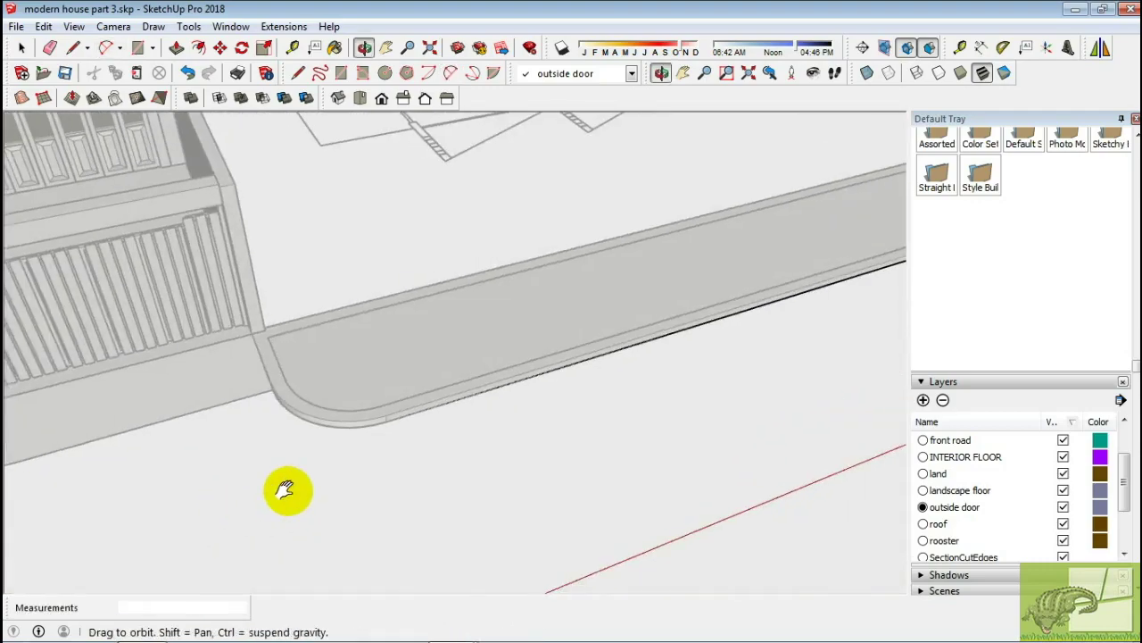
pyautogui.press('l')
pyautogui.scroll(1, 393, 379)
pyautogui.moveTo(409, 373); pyautogui.dragTo(102, 395, button='middle')
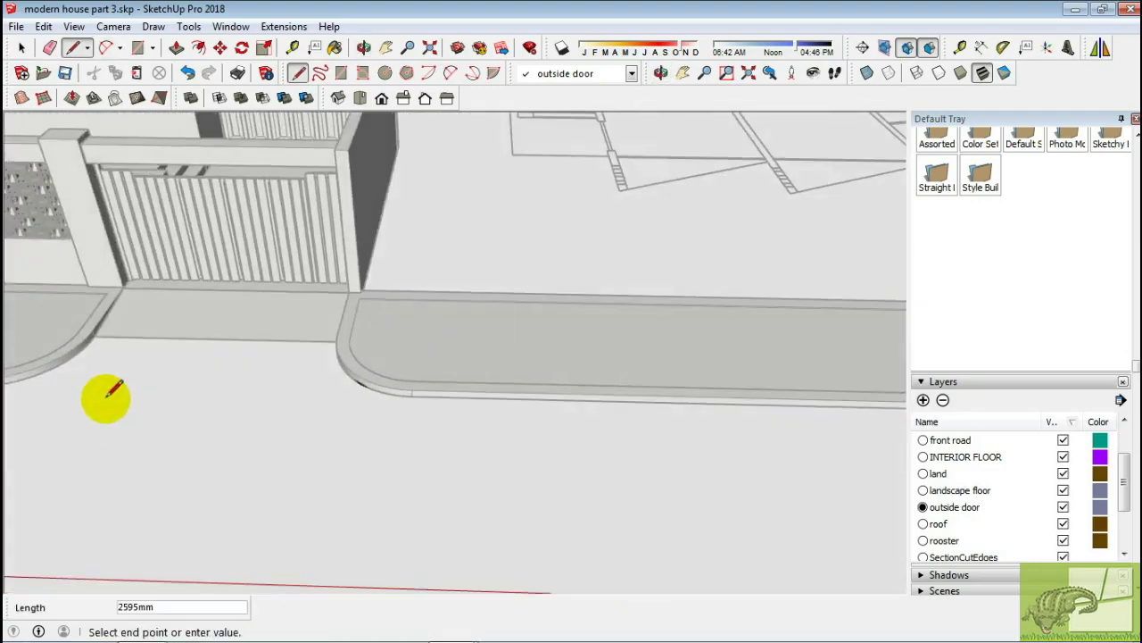
pyautogui.click(214, 329)
# Start a line along the ground's red axis, then select the ground slab face
pyautogui.press('c')
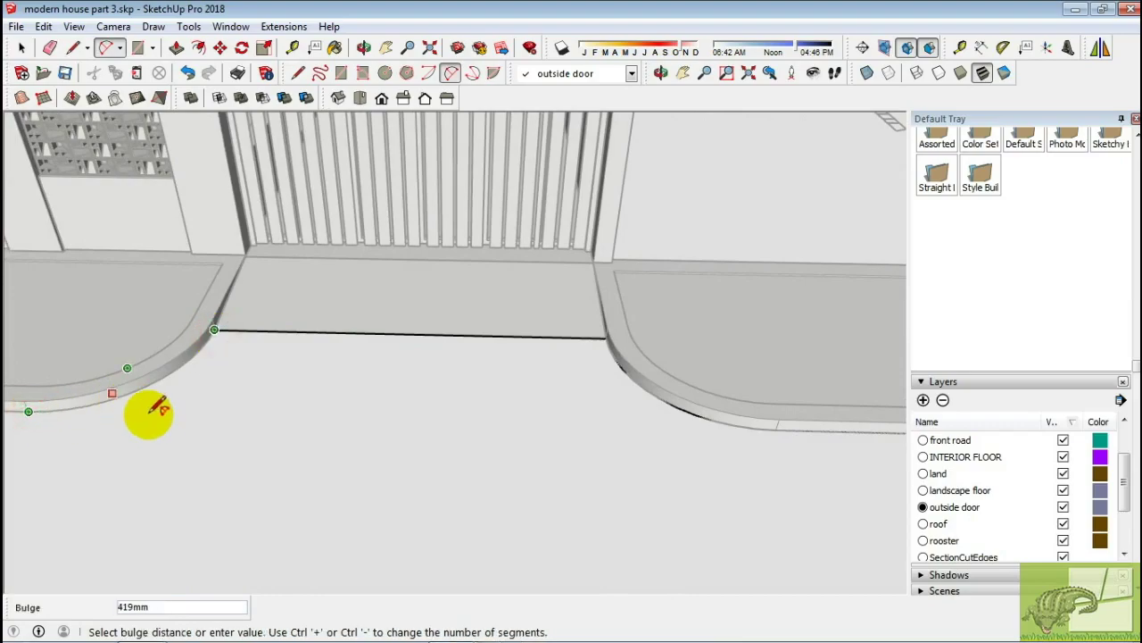
pyautogui.press('l')
pyautogui.moveTo(147, 388)
pyautogui.mouseDown(button='middle')
pyautogui.moveTo(612, 408)
pyautogui.moveTo(447, 432)
pyautogui.moveTo(238, 365)
pyautogui.mouseUp(button='middle')
pyautogui.click(613, 408)
pyautogui.press('space')
pyautogui.click(363, 408)
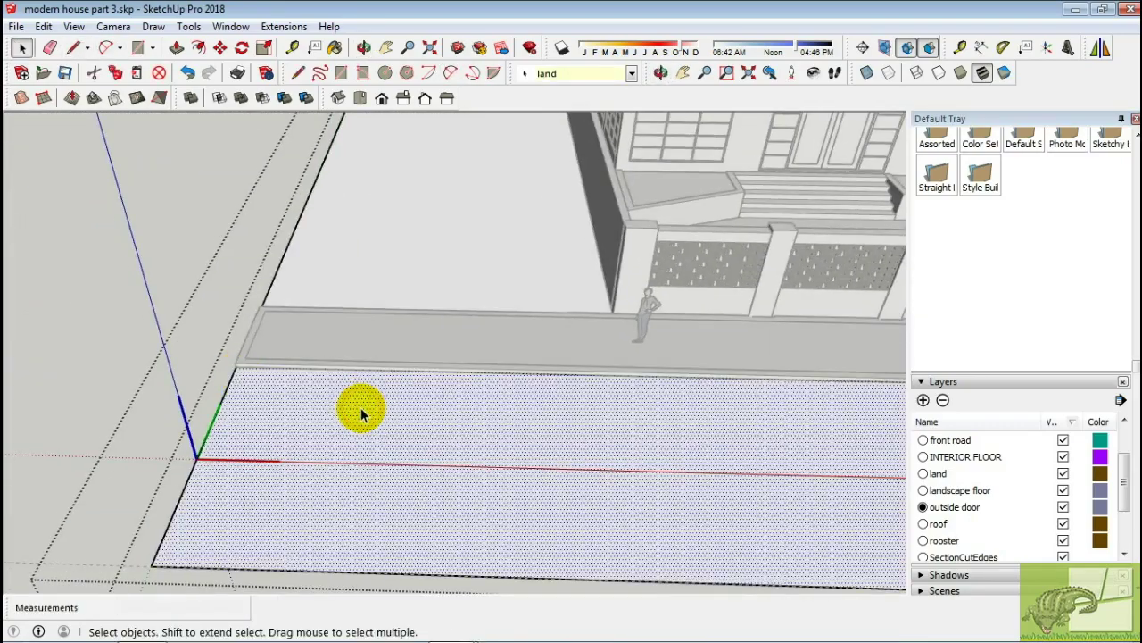
pyautogui.moveTo(362, 408)
pyautogui.mouseDown(button='middle')
pyautogui.moveTo(388, 419)
pyautogui.moveTo(741, 375)
pyautogui.mouseUp(button='middle')
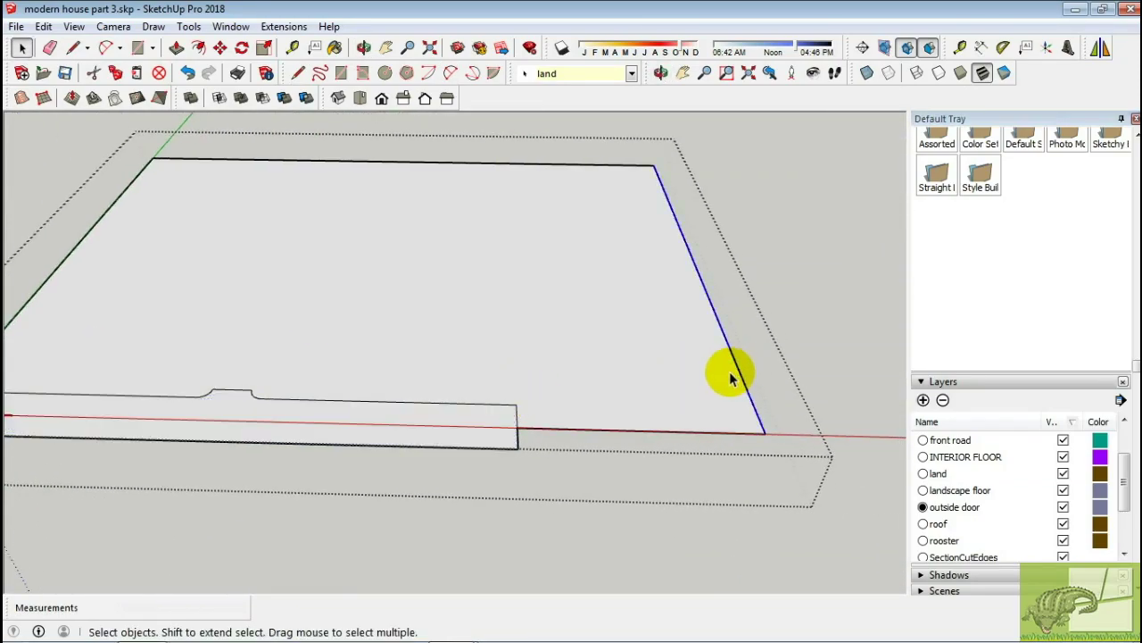
# Erase the leftover top edge and face right of the new line
pyautogui.press('e')
pyautogui.click(562, 164)
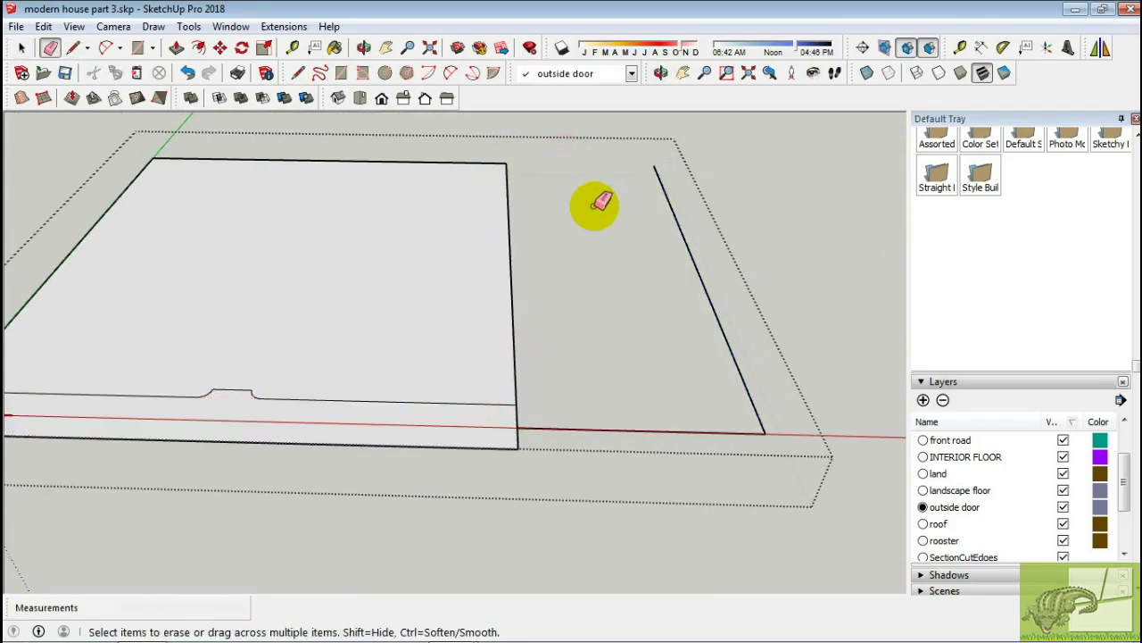
pyautogui.press('space')
# Orbit back to the front fence and switch to the metal fence model
pyautogui.scroll(-5, 726, 365)
pyautogui.moveTo(566, 375)
pyautogui.mouseDown(button='middle')
pyautogui.moveTo(510, 401)
pyautogui.moveTo(428, 349)
pyautogui.moveTo(581, 397)
pyautogui.moveTo(574, 428)
pyautogui.moveTo(454, 387)
pyautogui.moveTo(474, 479)
pyautogui.moveTo(416, 324)
pyautogui.moveTo(586, 331)
pyautogui.moveTo(518, 346)
pyautogui.mouseUp(button='middle')
pyautogui.scroll(5, 428, 349)
pyautogui.scroll(5, 502, 455)
pyautogui.click(451, 624)
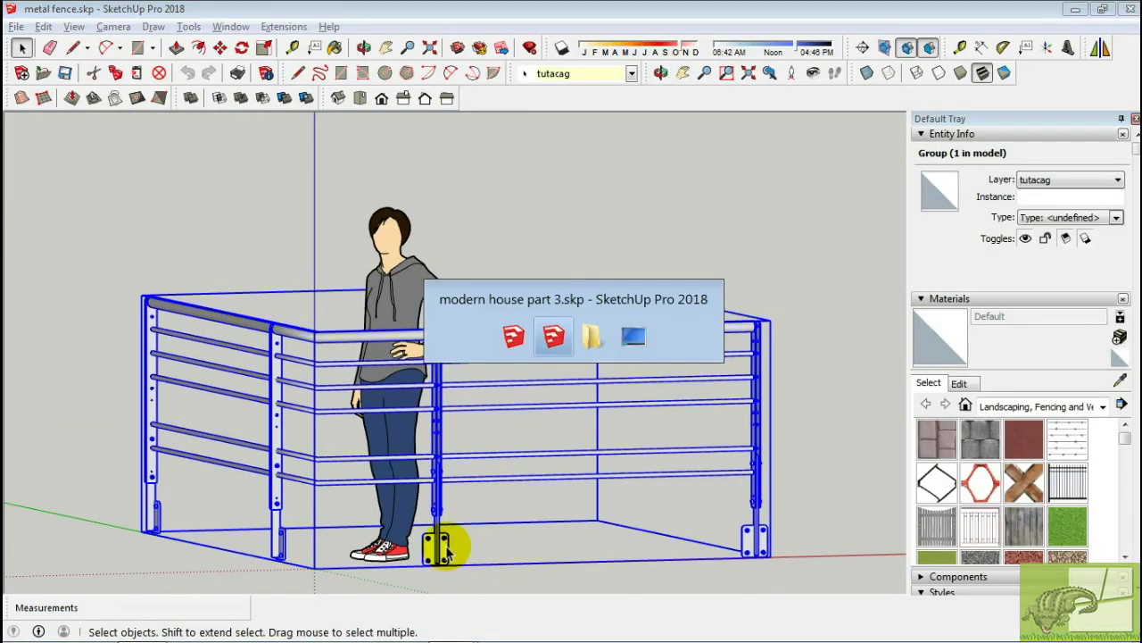
# Return to the modern house model and inspect the balcony slab top and railing brackets
pyautogui.hotkey('alt', 'Tab')
pyautogui.moveTo(326, 471); pyautogui.dragTo(259, 397, button='middle')
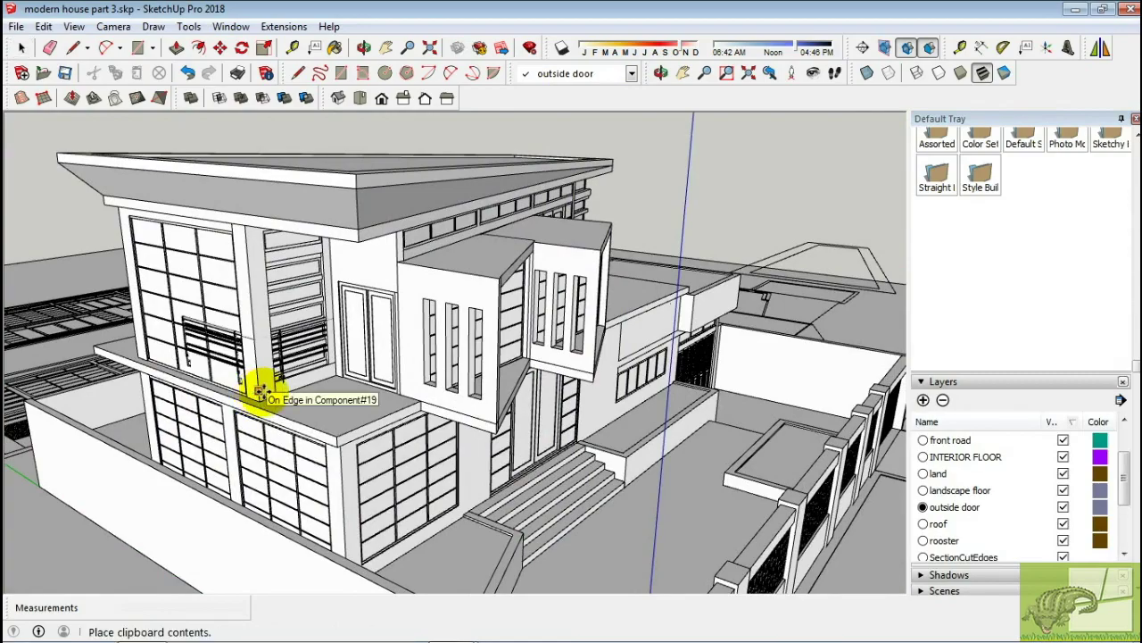
pyautogui.scroll(5, 258, 393)
pyautogui.scroll(2, 429, 482)
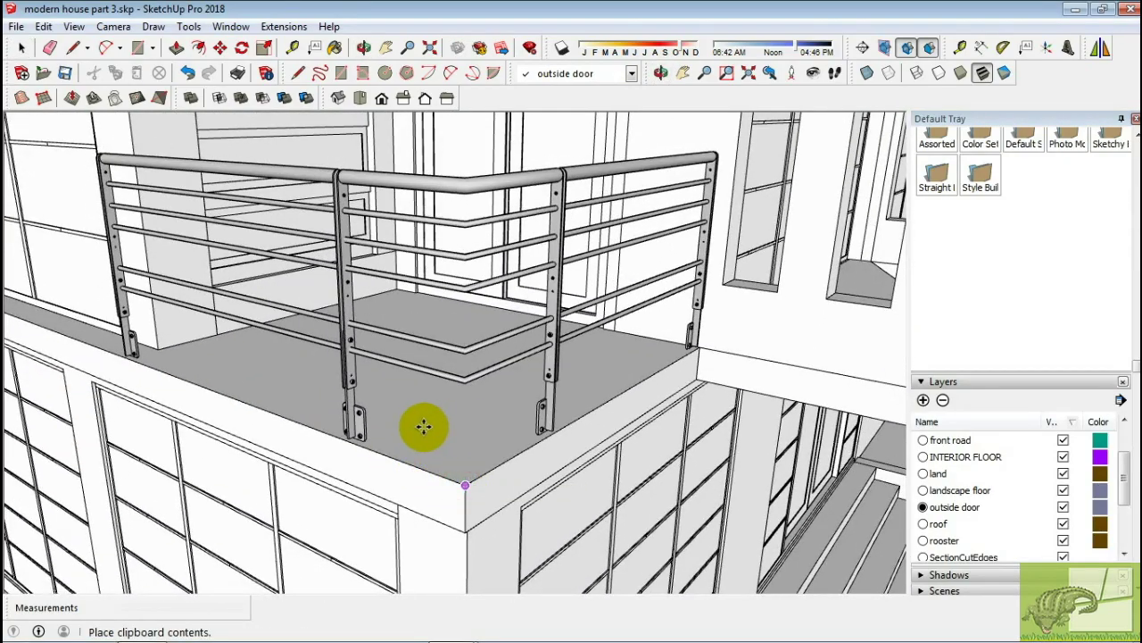
pyautogui.scroll(3, 423, 427)
pyautogui.scroll(3, 398, 426)
pyautogui.scroll(2, 268, 406)
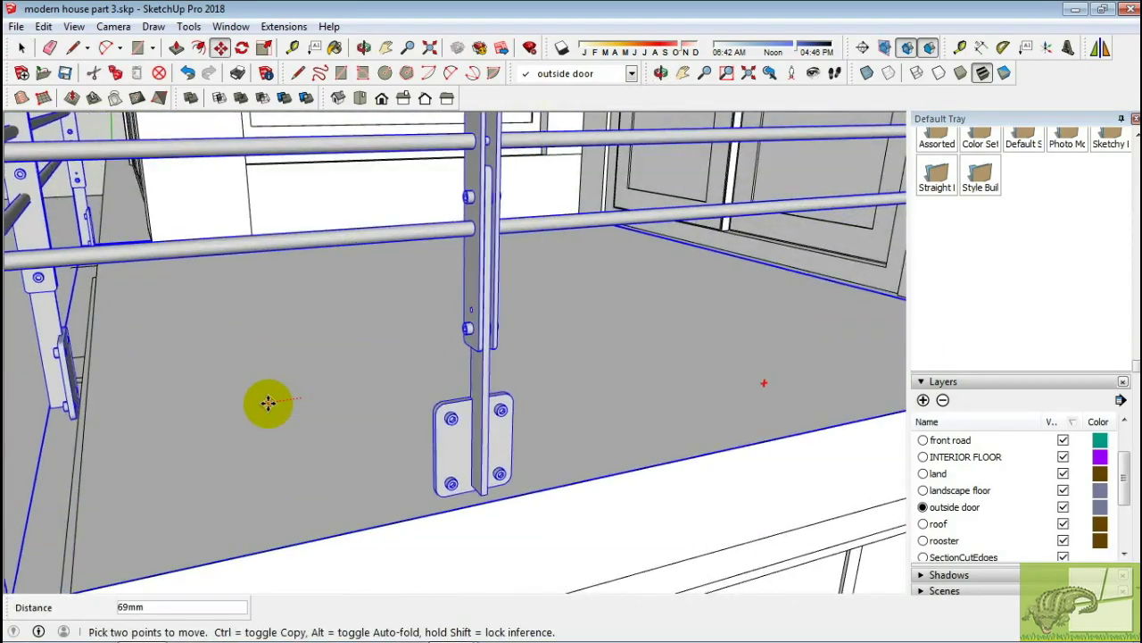
pyautogui.moveTo(268, 403)
pyautogui.mouseDown(button='middle')
pyautogui.moveTo(294, 401)
pyautogui.moveTo(301, 336)
pyautogui.moveTo(605, 313)
pyautogui.mouseUp(button='middle')
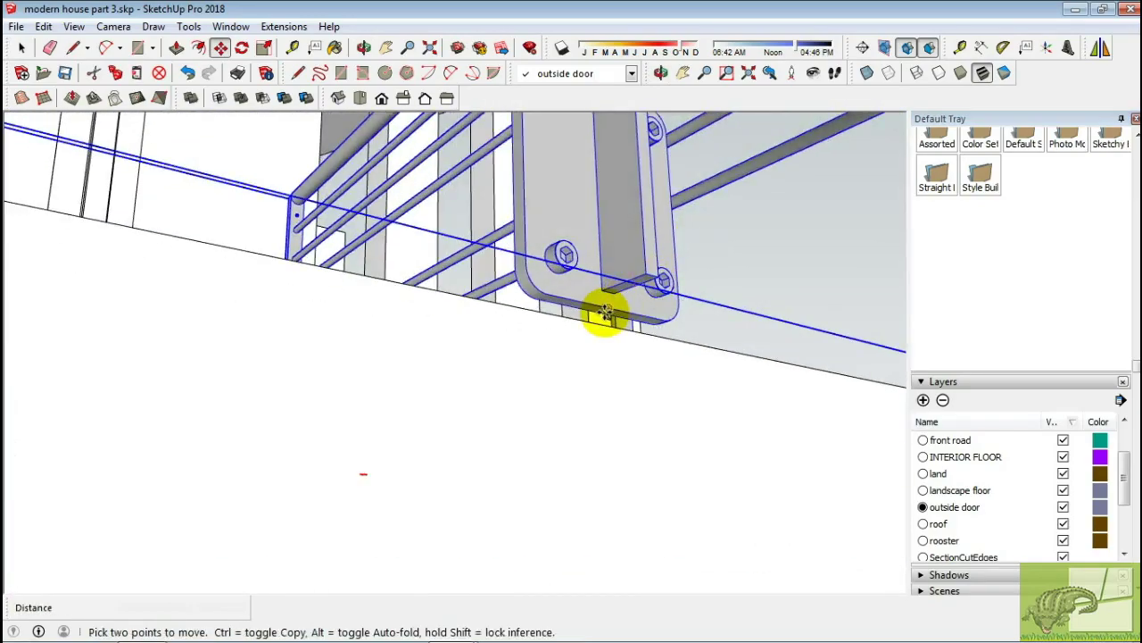
pyautogui.moveTo(534, 387)
pyautogui.mouseDown(button='middle')
pyautogui.moveTo(589, 490)
pyautogui.moveTo(547, 395)
pyautogui.moveTo(559, 379)
pyautogui.moveTo(573, 425)
pyautogui.moveTo(471, 312)
pyautogui.mouseUp(button='middle')
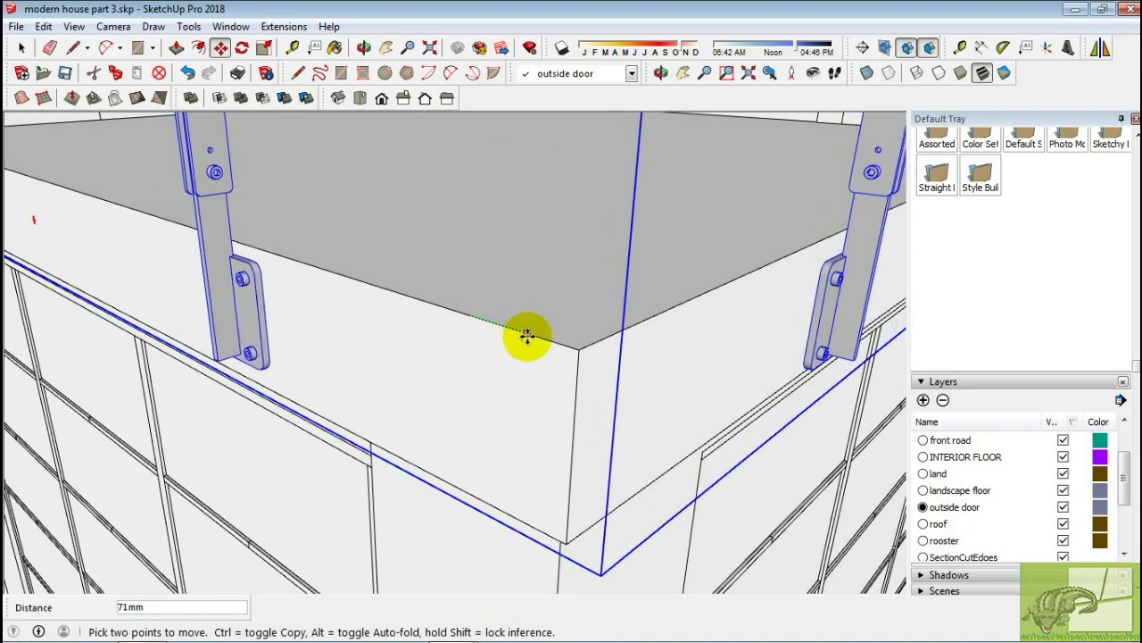
# Seat the metal railing on the balcony slab beside the house wall and finish the move
pyautogui.moveTo(528, 335)
pyautogui.mouseDown(button='middle')
pyautogui.moveTo(798, 255)
pyautogui.moveTo(776, 230)
pyautogui.moveTo(753, 256)
pyautogui.moveTo(584, 512)
pyautogui.moveTo(607, 434)
pyautogui.mouseUp(button='middle')
pyautogui.scroll(5, 683, 510)
pyautogui.scroll(3, 659, 462)
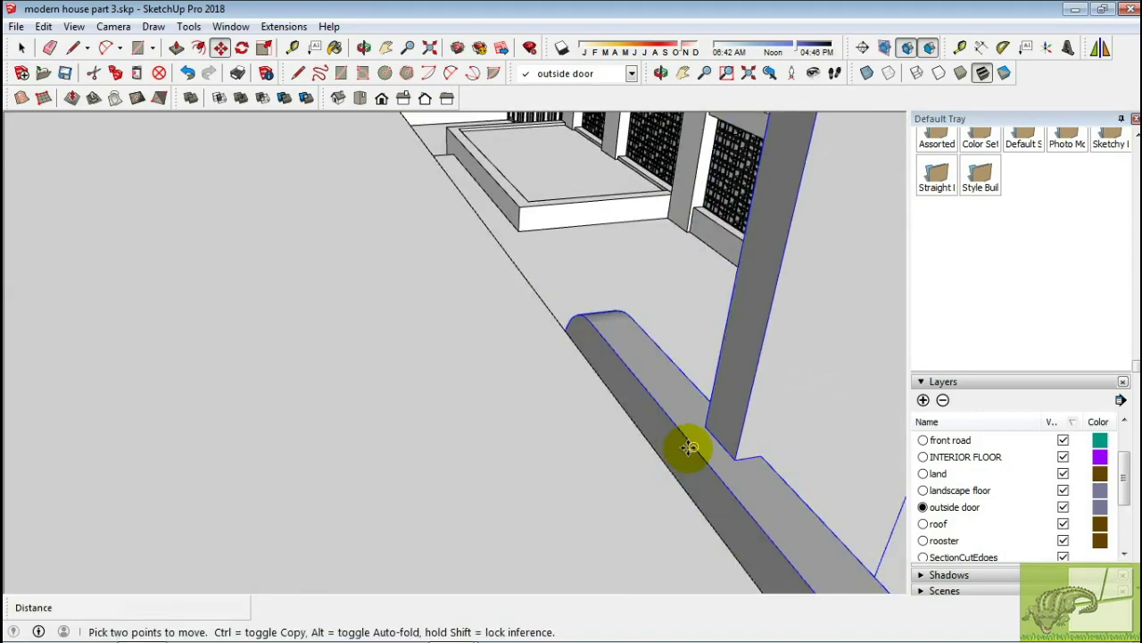
pyautogui.scroll(-5, 658, 455)
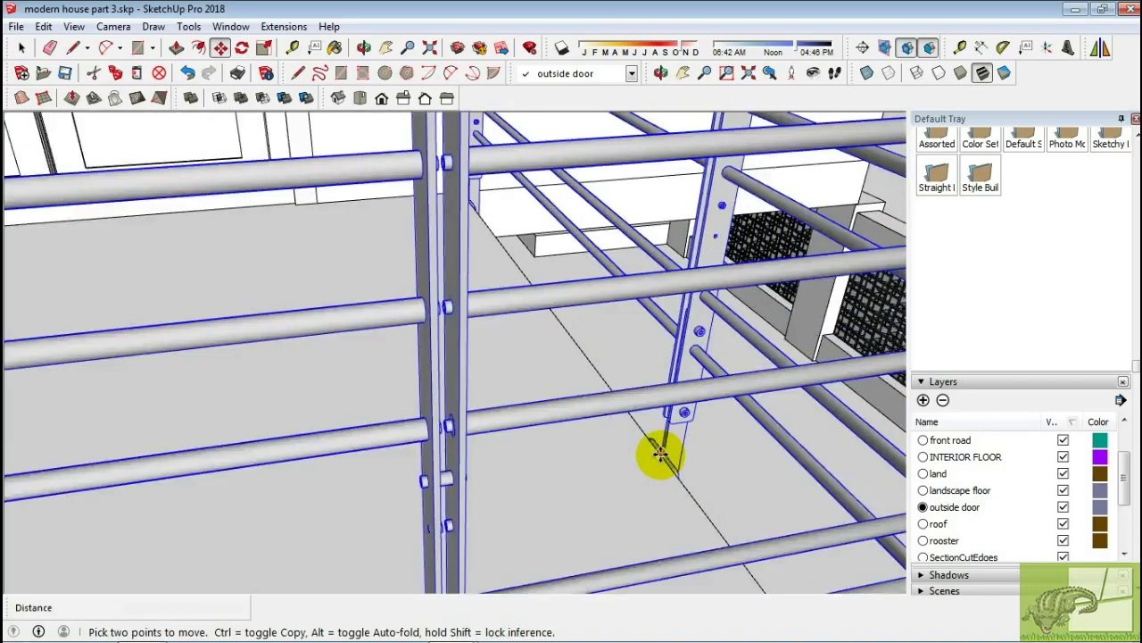
pyautogui.scroll(3, 530, 521)
pyautogui.moveTo(531, 520); pyautogui.dragTo(722, 474, button='middle')
pyautogui.scroll(4, 695, 413)
pyautogui.moveTo(695, 413)
pyautogui.mouseDown(button='middle')
pyautogui.moveTo(765, 352)
pyautogui.moveTo(402, 316)
pyautogui.moveTo(560, 245)
pyautogui.mouseUp(button='middle')
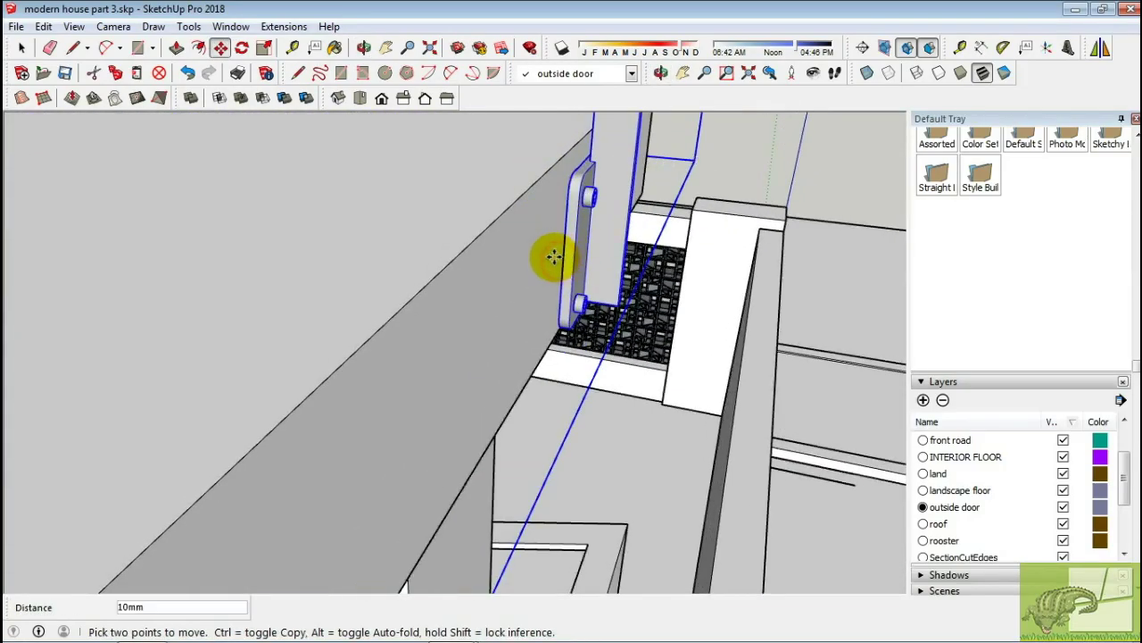
pyautogui.moveTo(506, 289); pyautogui.dragTo(479, 276, button='middle')
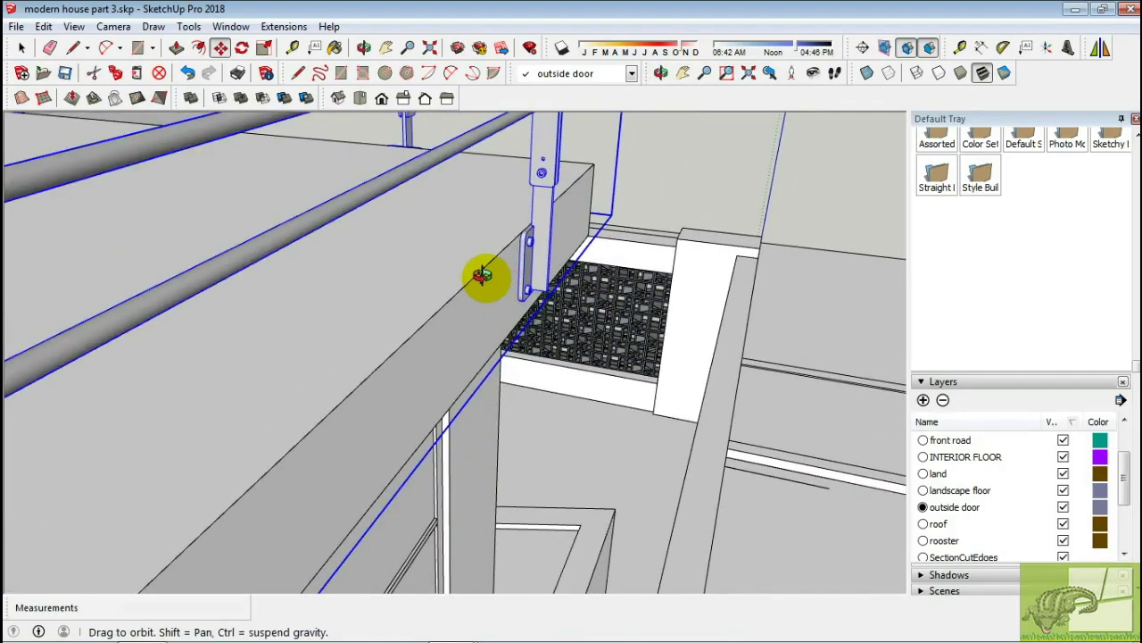
pyautogui.scroll(-3, 480, 235)
pyautogui.scroll(3, 321, 205)
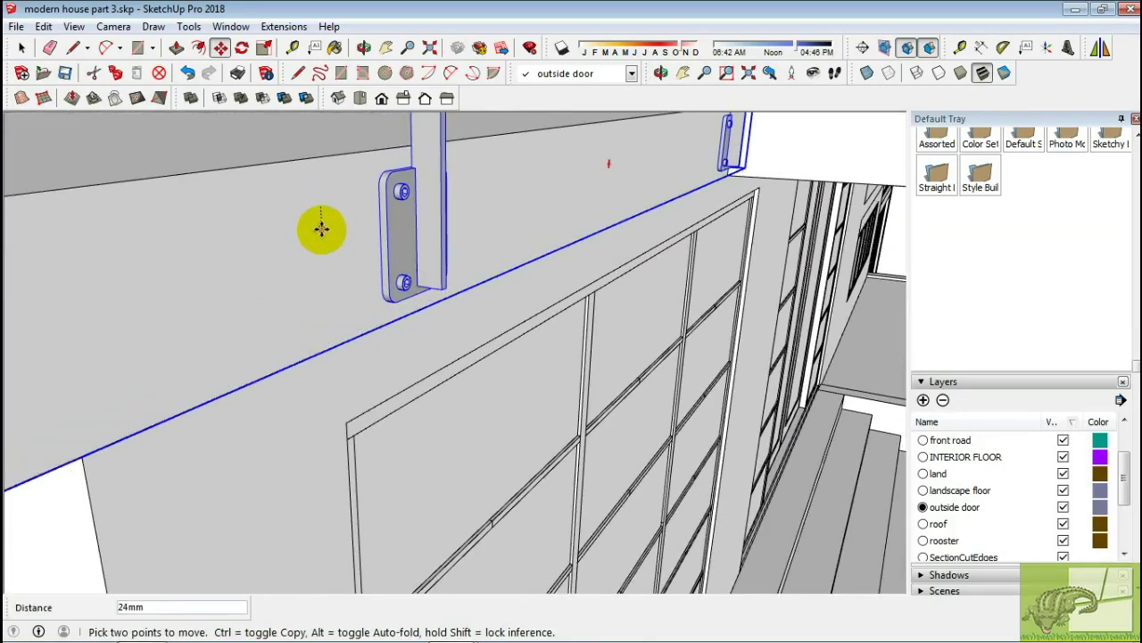
pyautogui.press('space')
pyautogui.scroll(-2, 323, 230)
pyautogui.scroll(-3, 326, 237)
# Select the balcony railing and start Mirror Selection on it
pyautogui.scroll(-4, 370, 280)
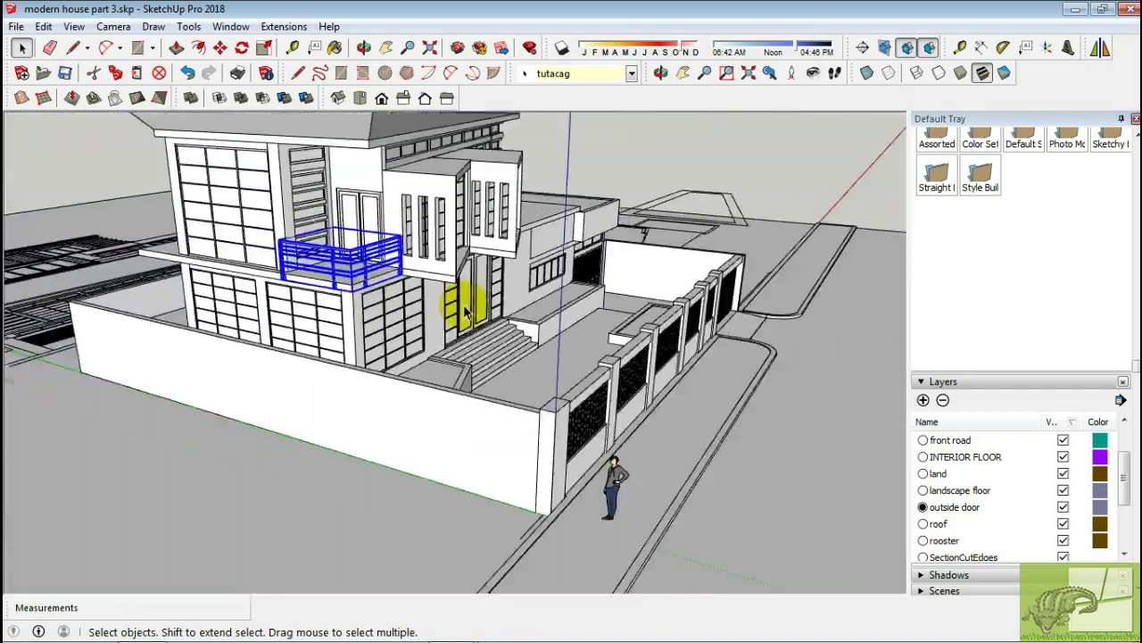
pyautogui.scroll(3, 392, 237)
pyautogui.moveTo(242, 241)
pyautogui.mouseDown(button='middle')
pyautogui.moveTo(242, 280)
pyautogui.moveTo(280, 286)
pyautogui.mouseUp(button='middle')
pyautogui.scroll(3, 255, 277)
pyautogui.click(266, 270)
pyautogui.click(1100, 48)
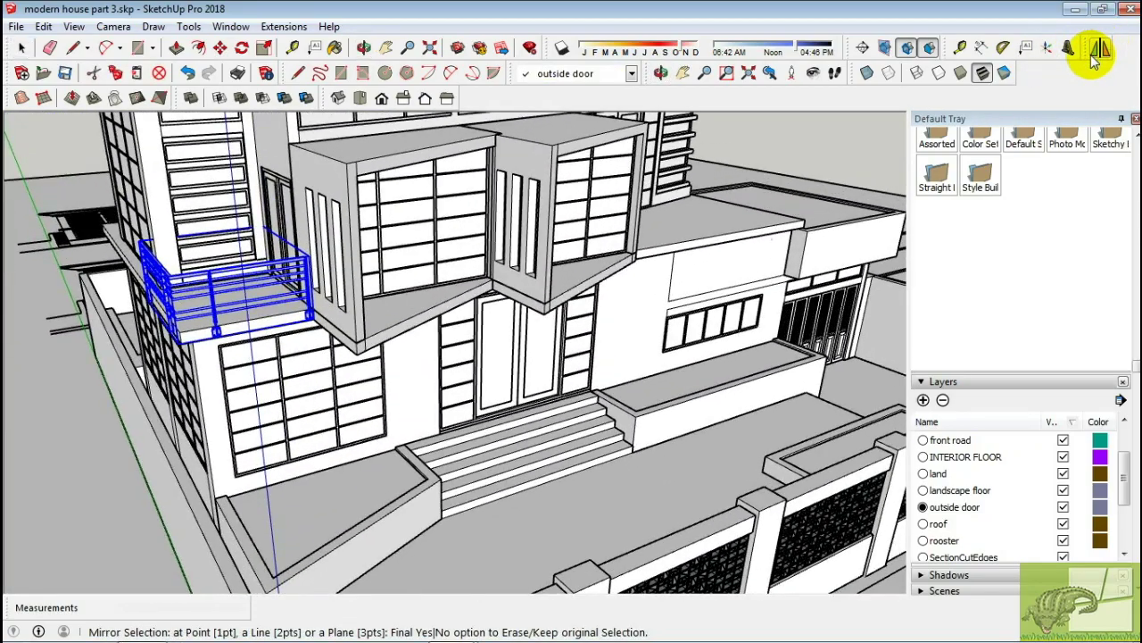
# Set the first two mirror points on the balcony beam
pyautogui.moveTo(722, 237)
pyautogui.mouseDown(button='middle')
pyautogui.moveTo(736, 150)
pyautogui.moveTo(625, 255)
pyautogui.moveTo(638, 267)
pyautogui.moveTo(508, 314)
pyautogui.mouseUp(button='middle')
pyautogui.scroll(-3, 624, 256)
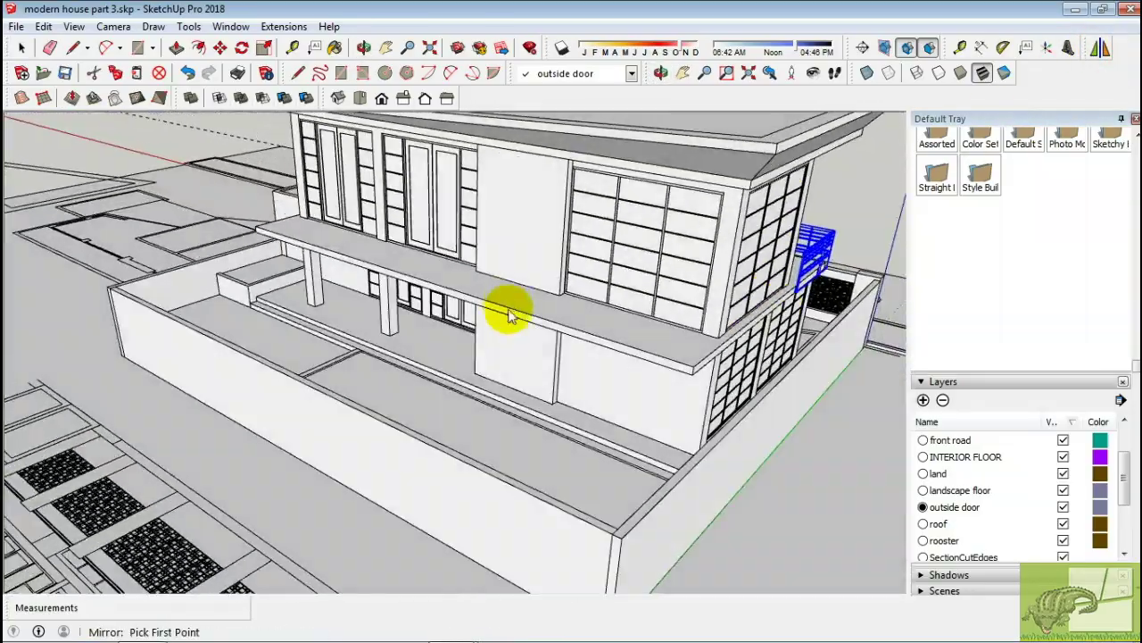
pyautogui.scroll(3, 440, 292)
pyautogui.moveTo(440, 283)
pyautogui.mouseDown(button='middle')
pyautogui.moveTo(581, 289)
pyautogui.moveTo(596, 187)
pyautogui.mouseUp(button='middle')
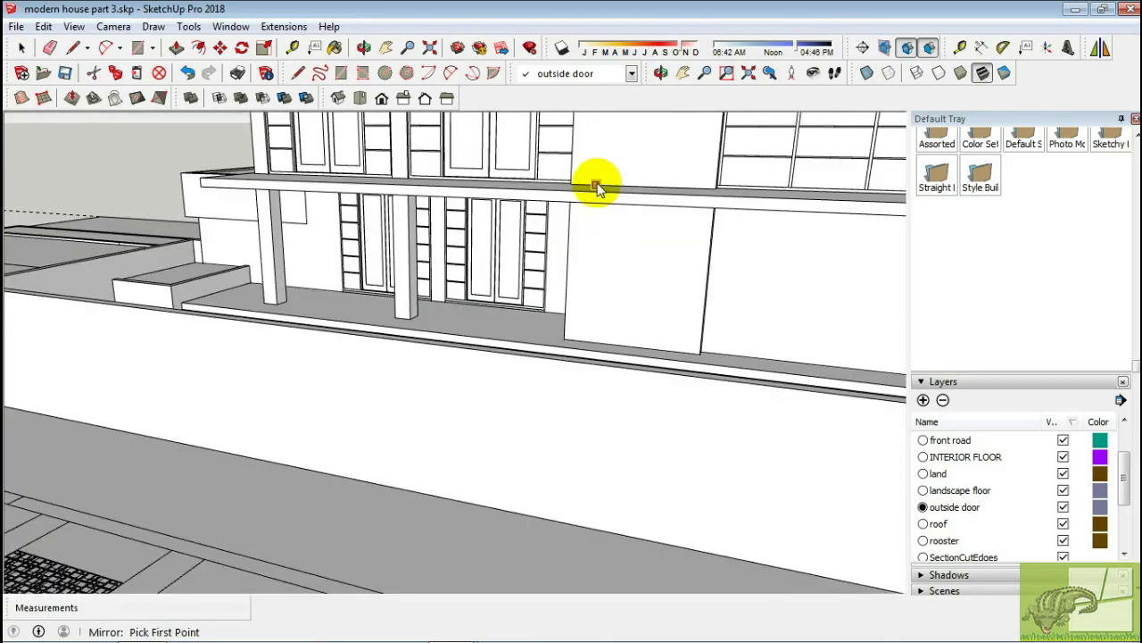
pyautogui.click(520, 194)
pyautogui.scroll(2, 523, 197)
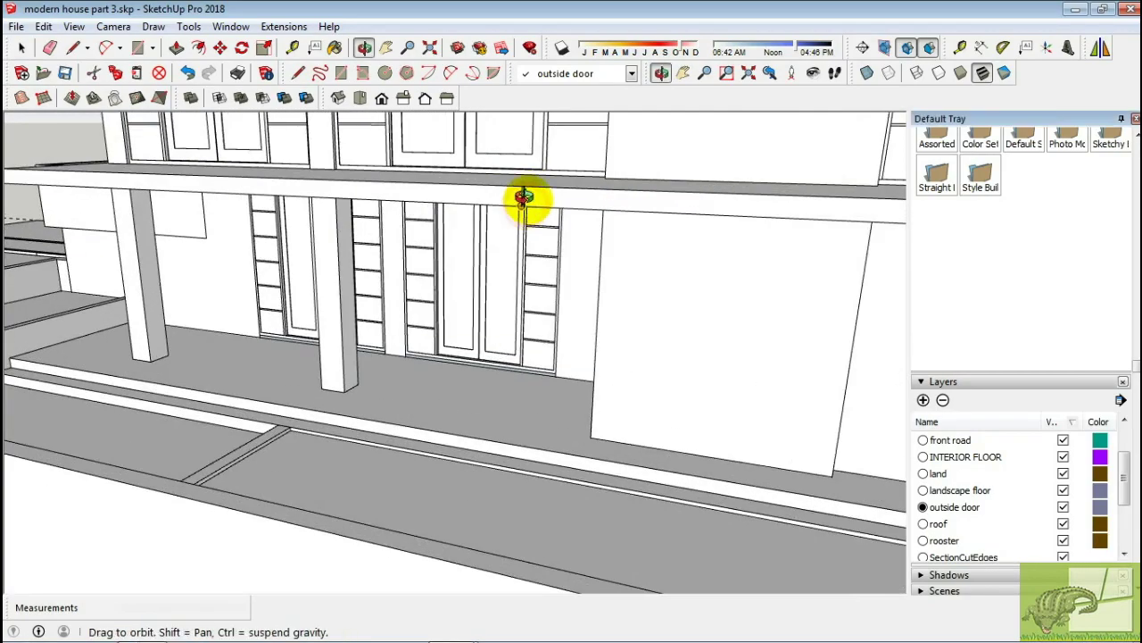
pyautogui.click(554, 152)
# Place the third mirror point along the slab and keep the original railing
pyautogui.moveTo(524, 197)
pyautogui.mouseDown(button='middle')
pyautogui.moveTo(553, 152)
pyautogui.moveTo(508, 135)
pyautogui.moveTo(343, 149)
pyautogui.moveTo(350, 194)
pyautogui.moveTo(372, 158)
pyautogui.moveTo(341, 238)
pyautogui.moveTo(353, 241)
pyautogui.mouseUp(button='middle')
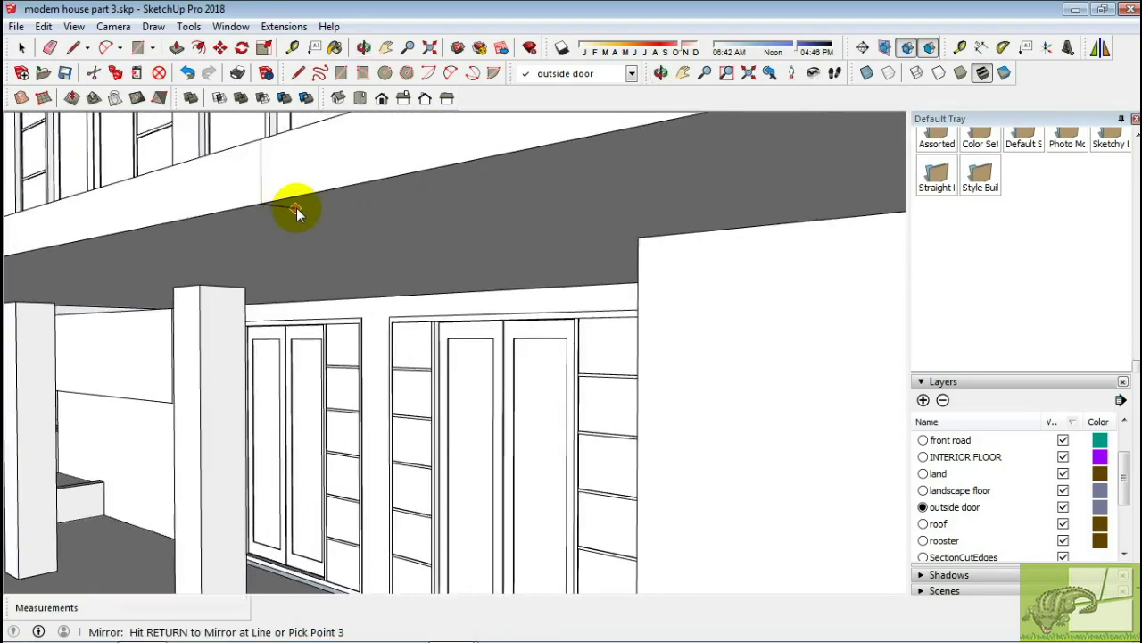
pyautogui.moveTo(298, 211)
pyautogui.mouseDown(button='middle')
pyautogui.moveTo(637, 255)
pyautogui.moveTo(697, 284)
pyautogui.mouseUp(button='middle')
pyautogui.scroll(-3, 816, 339)
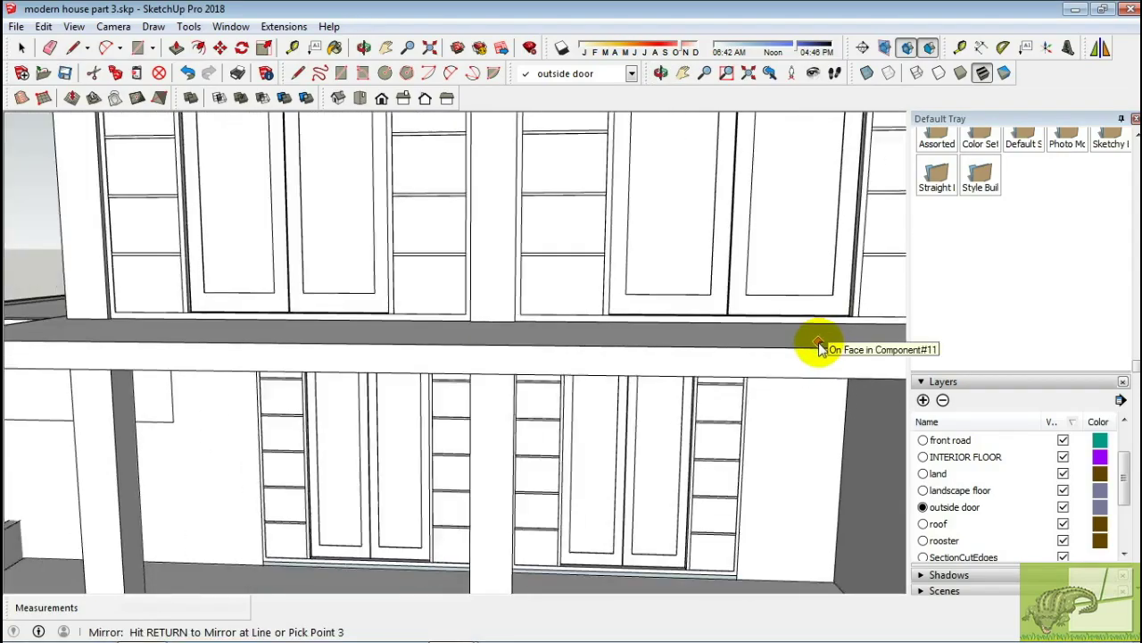
pyautogui.scroll(-3, 821, 390)
pyautogui.moveTo(821, 390)
pyautogui.mouseDown(button='middle')
pyautogui.moveTo(482, 432)
pyautogui.moveTo(395, 352)
pyautogui.mouseUp(button='middle')
pyautogui.scroll(-5, 482, 432)
pyautogui.scroll(3, 387, 462)
pyautogui.scroll(1, 389, 468)
pyautogui.scroll(3, 389, 468)
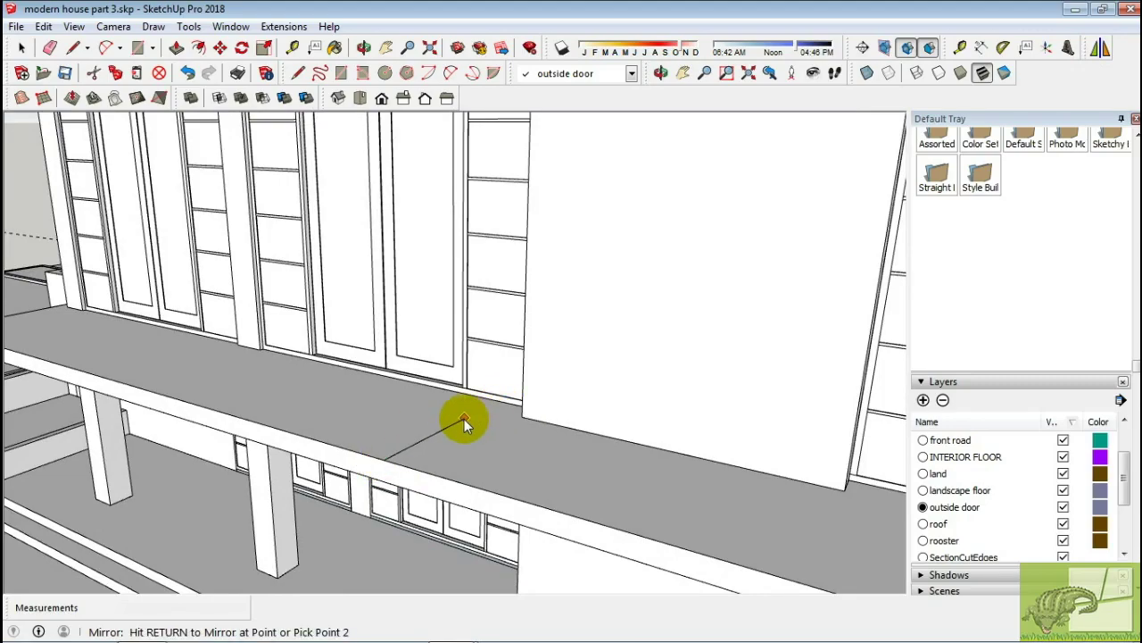
pyautogui.scroll(1, 464, 418)
pyautogui.scroll(2, 505, 395)
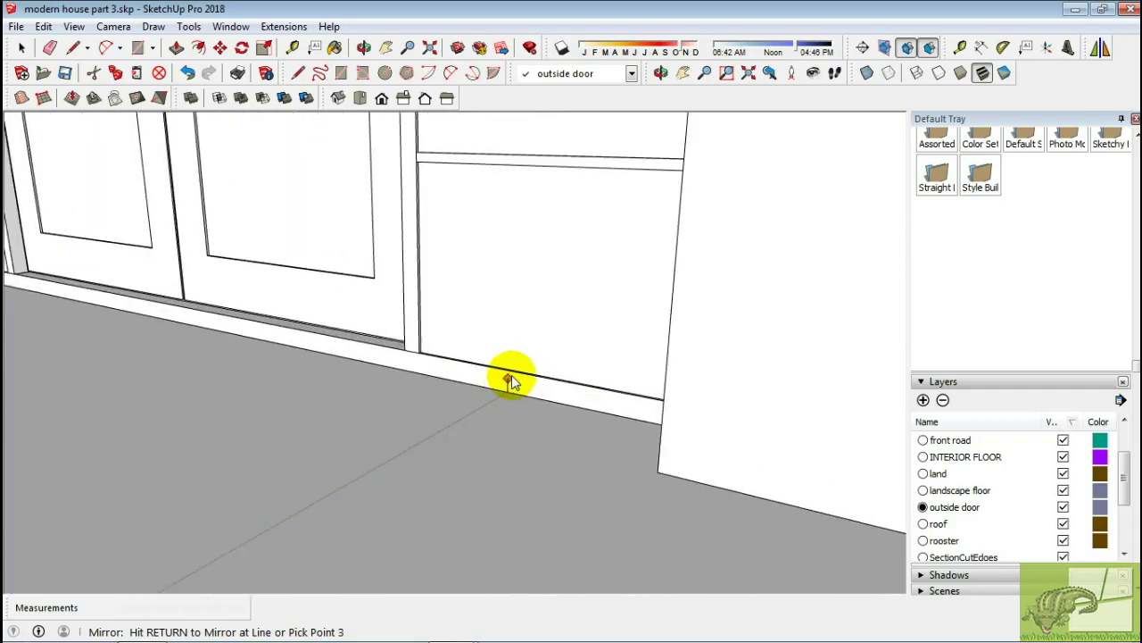
pyautogui.click(639, 387)
pyautogui.scroll(-3, 576, 396)
# Mirror the railing to the balcony's opposite end, keeping the original
pyautogui.scroll(-3, 579, 395)
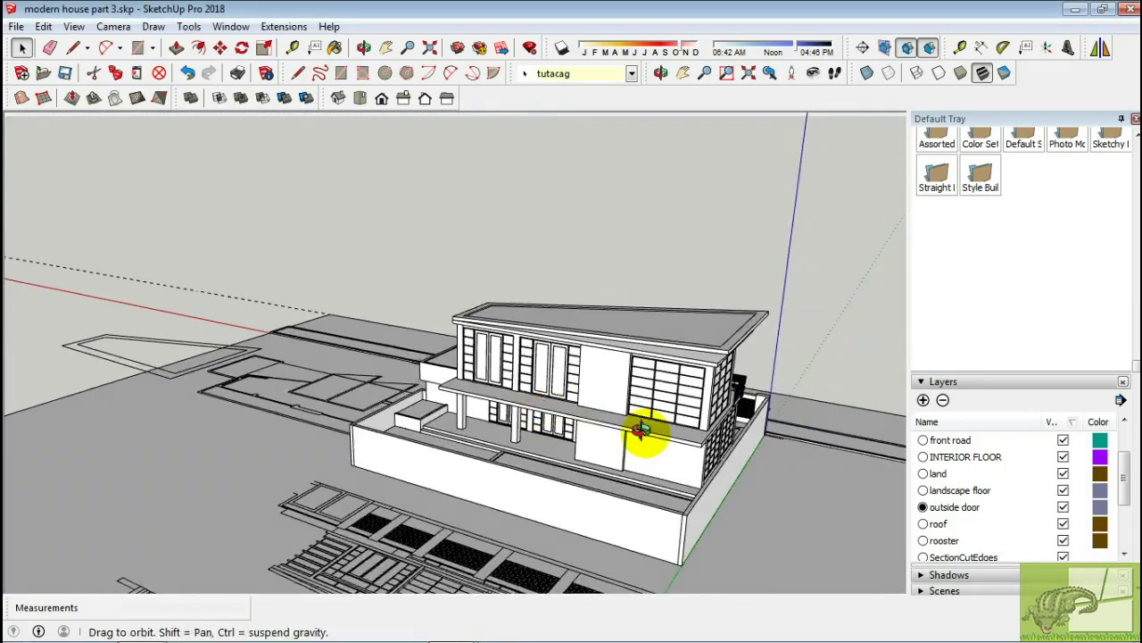
pyautogui.moveTo(645, 433); pyautogui.dragTo(496, 336, button='middle')
pyautogui.scroll(3, 495, 331)
pyautogui.scroll(3, 498, 337)
pyautogui.scroll(3, 518, 364)
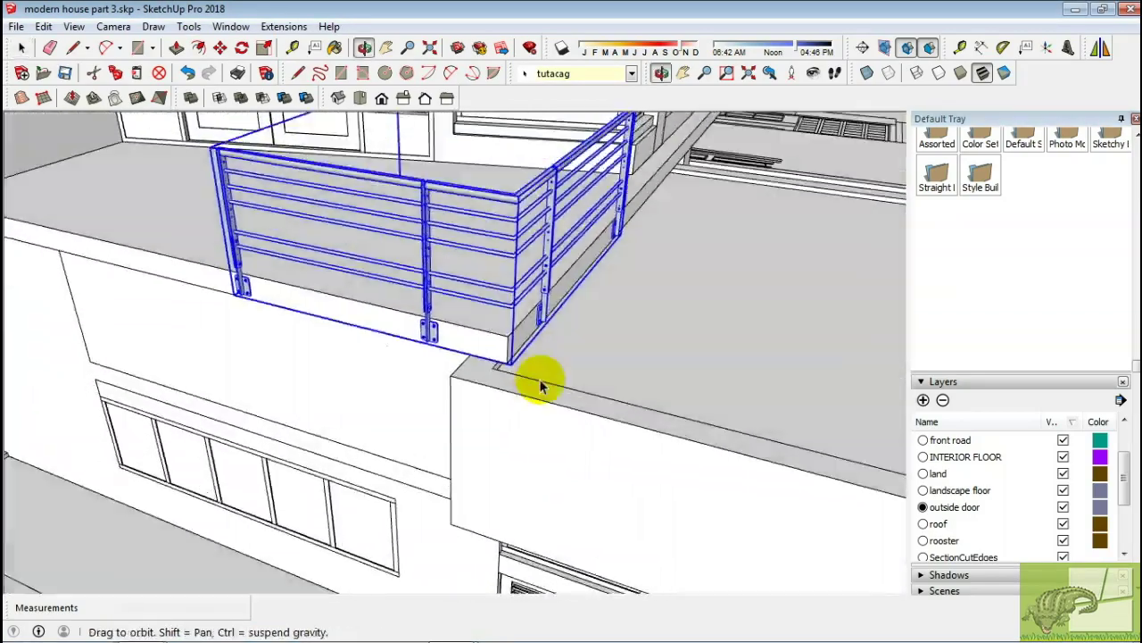
pyautogui.scroll(3, 482, 370)
pyautogui.scroll(-5, 432, 357)
pyautogui.scroll(-3, 502, 387)
pyautogui.moveTo(503, 387)
pyautogui.mouseDown(button='middle')
pyautogui.moveTo(528, 365)
pyautogui.moveTo(365, 298)
pyautogui.moveTo(430, 354)
pyautogui.moveTo(326, 375)
pyautogui.mouseUp(button='middle')
pyautogui.scroll(2, 312, 311)
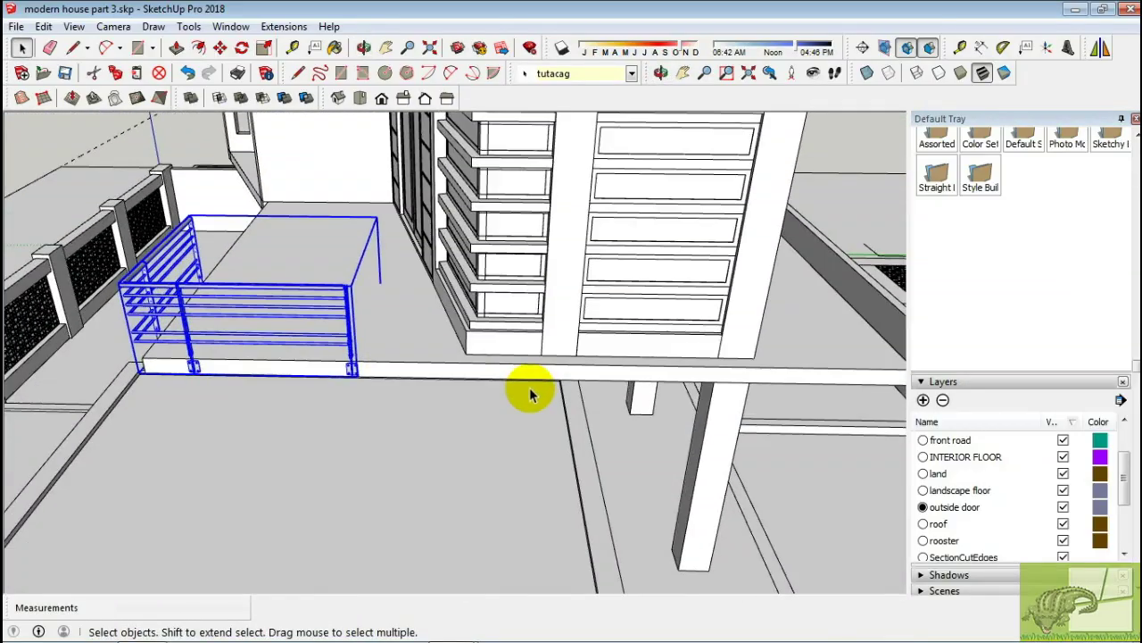
pyautogui.scroll(-3, 527, 387)
pyautogui.moveTo(528, 387)
pyautogui.mouseDown(button='middle')
pyautogui.moveTo(705, 346)
pyautogui.moveTo(439, 339)
pyautogui.moveTo(400, 352)
pyautogui.moveTo(591, 387)
pyautogui.mouseUp(button='middle')
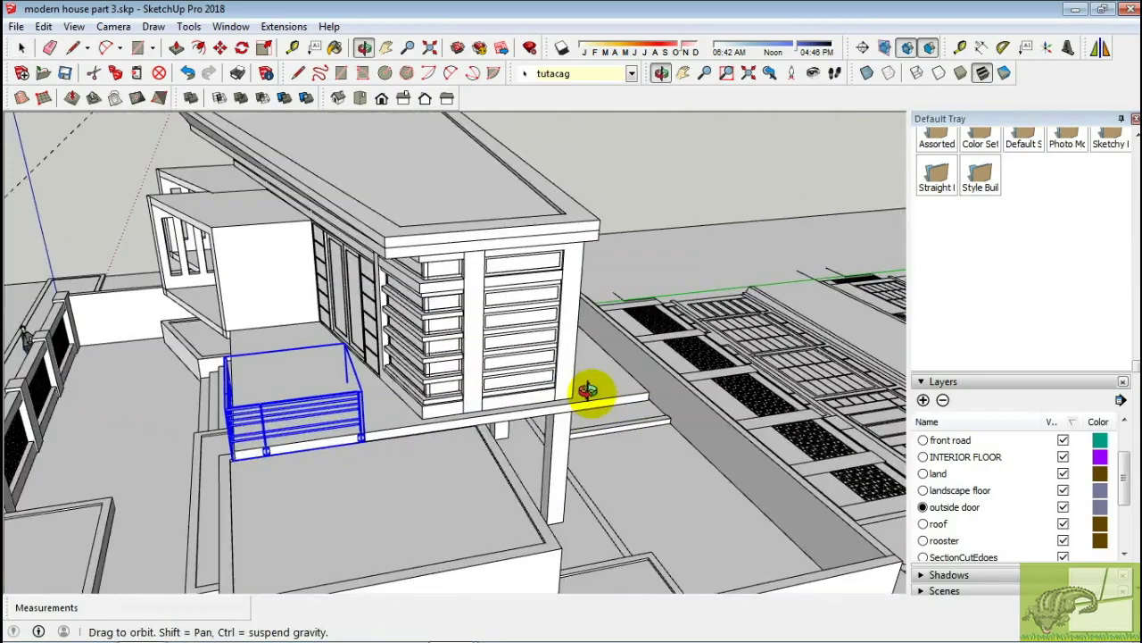
pyautogui.click(1099, 48)
pyautogui.scroll(3, 435, 425)
pyautogui.scroll(3, 531, 408)
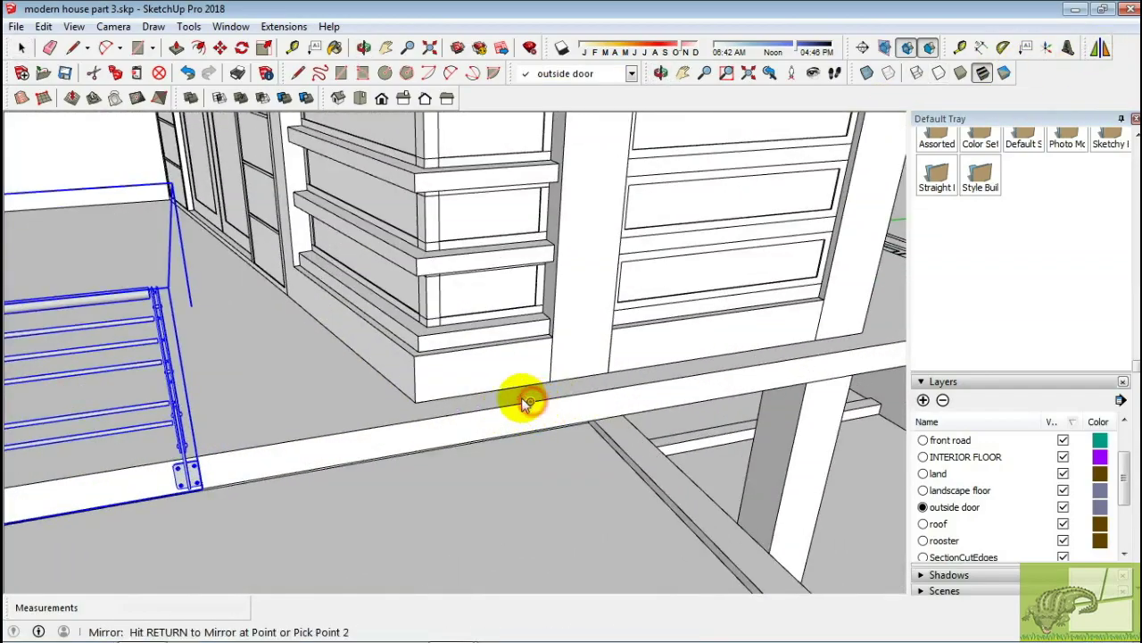
pyautogui.scroll(2, 525, 397)
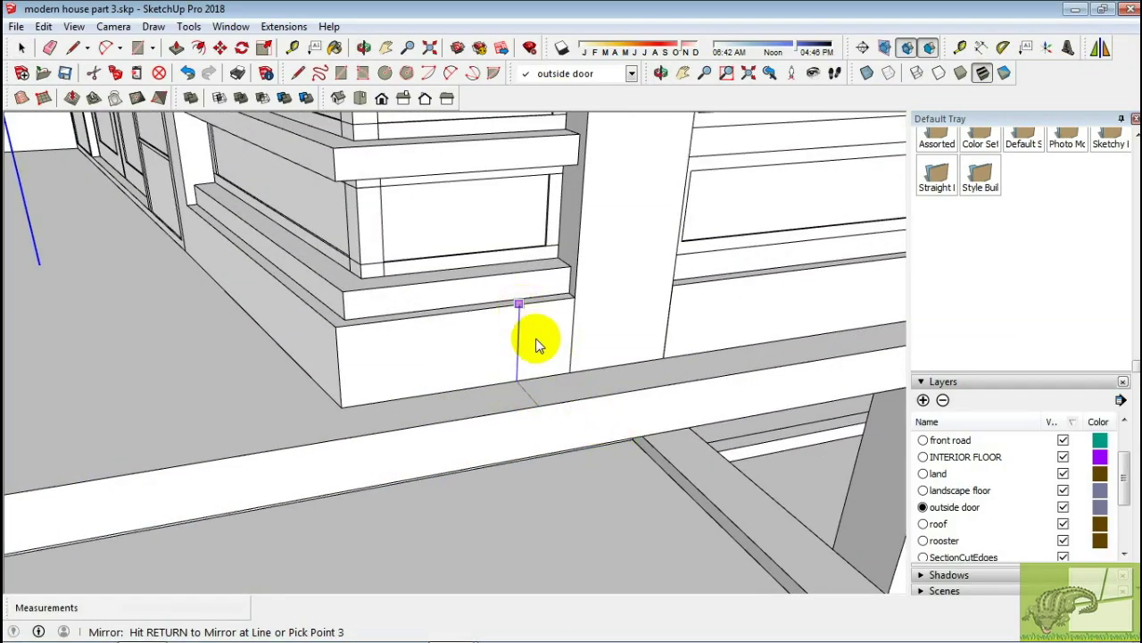
pyautogui.click(653, 365)
# Clear the selection and open the balcony railing group with Edit Group
pyautogui.scroll(-3, 625, 401)
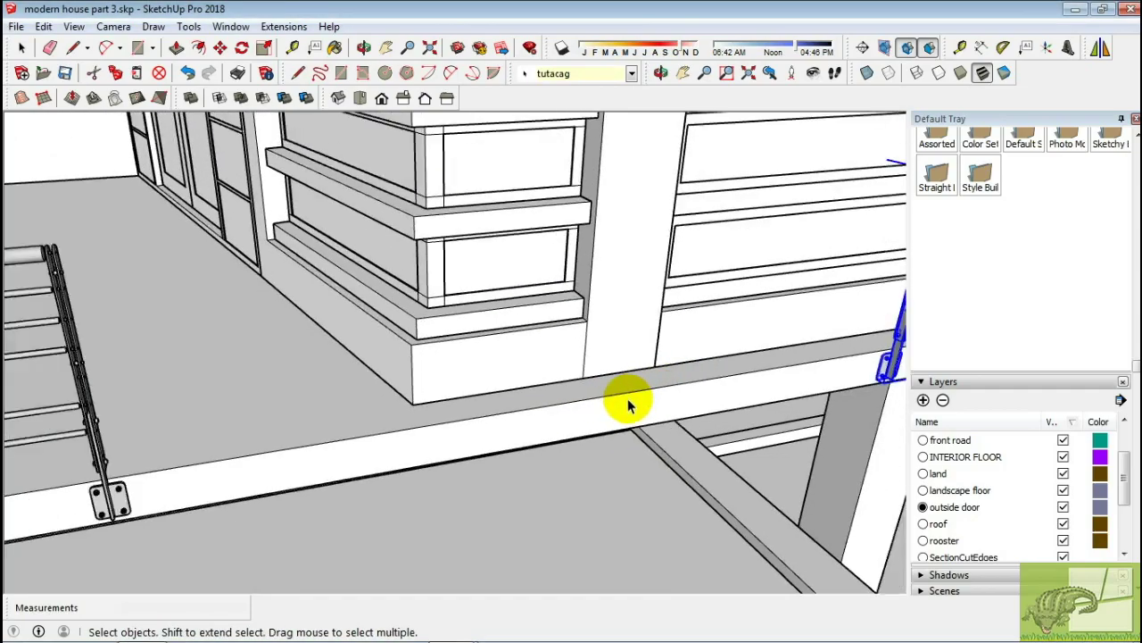
pyautogui.moveTo(624, 401); pyautogui.dragTo(429, 455, button='middle')
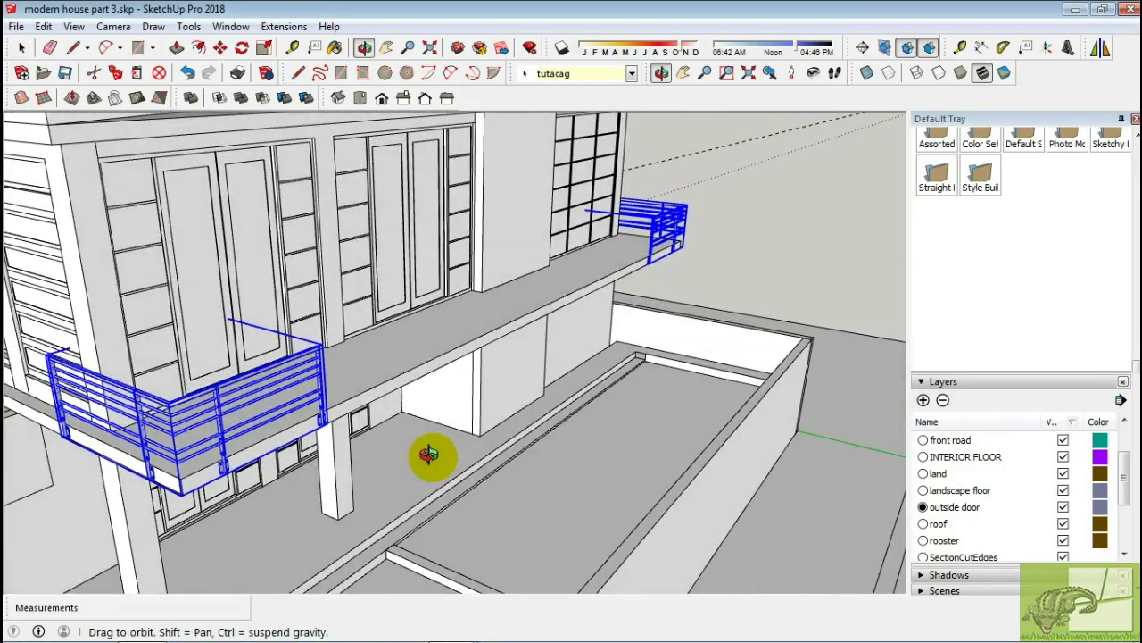
pyautogui.click(745, 253)
pyautogui.moveTo(745, 253)
pyautogui.mouseDown(button='middle')
pyautogui.moveTo(727, 281)
pyautogui.moveTo(566, 324)
pyautogui.moveTo(228, 356)
pyautogui.moveTo(387, 344)
pyautogui.mouseUp(button='middle')
pyautogui.scroll(2, 387, 344)
pyautogui.rightClick(459, 326)
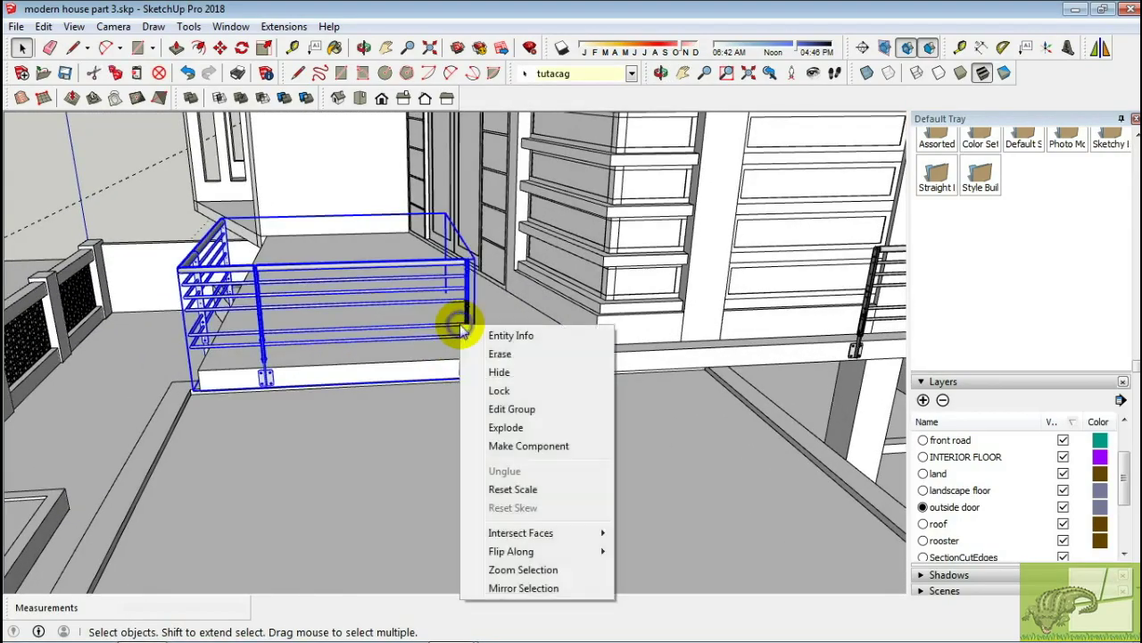
pyautogui.click(513, 407)
# Copy a balcony railing post further along the slab edge
pyautogui.scroll(3, 468, 321)
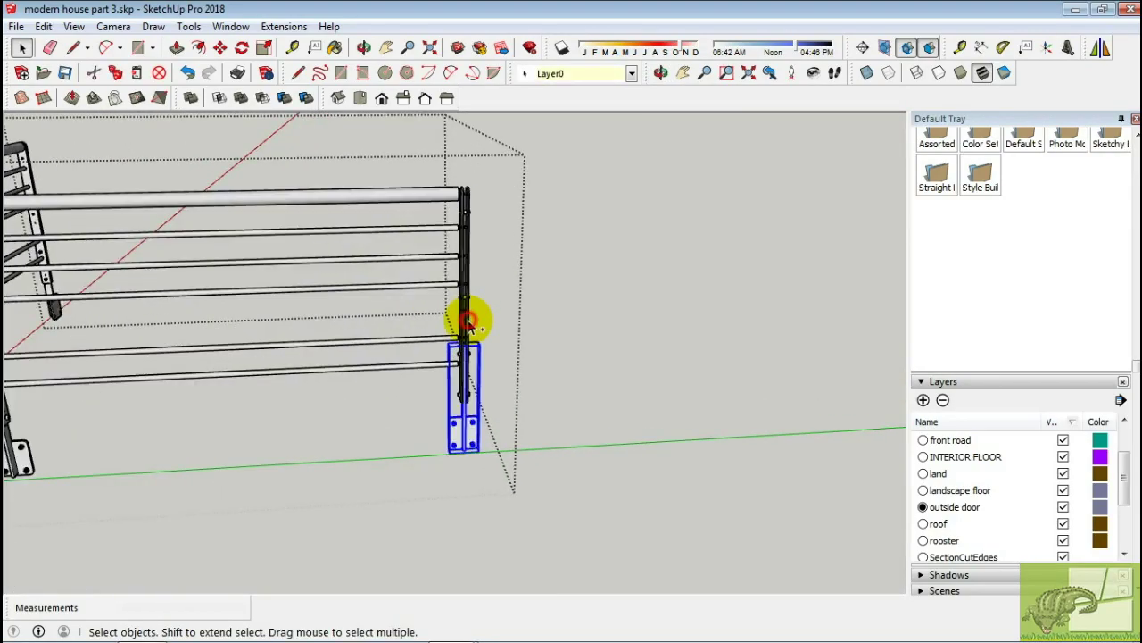
pyautogui.scroll(-2, 468, 325)
pyautogui.moveTo(465, 323); pyautogui.dragTo(307, 387, button='middle')
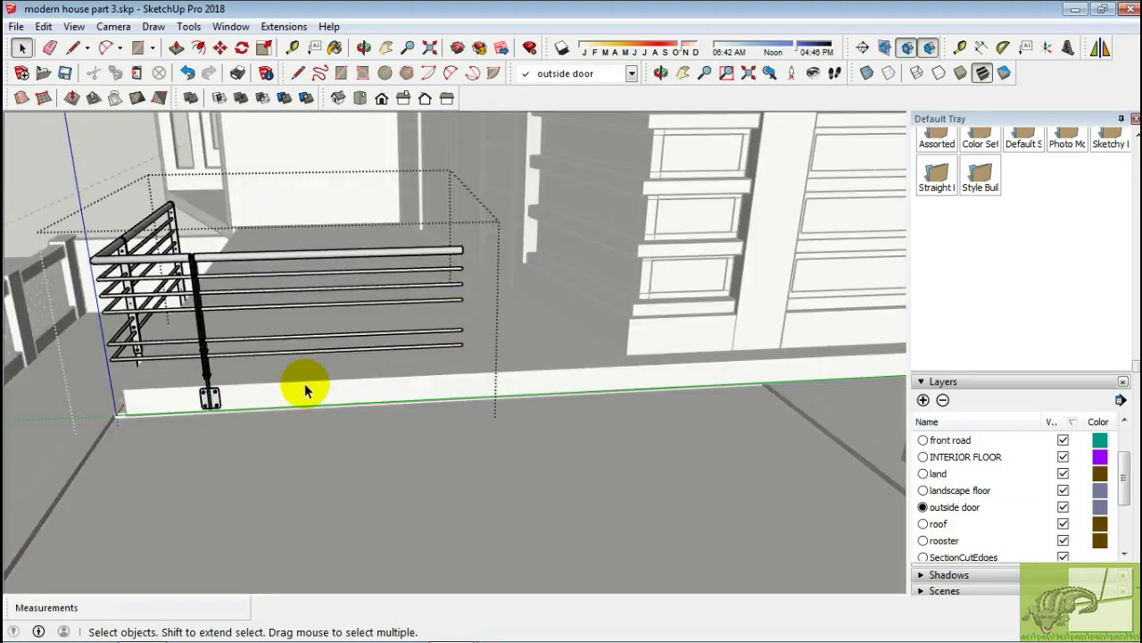
pyautogui.click(204, 357)
pyautogui.scroll(3, 204, 357)
pyautogui.scroll(-3, 247, 382)
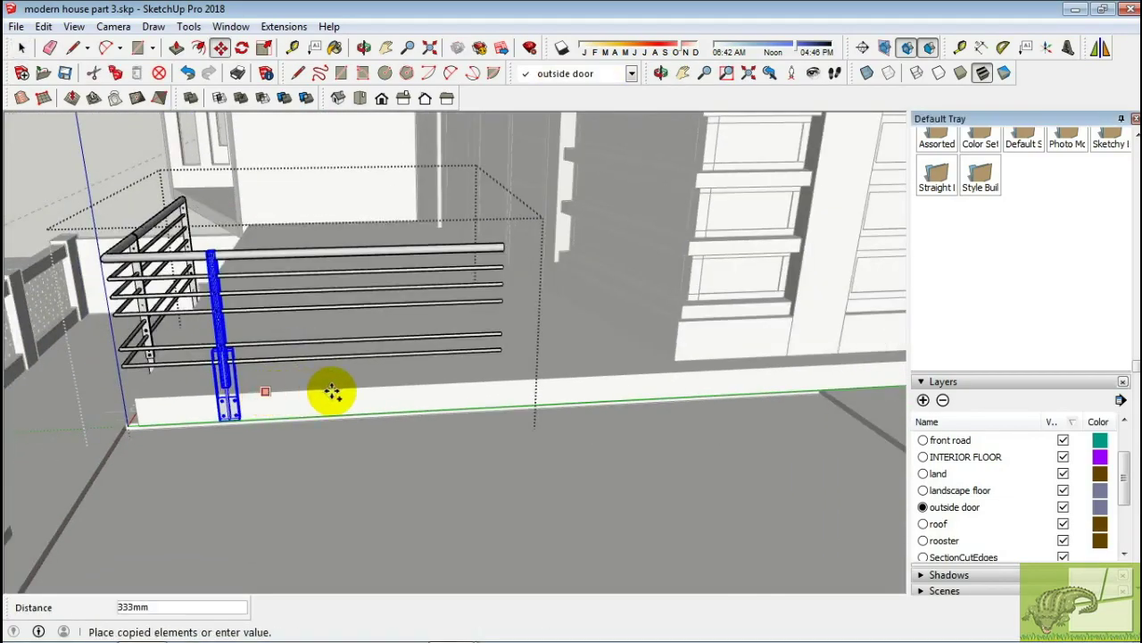
pyautogui.keyDown('shift'); pyautogui.moveTo(365, 389); pyautogui.dragTo(439, 385, button='middle'); pyautogui.keyUp('shift')
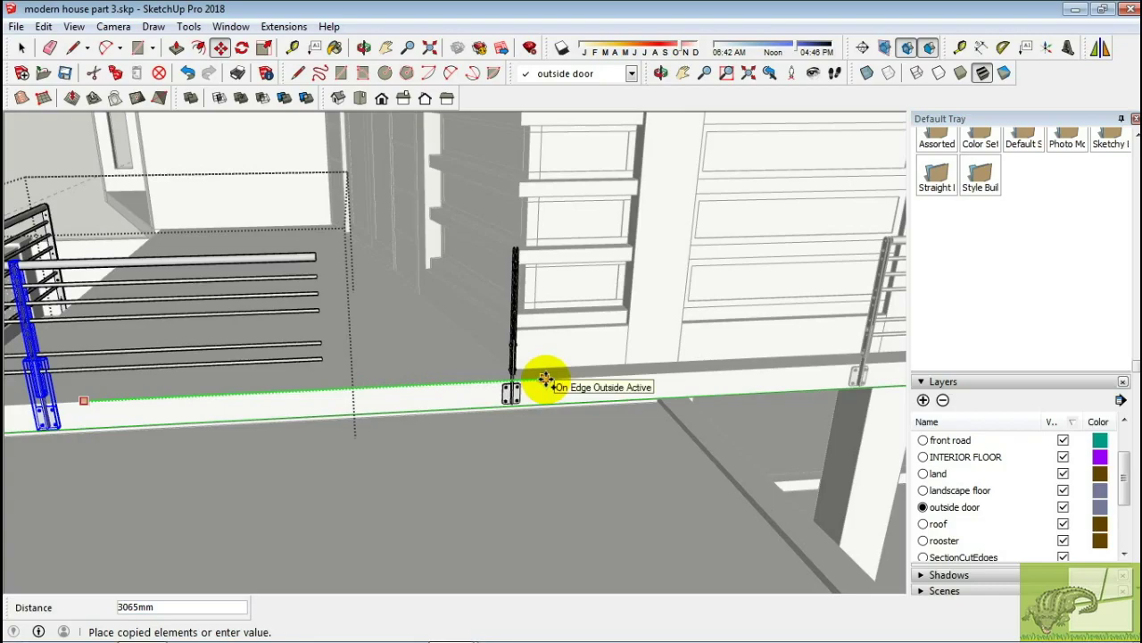
pyautogui.keyDown('shift'); pyautogui.moveTo(546, 381); pyautogui.dragTo(420, 404, button='middle'); pyautogui.keyUp('shift')
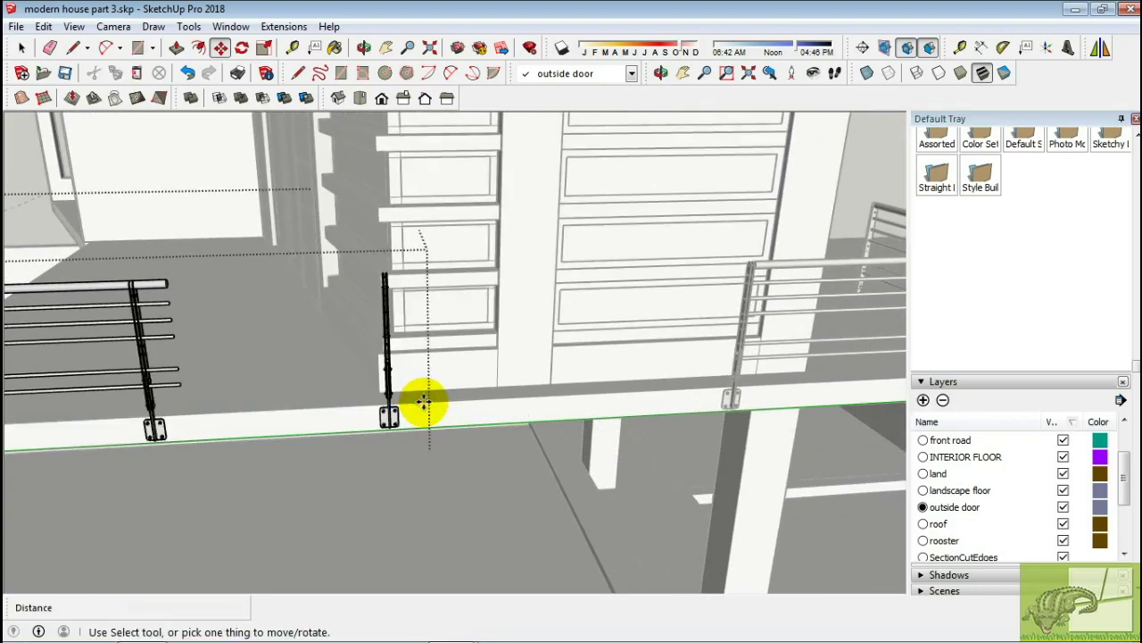
pyautogui.scroll(-3, 393, 389)
# Scale the rail panel along its length with the Scale tool to resize it
pyautogui.press('space')
pyautogui.click(294, 370)
pyautogui.scroll(4, 306, 336)
pyautogui.moveTo(306, 337); pyautogui.dragTo(399, 396, button='middle')
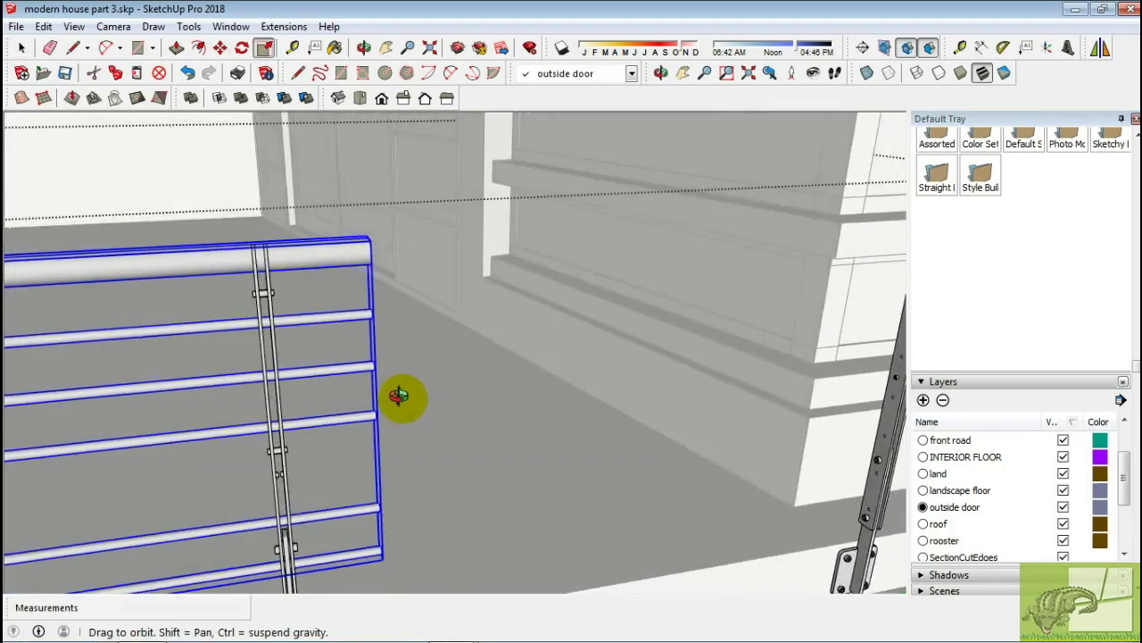
pyautogui.press('s')
pyautogui.moveTo(401, 401); pyautogui.dragTo(214, 429)
pyautogui.scroll(-2, 201, 432)
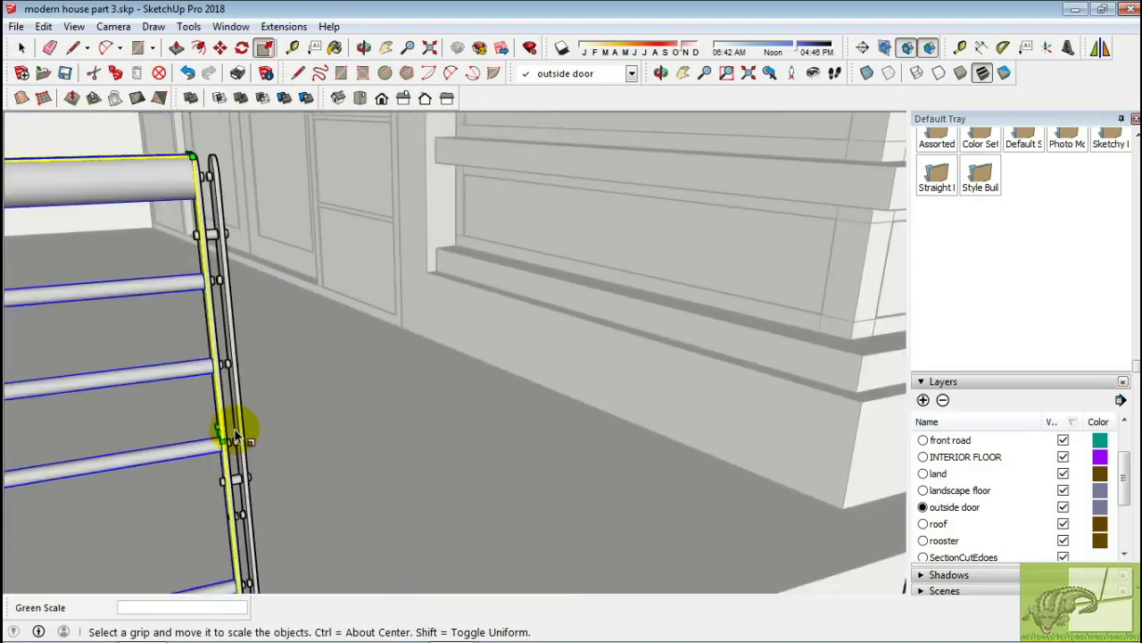
pyautogui.scroll(-2, 210, 433)
pyautogui.scroll(-2, 223, 433)
pyautogui.scroll(-2, 237, 434)
pyautogui.scroll(-2, 234, 435)
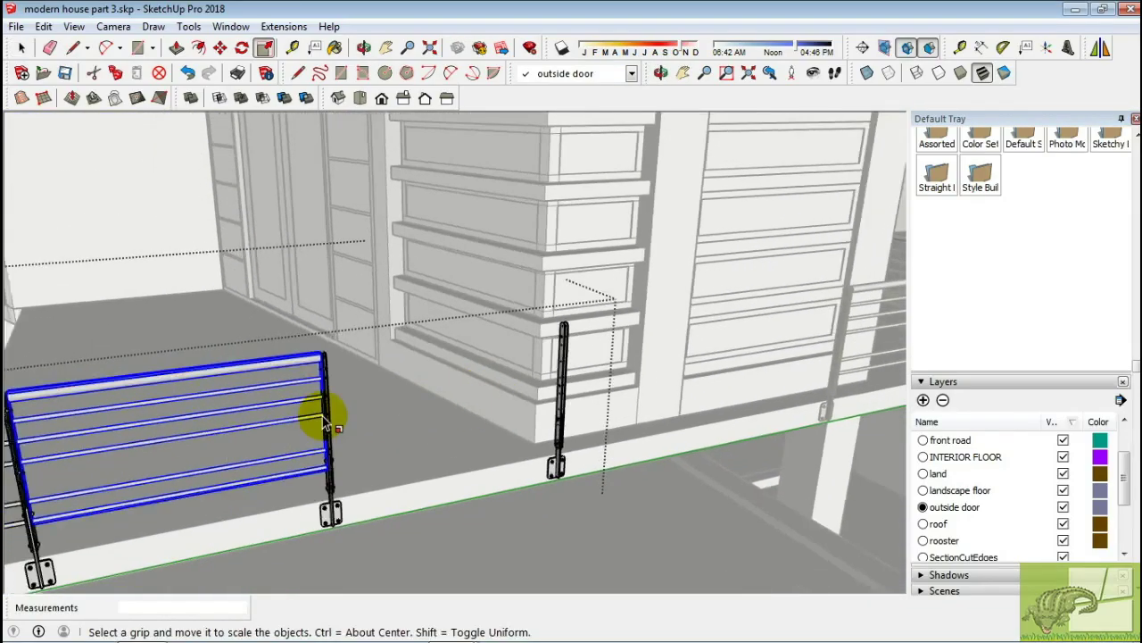
pyautogui.press('space')
pyautogui.scroll(-2, 184, 536)
# Copy the post from its midpoint to the rail bracket, then view the whole building
pyautogui.press('m')
pyautogui.scroll(3, 153, 464)
pyautogui.scroll(3, 154, 557)
pyautogui.click(154, 558)
pyautogui.press('ctrl')
pyautogui.moveTo(155, 557)
pyautogui.mouseDown(button='middle')
pyautogui.moveTo(566, 499)
pyautogui.moveTo(481, 457)
pyautogui.mouseUp(button='middle')
pyautogui.click(480, 458)
pyautogui.scroll(-3, 473, 459)
pyautogui.press('space')
pyautogui.scroll(-2, 637, 428)
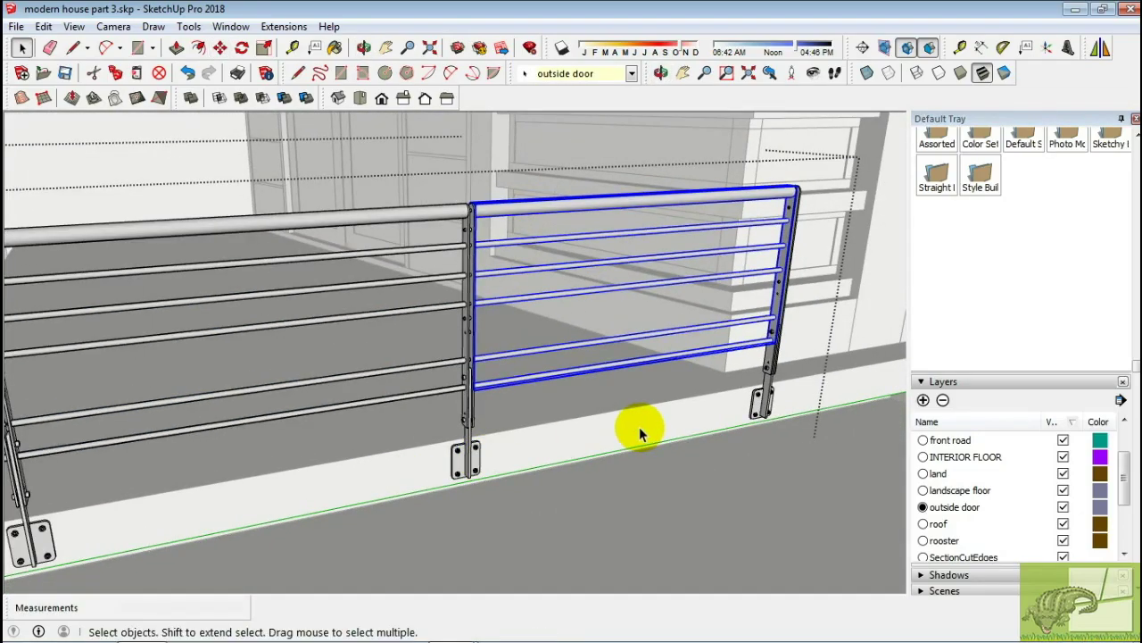
pyautogui.moveTo(637, 429)
pyautogui.mouseDown(button='middle')
pyautogui.moveTo(390, 449)
pyautogui.moveTo(560, 458)
pyautogui.mouseUp(button='middle')
pyautogui.scroll(3, 561, 458)
# Select the railing post at the balcony's front edge
pyautogui.scroll(1, 684, 369)
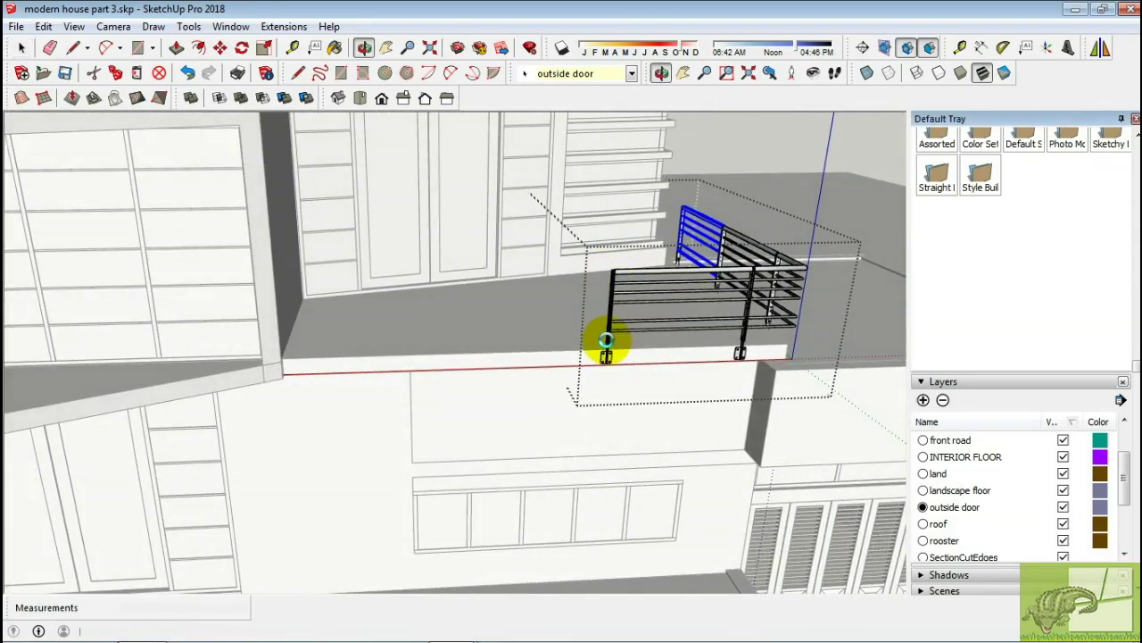
pyautogui.press('space')
pyautogui.scroll(2, 609, 357)
pyautogui.scroll(1, 607, 360)
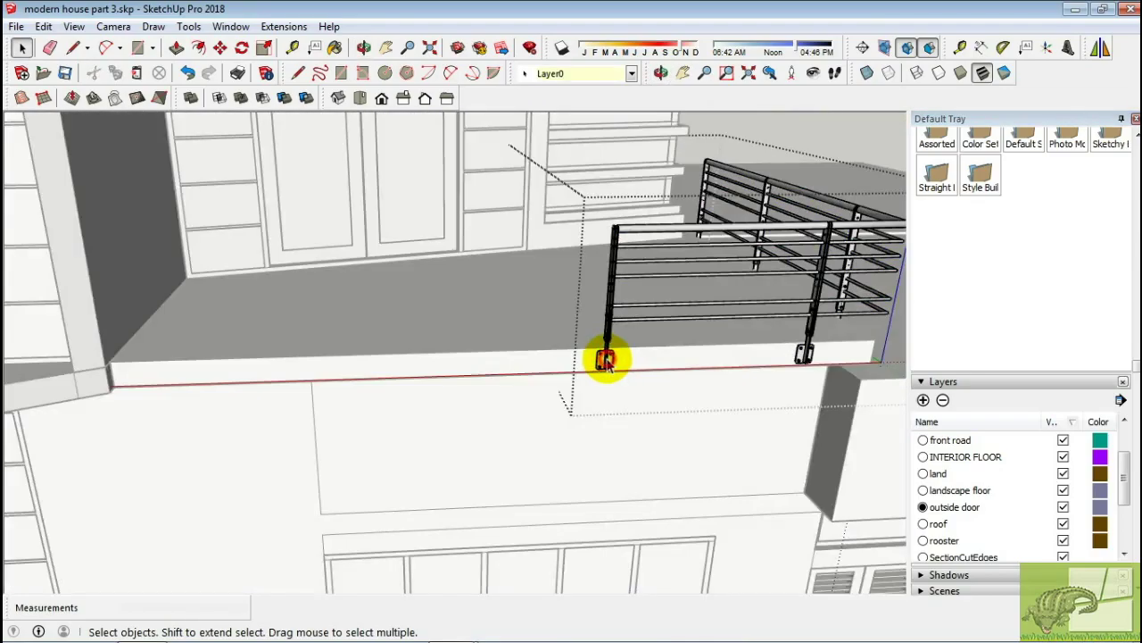
pyautogui.scroll(1, 621, 325)
pyautogui.click(611, 300)
pyautogui.moveTo(776, 370); pyautogui.dragTo(729, 368, button='middle')
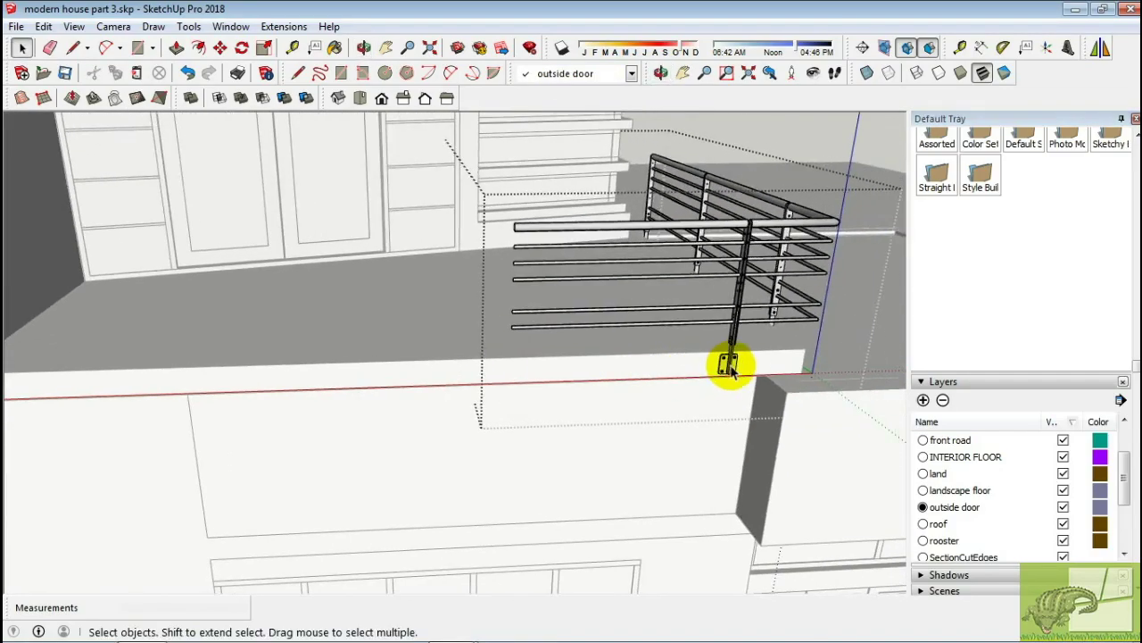
pyautogui.scroll(2, 247, 360)
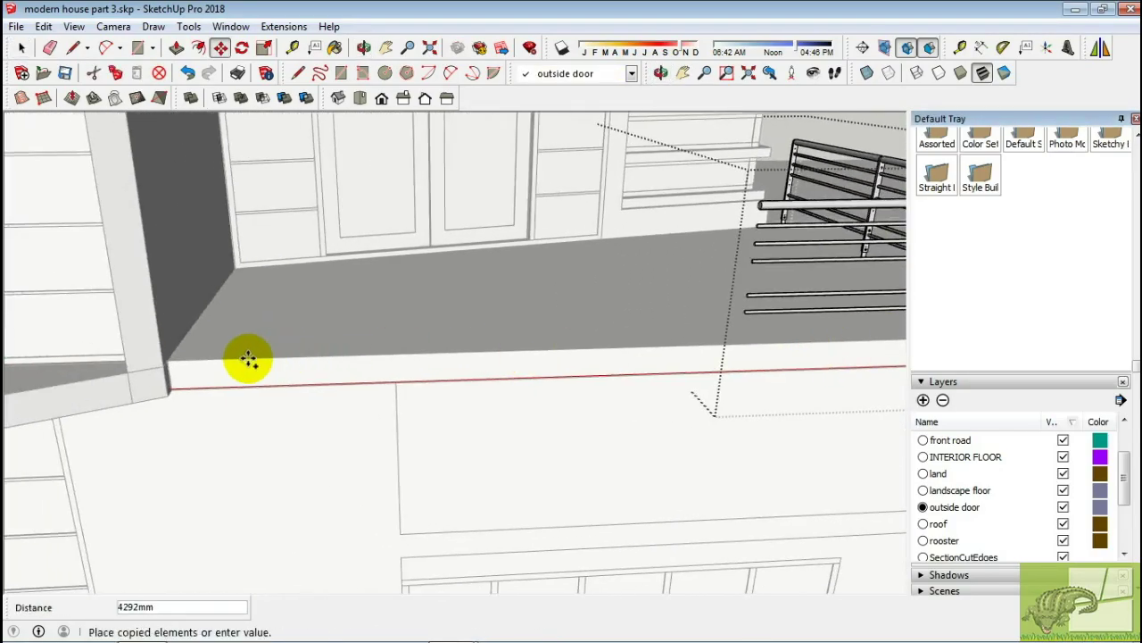
pyautogui.scroll(-1, 230, 357)
pyautogui.scroll(1, 198, 362)
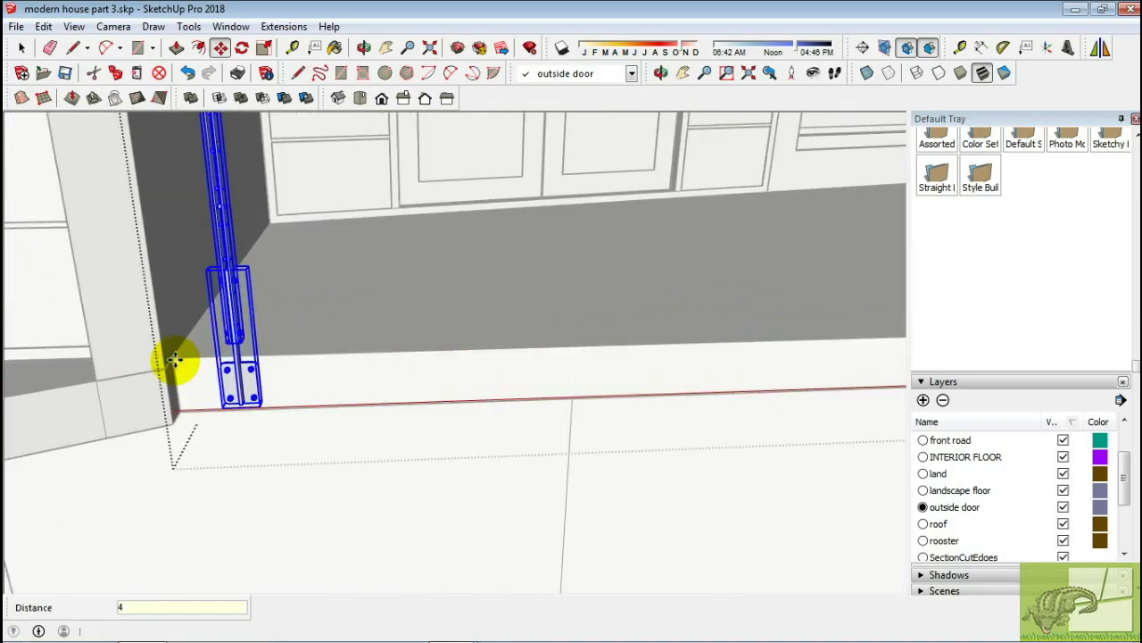
pyautogui.scroll(-2, 249, 376)
pyautogui.moveTo(248, 376)
pyautogui.mouseDown(button='middle')
pyautogui.moveTo(204, 324)
pyautogui.moveTo(462, 347)
pyautogui.mouseUp(button='middle')
pyautogui.scroll(3, 533, 282)
# Shorten the rail to 0.80 with the Scale tool so it fits up to the wall
pyautogui.press('space')
pyautogui.click(533, 283)
pyautogui.press('s')
pyautogui.scroll(3, 403, 258)
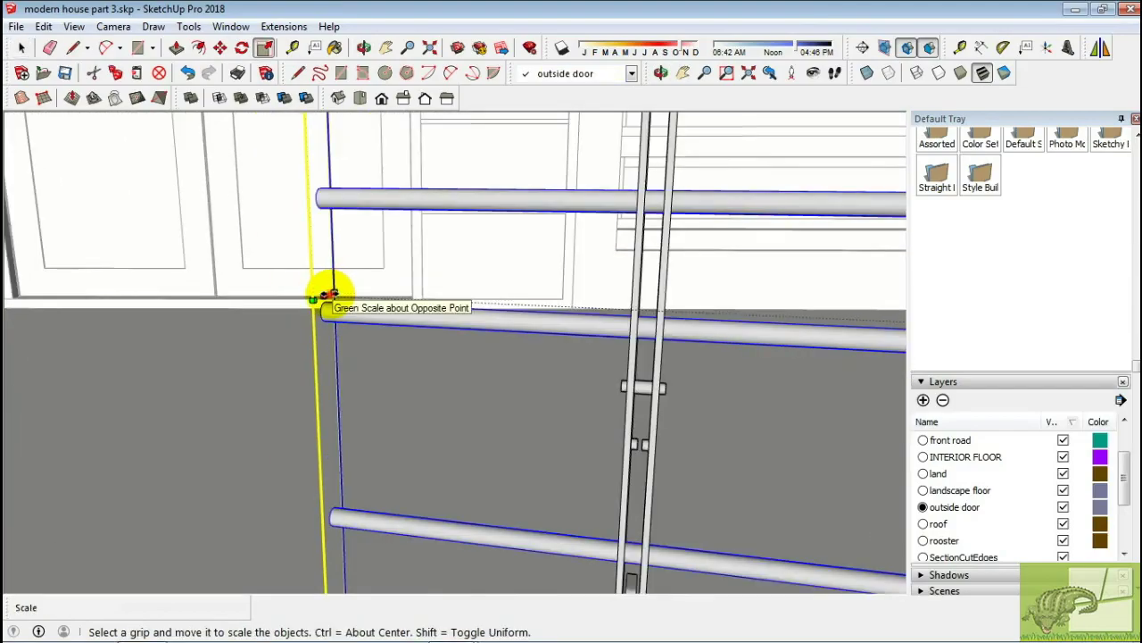
pyautogui.click(321, 301)
pyautogui.scroll(2, 246, 295)
pyautogui.click(248, 299)
pyautogui.scroll(-2, 259, 321)
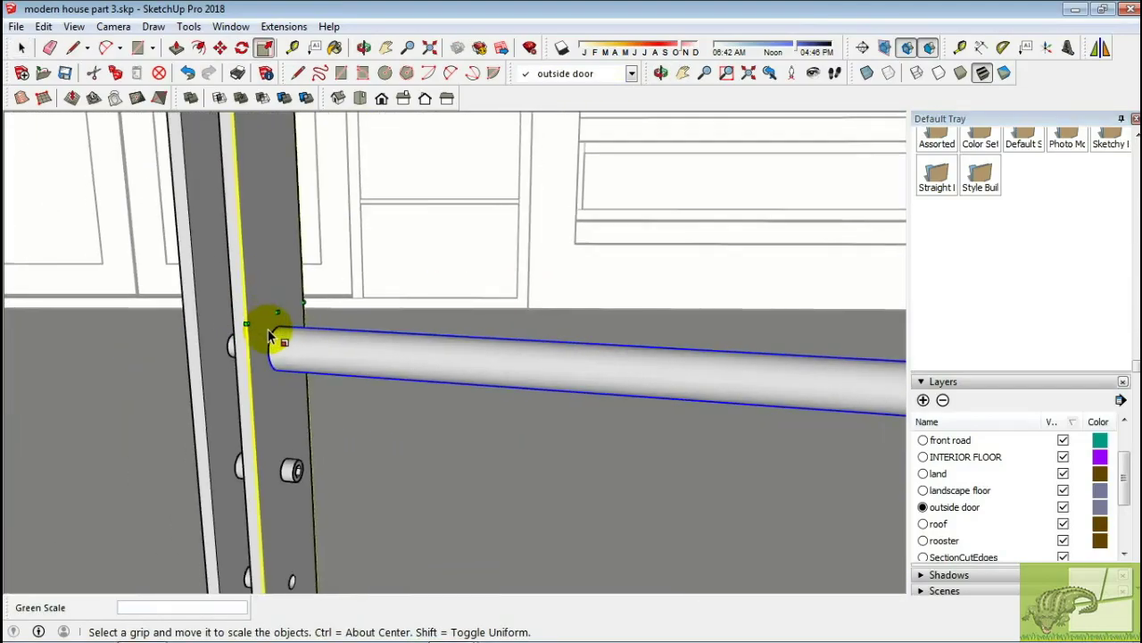
pyautogui.scroll(-3, 448, 413)
pyautogui.scroll(-3, 629, 531)
# Copy the post and rail from the post base to repeat them along the balcony edge
pyautogui.press('m')
pyautogui.scroll(3, 627, 528)
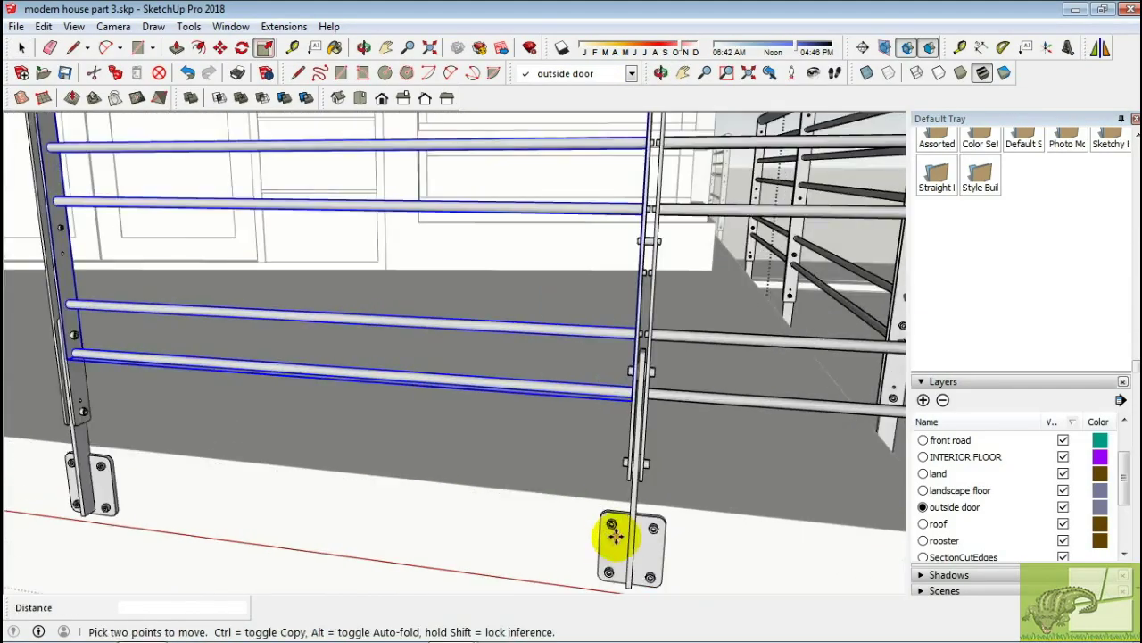
pyautogui.click(603, 544)
pyautogui.press('ctrl')
pyautogui.scroll(2, 258, 470)
pyautogui.scroll(2, 256, 470)
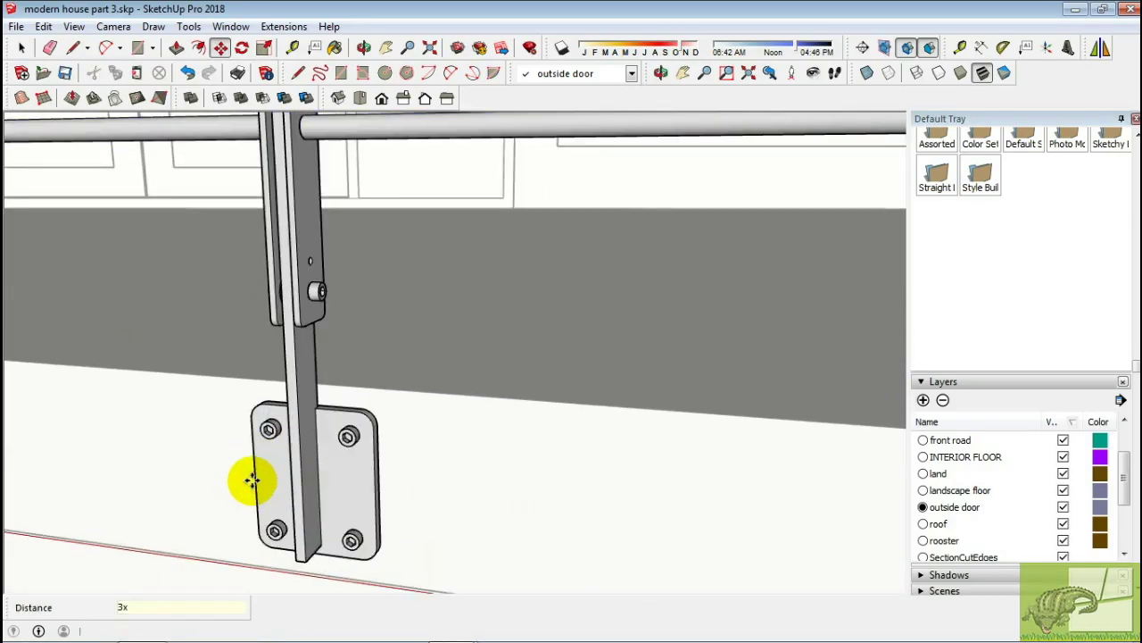
pyautogui.scroll(-4, 253, 480)
pyautogui.moveTo(255, 479)
pyautogui.mouseDown(button='middle')
pyautogui.moveTo(357, 490)
pyautogui.moveTo(518, 472)
pyautogui.mouseUp(button='middle')
pyautogui.press('space')
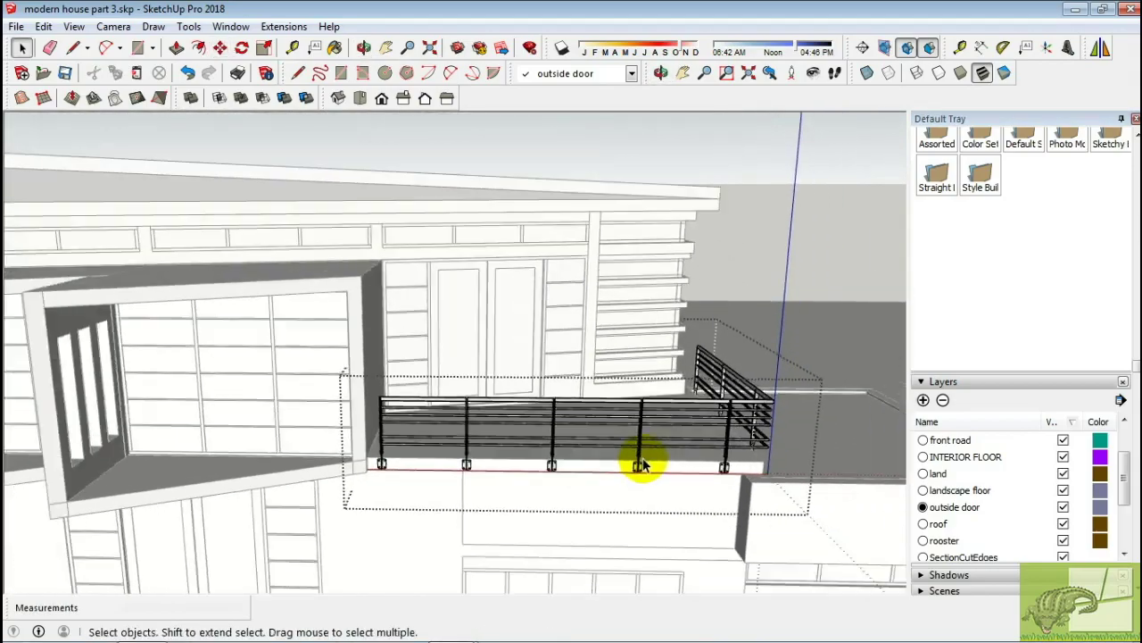
pyautogui.moveTo(643, 464)
pyautogui.mouseDown(button='middle')
pyautogui.moveTo(668, 423)
pyautogui.moveTo(668, 459)
pyautogui.moveTo(523, 459)
pyautogui.moveTo(516, 502)
pyautogui.mouseUp(button='middle')
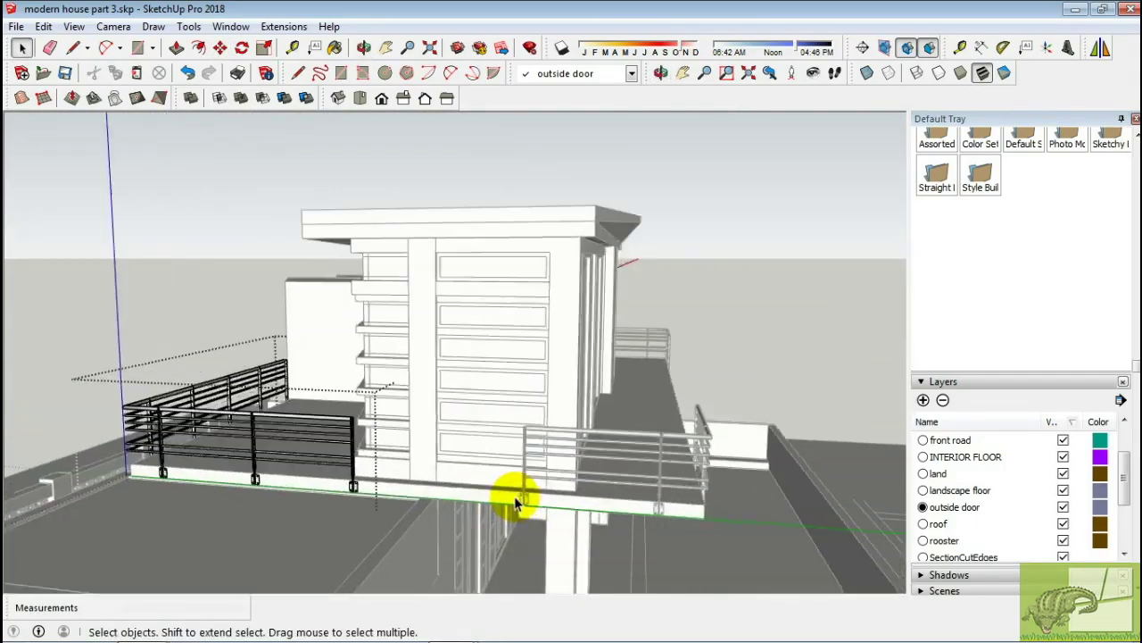
# Open the right-hand railing component and move its end post 117mm
pyautogui.scroll(2, 516, 503)
pyautogui.scroll(2, 554, 496)
pyautogui.scroll(1, 500, 497)
pyautogui.scroll(1, 473, 493)
pyautogui.click(462, 491)
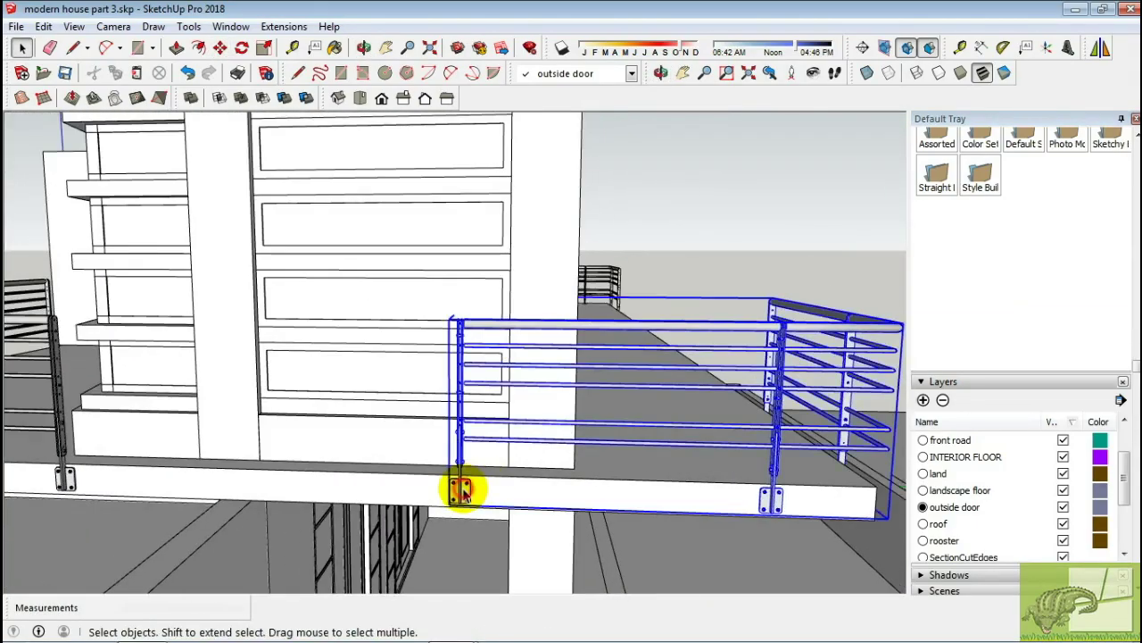
pyautogui.doubleClick(461, 491)
pyautogui.moveTo(459, 467)
pyautogui.mouseDown(button='middle')
pyautogui.moveTo(474, 408)
pyautogui.moveTo(490, 471)
pyautogui.mouseUp(button='middle')
pyautogui.press('m')
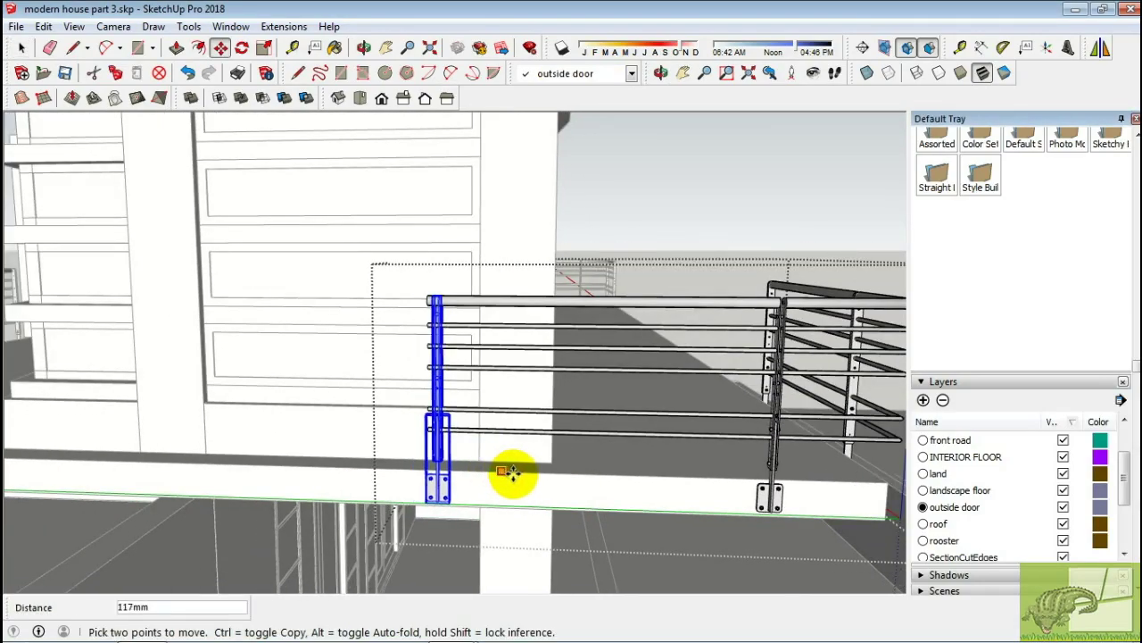
# Scale the rail group shorter to match the moved end post
pyautogui.press('space')
pyautogui.click(493, 414)
pyautogui.scroll(3, 401, 378)
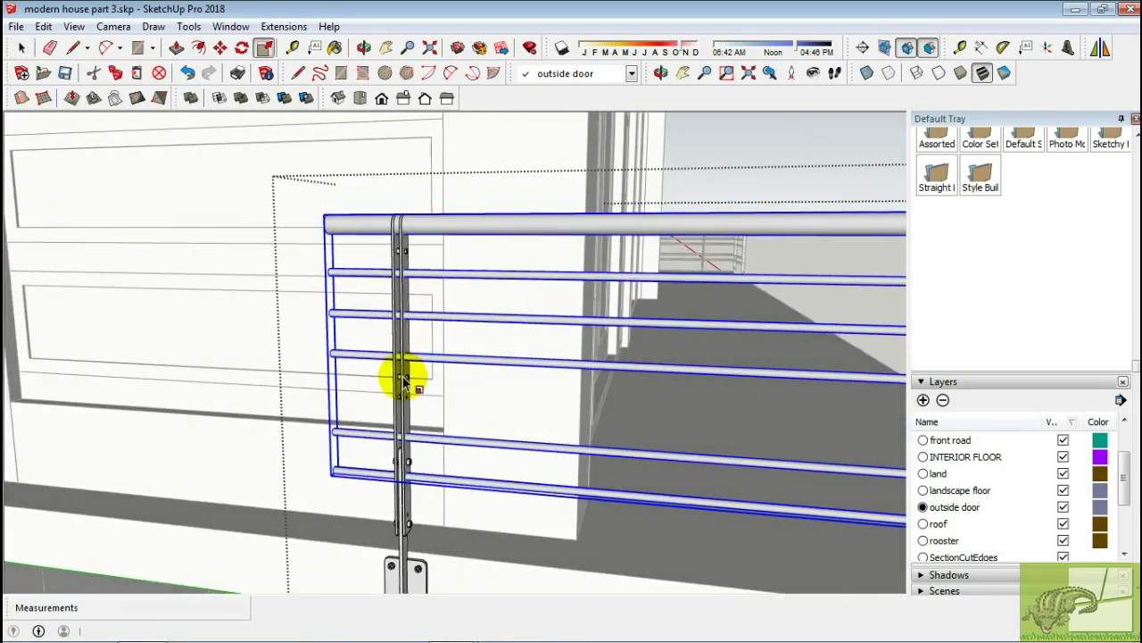
pyautogui.press('s')
pyautogui.moveTo(326, 339); pyautogui.dragTo(441, 327)
pyautogui.scroll(2, 441, 328)
pyautogui.press('space')
pyautogui.scroll(-4, 489, 348)
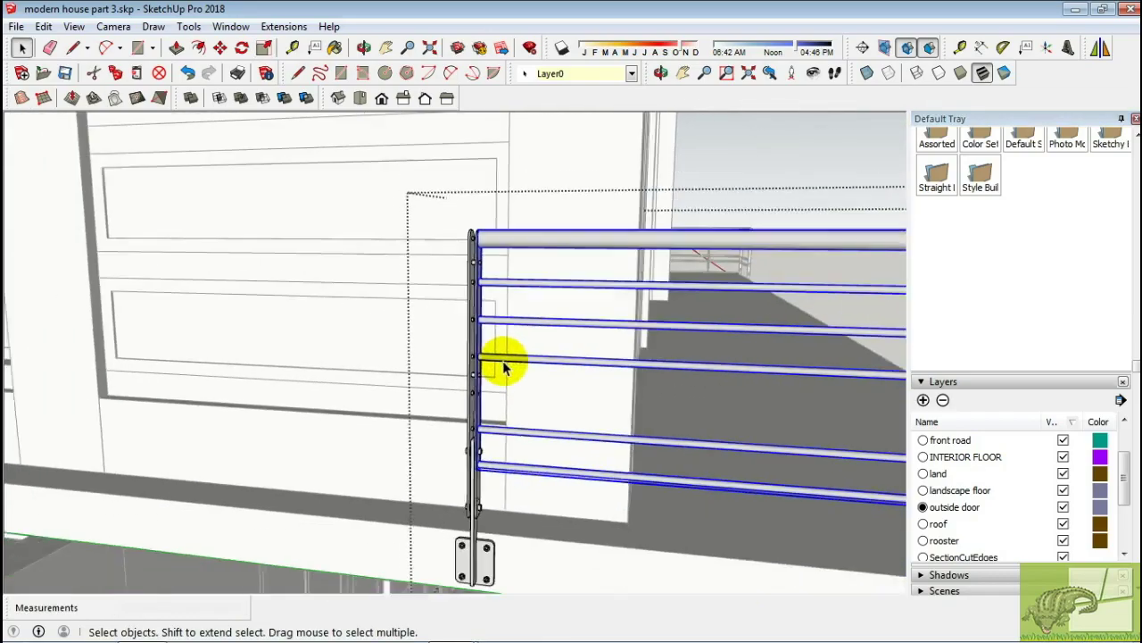
pyautogui.moveTo(502, 365)
pyautogui.mouseDown(button='middle')
pyautogui.moveTo(668, 413)
pyautogui.moveTo(620, 464)
pyautogui.moveTo(644, 464)
pyautogui.mouseUp(button='middle')
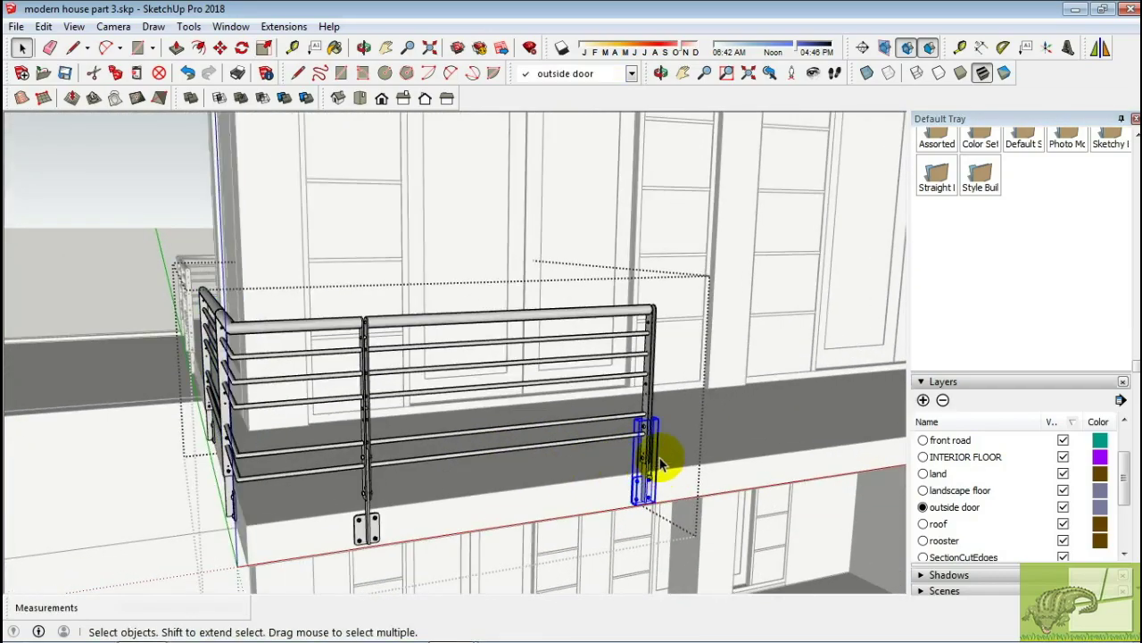
# Exit the railing component and open the small side railing for editing
pyautogui.press('Escape')
pyautogui.moveTo(658, 408)
pyautogui.mouseDown(button='middle')
pyautogui.moveTo(722, 449)
pyautogui.moveTo(472, 467)
pyautogui.mouseUp(button='middle')
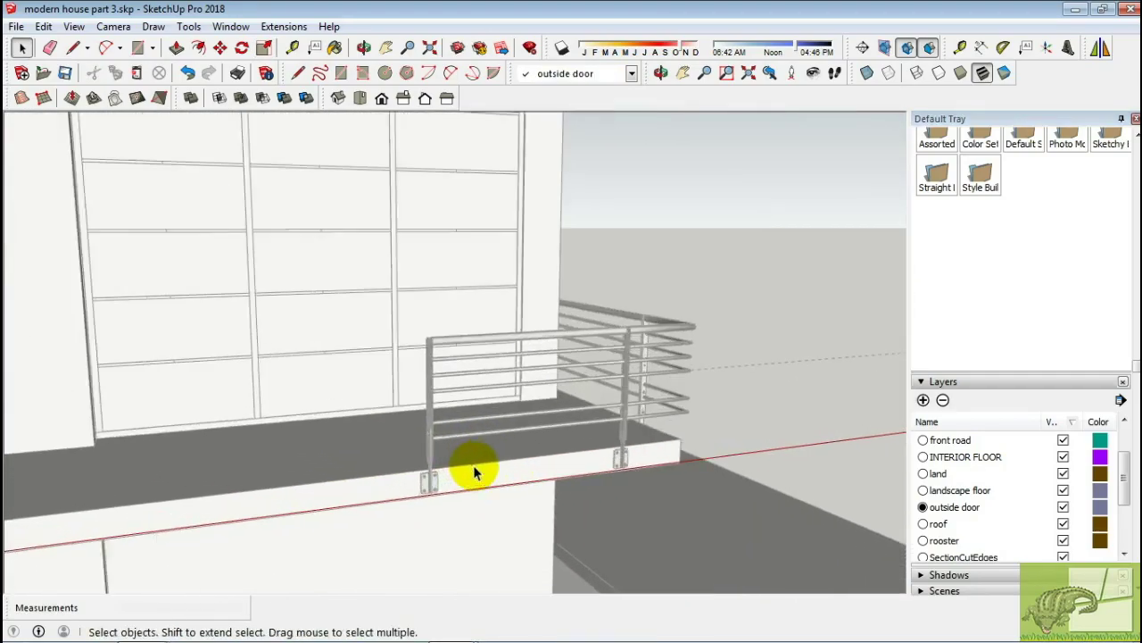
pyautogui.scroll(2, 433, 458)
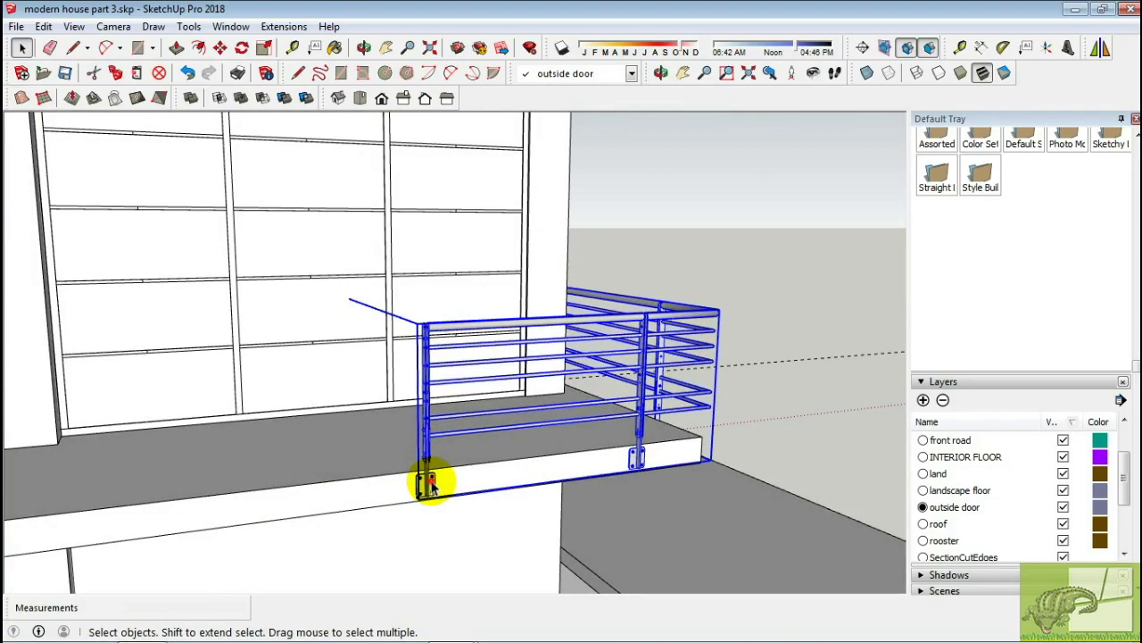
pyautogui.doubleClick(430, 483)
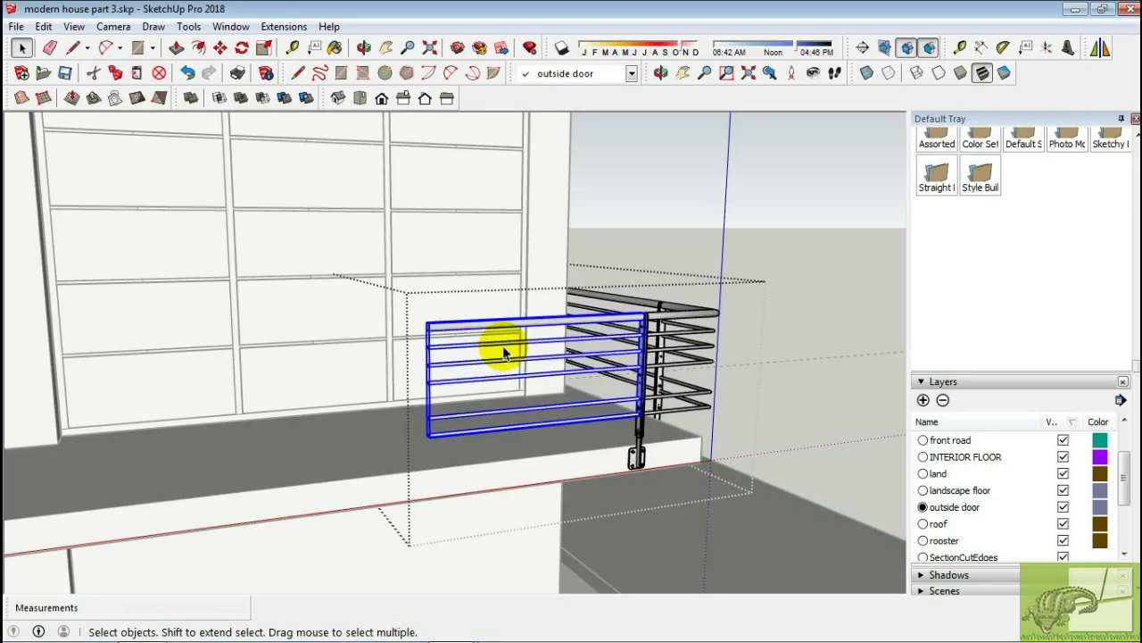
pyautogui.moveTo(511, 366)
pyautogui.mouseDown(button='middle')
pyautogui.moveTo(620, 408)
pyautogui.moveTo(476, 428)
pyautogui.moveTo(365, 420)
pyautogui.mouseUp(button='middle')
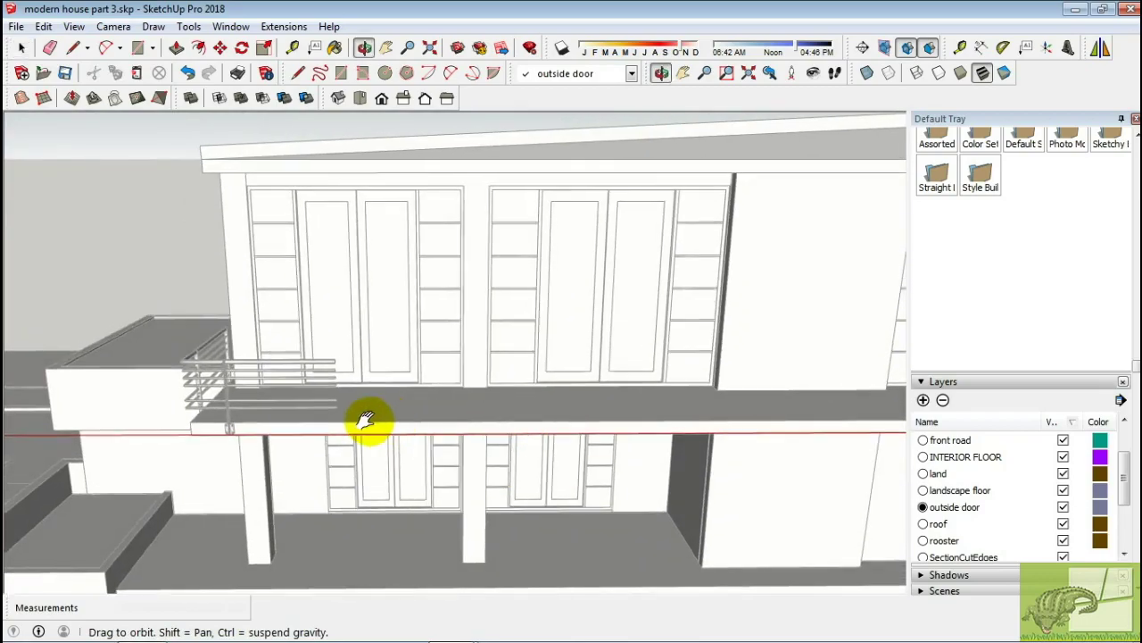
# Copy the railing post along the balcony edge as a 7x array
pyautogui.scroll(2, 148, 375)
pyautogui.scroll(1, 149, 374)
pyautogui.scroll(1, 31, 438)
pyautogui.scroll(1, 56, 434)
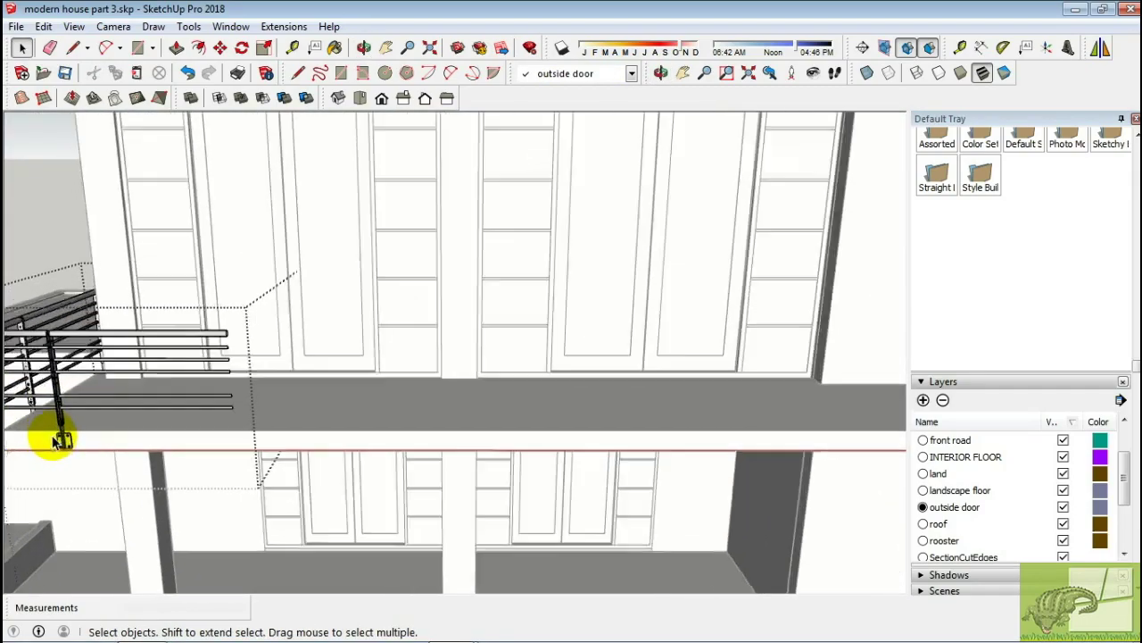
pyautogui.scroll(1, 76, 449)
pyautogui.press('m')
pyautogui.scroll(2, 71, 451)
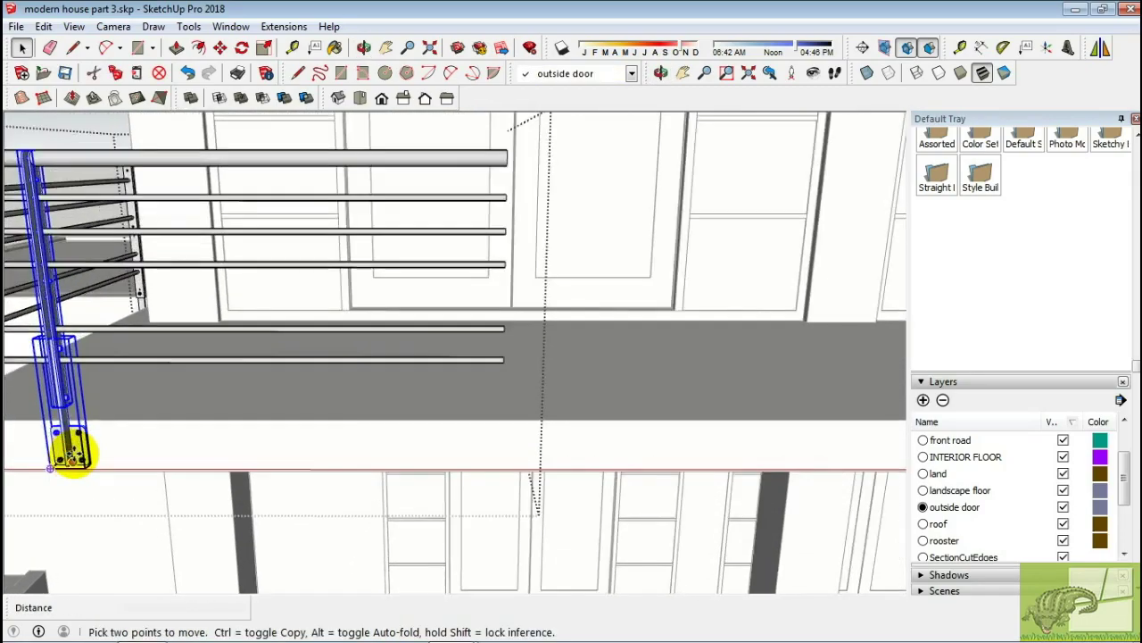
pyautogui.scroll(1, 107, 438)
pyautogui.click(107, 438)
pyautogui.press('ctrl')
pyautogui.scroll(-3, 104, 444)
pyautogui.moveTo(105, 443)
pyautogui.mouseDown(button='middle')
pyautogui.moveTo(76, 438)
pyautogui.moveTo(442, 444)
pyautogui.mouseUp(button='middle')
pyautogui.scroll(1, 502, 439)
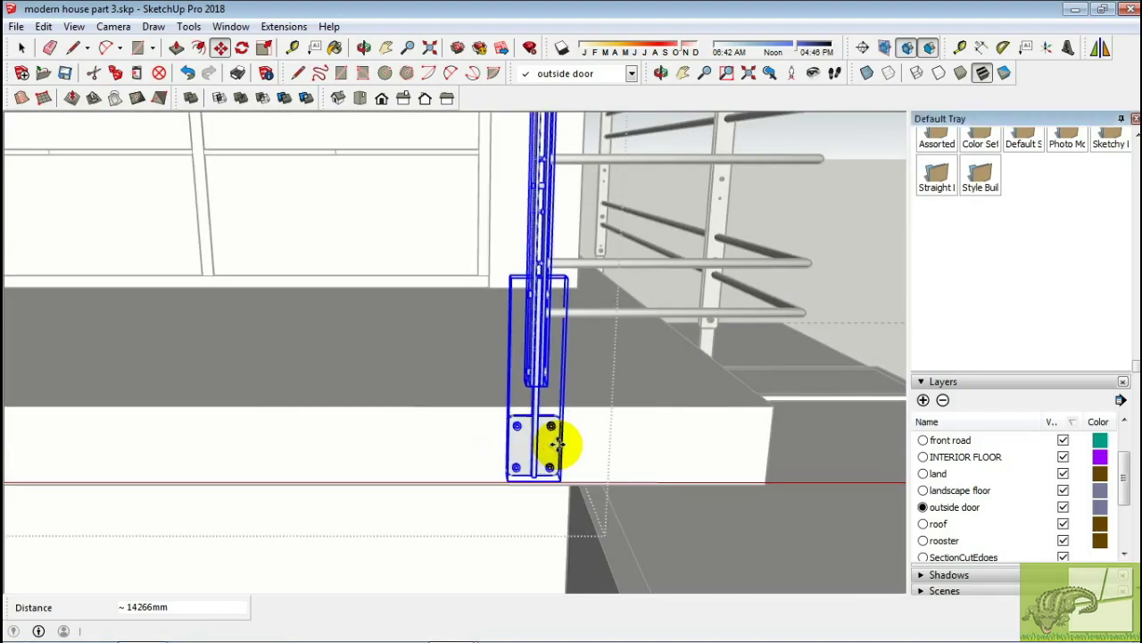
pyautogui.press('Return')
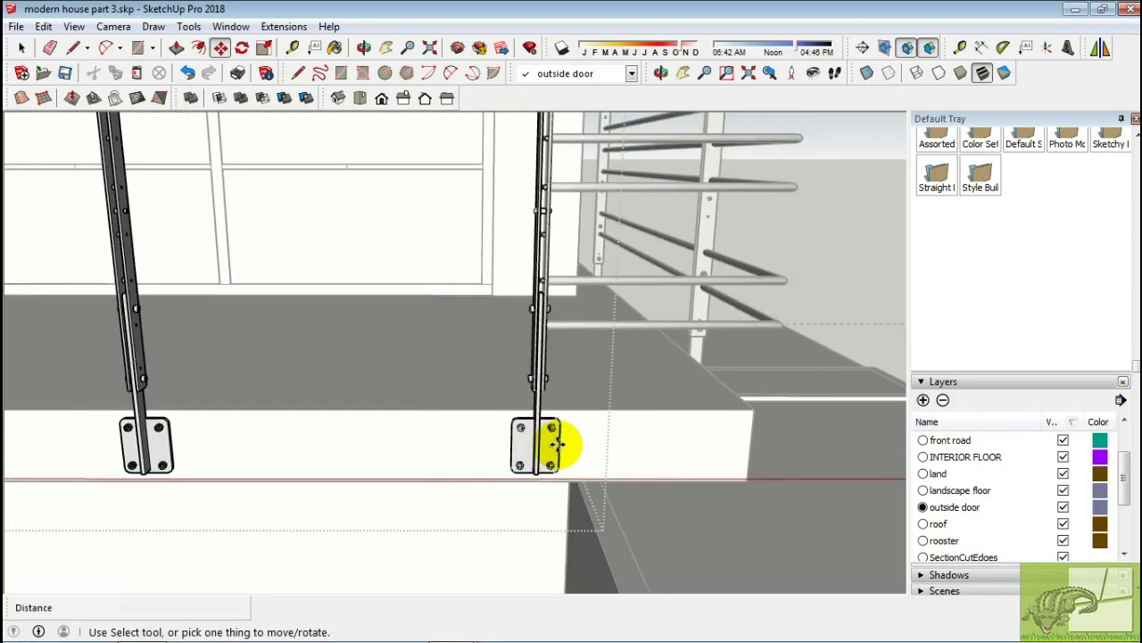
# Select the railing post again and copy it to another spot along the balcony
pyautogui.scroll(-3, 545, 451)
pyautogui.moveTo(542, 454)
pyautogui.mouseDown(button='middle')
pyautogui.moveTo(476, 467)
pyautogui.moveTo(833, 428)
pyautogui.moveTo(709, 428)
pyautogui.mouseUp(button='middle')
pyautogui.scroll(3, 518, 438)
pyautogui.scroll(2, 447, 432)
pyautogui.scroll(2, 260, 406)
pyautogui.press('t')
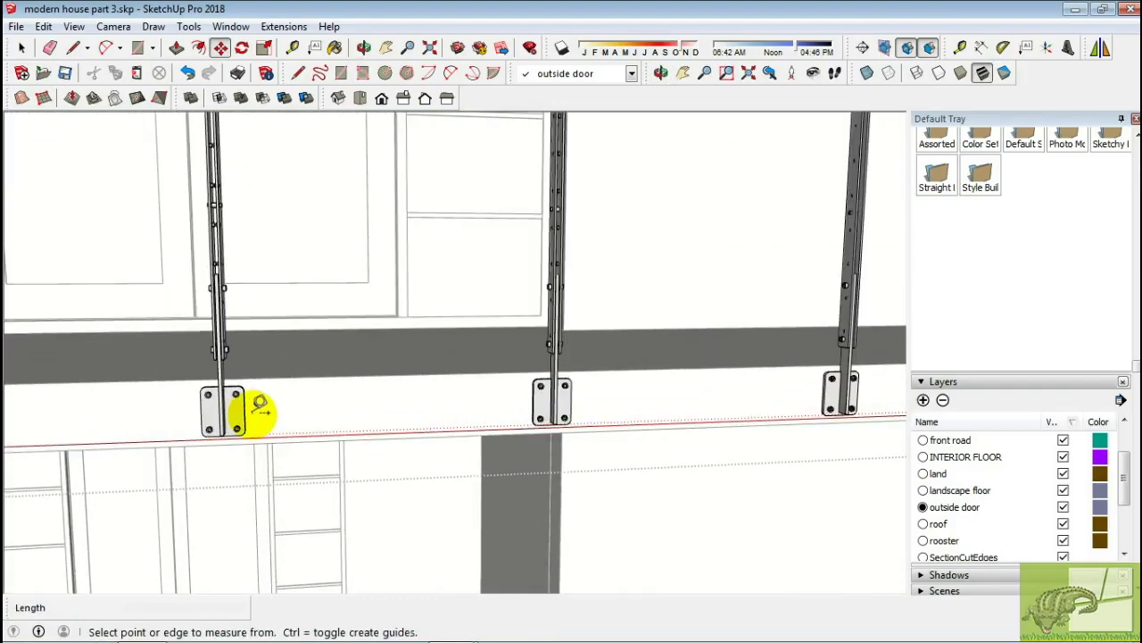
pyautogui.press('space')
pyautogui.scroll(-2, 537, 404)
pyautogui.scroll(-2, 536, 403)
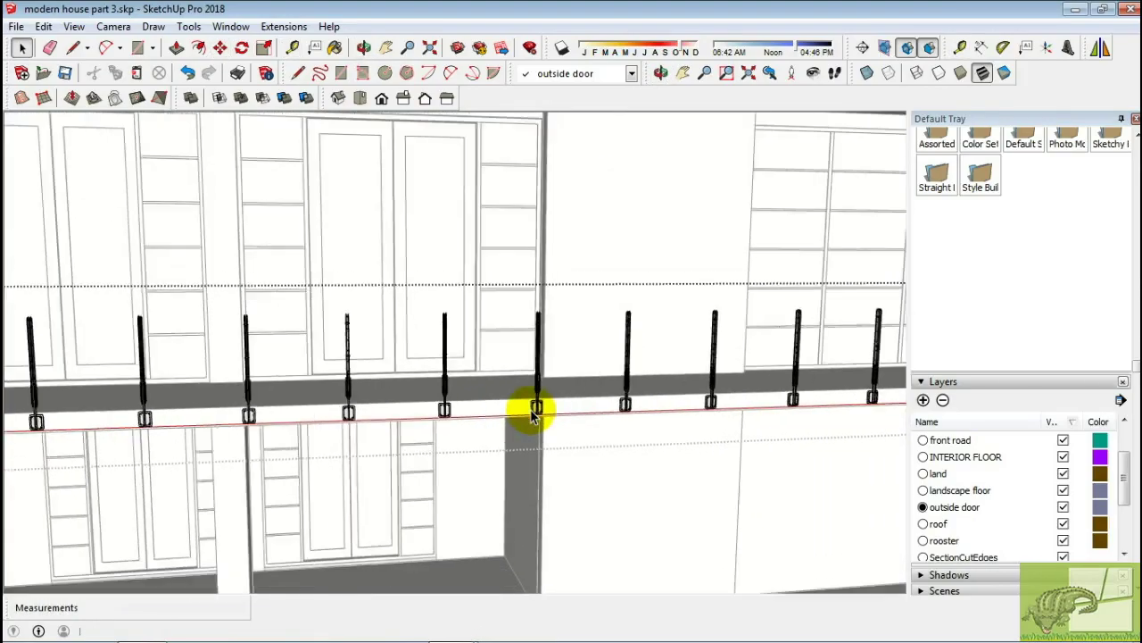
pyautogui.scroll(-2, 533, 410)
pyautogui.scroll(3, 140, 446)
pyautogui.scroll(2, 115, 420)
pyautogui.click(115, 408)
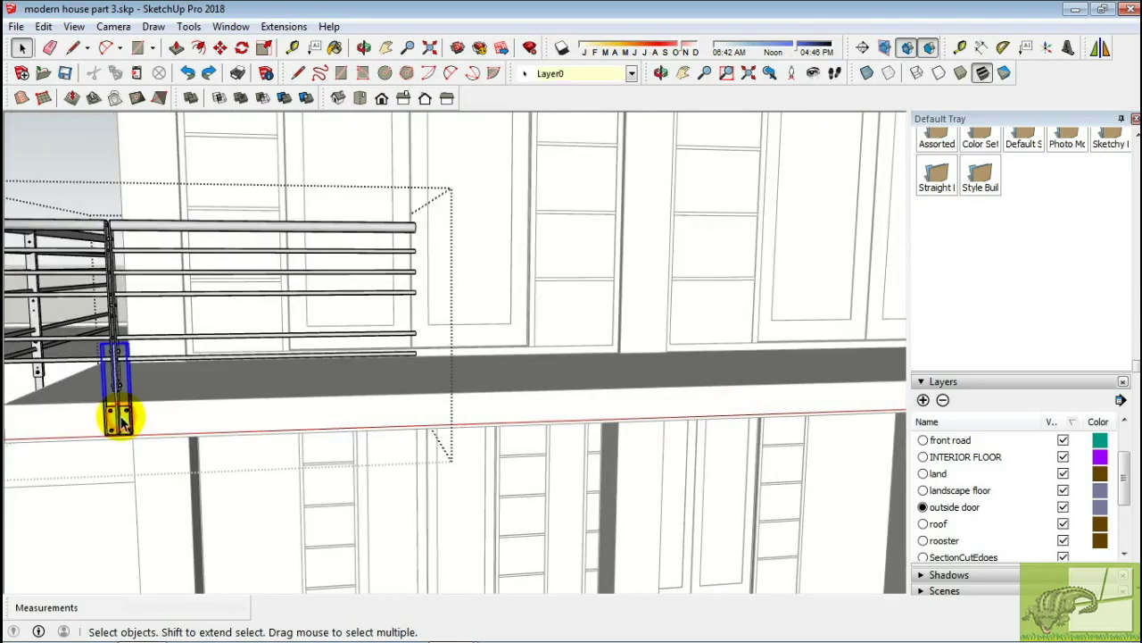
pyautogui.scroll(2, 115, 393)
pyautogui.press('m')
pyautogui.click(140, 467)
pyautogui.scroll(-2, 140, 467)
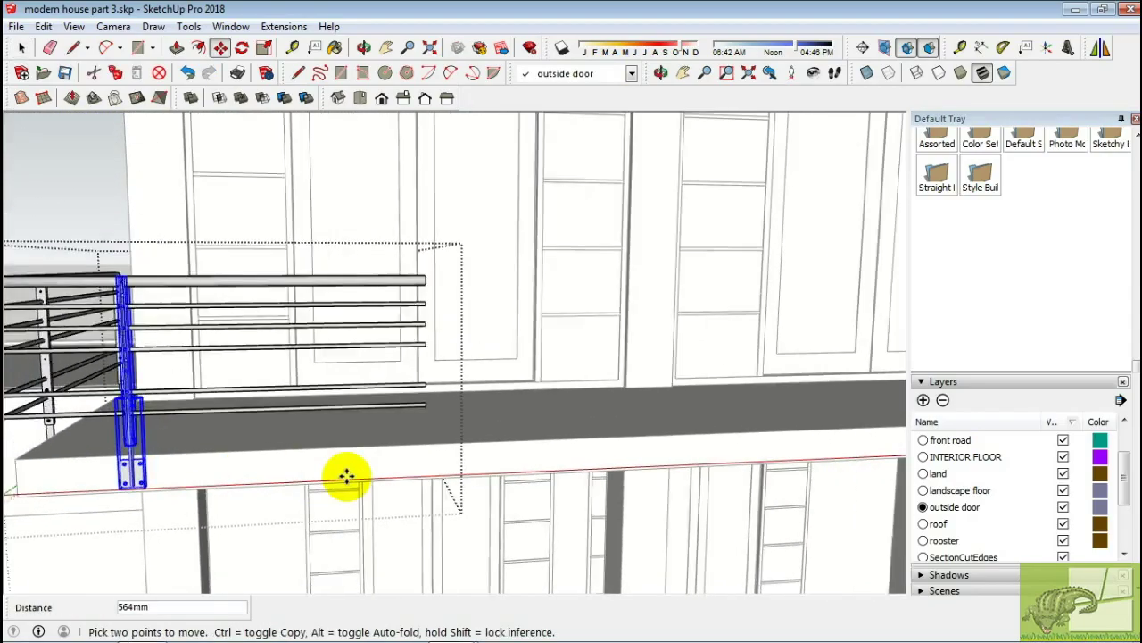
pyautogui.moveTo(7, 495); pyautogui.dragTo(638, 476, button='middle')
pyautogui.scroll(-3, 740, 490)
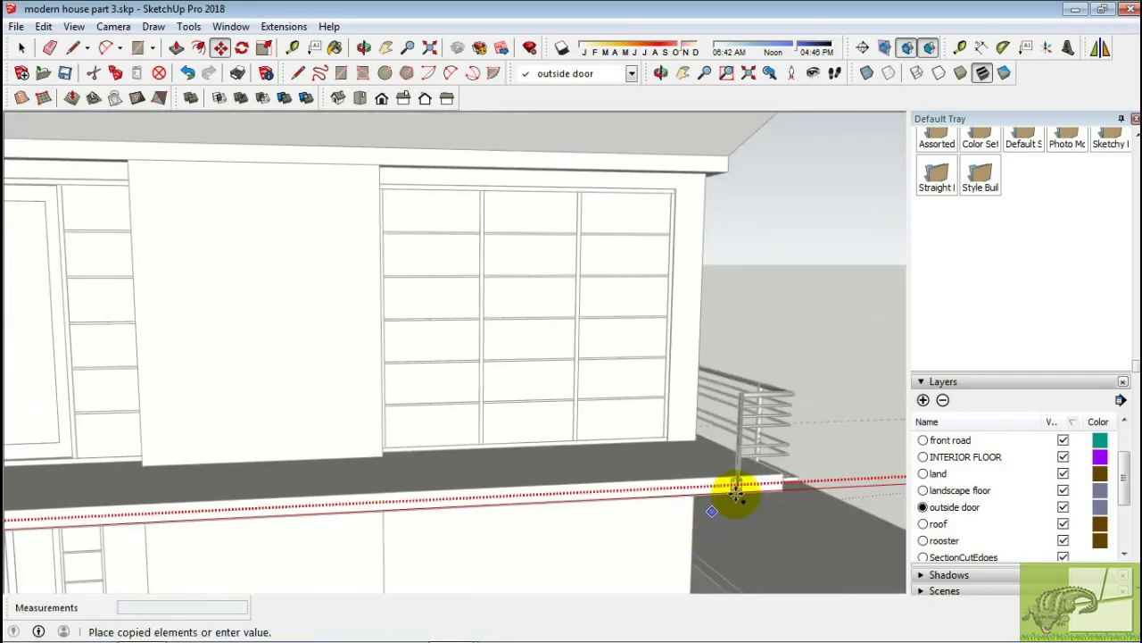
pyautogui.scroll(5, 742, 439)
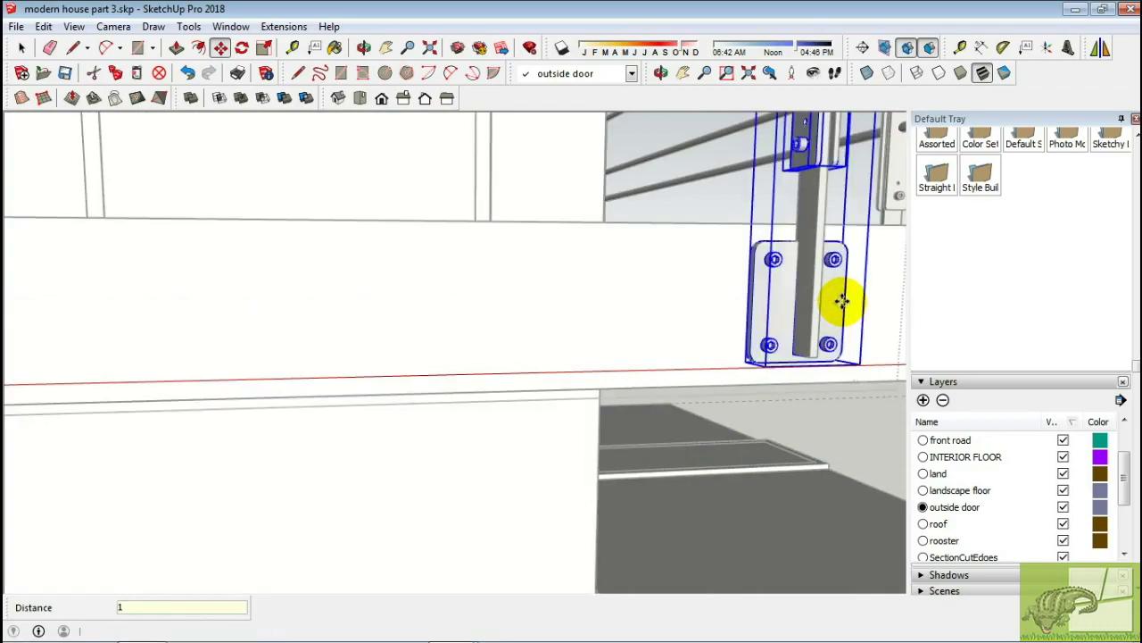
pyautogui.scroll(-3, 841, 307)
pyautogui.moveTo(829, 331)
pyautogui.mouseDown(button='middle')
pyautogui.moveTo(765, 365)
pyautogui.moveTo(683, 375)
pyautogui.mouseUp(button='middle')
pyautogui.press('space')
# Scale the railing panel group down to 0.90 of its width
pyautogui.scroll(-2, 678, 295)
pyautogui.scroll(-1, 676, 286)
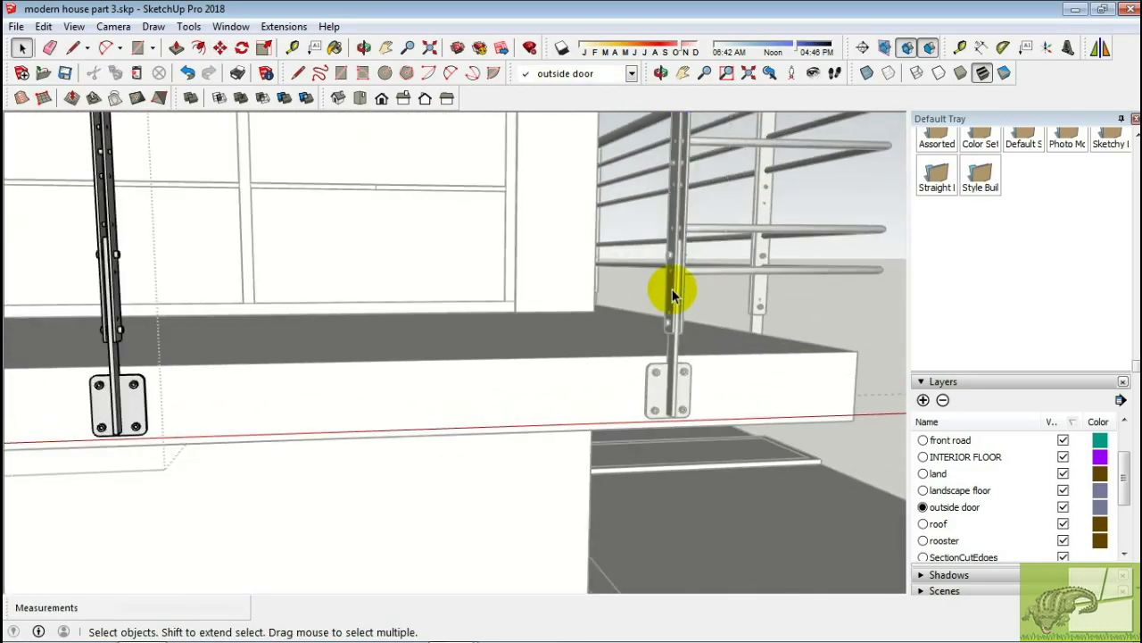
pyautogui.scroll(-2, 676, 295)
pyautogui.scroll(-2, 676, 306)
pyautogui.moveTo(680, 332)
pyautogui.mouseDown(button='middle')
pyautogui.moveTo(688, 348)
pyautogui.moveTo(276, 395)
pyautogui.moveTo(343, 385)
pyautogui.mouseUp(button='middle')
pyautogui.scroll(3, 267, 357)
pyautogui.click(263, 357)
pyautogui.scroll(3, 341, 353)
pyautogui.press('s')
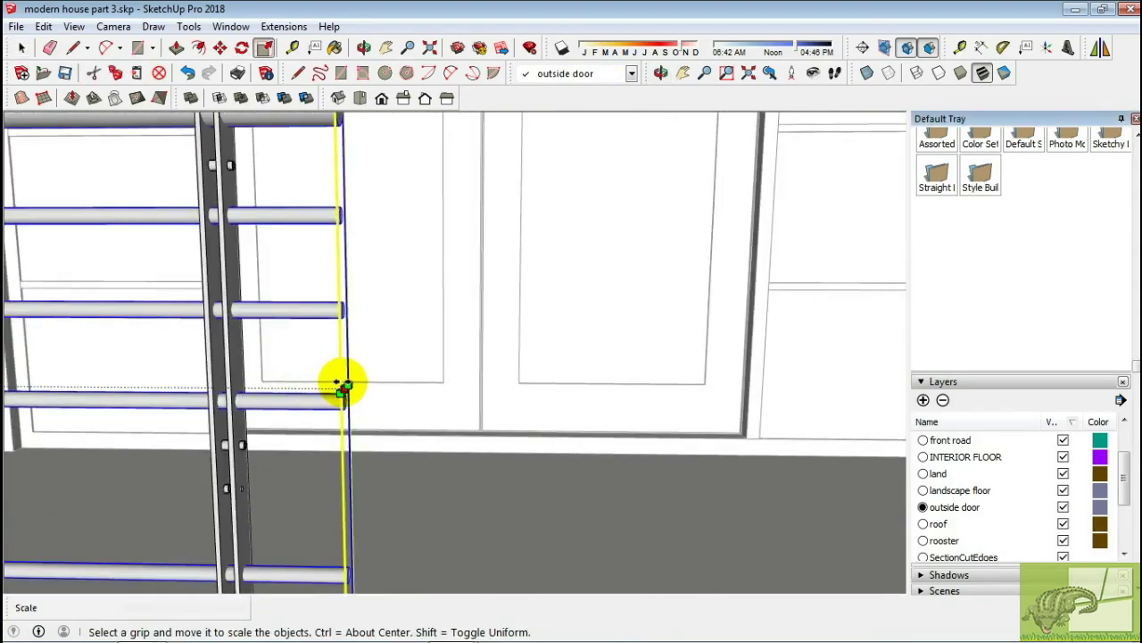
pyautogui.moveTo(346, 387); pyautogui.dragTo(198, 435)
pyautogui.scroll(2, 198, 406)
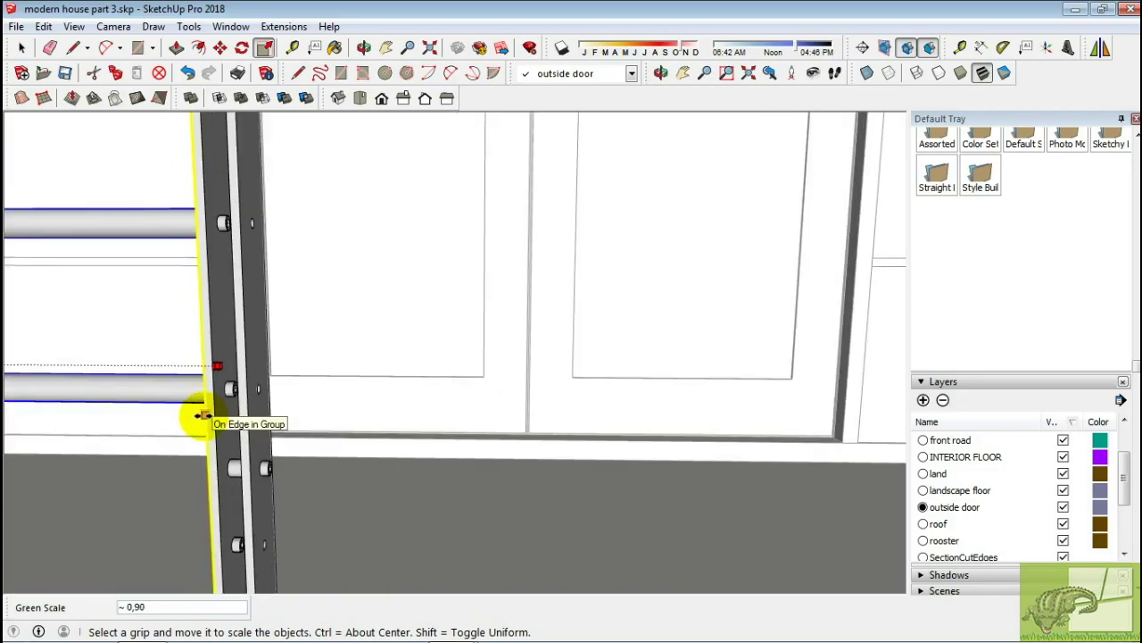
# Copy the railing panel from the left post bracket to the next post, repeating along the balcony
pyautogui.press('m')
pyautogui.scroll(-3, 203, 424)
pyautogui.moveTo(204, 421)
pyautogui.mouseDown(button='middle')
pyautogui.moveTo(199, 459)
pyautogui.moveTo(230, 439)
pyautogui.mouseUp(button='middle')
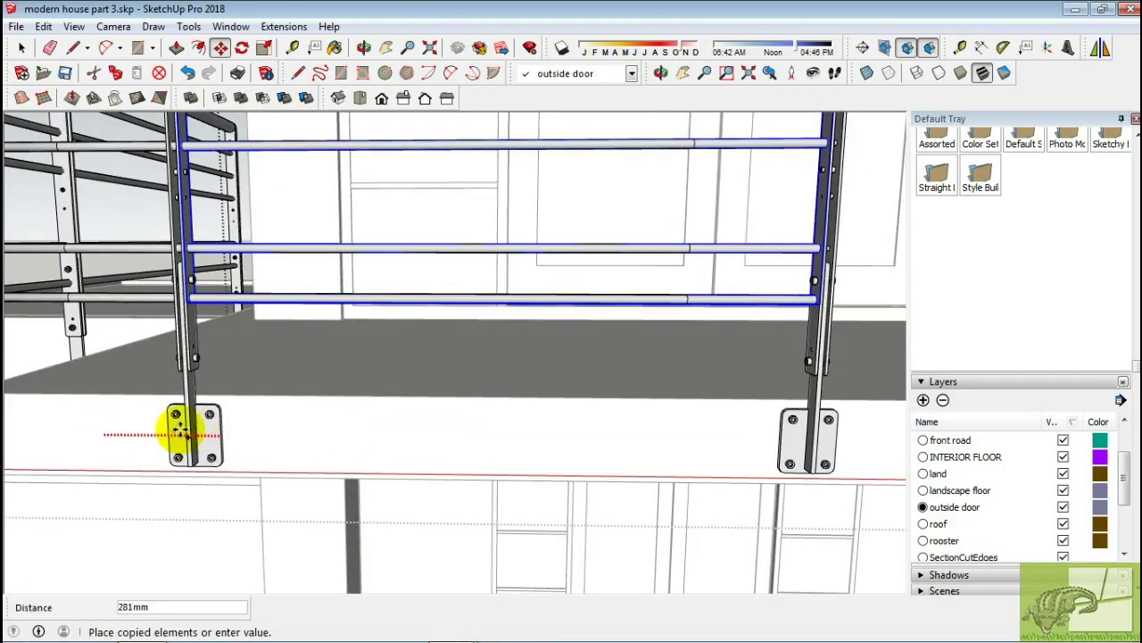
pyautogui.keyDown('shift'); pyautogui.moveTo(772, 435); pyautogui.dragTo(587, 434, button='middle'); pyautogui.keyUp('shift')
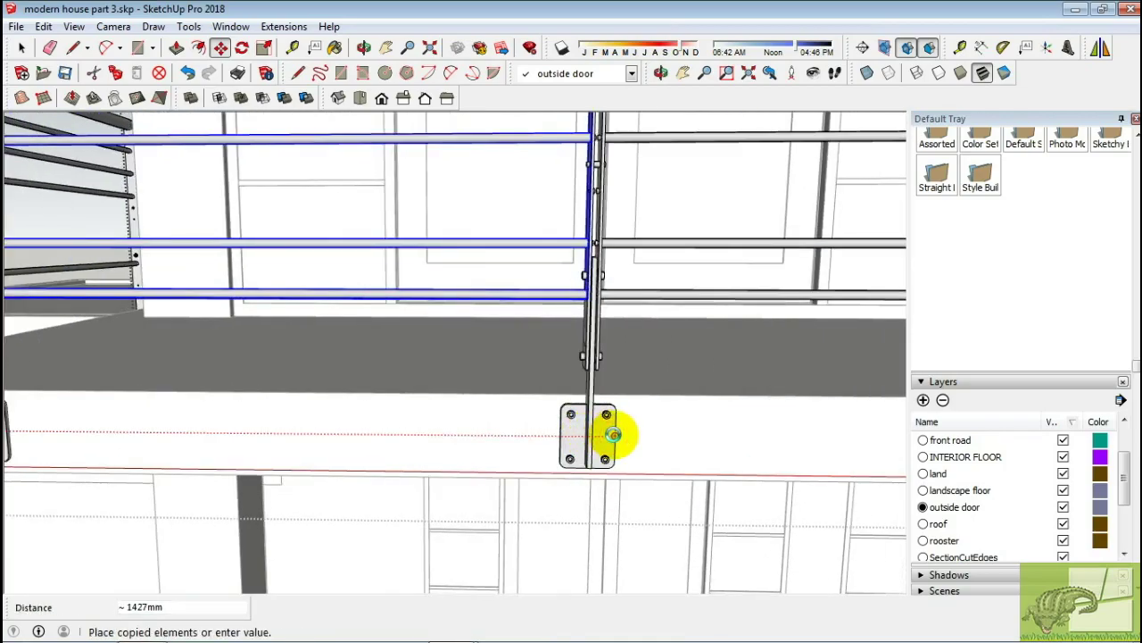
pyautogui.scroll(-3, 621, 437)
pyautogui.scroll(-2, 661, 426)
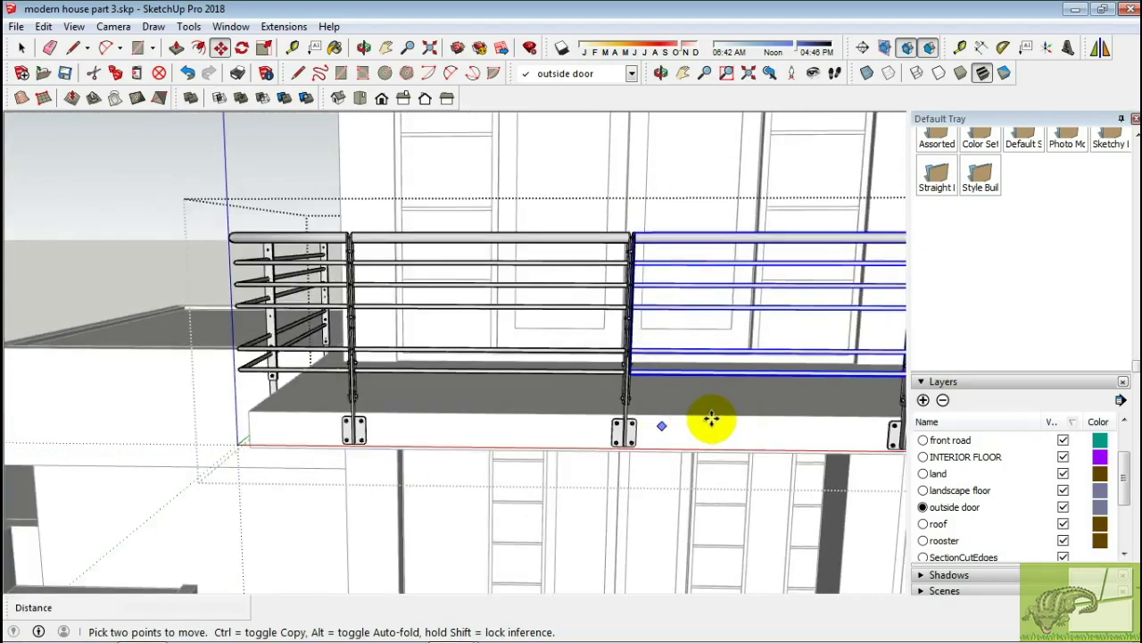
pyautogui.scroll(3, 607, 439)
pyautogui.scroll(3, 611, 375)
pyautogui.scroll(-3, 612, 375)
pyautogui.scroll(3, 223, 457)
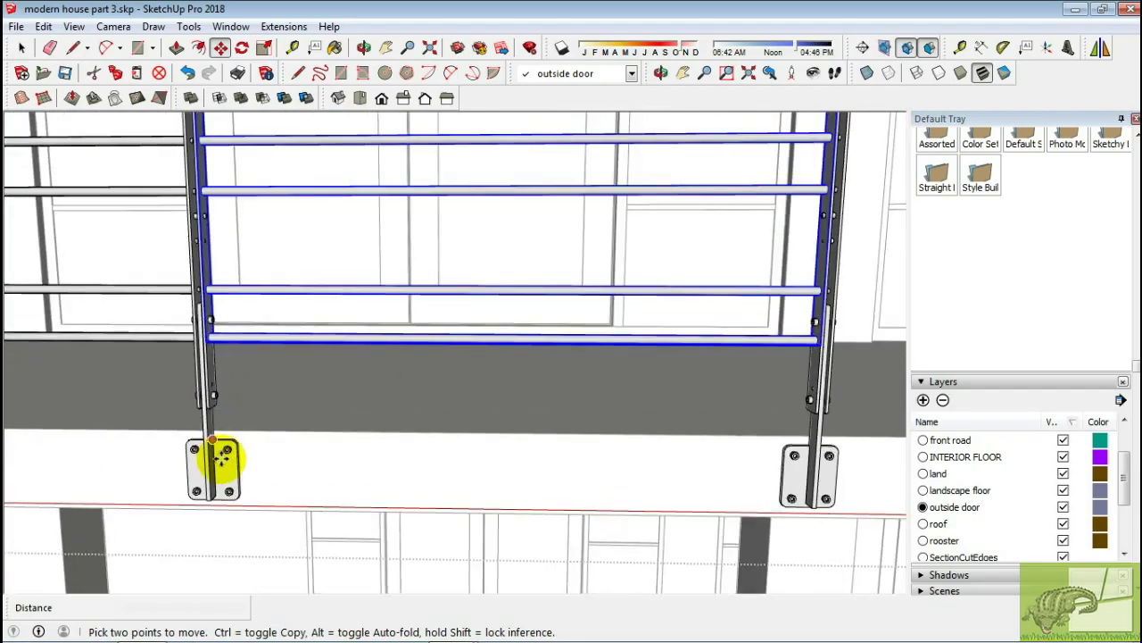
pyautogui.click(234, 473)
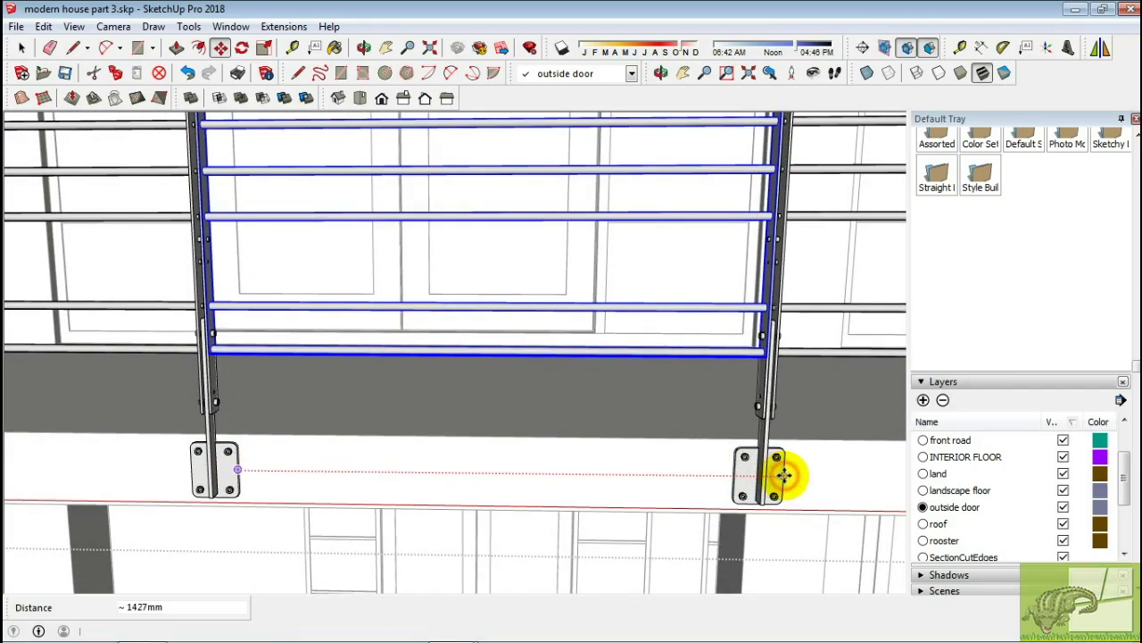
pyautogui.click(784, 474)
pyautogui.press('Return')
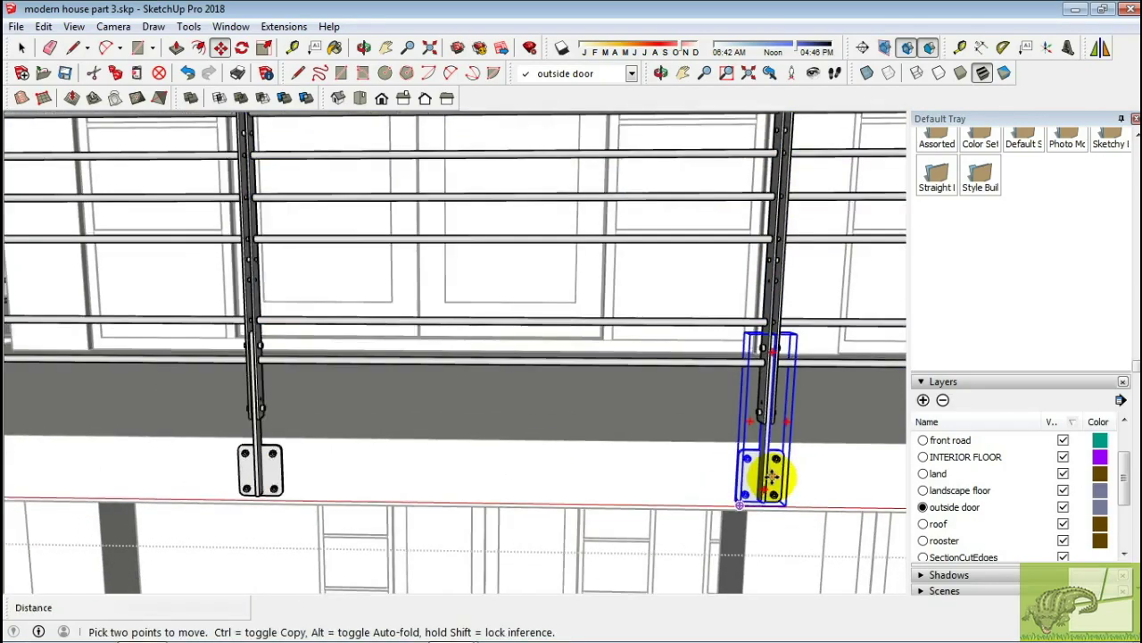
# Copy one more railing panel to the right post to finish the front railing
pyautogui.scroll(-5, 773, 473)
pyautogui.moveTo(301, 479); pyautogui.dragTo(357, 502, button='middle')
pyautogui.scroll(-2, 673, 510)
pyautogui.scroll(2, 535, 508)
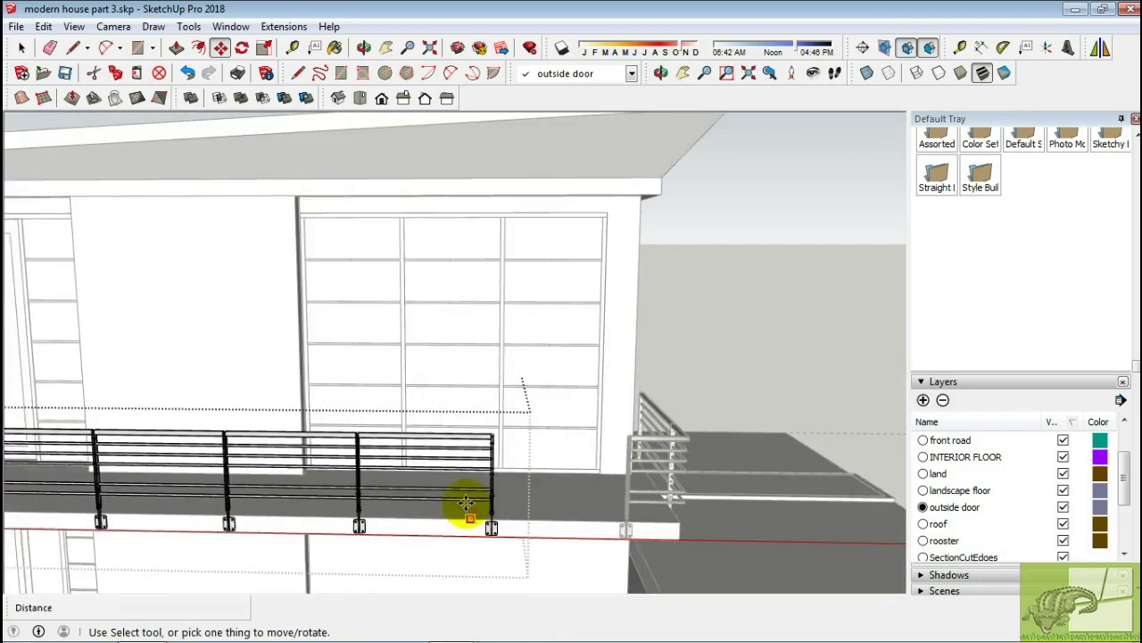
pyautogui.press('space')
pyautogui.click(453, 491)
pyautogui.scroll(4, 402, 536)
pyautogui.press('m')
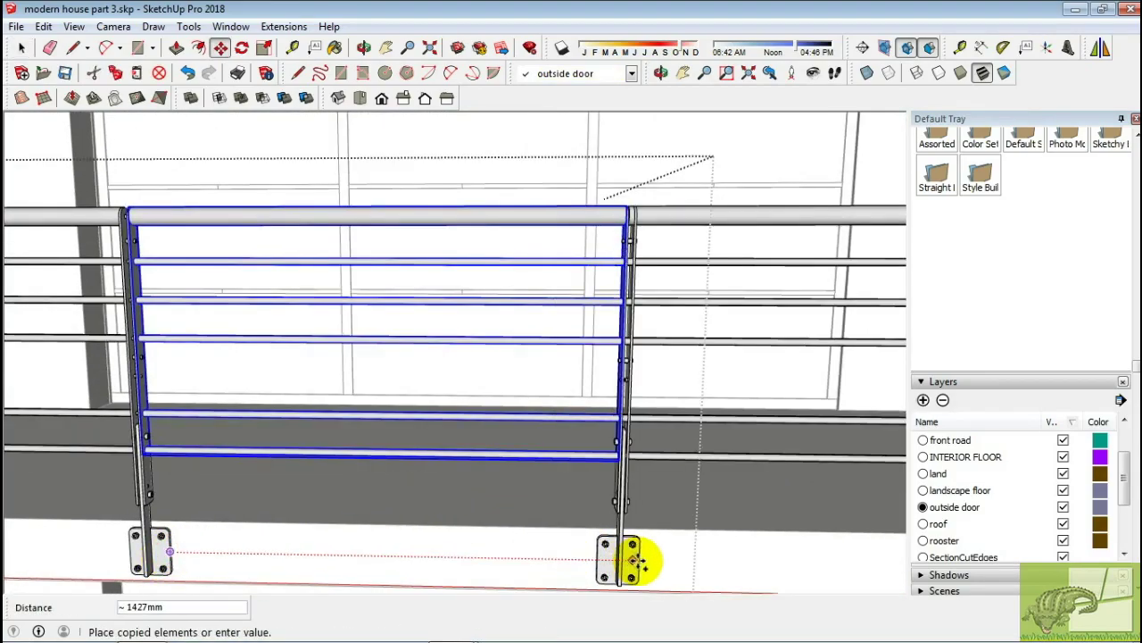
pyautogui.click(634, 560)
pyautogui.scroll(-1, 648, 555)
pyautogui.scroll(-3, 658, 548)
pyautogui.press('space')
pyautogui.scroll(2, 830, 332)
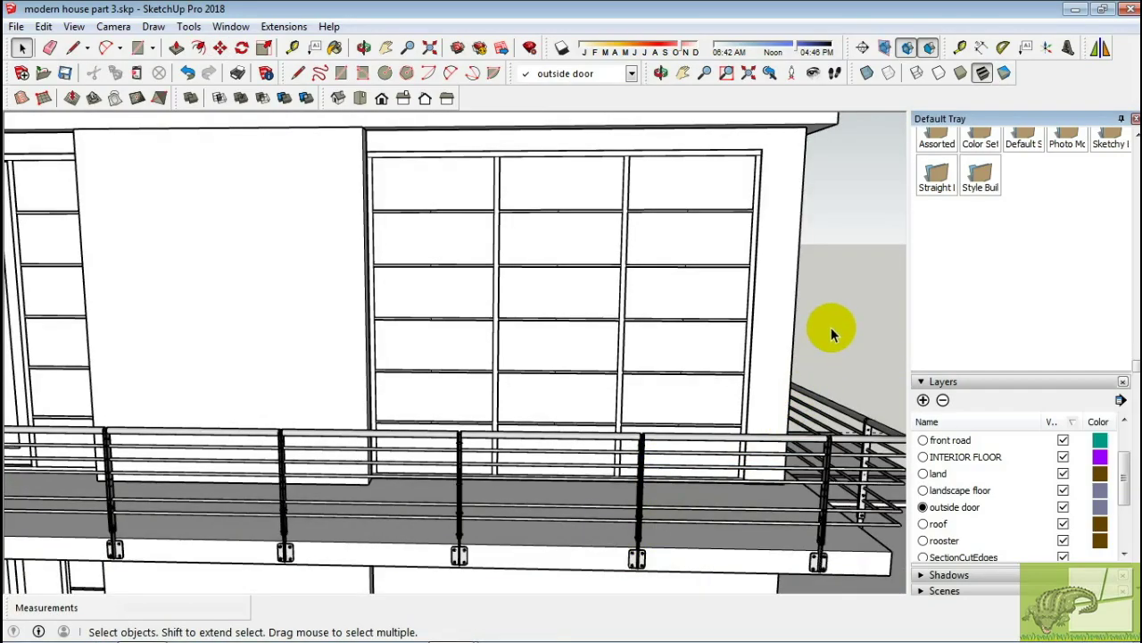
pyautogui.scroll(-2, 830, 333)
pyautogui.scroll(-2, 795, 369)
pyautogui.scroll(-3, 758, 387)
# Select the blue CAD outline on the ground and turn off the cad ref layer's visibility
pyautogui.moveTo(434, 454)
pyautogui.mouseDown(button='middle')
pyautogui.moveTo(695, 420)
pyautogui.moveTo(138, 393)
pyautogui.mouseUp(button='middle')
pyautogui.moveTo(166, 443); pyautogui.dragTo(446, 433, button='middle')
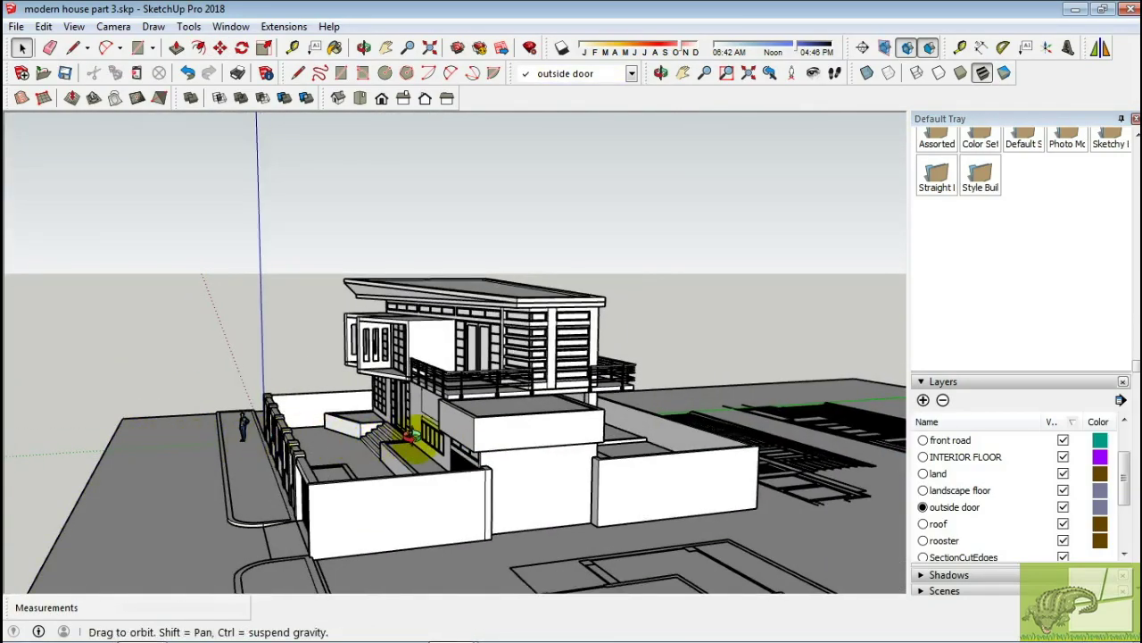
pyautogui.scroll(-2, 330, 462)
pyautogui.moveTo(330, 462); pyautogui.dragTo(306, 477, button='middle')
pyautogui.scroll(3, 613, 497)
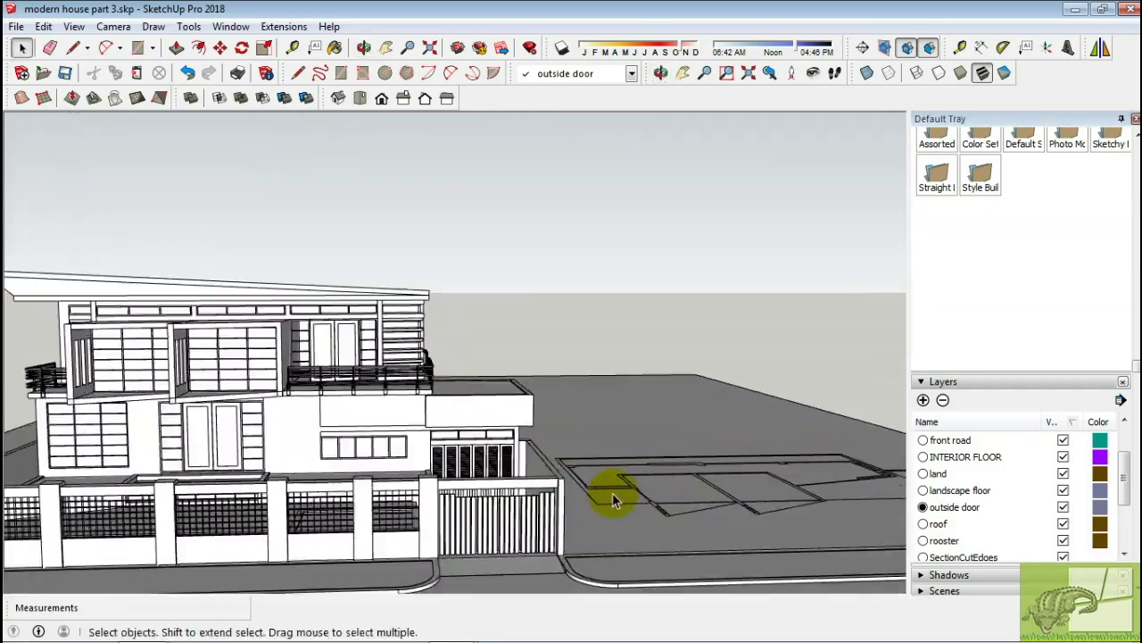
pyautogui.click(587, 485)
pyautogui.scroll(3, 1002, 457)
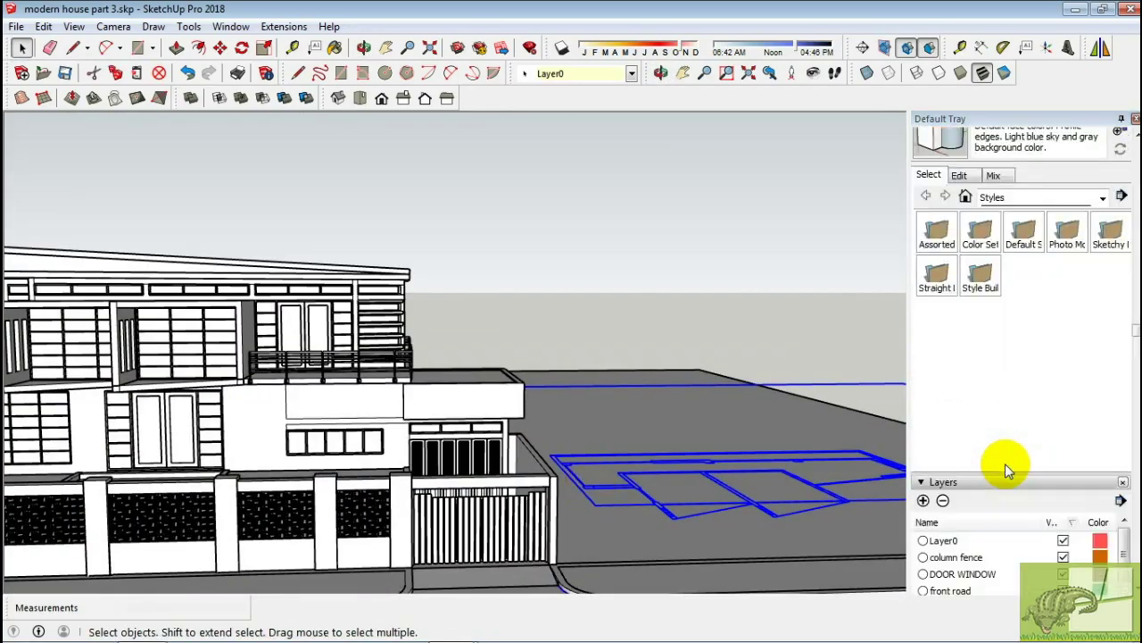
pyautogui.scroll(-3, 1026, 546)
pyautogui.scroll(-3, 1026, 546)
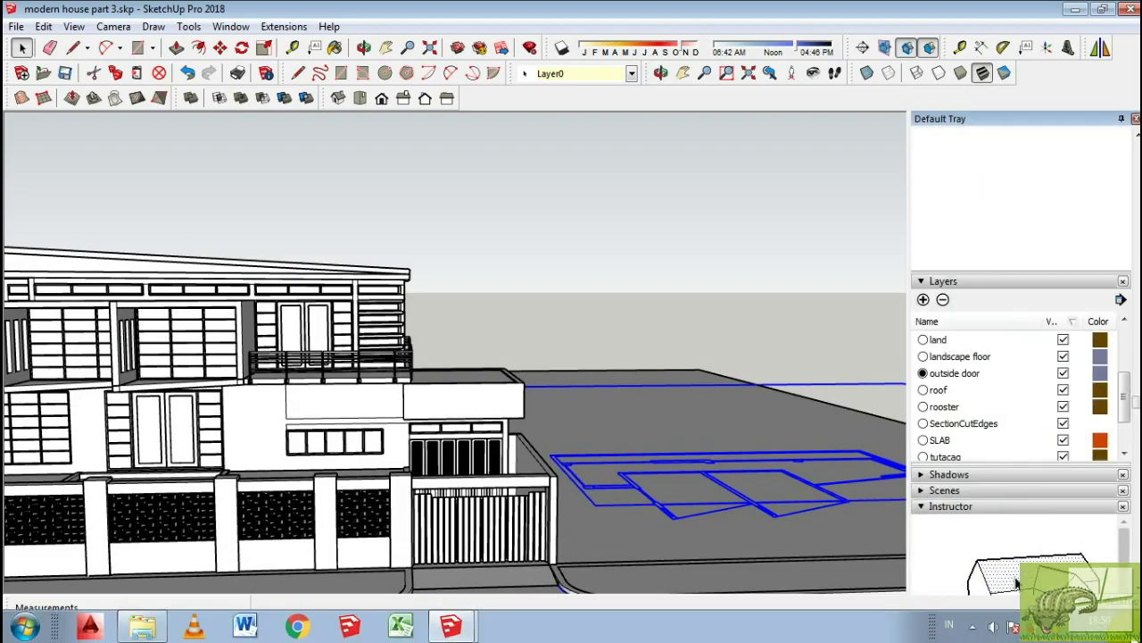
pyautogui.scroll(3, 1028, 436)
pyautogui.scroll(3, 933, 464)
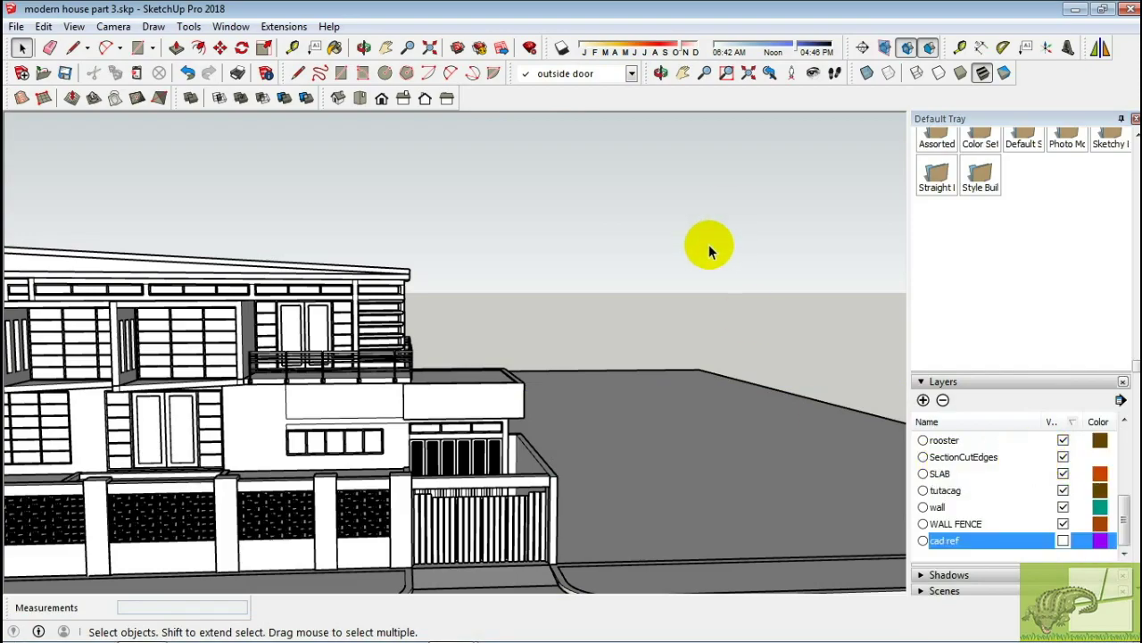
pyautogui.scroll(-5, 421, 395)
pyautogui.scroll(-2, 454, 401)
pyautogui.moveTo(455, 400)
pyautogui.mouseDown(button='middle')
pyautogui.moveTo(625, 444)
pyautogui.moveTo(375, 449)
pyautogui.mouseUp(button='middle')
pyautogui.scroll(2, 153, 485)
pyautogui.scroll(3, 681, 408)
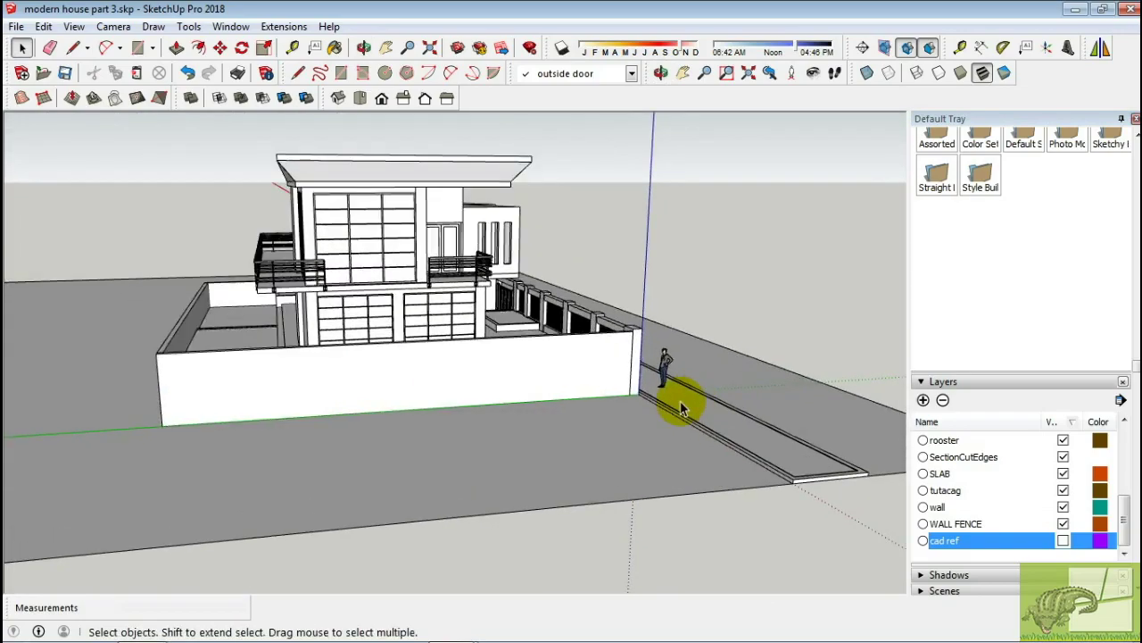
pyautogui.press('r')
pyautogui.scroll(3, 681, 409)
pyautogui.scroll(3, 630, 395)
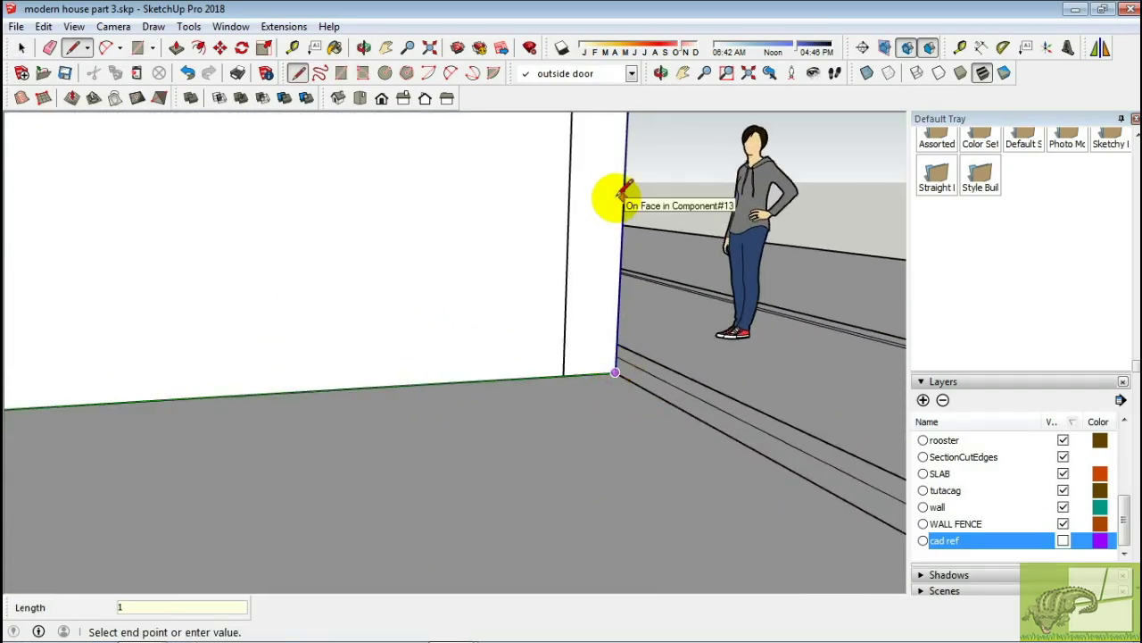
# View the boundary wall corner, starting and then cancelling a Push/Pull on its face
pyautogui.scroll(1, 591, 222)
pyautogui.scroll(1, 555, 256)
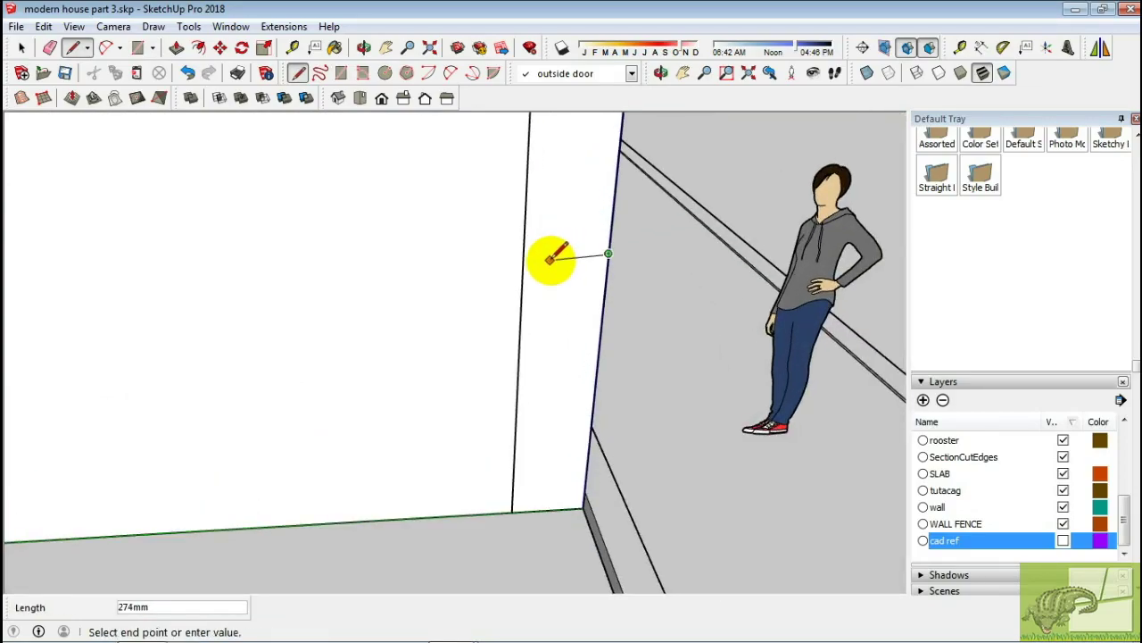
pyautogui.moveTo(524, 256)
pyautogui.mouseDown(button='middle')
pyautogui.moveTo(454, 273)
pyautogui.moveTo(420, 256)
pyautogui.mouseUp(button='middle')
pyautogui.press('Escape')
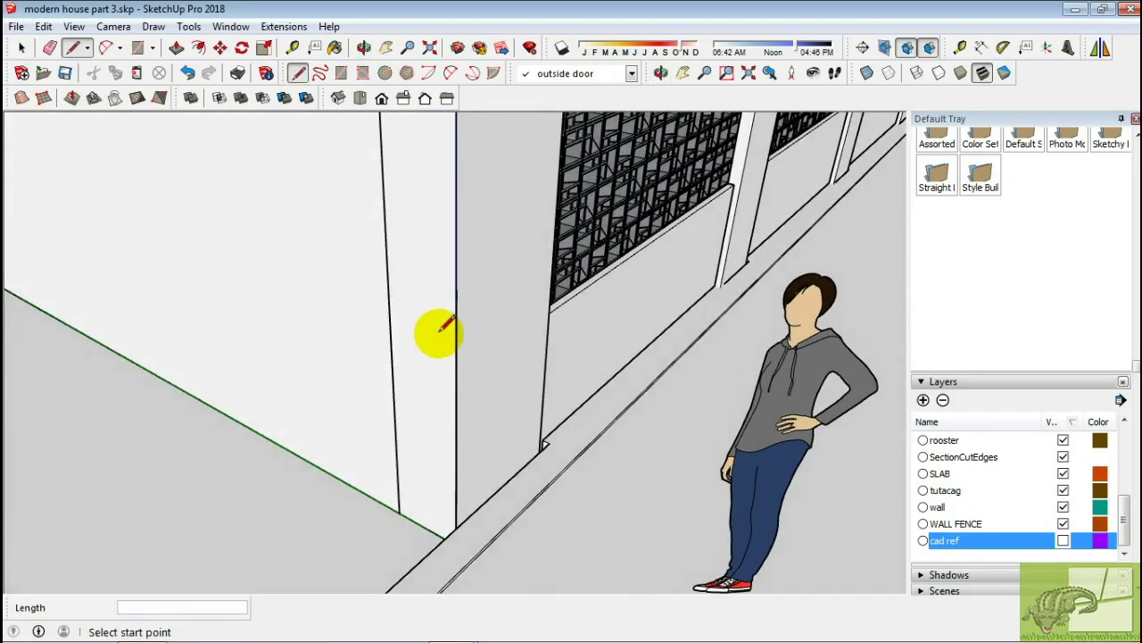
pyautogui.press('space')
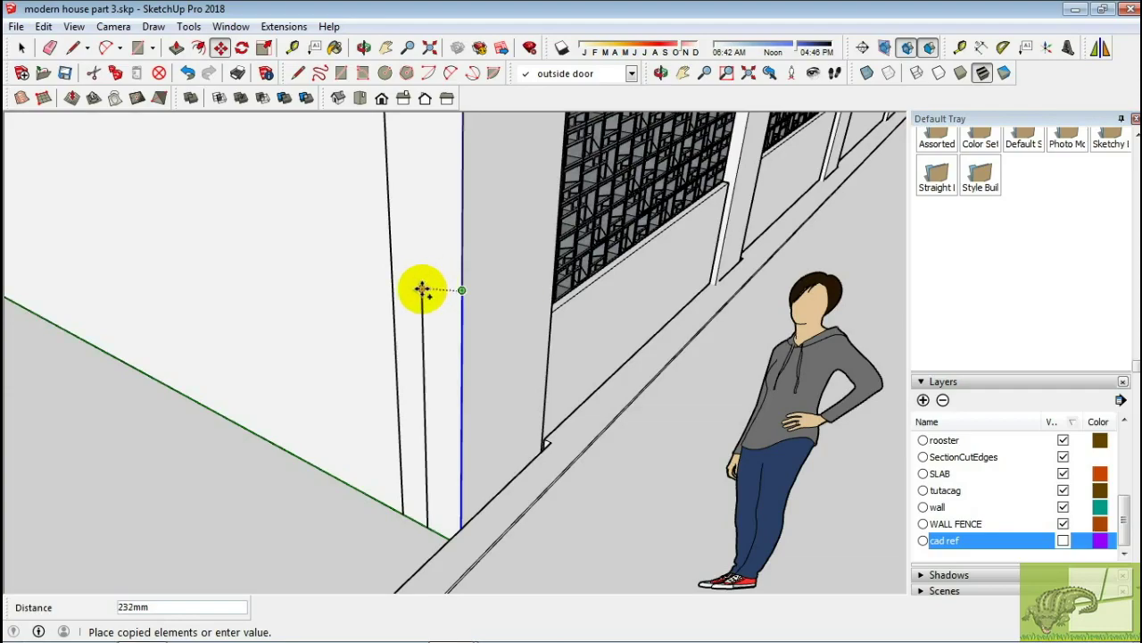
pyautogui.moveTo(422, 289)
pyautogui.mouseDown(button='middle')
pyautogui.moveTo(446, 339)
pyautogui.moveTo(548, 406)
pyautogui.mouseUp(button='middle')
pyautogui.moveTo(598, 260); pyautogui.dragTo(692, 163, button='middle')
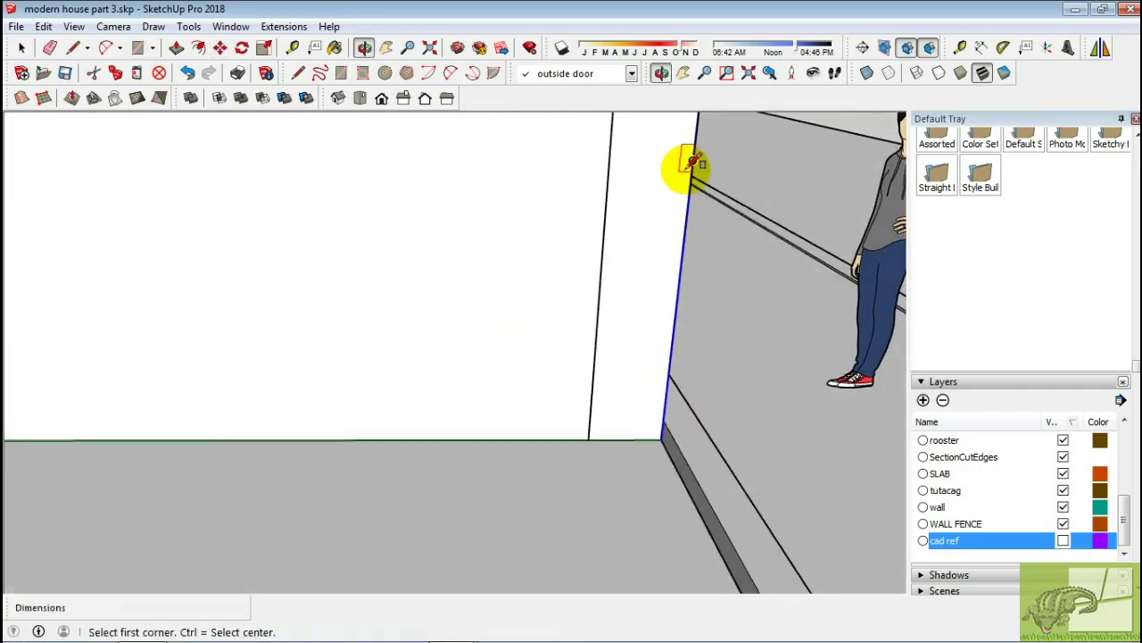
pyautogui.press('p')
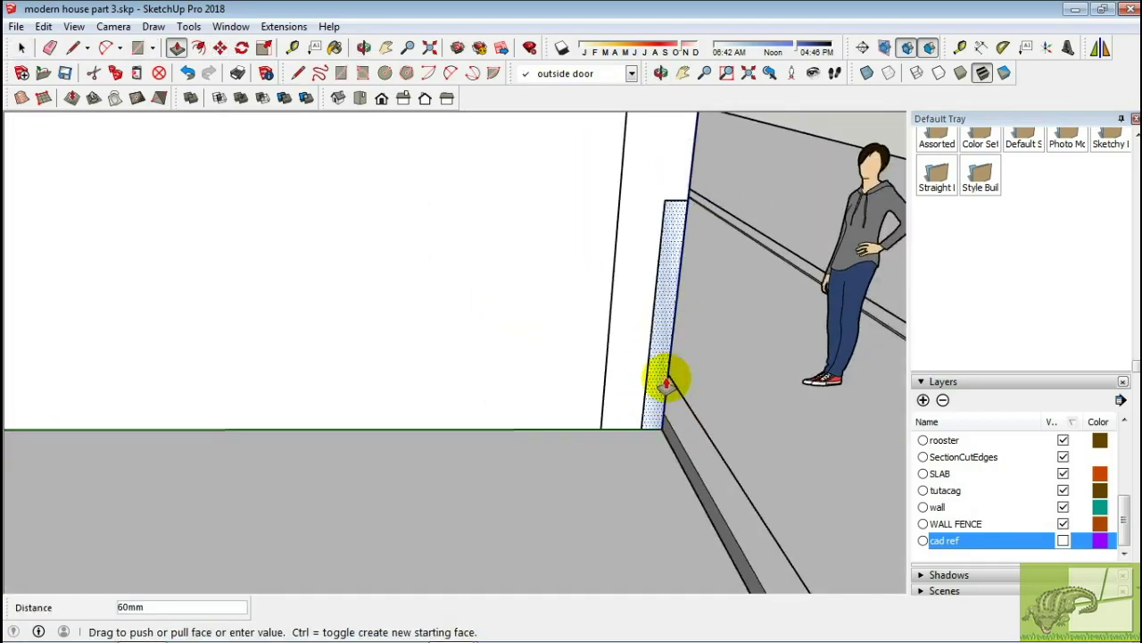
pyautogui.click(668, 383)
pyautogui.scroll(-3, 709, 472)
pyautogui.moveTo(709, 472)
pyautogui.mouseDown(button='middle')
pyautogui.moveTo(777, 375)
pyautogui.moveTo(128, 450)
pyautogui.mouseUp(button='middle')
pyautogui.press('space')
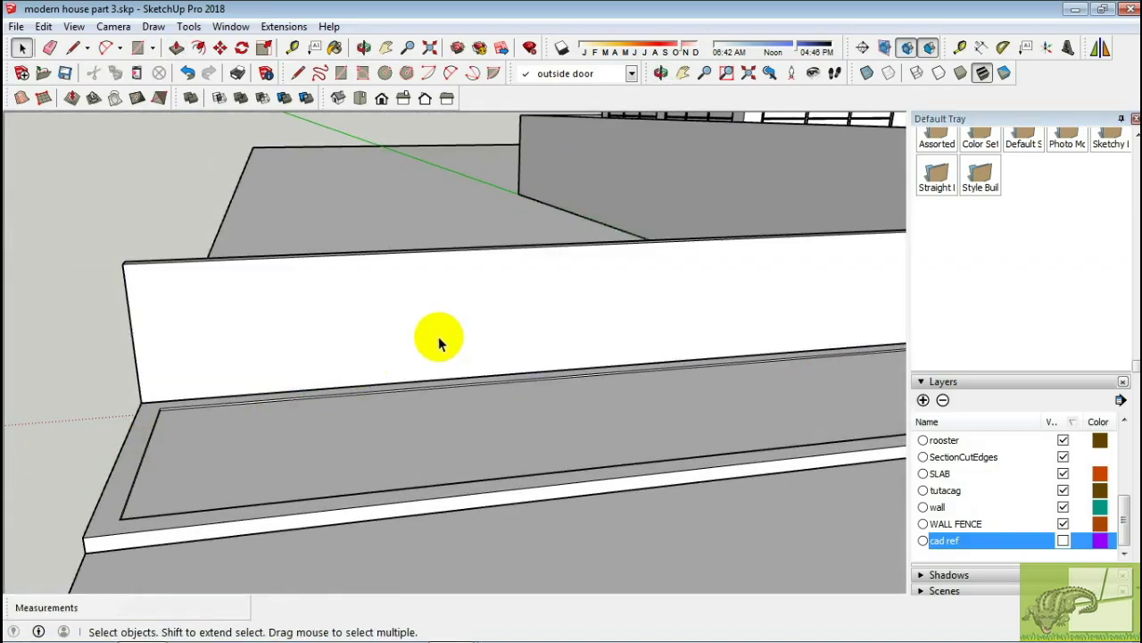
# Turn the whole boundary wall into a component
pyautogui.scroll(-3, 438, 340)
pyautogui.doubleClick(539, 295)
pyautogui.rightClick(540, 297)
pyautogui.click(607, 423)
pyautogui.click(595, 502)
pyautogui.moveTo(601, 506); pyautogui.dragTo(785, 456, button='middle')
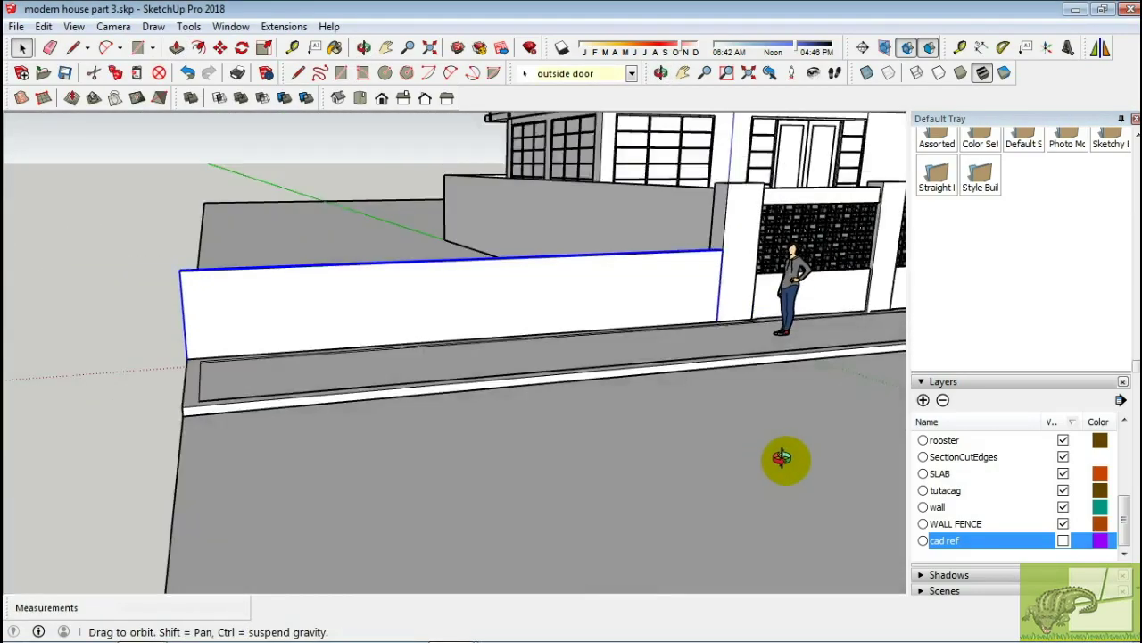
# Copy the wall component along the road to the kerb corner beside the gate
pyautogui.press('m')
pyautogui.press('ctrl')
pyautogui.click(235, 400)
pyautogui.moveTo(235, 400); pyautogui.dragTo(270, 382, button='middle')
pyautogui.scroll(3, 270, 382)
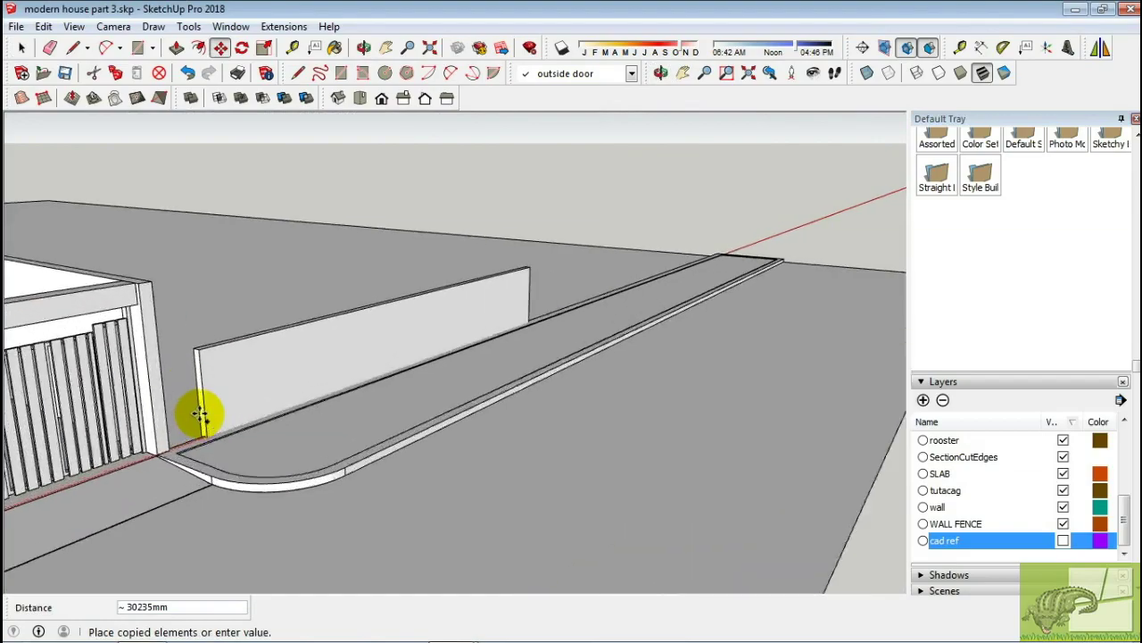
pyautogui.scroll(3, 205, 408)
pyautogui.scroll(2, 173, 454)
pyautogui.scroll(2, 204, 396)
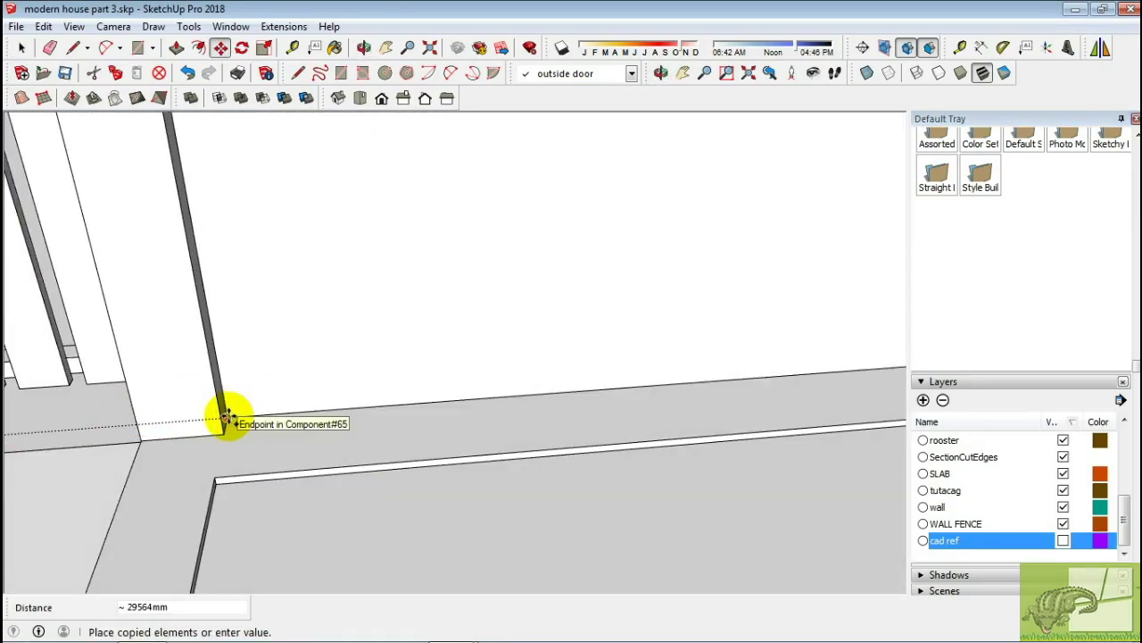
pyautogui.click(227, 418)
# Select the copied wall and grab its red end grip with Scale to shorten it
pyautogui.scroll(-3, 224, 408)
pyautogui.scroll(-2, 365, 416)
pyautogui.scroll(-1, 383, 428)
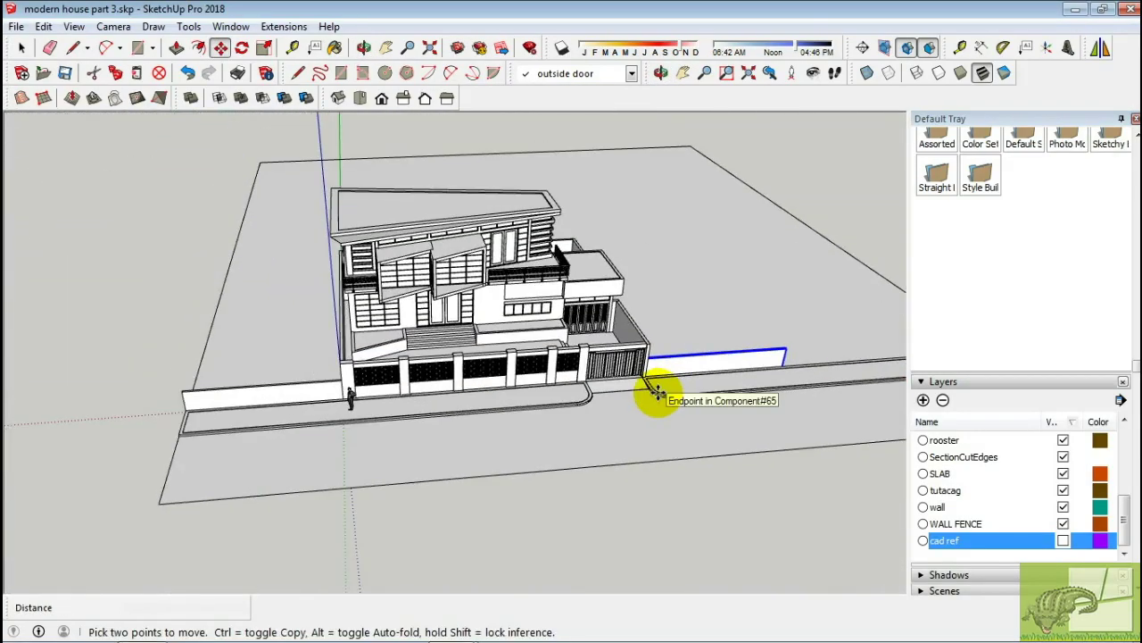
pyautogui.moveTo(658, 395); pyautogui.dragTo(714, 387, button='middle')
pyautogui.scroll(3, 714, 388)
pyautogui.click(701, 388)
pyautogui.scroll(3, 694, 459)
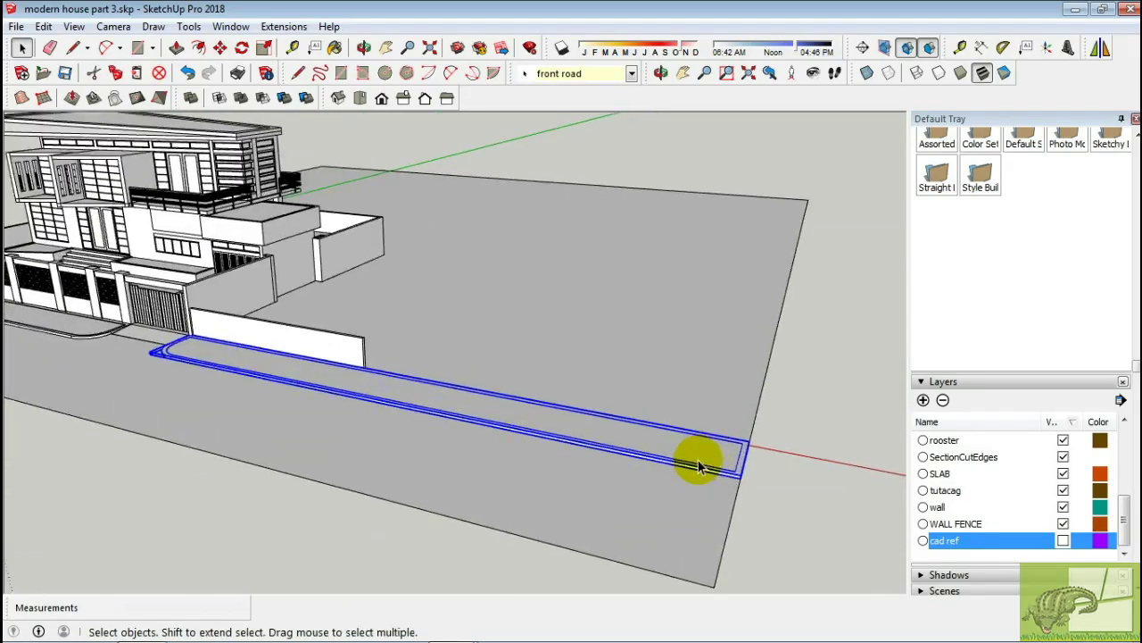
pyautogui.press('s')
pyautogui.scroll(3, 780, 467)
pyautogui.scroll(-3, 779, 467)
pyautogui.click(723, 437)
# Orbit around the whole lot and select the grey land slab
pyautogui.scroll(3, 128, 318)
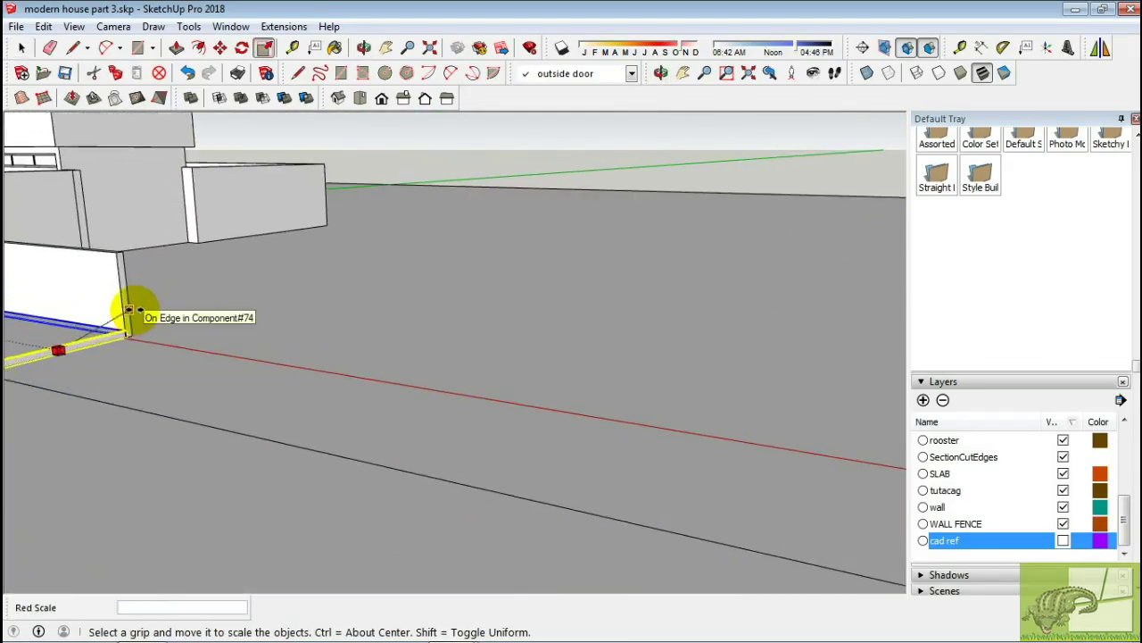
pyautogui.scroll(-3, 134, 317)
pyautogui.scroll(-3, 179, 353)
pyautogui.moveTo(199, 370)
pyautogui.mouseDown(button='middle')
pyautogui.moveTo(462, 449)
pyautogui.moveTo(509, 368)
pyautogui.moveTo(534, 414)
pyautogui.mouseUp(button='middle')
pyautogui.scroll(3, 717, 456)
pyautogui.click(717, 456)
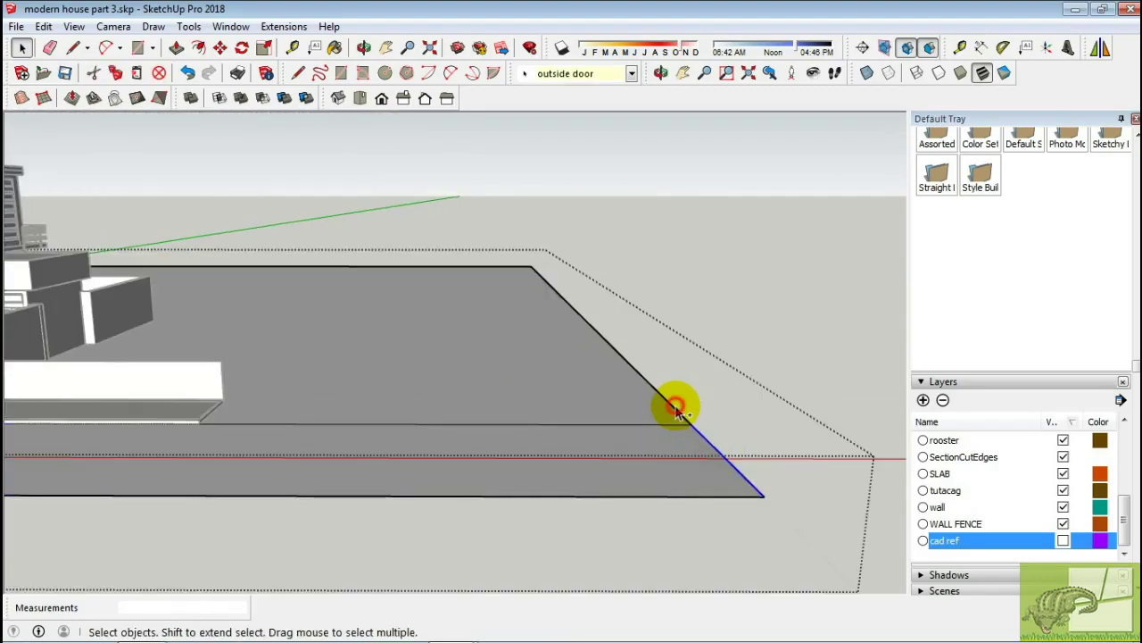
pyautogui.scroll(-3, 187, 416)
pyautogui.scroll(-3, 187, 416)
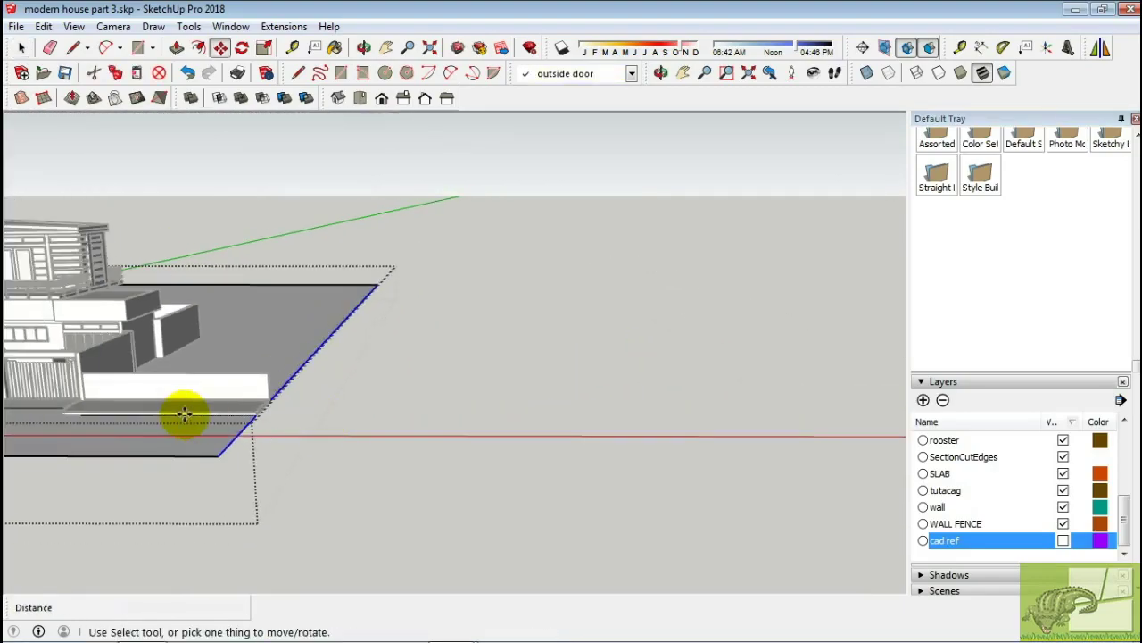
pyautogui.moveTo(187, 416)
pyautogui.mouseDown(button='middle')
pyautogui.moveTo(539, 438)
pyautogui.moveTo(562, 472)
pyautogui.mouseUp(button='middle')
pyautogui.click(562, 471)
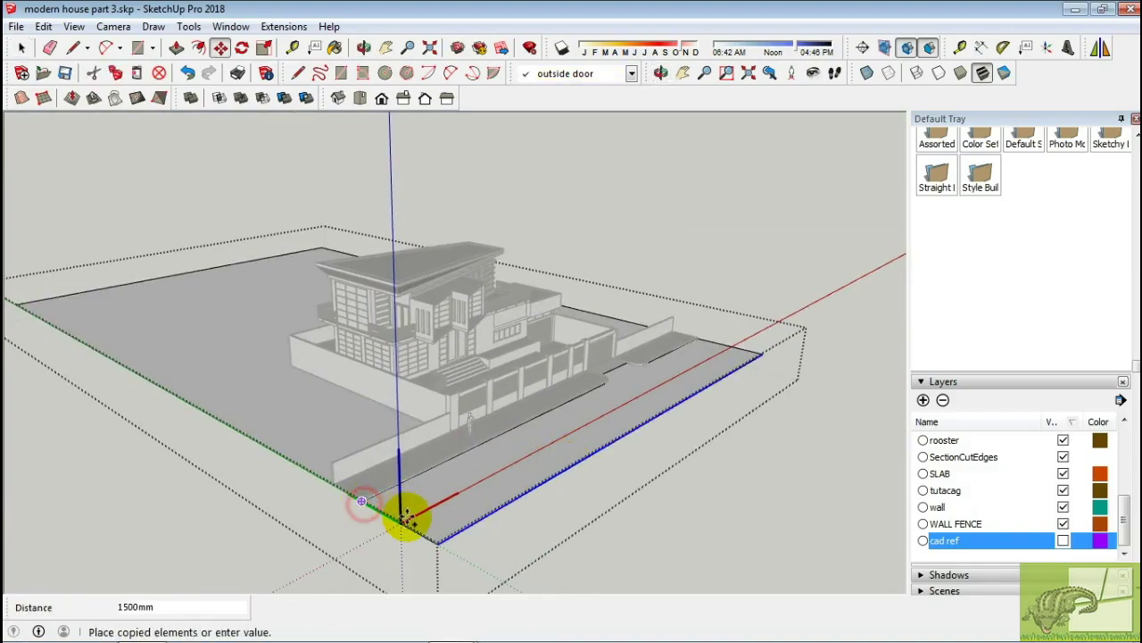
# Open the land slab group, draw a dividing line across it and erase the left portion
pyautogui.press('l')
pyautogui.scroll(-1, 446, 535)
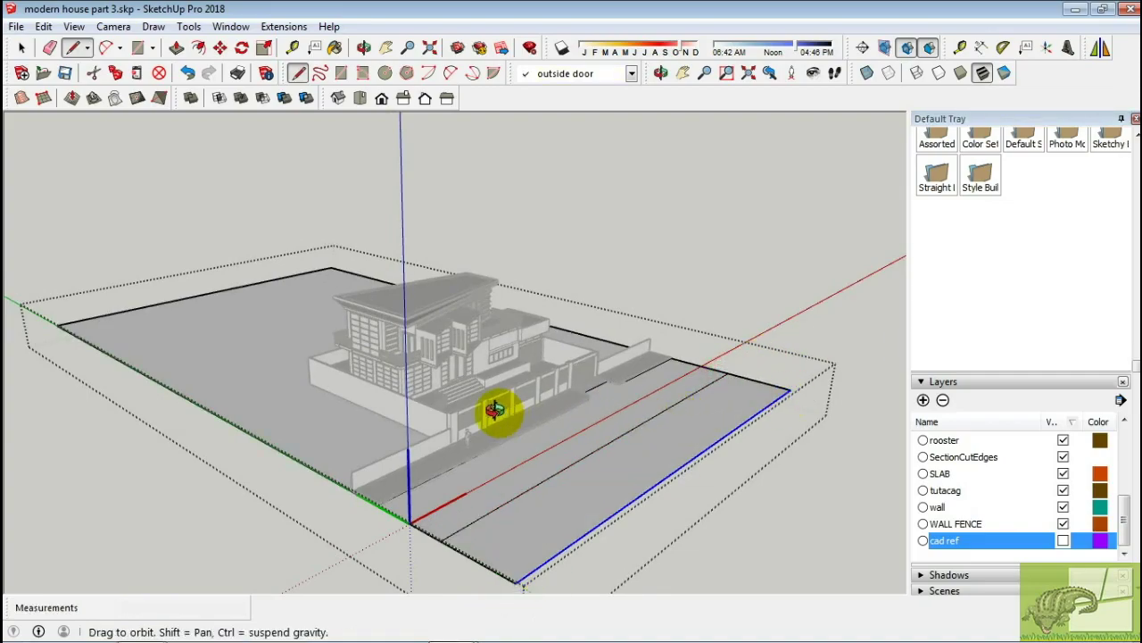
pyautogui.press('space')
pyautogui.moveTo(496, 409)
pyautogui.mouseDown(button='middle')
pyautogui.moveTo(122, 375)
pyautogui.moveTo(238, 383)
pyautogui.mouseUp(button='middle')
pyautogui.click(199, 382)
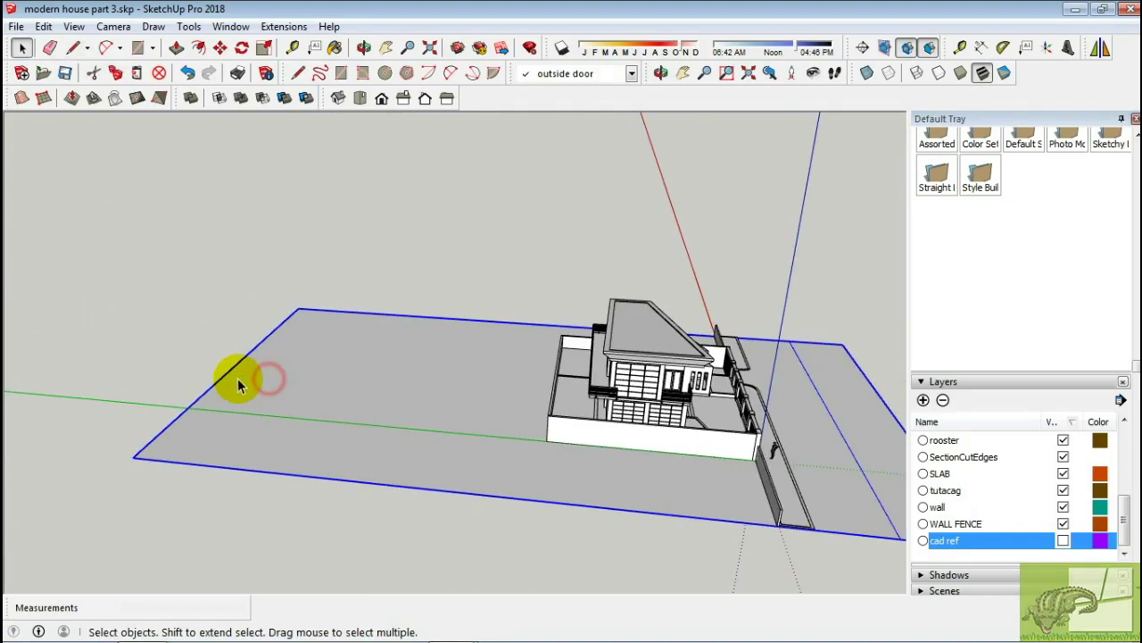
pyautogui.doubleClick(238, 383)
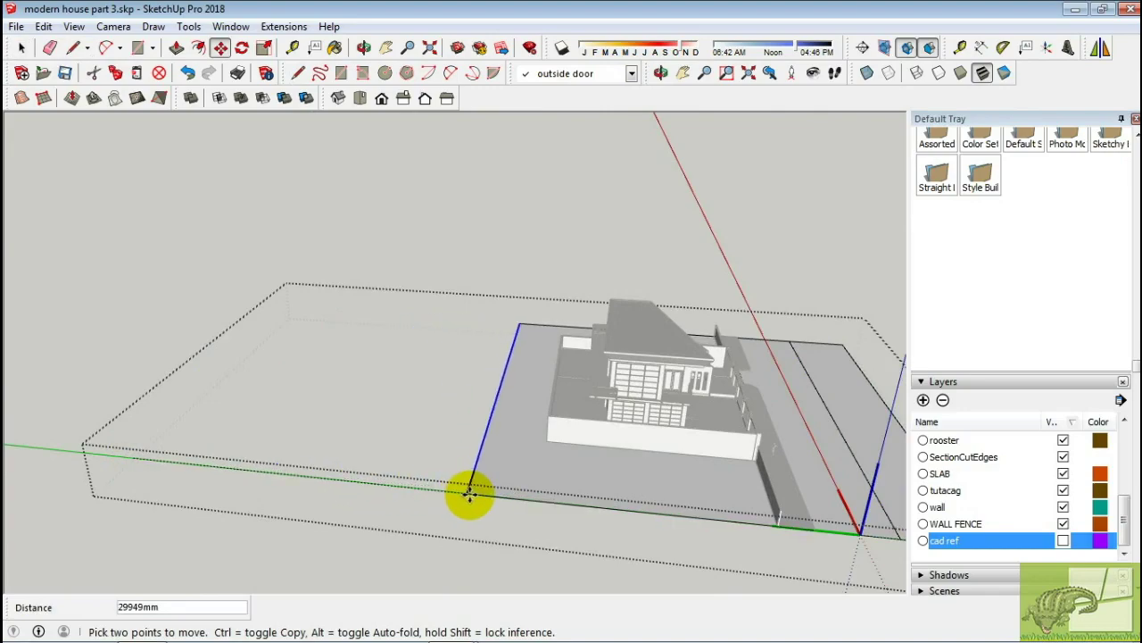
pyautogui.press('Escape')
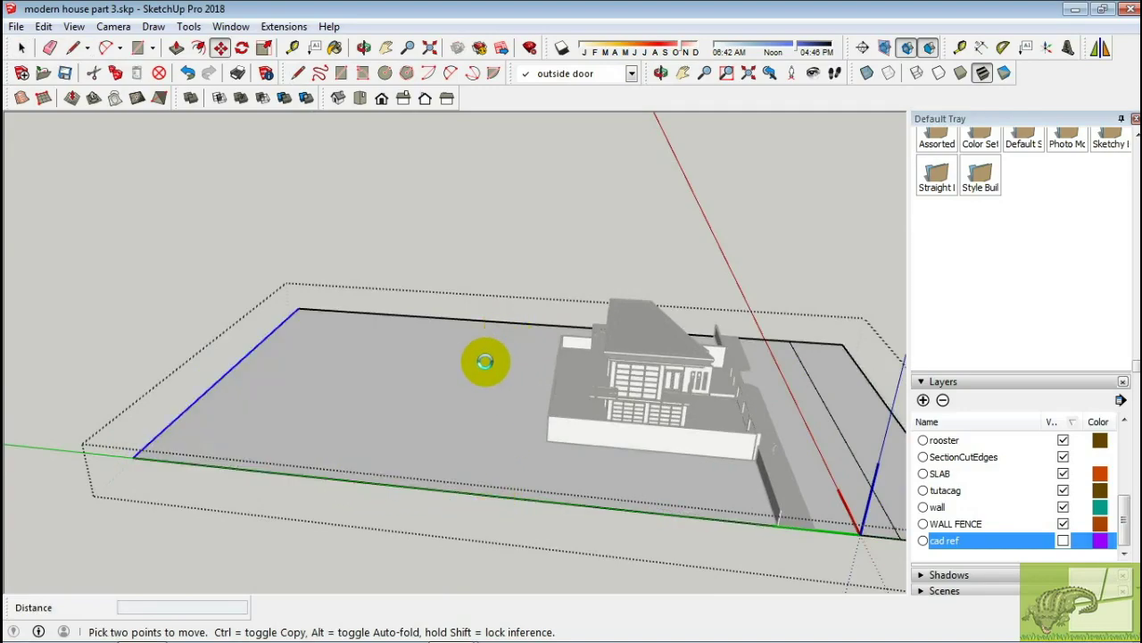
pyautogui.press('l')
pyautogui.moveTo(485, 360); pyautogui.dragTo(518, 320, button='middle')
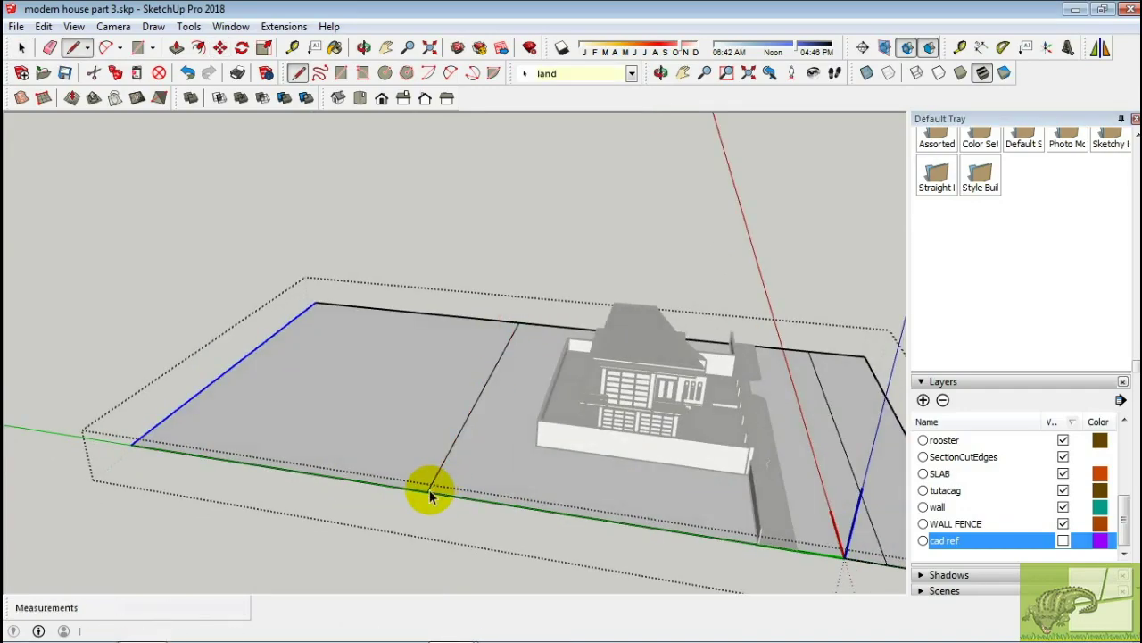
pyautogui.moveTo(323, 332); pyautogui.dragTo(267, 329)
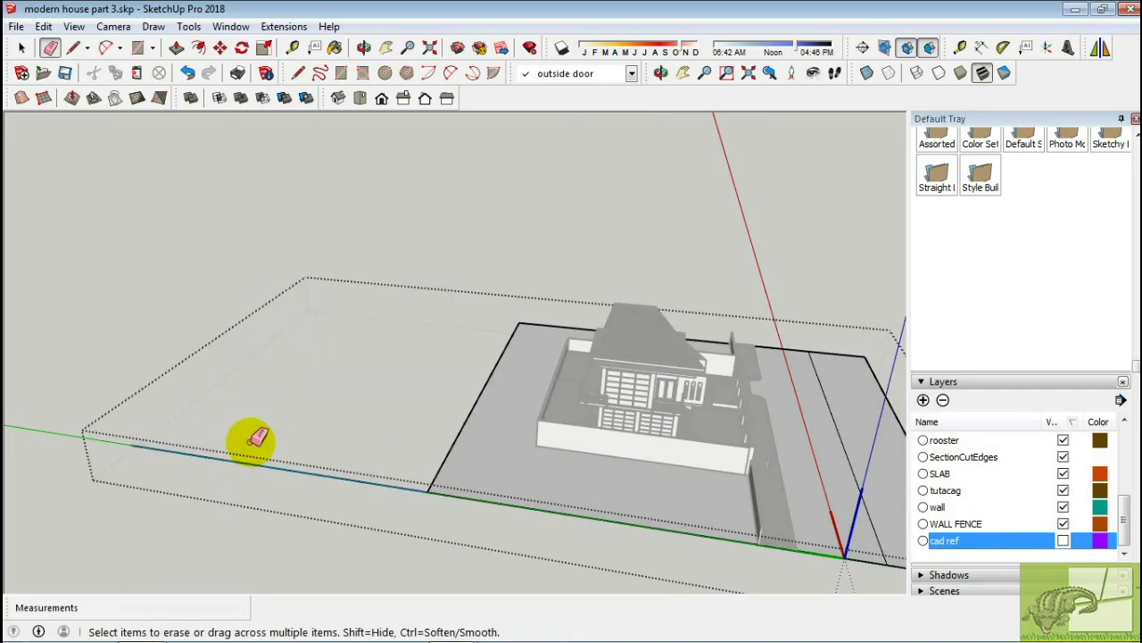
pyautogui.moveTo(257, 438)
pyautogui.mouseDown(button='middle')
pyautogui.moveTo(505, 420)
pyautogui.moveTo(646, 346)
pyautogui.mouseUp(button='middle')
pyautogui.press('space')
# Orbit around the front wall and railing to inspect the shortened slab
pyautogui.scroll(-2, 520, 408)
pyautogui.scroll(5, 527, 406)
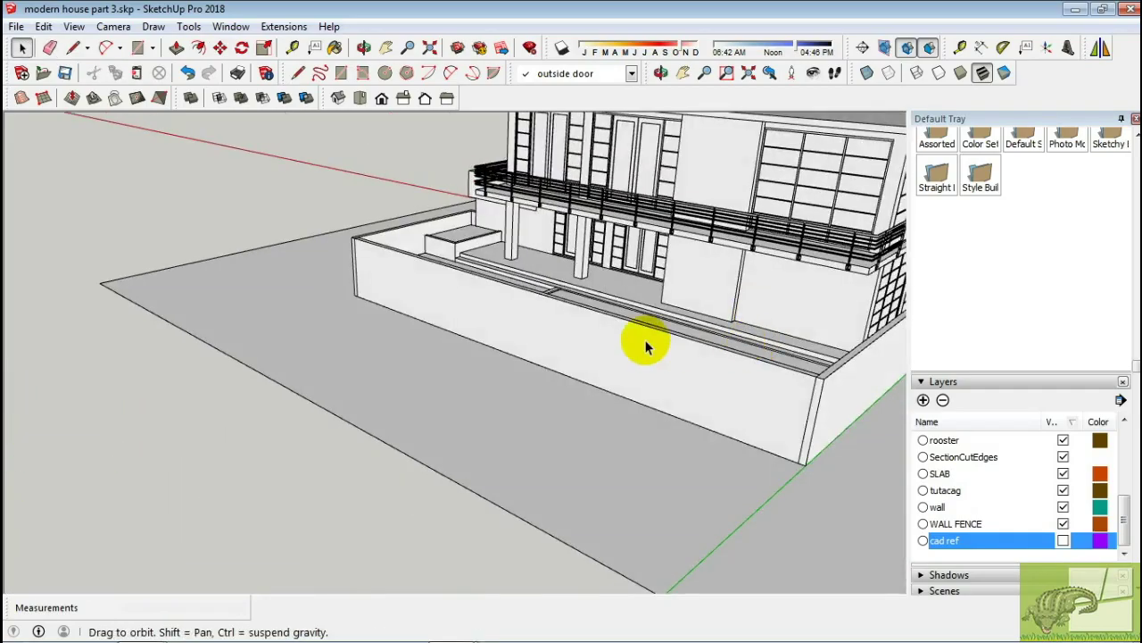
pyautogui.scroll(3, 646, 346)
pyautogui.scroll(3, 637, 416)
pyautogui.moveTo(688, 390)
pyautogui.mouseDown(button='middle')
pyautogui.moveTo(757, 263)
pyautogui.moveTo(681, 302)
pyautogui.moveTo(669, 349)
pyautogui.moveTo(579, 313)
pyautogui.mouseUp(button='middle')
pyautogui.scroll(3, 439, 286)
pyautogui.moveTo(438, 286); pyautogui.dragTo(373, 362, button='middle')
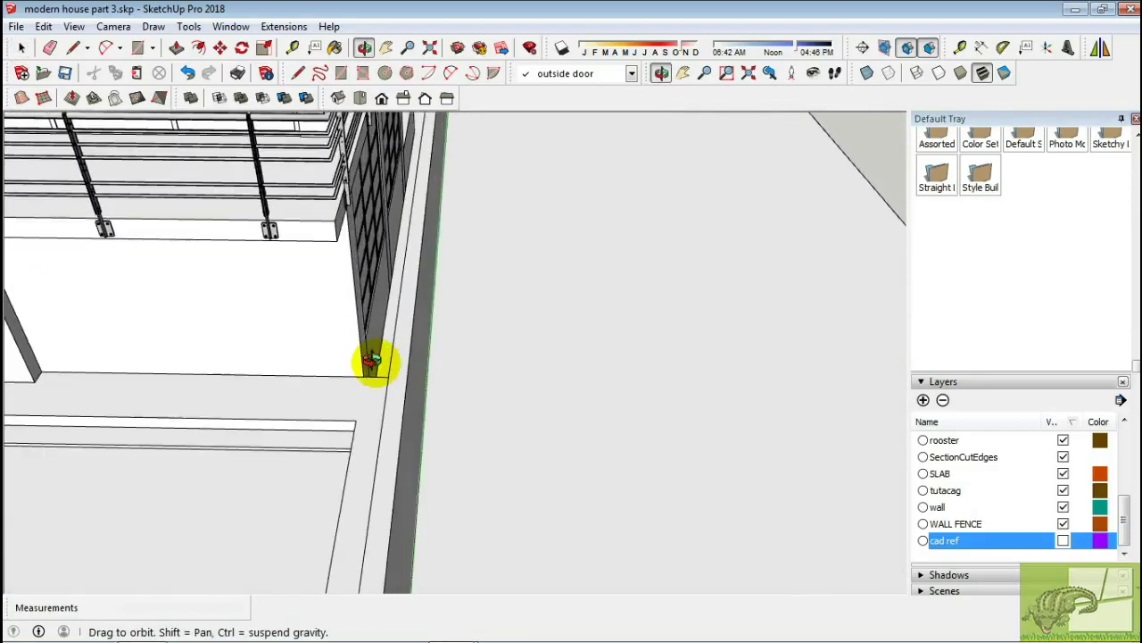
pyautogui.scroll(-3, 371, 339)
pyautogui.scroll(3, 479, 252)
pyautogui.scroll(2, 485, 247)
pyautogui.scroll(2, 324, 198)
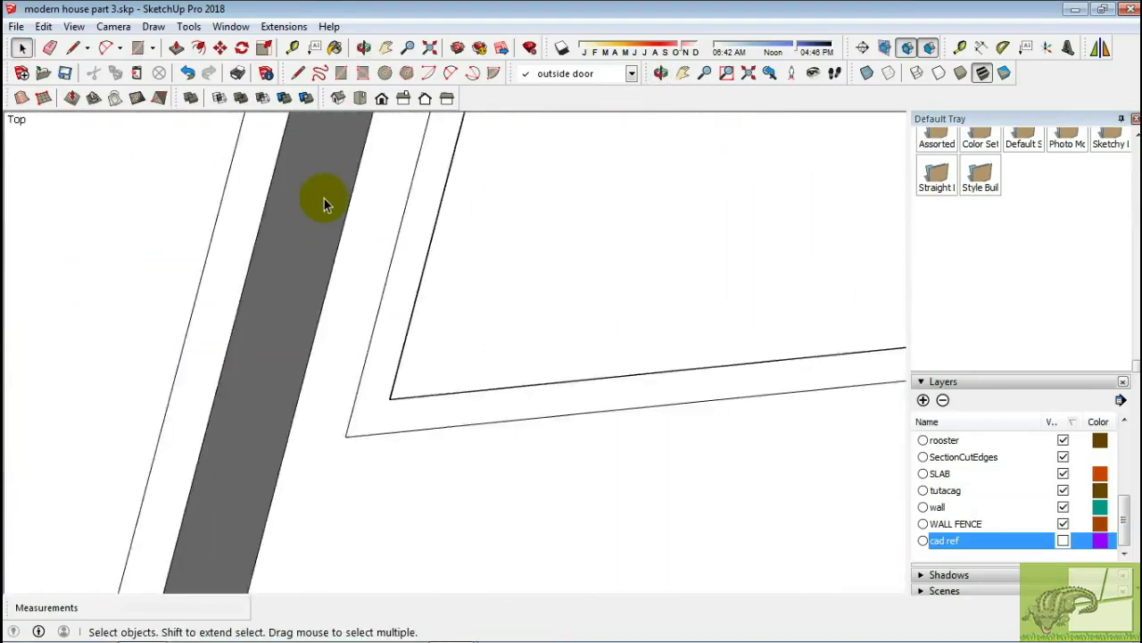
pyautogui.moveTo(324, 198)
pyautogui.mouseDown(button='middle')
pyautogui.moveTo(553, 365)
pyautogui.moveTo(581, 117)
pyautogui.moveTo(601, 134)
pyautogui.mouseUp(button='middle')
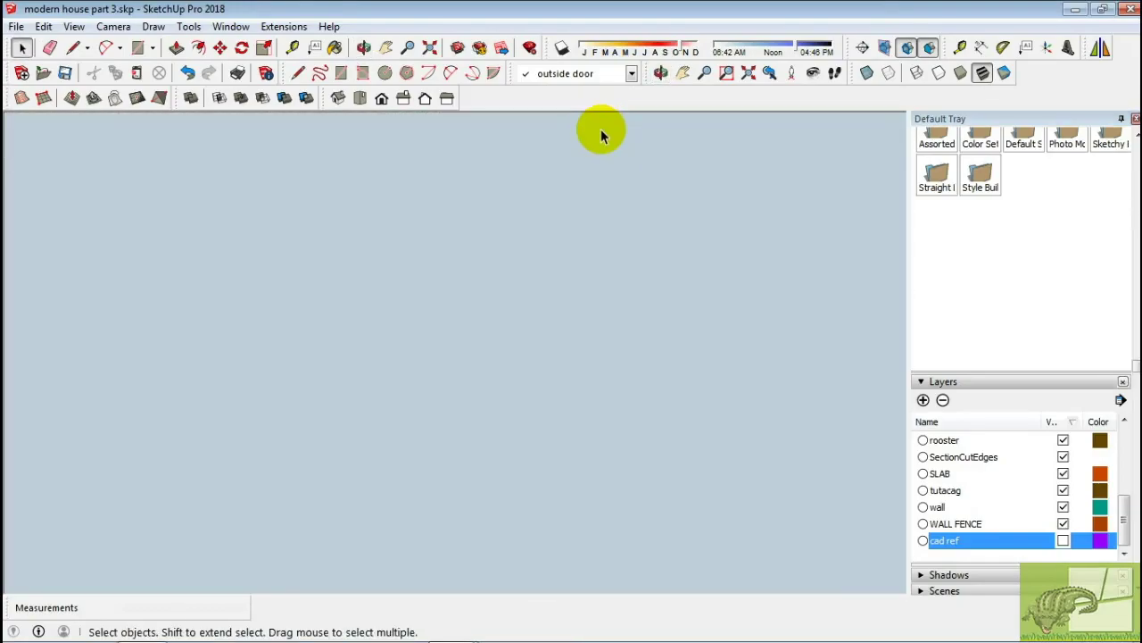
# Copy a breeze-block fence panel onto the ledge beside the side wall near the steps
pyautogui.click(382, 98)
pyautogui.click(430, 61)
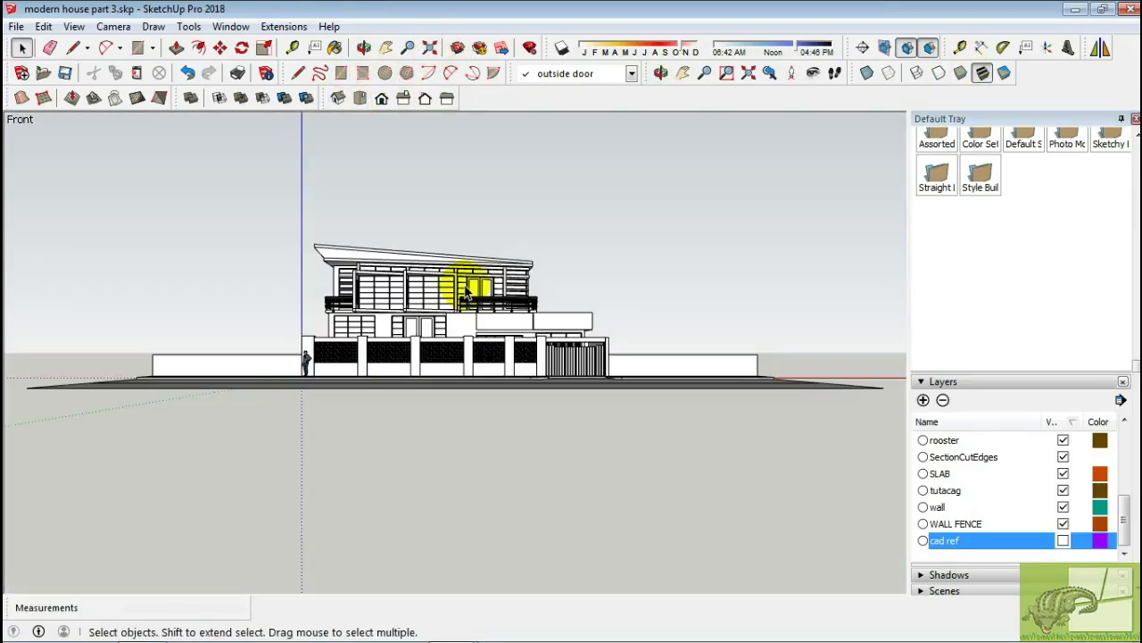
pyautogui.moveTo(331, 364); pyautogui.dragTo(378, 387, button='middle')
pyautogui.scroll(5, 377, 393)
pyautogui.scroll(3, 574, 396)
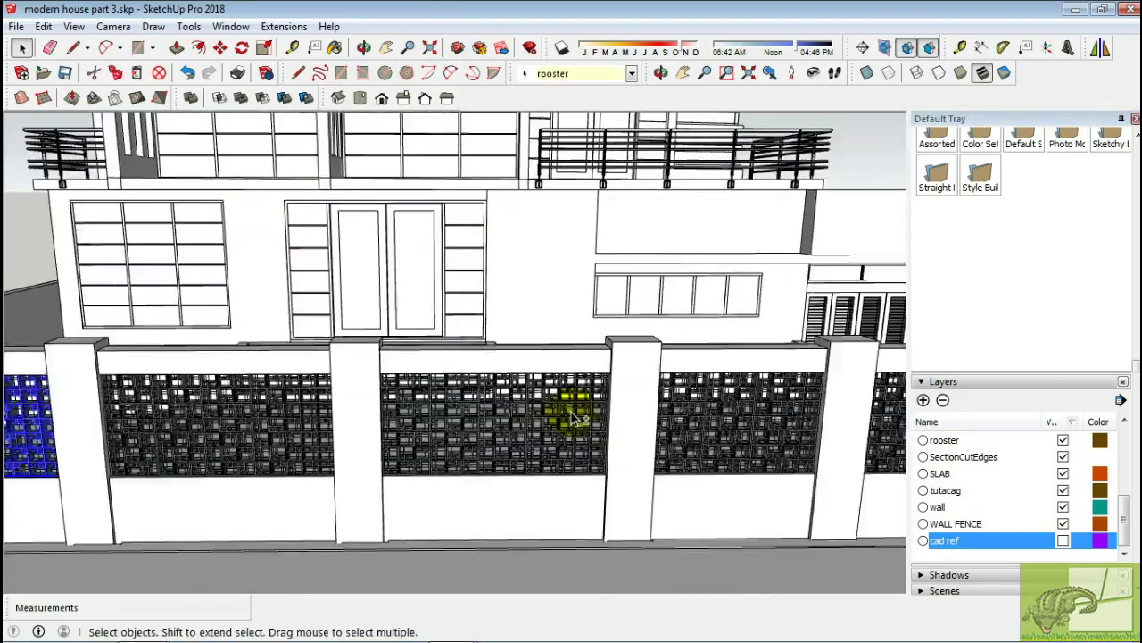
pyautogui.scroll(3, 587, 428)
pyautogui.click(586, 428)
pyautogui.scroll(3, 587, 428)
pyautogui.press('m')
pyautogui.scroll(3, 617, 466)
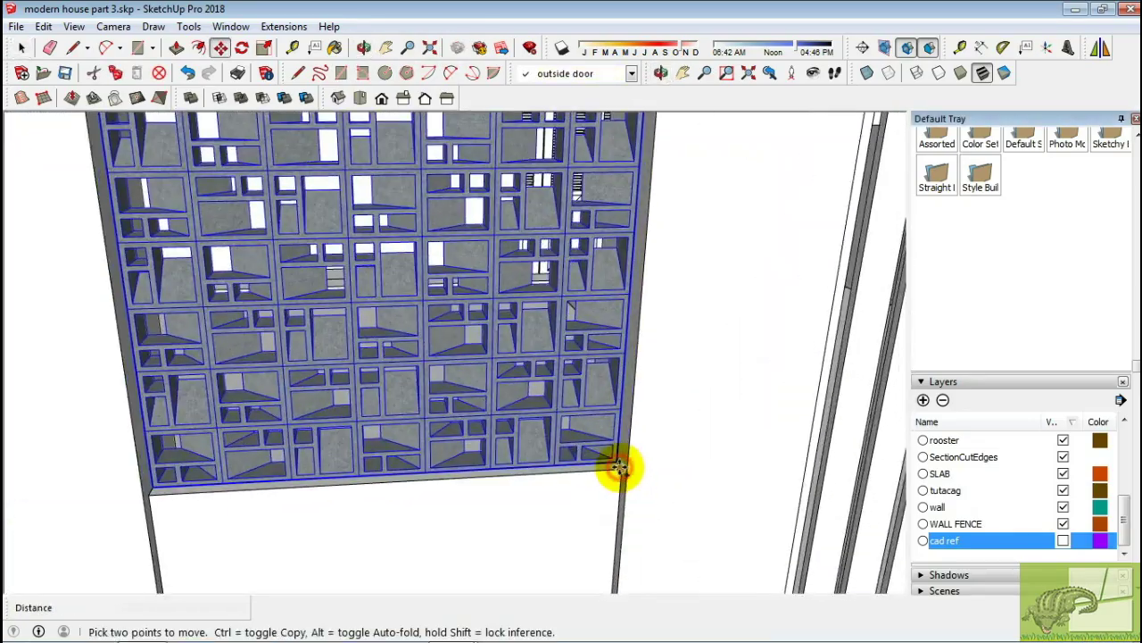
pyautogui.keyDown('ctrl'); pyautogui.click(616, 466); pyautogui.keyUp('ctrl')
pyautogui.scroll(-5, 616, 467)
pyautogui.moveTo(433, 352); pyautogui.dragTo(543, 416, button='middle')
pyautogui.scroll(3, 416, 428)
pyautogui.click(416, 428)
pyautogui.press('space')
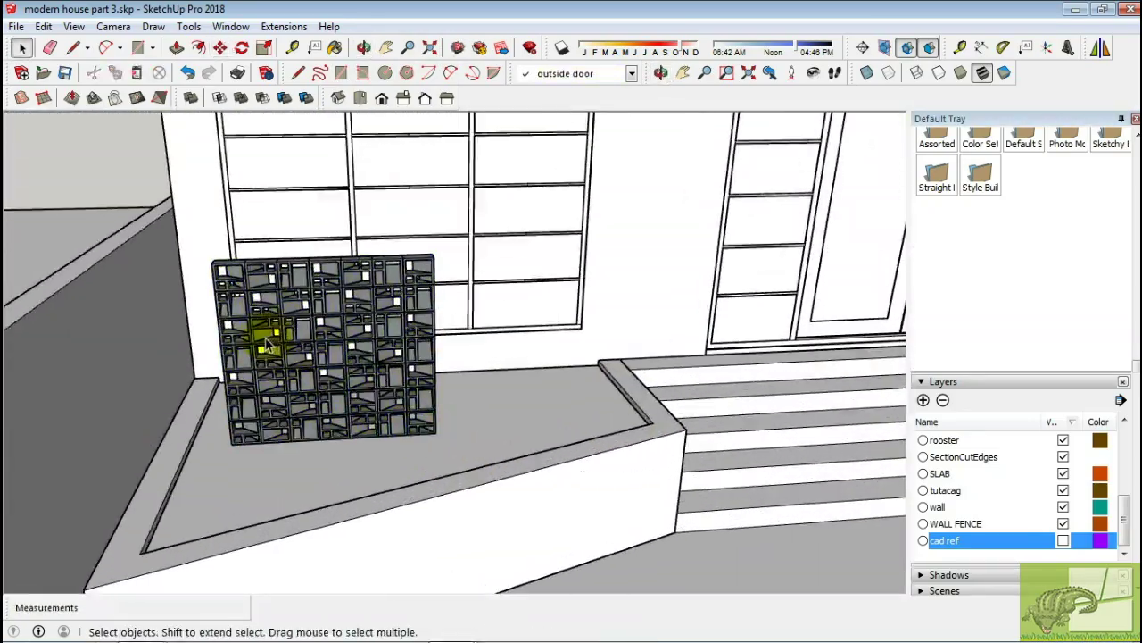
pyautogui.moveTo(268, 326)
pyautogui.mouseDown(button='middle')
pyautogui.moveTo(348, 381)
pyautogui.moveTo(309, 483)
pyautogui.mouseUp(button='middle')
# Measure one breeze block with Tape Measure as 420mm, then select the panel
pyautogui.press('t')
pyautogui.click(344, 499)
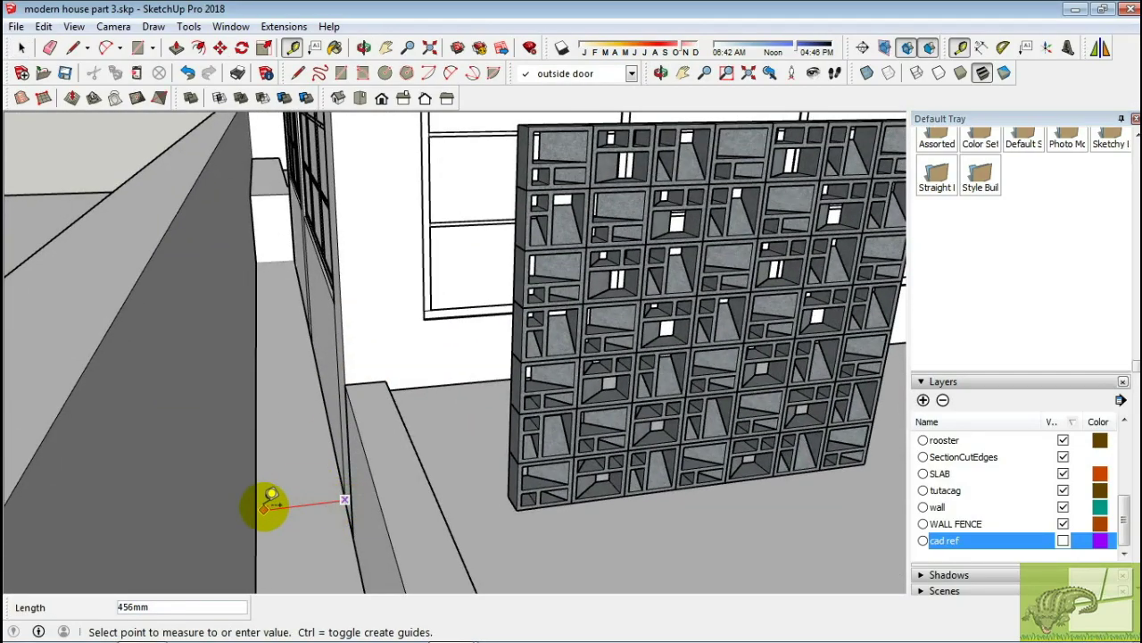
pyautogui.moveTo(533, 496); pyautogui.dragTo(398, 498, button='middle')
pyautogui.press('t')
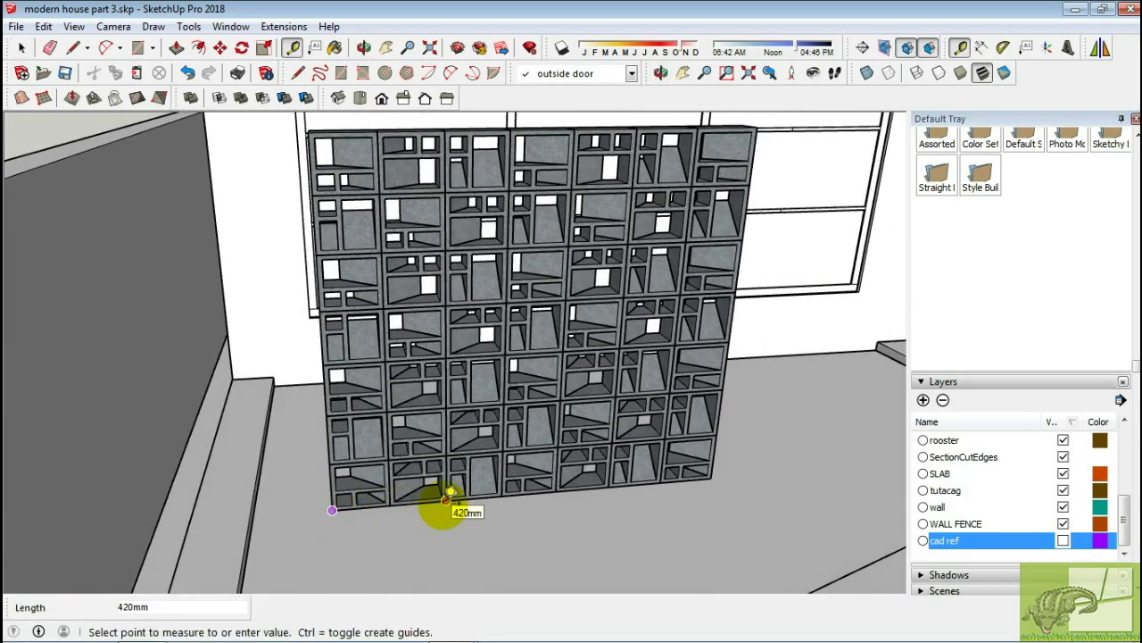
pyautogui.press('space')
pyautogui.moveTo(505, 487); pyautogui.dragTo(508, 426, button='middle')
pyautogui.click(490, 477)
# Open the fence panel group and move a block column against the side wall
pyautogui.rightClick(490, 482)
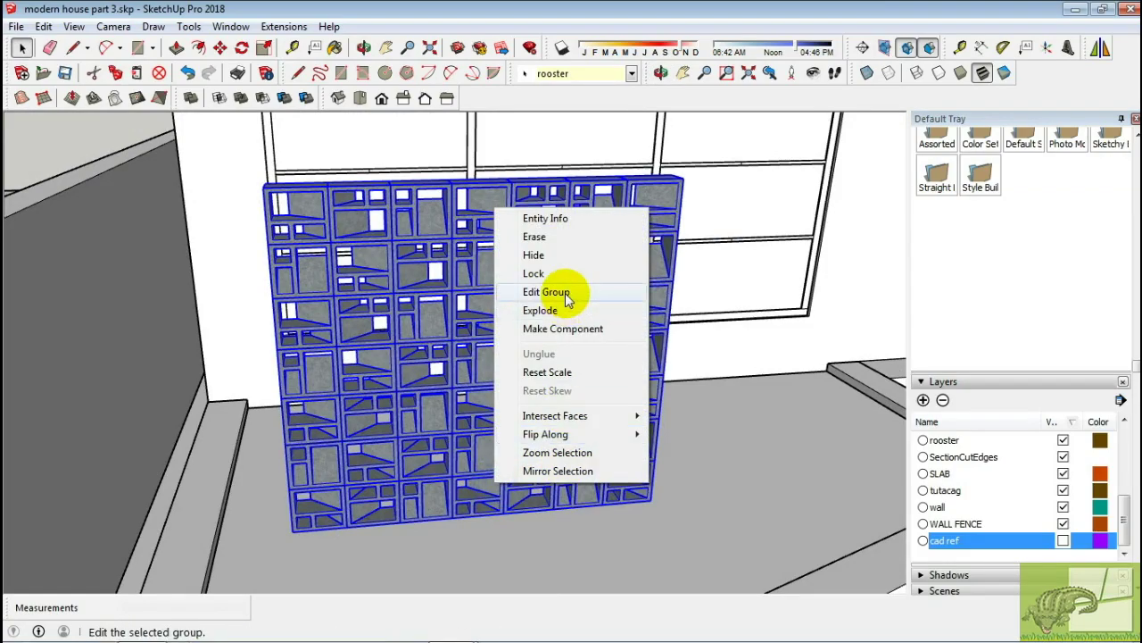
pyautogui.click(510, 298)
pyautogui.click(492, 493)
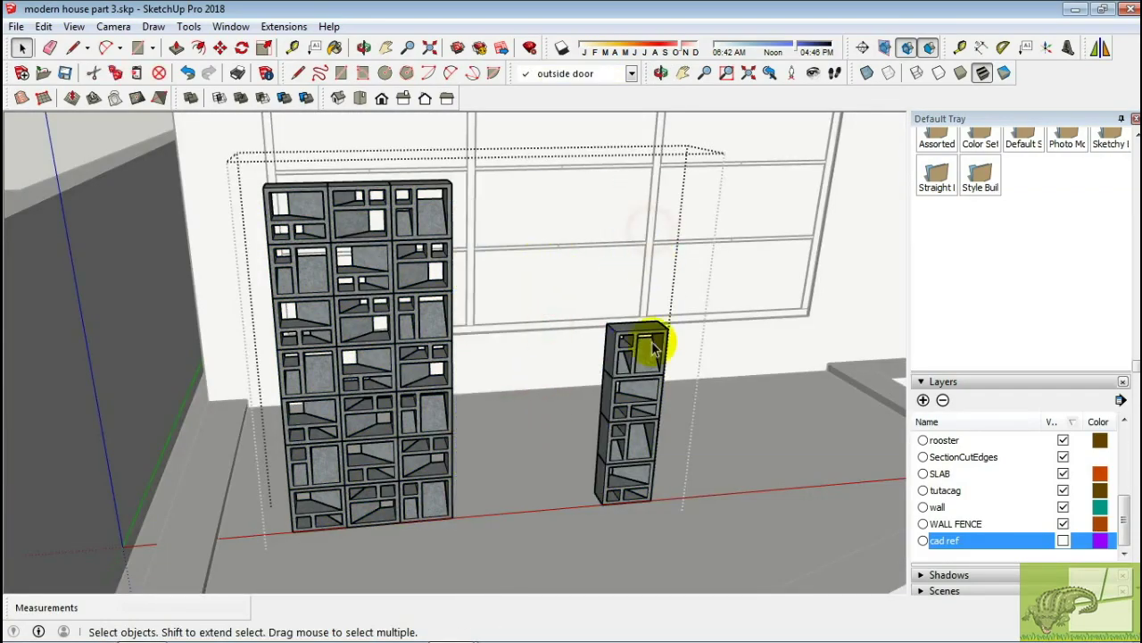
pyautogui.moveTo(643, 447)
pyautogui.mouseDown(button='middle')
pyautogui.moveTo(472, 407)
pyautogui.moveTo(632, 383)
pyautogui.mouseUp(button='middle')
pyautogui.click(599, 377)
pyautogui.press('m')
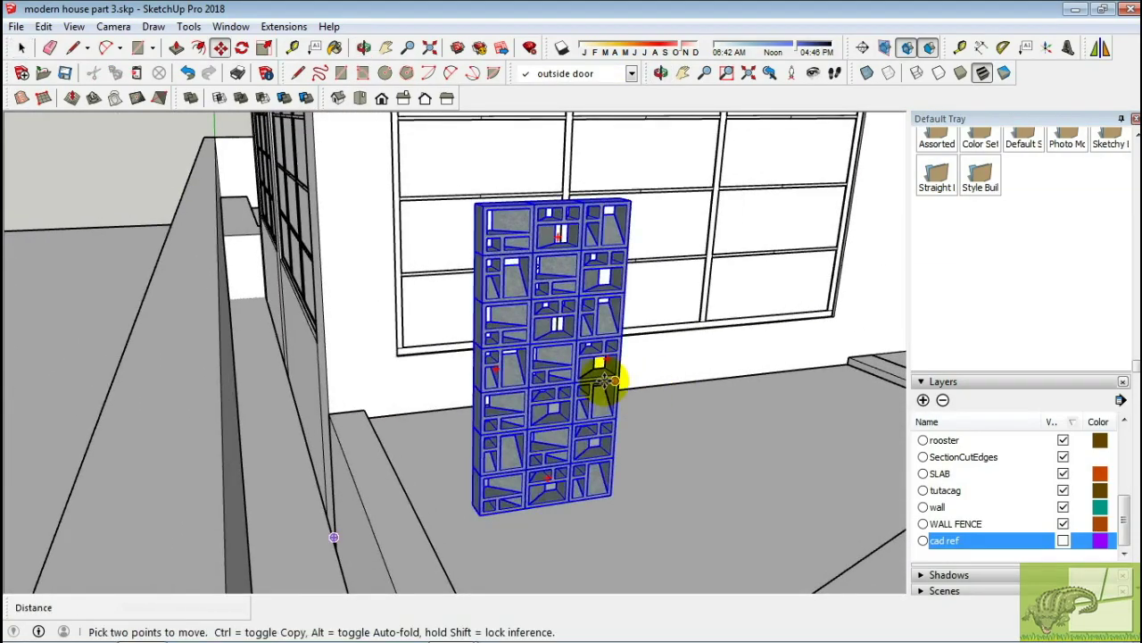
pyautogui.press('space')
pyautogui.press('m')
pyautogui.click(606, 492)
pyautogui.scroll(3, 352, 255)
pyautogui.scroll(2, 359, 250)
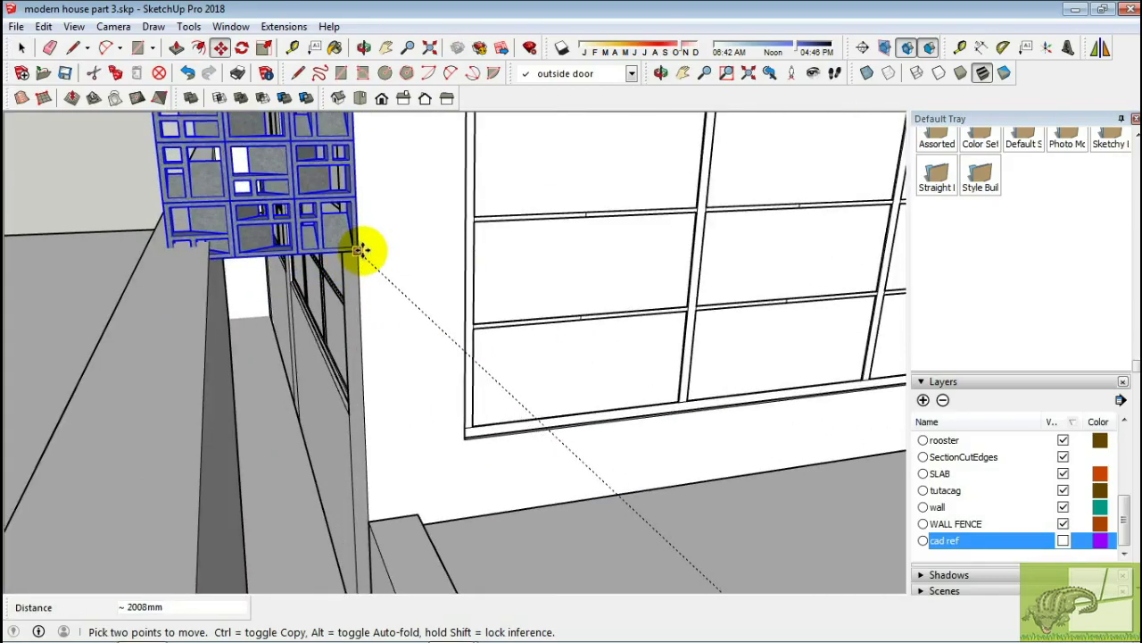
pyautogui.click(361, 237)
pyautogui.moveTo(361, 237)
pyautogui.mouseDown(button='middle')
pyautogui.moveTo(471, 309)
pyautogui.moveTo(379, 295)
pyautogui.mouseUp(button='middle')
# Try scaling the column, then hide a blocking object and select the panel's upper rows
pyautogui.press('s')
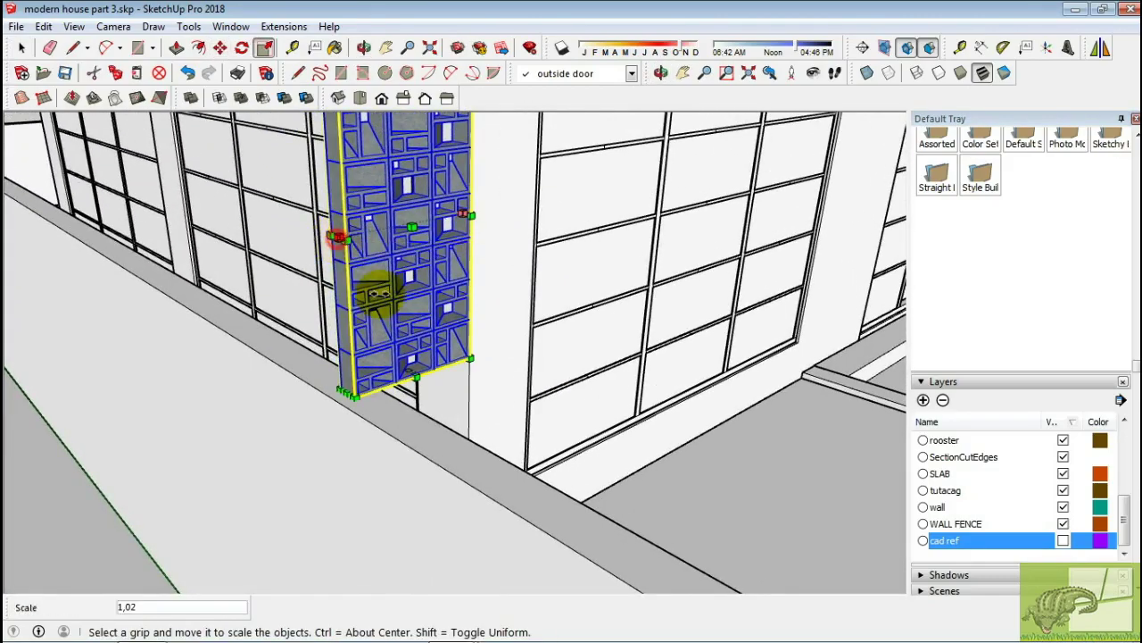
pyautogui.moveTo(423, 415)
pyautogui.mouseDown(button='middle')
pyautogui.moveTo(272, 418)
pyautogui.moveTo(523, 413)
pyautogui.moveTo(395, 382)
pyautogui.moveTo(440, 386)
pyautogui.mouseUp(button='middle')
pyautogui.press('s')
pyautogui.press('space')
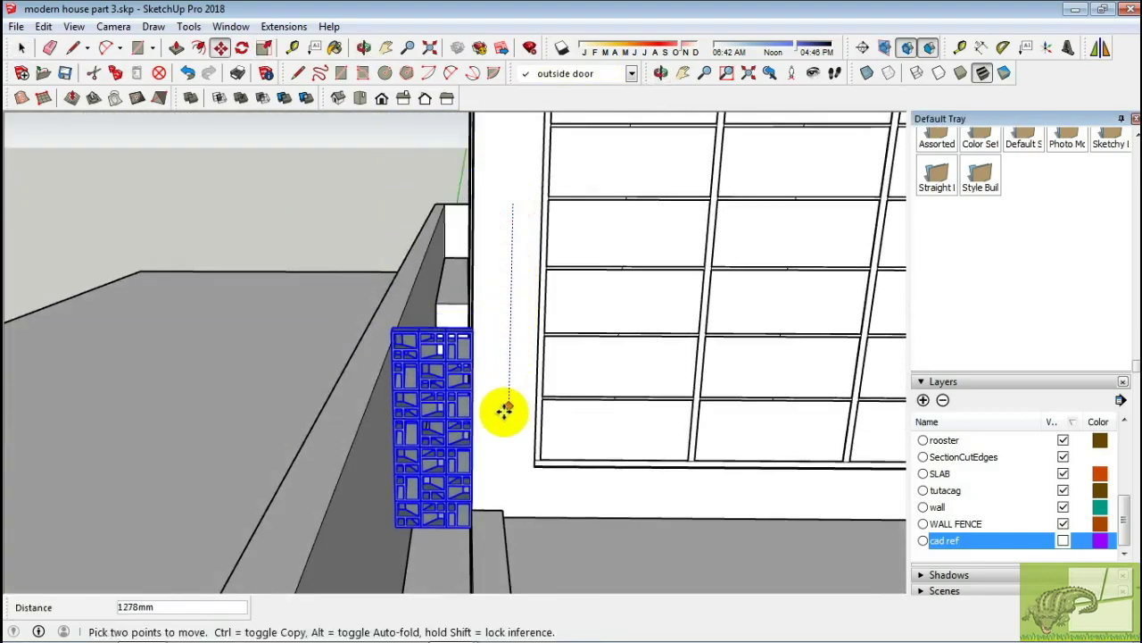
pyautogui.moveTo(514, 448)
pyautogui.mouseDown(button='middle')
pyautogui.moveTo(528, 318)
pyautogui.moveTo(434, 408)
pyautogui.moveTo(458, 454)
pyautogui.moveTo(284, 401)
pyautogui.moveTo(536, 401)
pyautogui.moveTo(408, 548)
pyautogui.moveTo(413, 479)
pyautogui.moveTo(253, 592)
pyautogui.mouseUp(button='middle')
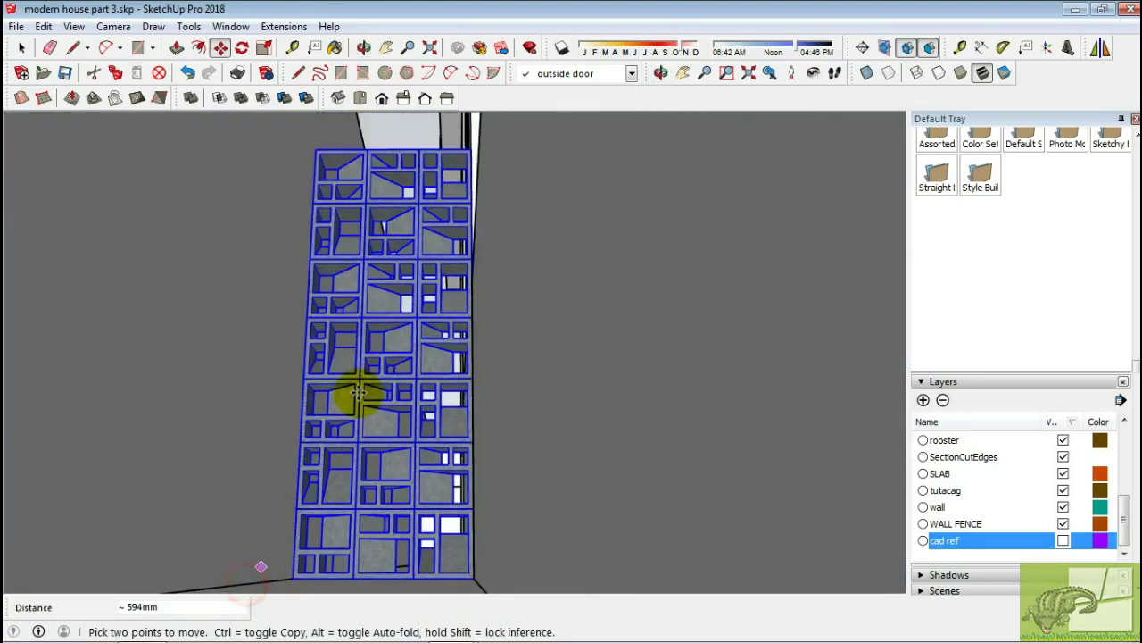
pyautogui.moveTo(358, 393)
pyautogui.mouseDown(button='middle')
pyautogui.moveTo(408, 454)
pyautogui.moveTo(426, 390)
pyautogui.moveTo(369, 408)
pyautogui.mouseUp(button='middle')
pyautogui.press('space')
pyautogui.click(415, 375)
pyautogui.click(366, 357)
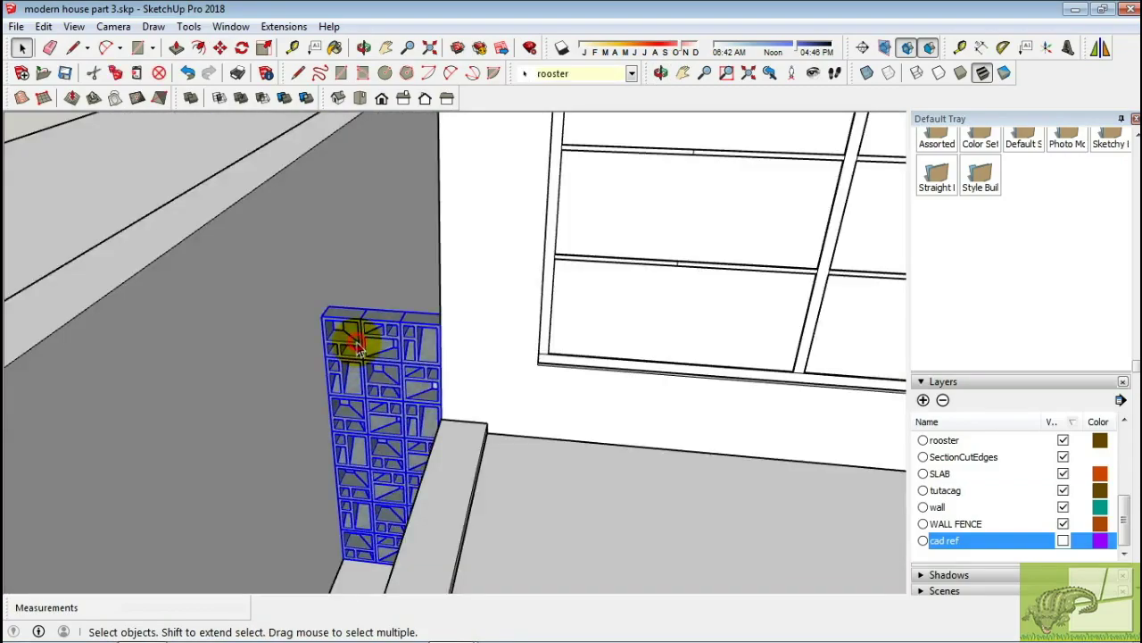
# Open the fence group and drop the top block row onto the column top
pyautogui.rightClick(355, 353)
pyautogui.click(408, 349)
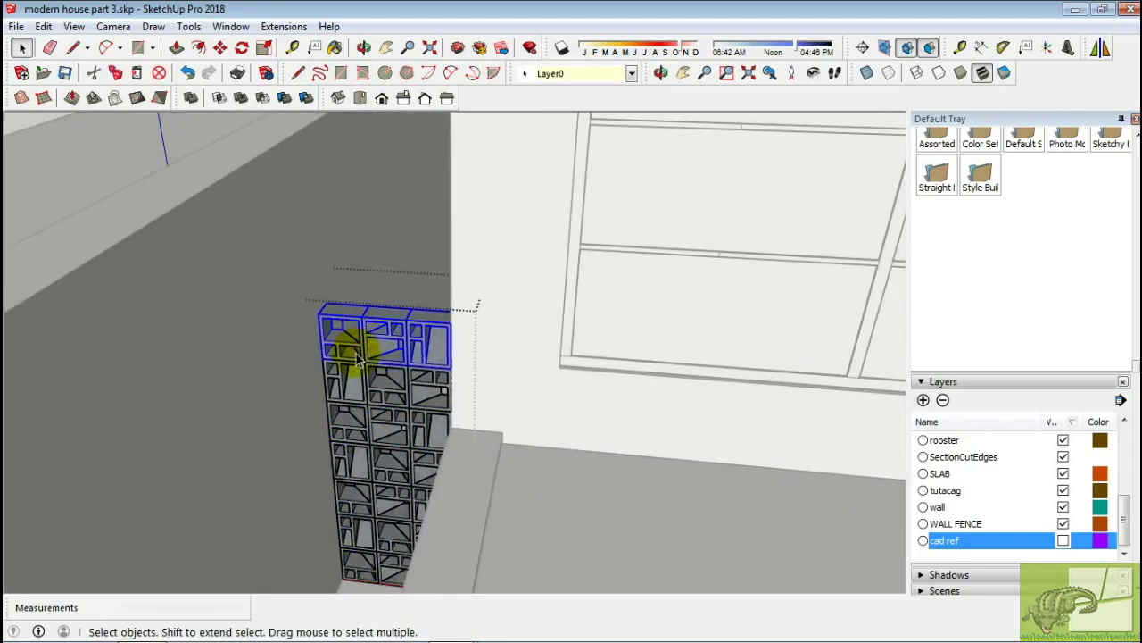
pyautogui.scroll(3, 335, 473)
pyautogui.scroll(2, 330, 477)
pyautogui.scroll(-2, 332, 477)
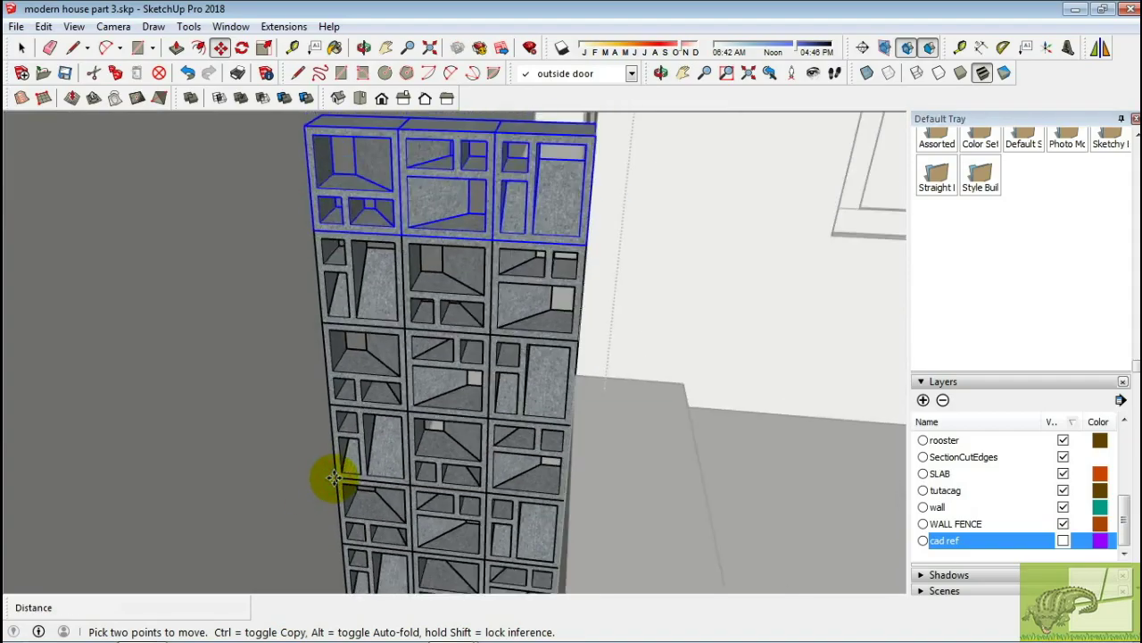
pyautogui.scroll(-3, 315, 237)
pyautogui.press('space')
pyautogui.press('m')
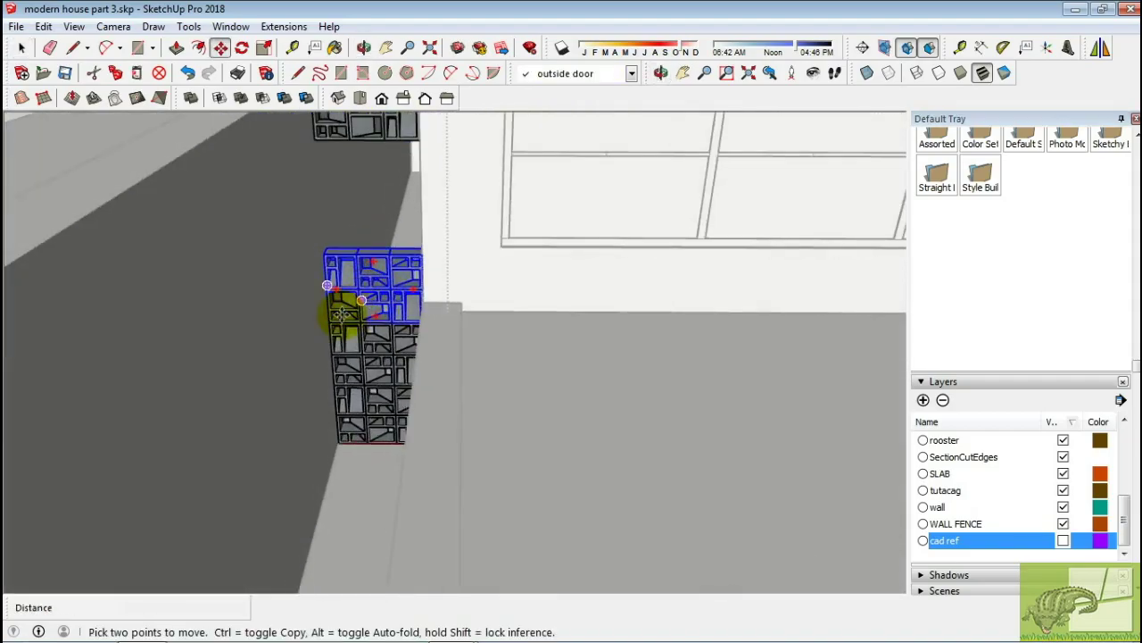
pyautogui.click(331, 307)
pyautogui.scroll(3, 317, 321)
pyautogui.scroll(-3, 317, 322)
# Reposition the top block row lower down into the column
pyautogui.moveTo(293, 224)
pyautogui.mouseDown(button='middle')
pyautogui.moveTo(344, 395)
pyautogui.moveTo(362, 322)
pyautogui.mouseUp(button='middle')
pyautogui.press('m')
pyautogui.click(362, 321)
pyautogui.scroll(2, 365, 276)
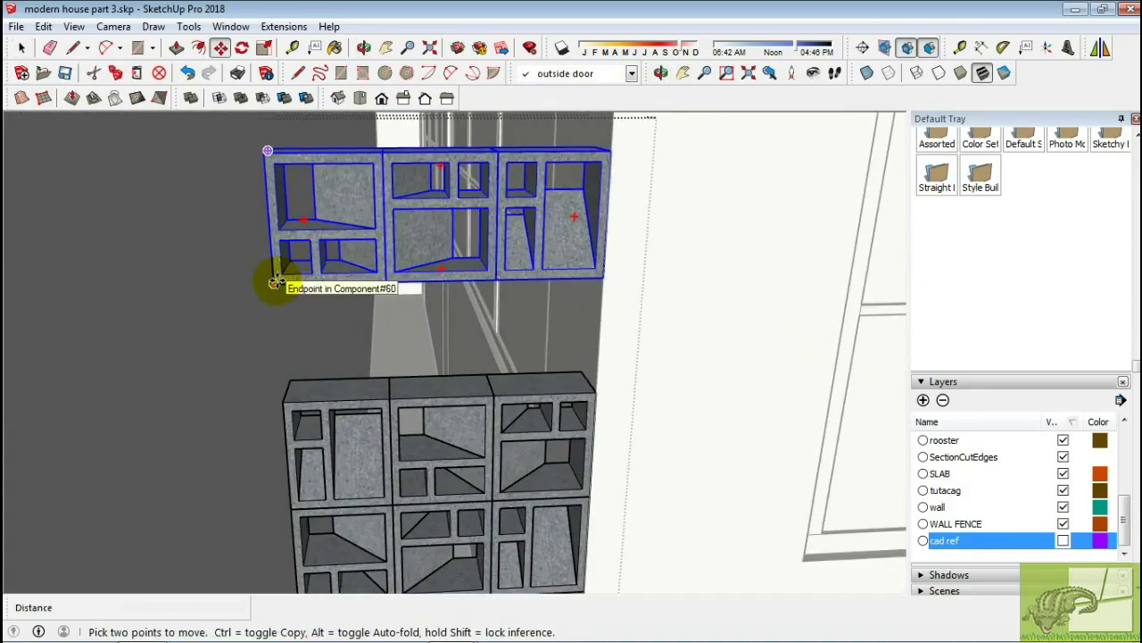
pyautogui.click(294, 378)
pyautogui.press('space')
pyautogui.scroll(-1, 342, 331)
pyautogui.scroll(2, 342, 330)
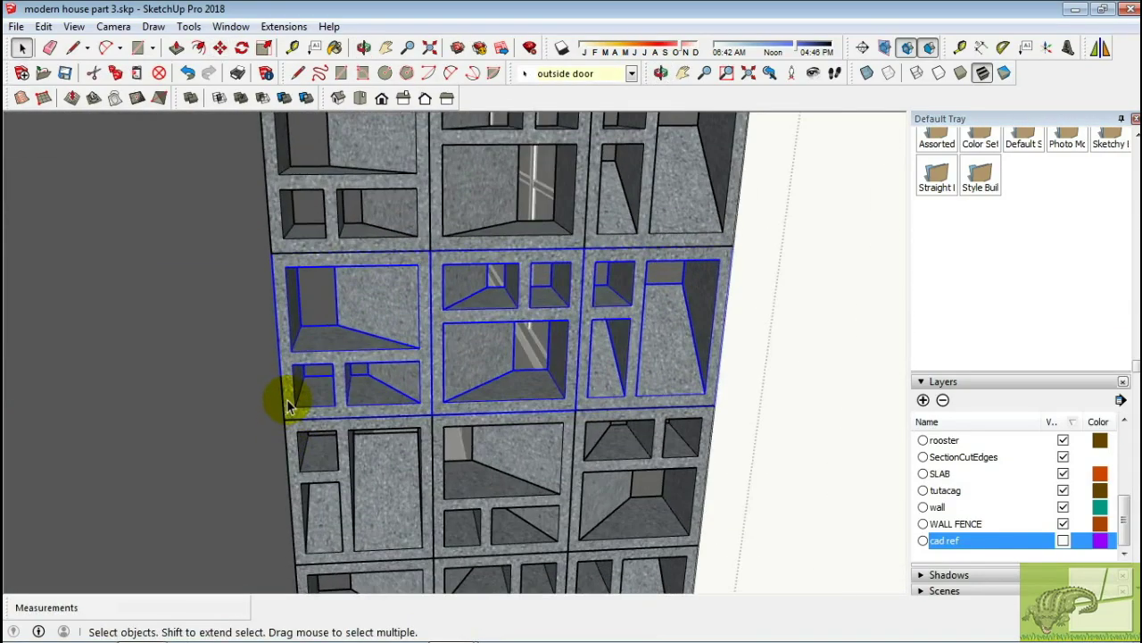
# Copy a block row to extend the column, then scale the column to its new height
pyautogui.press('m')
pyautogui.press('ctrl')
pyautogui.click(286, 408)
pyautogui.scroll(-2, 273, 199)
pyautogui.click(332, 277)
pyautogui.scroll(-2, 332, 276)
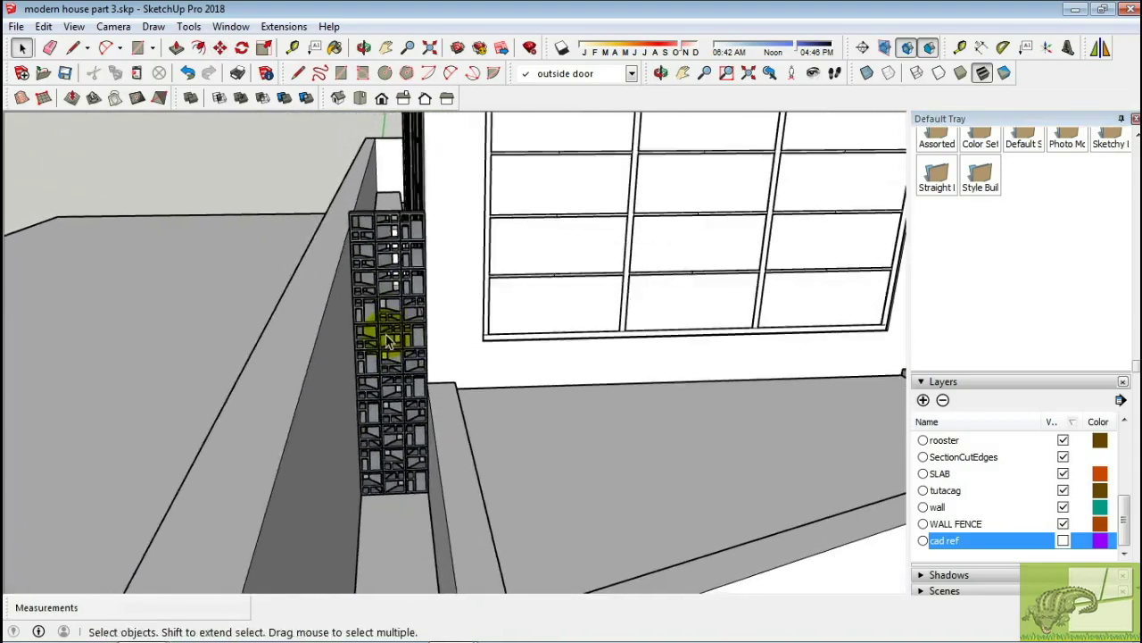
pyautogui.click(383, 327)
pyautogui.press('s')
pyautogui.scroll(2, 383, 191)
pyautogui.click(384, 272)
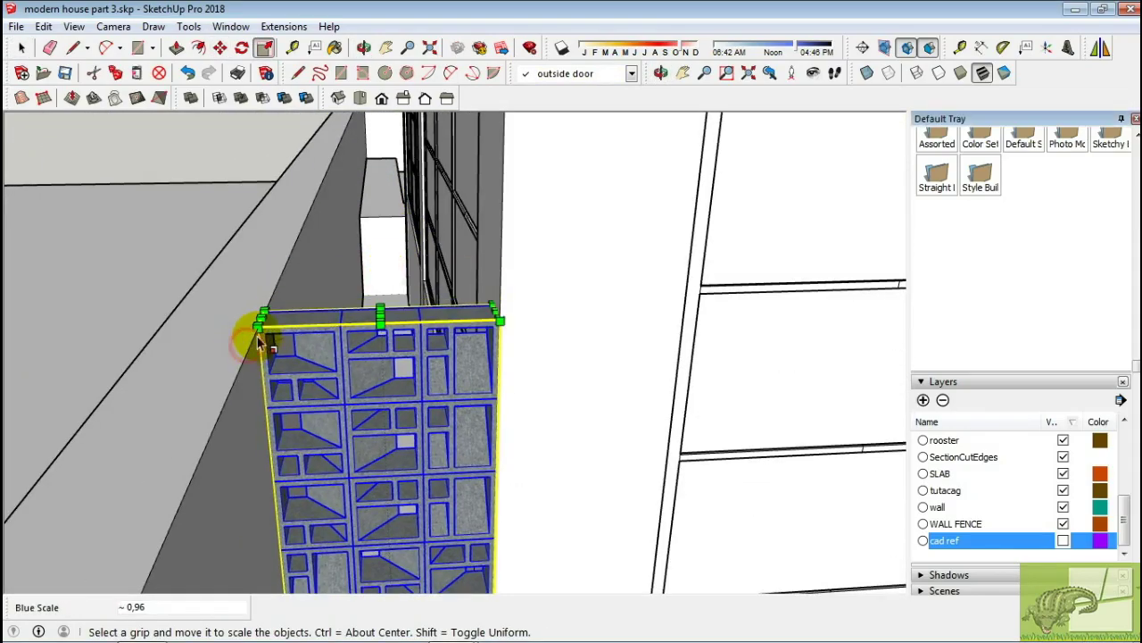
pyautogui.click(257, 330)
# Place a copy of the finished block column beside the side wall
pyautogui.moveTo(257, 331); pyautogui.dragTo(372, 434, button='middle')
pyautogui.press('m')
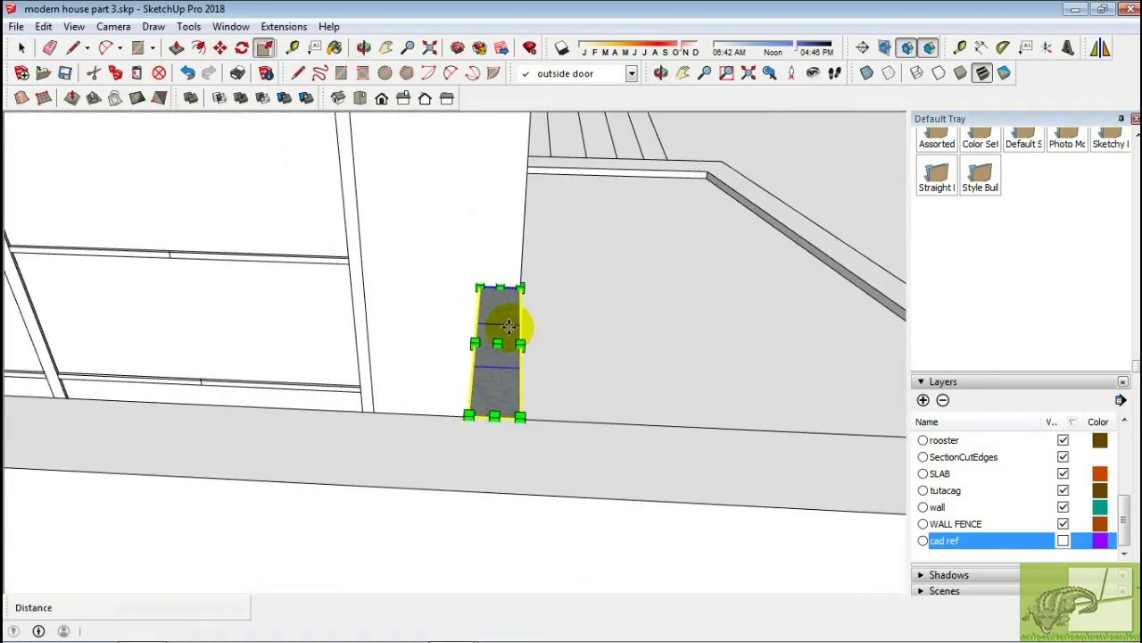
pyautogui.press('ctrl')
pyautogui.click(483, 285)
pyautogui.moveTo(482, 285)
pyautogui.mouseDown(button='middle')
pyautogui.moveTo(752, 298)
pyautogui.moveTo(544, 248)
pyautogui.mouseUp(button='middle')
pyautogui.scroll(1, 543, 248)
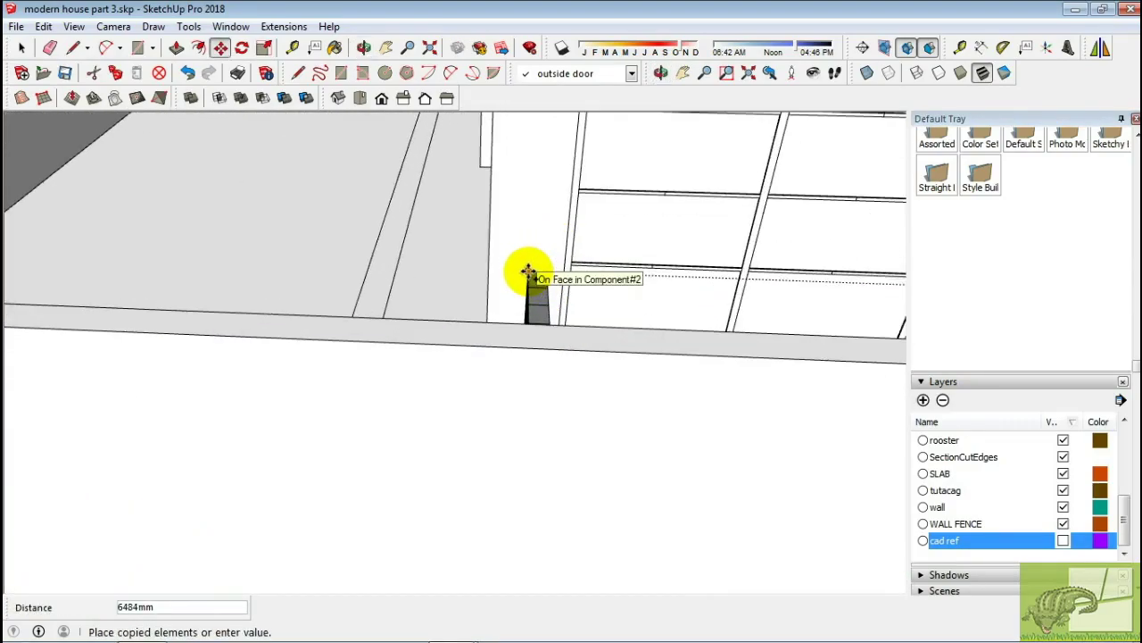
pyautogui.scroll(1, 531, 272)
pyautogui.moveTo(477, 270)
pyautogui.mouseDown(button='middle')
pyautogui.moveTo(570, 284)
pyautogui.moveTo(732, 263)
pyautogui.moveTo(595, 339)
pyautogui.moveTo(619, 255)
pyautogui.moveTo(649, 211)
pyautogui.moveTo(625, 311)
pyautogui.mouseUp(button='middle')
pyautogui.click(562, 288)
pyautogui.click(619, 349)
# Rotate the breeze-block column 90° about its top
pyautogui.scroll(2, 616, 330)
pyautogui.press('q')
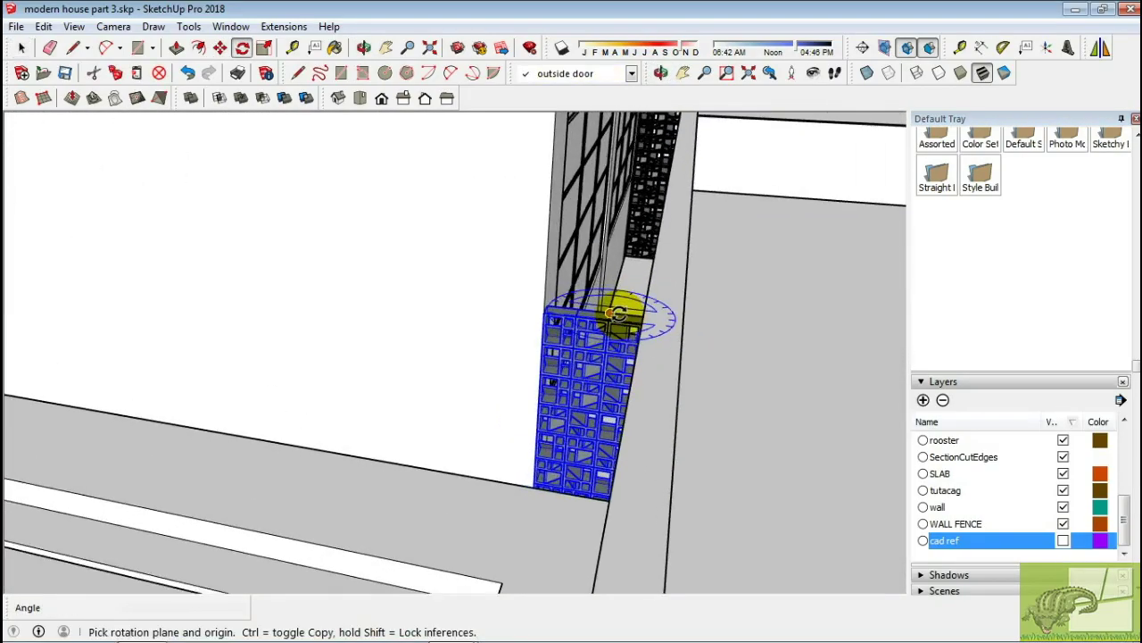
pyautogui.scroll(3, 618, 314)
pyautogui.click(586, 321)
pyautogui.write('9')
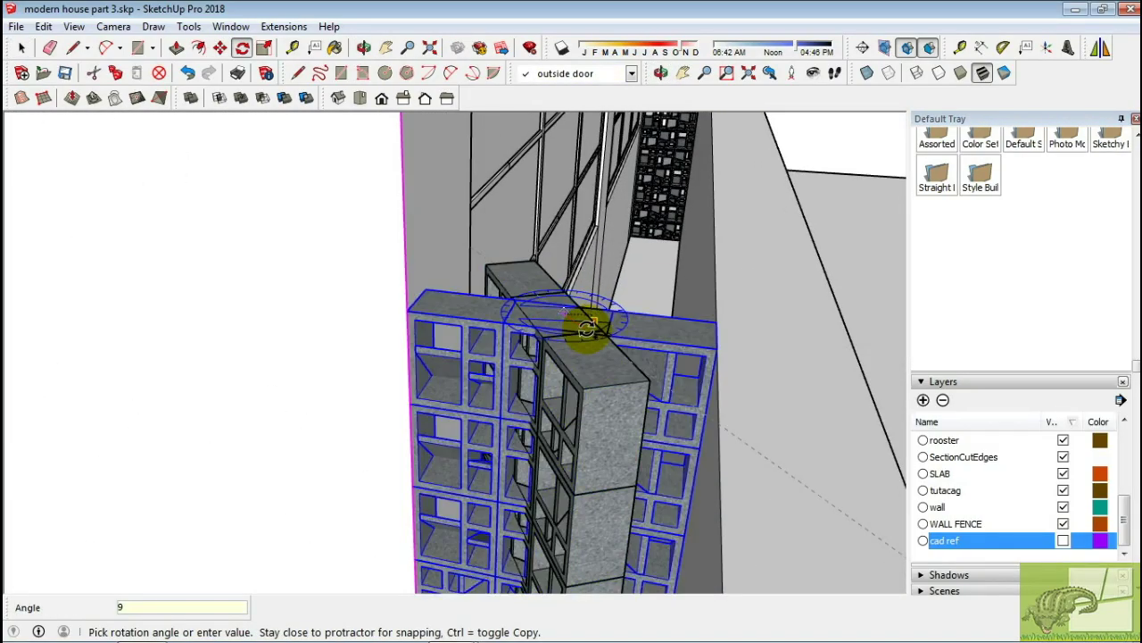
pyautogui.write('0')
pyautogui.press('Return')
# Move the rotated blocks onto the side wall top and scale them to fit
pyautogui.press('m')
pyautogui.click(536, 407)
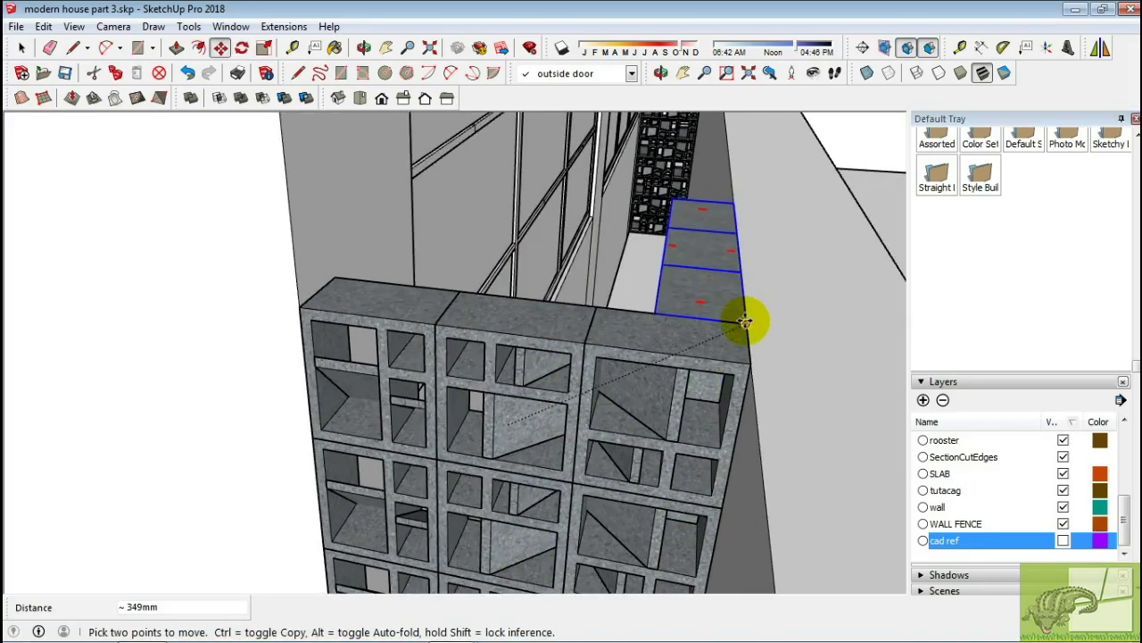
pyautogui.click(746, 321)
pyautogui.moveTo(746, 321); pyautogui.dragTo(681, 354, button='middle')
pyautogui.press('s')
pyautogui.moveTo(598, 365)
pyautogui.mouseDown(button='middle')
pyautogui.moveTo(657, 420)
pyautogui.moveTo(543, 443)
pyautogui.mouseUp(button='middle')
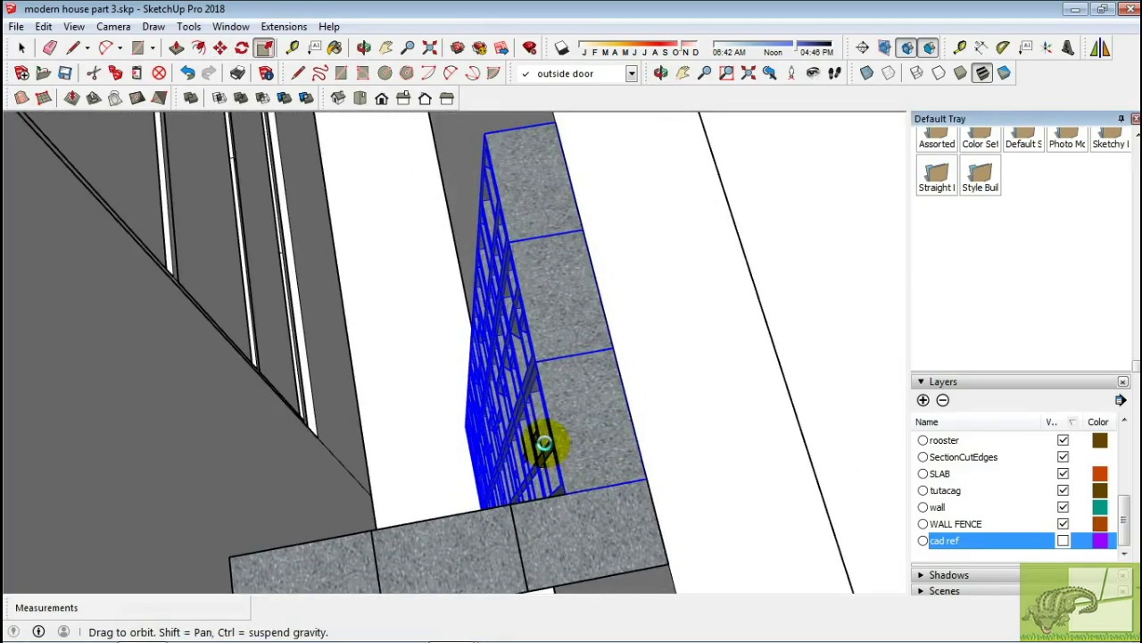
pyautogui.moveTo(535, 322); pyautogui.dragTo(538, 329, button='middle')
pyautogui.moveTo(489, 438); pyautogui.dragTo(457, 154)
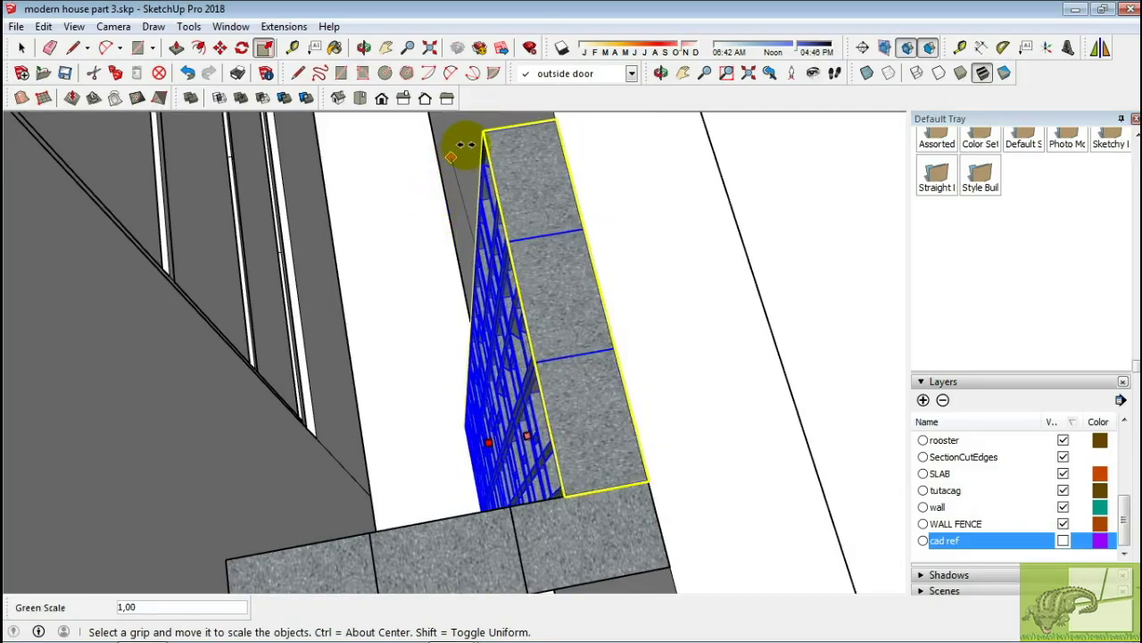
pyautogui.moveTo(462, 145)
pyautogui.mouseDown(button='middle')
pyautogui.moveTo(295, 294)
pyautogui.moveTo(436, 413)
pyautogui.mouseUp(button='middle')
# Array 10 copies of the coping block along the wall top at 500mm spacing
pyautogui.press('m')
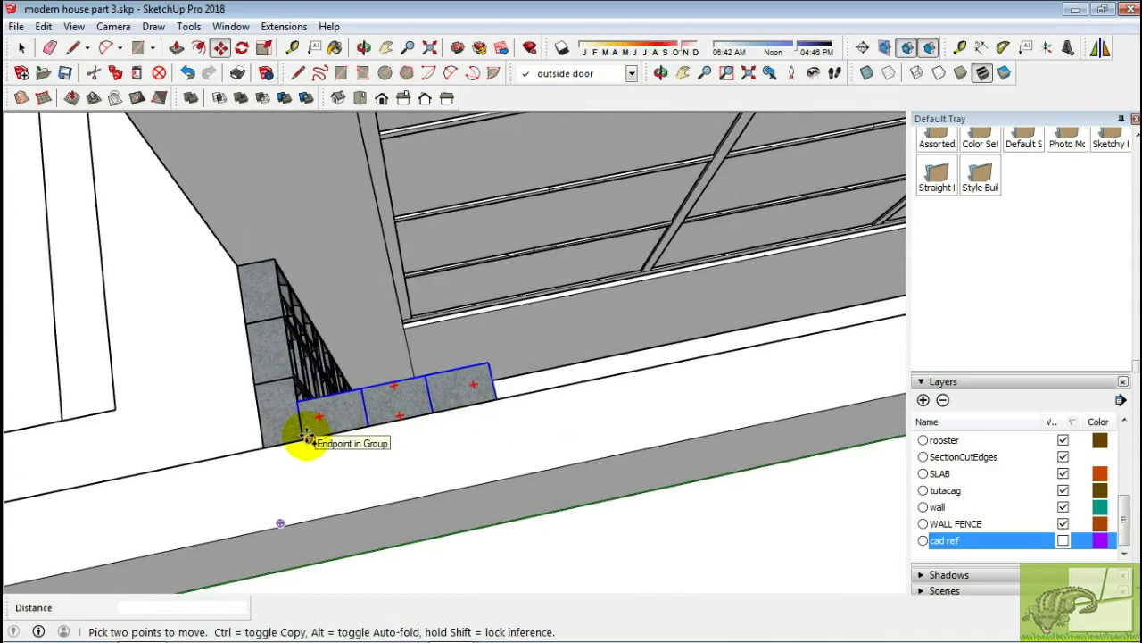
pyautogui.scroll(2, 307, 437)
pyautogui.click(301, 440)
pyautogui.press('ctrl')
pyautogui.write('10')
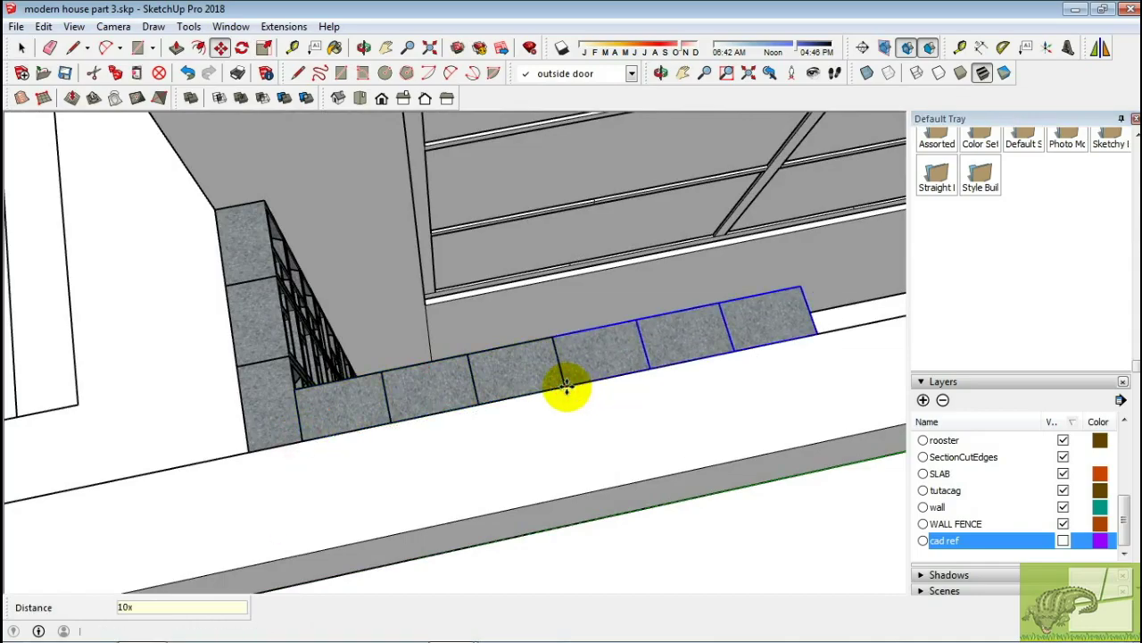
pyautogui.press('Return')
pyautogui.moveTo(566, 385)
pyautogui.mouseDown(button='middle')
pyautogui.moveTo(694, 374)
pyautogui.moveTo(364, 428)
pyautogui.moveTo(455, 386)
pyautogui.moveTo(357, 383)
pyautogui.mouseUp(button='middle')
pyautogui.press('space')
# Copy a run of coping blocks twice further along the wall toward the breeze-block screens
pyautogui.click(339, 378)
pyautogui.press('m')
pyautogui.click(329, 393)
pyautogui.press('ctrl')
pyautogui.click(492, 357)
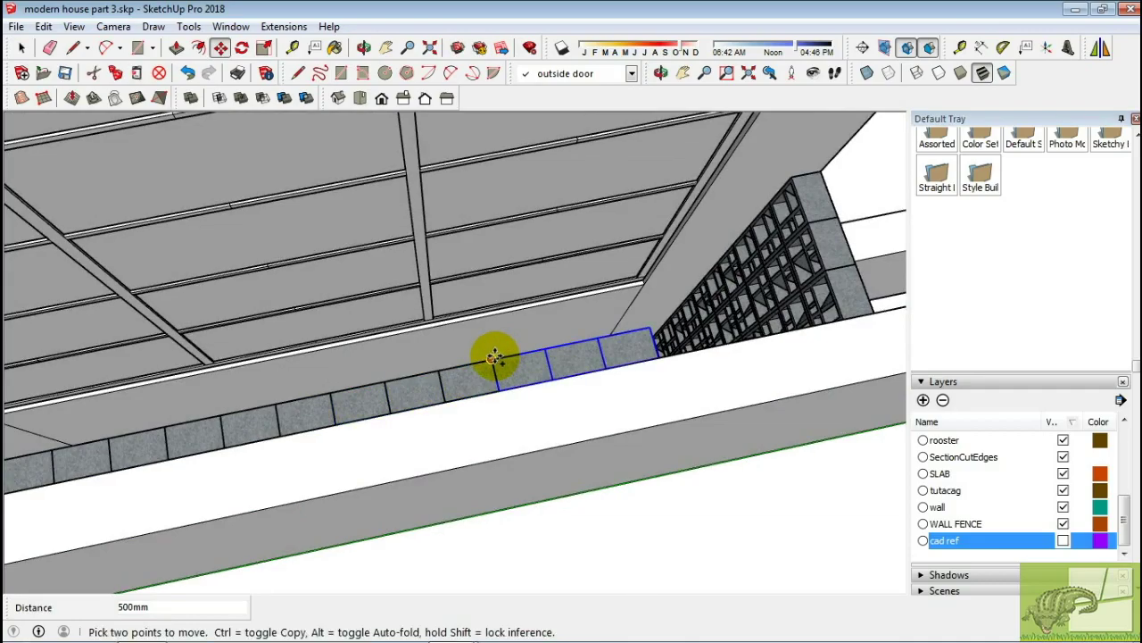
pyautogui.click(493, 357)
pyautogui.click(637, 327)
pyautogui.press('space')
pyautogui.moveTo(638, 326)
pyautogui.mouseDown(button='middle')
pyautogui.moveTo(622, 359)
pyautogui.moveTo(562, 375)
pyautogui.moveTo(650, 359)
pyautogui.mouseUp(button='middle')
pyautogui.moveTo(431, 401)
pyautogui.mouseDown(button='middle')
pyautogui.moveTo(345, 416)
pyautogui.moveTo(461, 408)
pyautogui.mouseUp(button='middle')
# Review the lattice and coping row together from another angle
pyautogui.rightClick(259, 161)
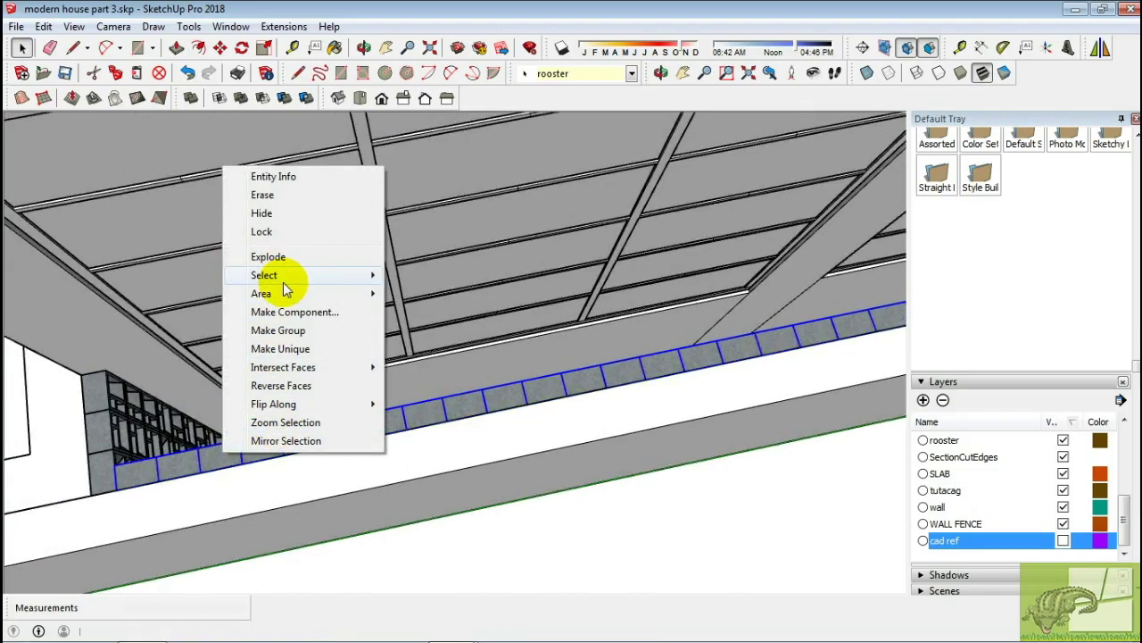
pyautogui.press('Escape')
pyautogui.moveTo(279, 332)
pyautogui.mouseDown(button='middle')
pyautogui.moveTo(378, 360)
pyautogui.moveTo(533, 326)
pyautogui.moveTo(166, 357)
pyautogui.moveTo(446, 439)
pyautogui.moveTo(472, 365)
pyautogui.moveTo(546, 489)
pyautogui.moveTo(514, 528)
pyautogui.moveTo(541, 451)
pyautogui.moveTo(592, 184)
pyautogui.moveTo(693, 403)
pyautogui.moveTo(668, 372)
pyautogui.mouseUp(button='middle')
pyautogui.press('s')
pyautogui.press('space')
# Frame the house in front view and save the model as 'modern house part 4'
pyautogui.click(381, 98)
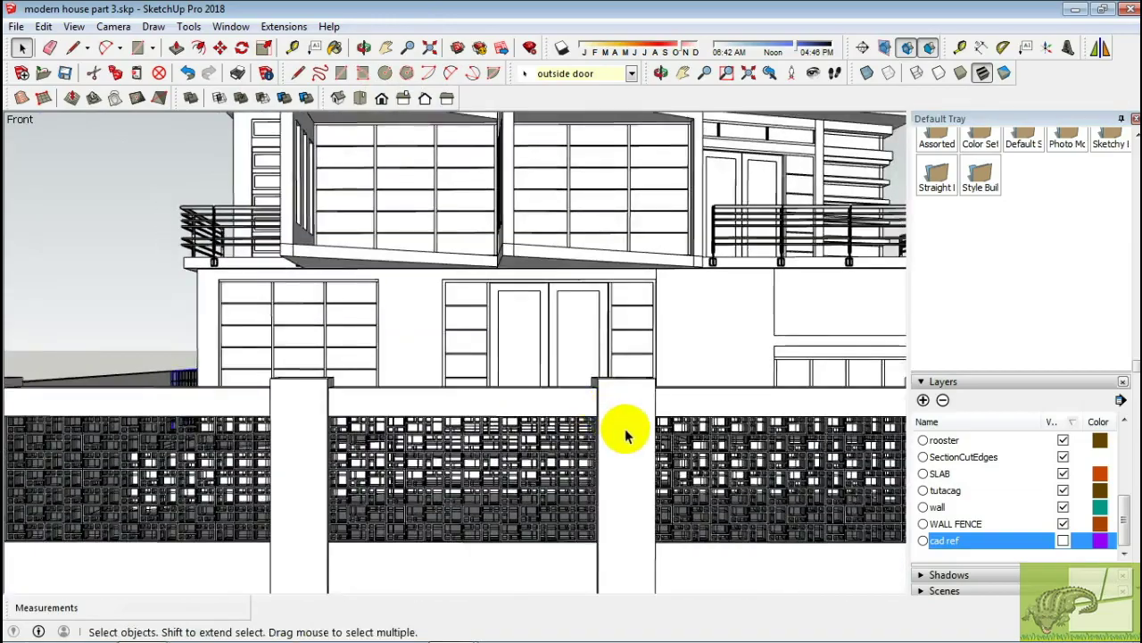
pyautogui.moveTo(625, 433)
pyautogui.keyDown('shift'); pyautogui.mouseDown(button='middle')
pyautogui.moveTo(607, 415)
pyautogui.moveTo(578, 460)
pyautogui.moveTo(587, 433)
pyautogui.moveTo(604, 438)
pyautogui.mouseUp(button='middle'); pyautogui.keyUp('shift')
pyautogui.scroll(-3, 606, 415)
pyautogui.scroll(-2, 604, 428)
pyautogui.scroll(1, 587, 433)
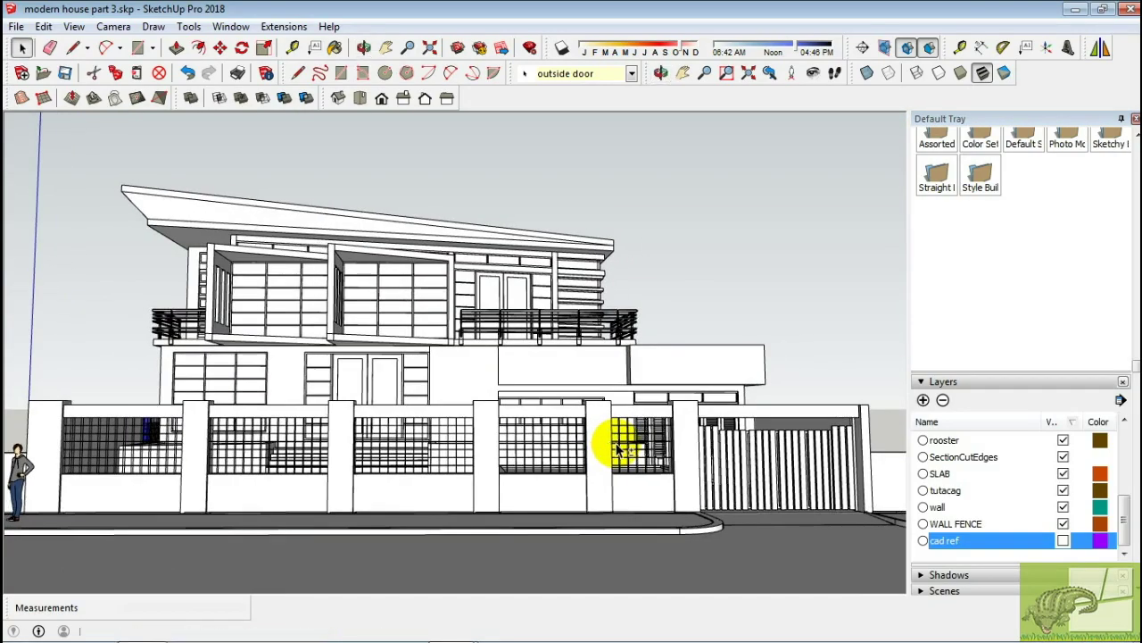
pyautogui.click(16, 26)
pyautogui.click(47, 107)
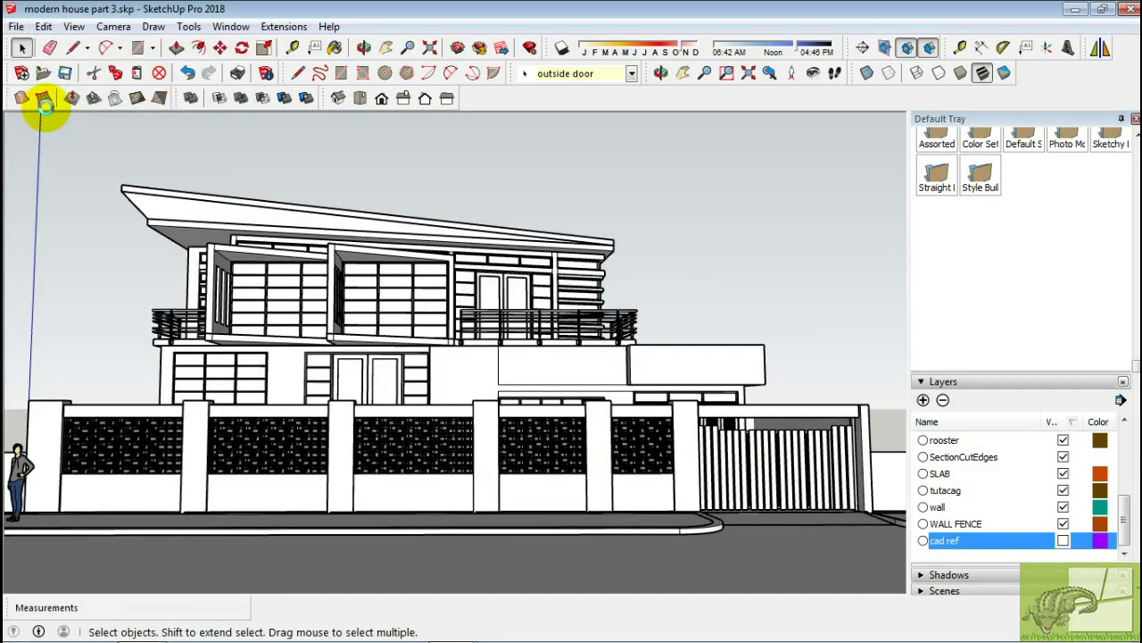
pyautogui.moveTo(206, 350); pyautogui.dragTo(286, 347)
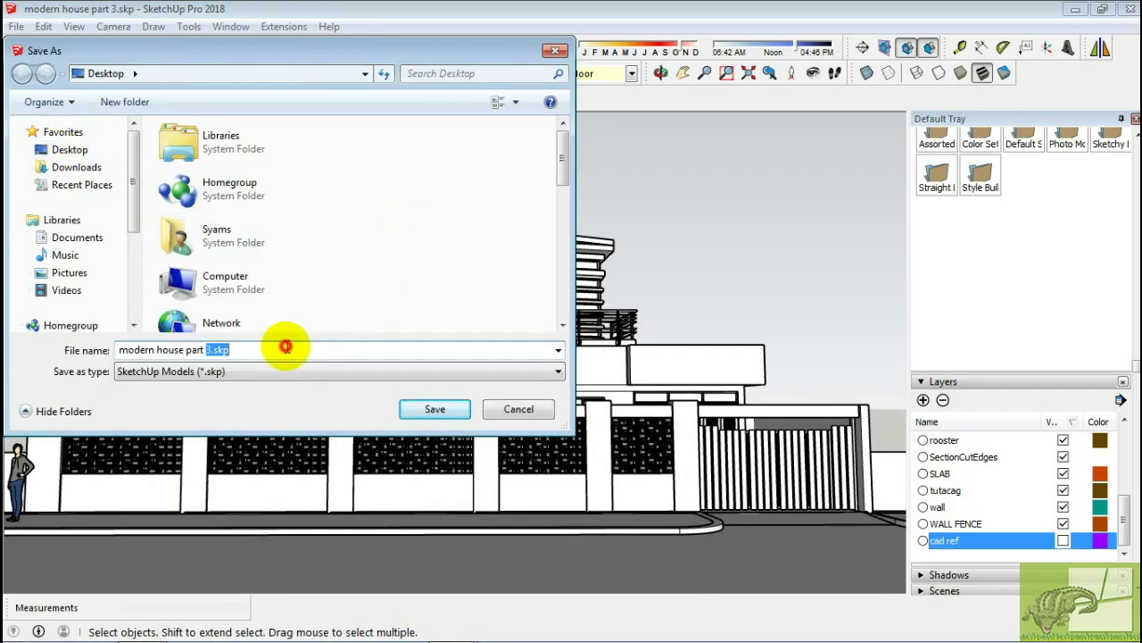
pyautogui.click(408, 409)
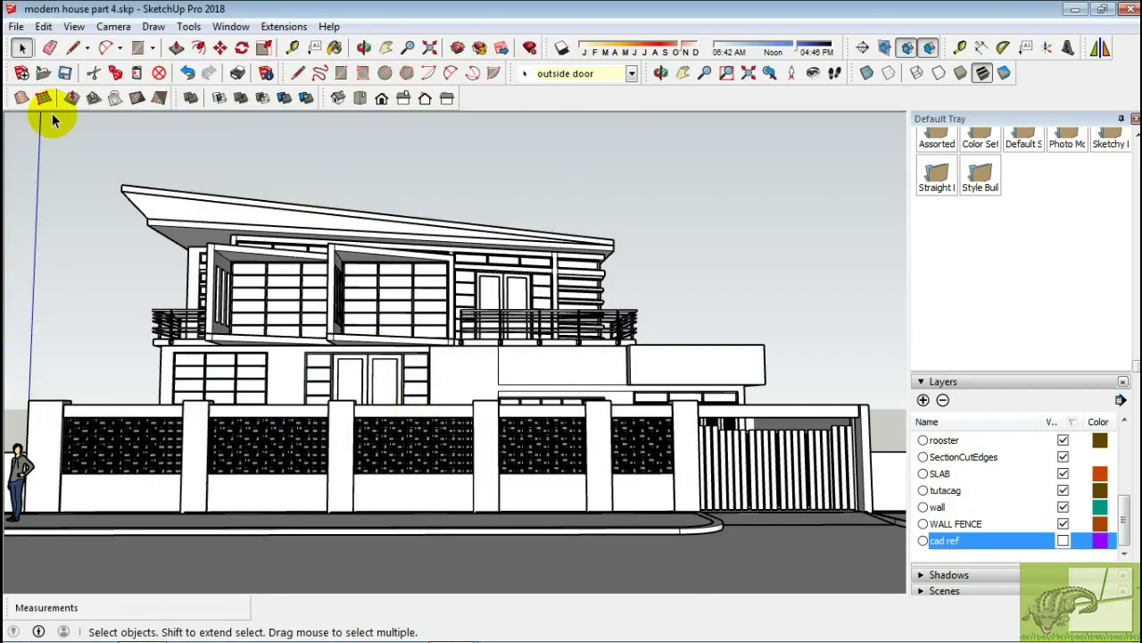
# Show Model Info statistics: 303028 edges, 109925 faces, 74 components, 16 layers
pyautogui.click(234, 27)
pyautogui.click(270, 117)
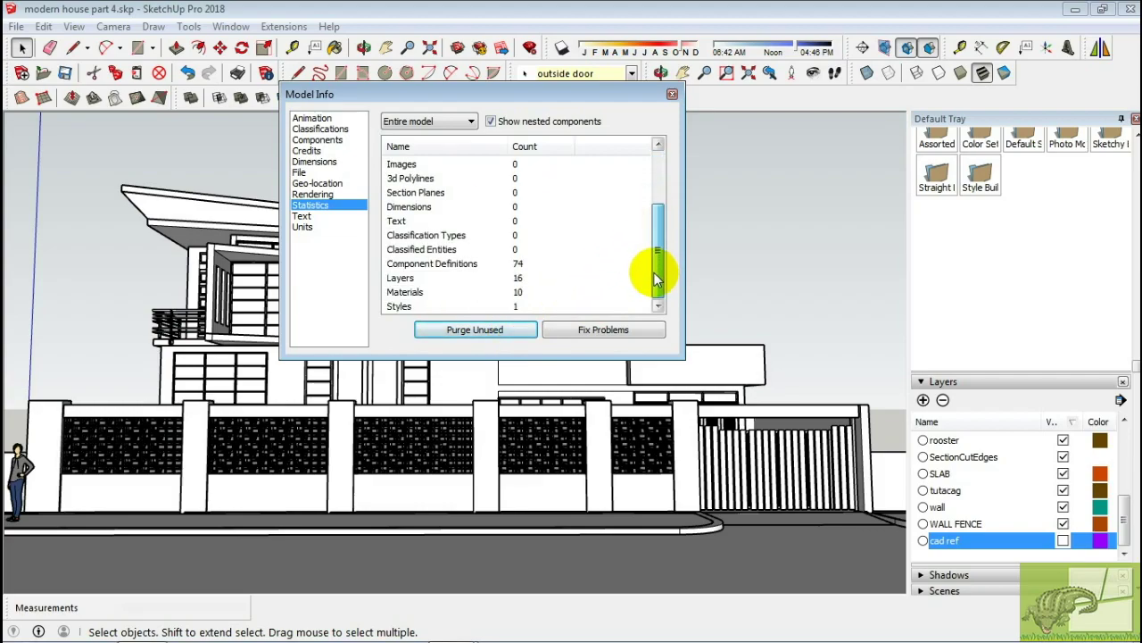
pyautogui.click(723, 276)
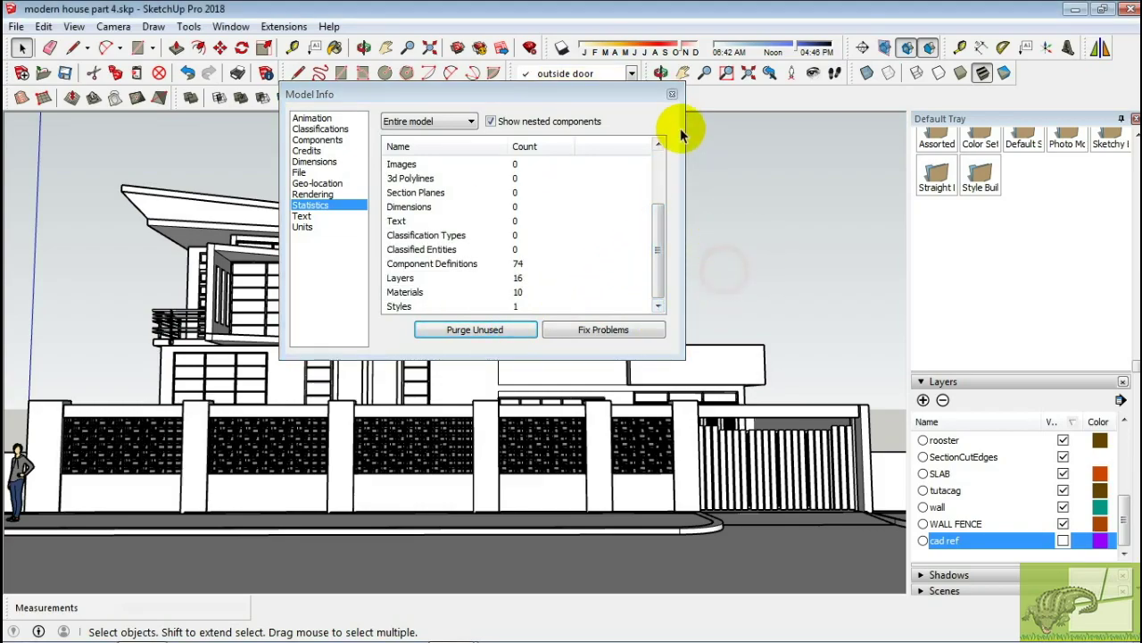